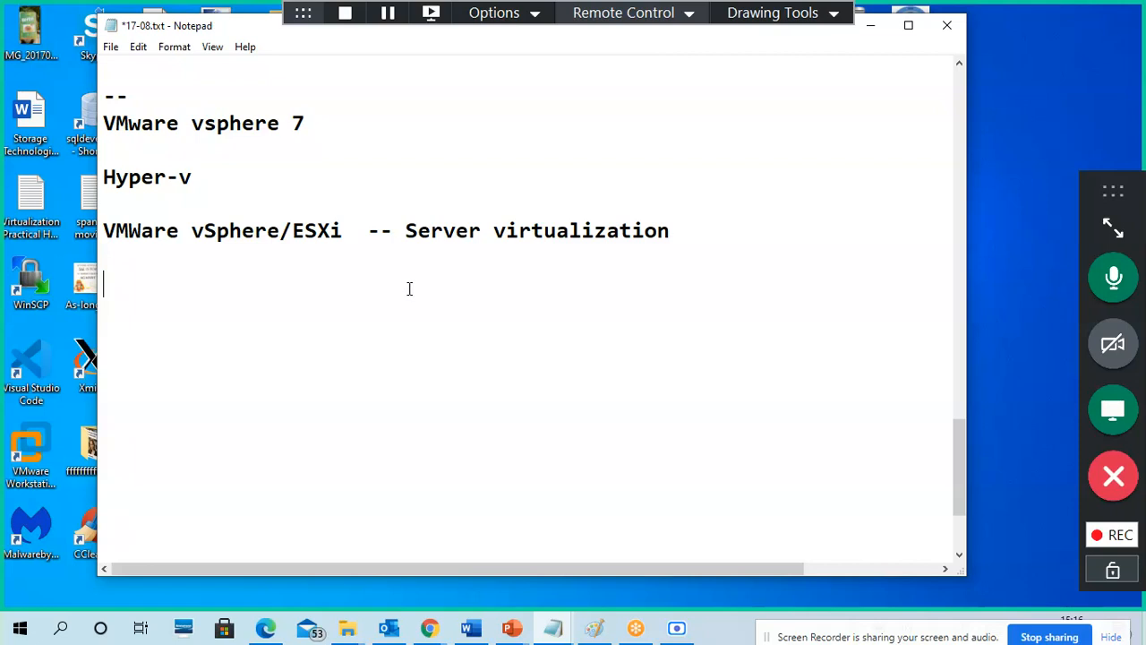
Step: Open and close the Virtualization Practical Hyper-V notes, then minimize the 17-08 Notepad window
left_click(26, 221)
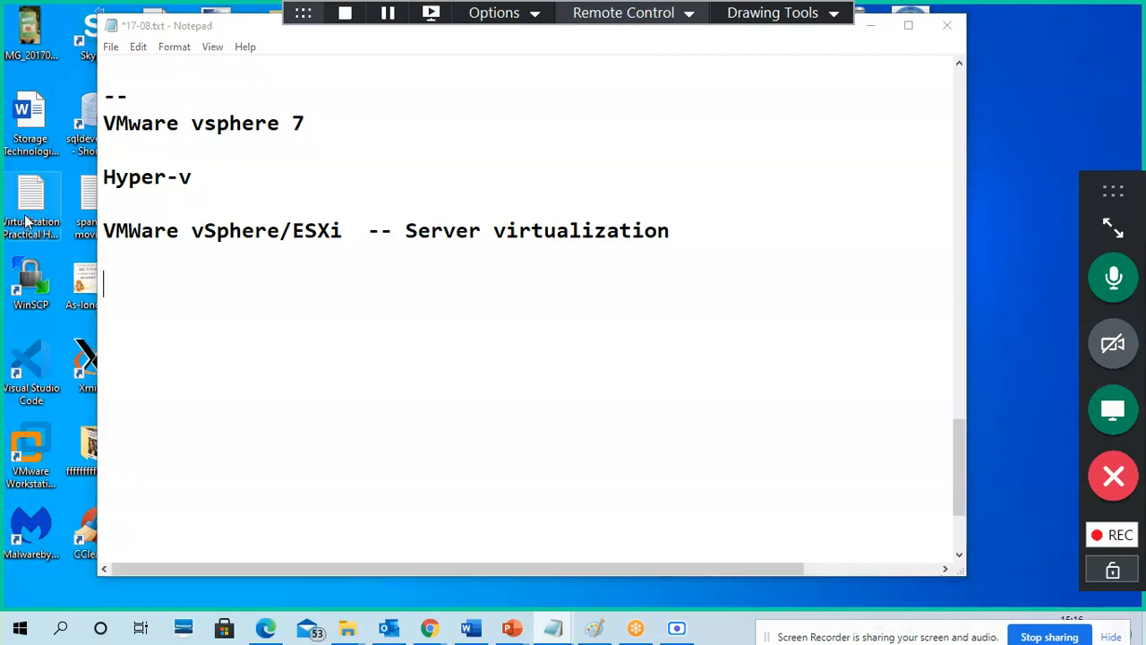
left_click(27, 222)
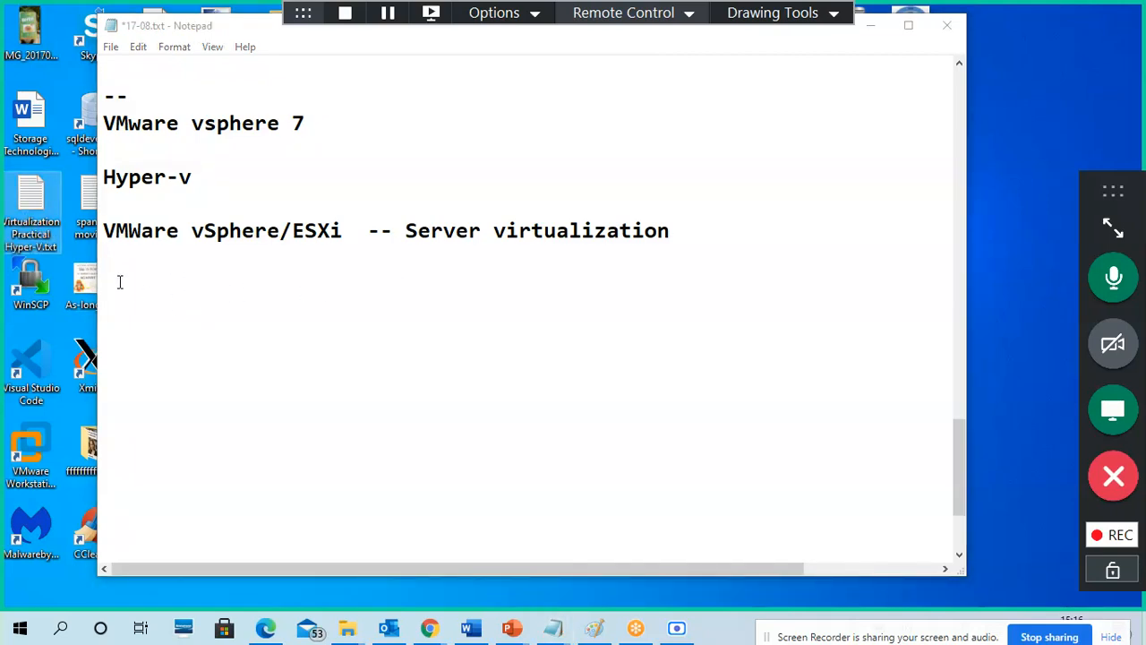
double_click(40, 215)
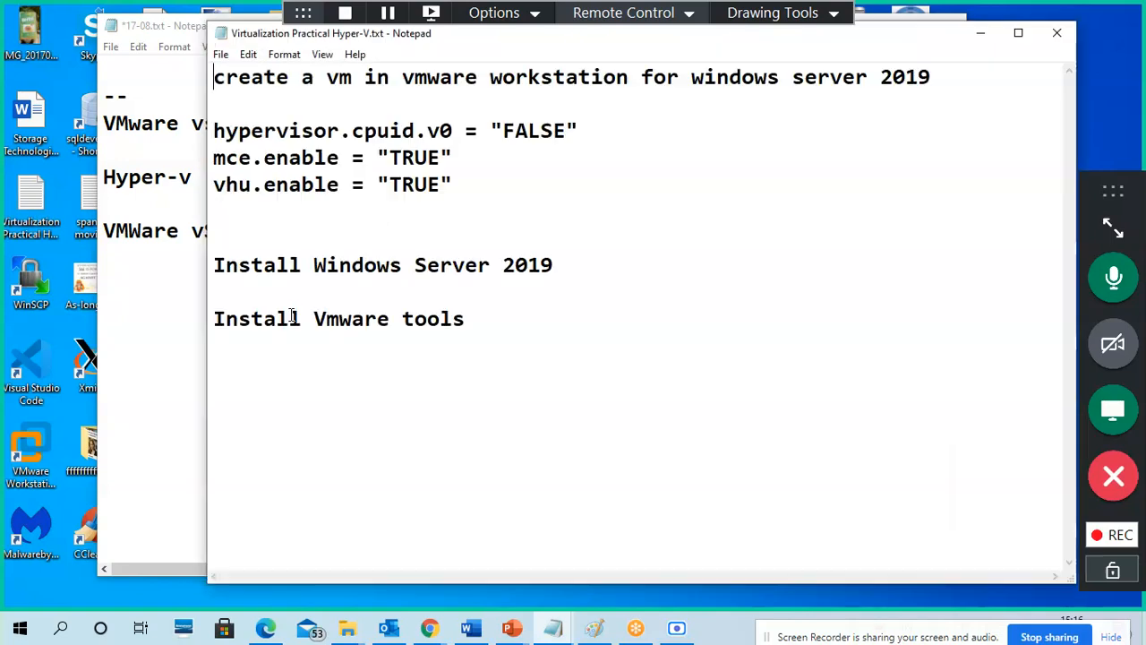
left_click(1058, 34)
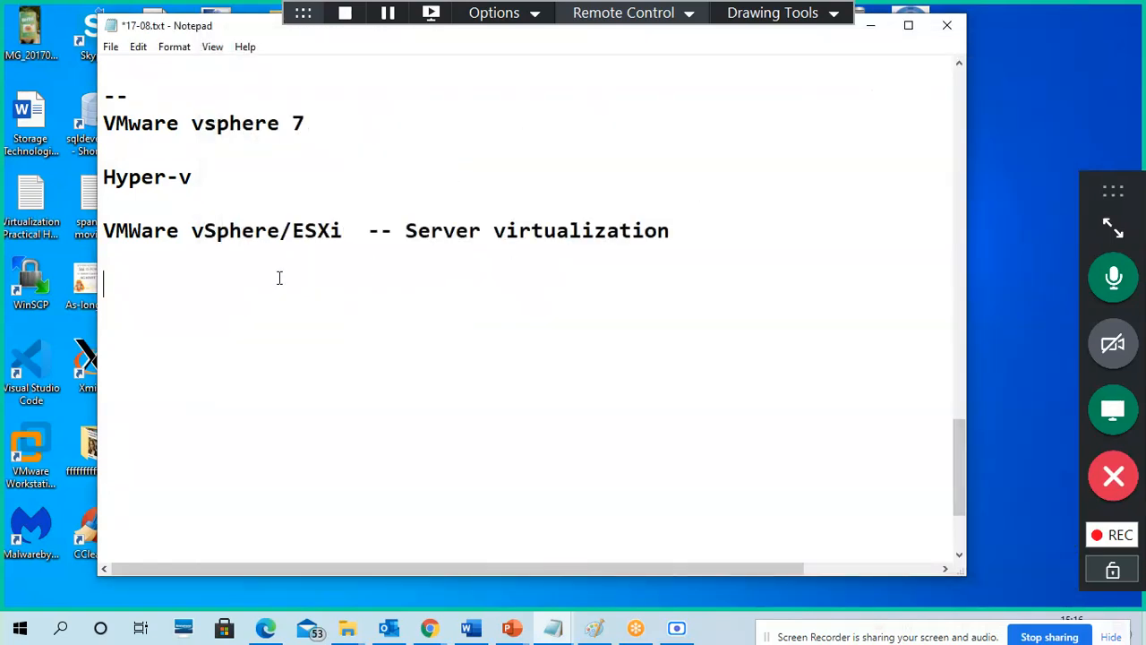
left_click(75, 231)
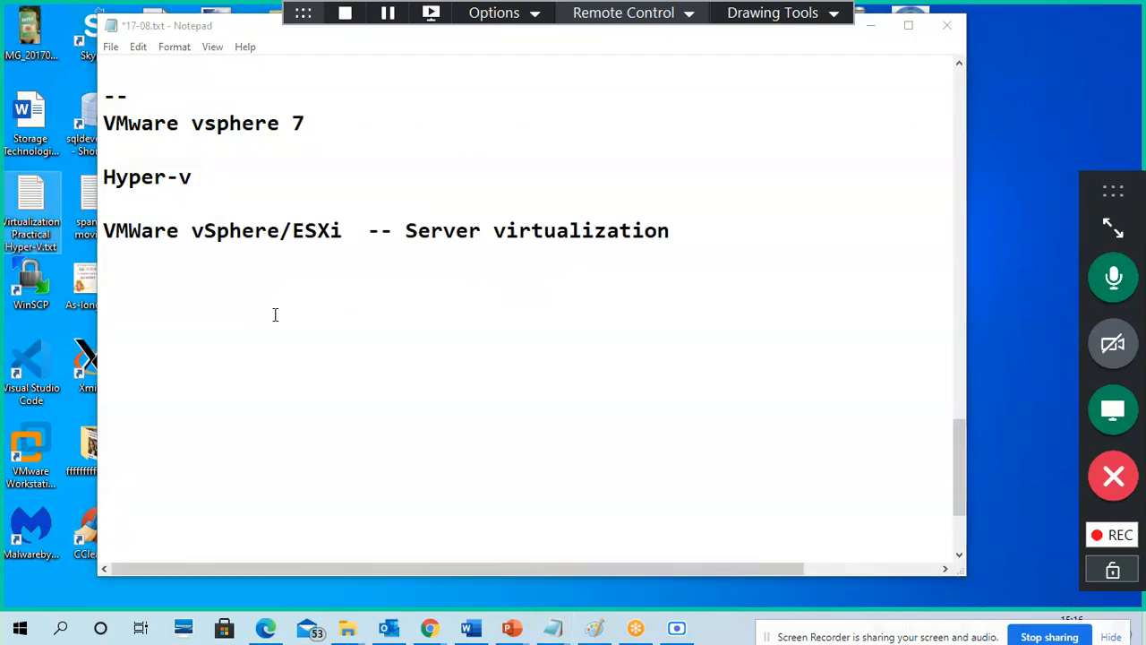
left_click(871, 26)
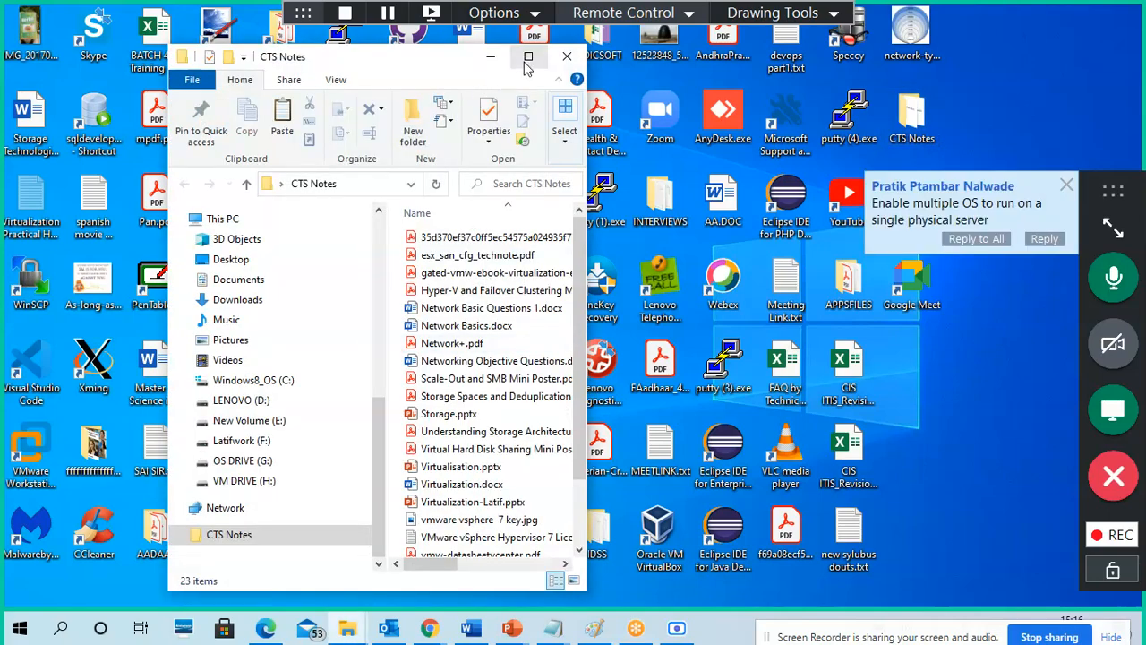
Step: Paste Virtualization Practical Hyper-V.txt into the maximized CTS Notes folder, then minimize it
left_click(525, 53)
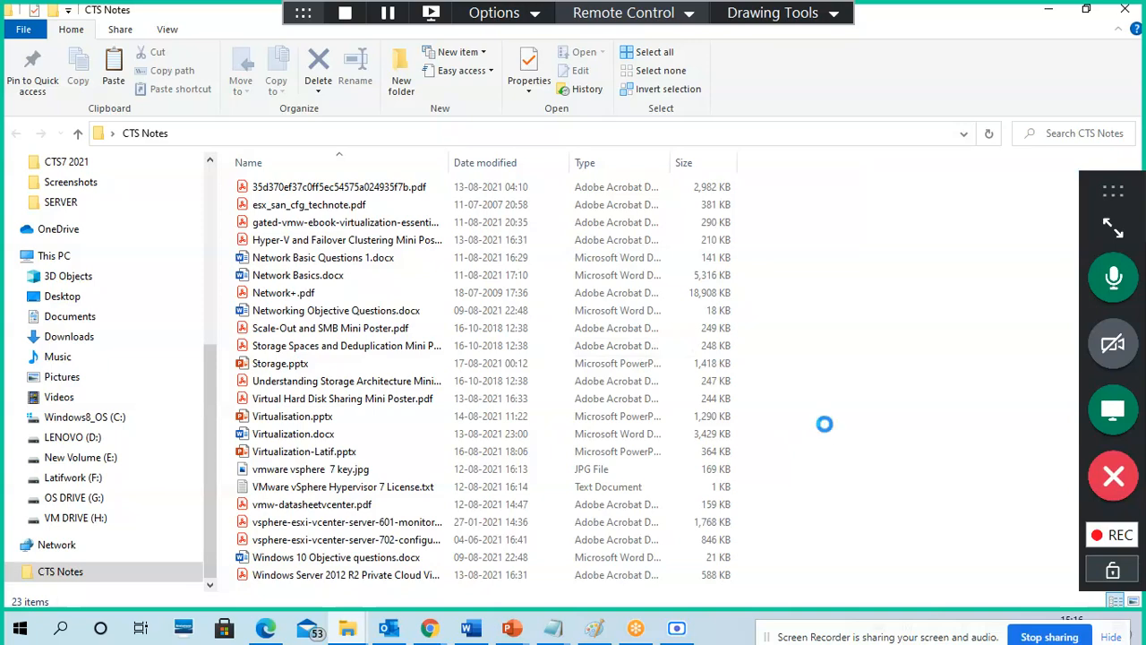
key("ctrl+v")
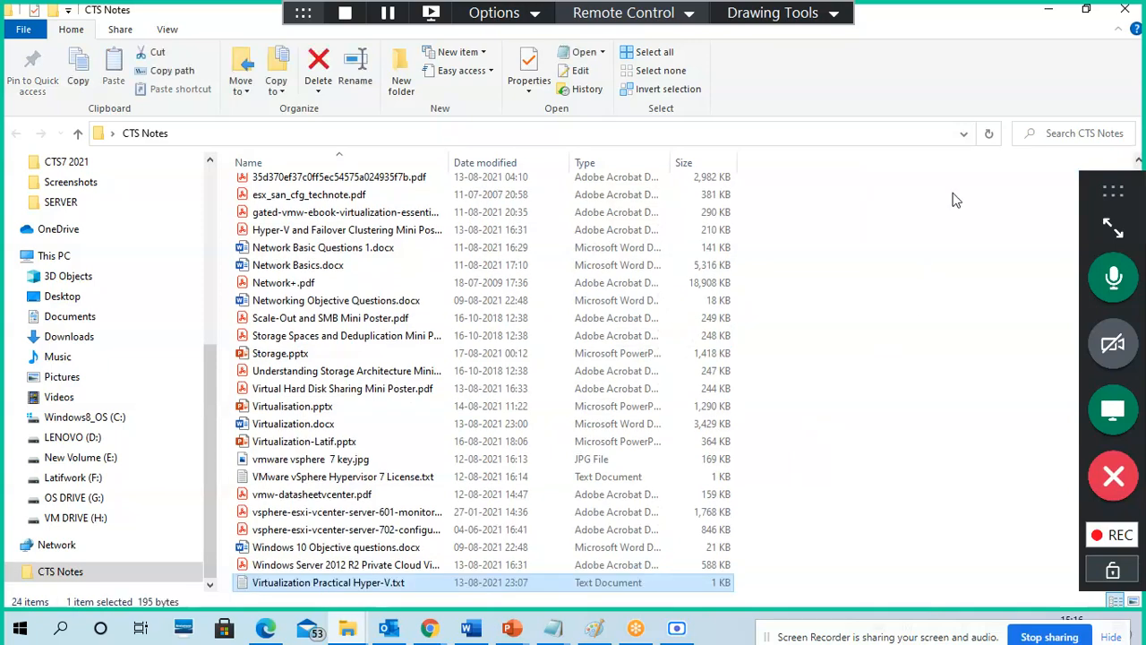
left_click(1048, 13)
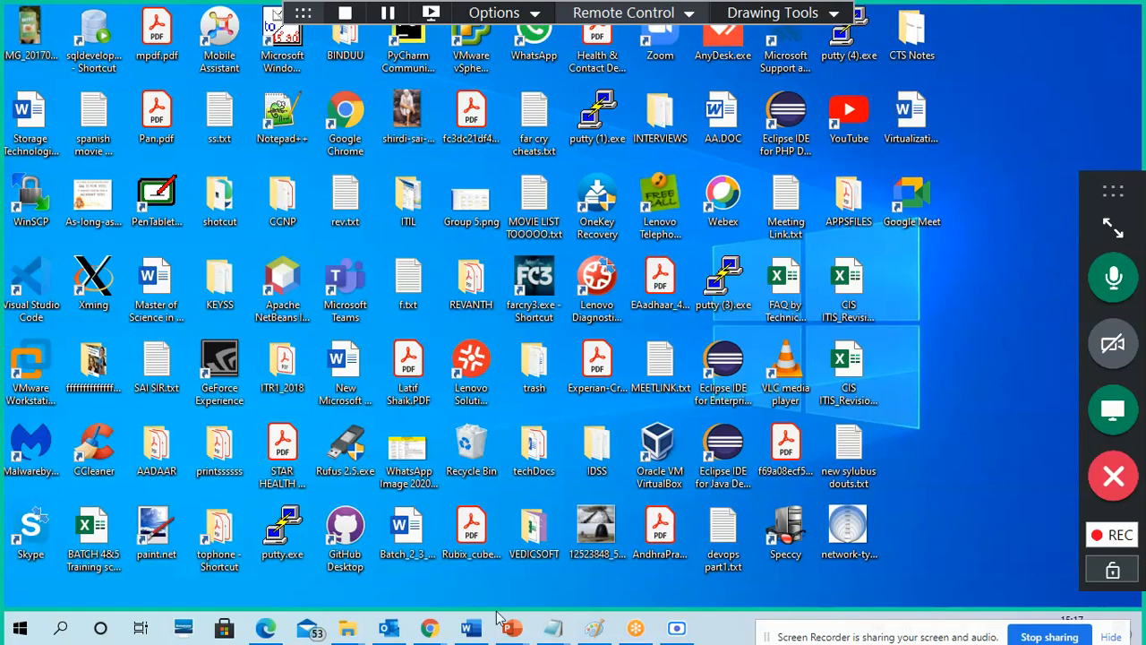
left_click(469, 629)
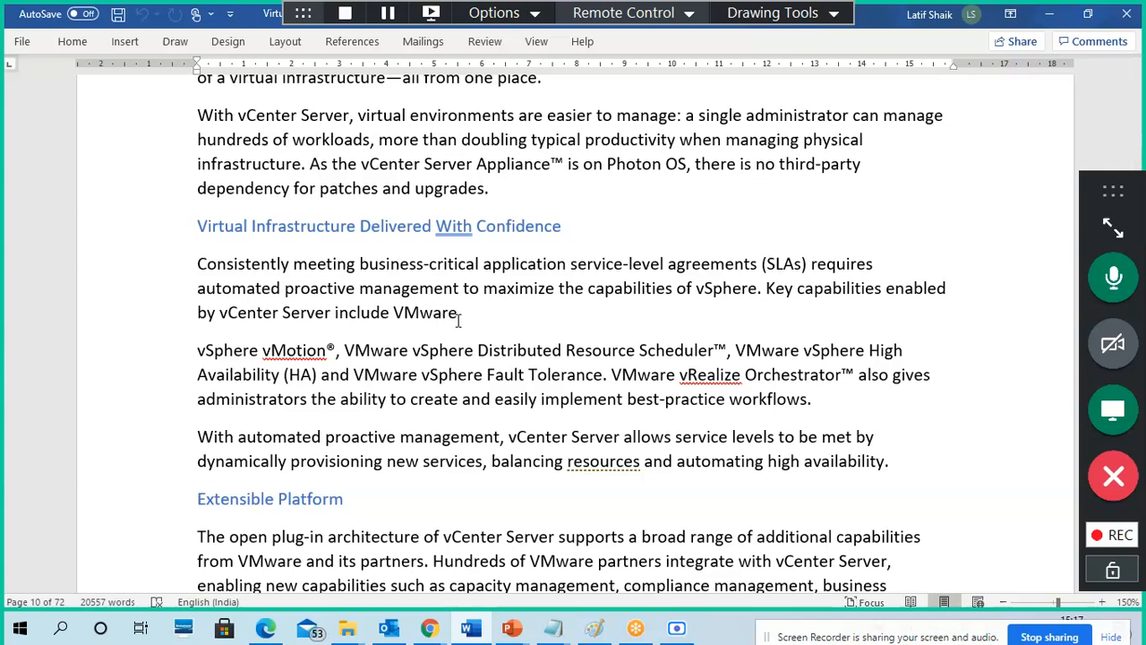
left_click(1048, 25)
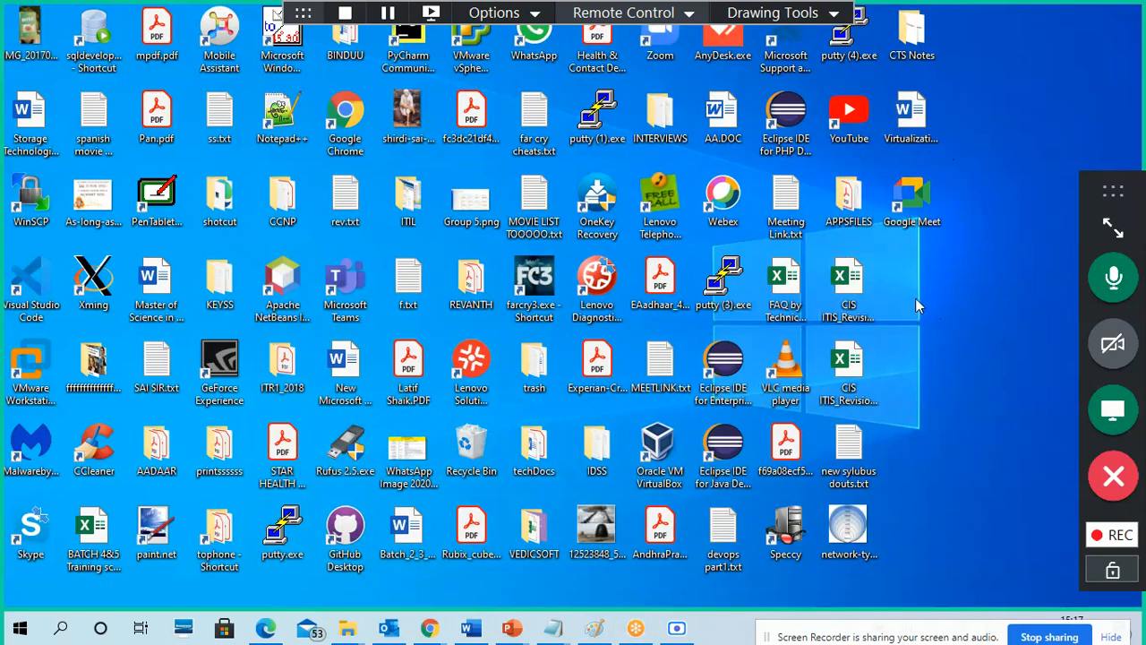
Step: Replace the virtualization 6 app n present.png diagram with a blank Untitled canvas without saving
left_click(594, 627)
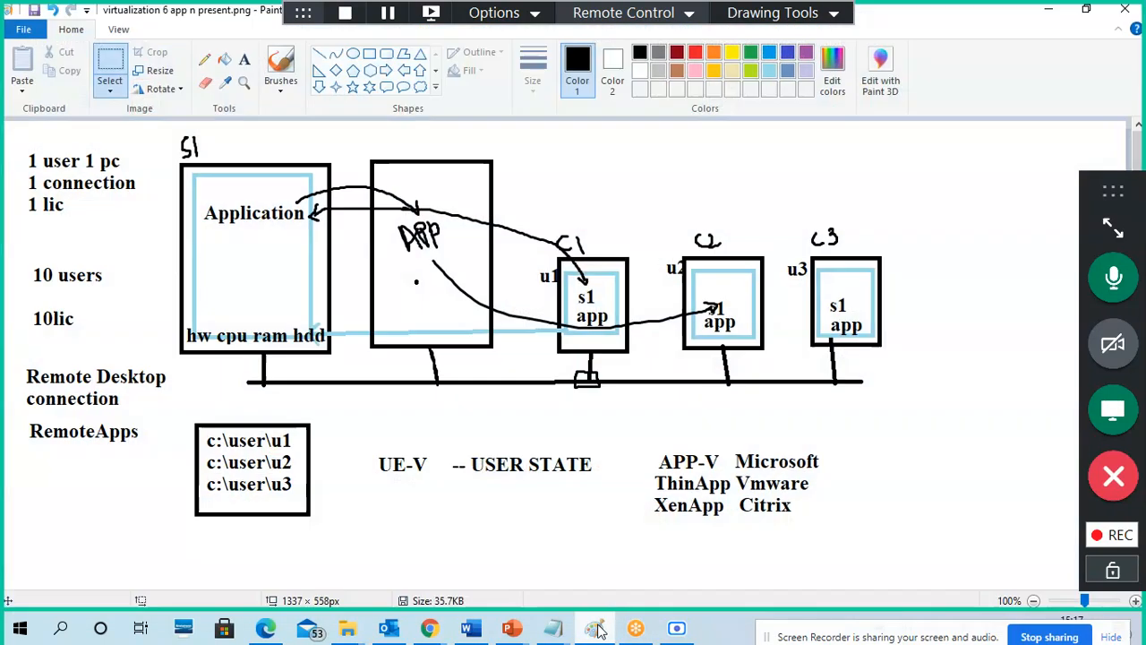
left_click(1048, 10)
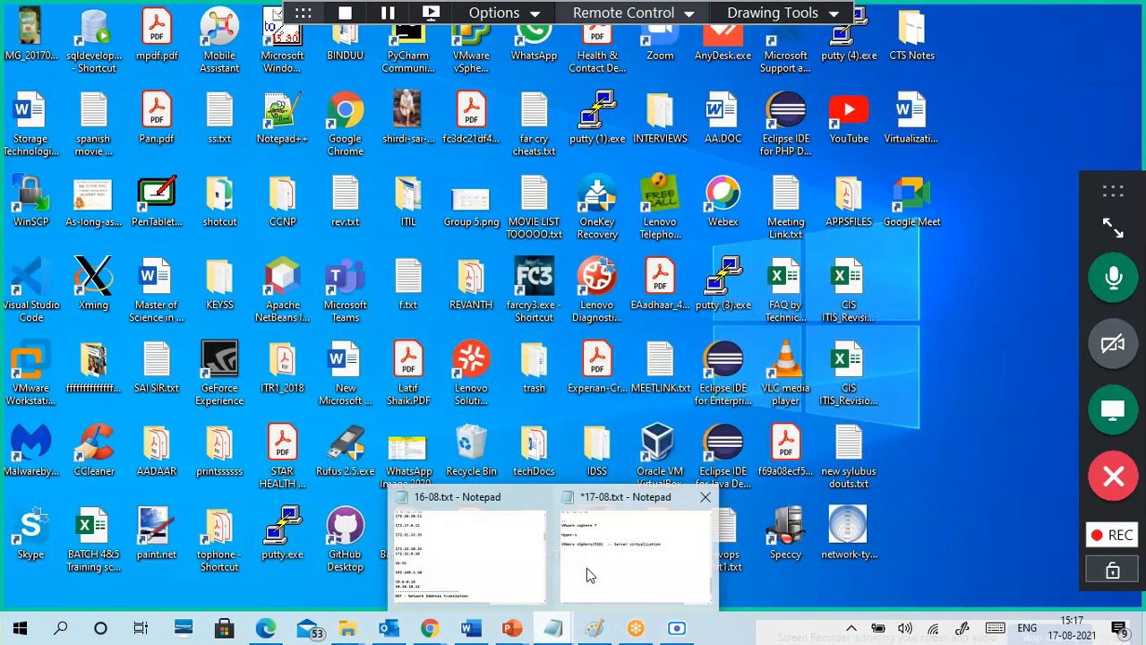
left_click(587, 568)
left_click(594, 628)
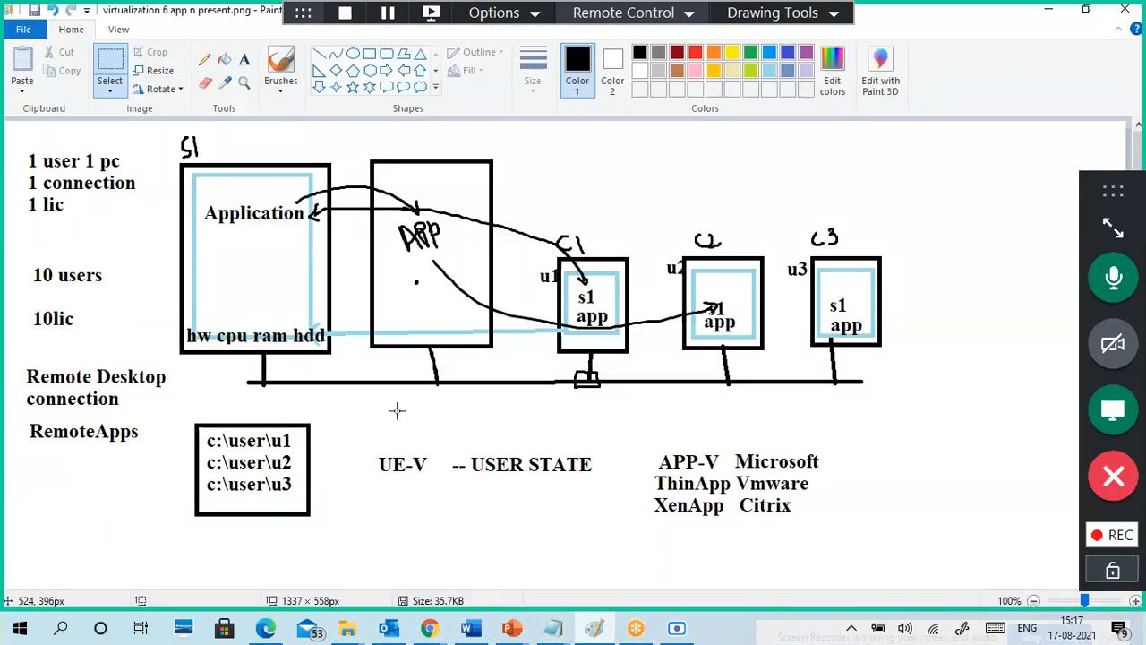
left_click(23, 29)
left_click(41, 56)
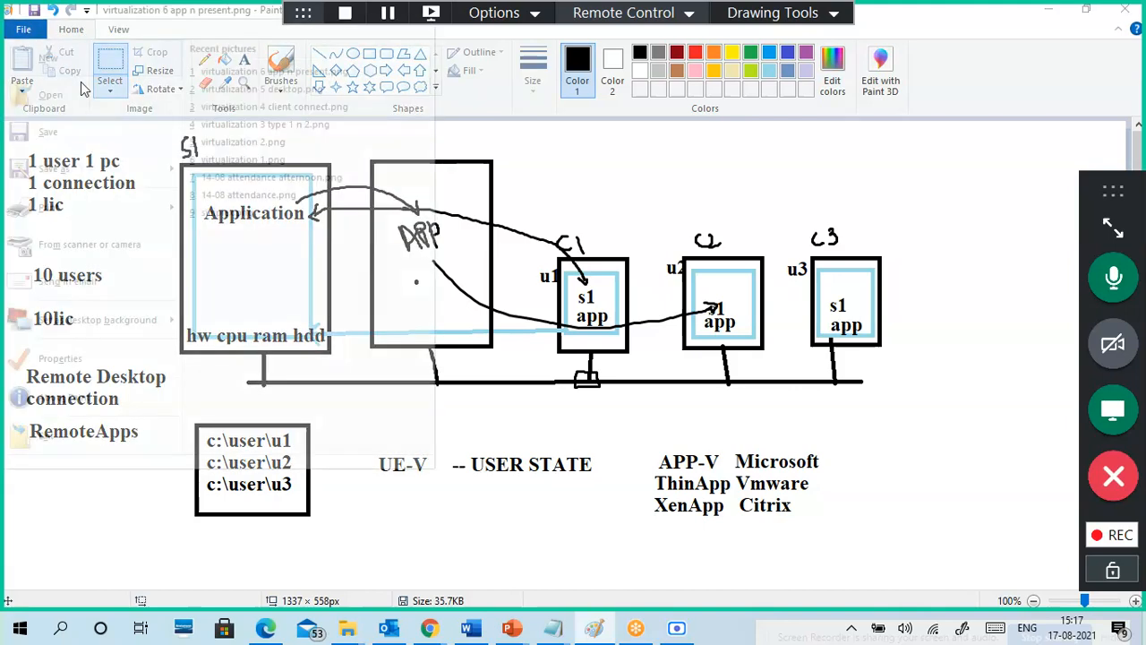
left_click(578, 324)
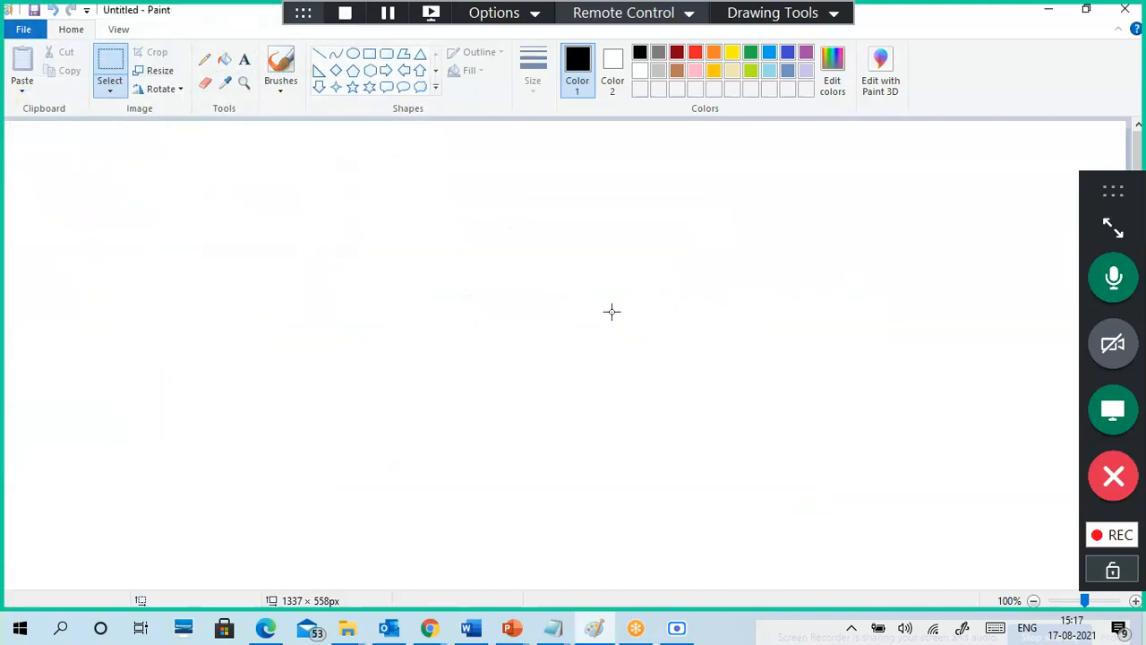
Step: Draw a tall rectangle on the left of the Paint canvas
left_click(369, 54)
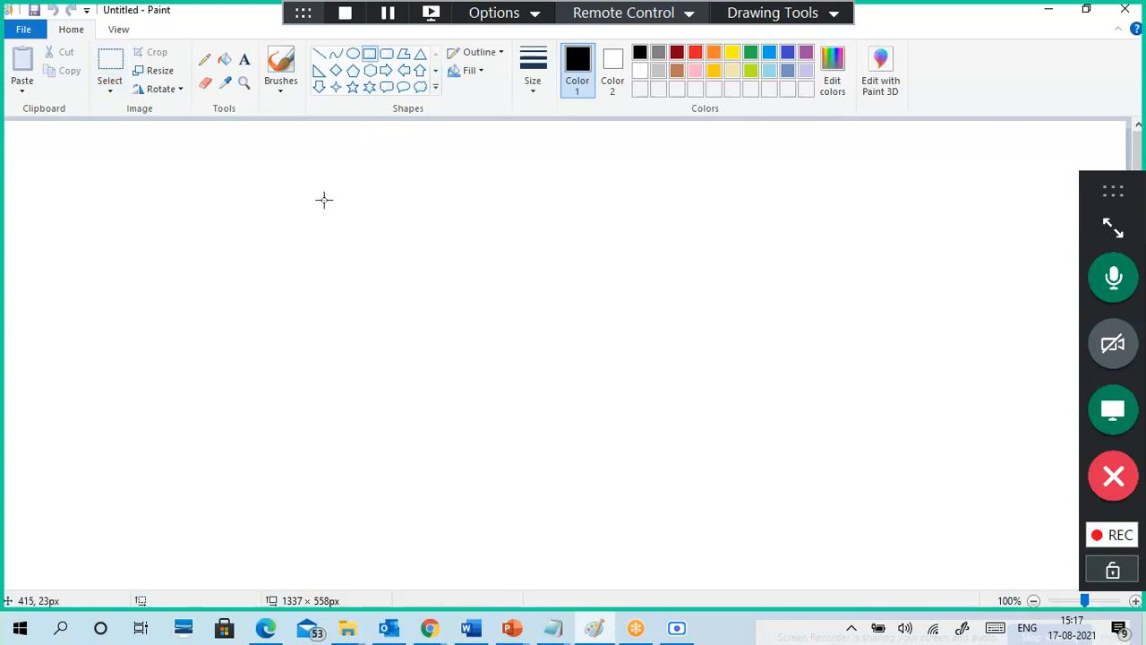
left_click_drag(117, 197, 356, 529)
left_click_drag(284, 411, 245, 406)
left_click(369, 445)
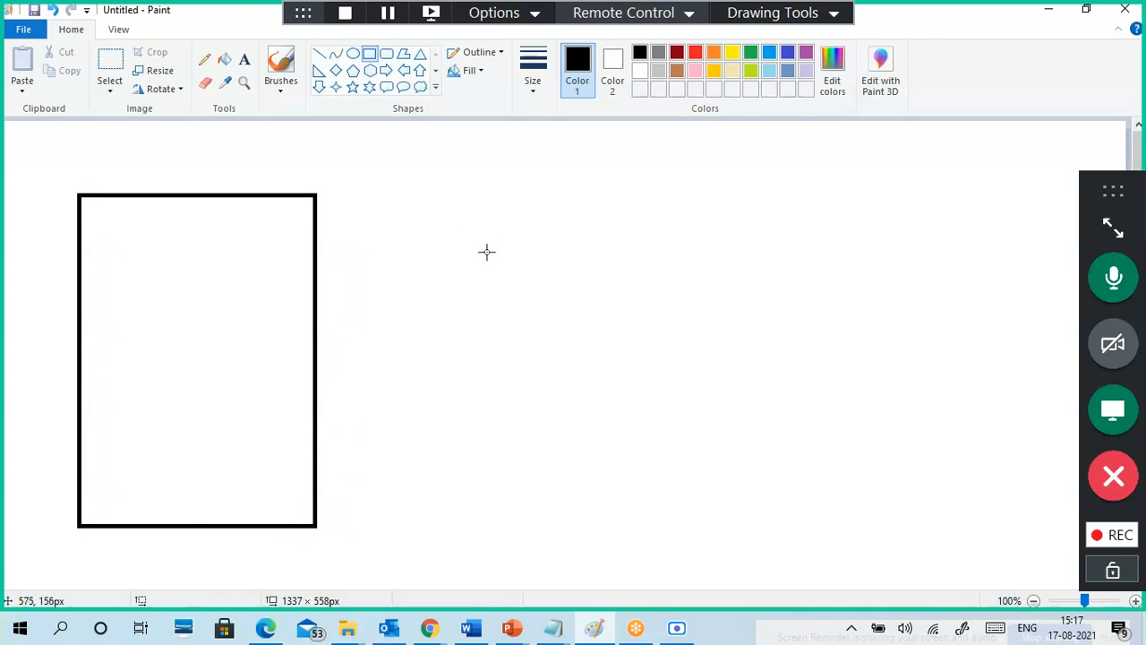
Step: Label the rectangle 'vSphere1' above it, then bring the 17-08 notes forward
left_click(246, 61)
left_click(89, 170)
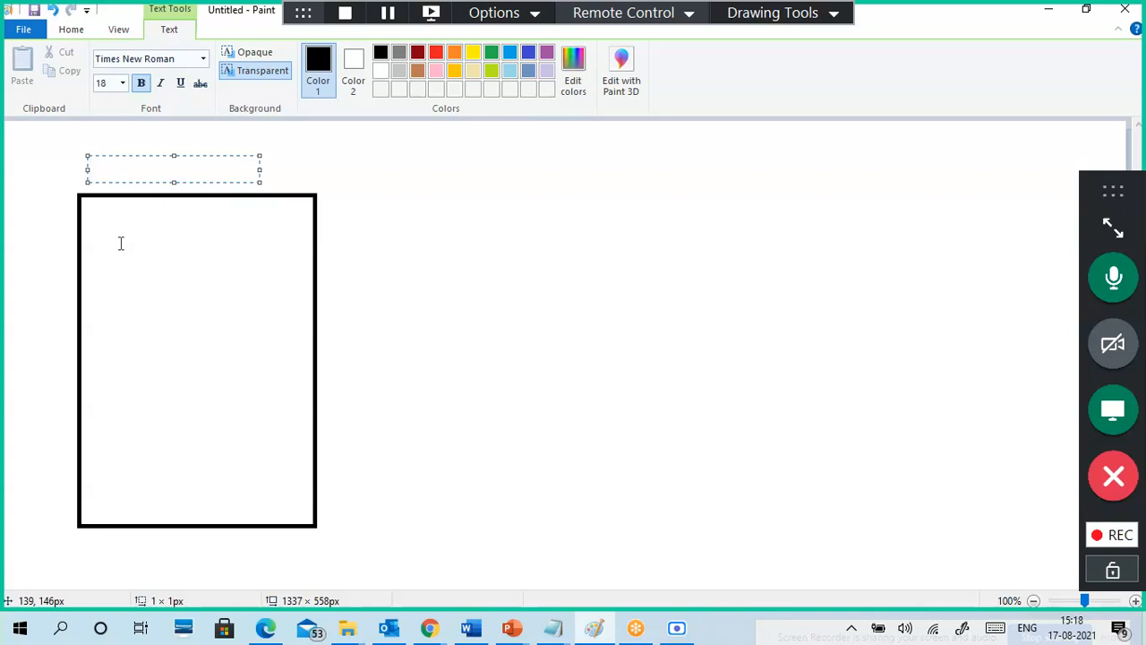
type("vSphere")
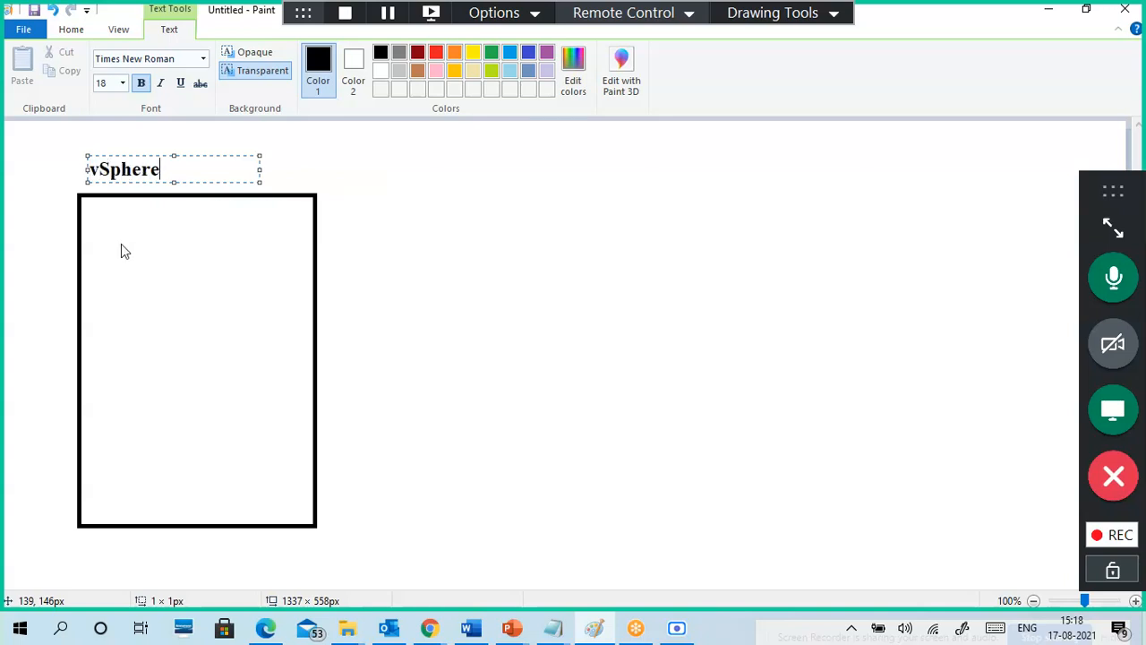
type("1")
left_click(156, 276)
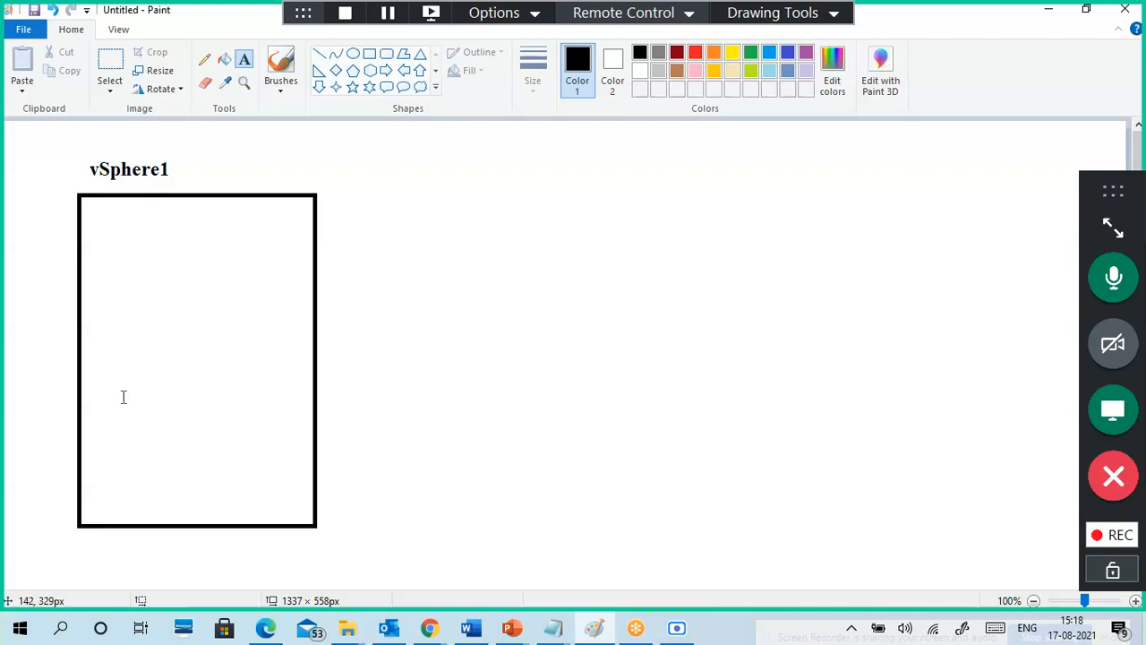
left_click(112, 462)
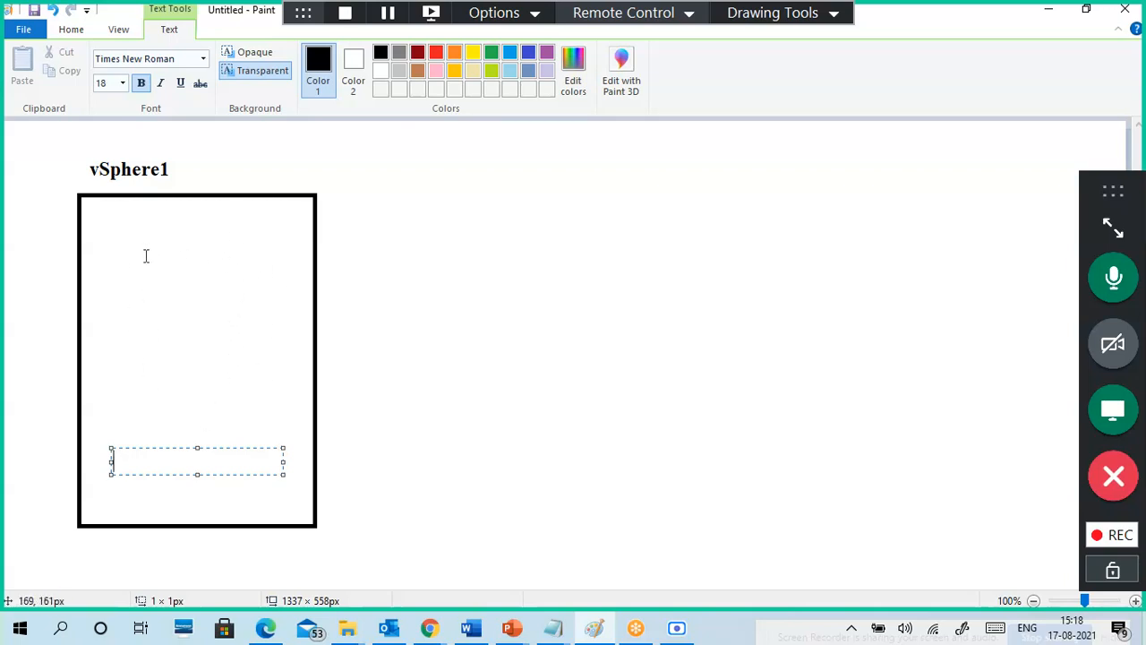
left_click(364, 285)
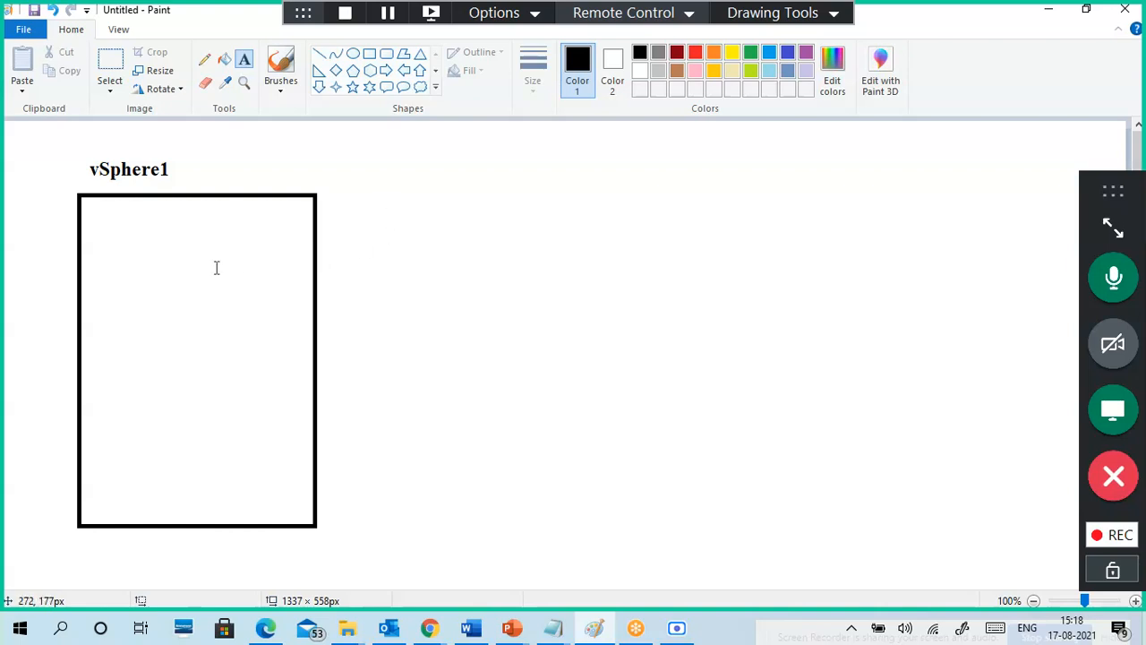
mouse_move(554, 627)
left_click(618, 538)
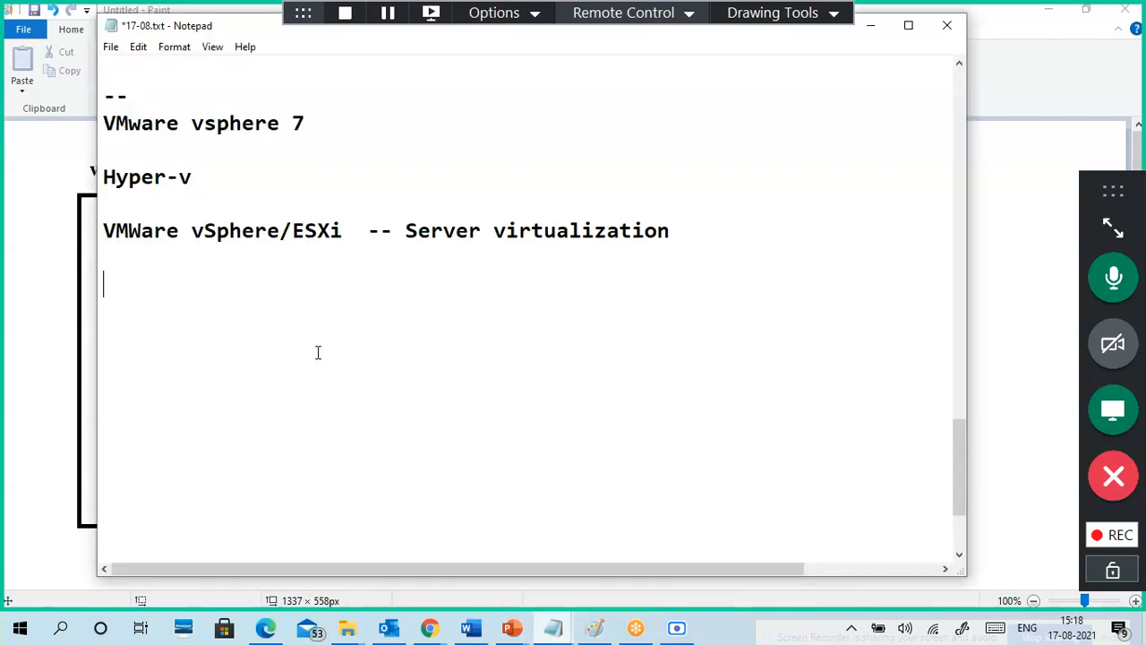
Step: Type 'RAM:4GB' and 'CPU:2 CORE' on separate lines
type("RAM")
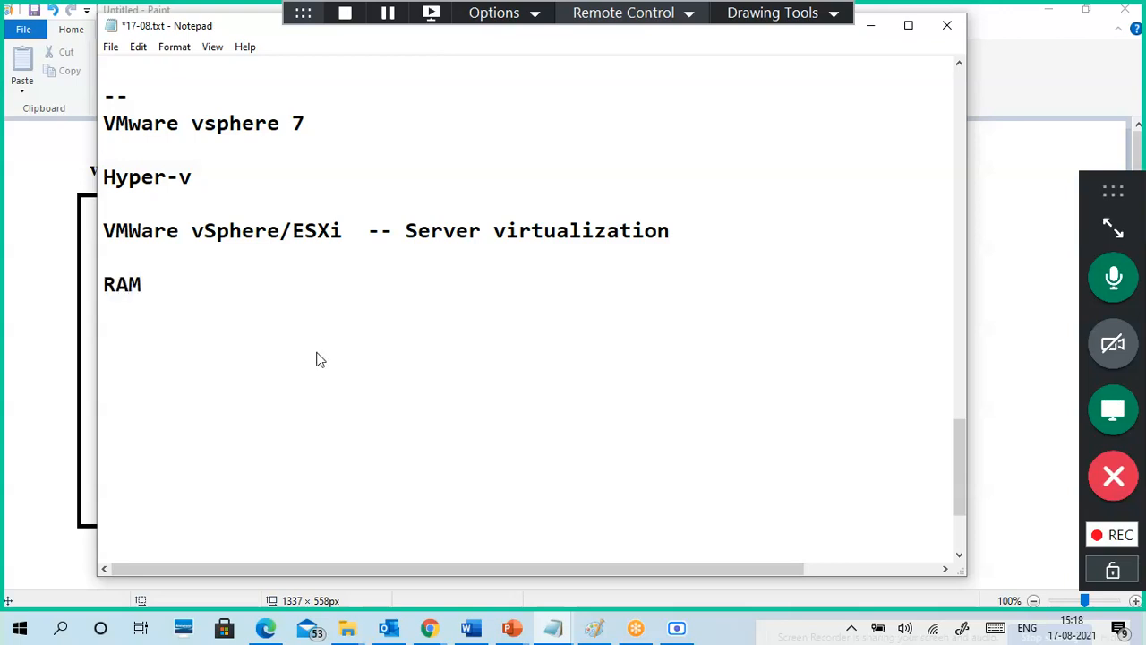
type(":4GB")
key("Return")
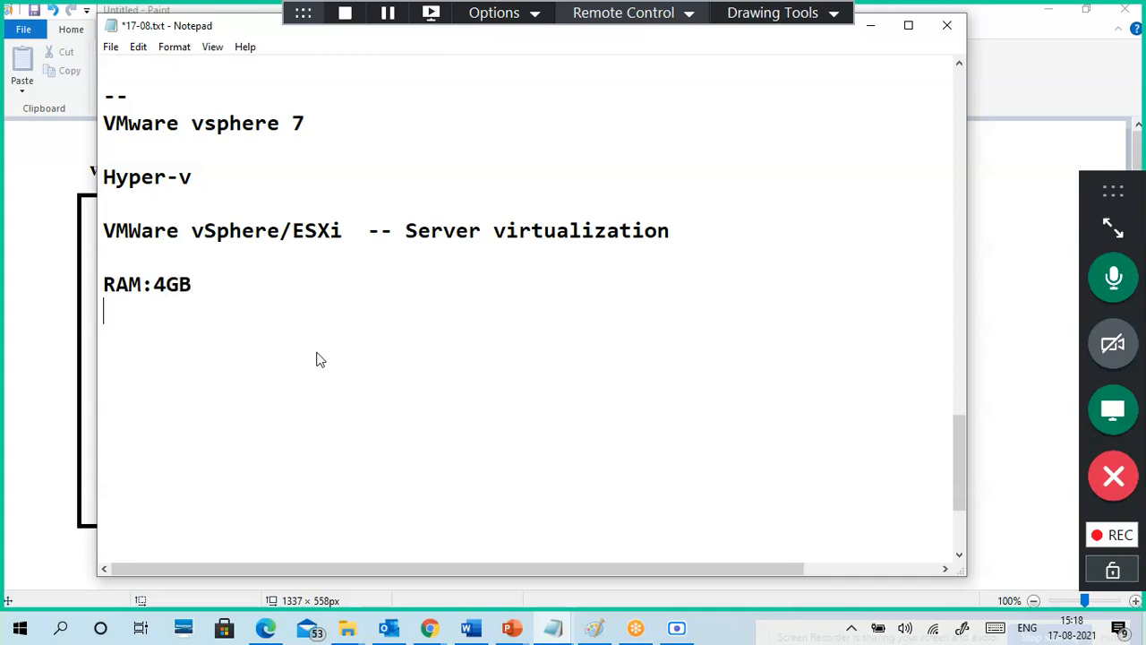
type("CPU:")
type("2 CORE")
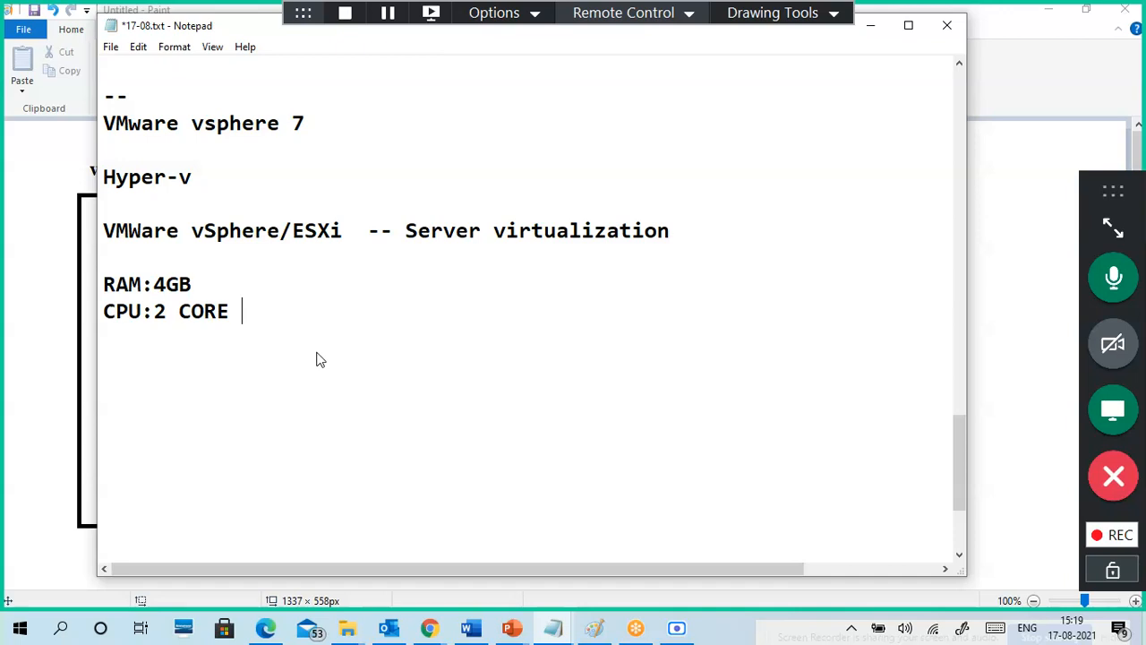
Step: Add an empty 'HDD:' line and insert a blank line above RAM:4GB
key("Return")
type("HDD:")
key("BackSpace")
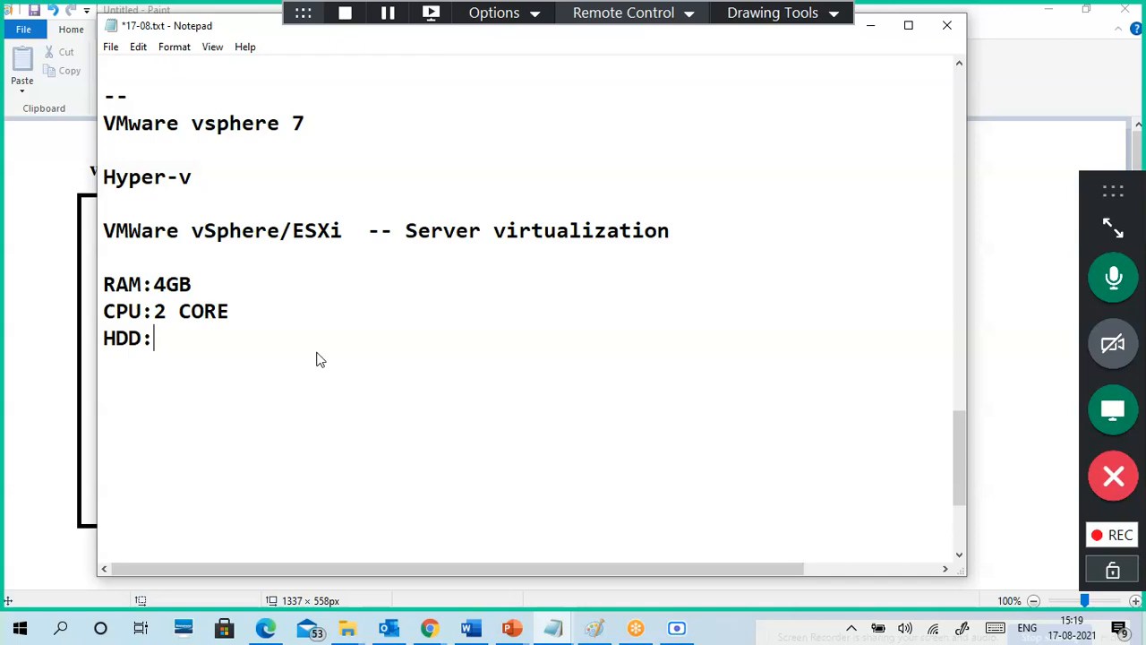
key("Up")
key("Up")
key("Up")
key("Return")
Step: Add a new line reading 'Virtual Machine -' below the HDD: entry
key("Up")
key("Down")
key("Down")
key("Down")
key("Down")
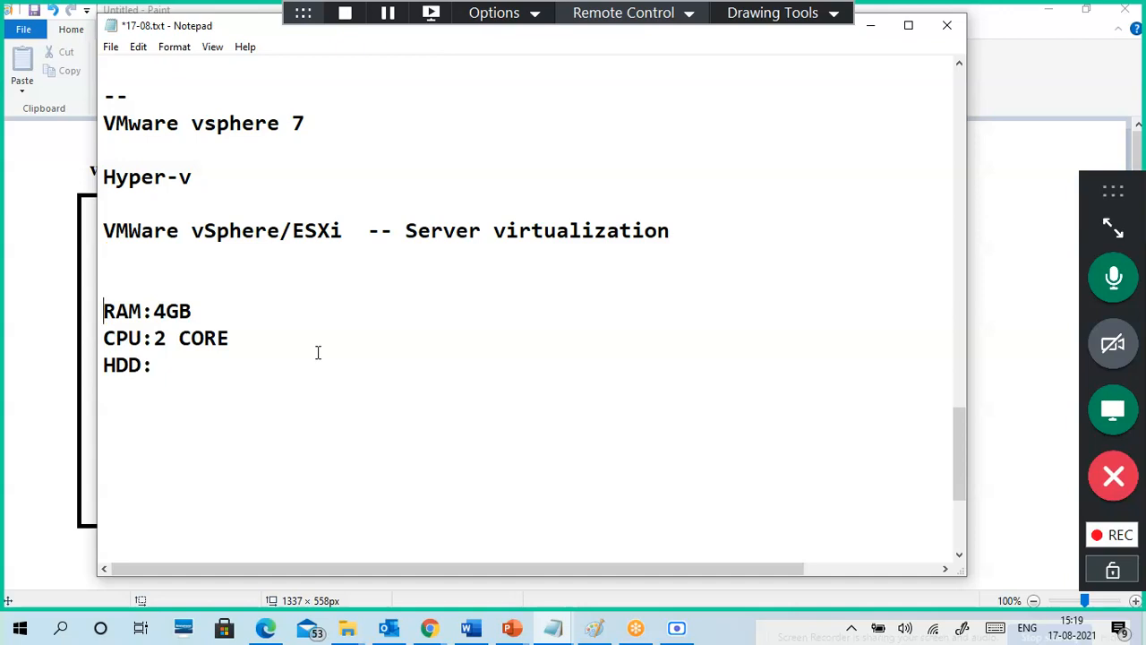
key("Return")
type("Vi")
key("BackSpace")
type("iRT")
key("BackSpace")
key("BackSpace")
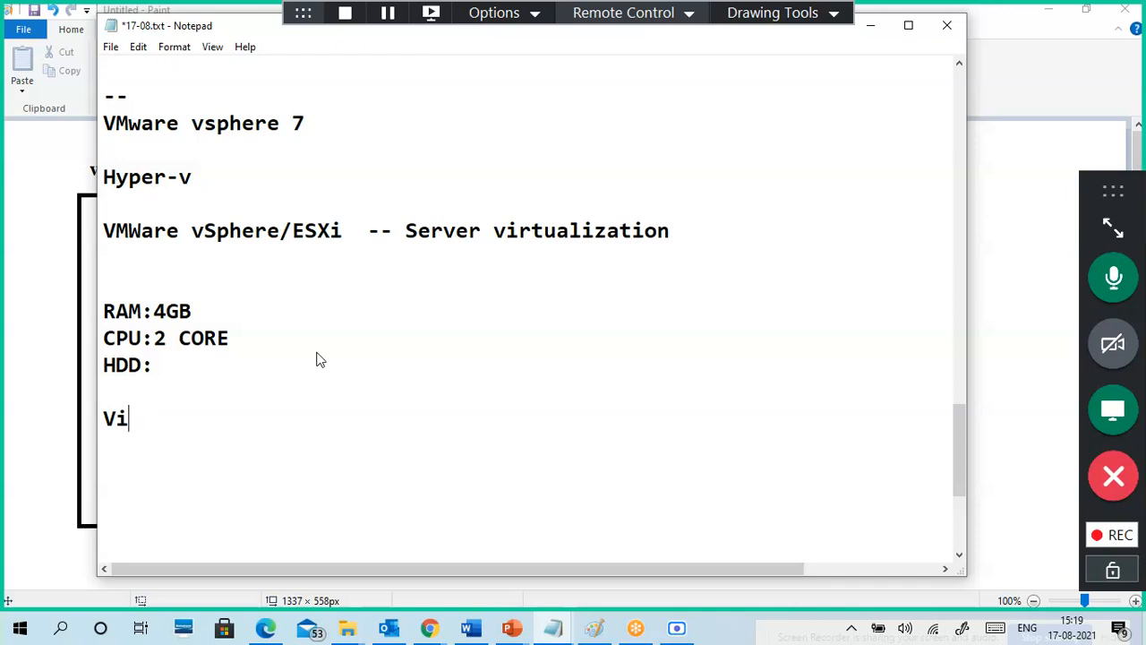
type("RTU")
key("BackSpace")
key("BackSpace")
key("BackSpace")
key("BackSpace")
type("irtual Machine -")
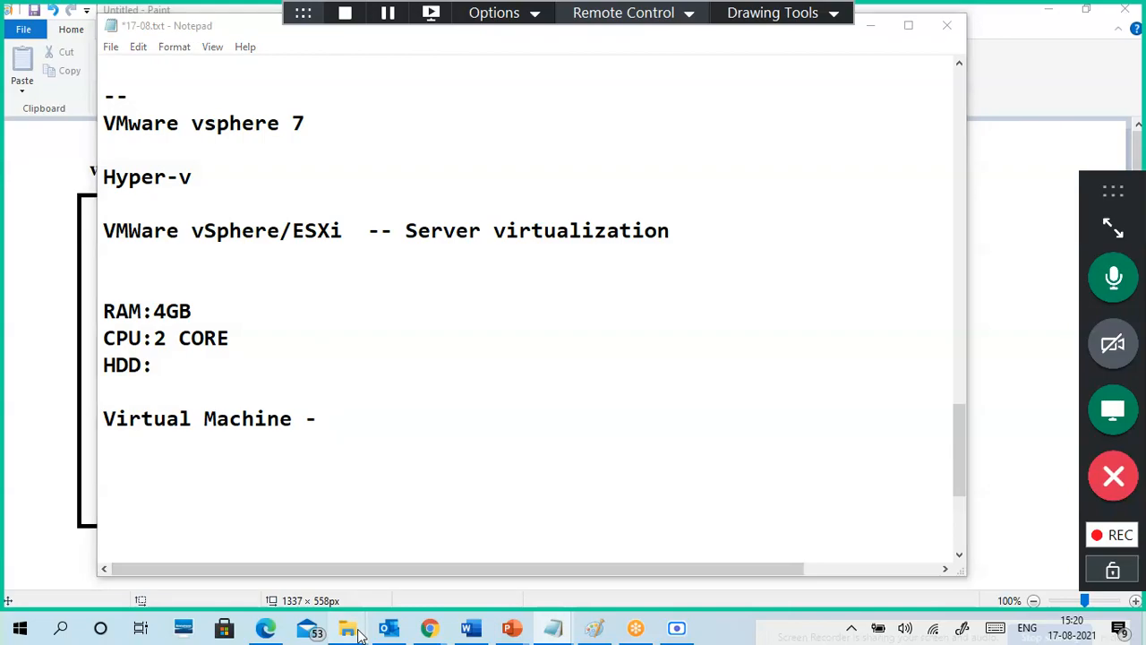
mouse_move(348, 628)
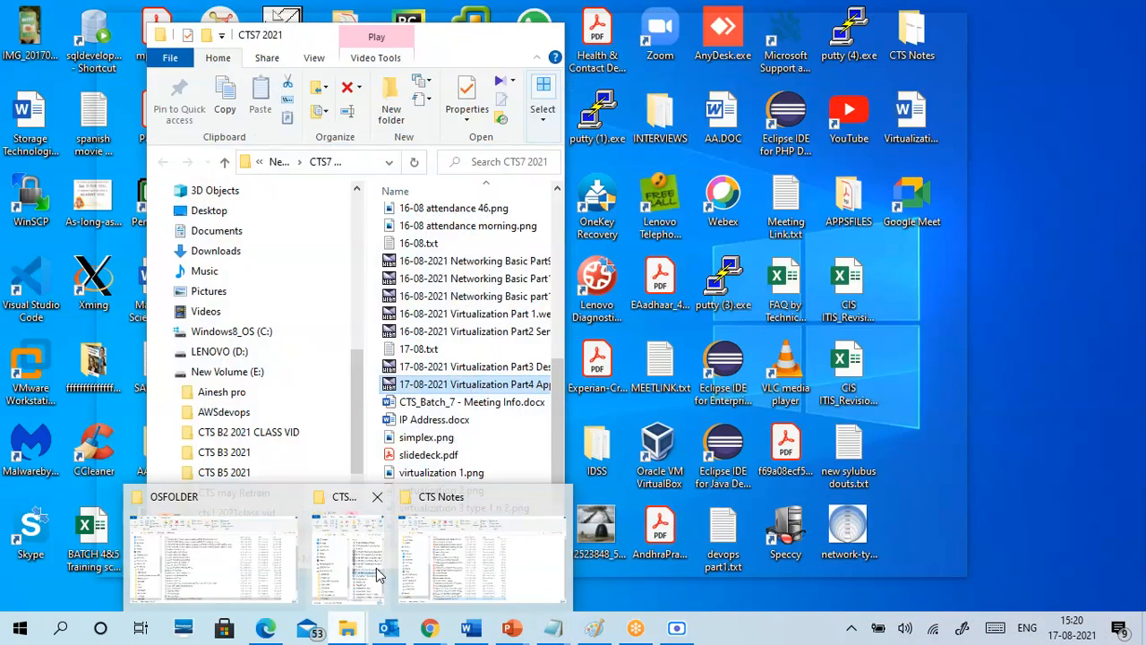
left_click(376, 573)
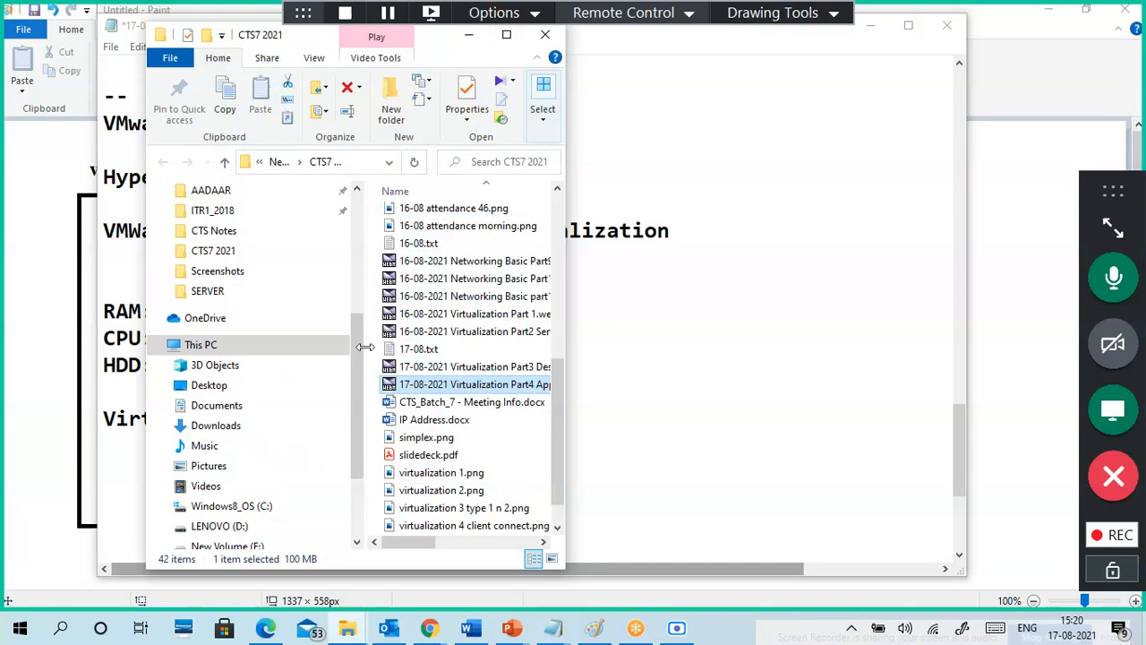
scroll(290, 430, "down", 2)
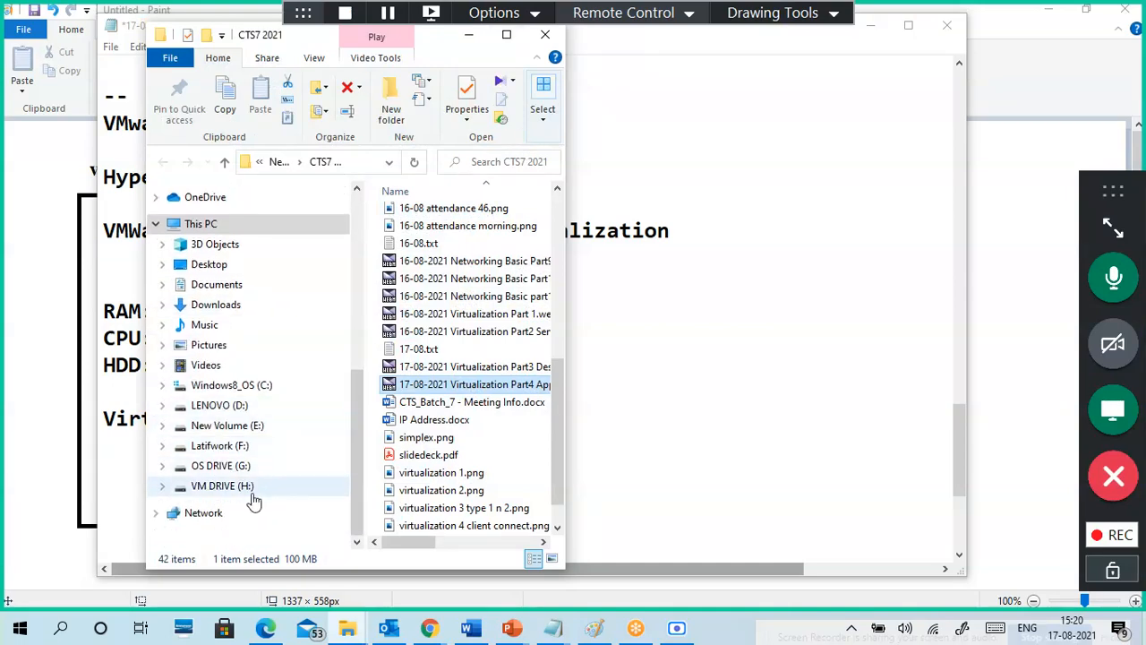
left_click(252, 494)
left_click(507, 36)
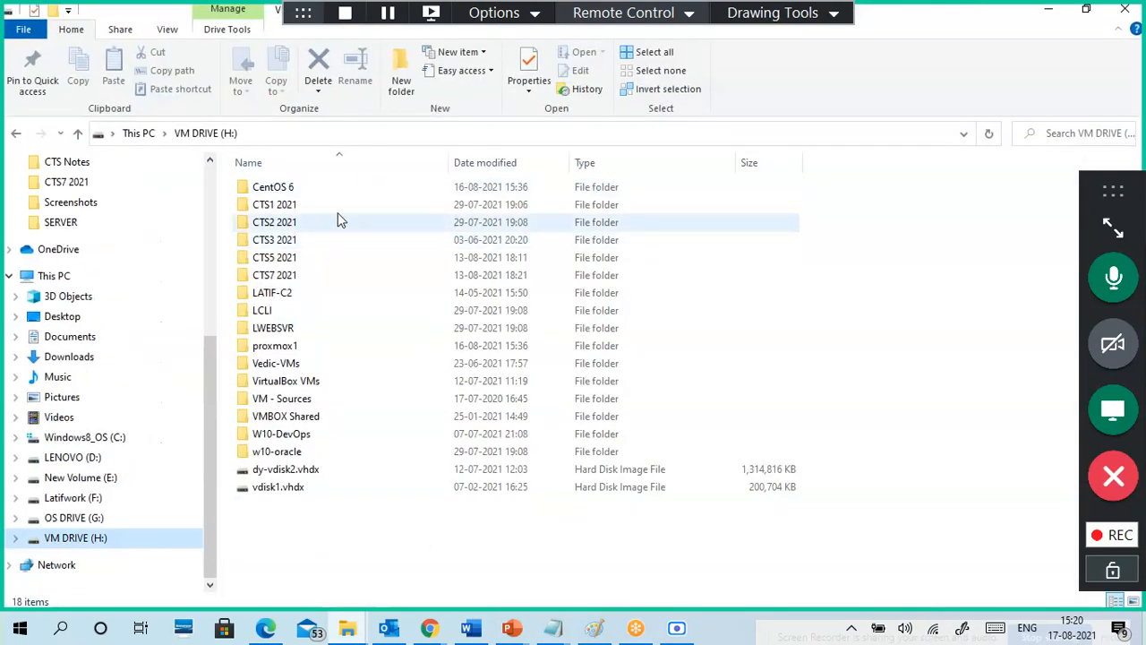
double_click(289, 276)
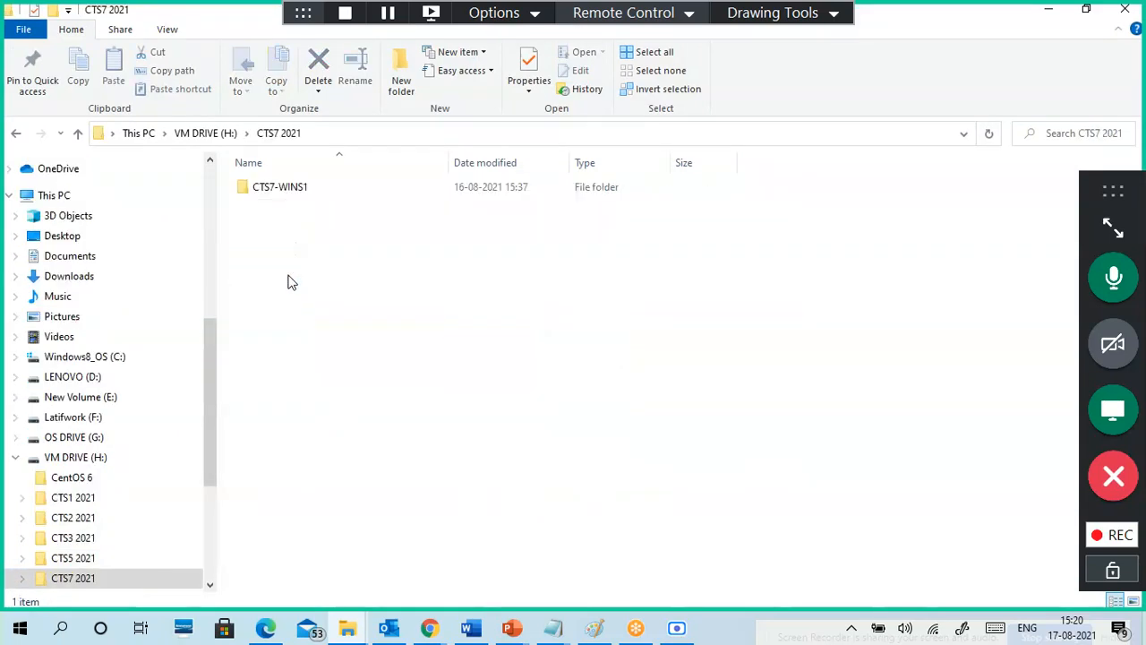
double_click(287, 195)
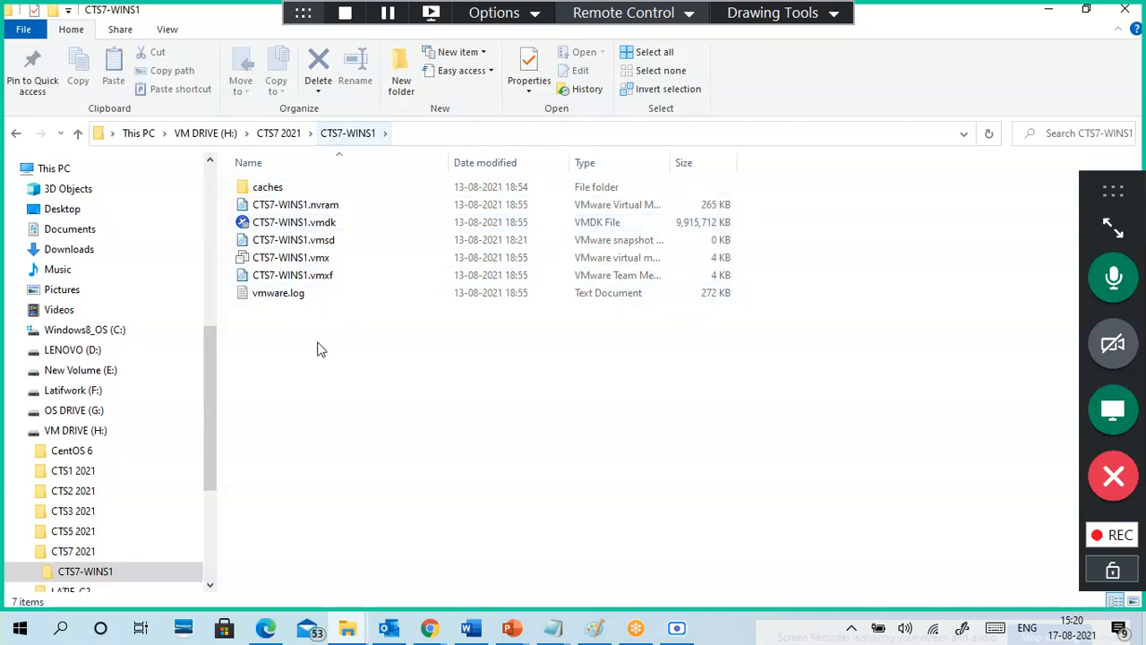
left_click(353, 232)
left_click(361, 258)
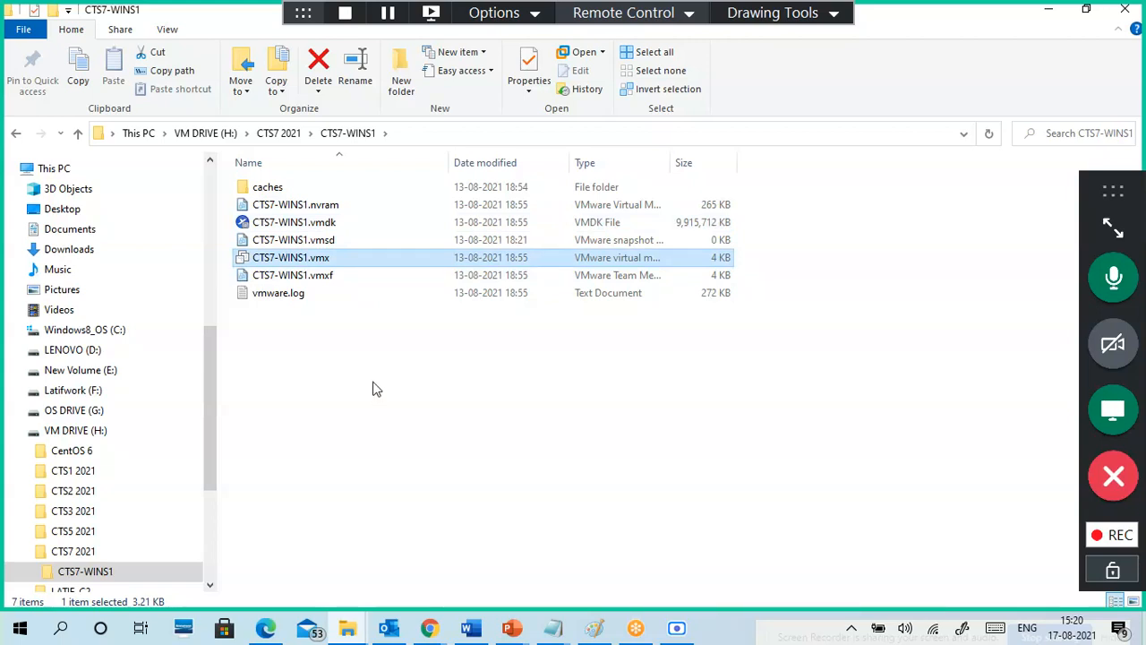
left_click(295, 136)
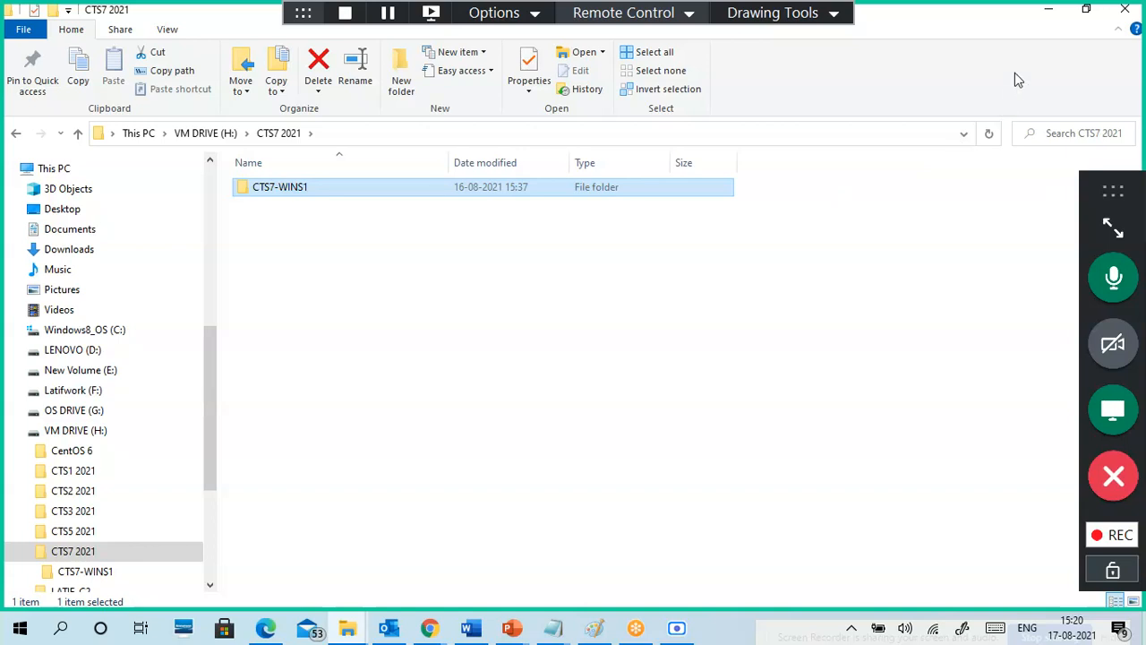
left_click(1048, 11)
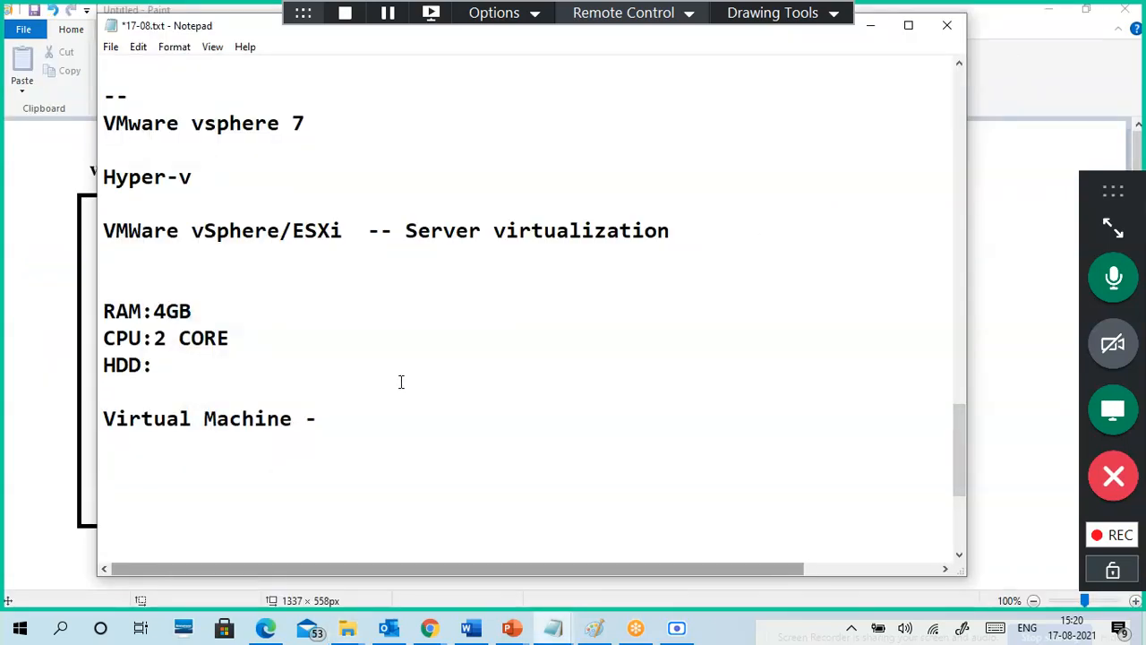
Step: Complete the line as 'Virtual Machine - iSCSI/SAN/NAS'
type("iSCSI")
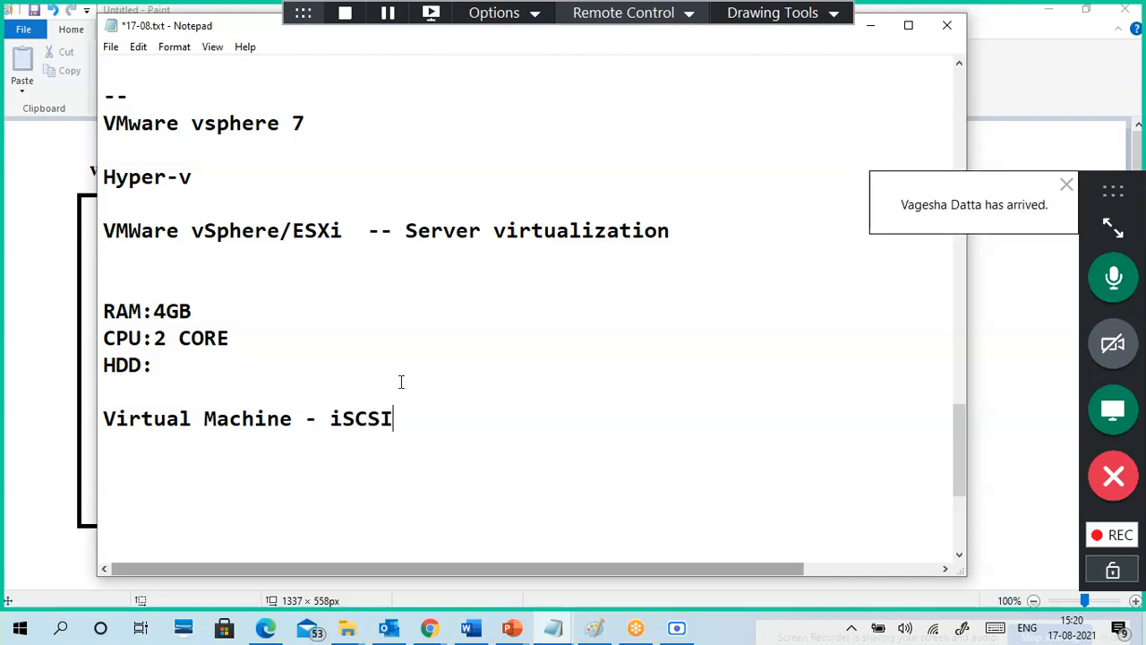
type("/SAN/NAS")
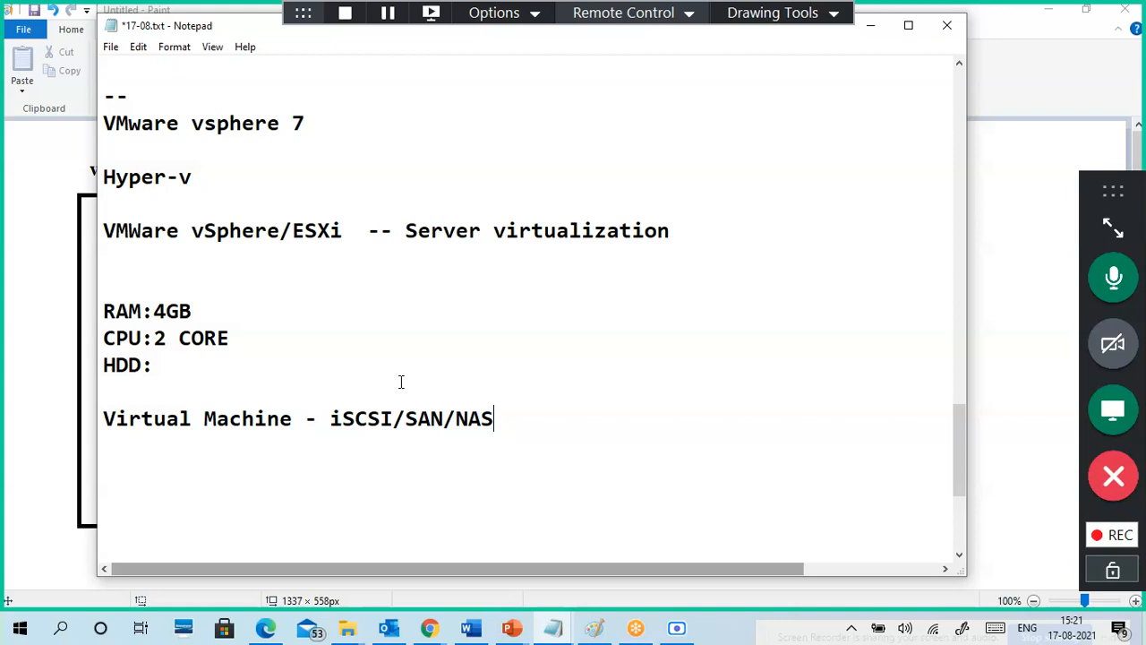
key("Return")
key("Return")
key("BackSpace")
Step: Add a 'Network NICs - 1Gbps' line below it
key("BackSpace")
key("Return")
type("Netow")
key("BackSpace")
key("BackSpace")
type("work")
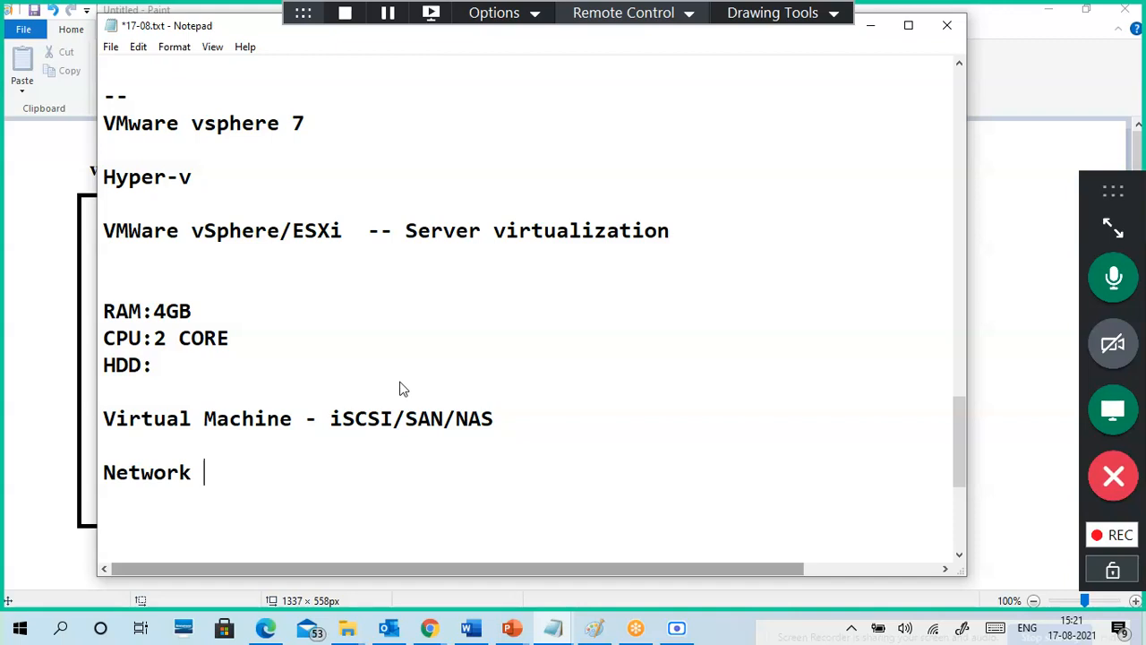
type("NIC")
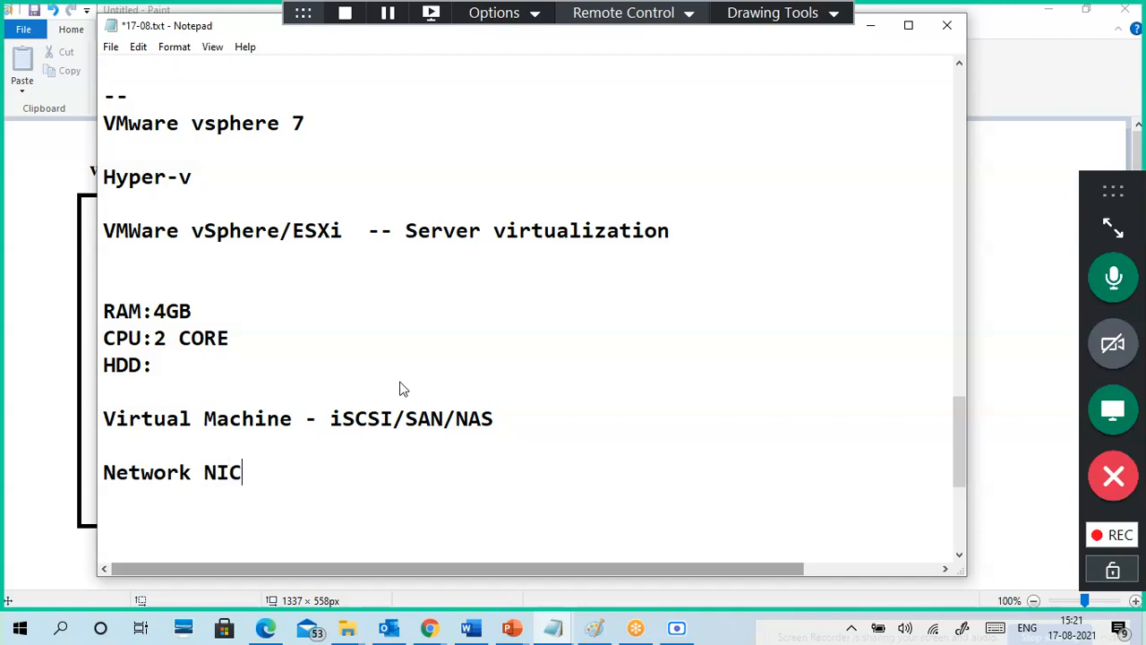
key("BackSpace")
type("s - 1Gb")
key("BackSpace")
type("bps")
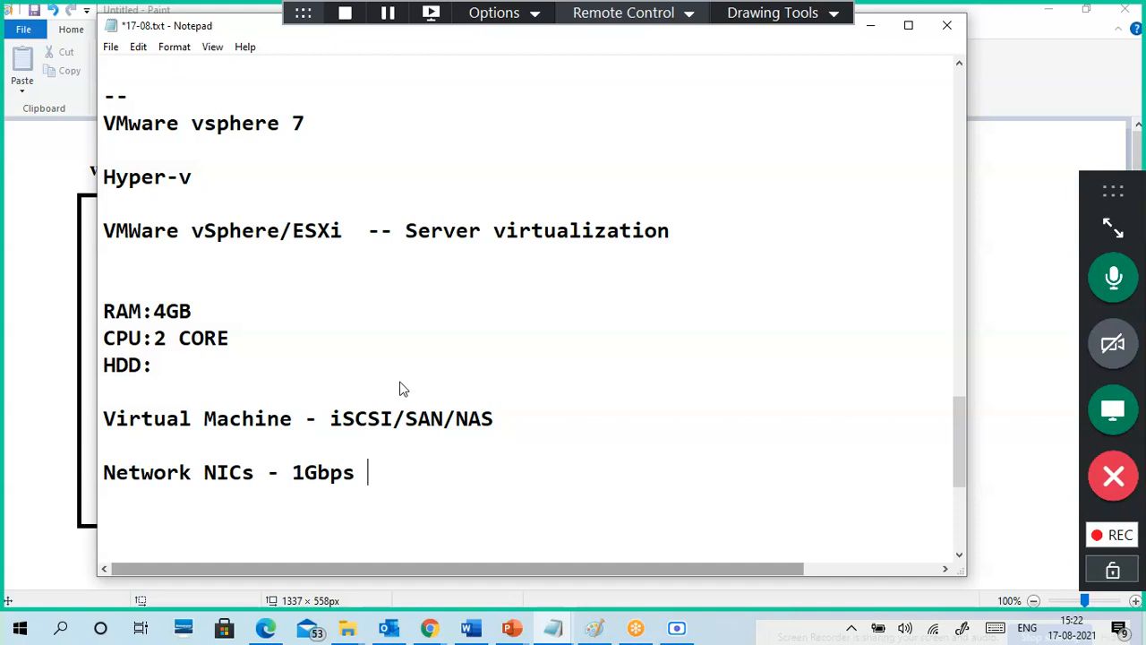
Step: Add a 'NIC teaming --' line after Network NICs
key("Return")
key("Return")
key("Return")
key("Return")
key("Return")
key("Return")
key("Return")
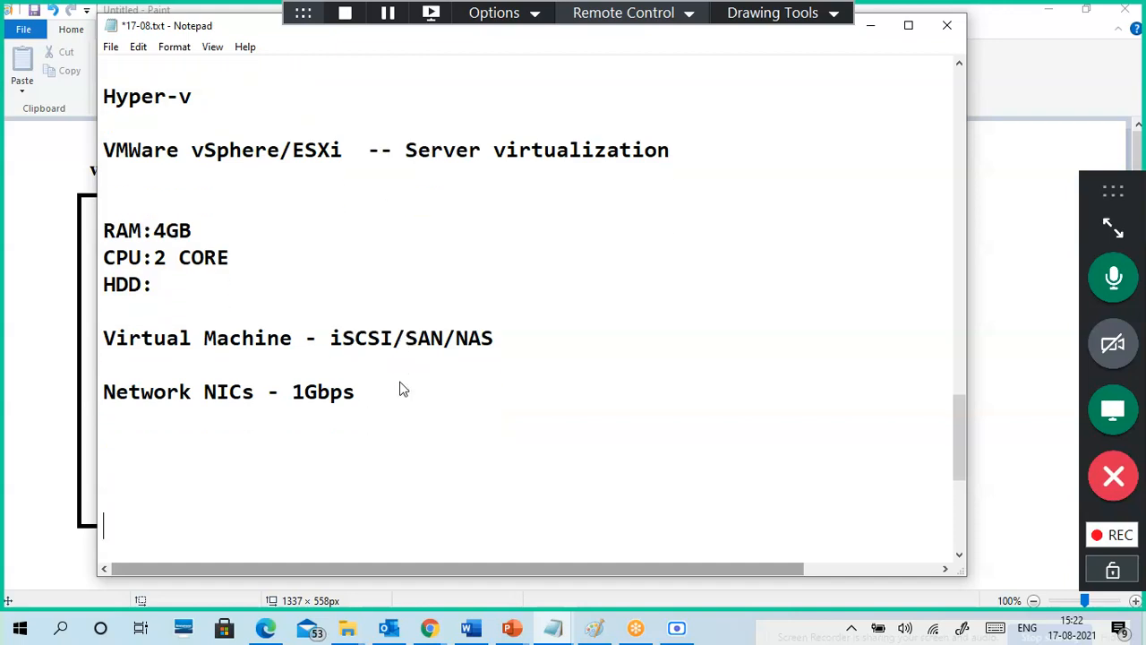
key("Up")
key("Up")
key("Up")
key("Up")
key("Up")
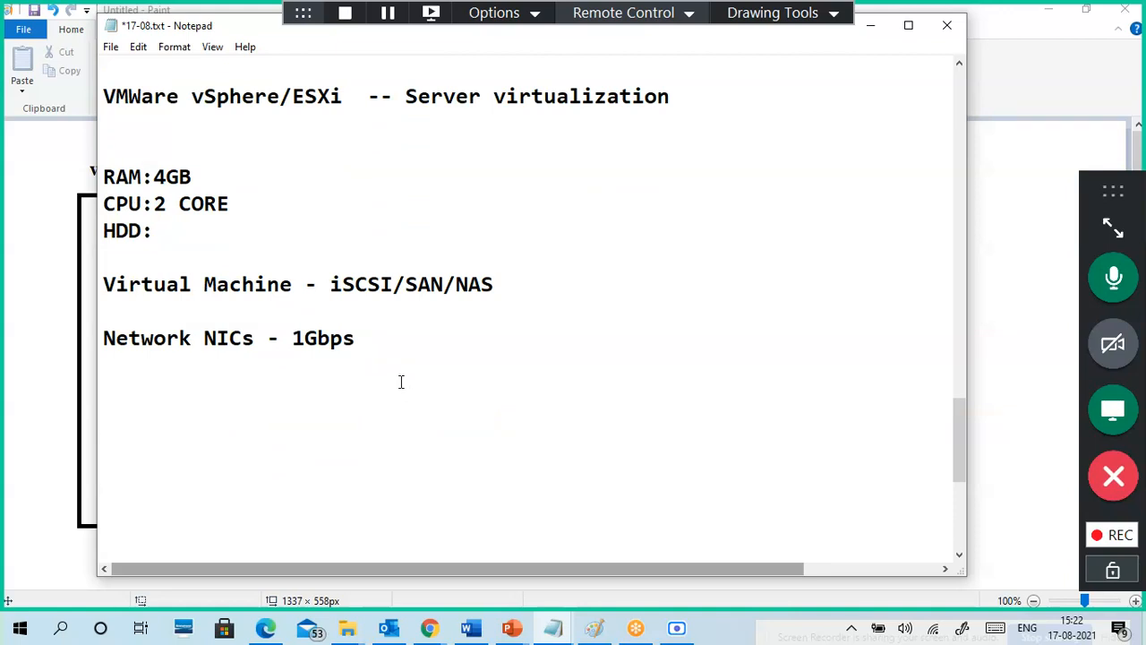
type("NIC tea")
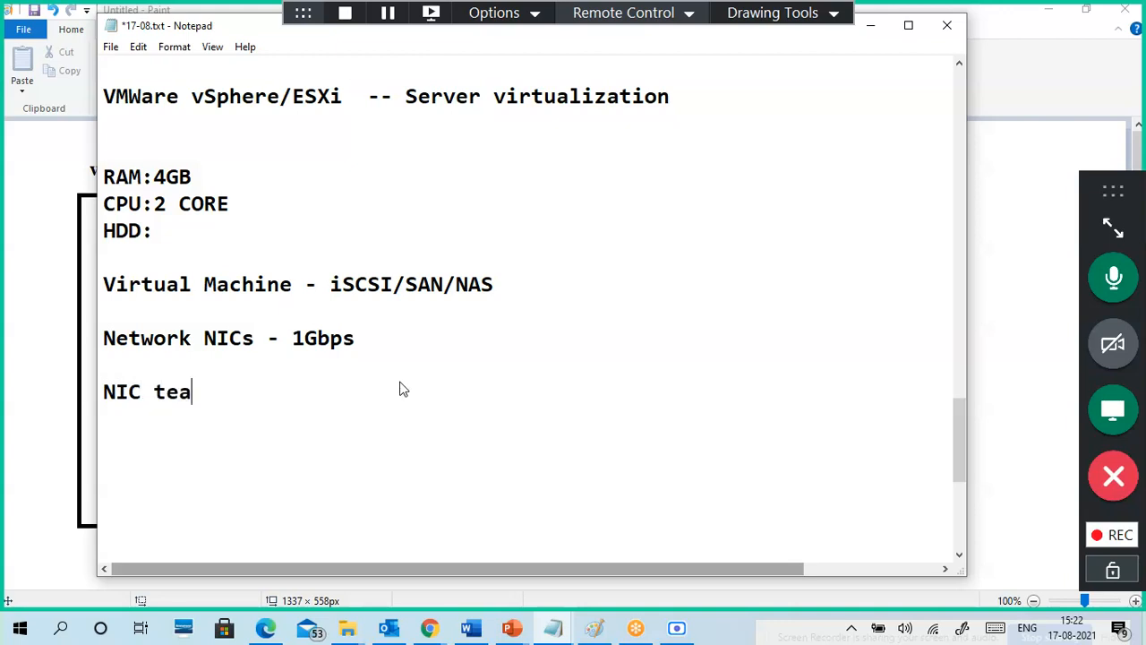
type("ming --")
key("Return")
key("Return")
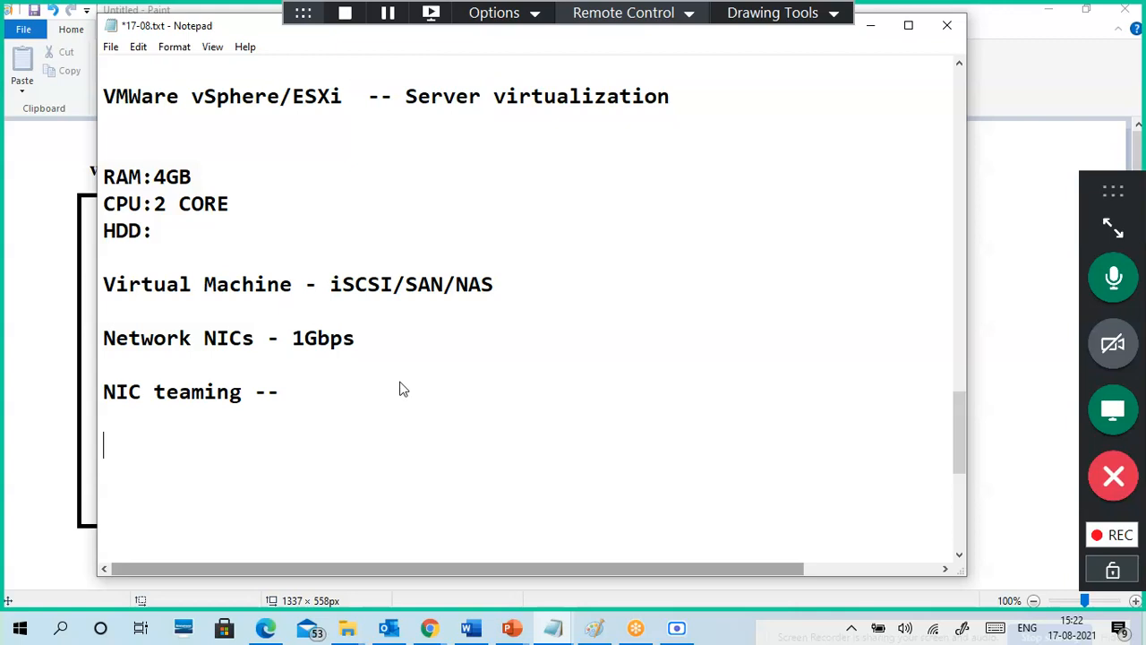
Step: Set the HDD entry to 'HDD:20GB'
left_click(251, 233)
type("20Gb")
key("BackSpace")
key("BackSpace")
key("BackSpace")
key("BackSpace")
type("20GB")
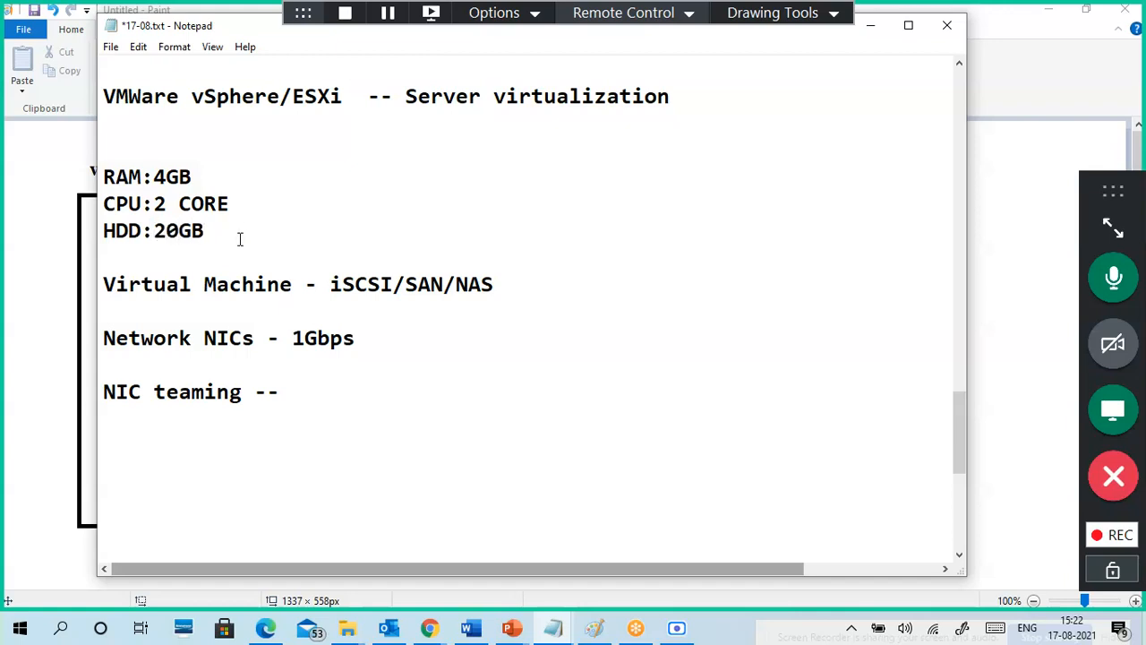
Step: Insert an 'ISO images,OVF,' line above Network NICs - 1Gbps
left_click(308, 431)
left_click(105, 340)
key("Return")
left_click(105, 340)
key("Return")
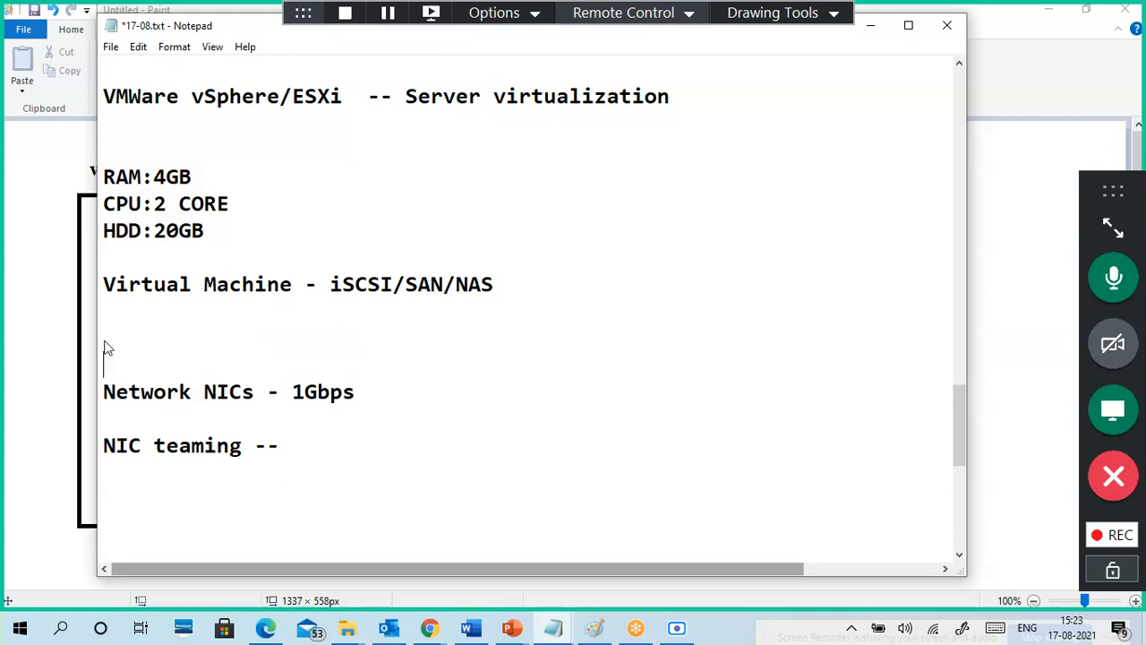
type("ISO")
key("BackSpace")
type("s")
key("BackSpace")
type("image")
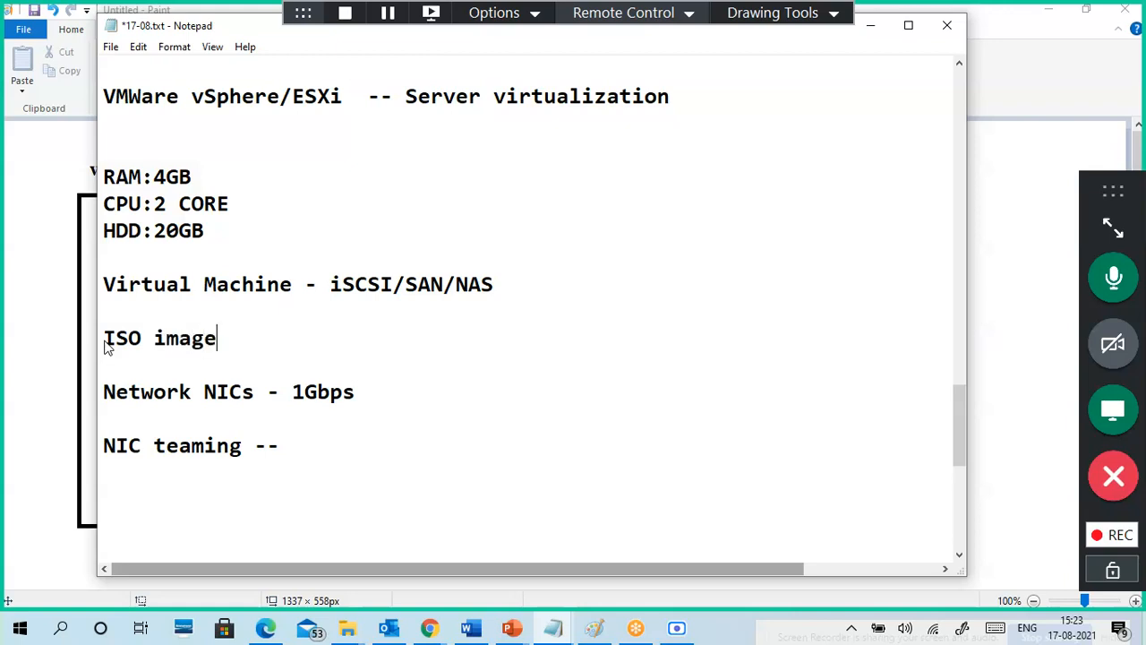
type("s,OVF,")
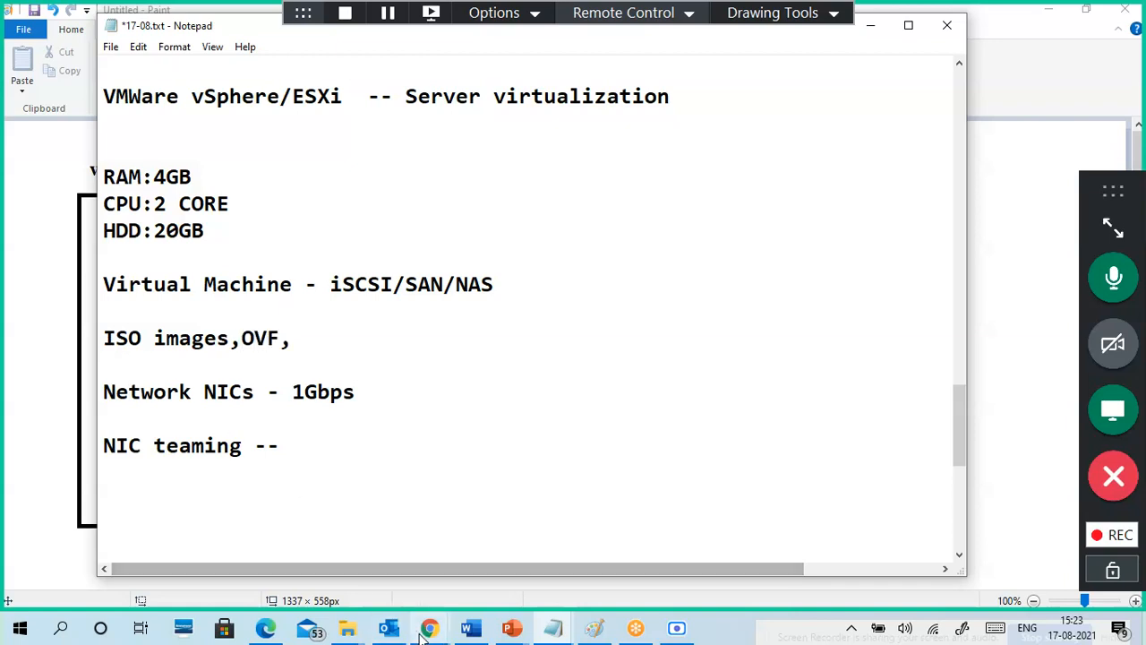
mouse_move(430, 628)
left_click(374, 558)
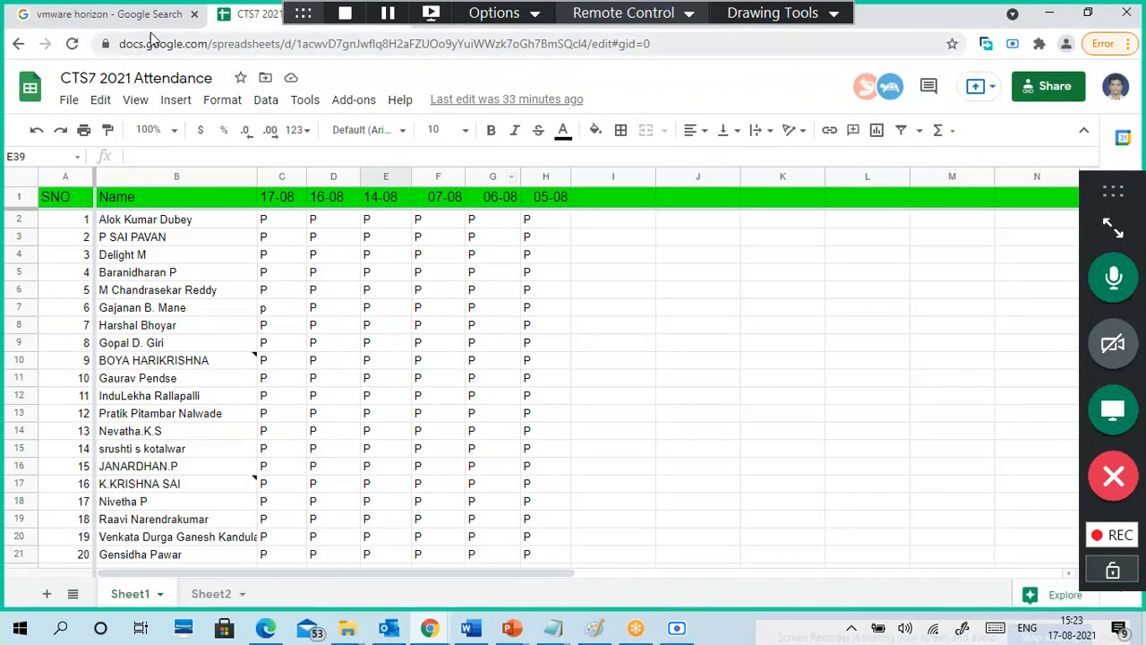
left_click(140, 16)
left_click_drag(319, 101, 180, 89)
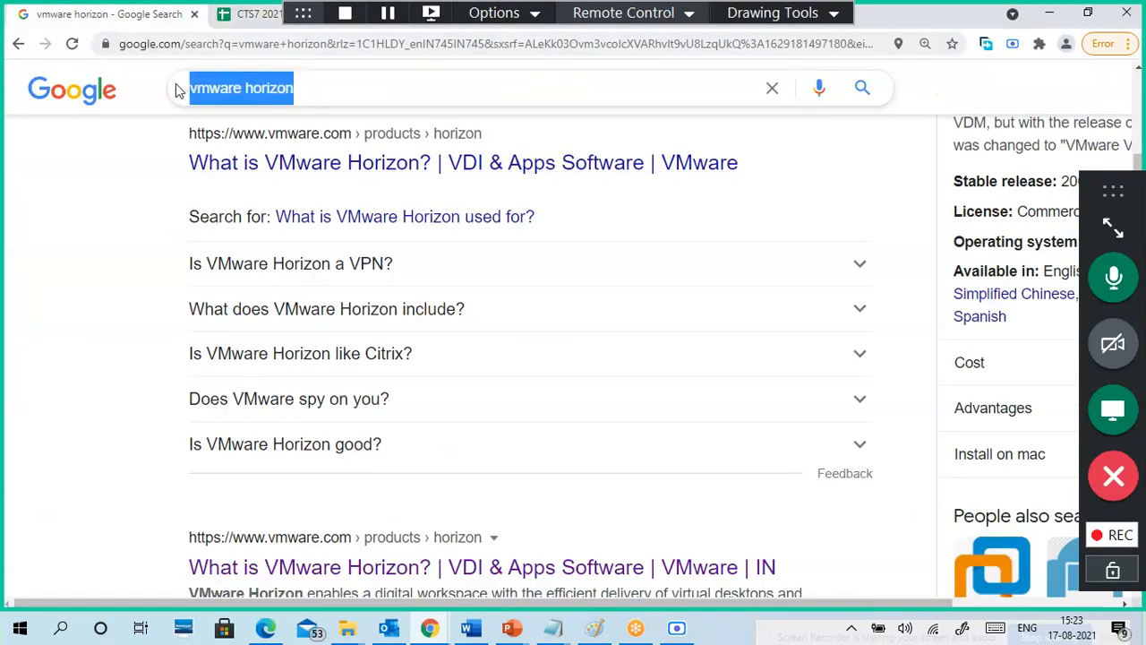
type("ovf")
key("Return")
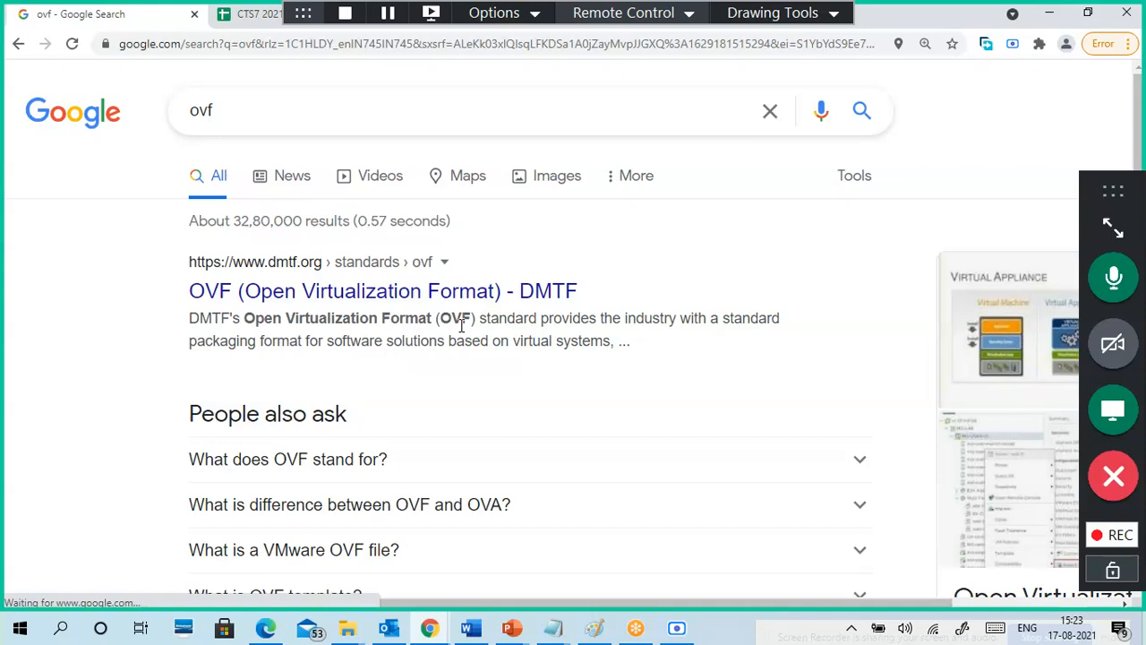
scroll(466, 358, "down", 1)
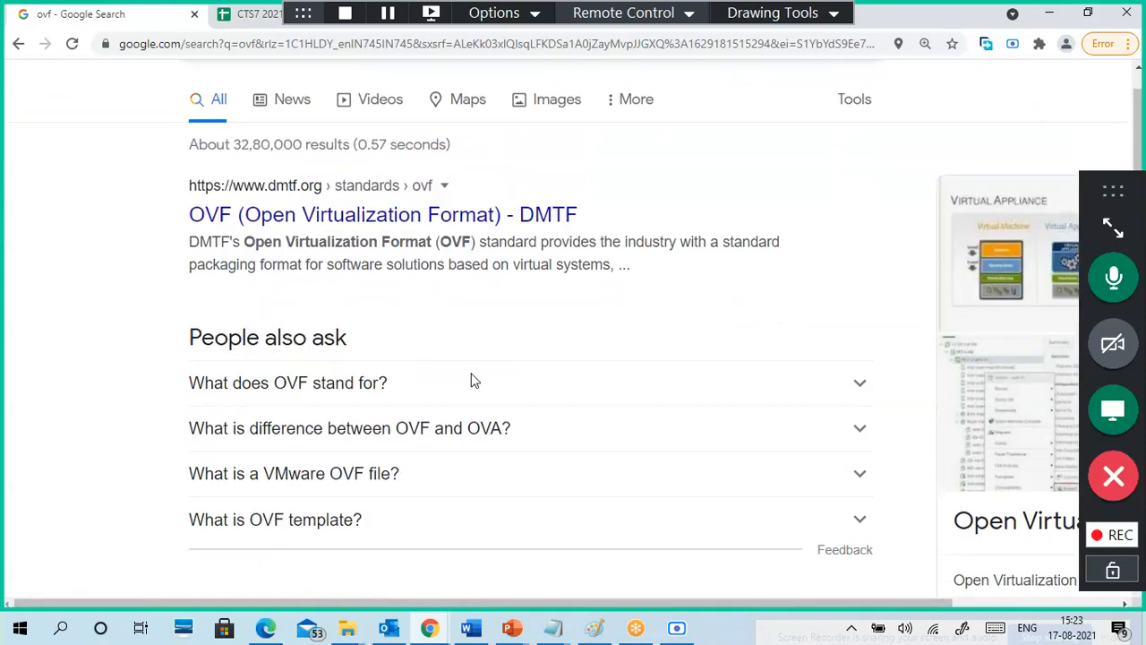
left_click(474, 419)
scroll(467, 408, "down", 2)
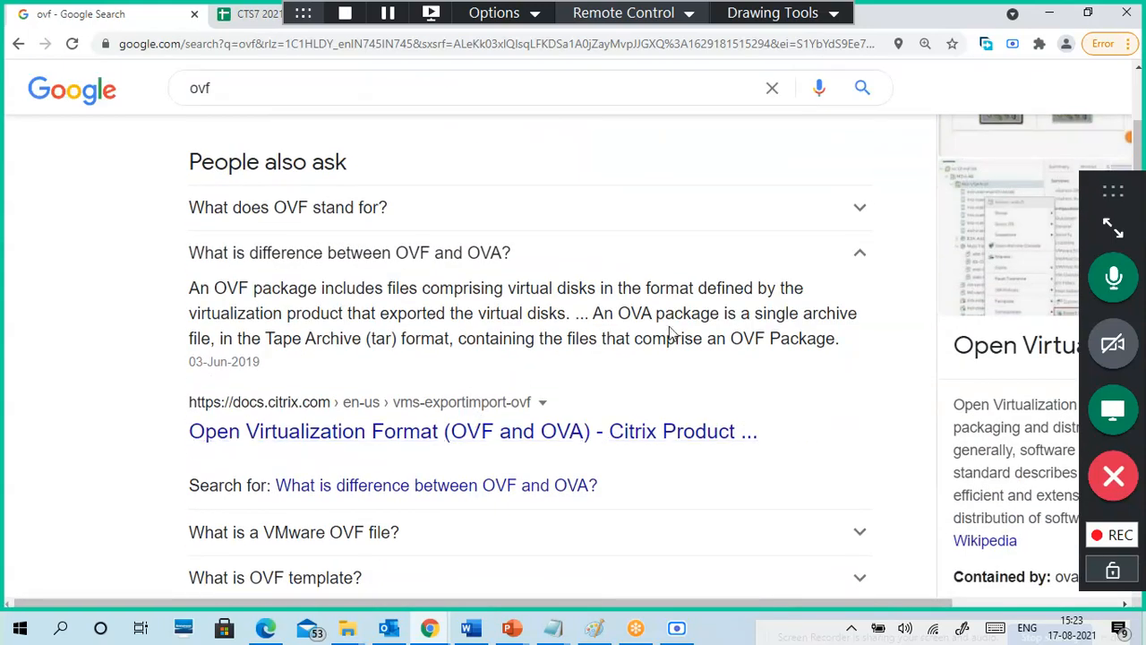
left_click_drag(226, 283, 240, 284)
left_click_drag(527, 339, 821, 342)
left_click(819, 342)
left_click_drag(262, 289, 585, 293)
left_click(589, 293)
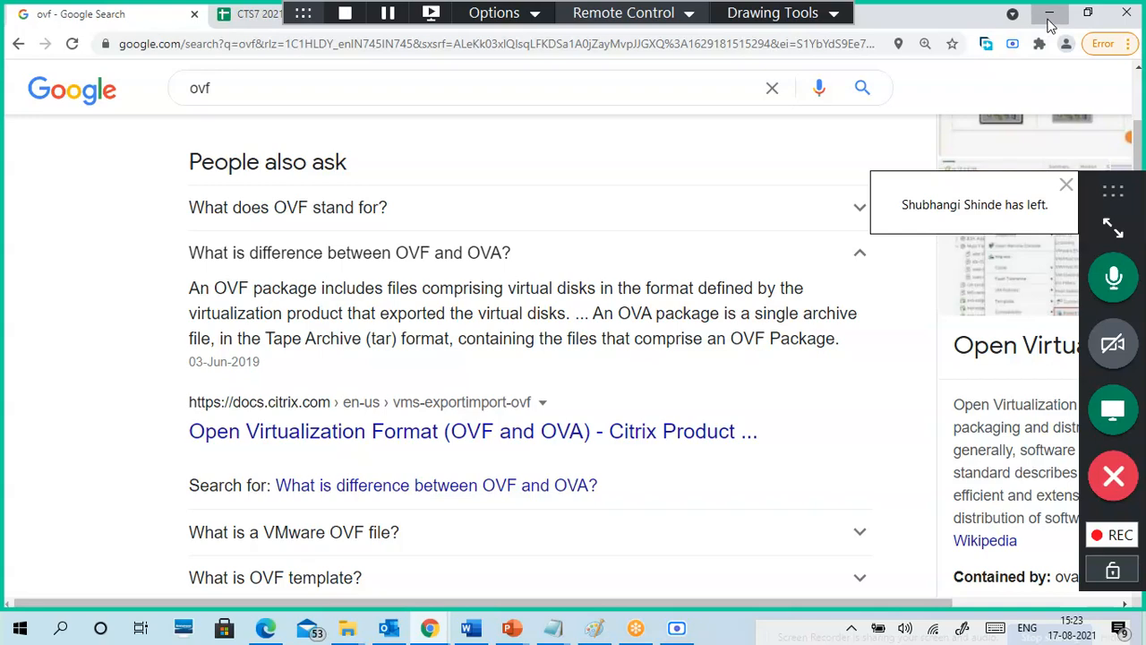
left_click(1049, 13)
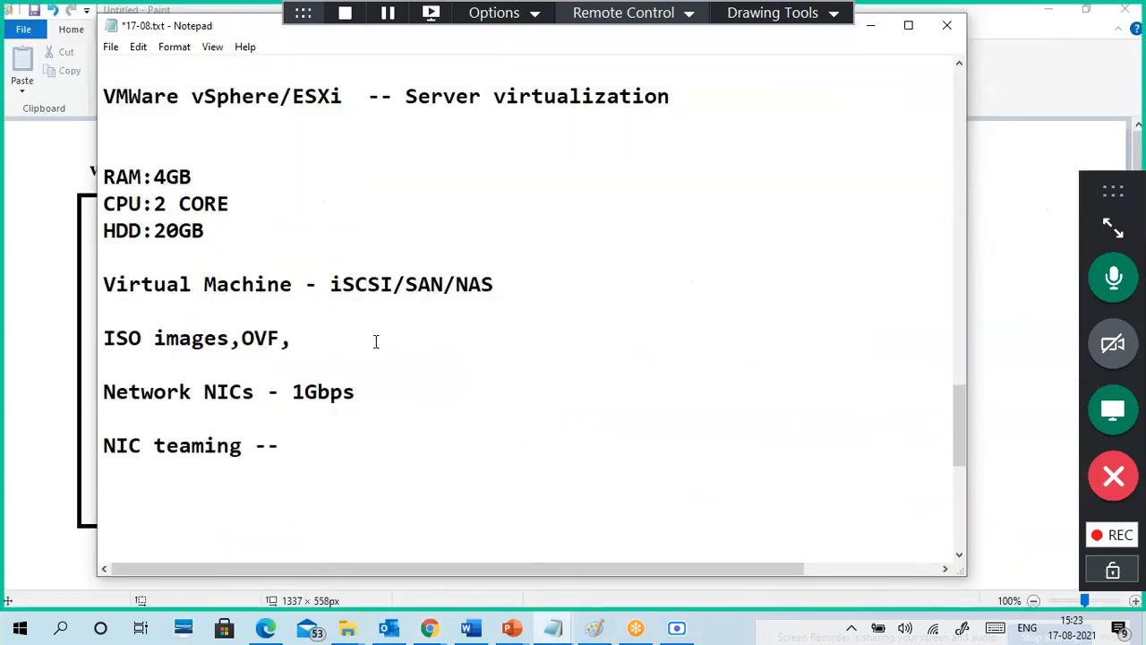
Step: Type 'Virtual Appliance' on the empty line below 'NIC teaming --'
scroll(397, 336, "down", 1)
left_click(267, 430)
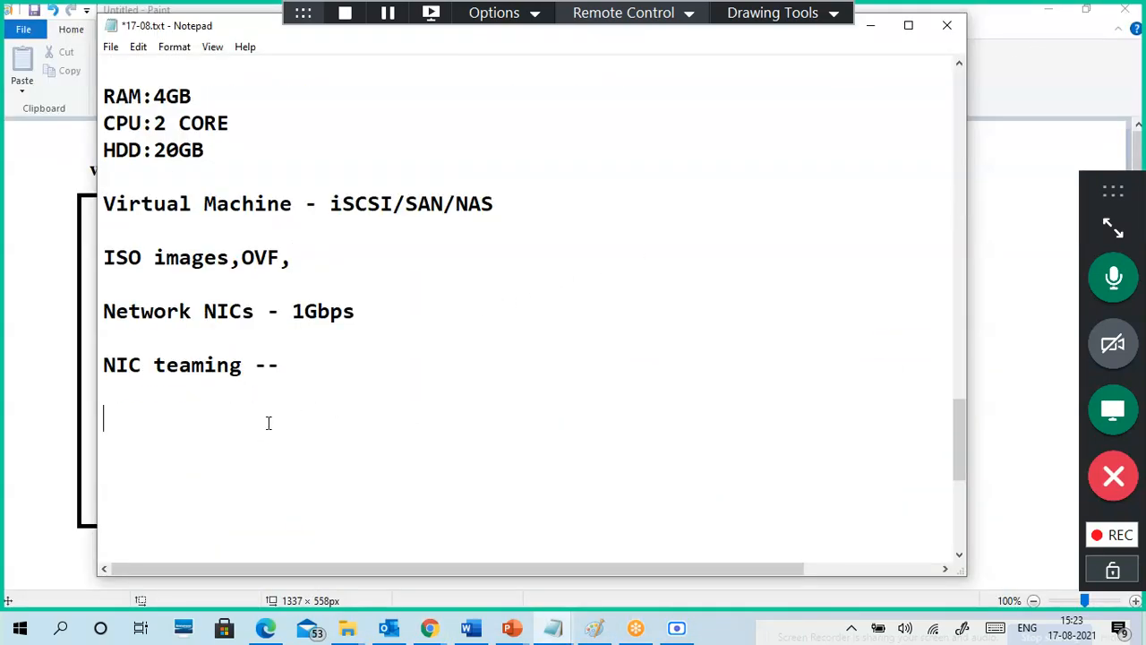
type("Virtual Appli")
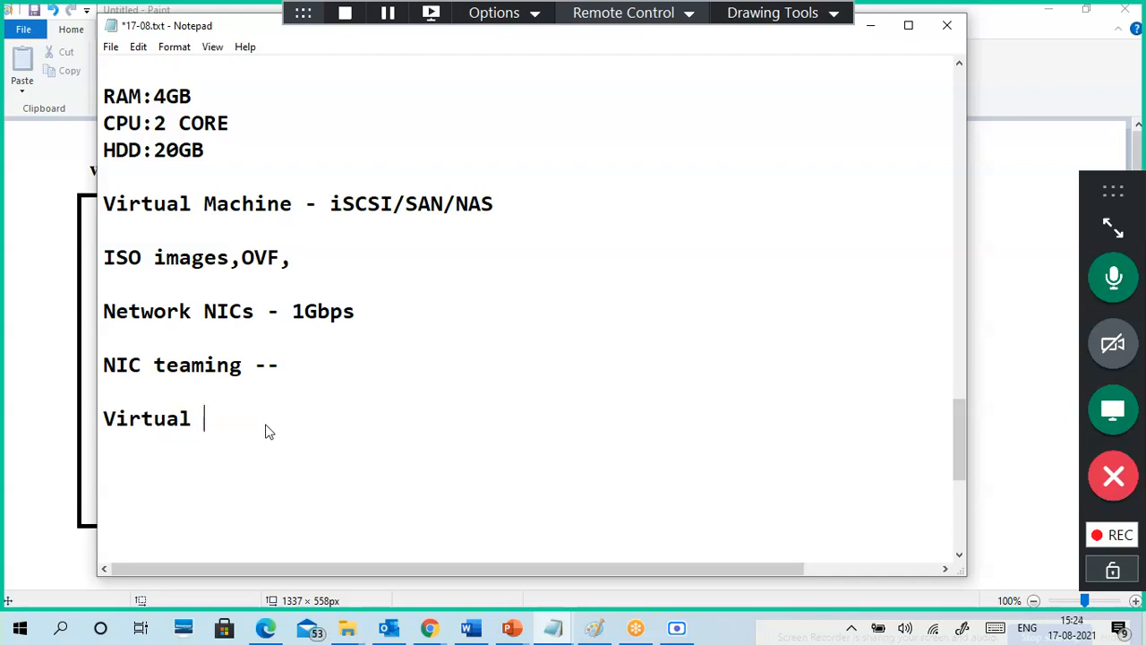
type("can")
key("BackSpace")
key("BackSpace")
key("BackSpace")
key("BackSpace")
key("BackSpace")
type("liance")
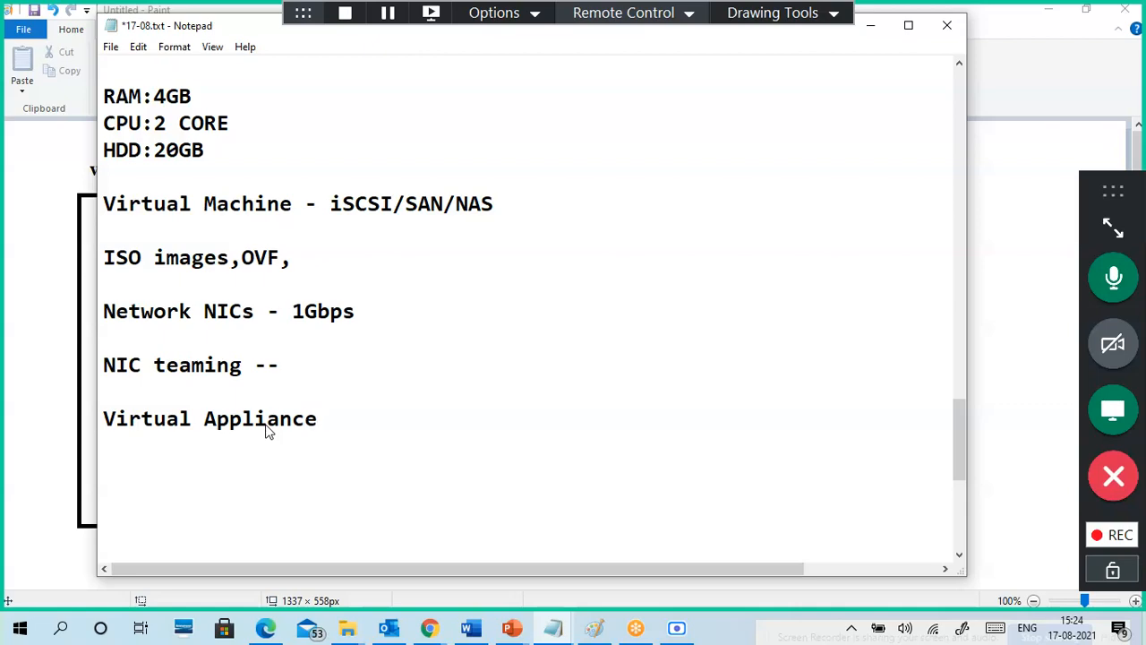
left_click(443, 630)
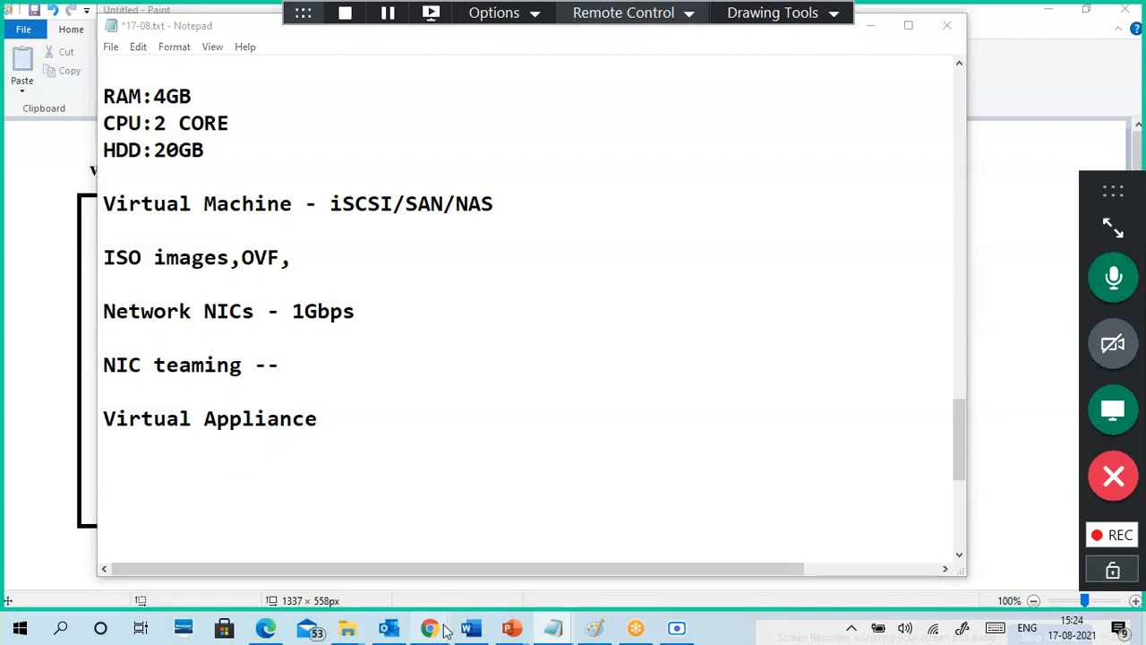
Step: Search Google for 'virtual appliance' in place of the old ovf query
left_click(361, 553)
left_click_drag(215, 87, 159, 93)
type("virt")
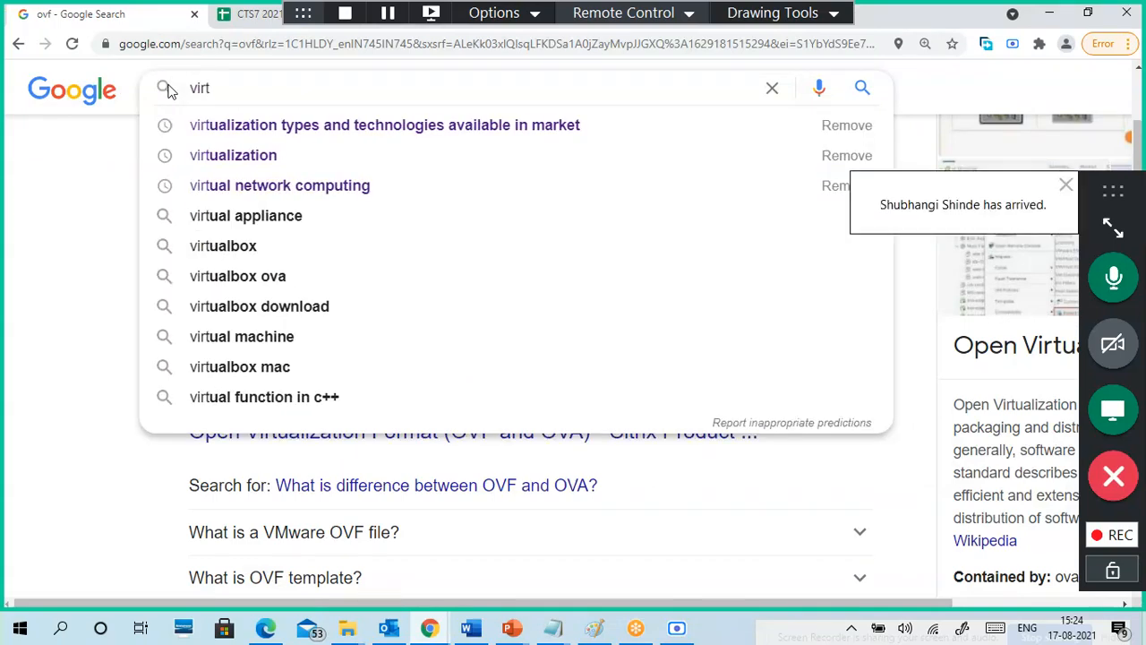
type("u")
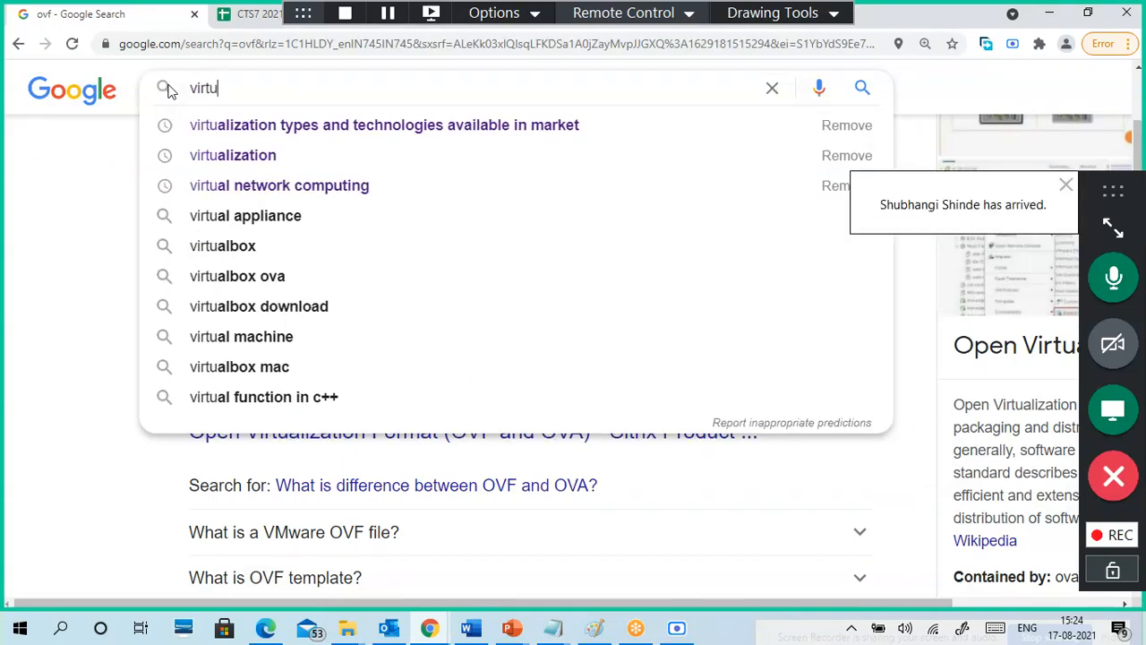
type("al")
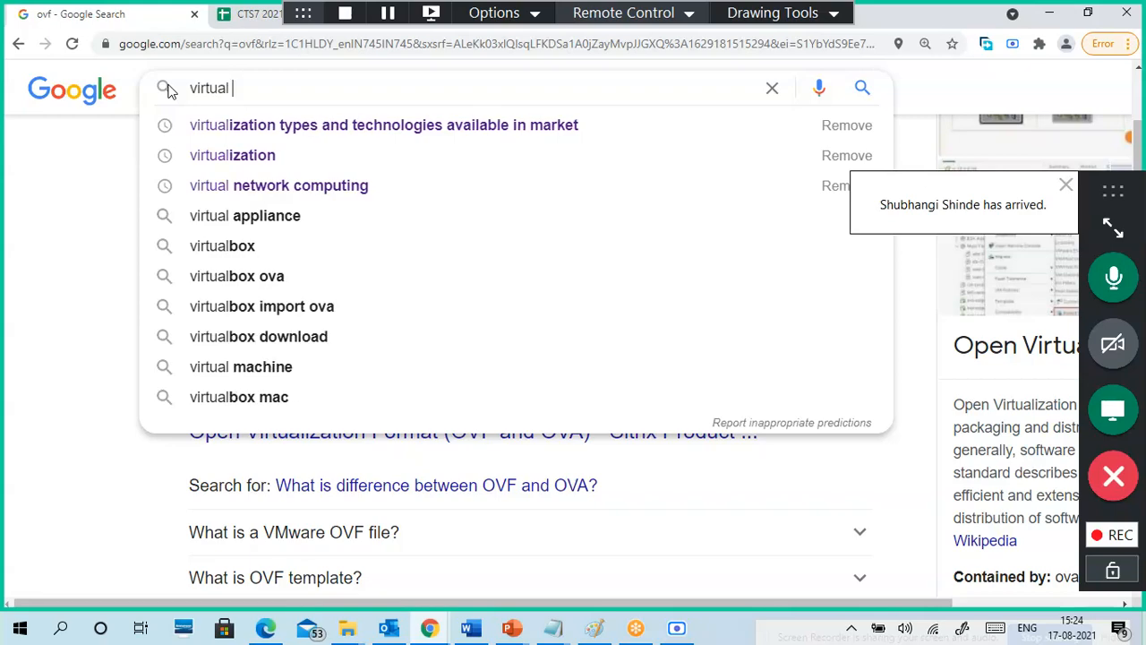
type(" appli")
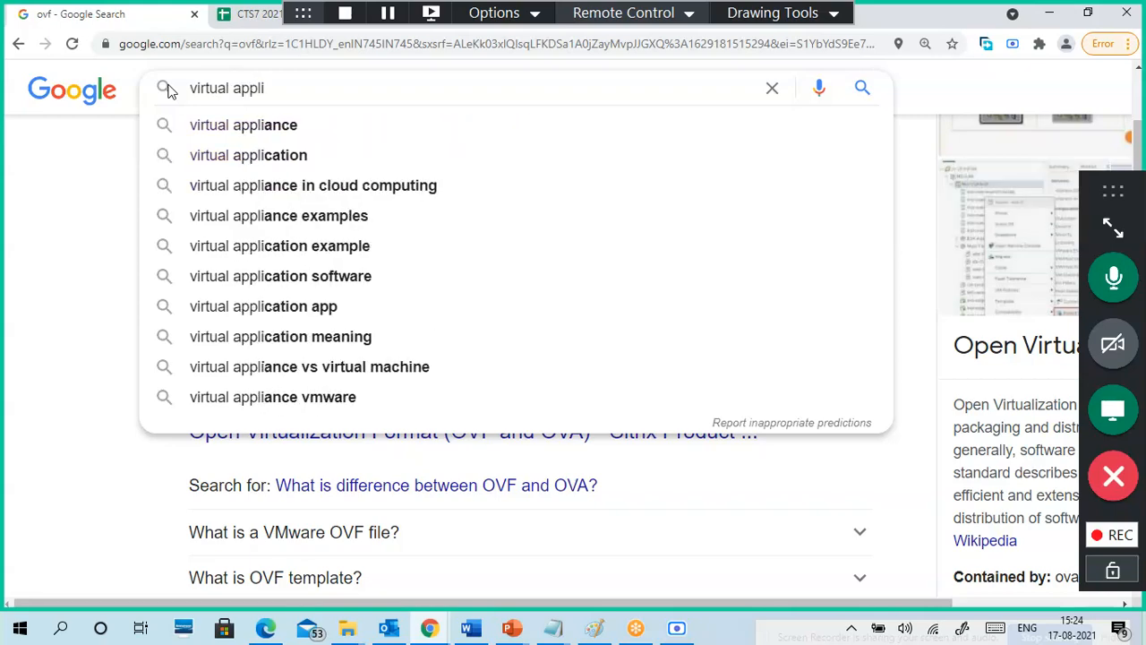
key("Down")
key("Return")
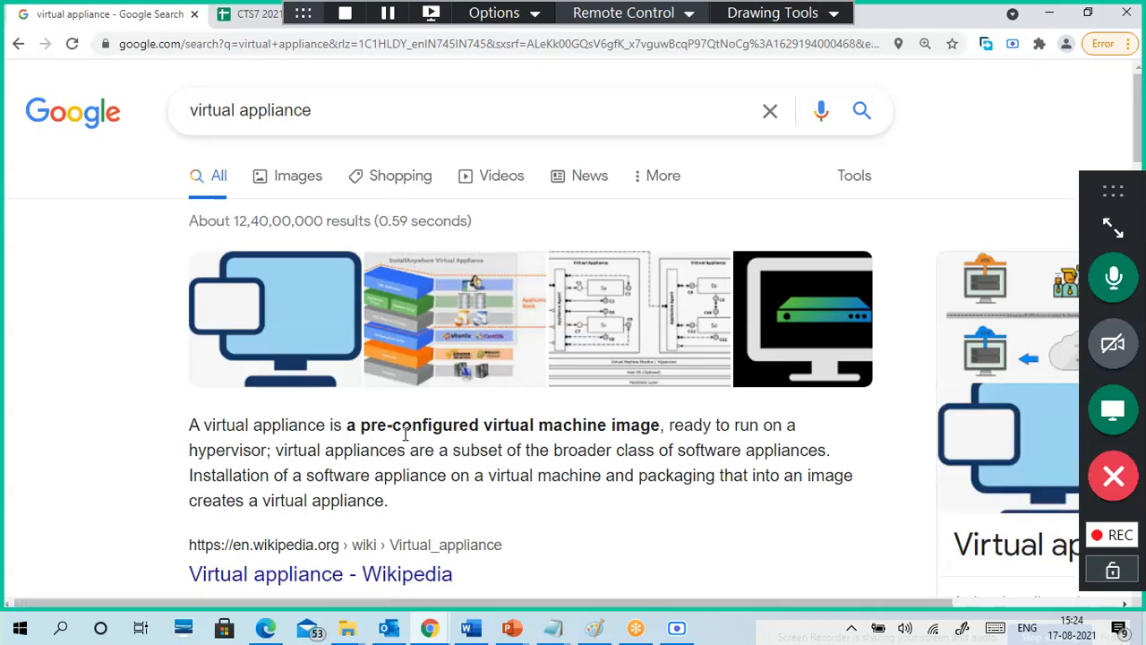
Step: Highlight the virtual appliance featured definition, then minimize Chrome
scroll(435, 417, "down", 1)
left_click_drag(212, 343, 665, 343)
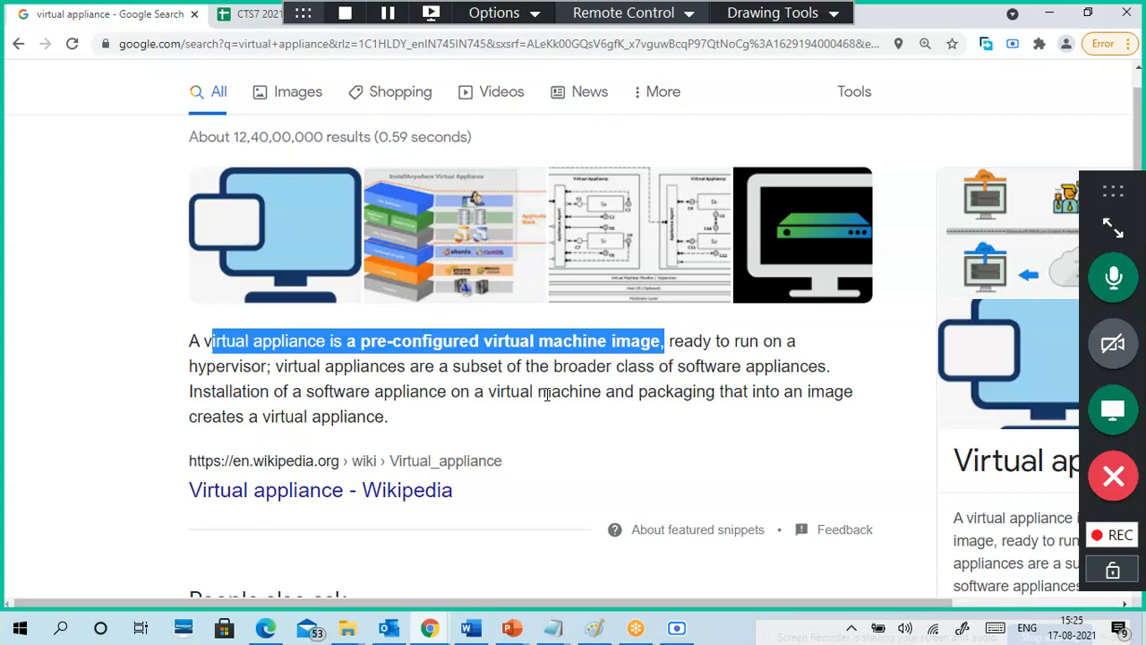
left_click(1048, 14)
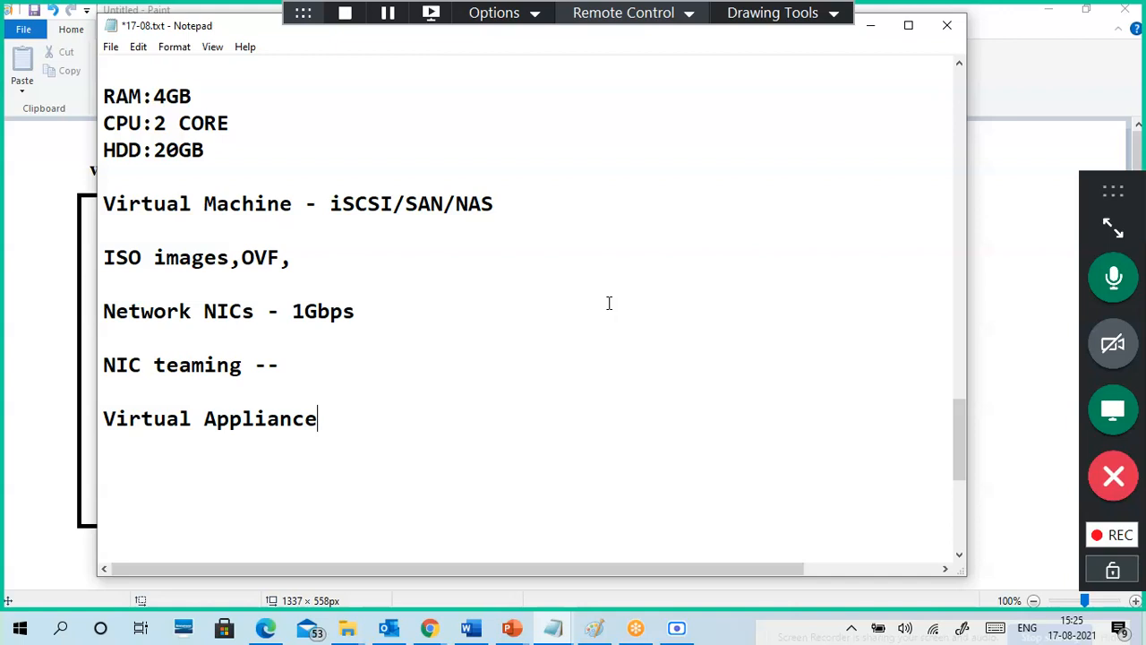
Step: Extend the ISO images line to 'ISO images,OVF,OVA -- NAS/SAN/iSCSI', fixing the '?' typo
left_click(320, 273)
left_click(315, 259)
type("OVA")
key("Return")
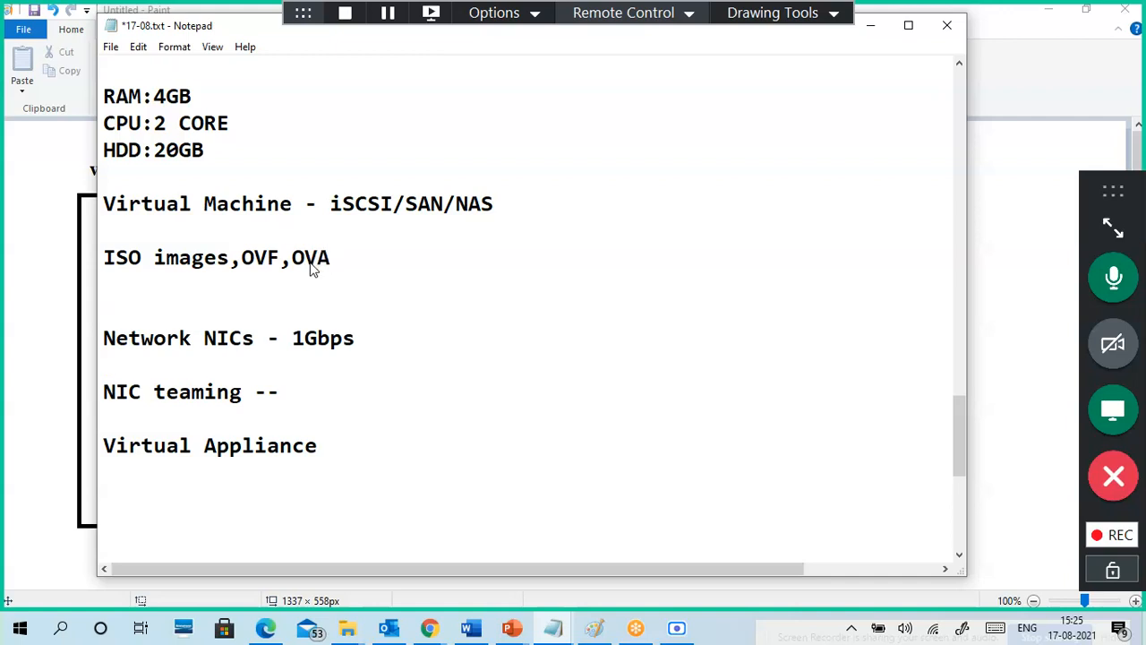
left_click(367, 261)
type("-- iSCSI")
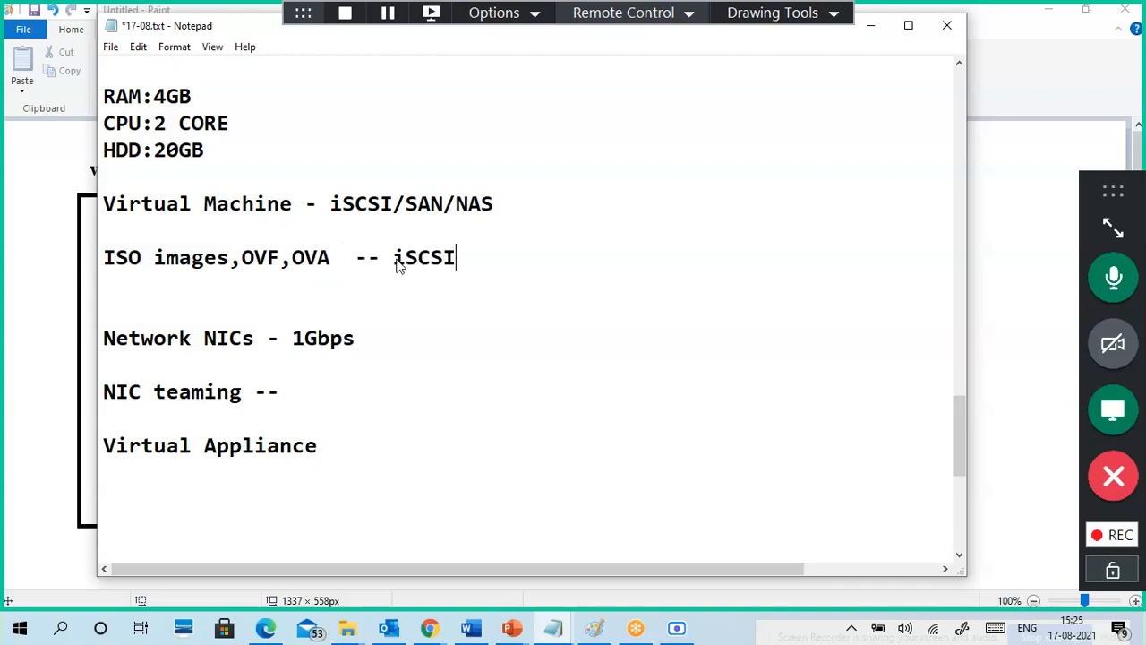
key("BackSpace")
key("BackSpace")
key("BackSpace")
key("BackSpace")
key("BackSpace")
type("NAS/")
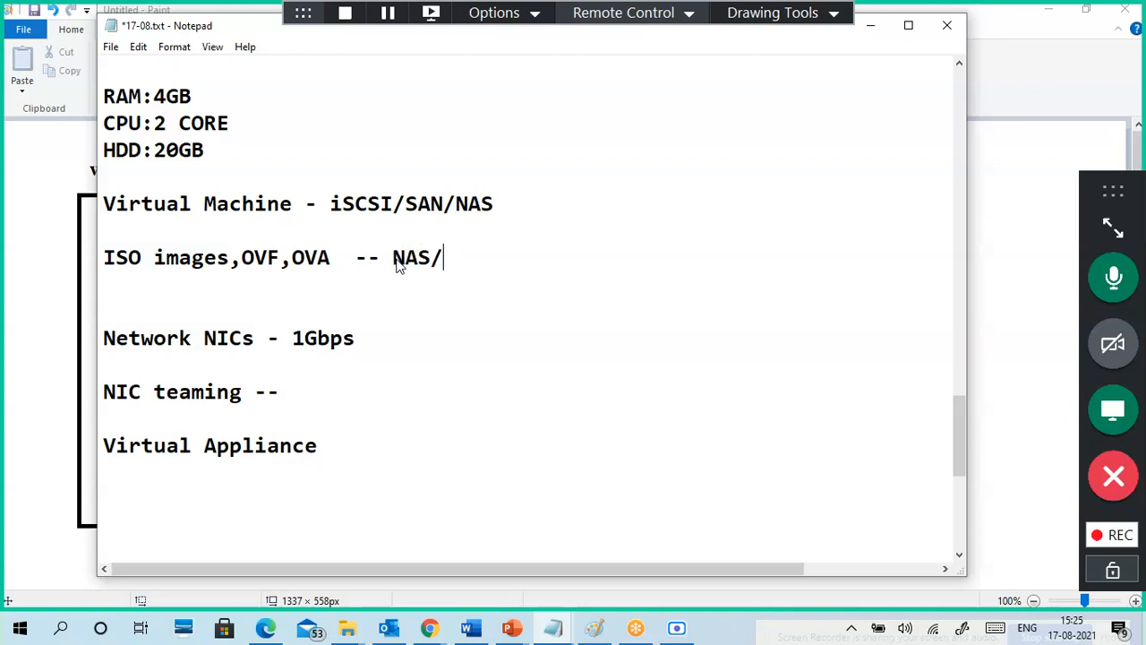
type("SAN?iSCSI")
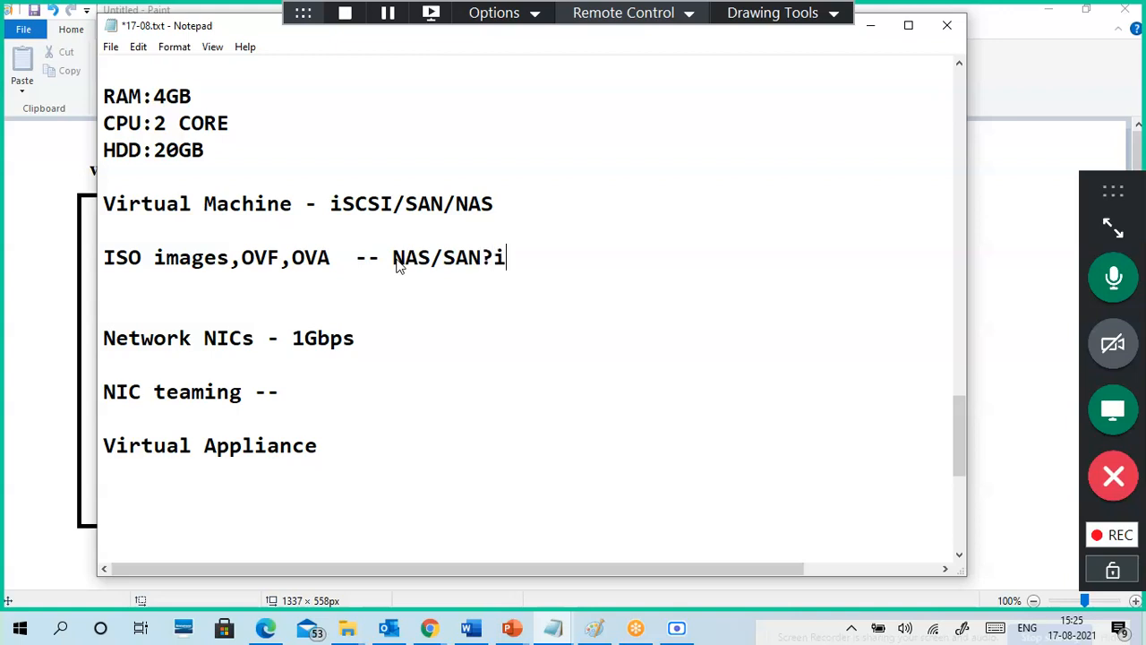
key("Left")
key("Left")
key("Left")
key("Left")
key("Left")
key("BackSpace")
type("/")
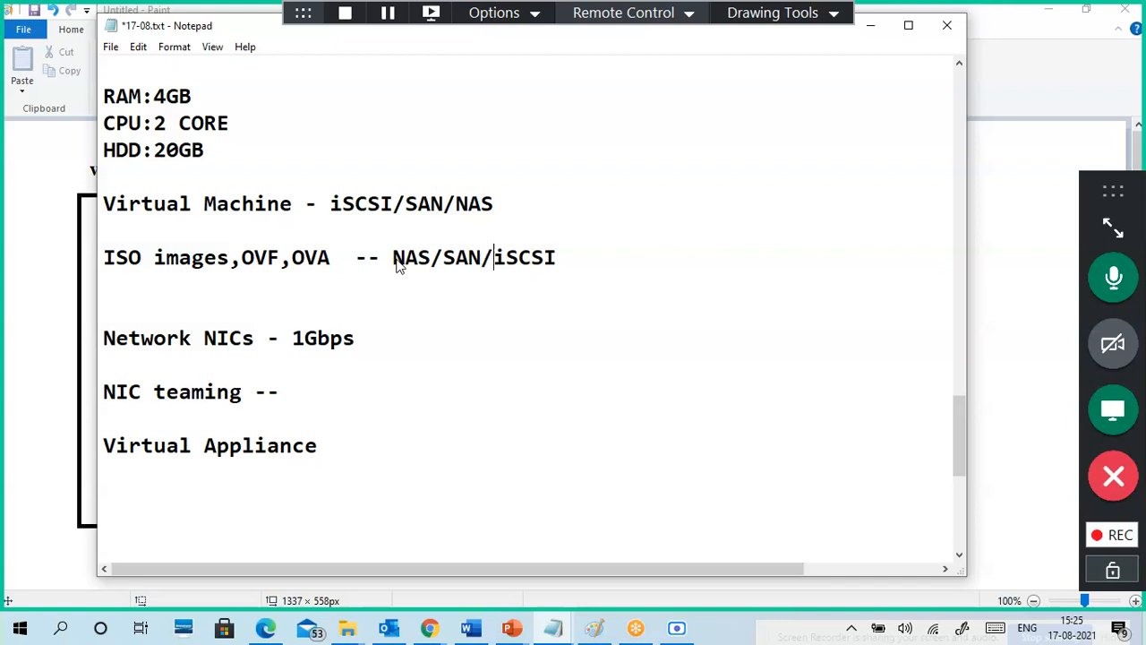
Step: Delete the extra blank line beneath the ISO images line
left_click_drag(436, 259, 393, 258)
left_click_drag(498, 205, 330, 205)
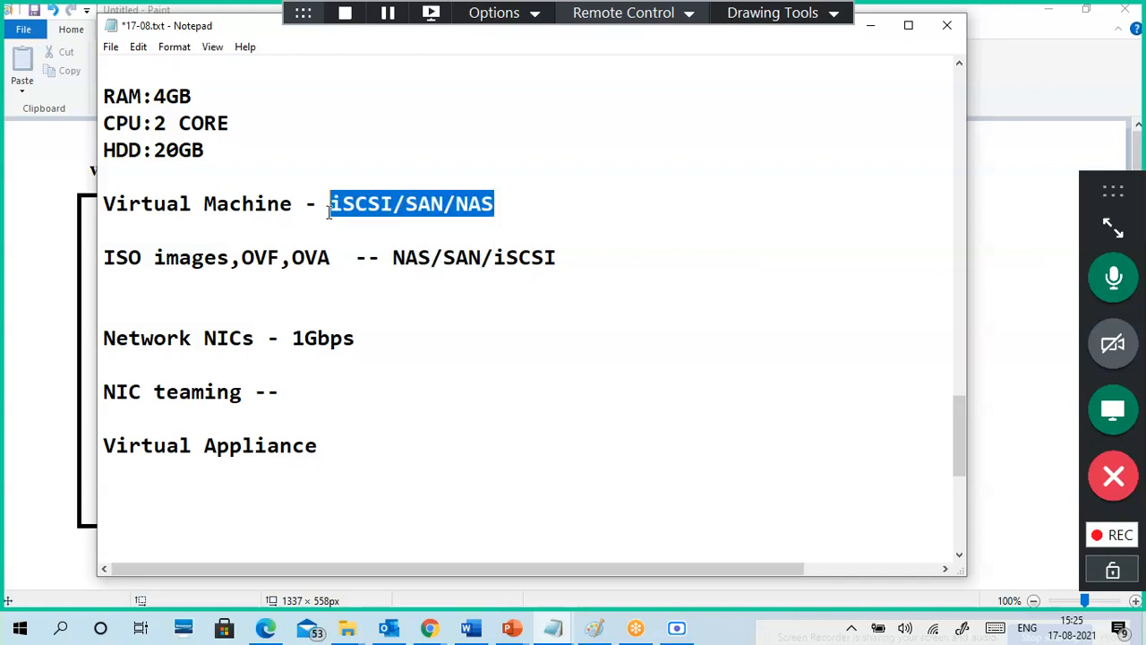
left_click(392, 309)
left_click(362, 294)
key("Delete")
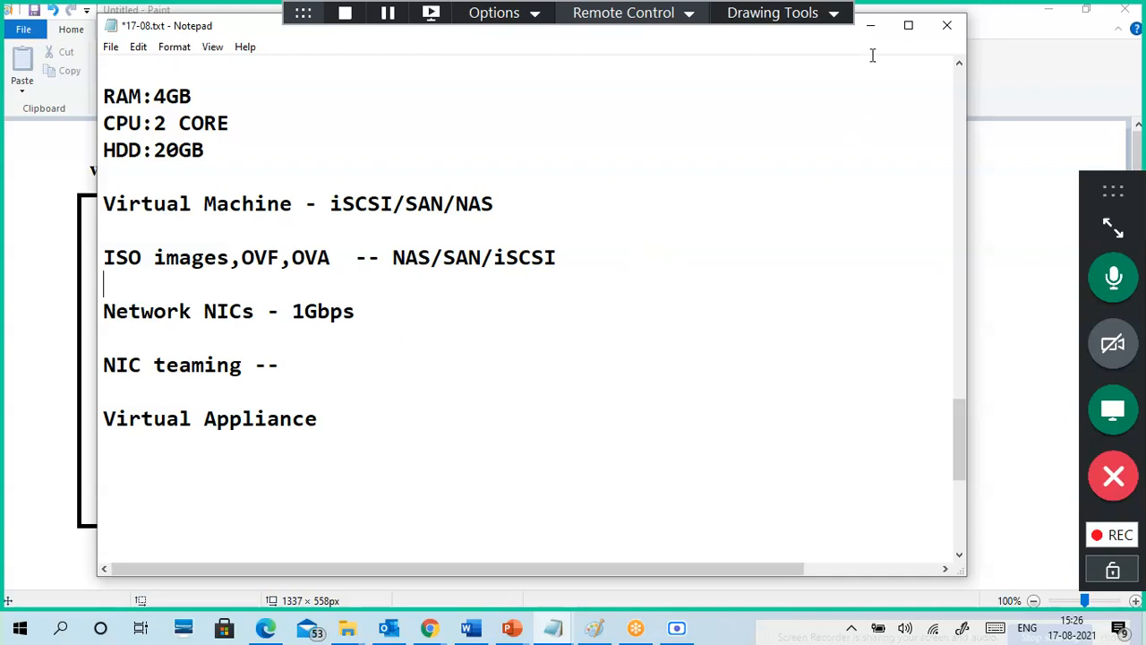
Step: Minimize Notepad and the vSphere1 Paint sketch, then restore the *17-08.txt notes
left_click(869, 26)
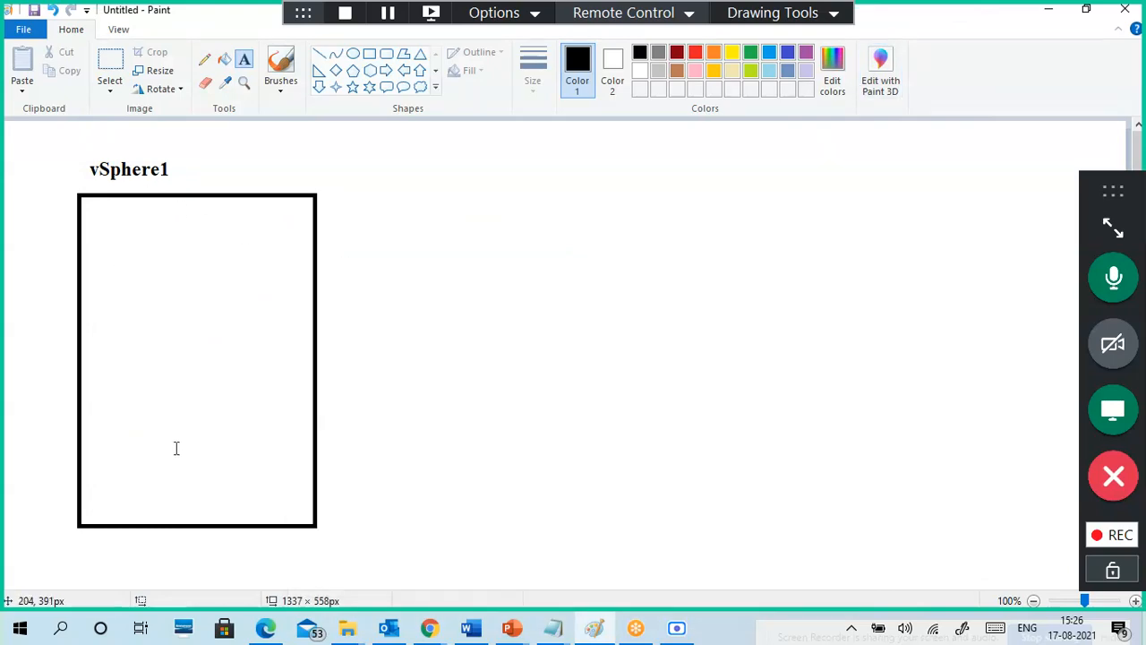
left_click(1049, 10)
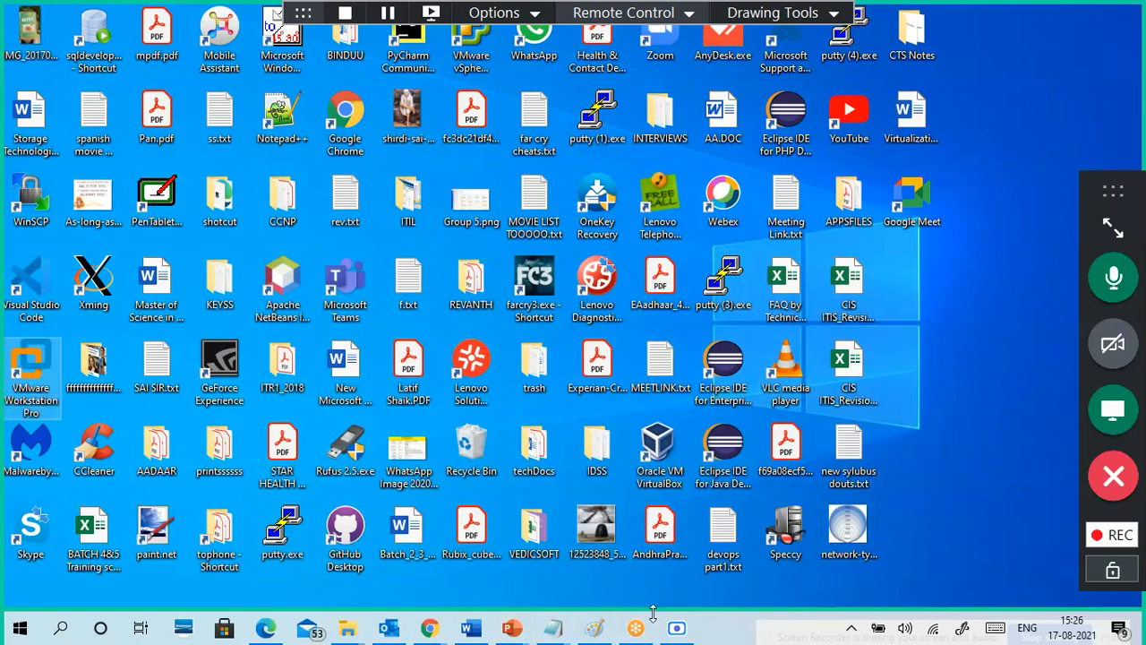
left_click(594, 628)
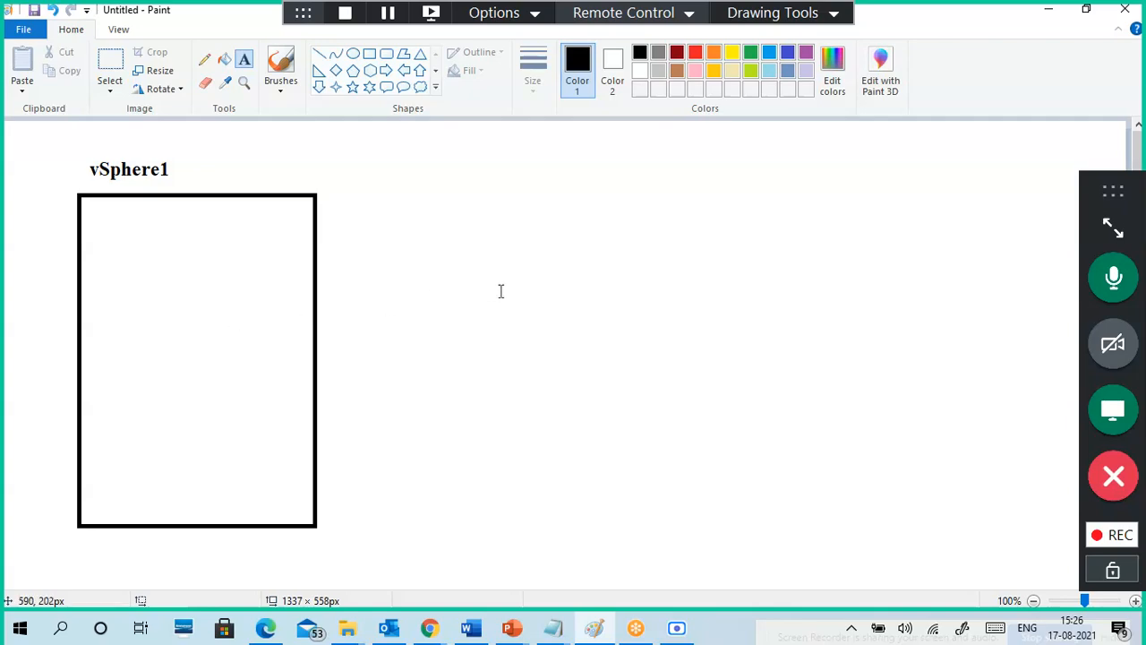
left_click(1050, 13)
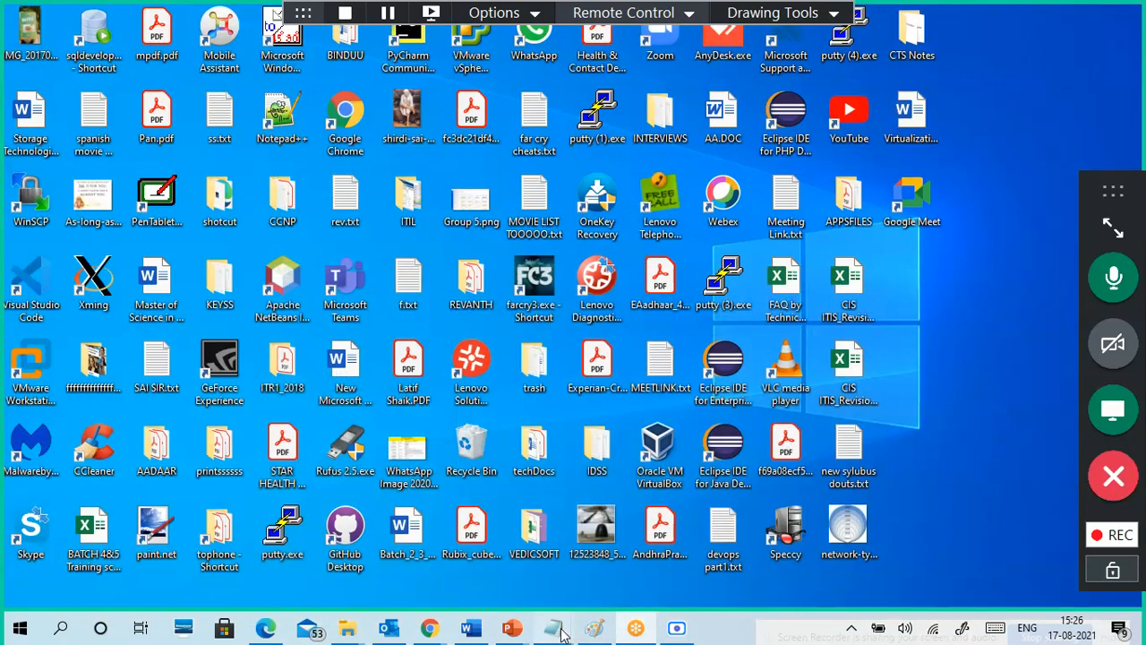
mouse_move(553, 628)
left_click(608, 570)
scroll(489, 328, "down", 2)
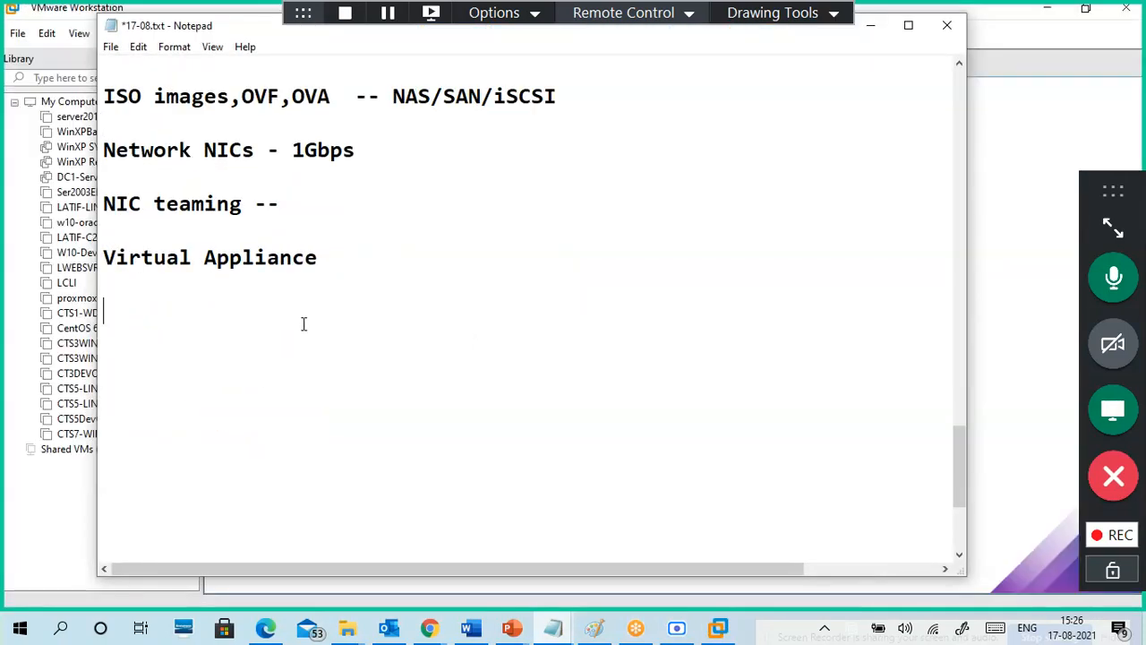
Step: Add an 'X64 bit' line below HDD:20GB
scroll(309, 320, "up", 2)
left_click(239, 179)
key("Return")
key("Return")
key("Return")
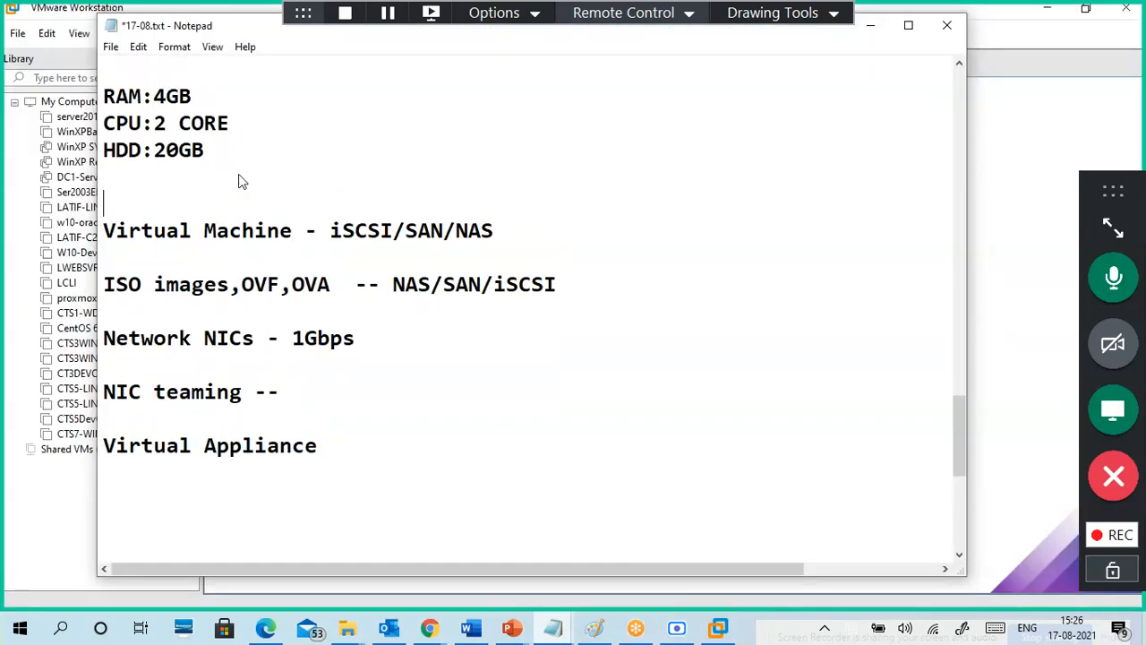
key("Up")
key("Up")
type("X64")
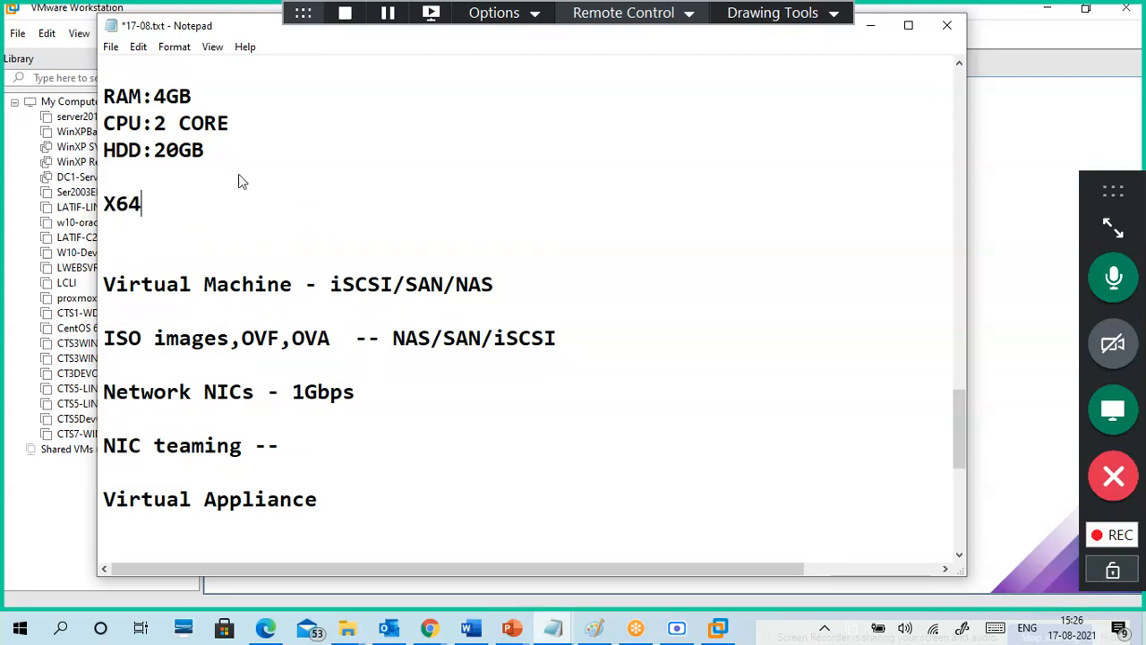
type("bit")
key("Left")
key("Left")
key("Left")
key("Down")
key("Down")
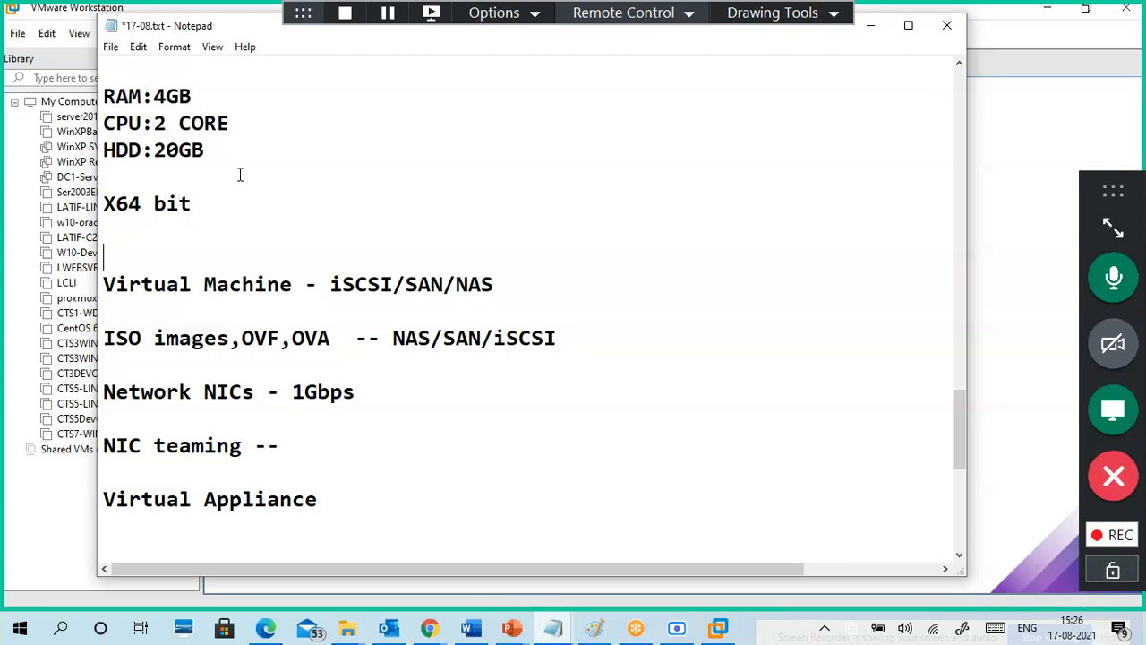
Step: Add 'Secondary Address translation -- Virtualization Enable in BIOS/UEFI' below it, followed by blank lines
key("Return")
key("Return")
key("Up")
key("Up")
key("Up")
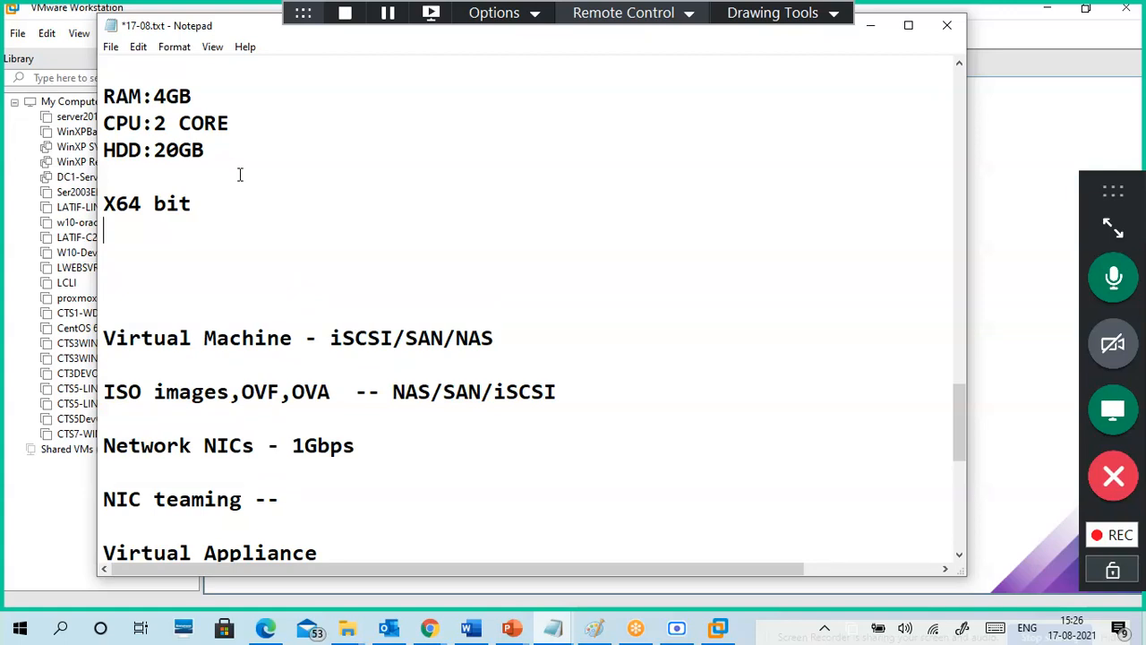
type("Se")
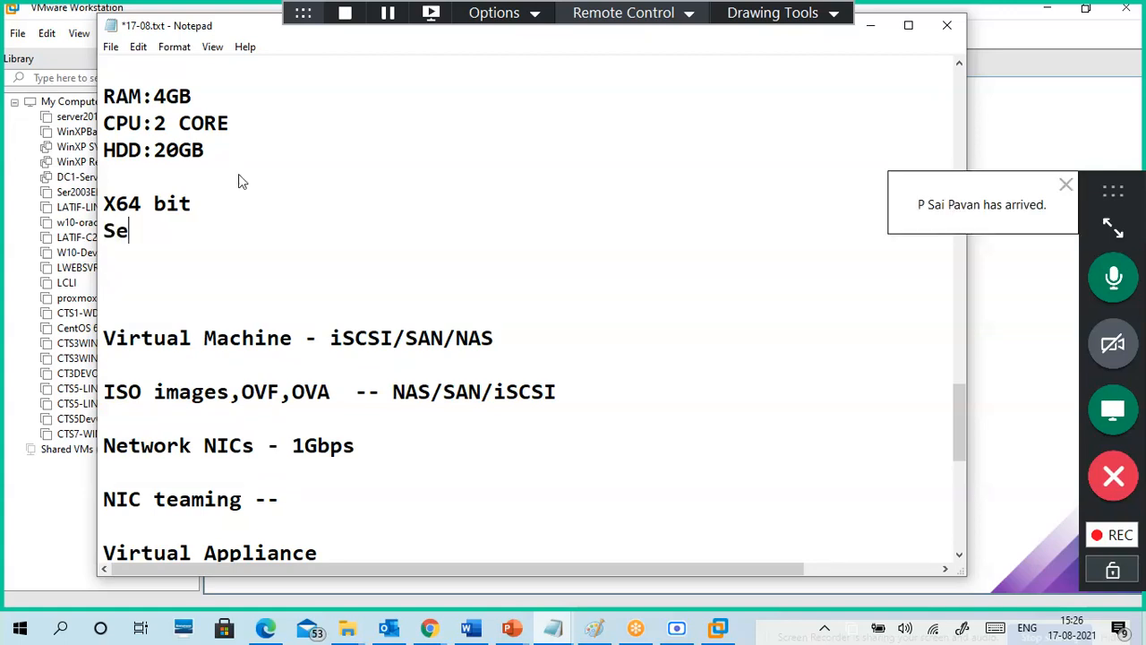
type("condary ")
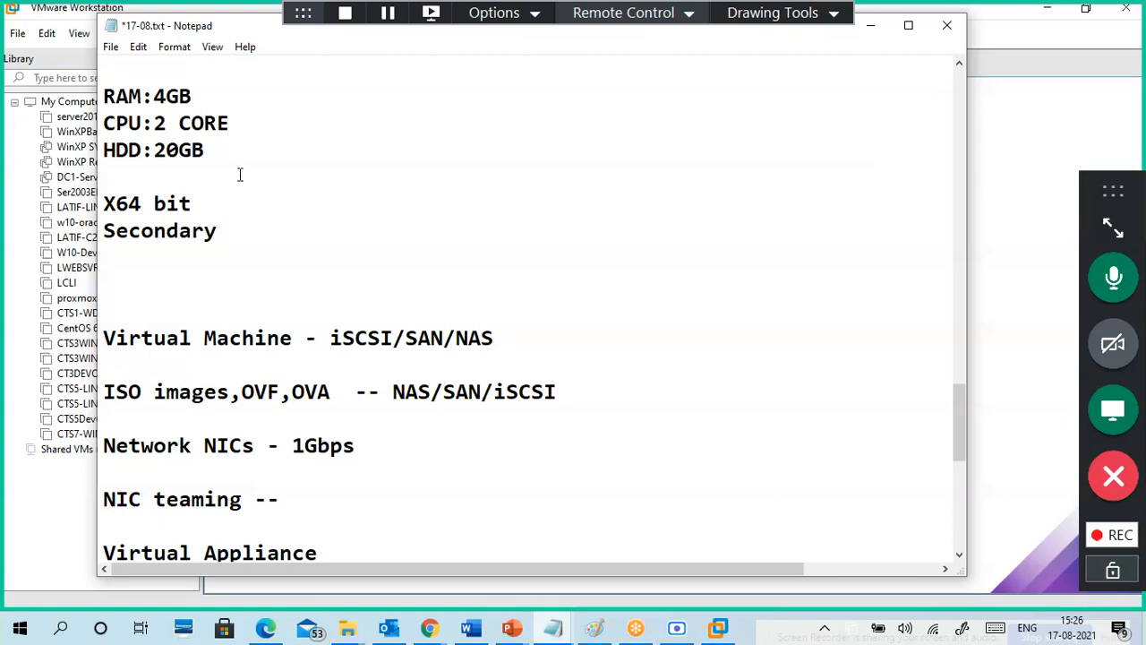
type("Addre")
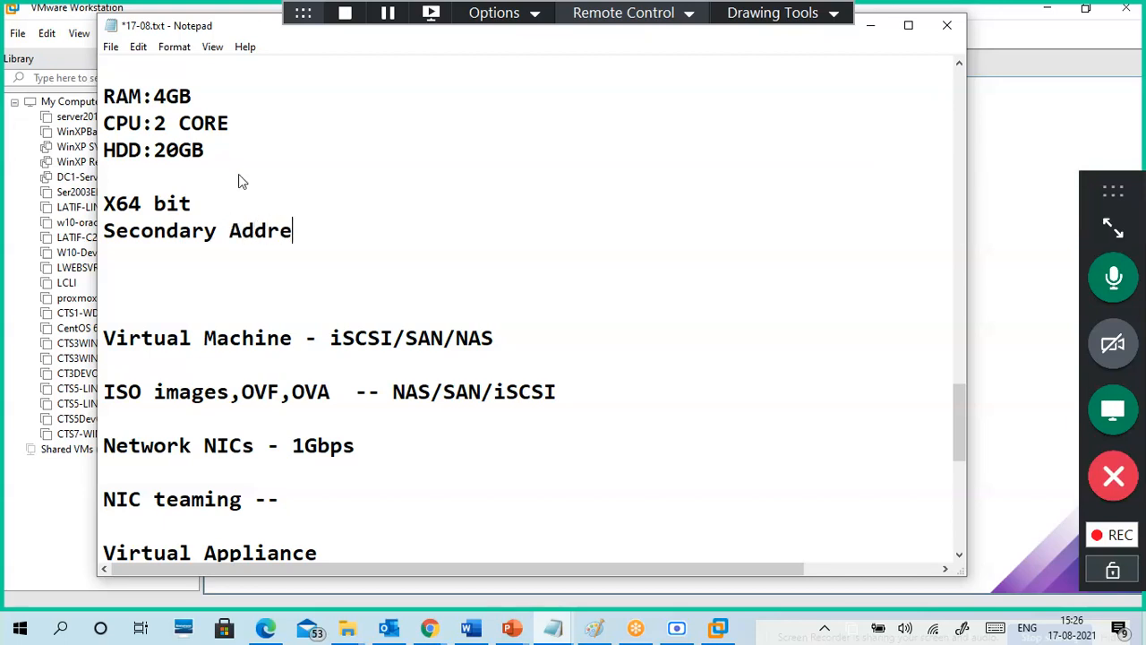
type("ss translatio")
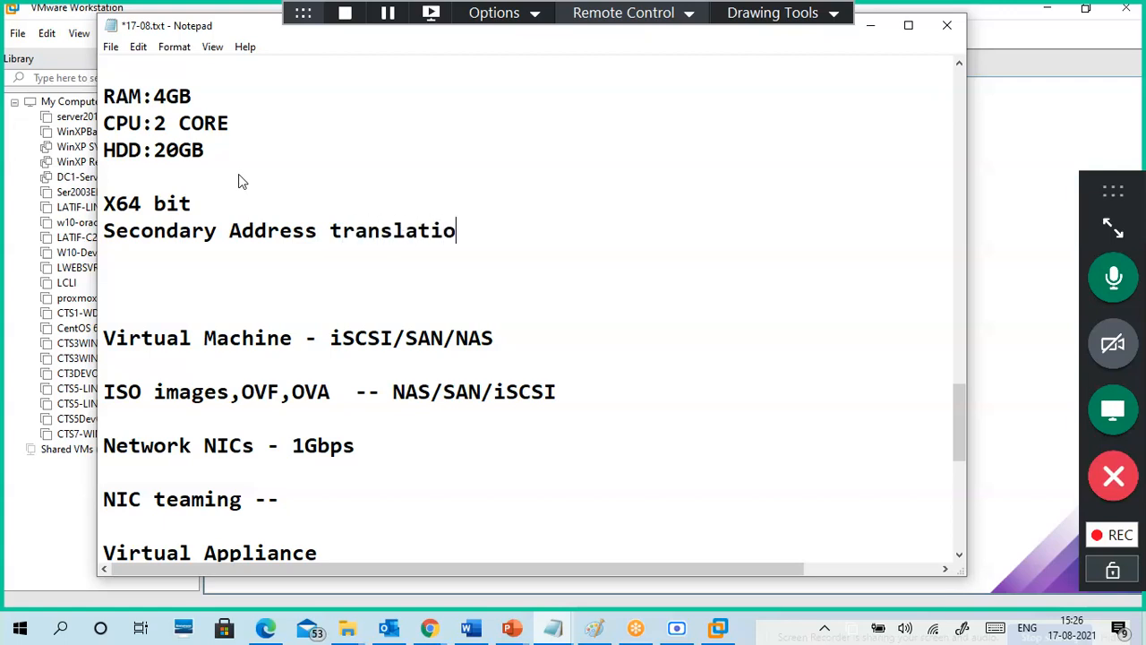
type("n --")
type(" Virtual")
type("ization ")
type("Enba;e")
key("BackSpace")
key("BackSpace")
key("BackSpace")
key("BackSpace")
type("abl")
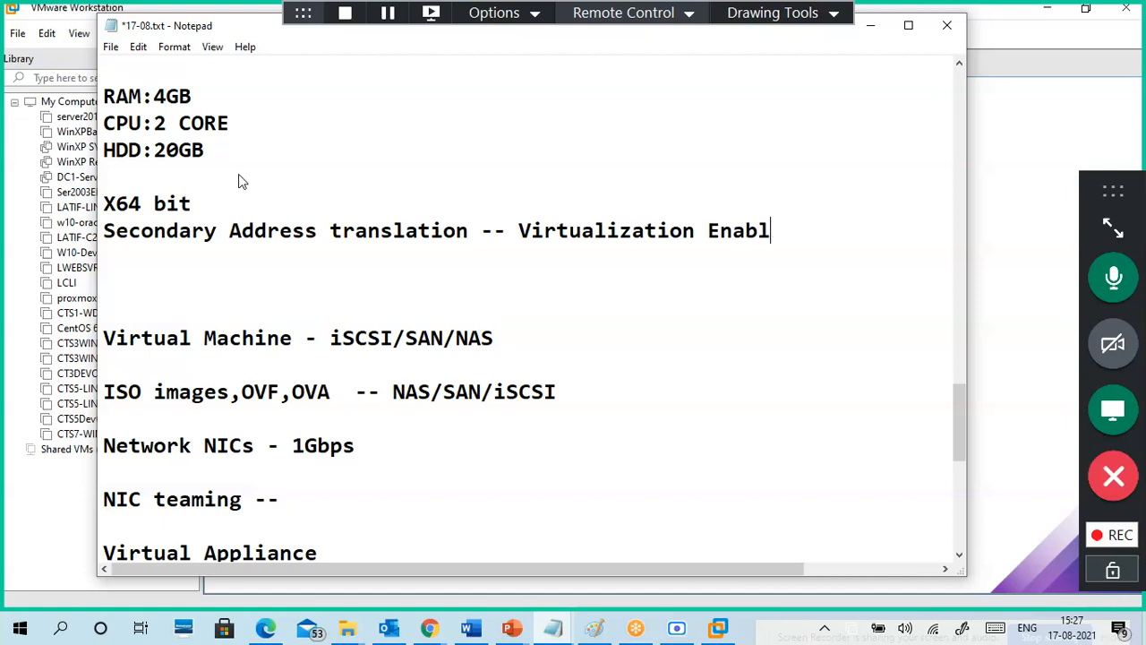
type("e in BIOS/UEFI")
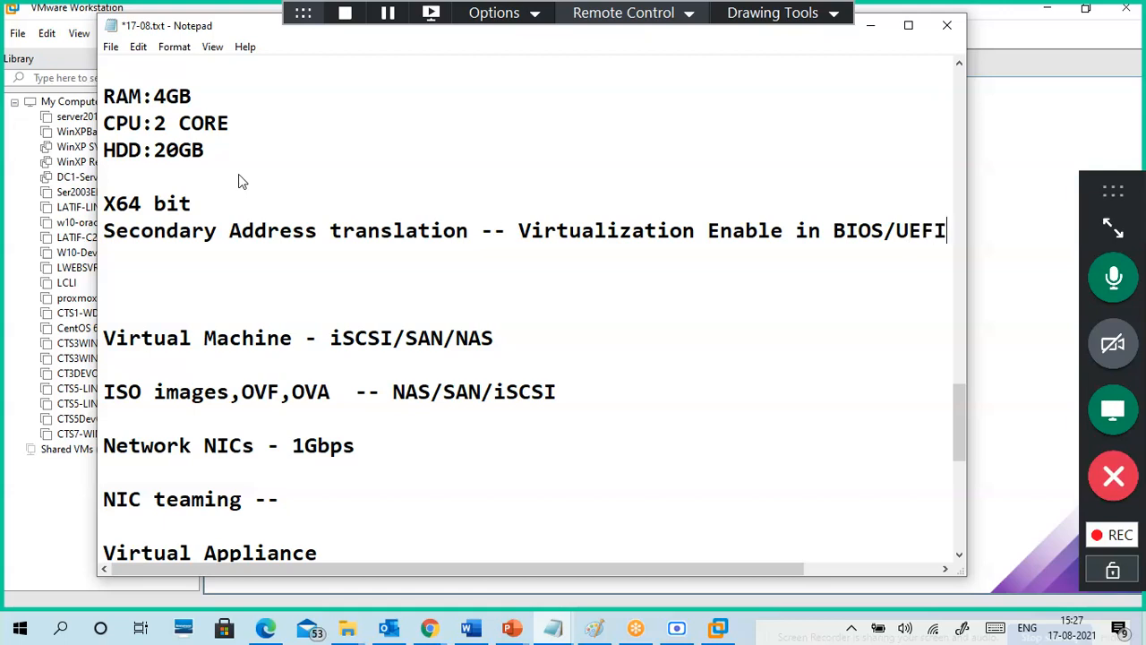
key("Return")
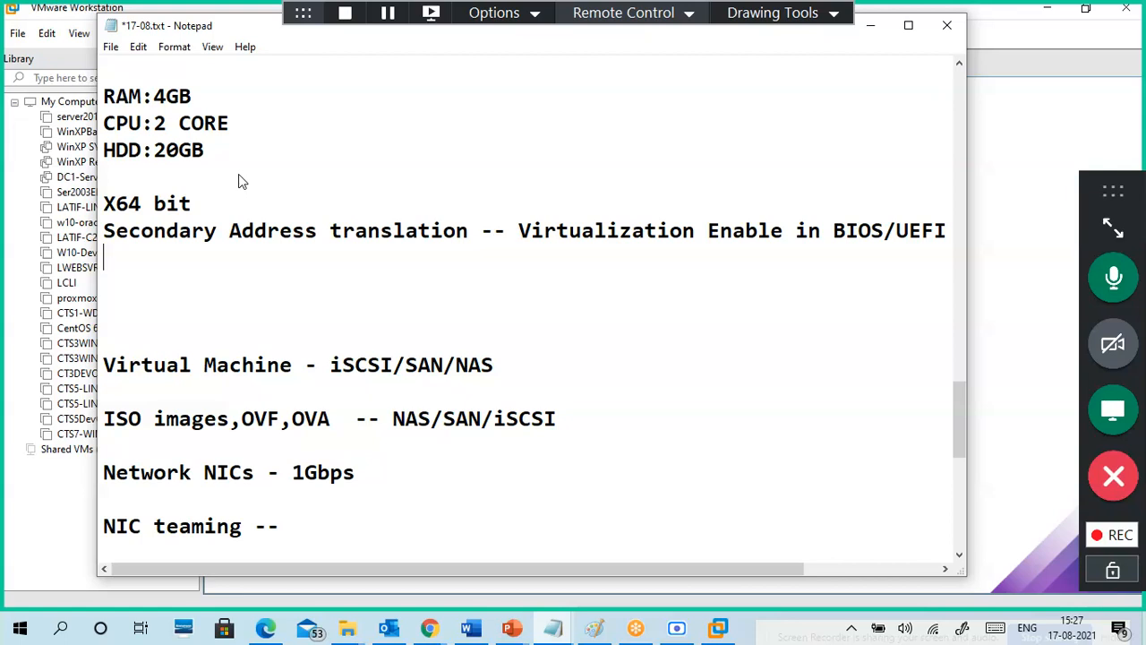
key("Return")
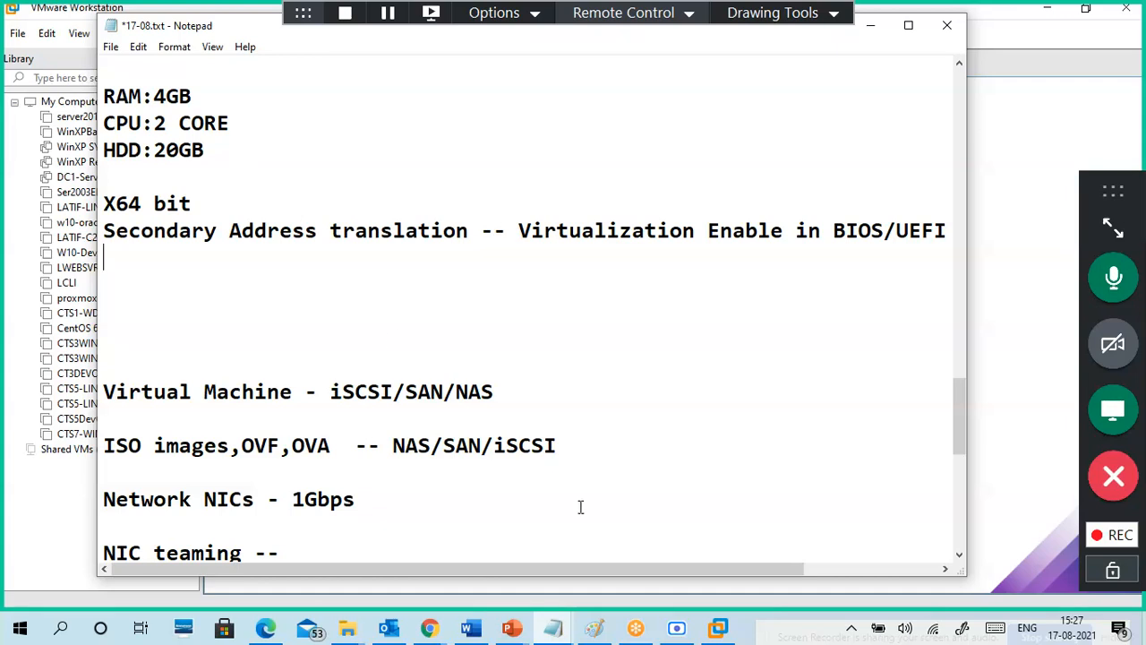
right_click(746, 627)
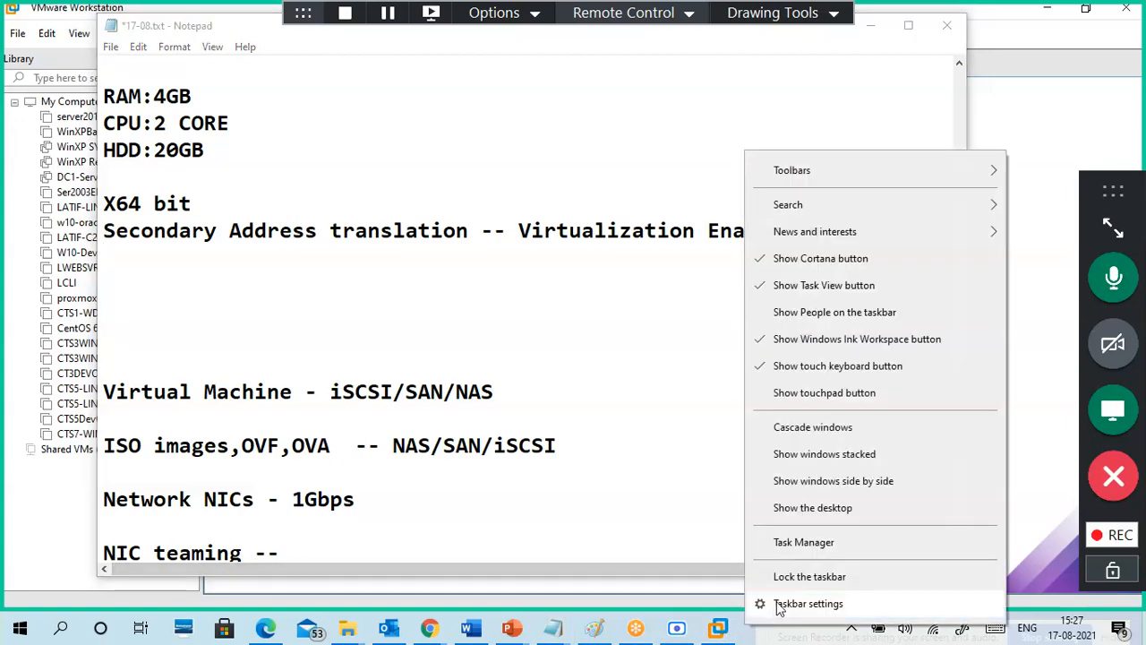
left_click(762, 543)
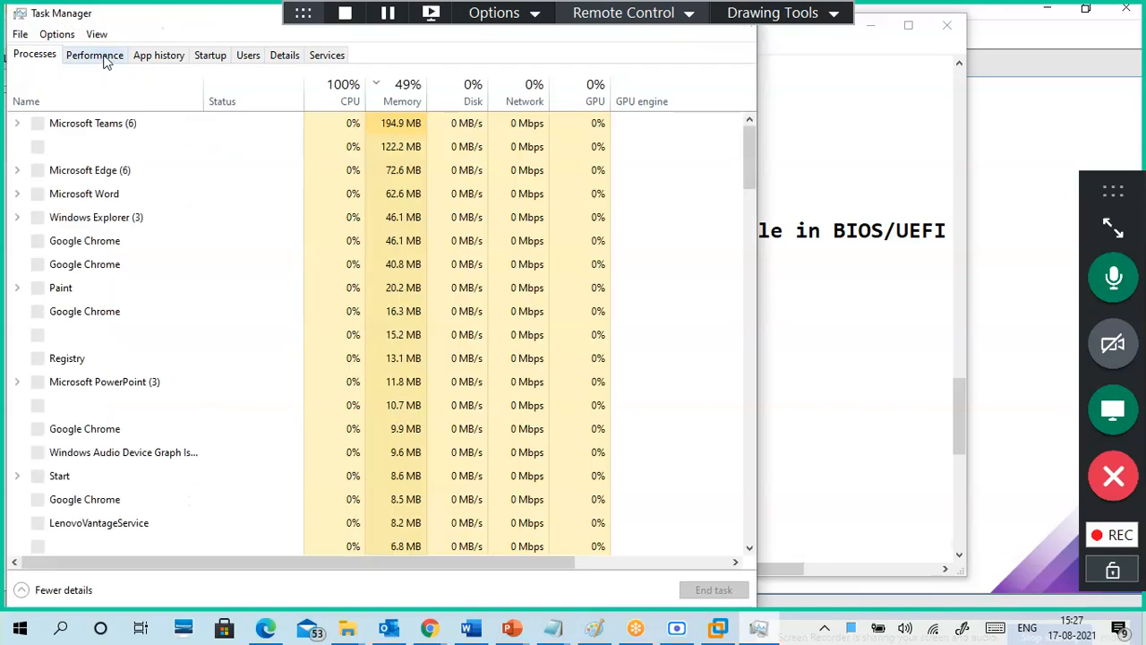
left_click(100, 55)
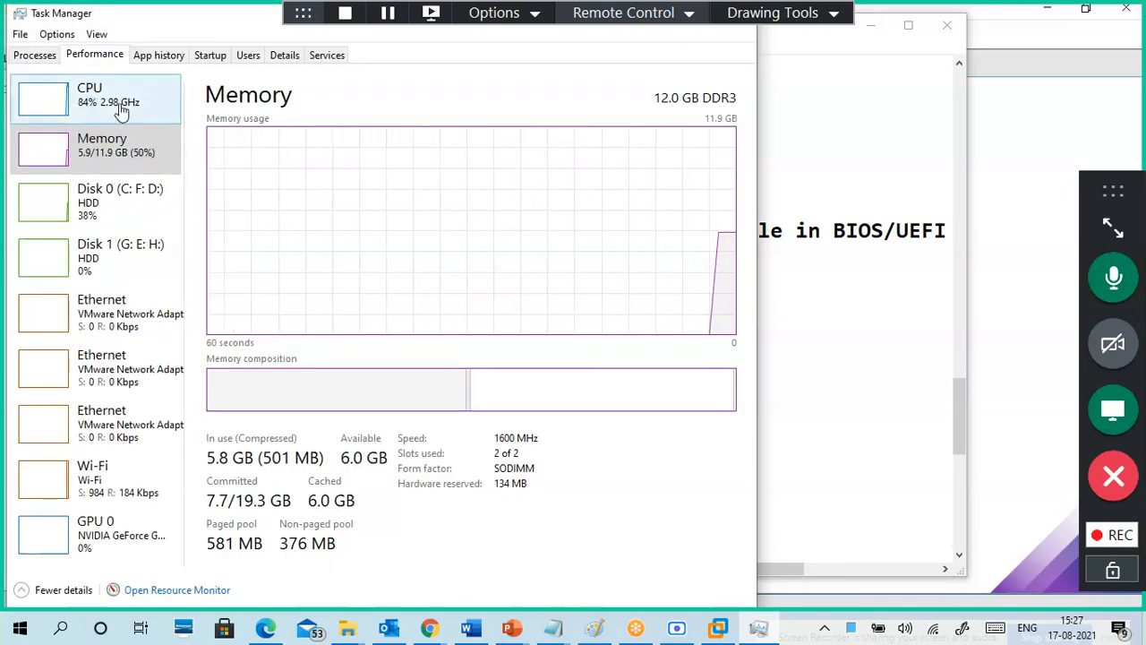
left_click(120, 109)
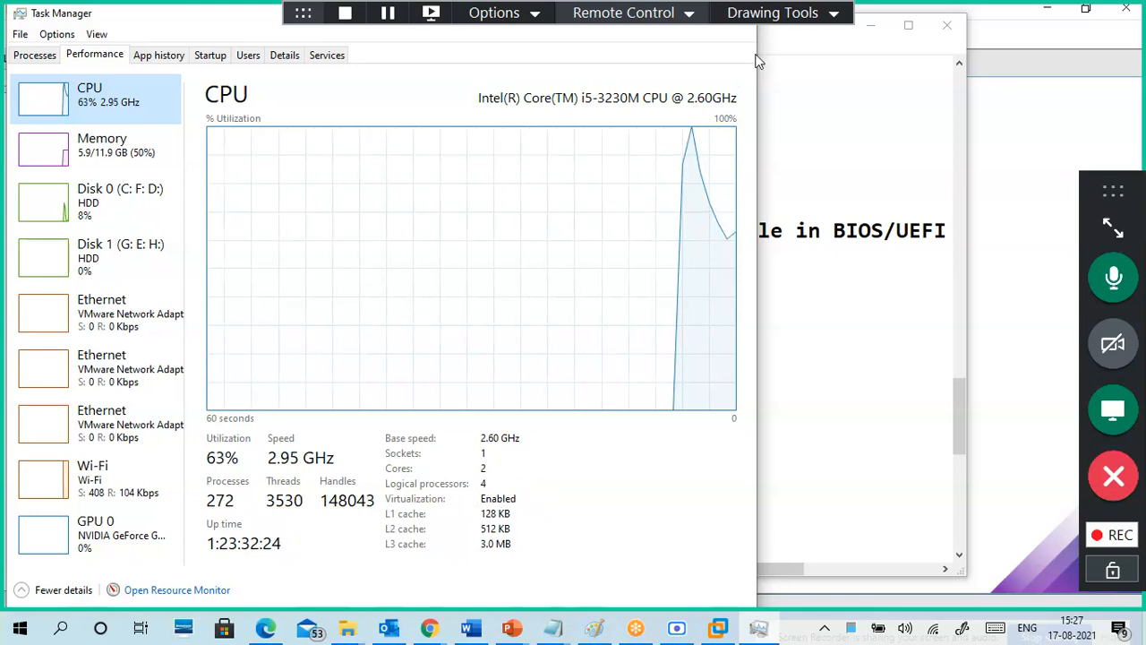
left_click(772, 12)
left_click(767, 56)
mouse_move(537, 486)
left_mouse_down()
mouse_move(530, 475)
mouse_move(463, 493)
mouse_move(537, 474)
mouse_move(539, 488)
left_mouse_up()
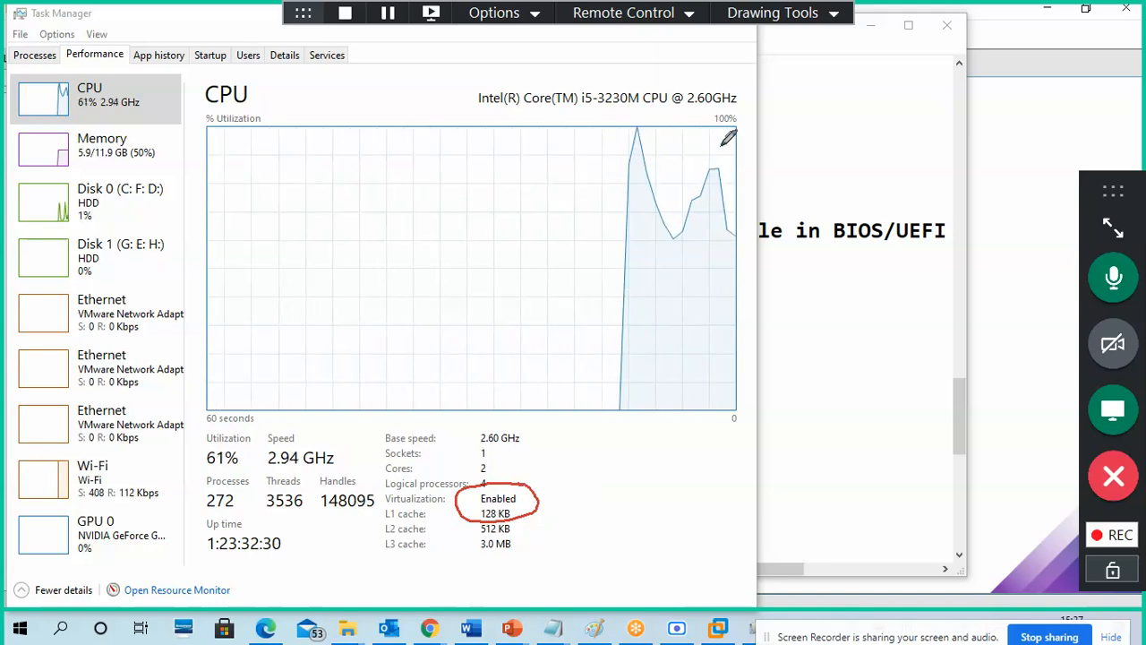
left_click(778, 14)
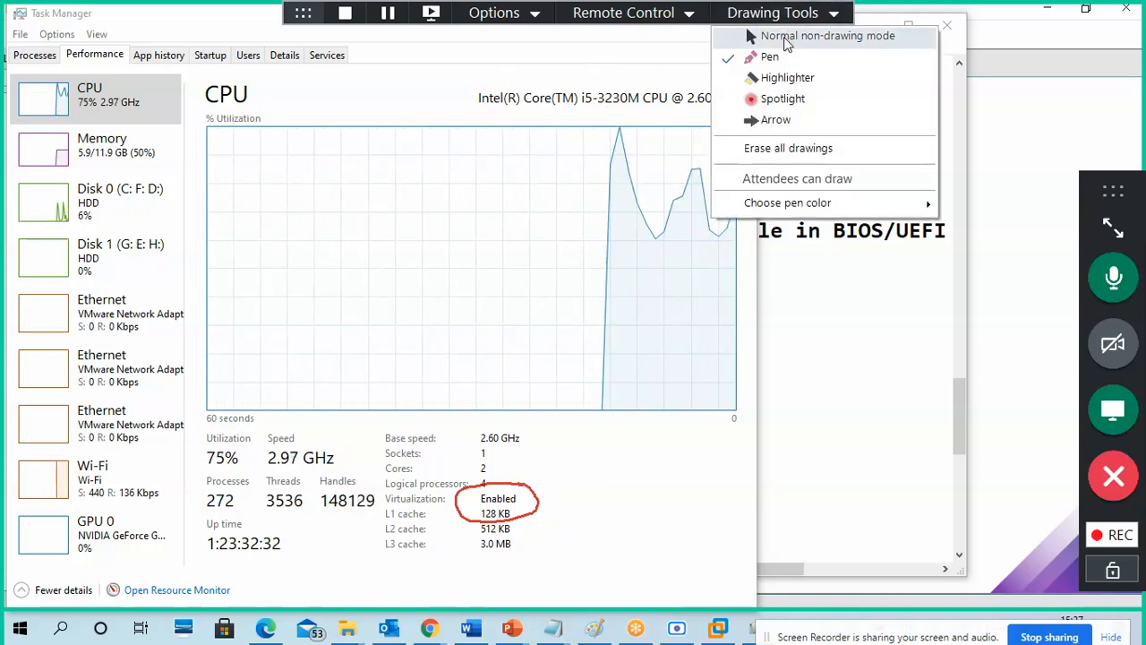
left_click(788, 147)
left_click(781, 13)
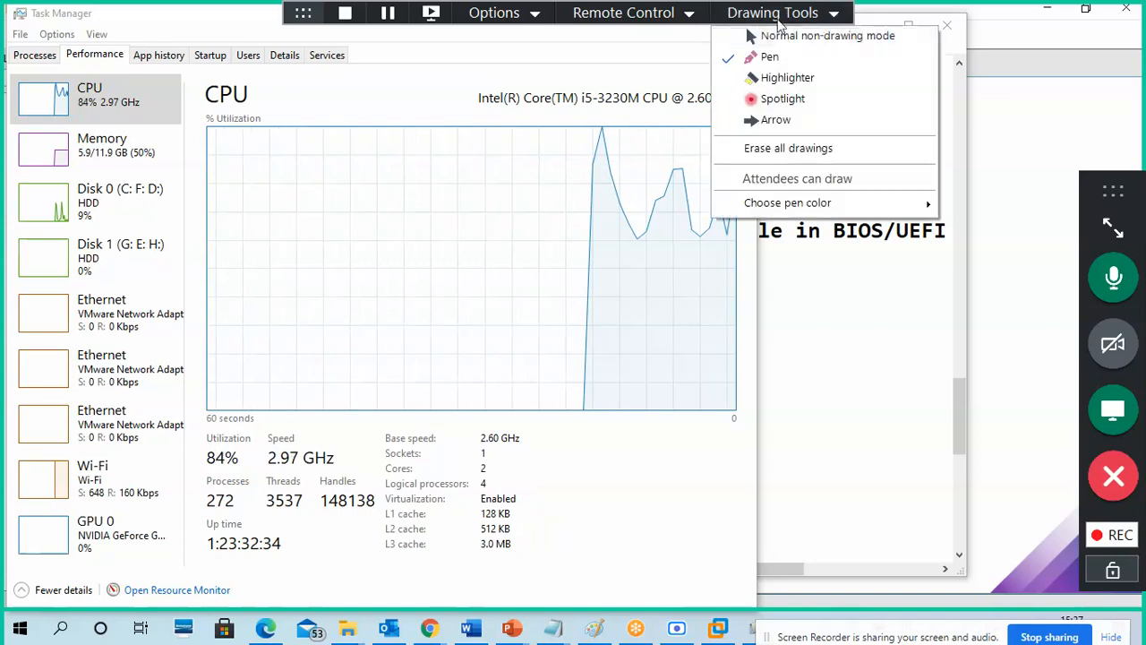
left_click(758, 36)
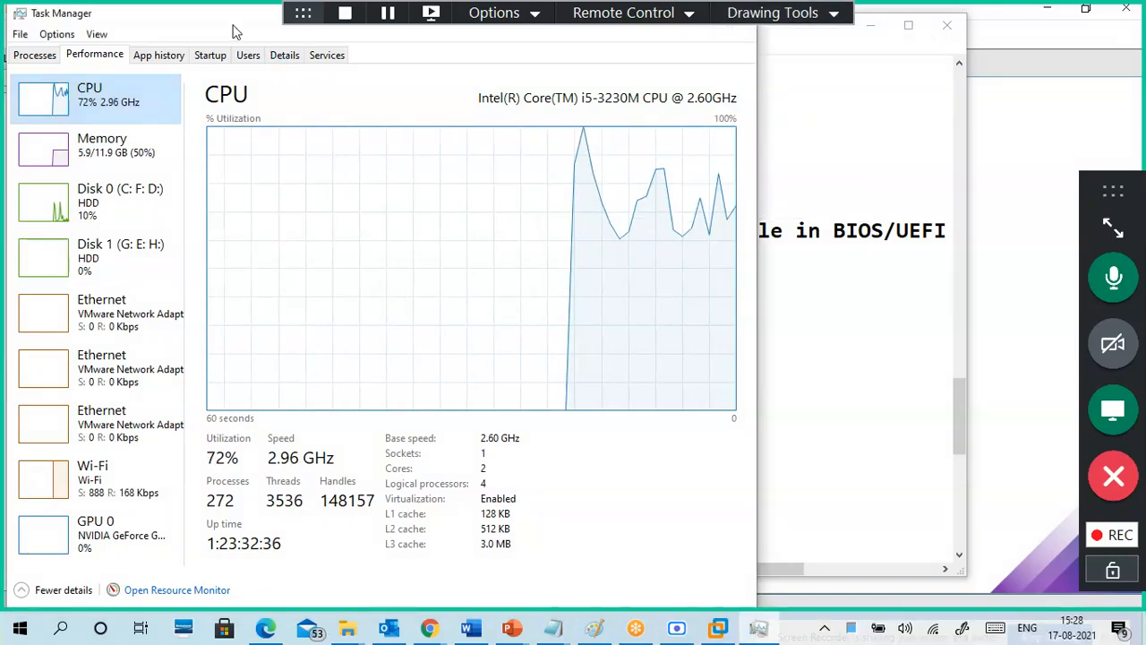
left_click_drag(234, 26, 271, 114)
left_click(771, 105)
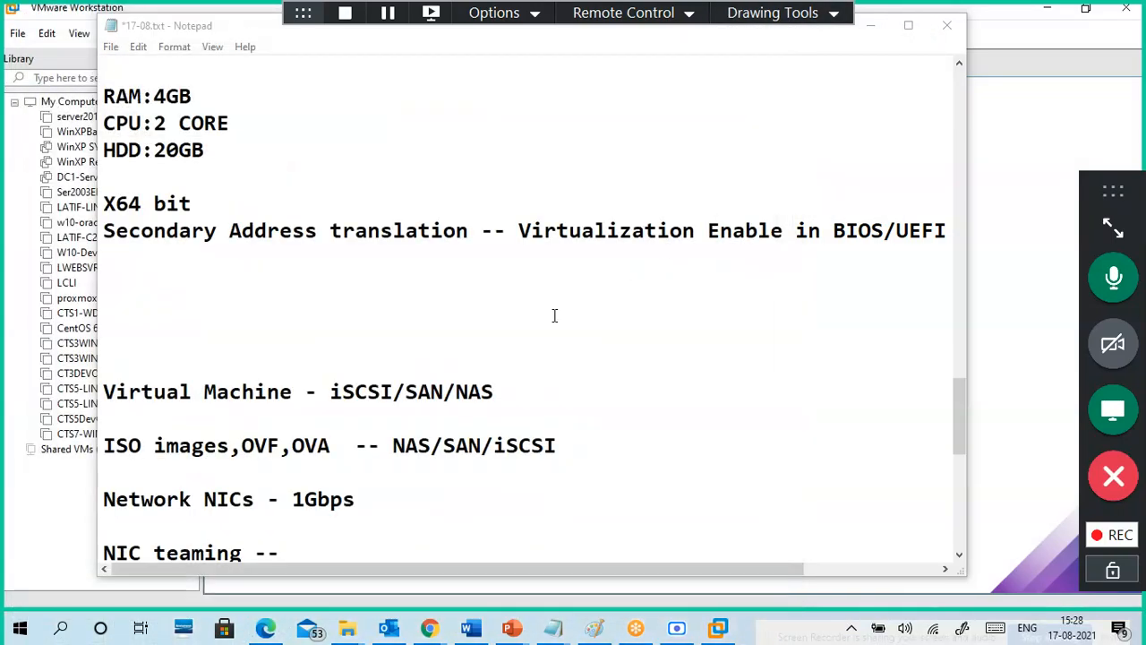
Step: Add the line 'VT-x, AMD-v' under the Secondary Address translation note
left_click(373, 273)
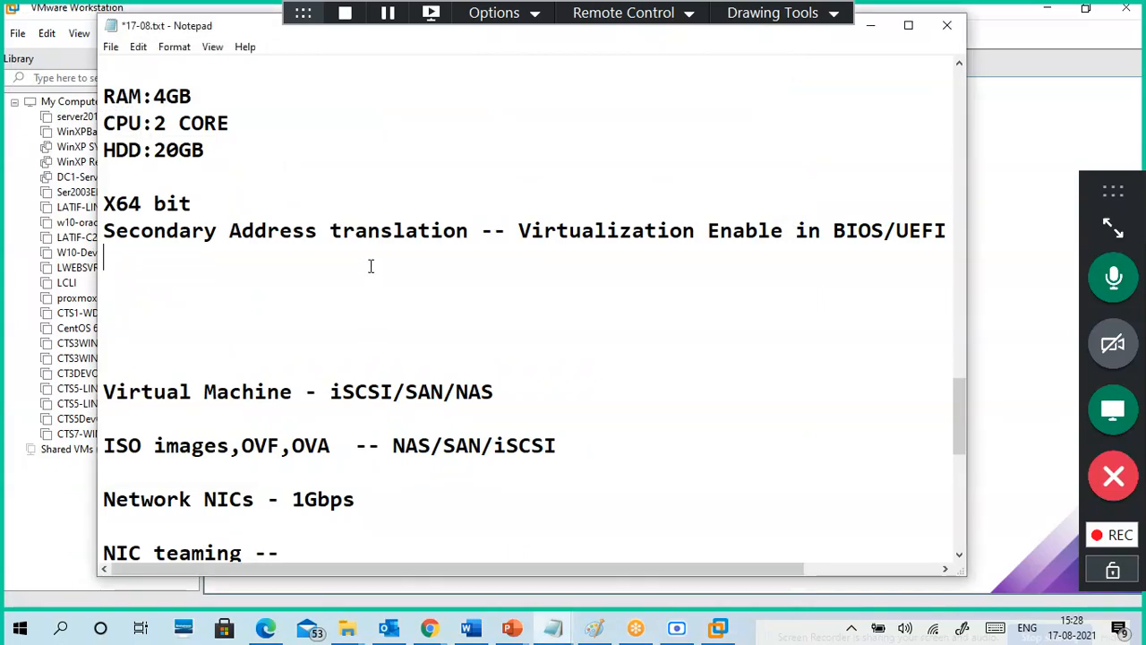
key("Return")
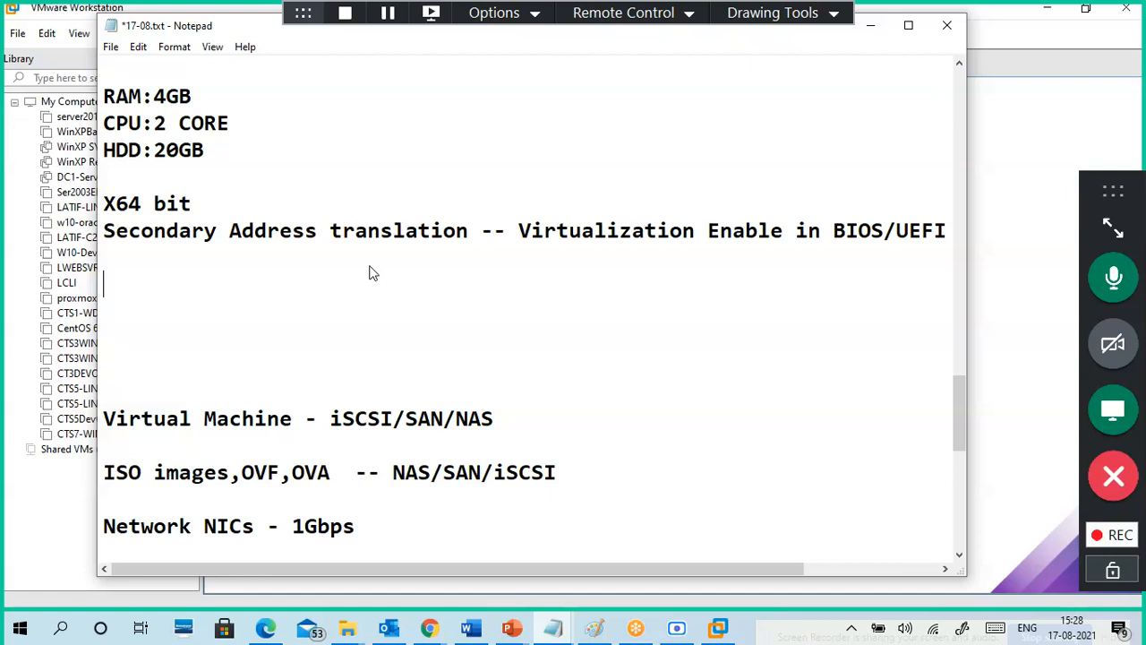
key("BackSpace")
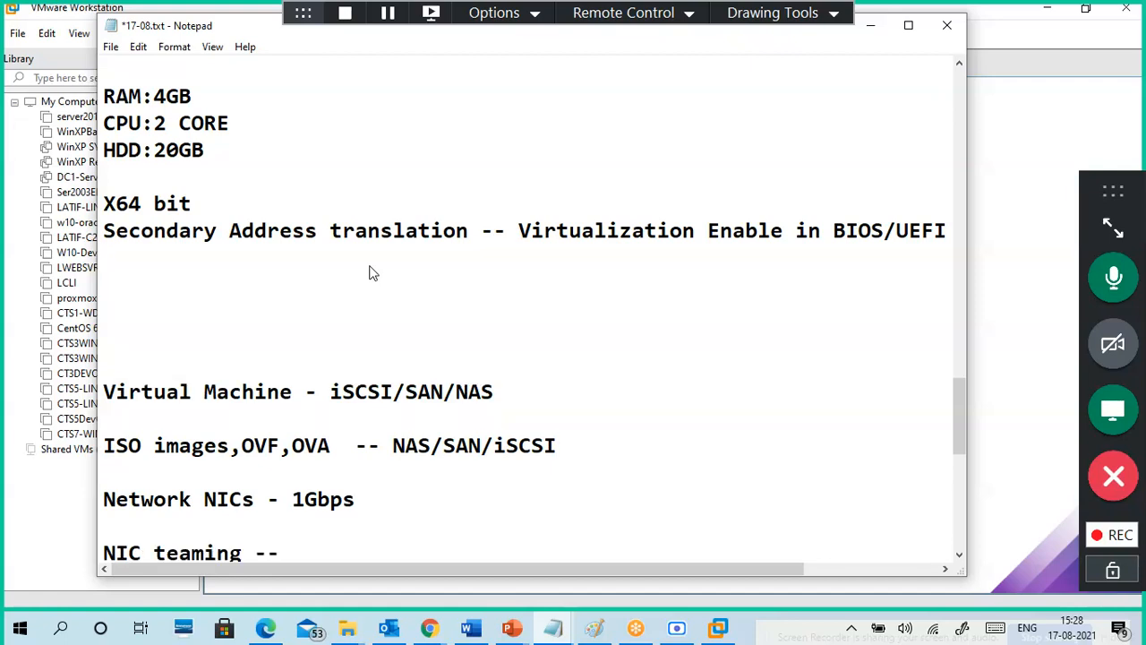
type("VT-x, AM")
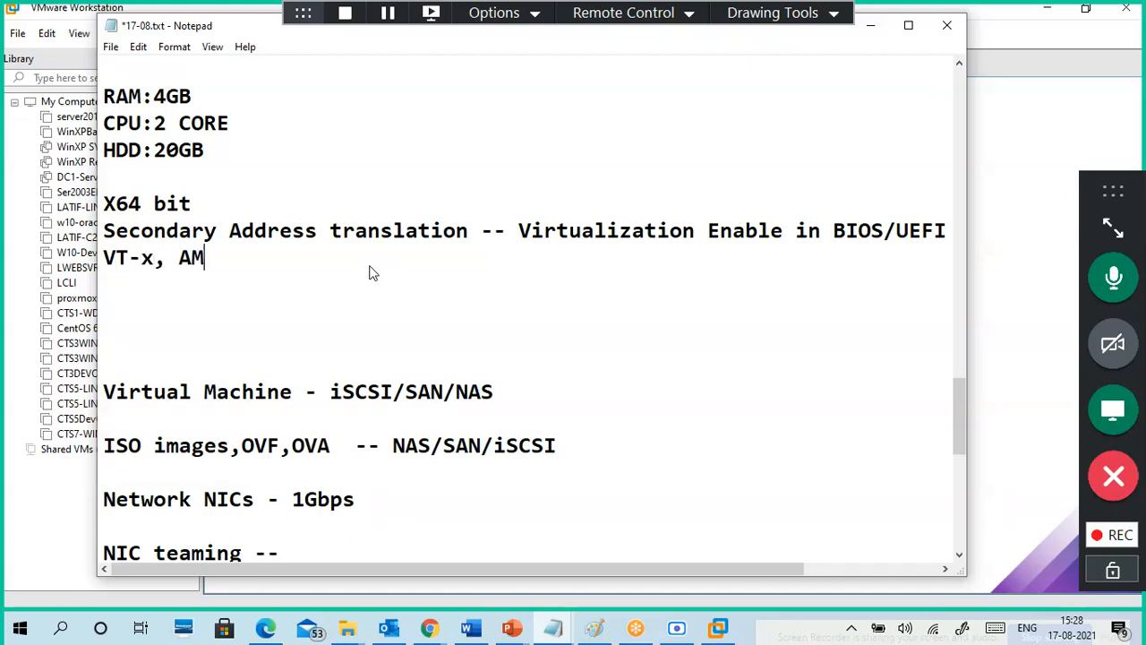
type("D-v")
Step: Remove the extra blank lines below VT-x, AMD-v and minimize the notes
left_click_drag(244, 260, 86, 224)
left_click(239, 260)
left_click_drag(244, 260, 179, 258)
left_click(192, 279)
key("Return")
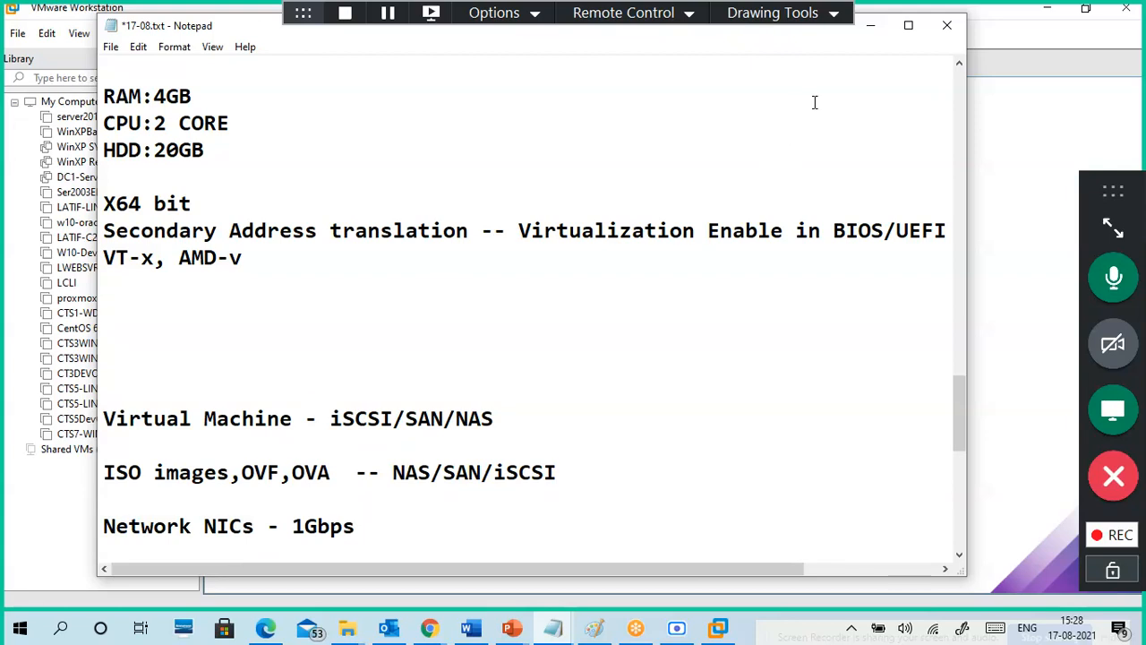
key("BackSpace")
key("BackSpace")
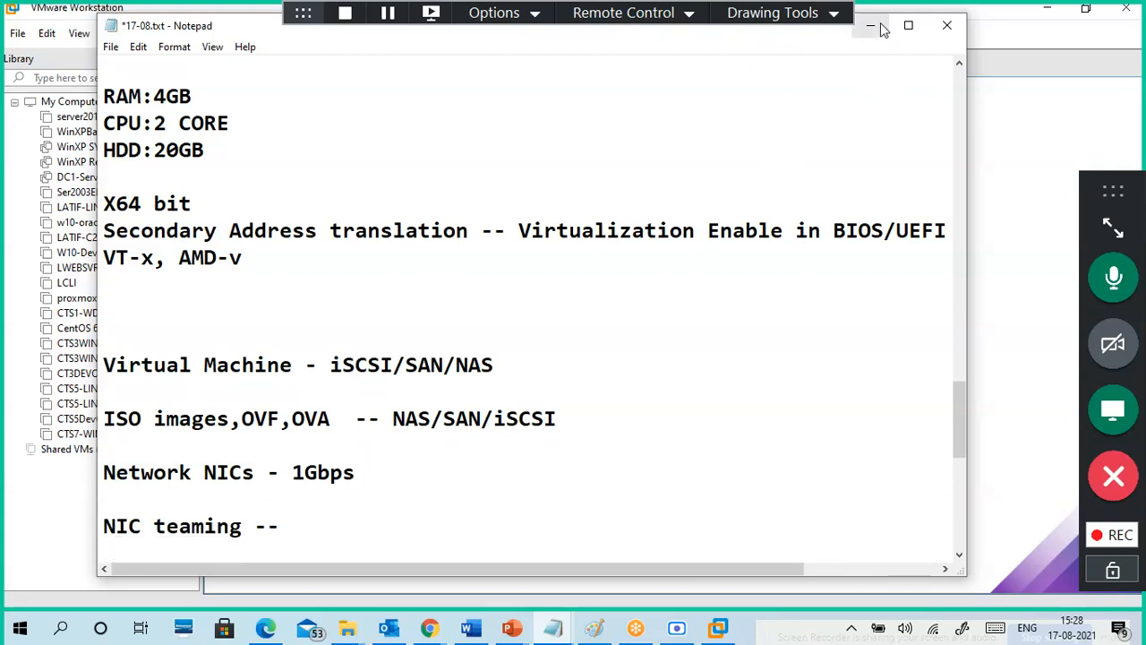
key("BackSpace")
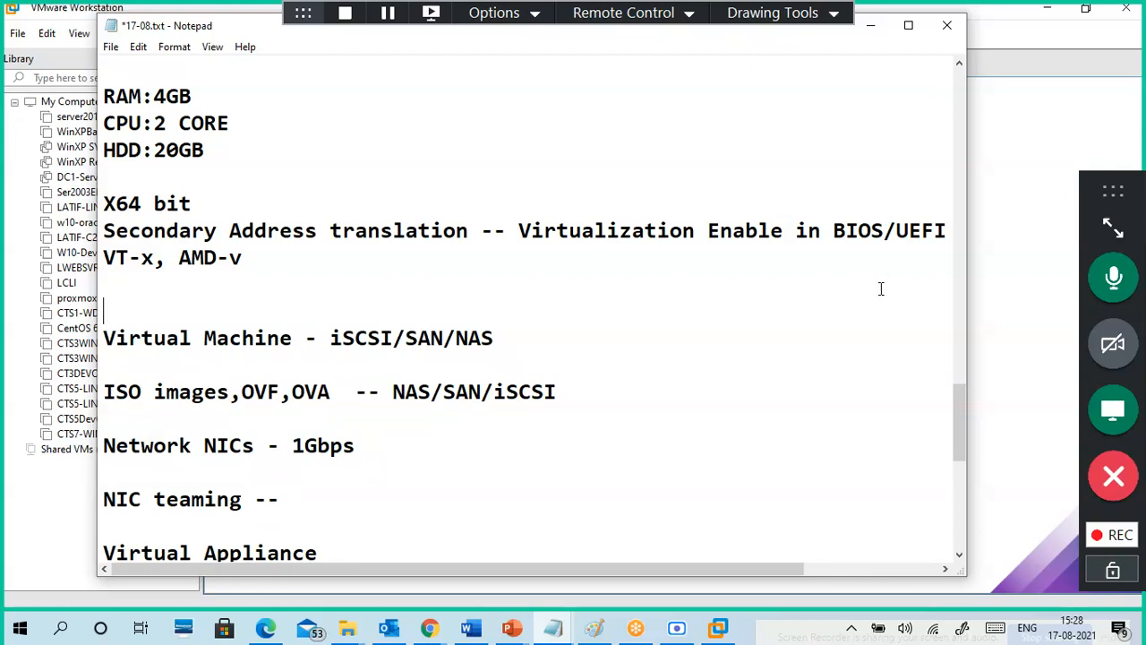
key("Delete")
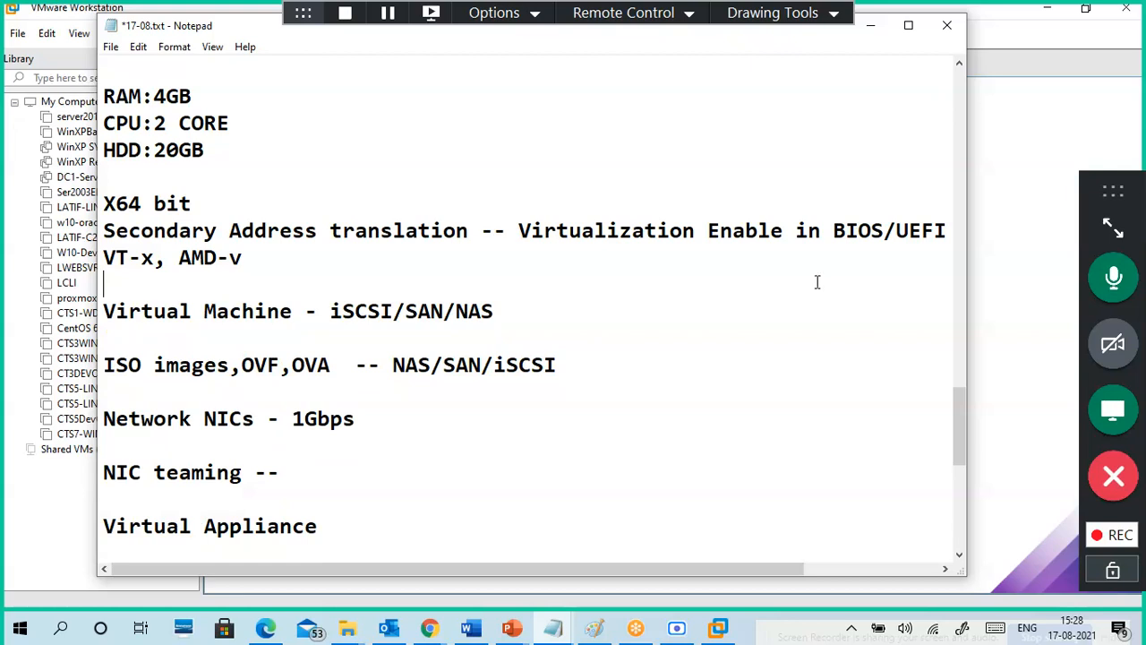
left_click(869, 27)
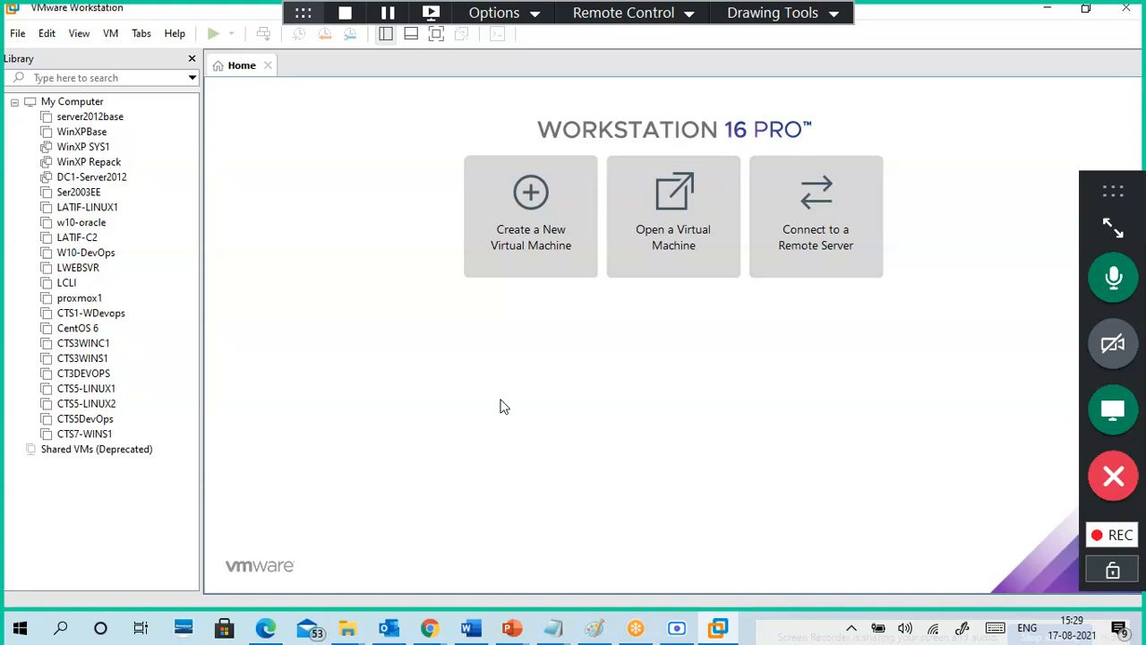
Step: Draw a second, wider rectangle to the right of the vSphere1 box in Paint
left_click(595, 629)
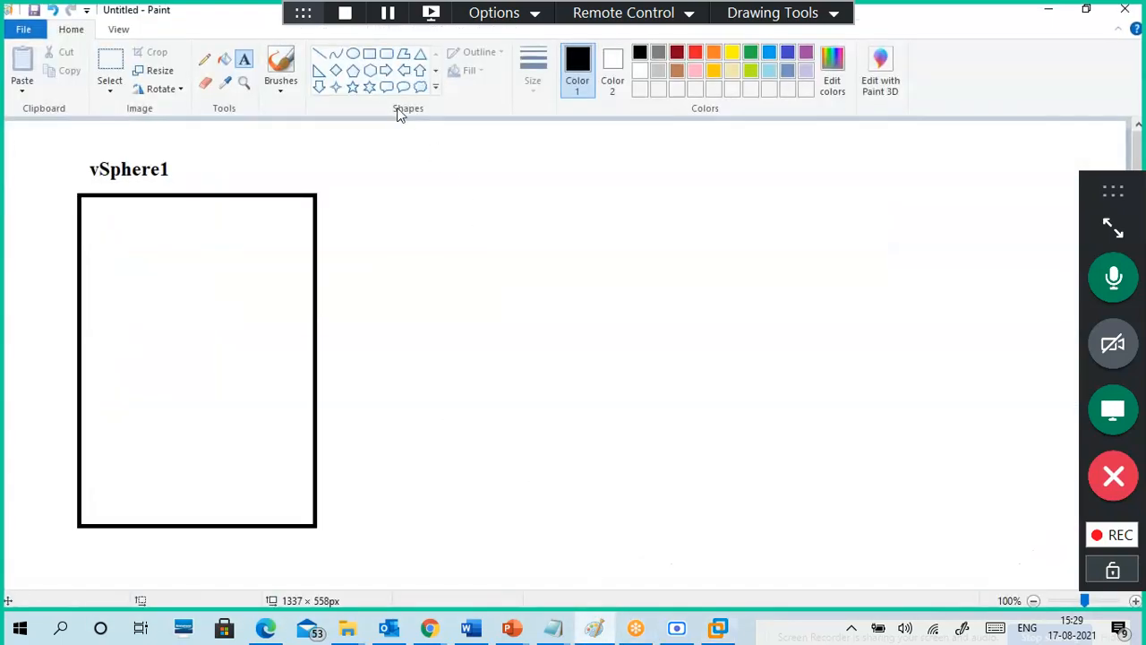
left_click(369, 54)
mouse_move(458, 189)
left_mouse_down()
mouse_move(726, 415)
mouse_move(953, 529)
mouse_move(919, 537)
mouse_move(865, 525)
left_mouse_up()
left_click(912, 441)
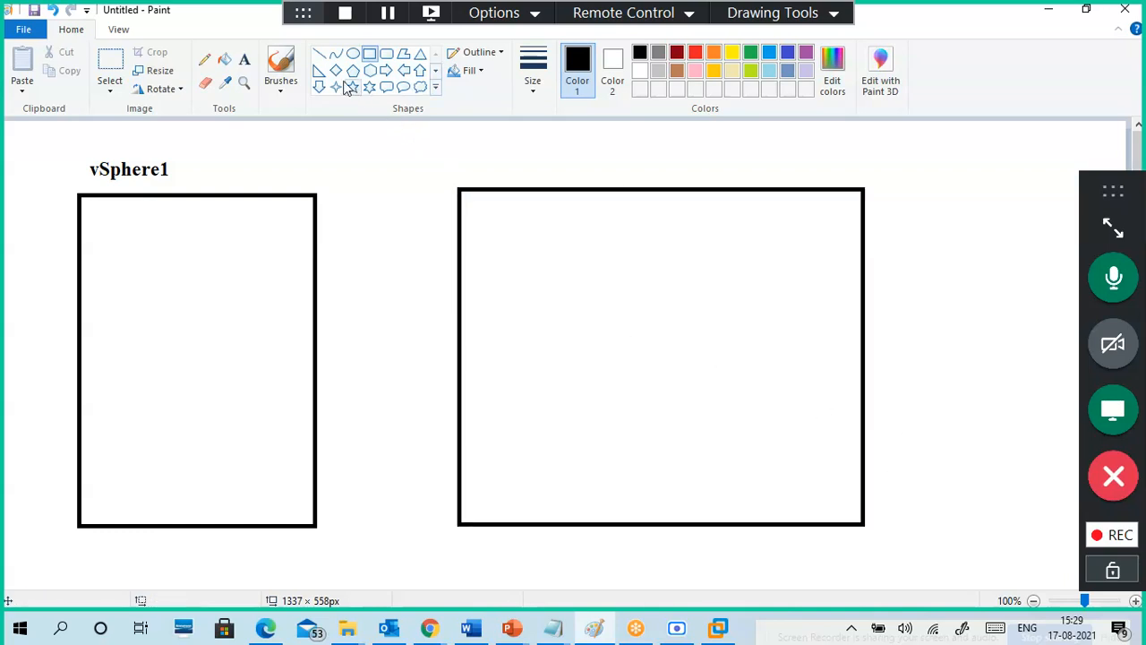
Step: Handwrite 'my laptop win 10 12G' above the new box with a brush
left_click(280, 80)
left_click(182, 114)
mouse_move(444, 176)
left_mouse_down()
mouse_move(462, 163)
mouse_move(481, 190)
left_mouse_up()
mouse_move(493, 147)
left_mouse_down()
mouse_move(498, 165)
mouse_move(514, 160)
mouse_move(528, 178)
mouse_move(537, 136)
mouse_move(557, 170)
mouse_move(562, 143)
mouse_move(598, 168)
mouse_move(657, 150)
left_mouse_up()
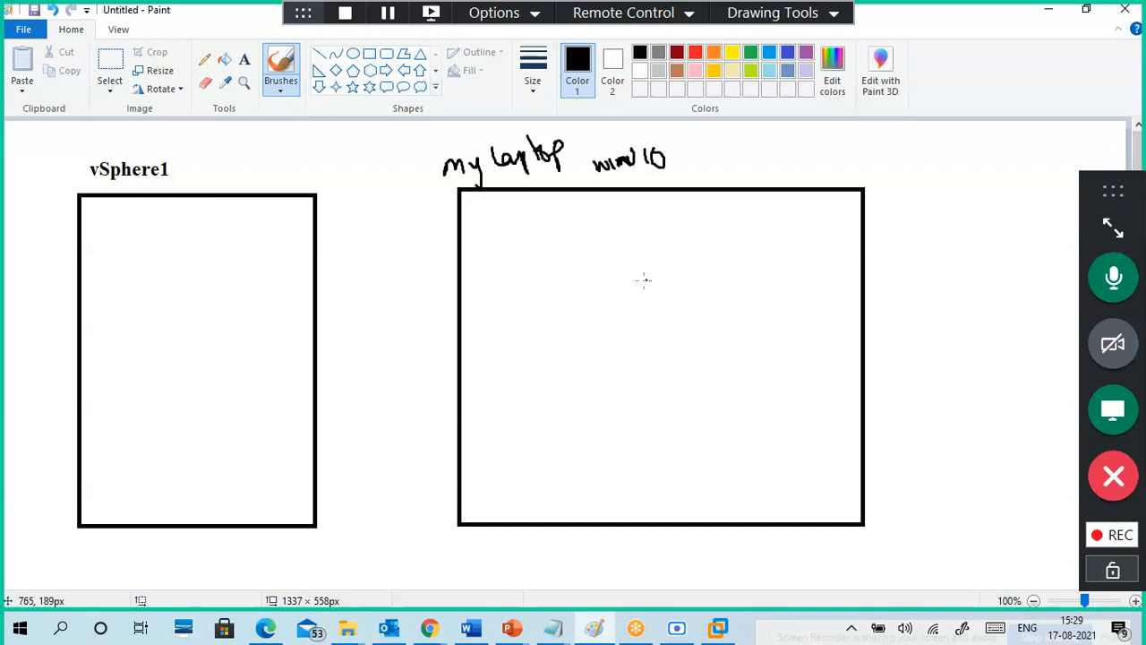
mouse_move(791, 149)
left_mouse_down()
mouse_move(793, 175)
mouse_move(825, 170)
left_mouse_up()
left_click_drag(836, 147, 845, 161)
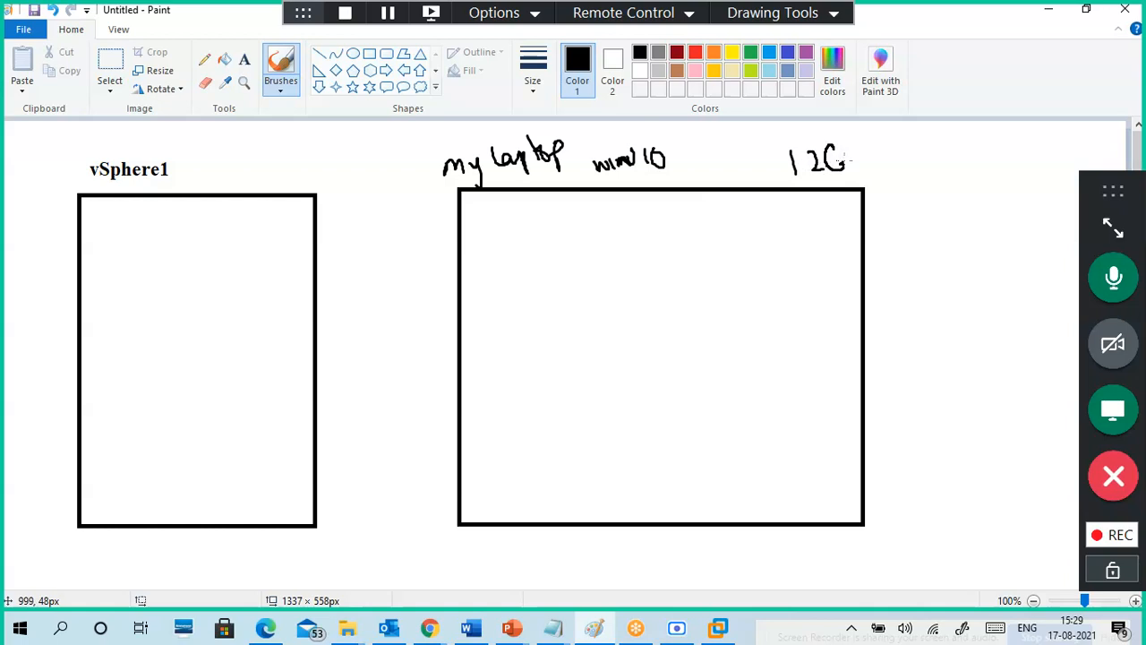
right_click(750, 627)
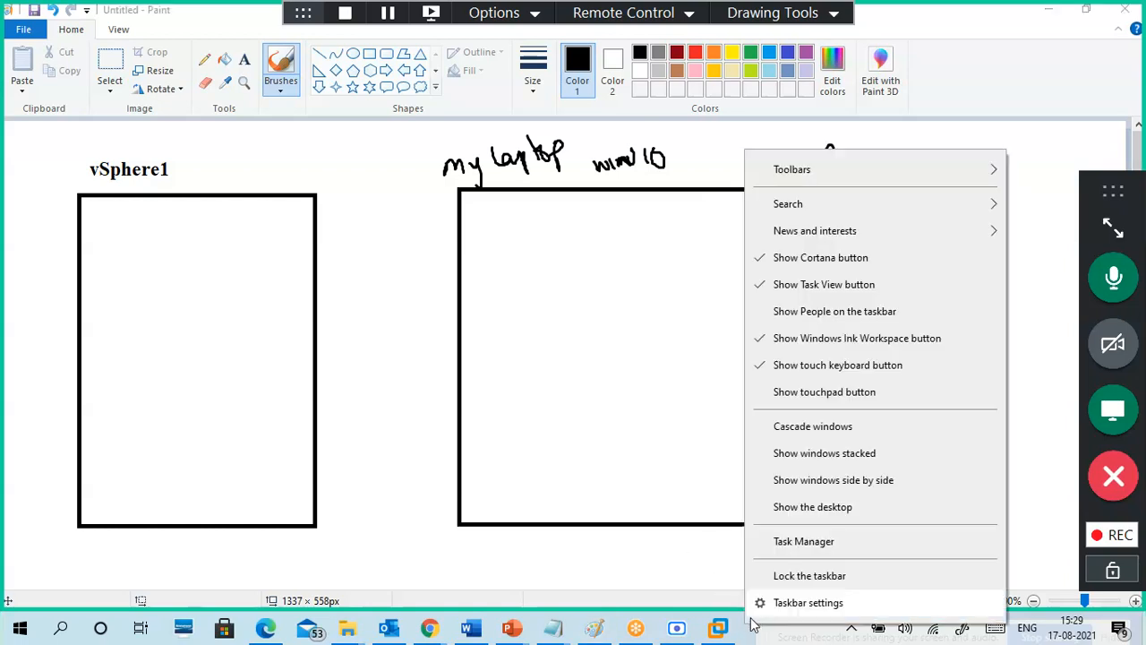
left_click(789, 541)
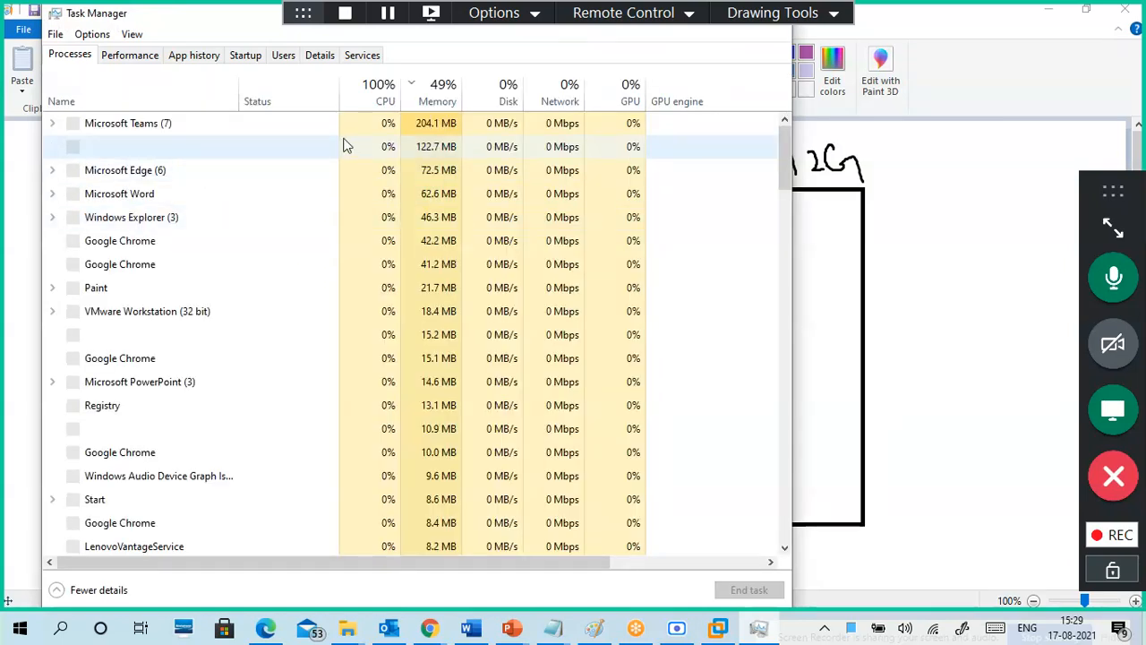
left_click(117, 55)
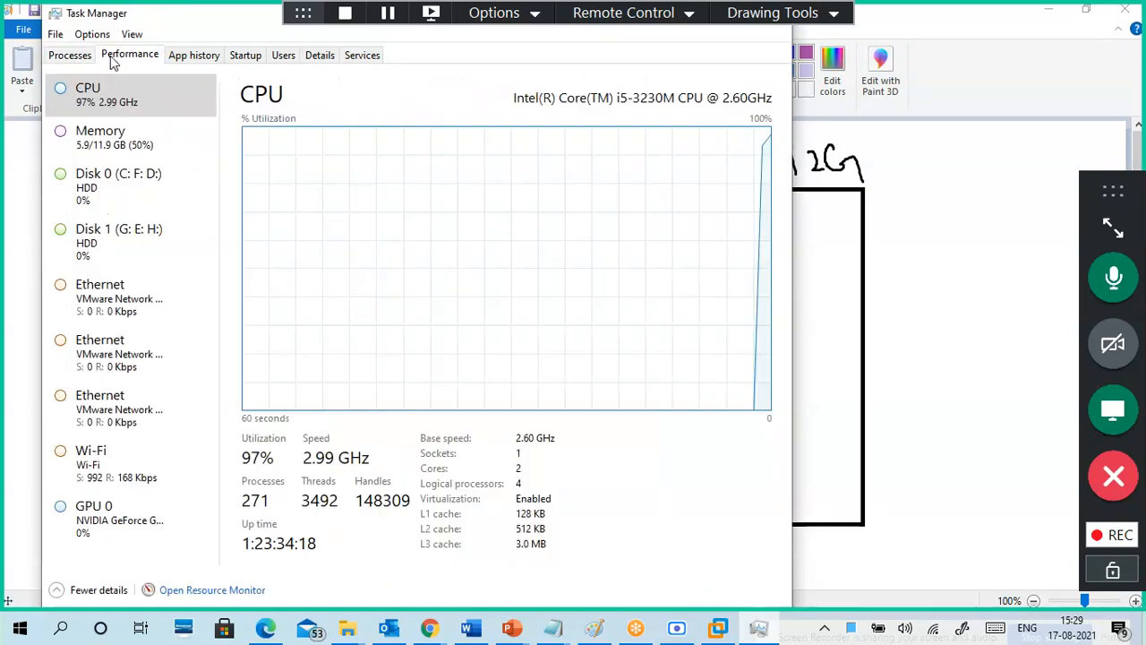
left_click(106, 143)
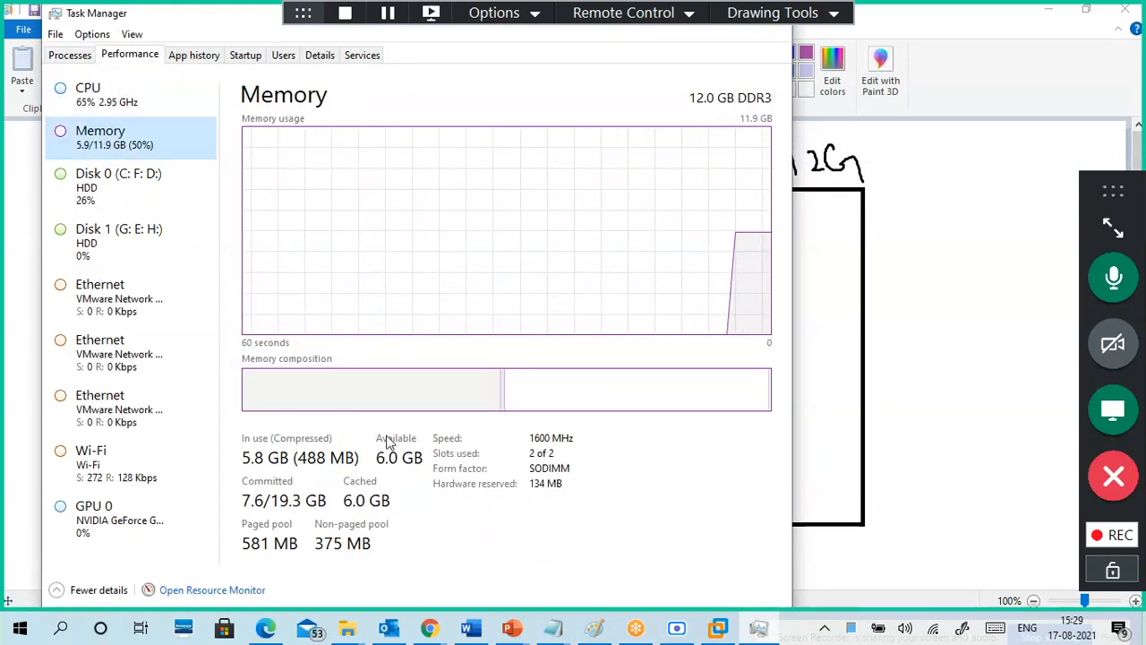
left_click(788, 16)
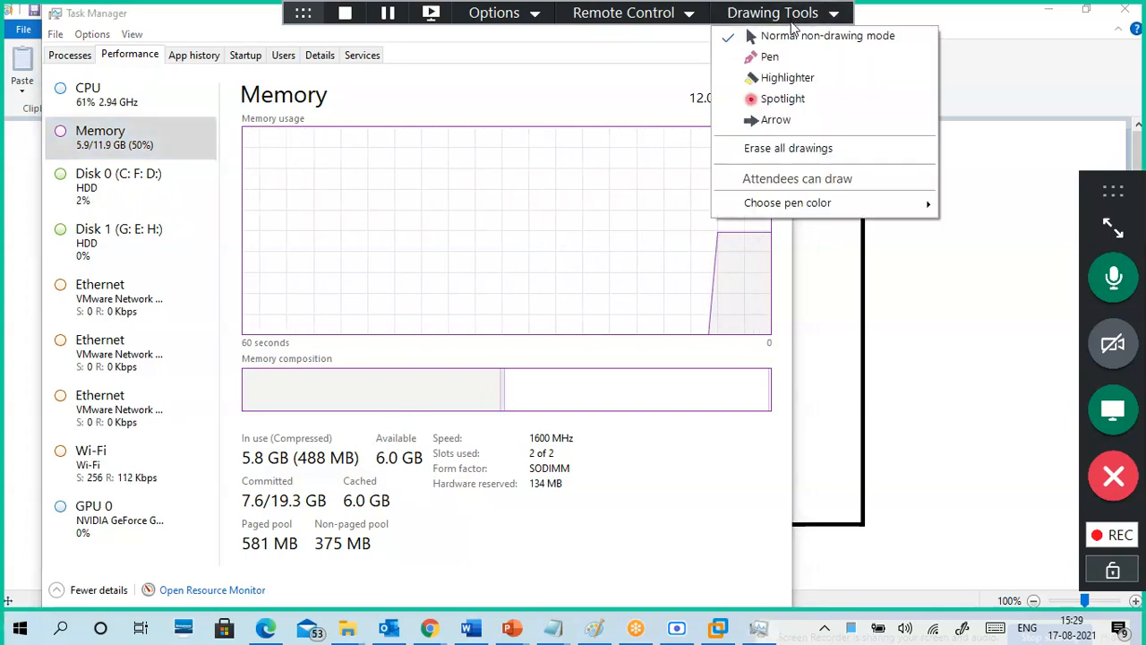
left_click(770, 56)
mouse_move(431, 437)
left_mouse_down()
mouse_move(385, 428)
mouse_move(387, 474)
mouse_move(434, 432)
left_mouse_up()
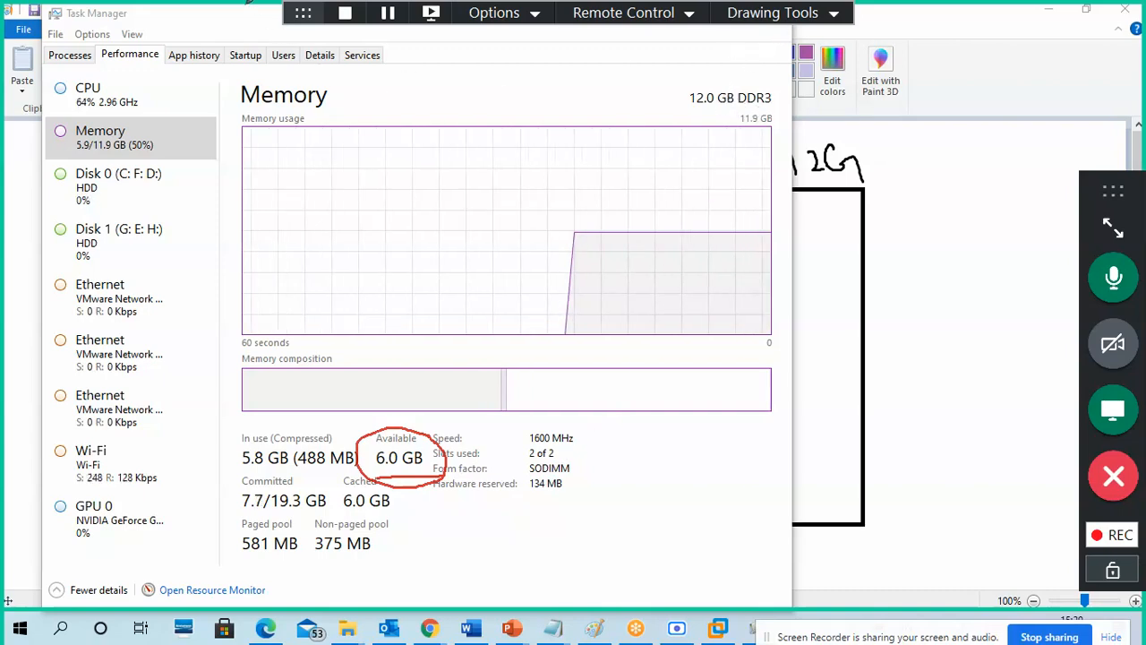
left_click(834, 12)
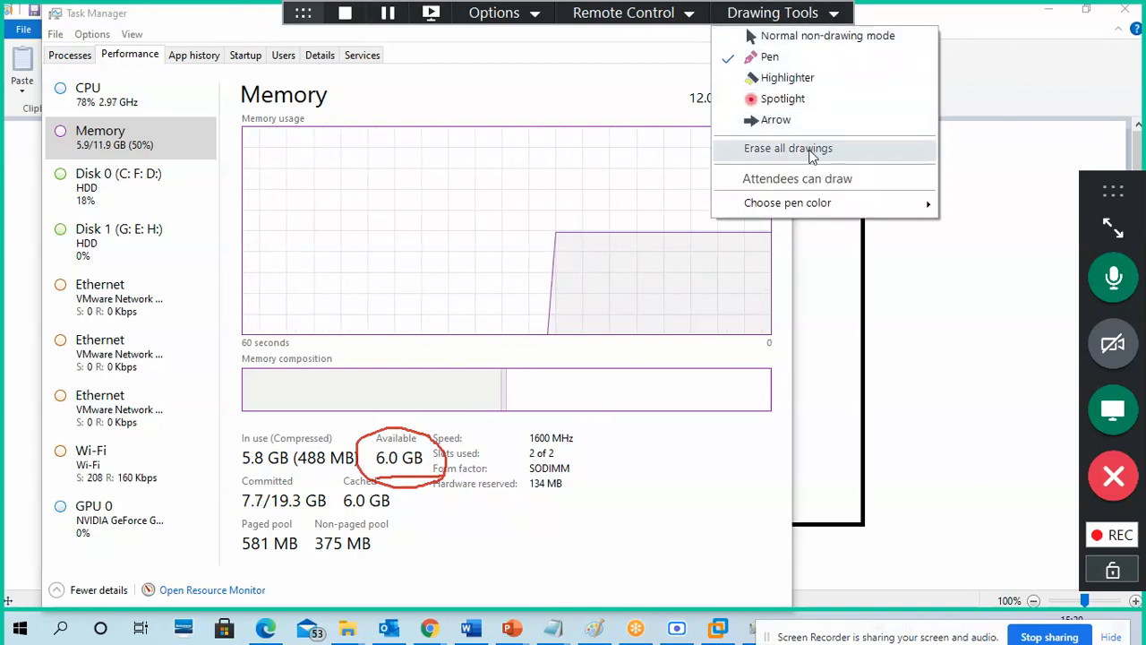
left_click(812, 151)
left_click(779, 13)
left_click(799, 38)
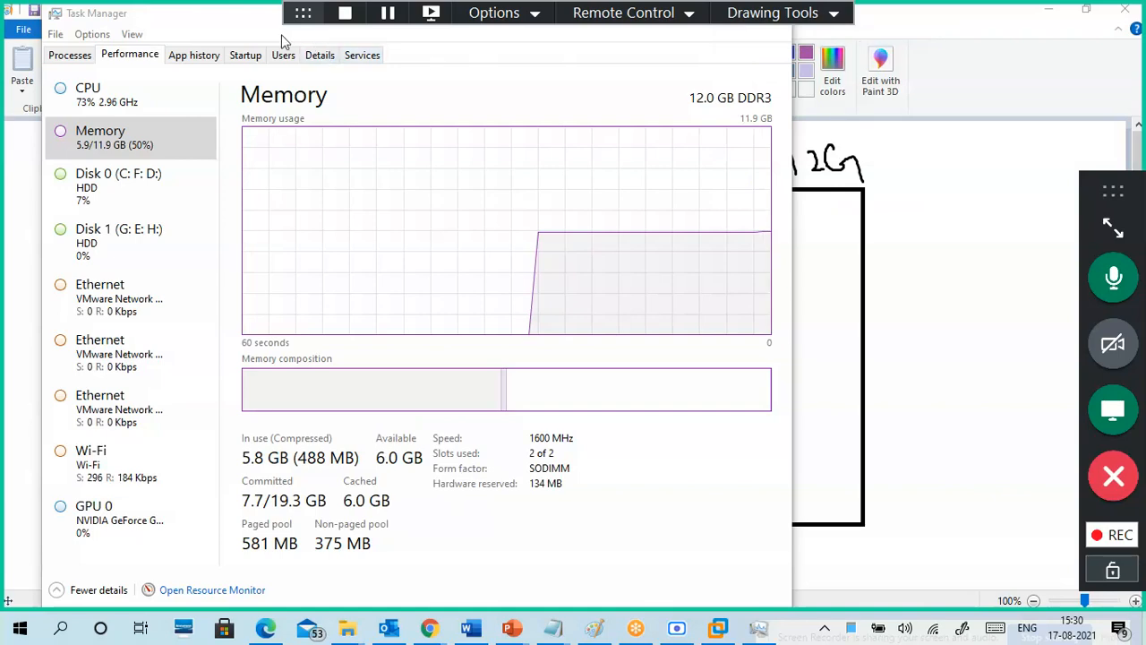
left_click_drag(278, 16, 175, 56)
left_click(676, 61)
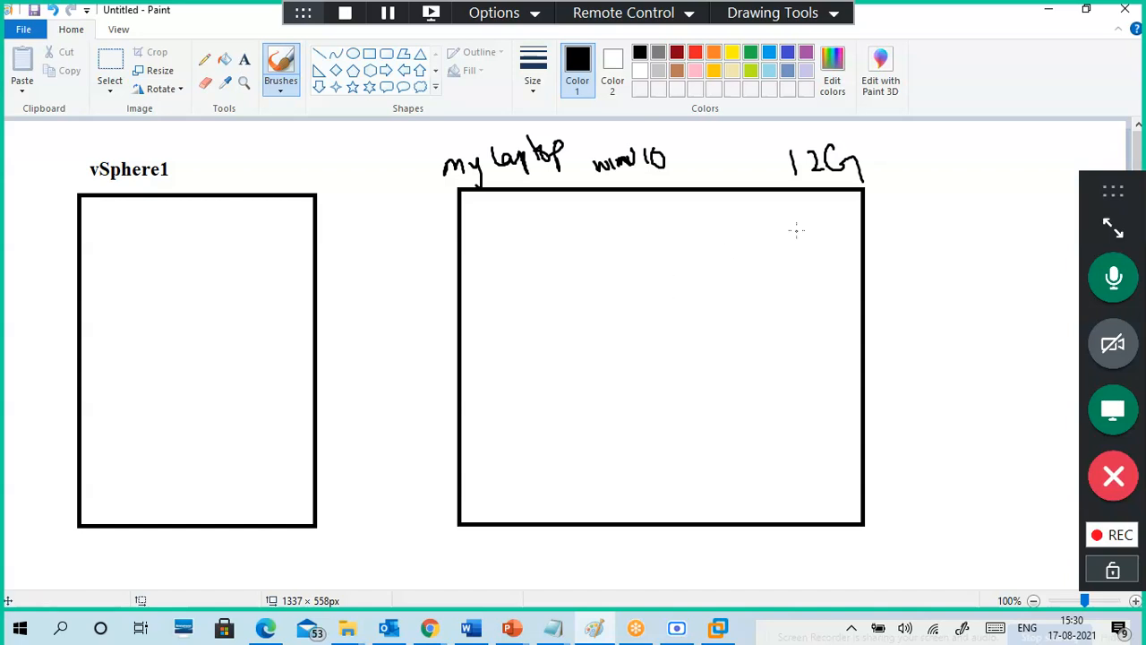
Step: Write 6G under 12G and draw an inner vm rectangle inside the laptop box
mouse_move(807, 199)
left_mouse_down()
mouse_move(809, 224)
mouse_move(825, 233)
mouse_move(840, 216)
mouse_move(841, 240)
left_mouse_up()
left_click(821, 274)
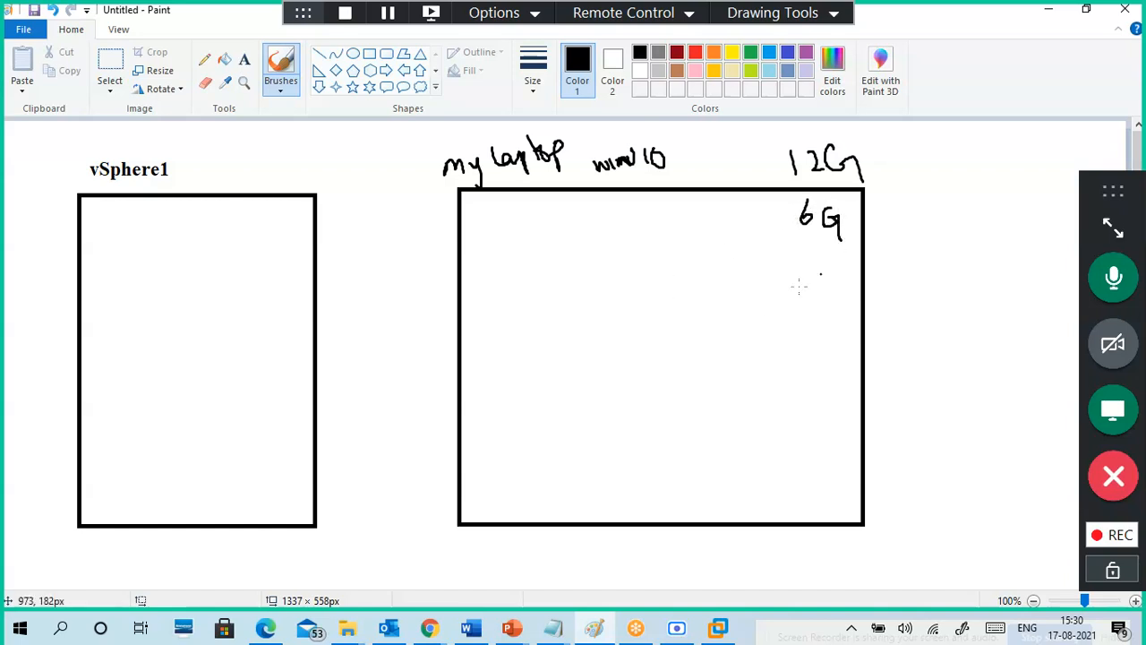
left_click(369, 54)
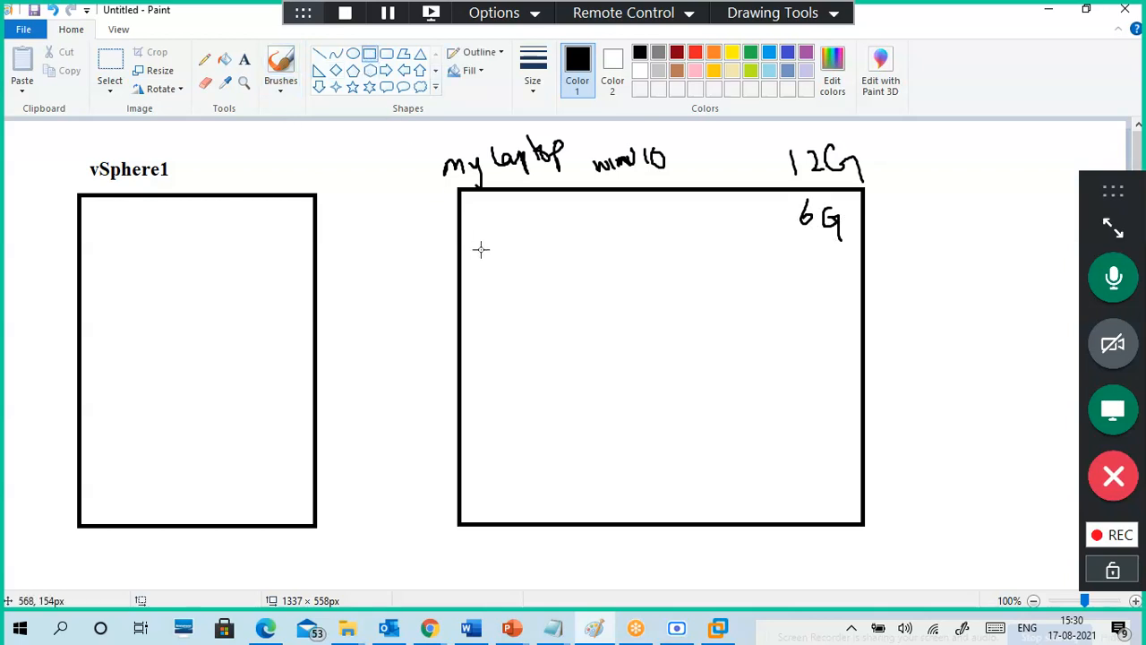
left_click_drag(484, 251, 790, 449)
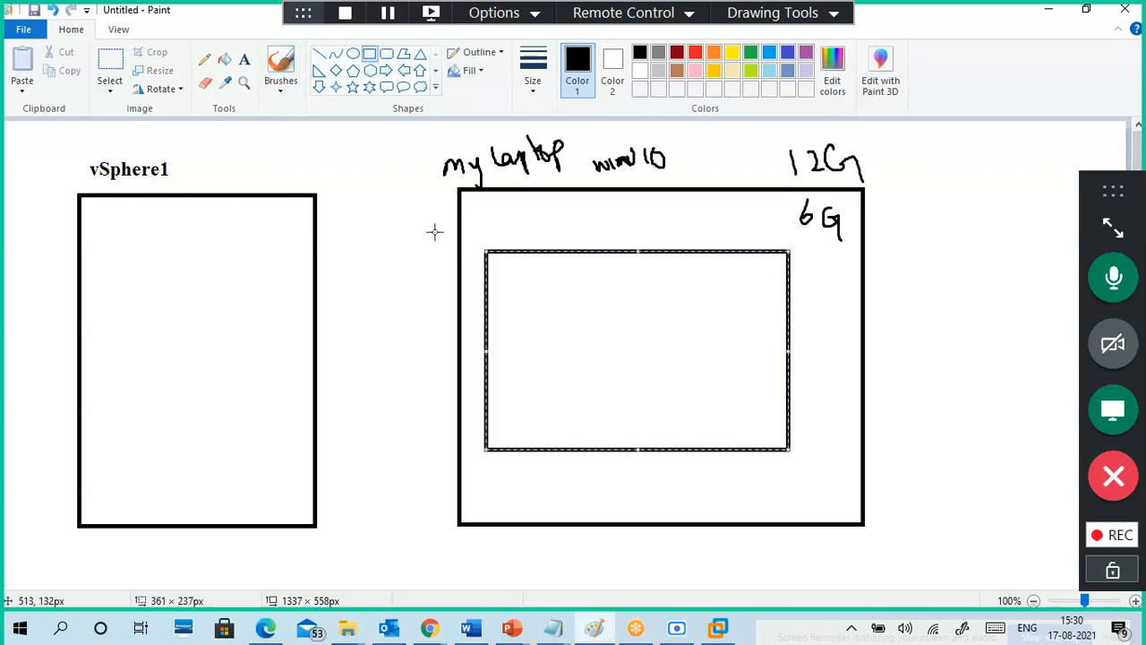
left_click(280, 89)
left_click(182, 115)
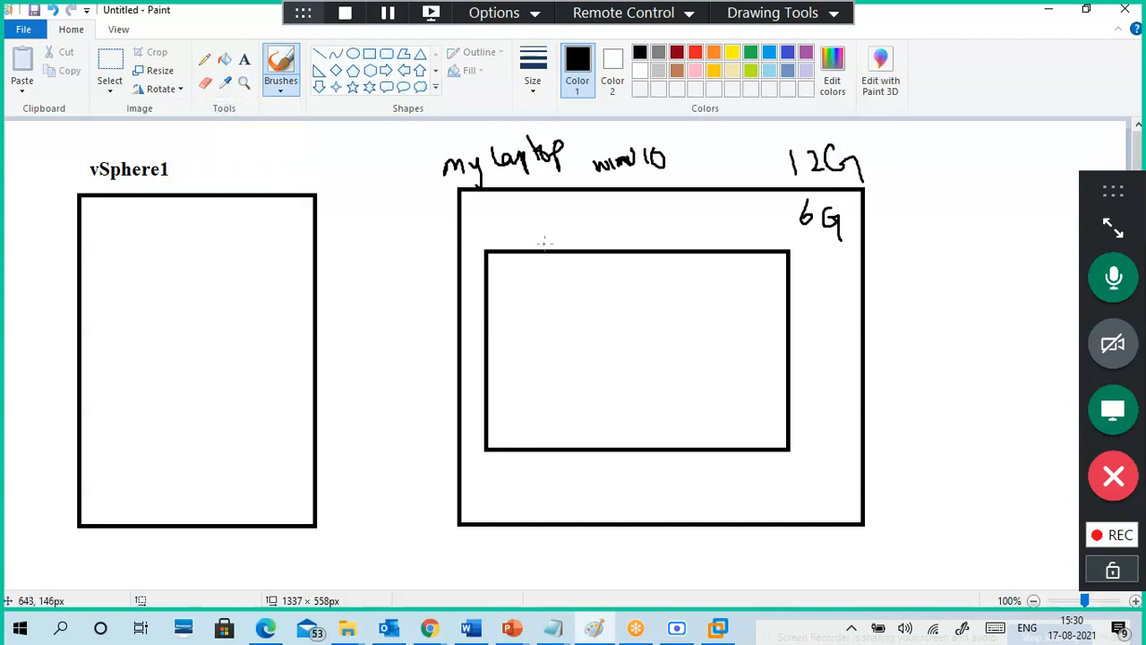
Step: Handwrite vm, vSphere 7, a check mark, 'VI - Enable' and vCPU labels on the sketch
left_click_drag(495, 229, 534, 240)
left_click_drag(509, 252, 547, 238)
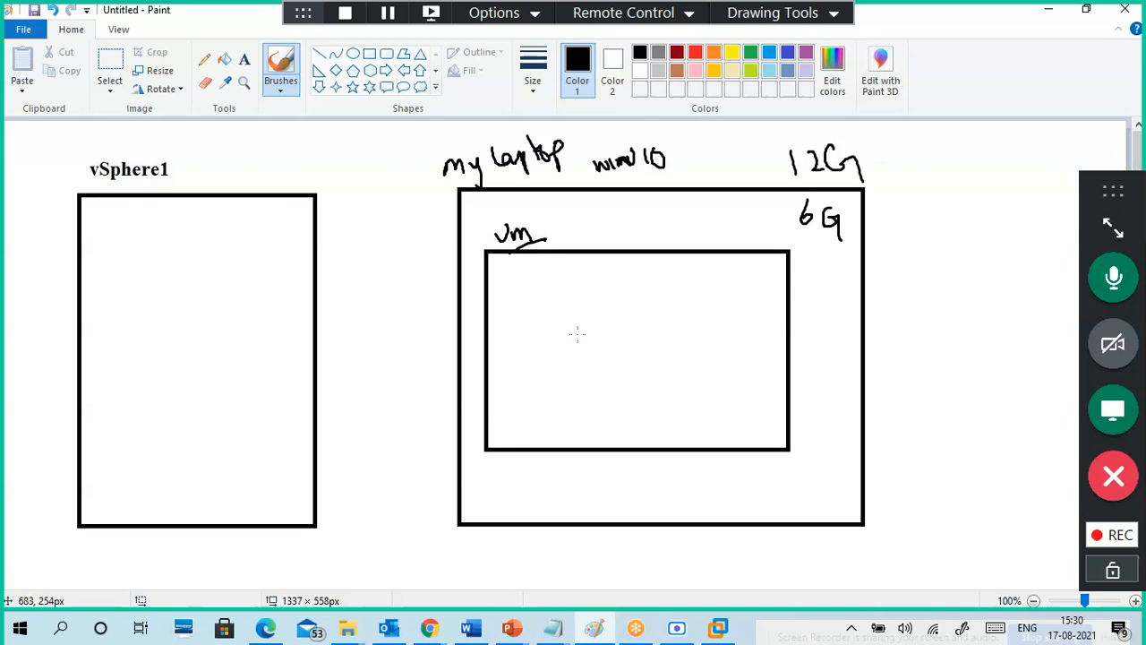
mouse_move(559, 303)
left_mouse_down()
mouse_move(595, 301)
mouse_move(635, 270)
mouse_move(660, 277)
left_mouse_up()
left_click_drag(569, 328, 681, 258)
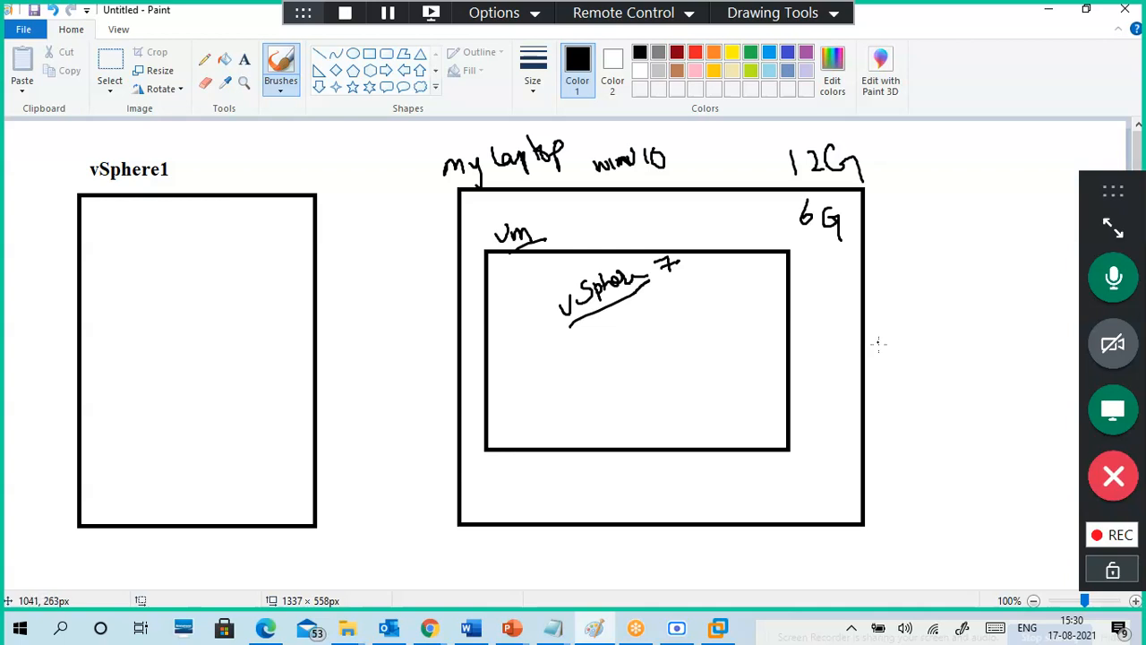
left_click_drag(893, 391, 924, 384)
mouse_move(766, 543)
left_mouse_down()
mouse_move(794, 542)
mouse_move(804, 559)
mouse_move(845, 550)
left_mouse_up()
mouse_move(845, 533)
left_mouse_down()
mouse_move(857, 531)
mouse_move(855, 541)
mouse_move(885, 516)
mouse_move(935, 509)
left_mouse_up()
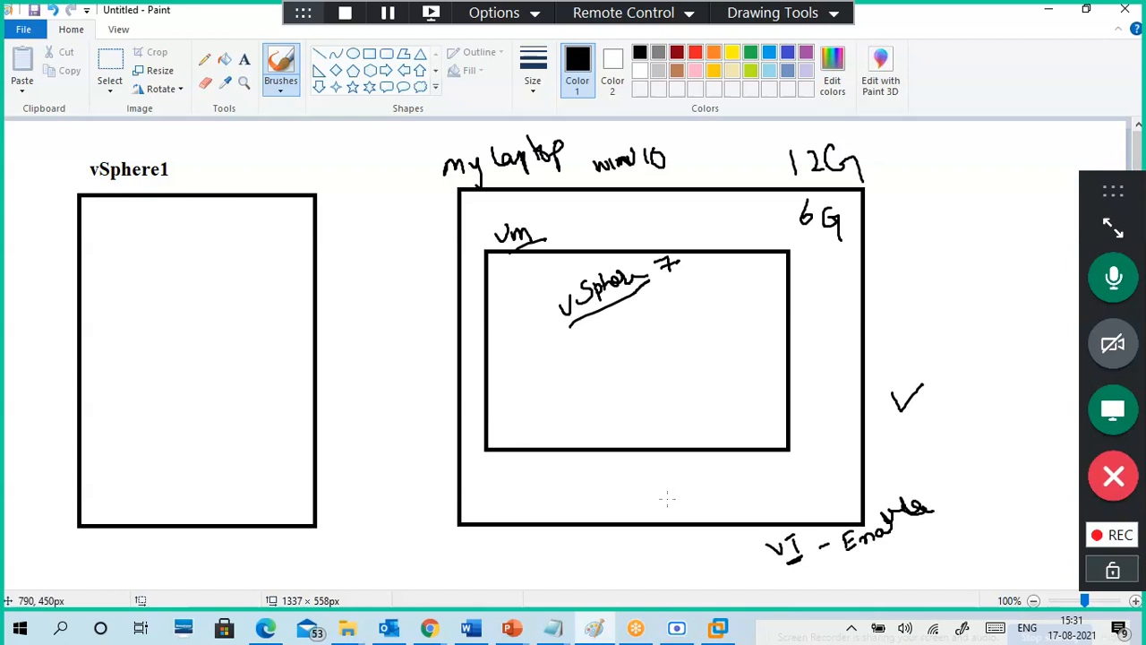
mouse_move(645, 472)
left_mouse_down()
mouse_move(683, 465)
mouse_move(681, 451)
mouse_move(676, 463)
mouse_move(710, 432)
left_mouse_up()
left_click_drag(658, 491, 739, 446)
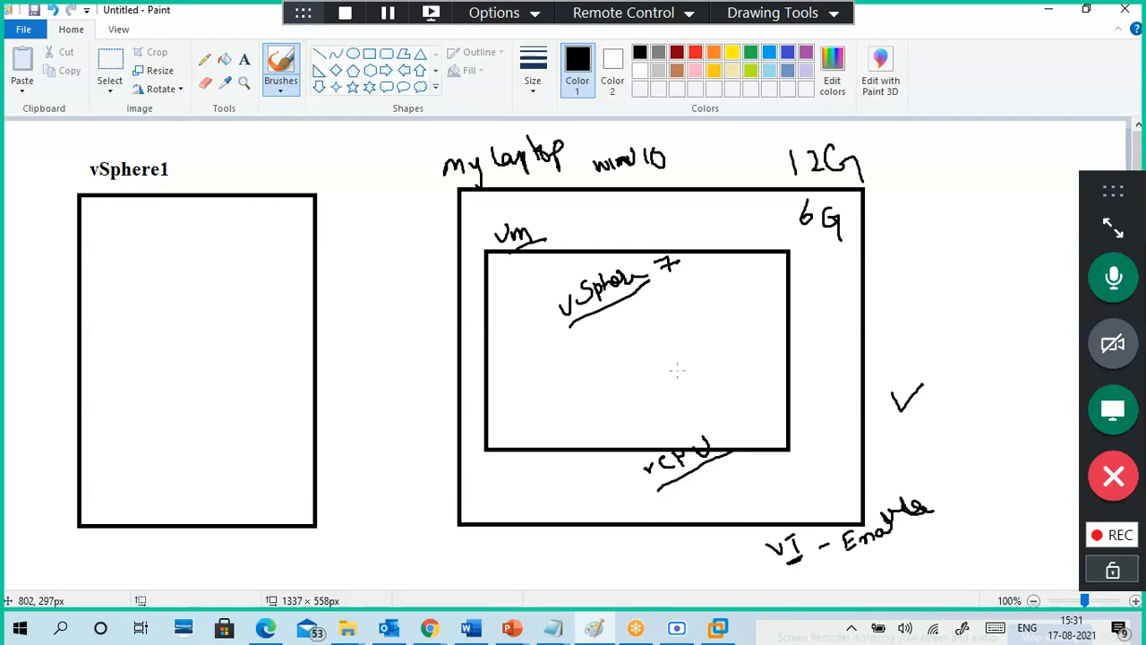
Step: Add a small vm square beside vSphere 7 with ticks and an arrow toward vCPU, then minimize Paint
mouse_move(666, 299)
left_mouse_down()
mouse_move(673, 335)
mouse_move(711, 283)
mouse_move(667, 288)
mouse_move(668, 310)
left_mouse_up()
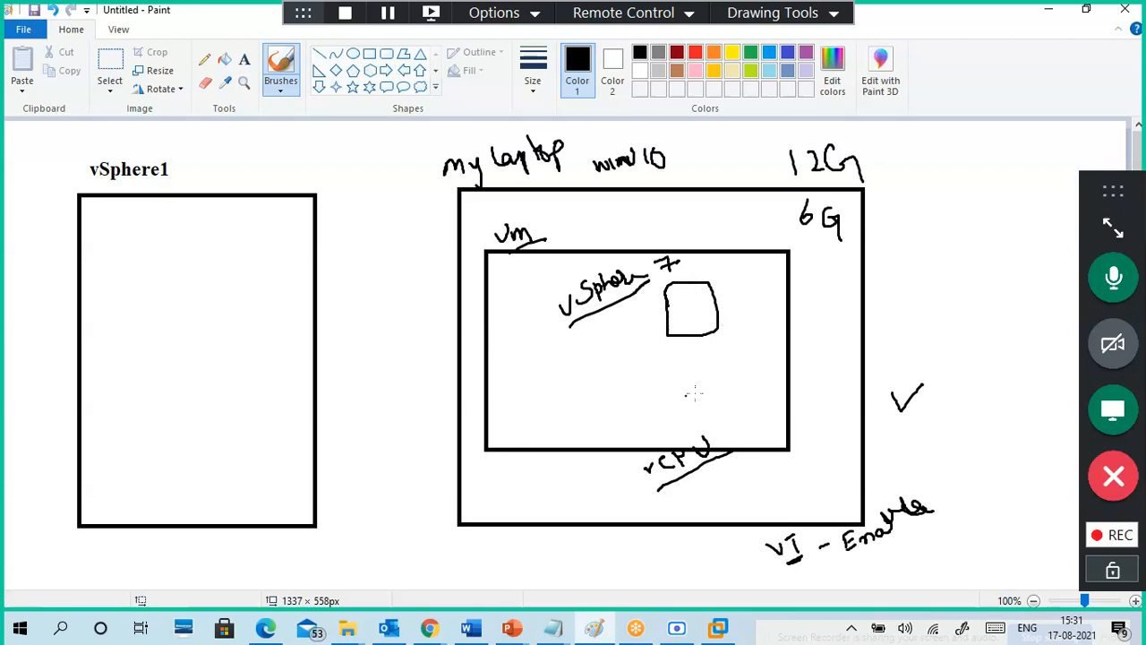
left_click_drag(550, 233, 574, 224)
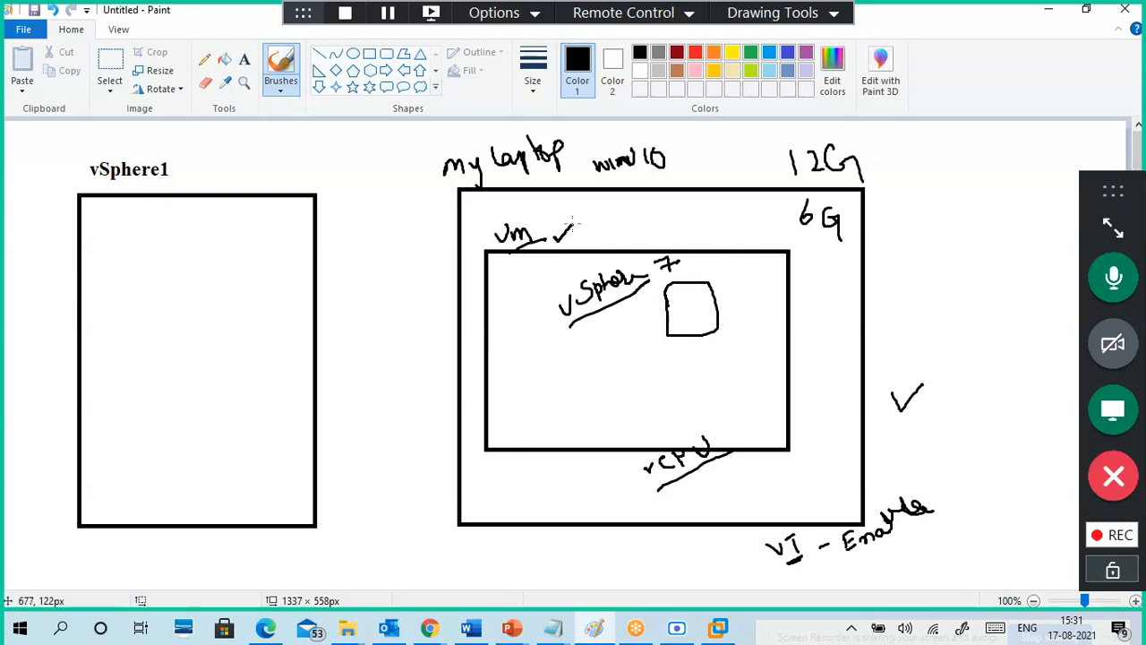
left_click_drag(714, 274, 730, 263)
mouse_move(685, 307)
left_mouse_down()
mouse_move(703, 293)
mouse_move(711, 308)
left_mouse_up()
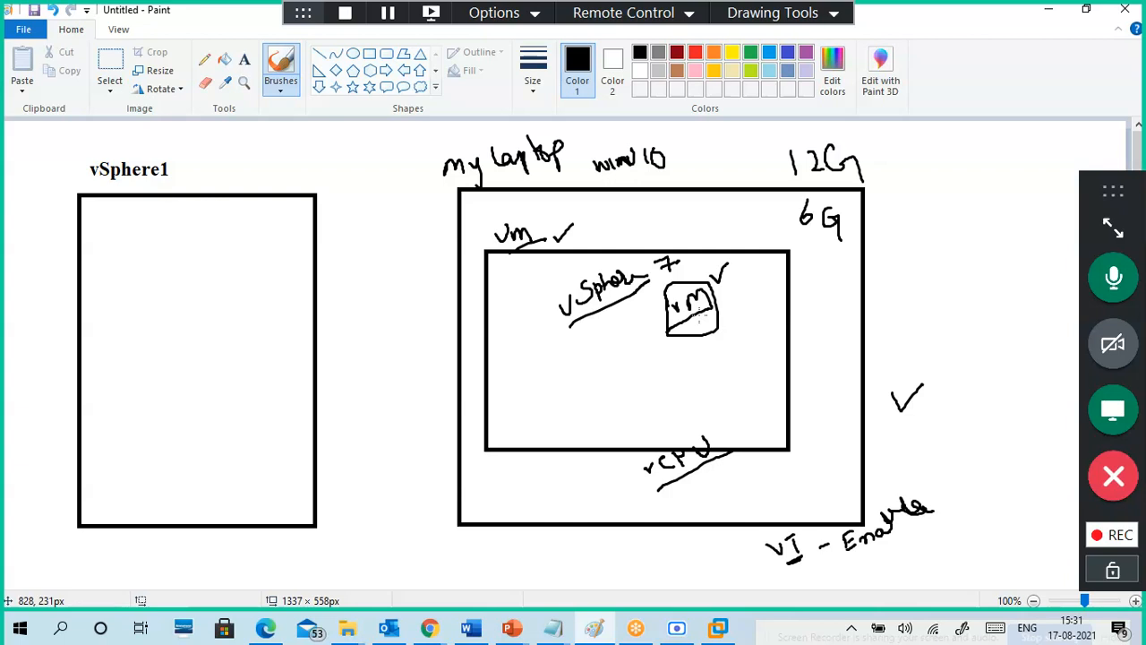
mouse_move(711, 332)
left_mouse_down()
mouse_move(747, 411)
mouse_move(750, 477)
mouse_move(757, 457)
mouse_move(779, 465)
mouse_move(799, 449)
mouse_move(822, 458)
mouse_move(841, 438)
left_mouse_up()
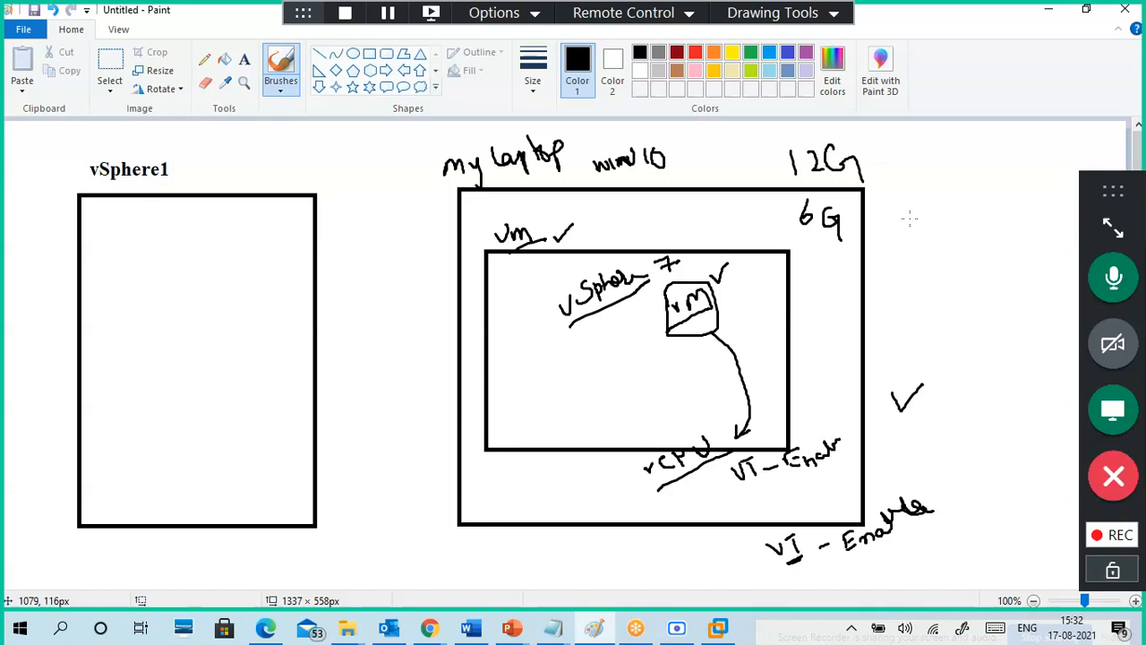
left_click(1050, 11)
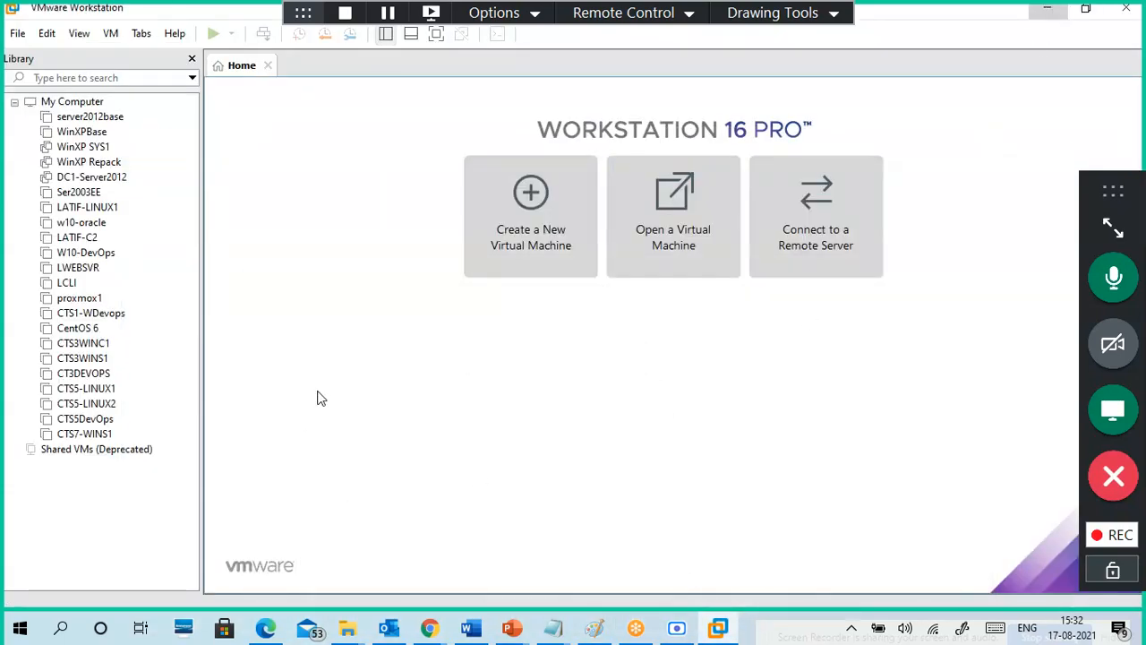
Step: Hide the Library and start a Typical new virtual machine, reaching the install-later OS step
left_click(192, 61)
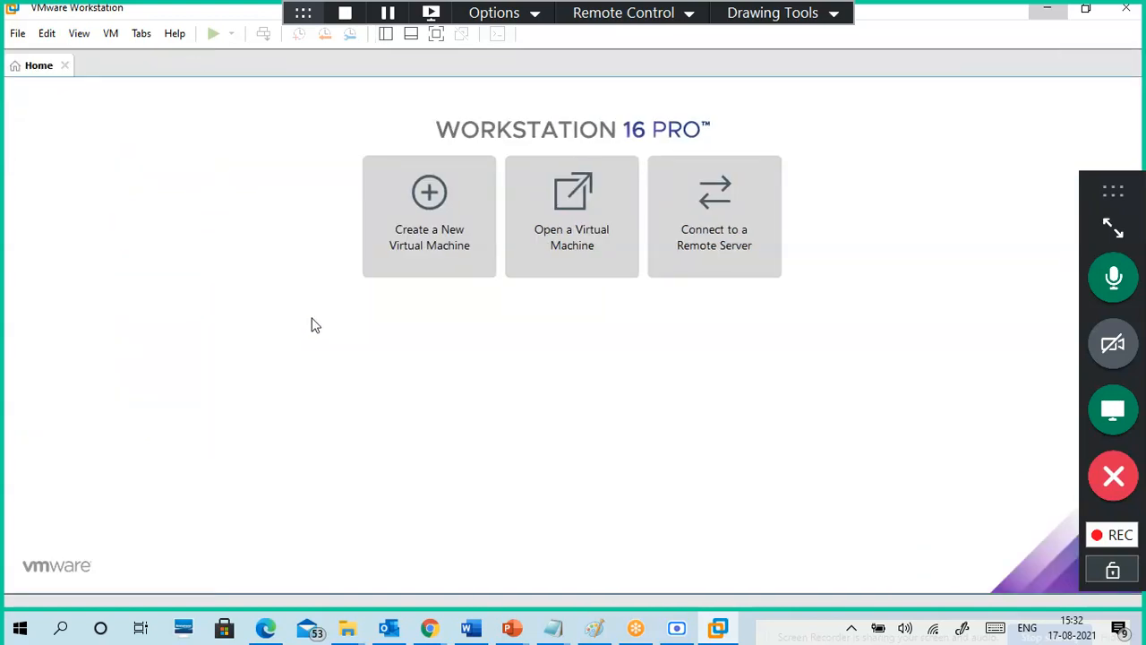
left_click(414, 240)
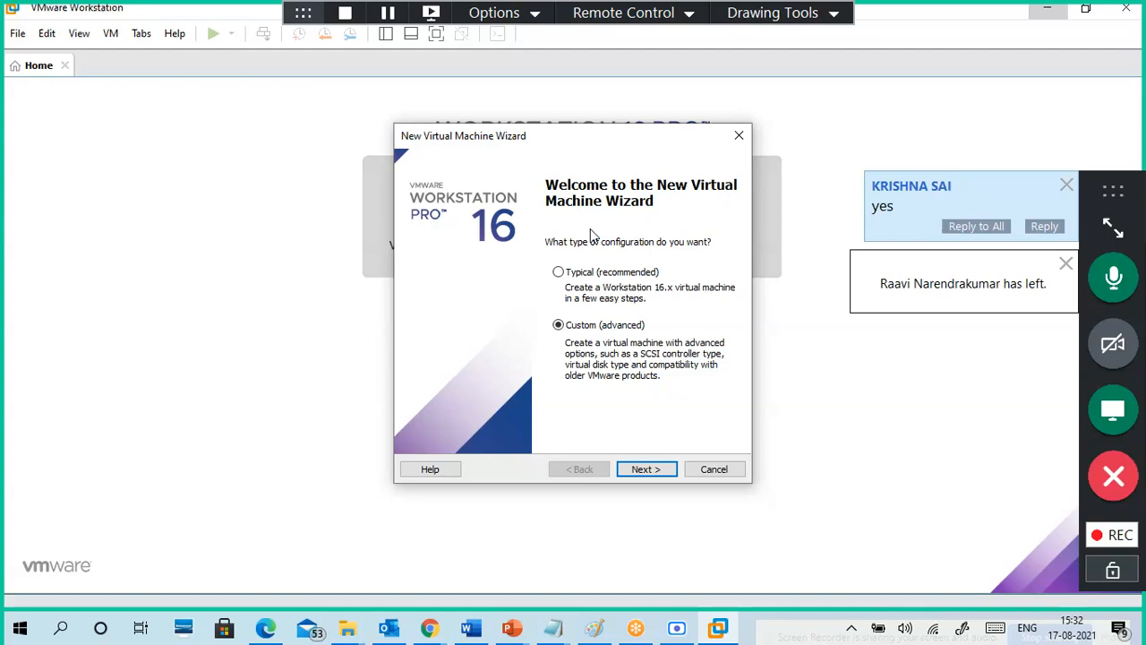
mouse_move(585, 142)
left_mouse_down()
mouse_move(568, 140)
mouse_move(597, 200)
mouse_move(593, 146)
mouse_move(609, 194)
mouse_move(589, 134)
left_mouse_up()
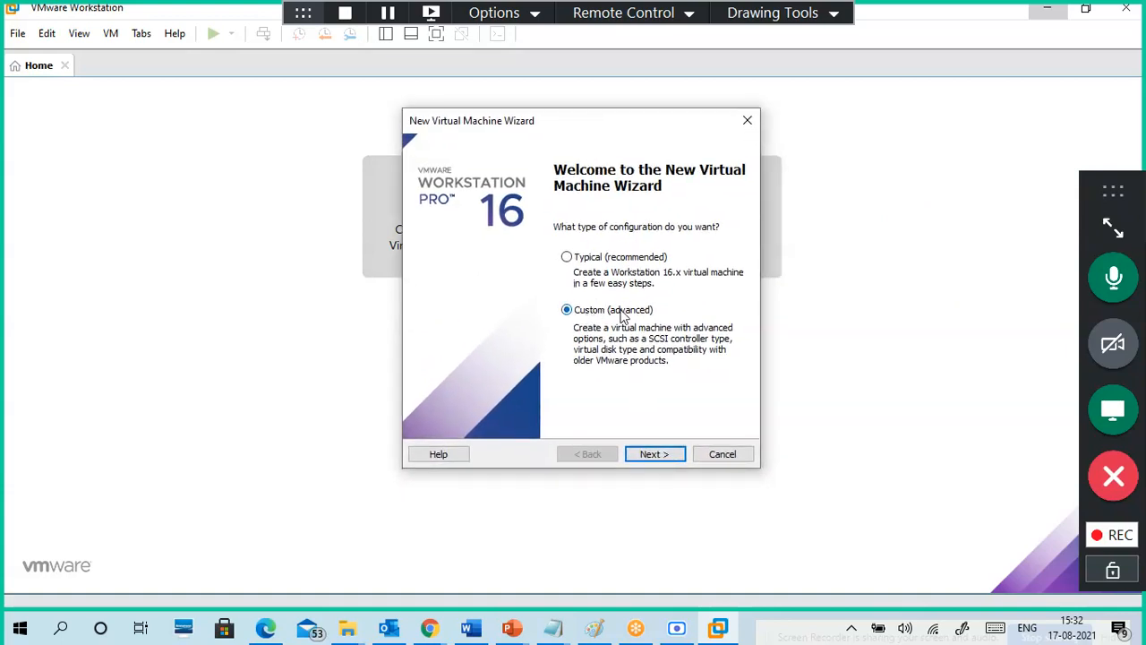
left_click(659, 458)
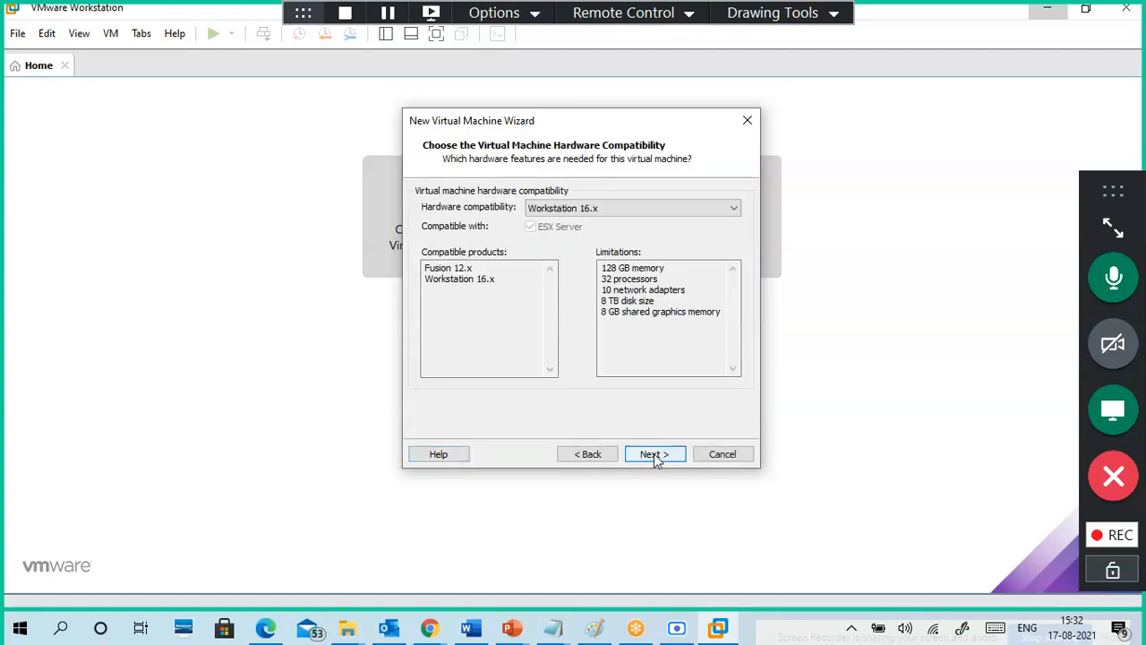
left_click(590, 454)
left_click(624, 279)
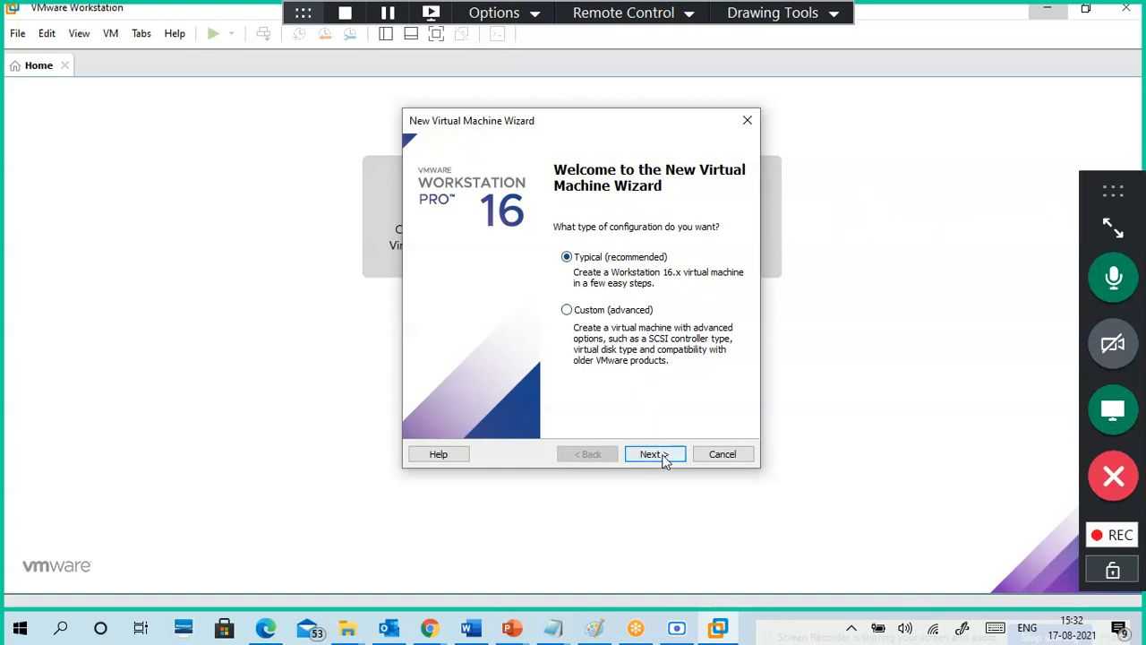
left_click(618, 314)
left_click(623, 258)
left_click(667, 455)
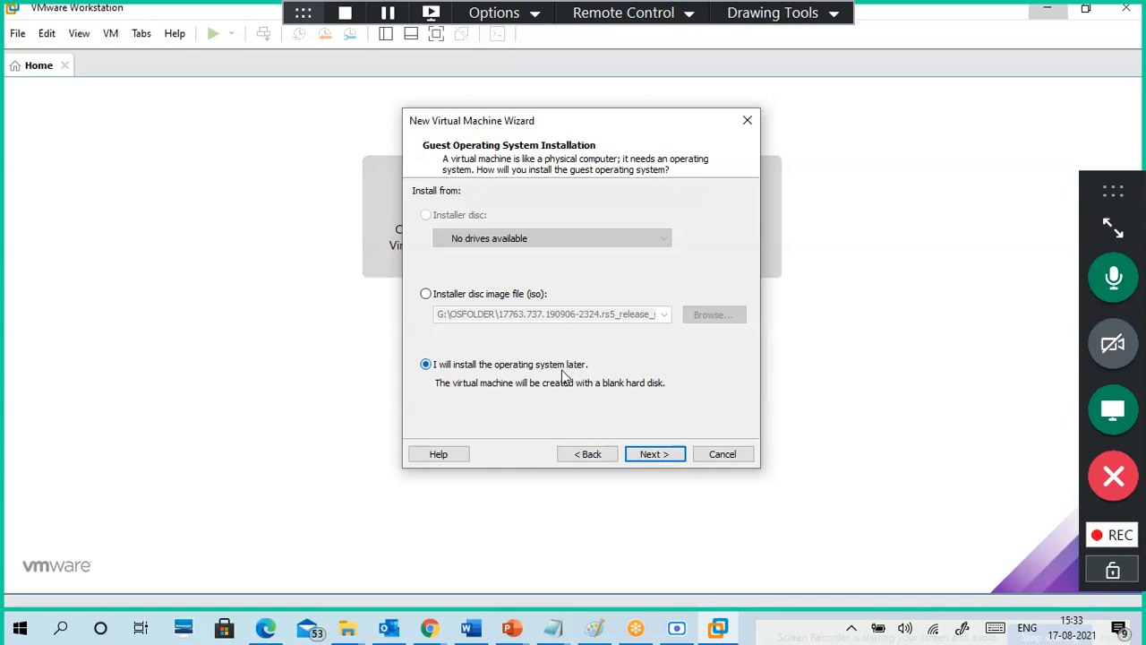
Step: Select VMware ESX as guest OS, settling on version VMware ESXi 7 and later after browsing others
left_click(667, 455)
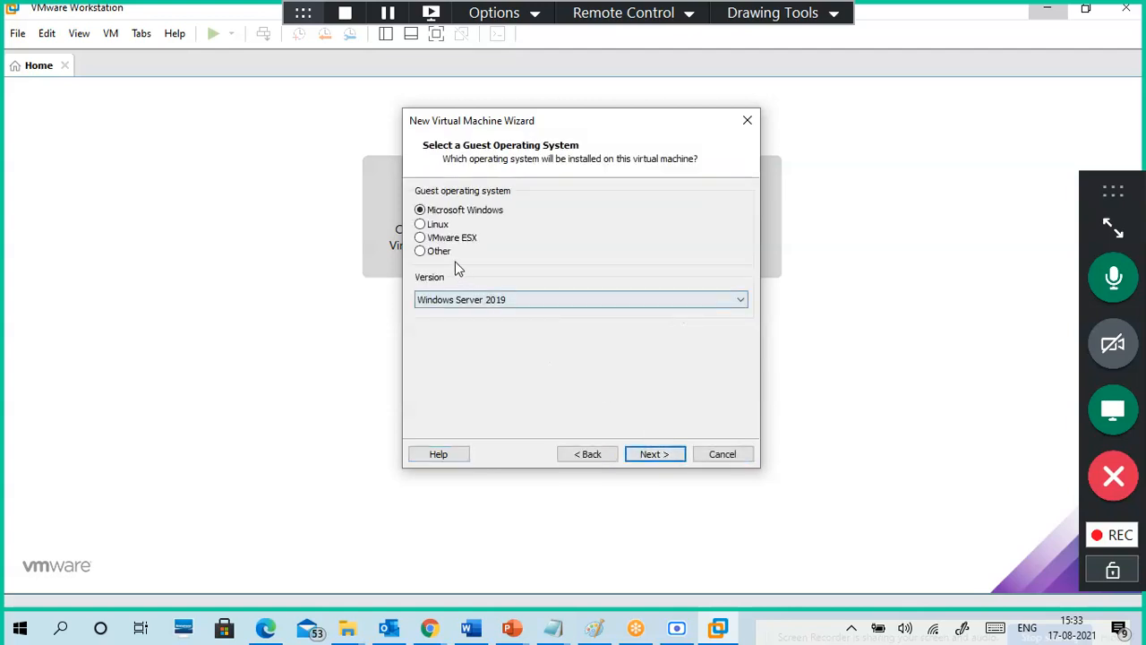
left_click(450, 239)
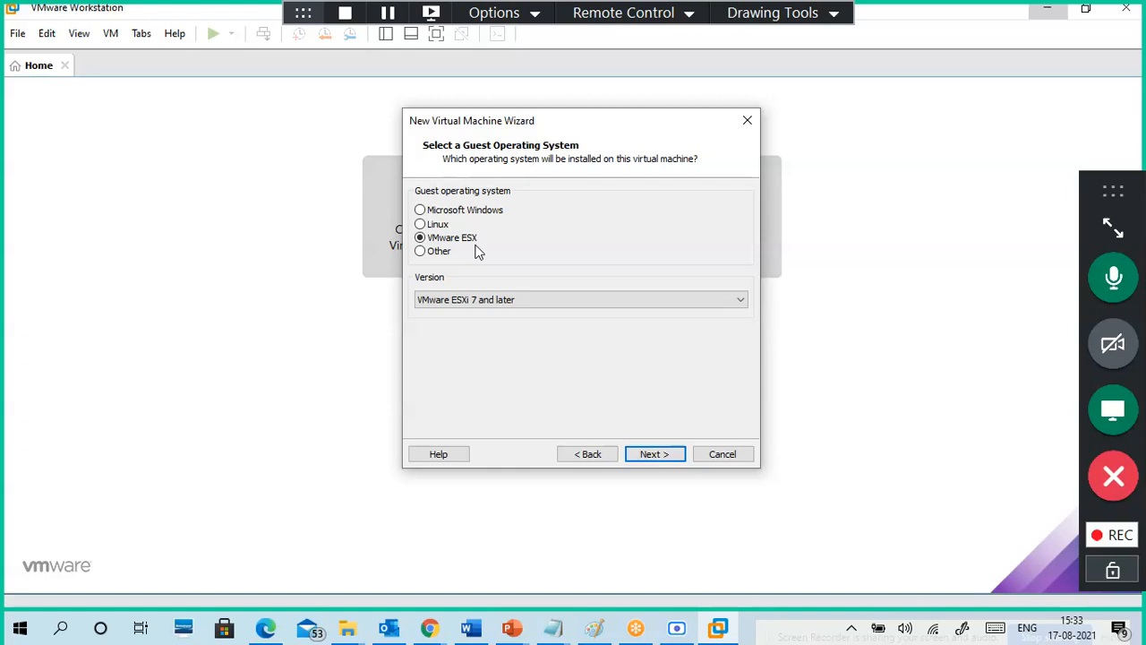
left_click(503, 303)
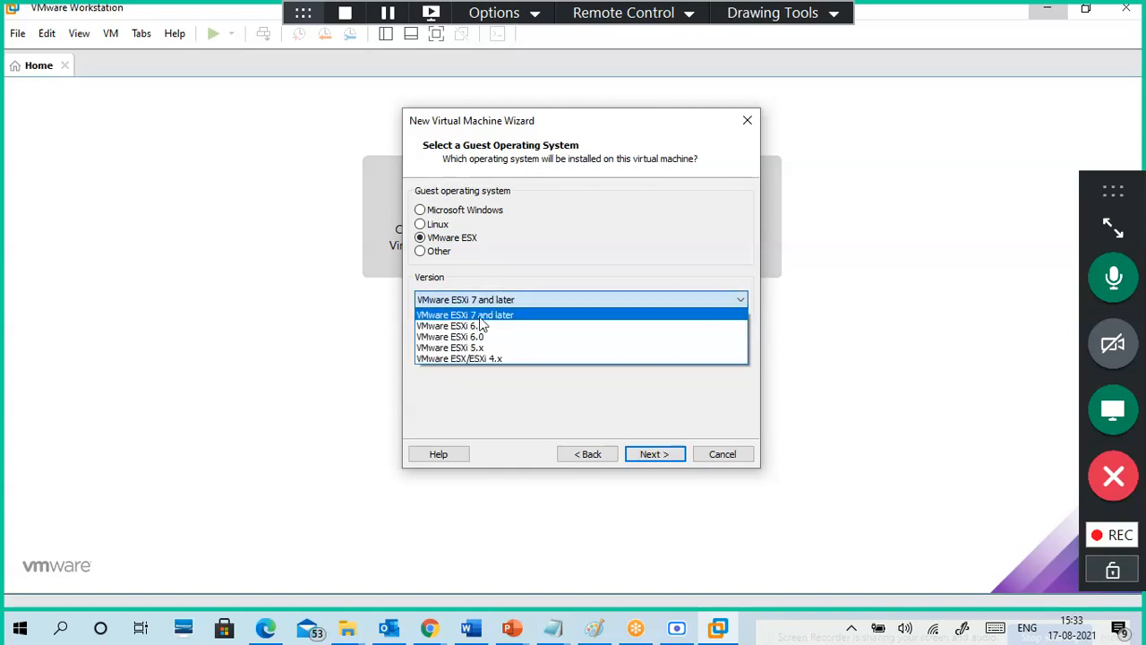
left_click(480, 317)
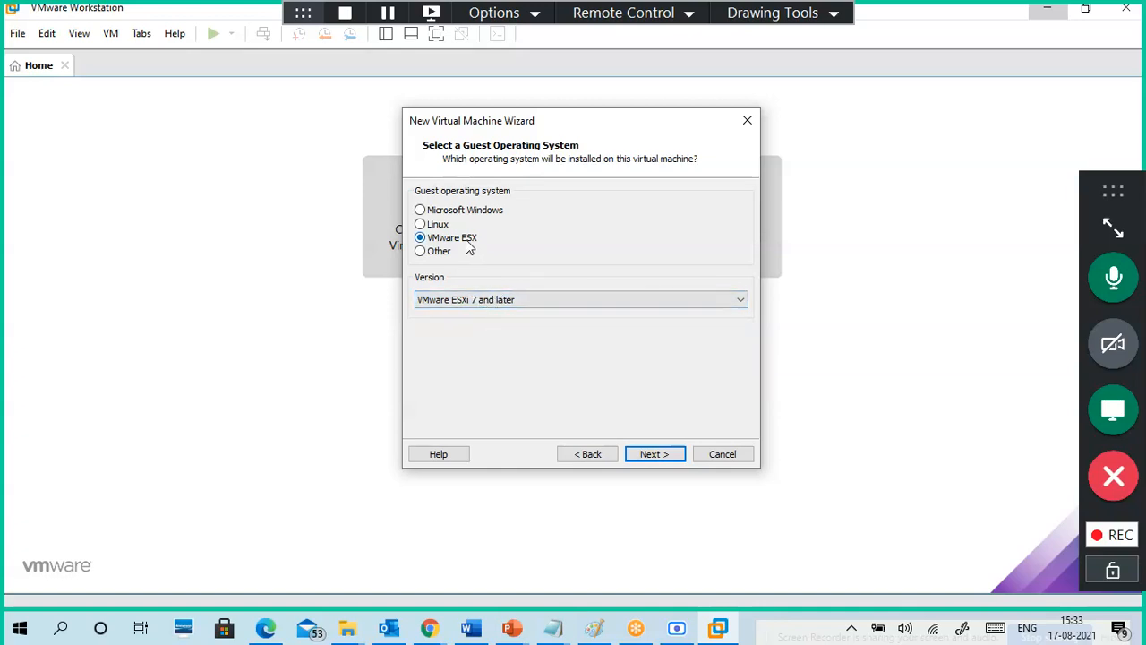
left_click(489, 300)
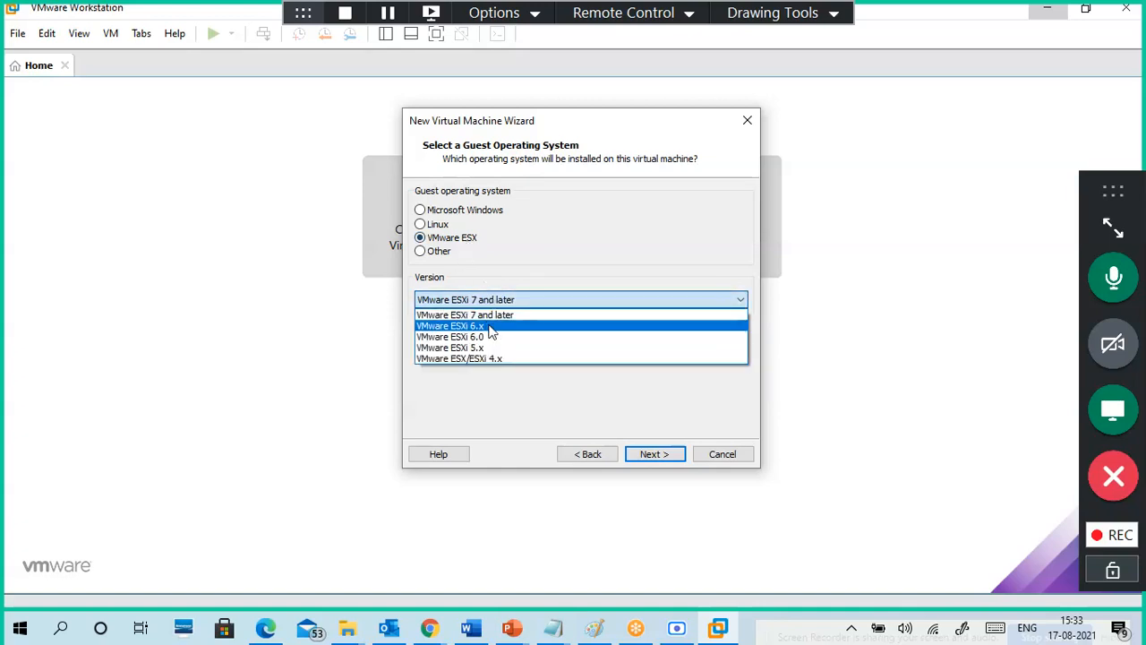
left_click(489, 336)
left_click(481, 302)
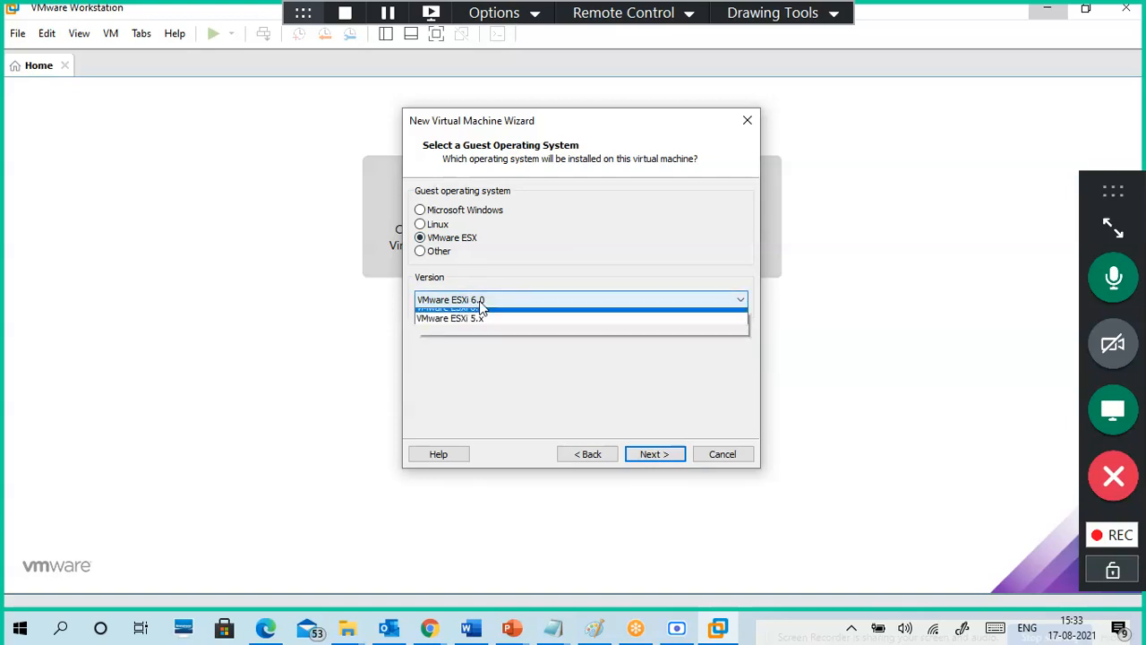
left_click(487, 326)
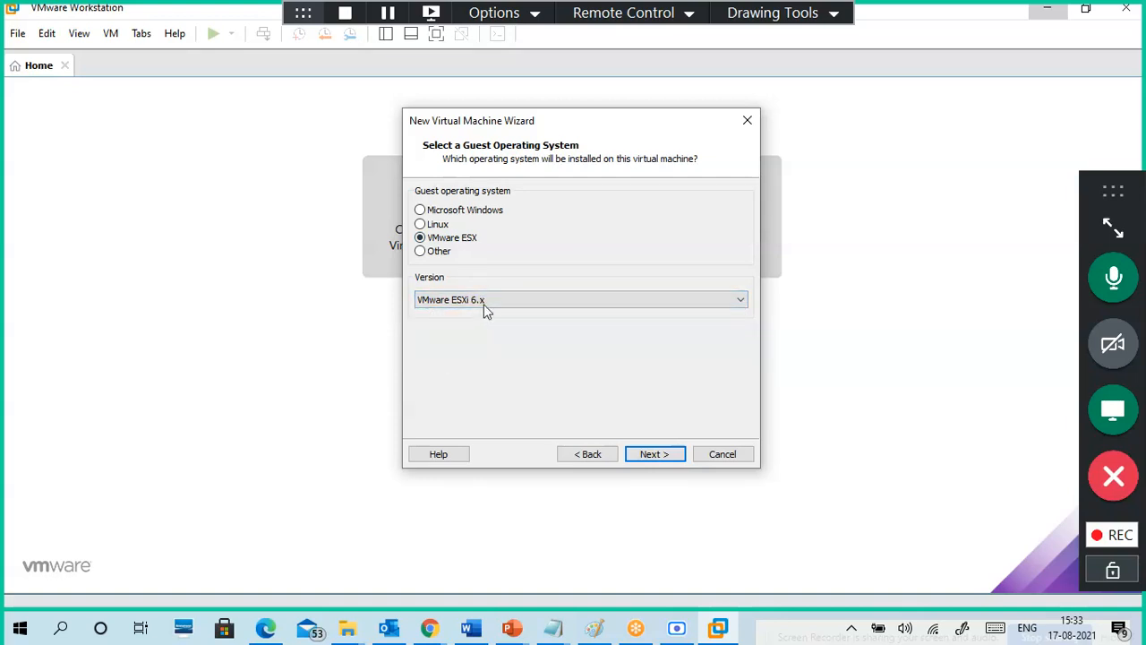
left_click(485, 308)
left_click(495, 340)
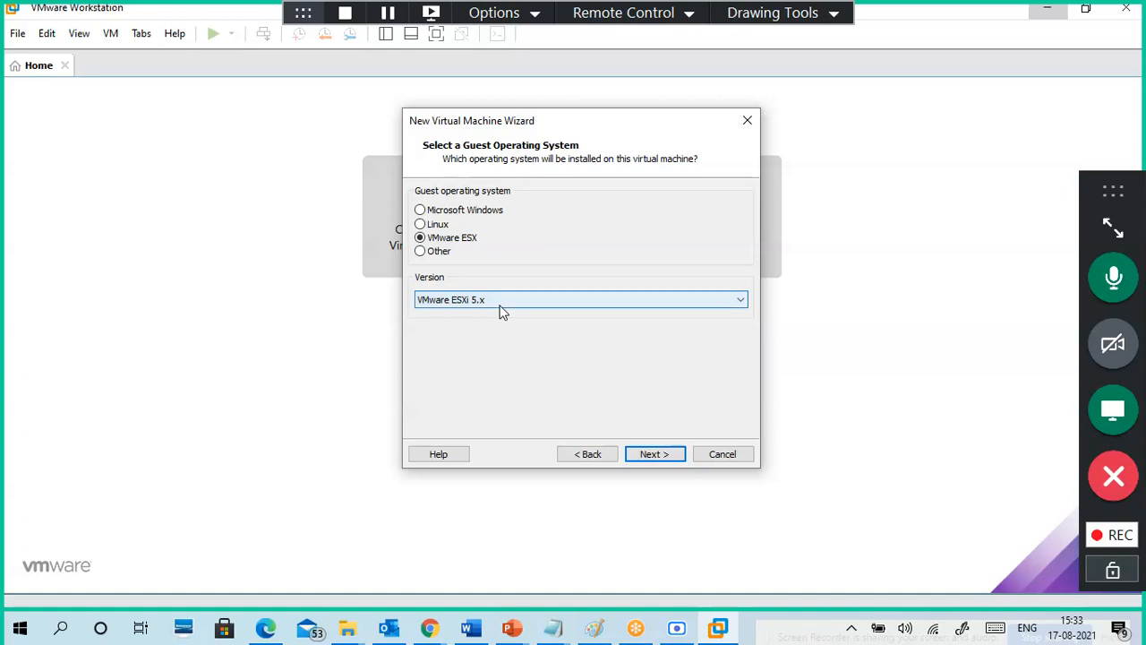
left_click(501, 309)
left_click(507, 355)
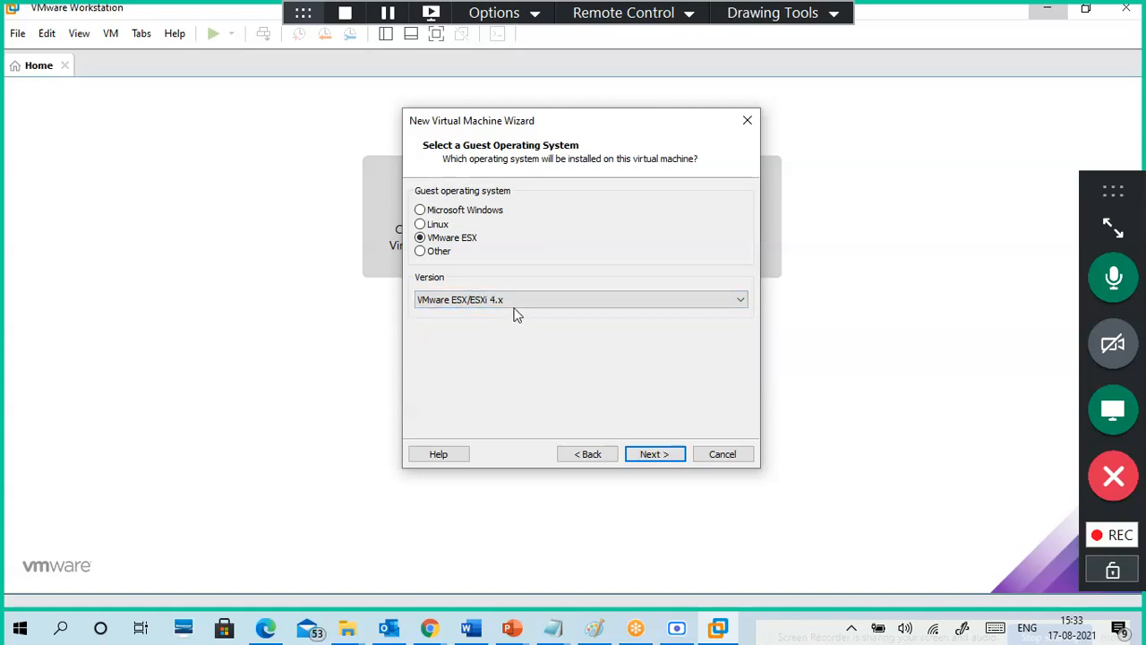
left_click(515, 314)
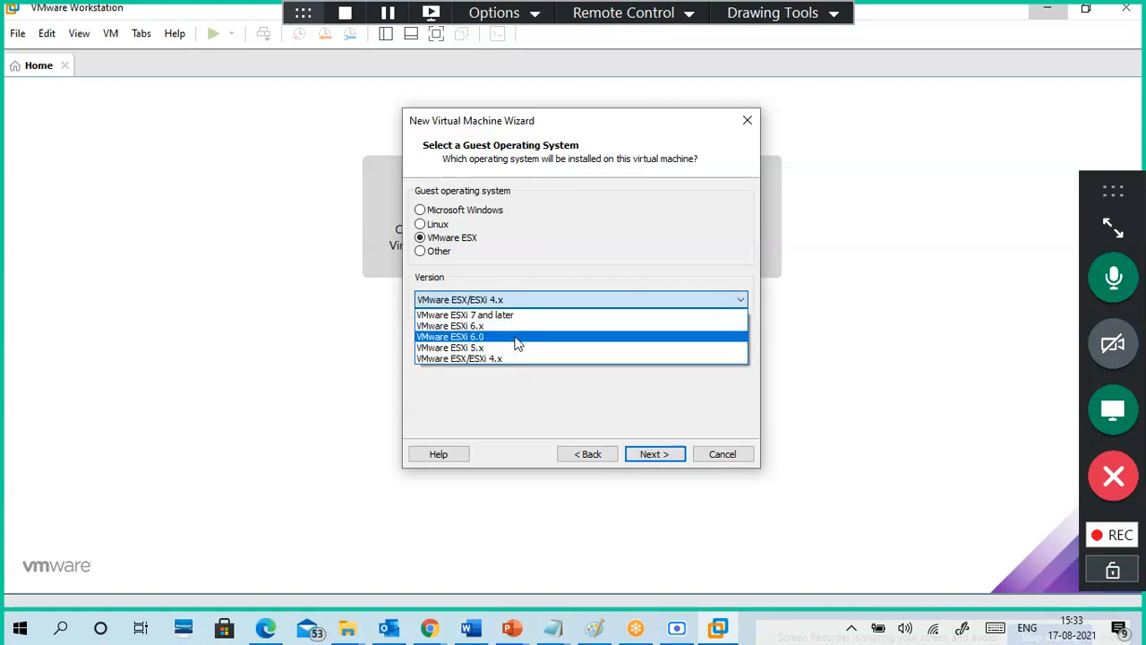
left_click(498, 315)
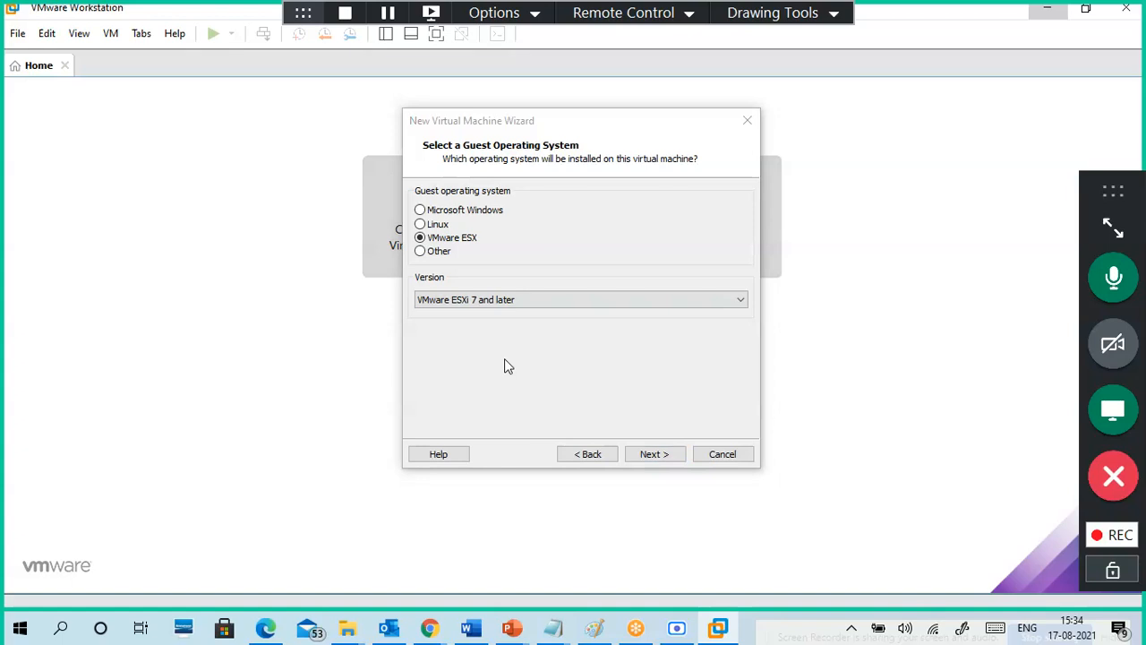
Step: Launch Magnifier from Windows search
key("super")
type("ma")
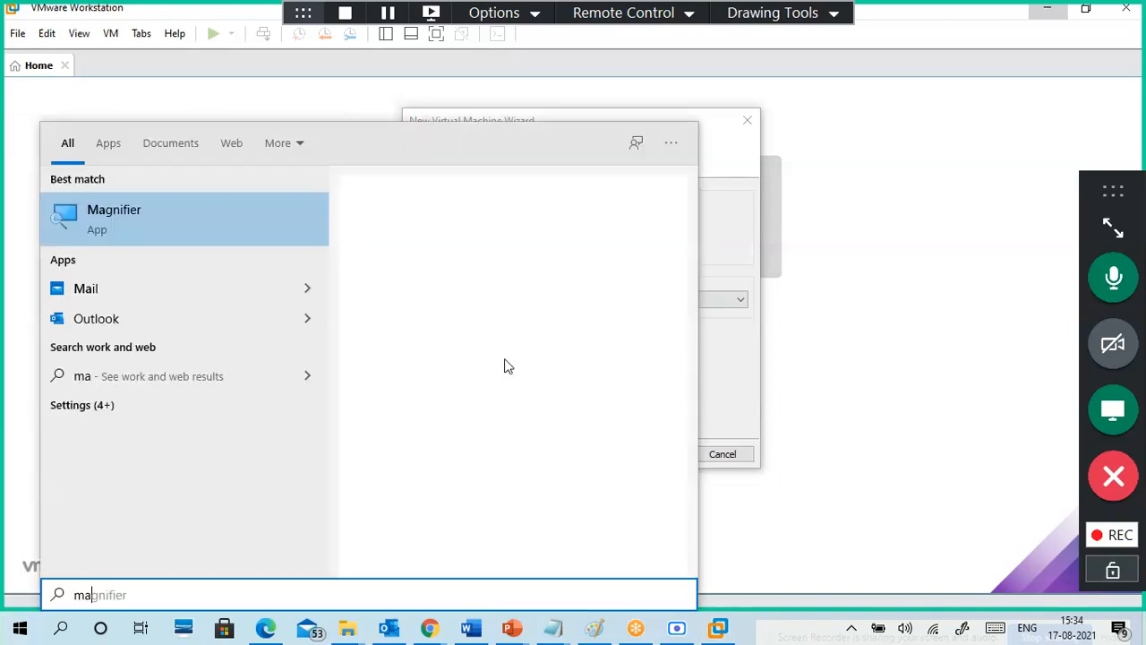
left_click(286, 224)
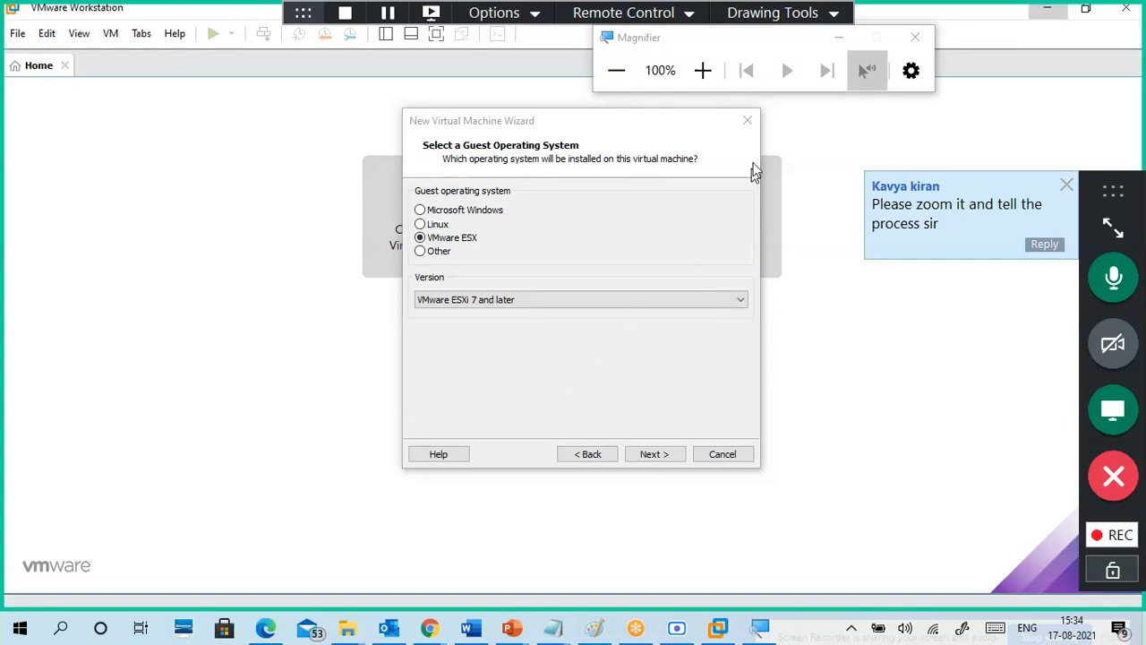
Step: Try 125% and 150% zoom, return to 100%, and move Magnifier to the top left
left_click(705, 74)
left_click(705, 74)
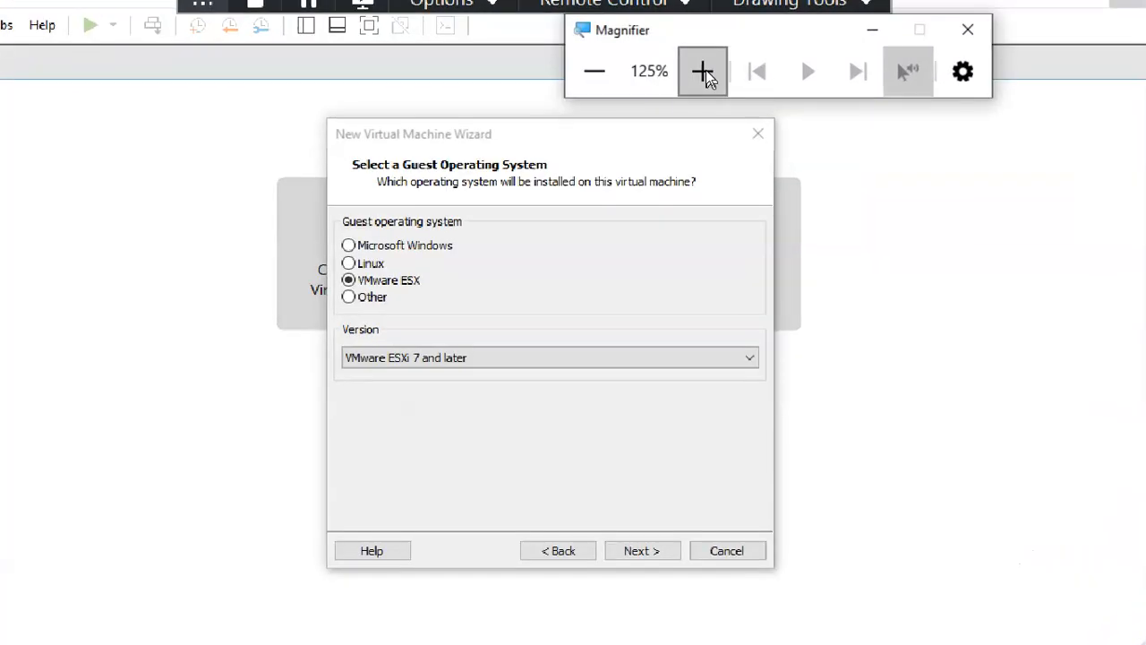
left_click(705, 73)
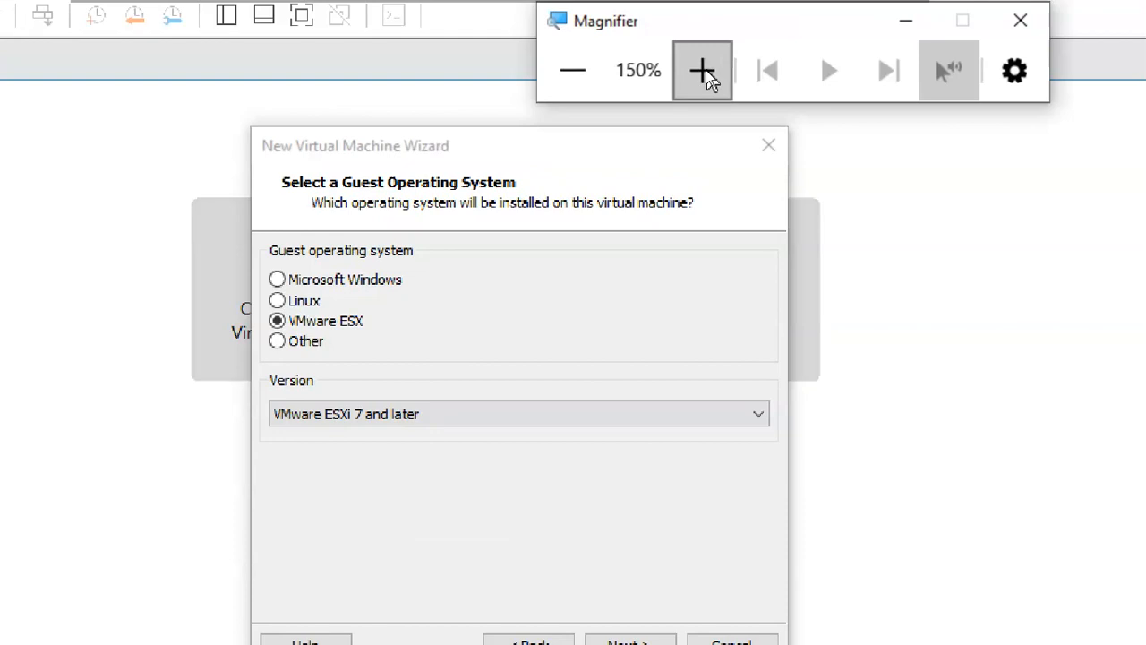
left_click(578, 79)
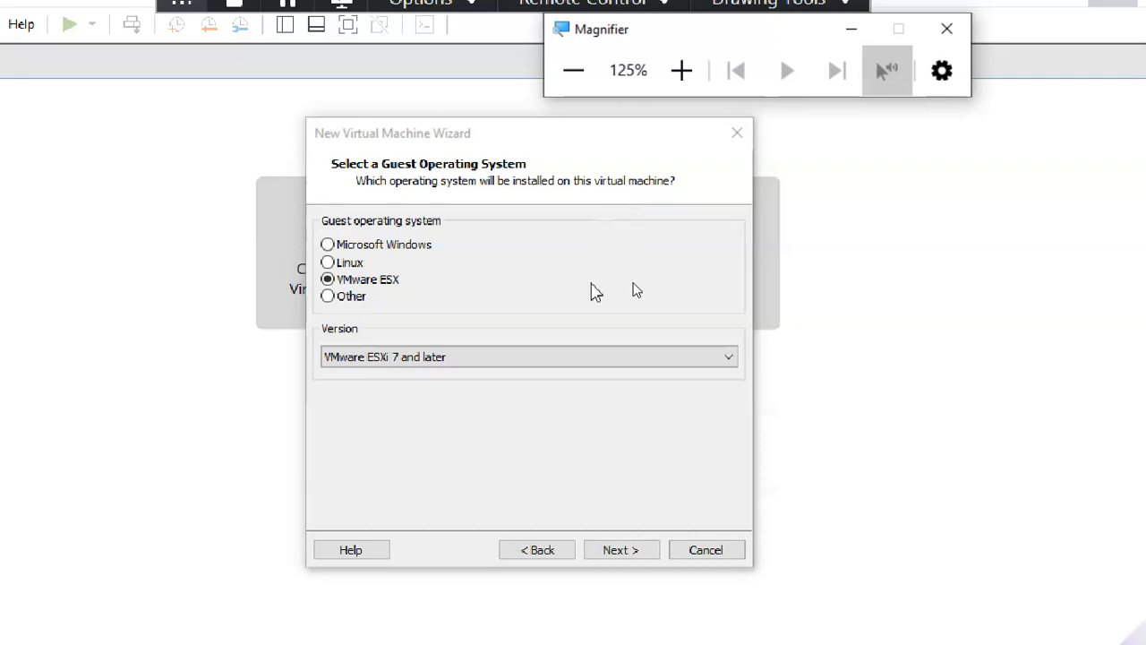
left_click(682, 69)
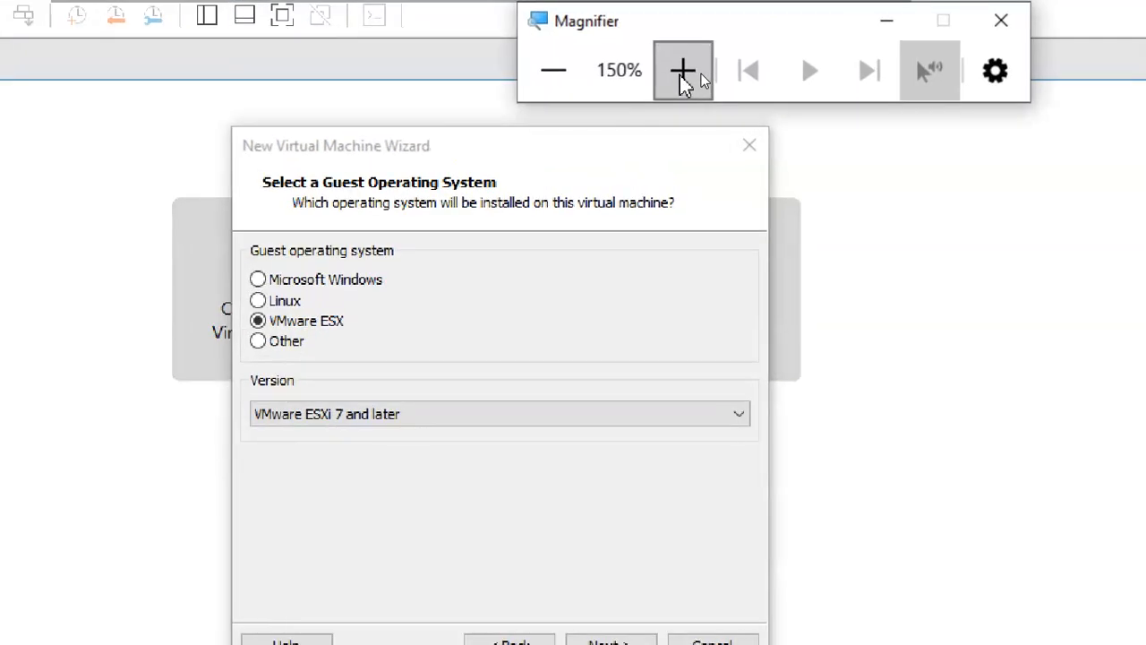
left_click(554, 71)
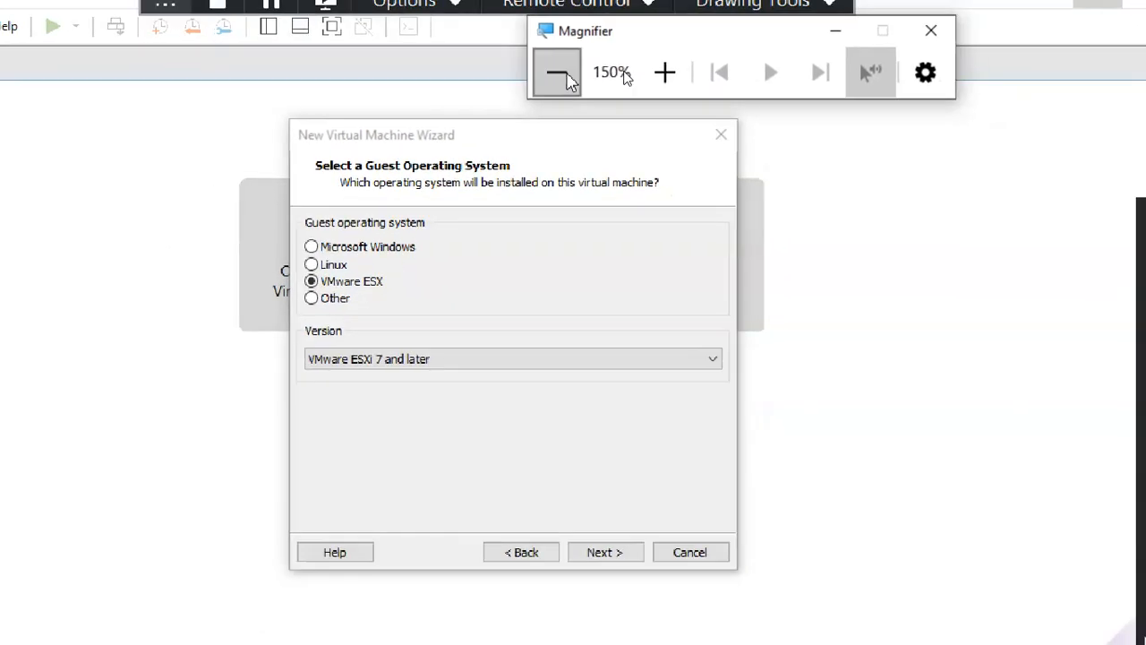
left_click(553, 71)
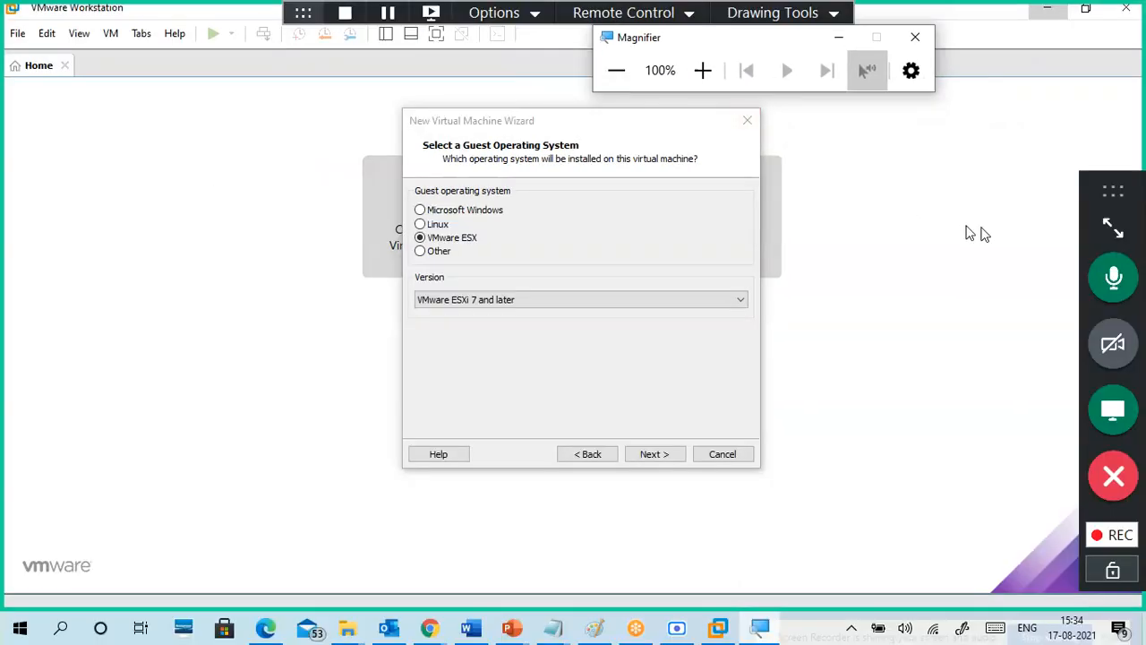
left_click(1113, 226)
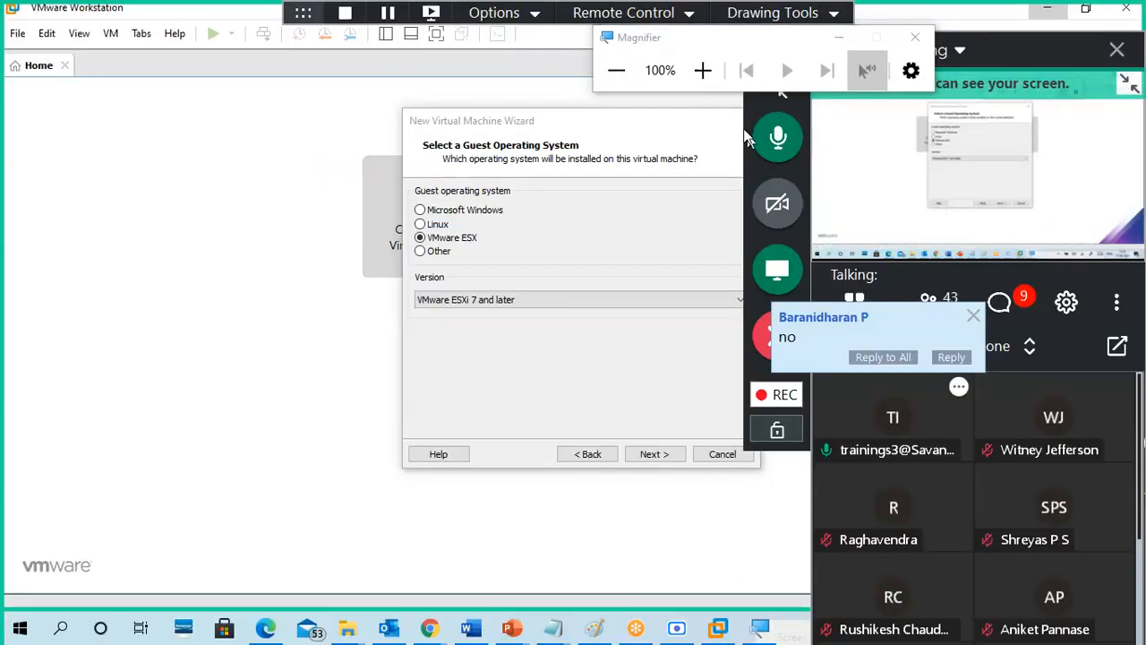
left_click(700, 72)
left_click(704, 72)
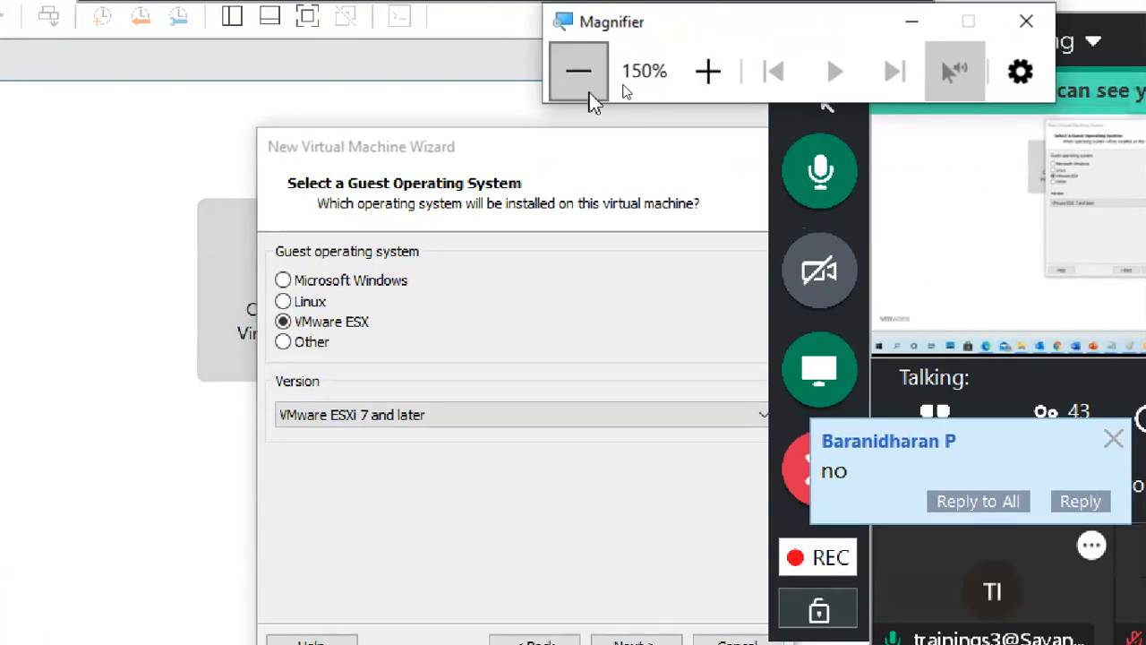
left_click(578, 71)
left_click(578, 71)
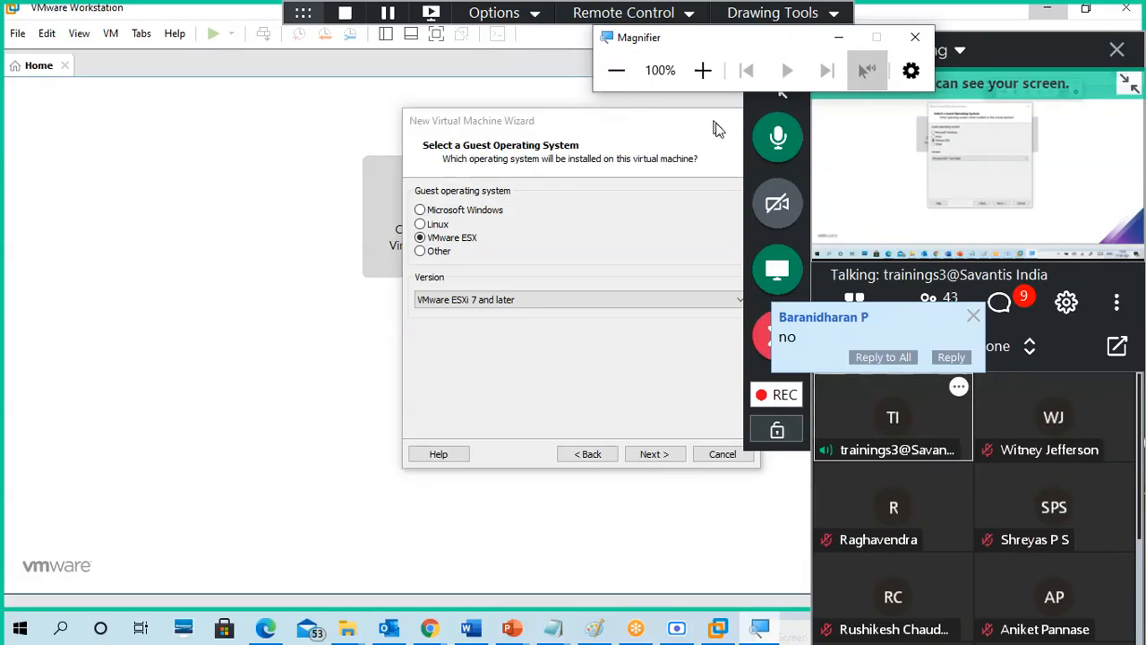
left_click_drag(762, 38, 245, 56)
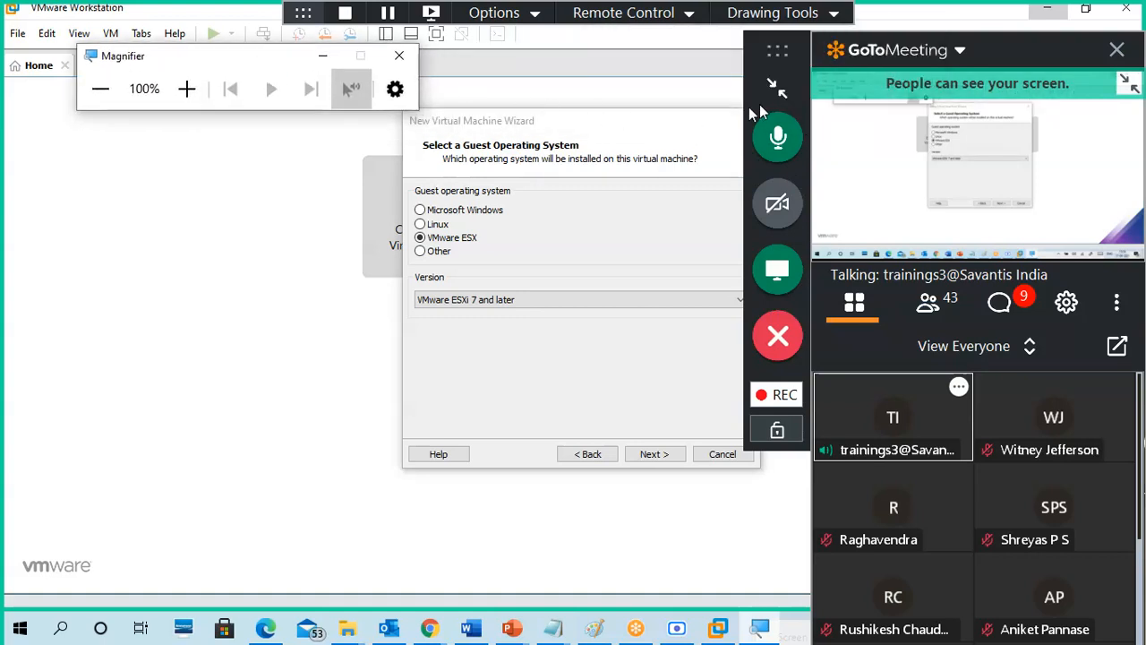
left_click(775, 88)
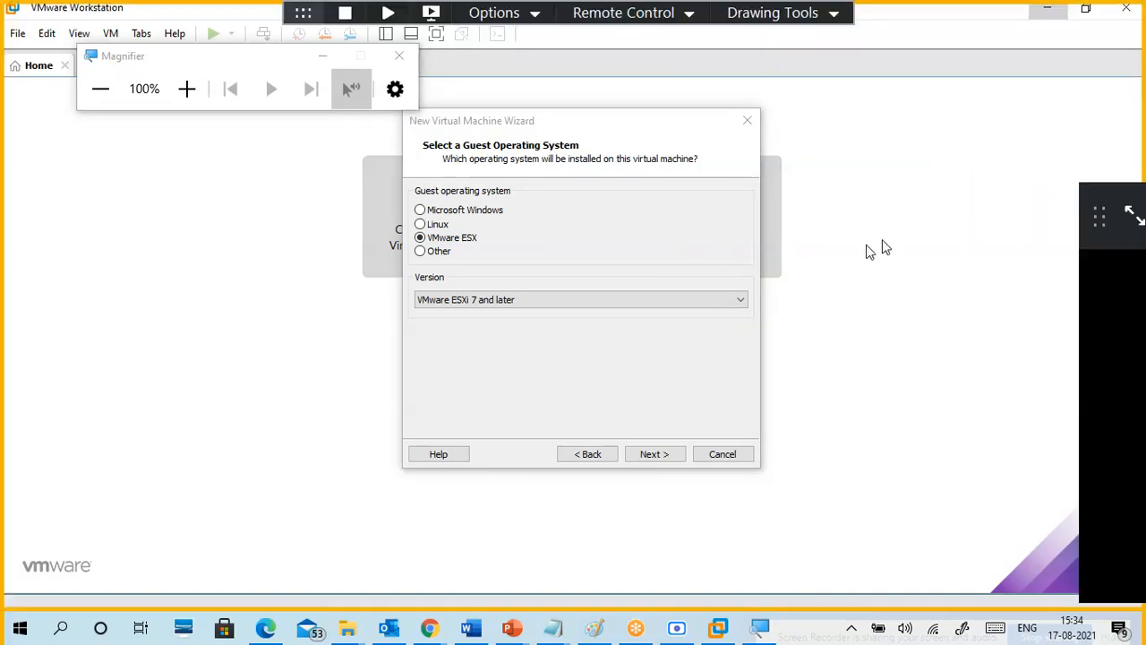
left_click(591, 384)
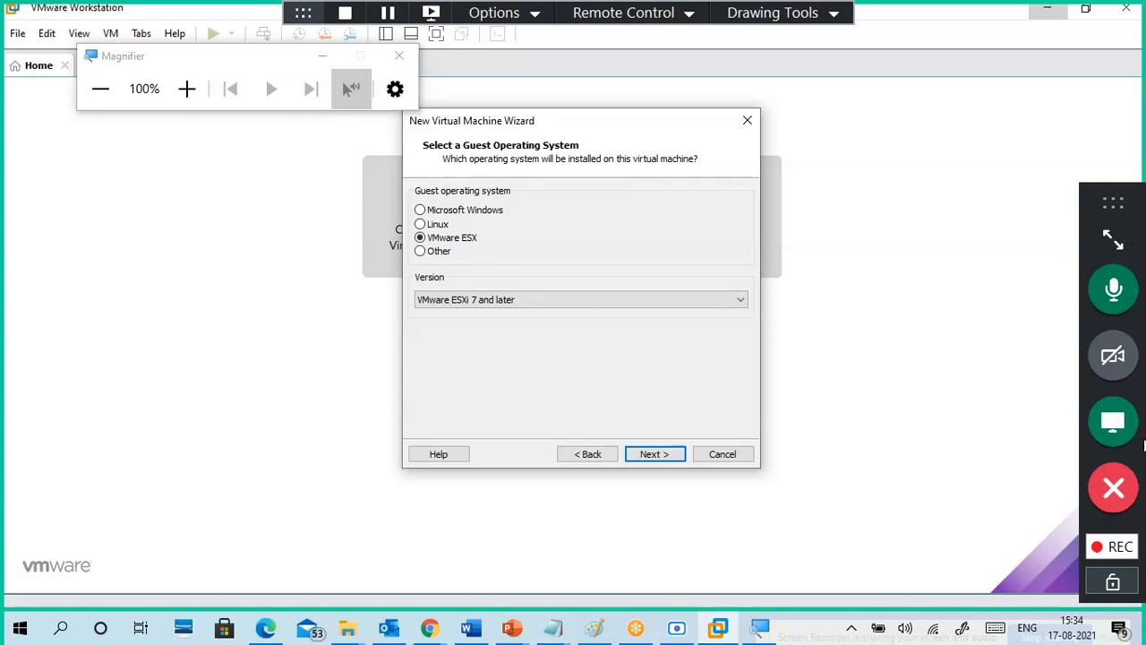
left_click(517, 17)
mouse_move(528, 40)
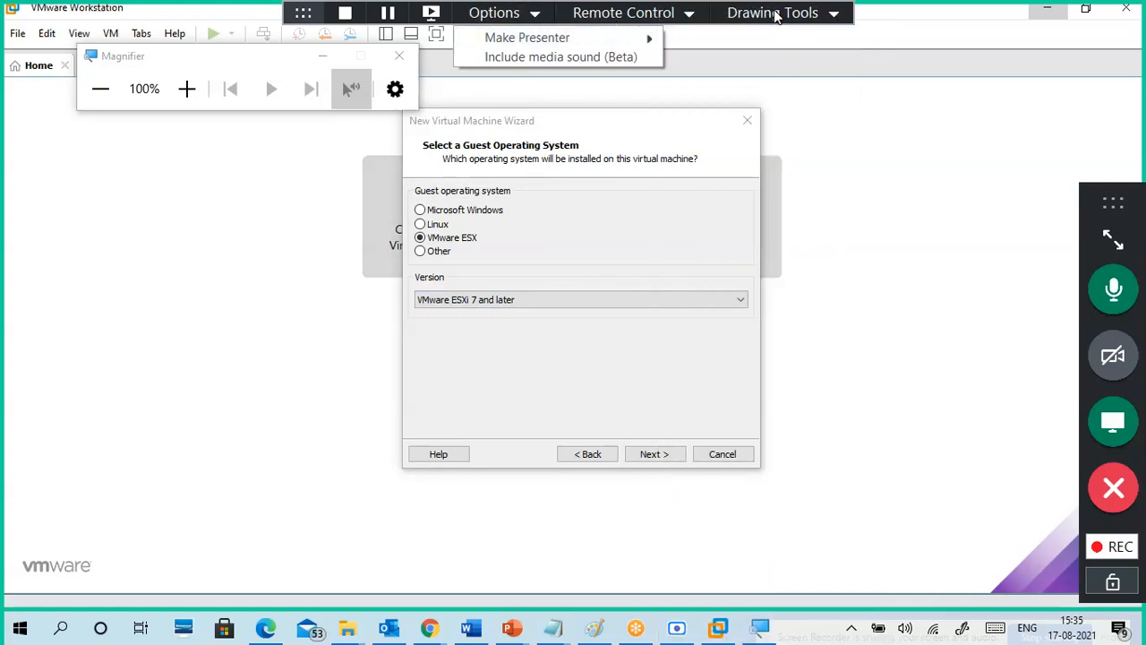
left_click(632, 19)
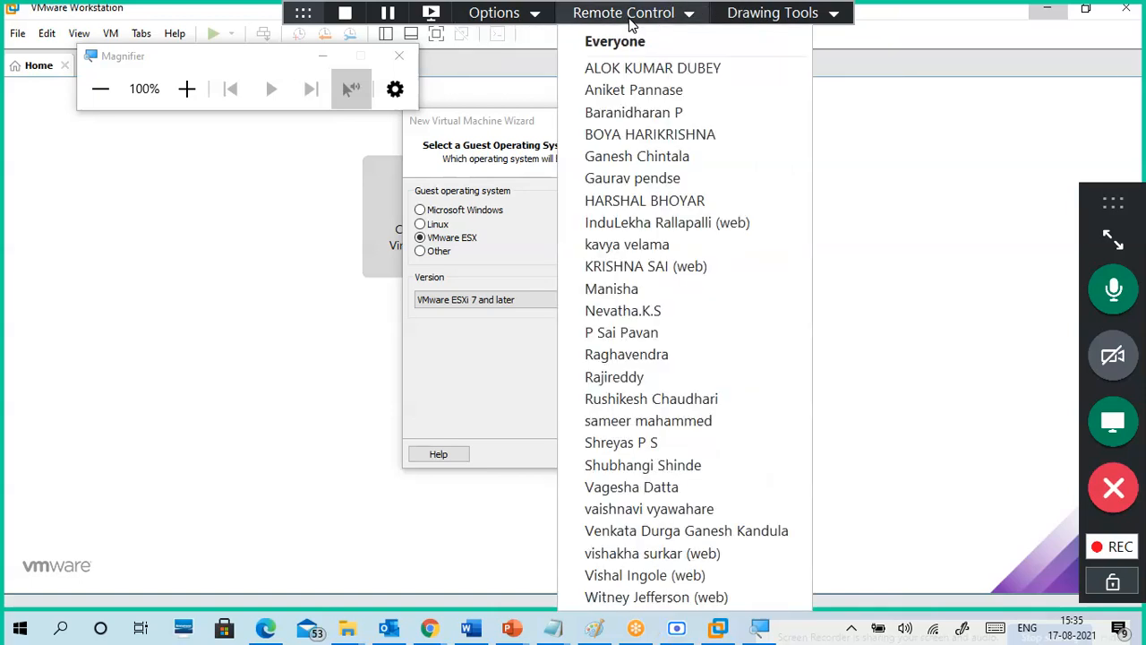
left_click(298, 16)
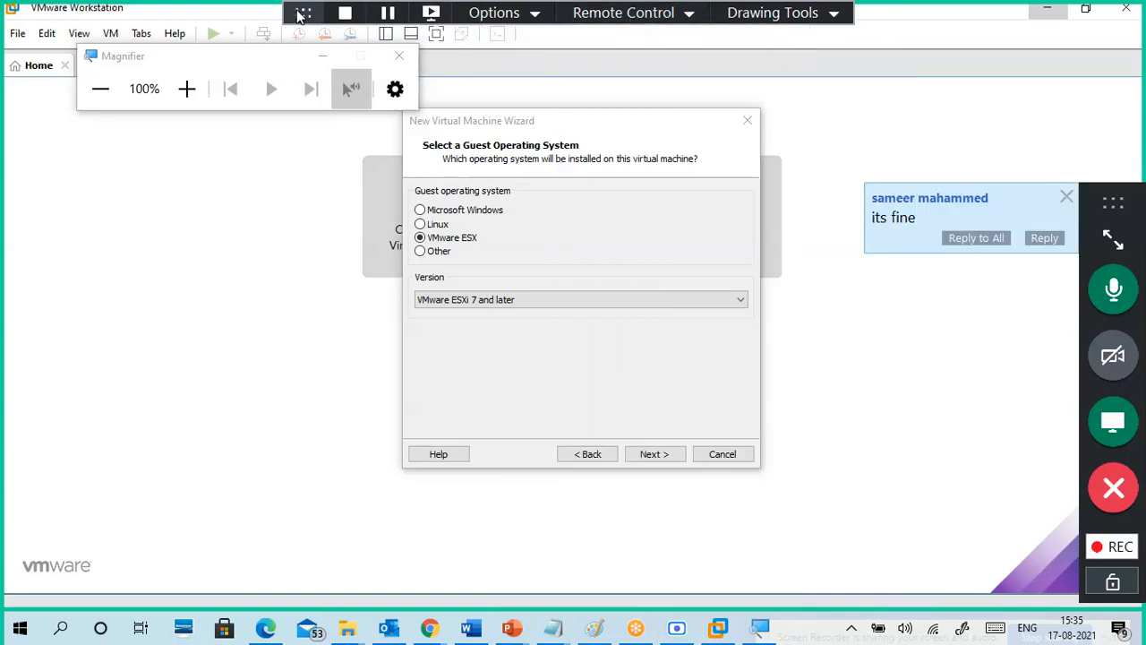
left_click(550, 151)
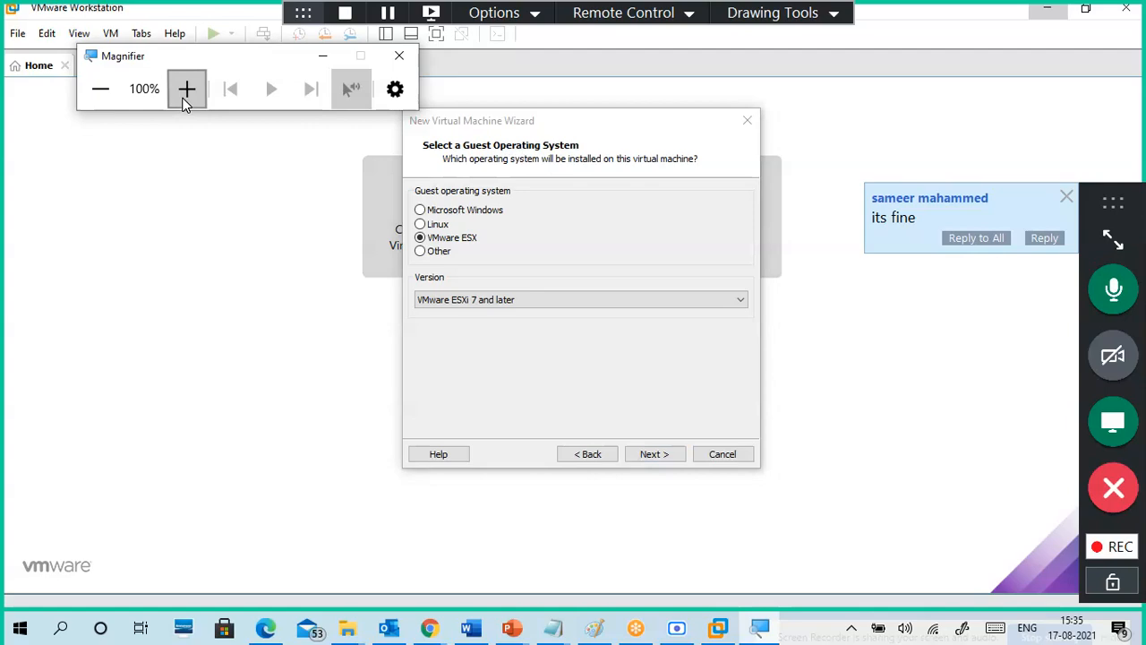
left_click(186, 92)
left_click(186, 92)
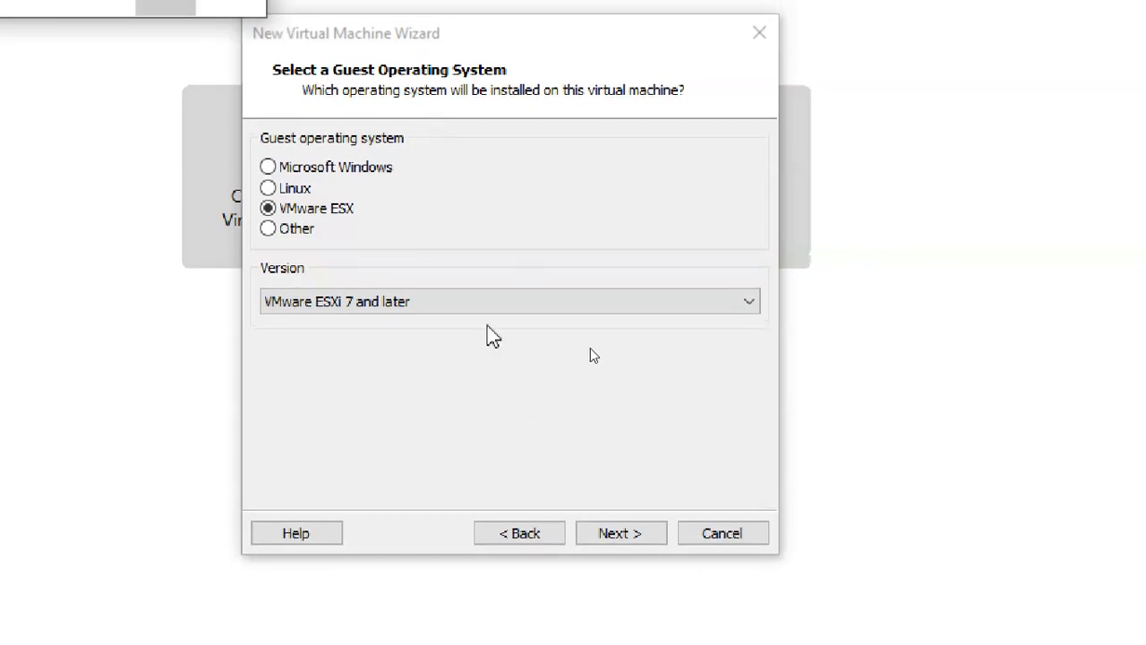
left_click(632, 394)
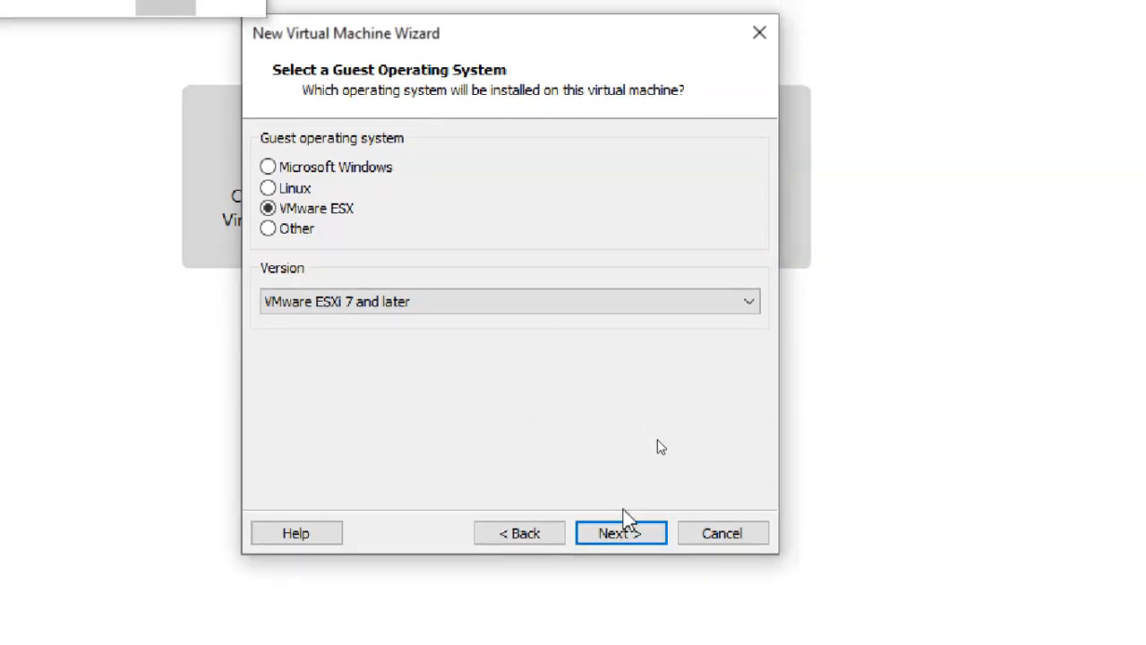
Step: Review the earlier wizard pages and keep the guest as VMware ESX, version VMware ESXi 7 and later
left_click(527, 535)
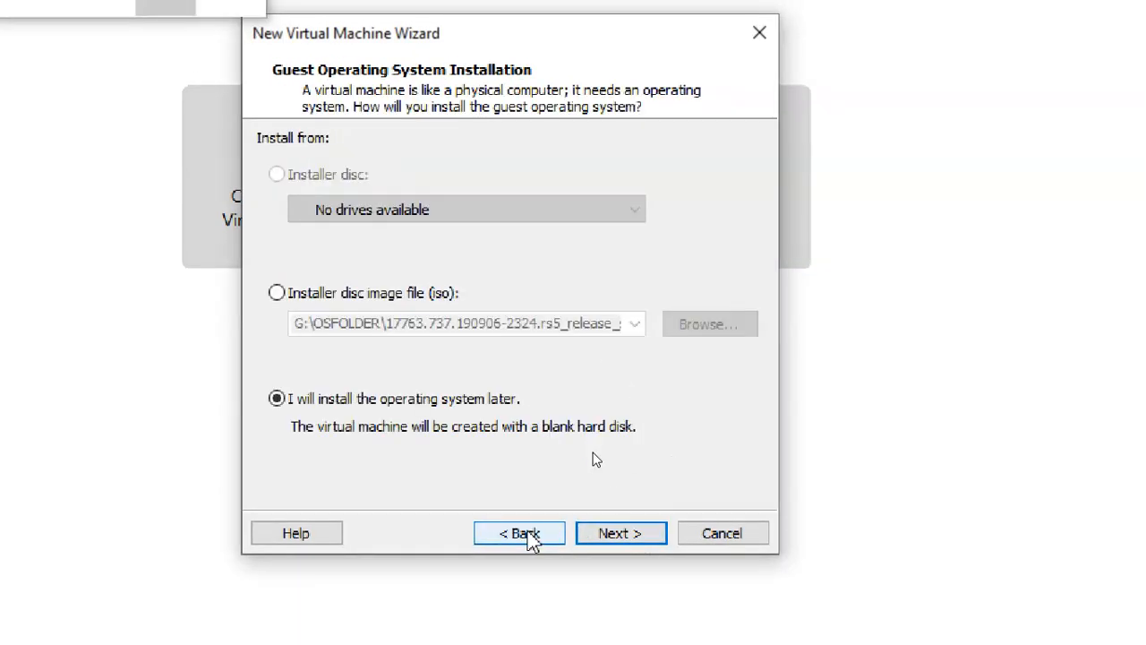
left_click(528, 536)
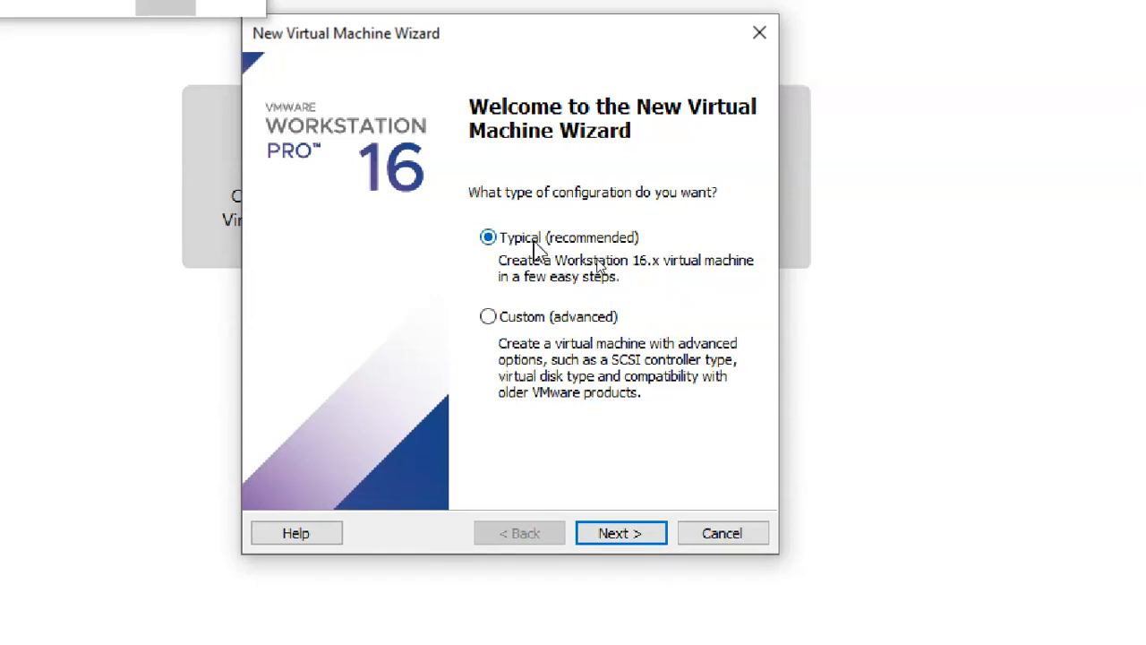
left_click(665, 538)
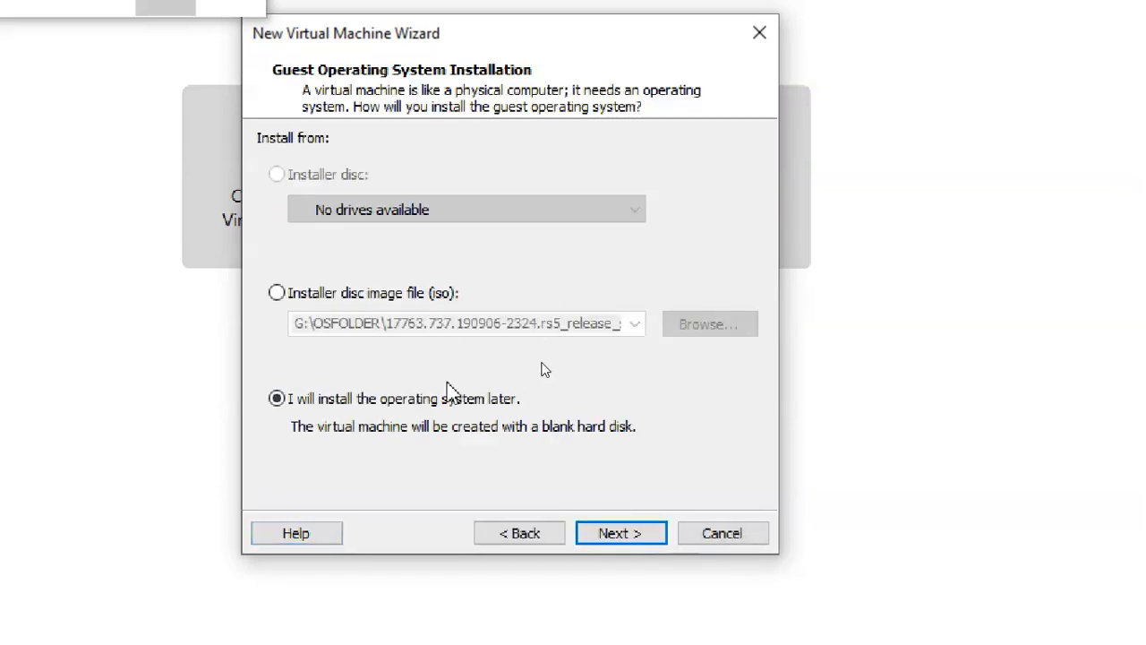
left_click(621, 533)
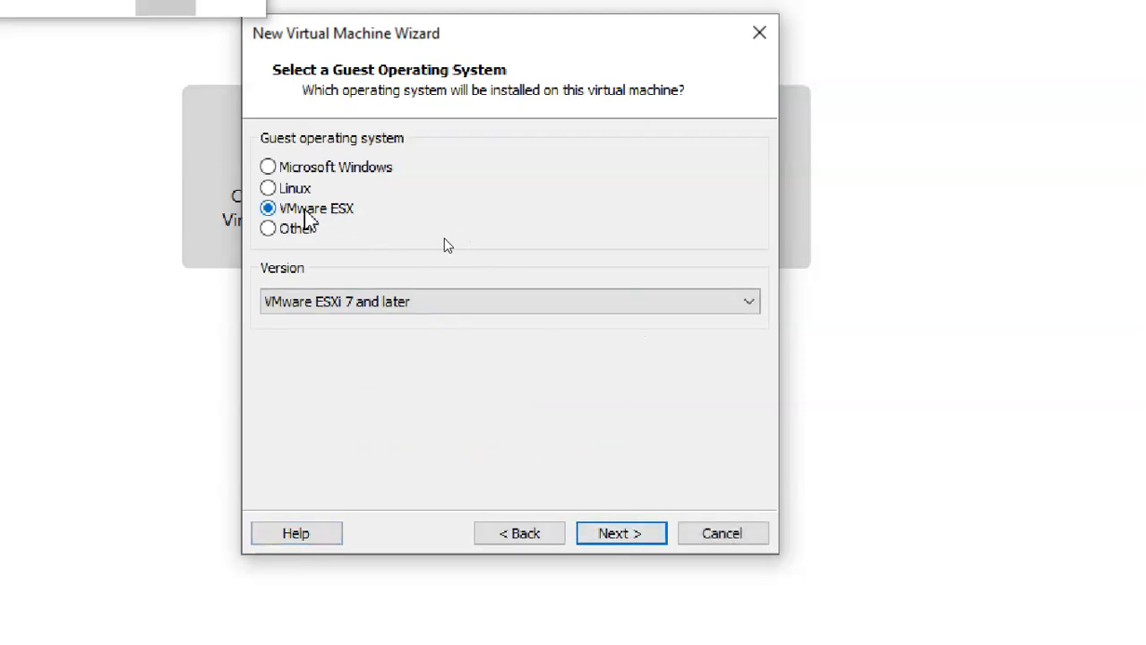
left_click(510, 309)
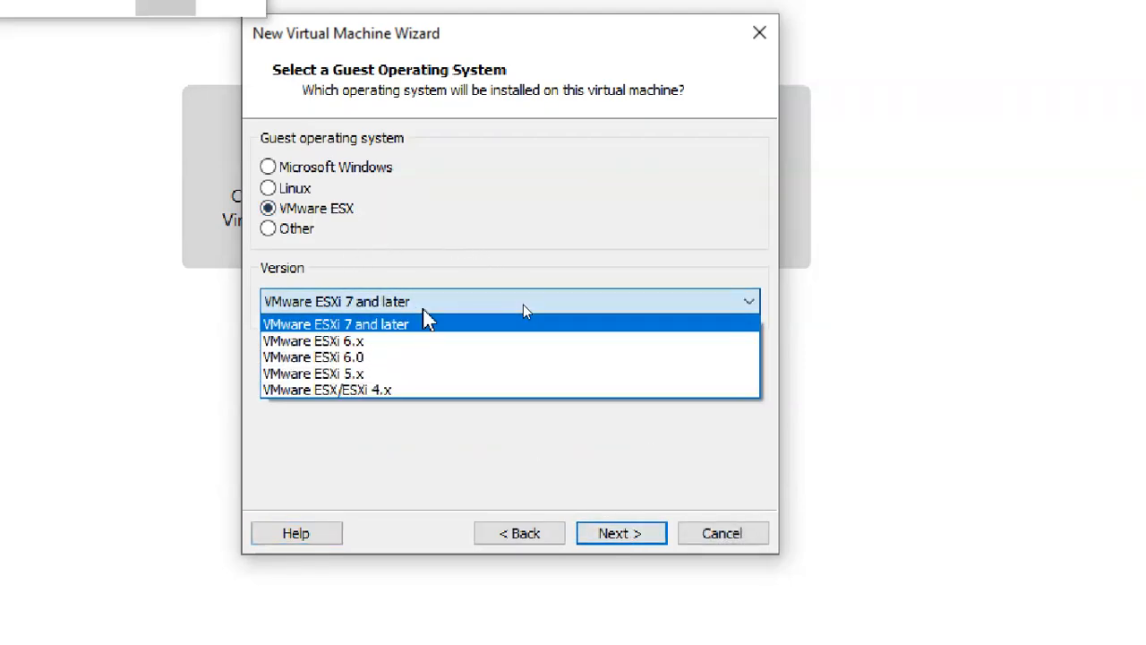
left_click(509, 322)
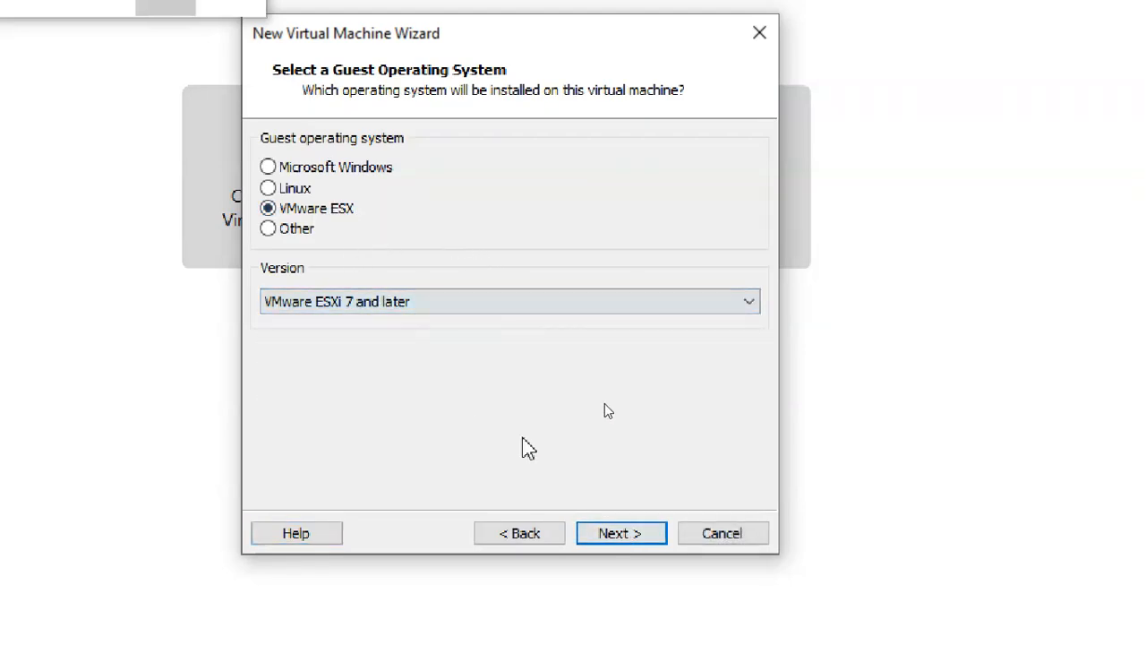
left_click(641, 540)
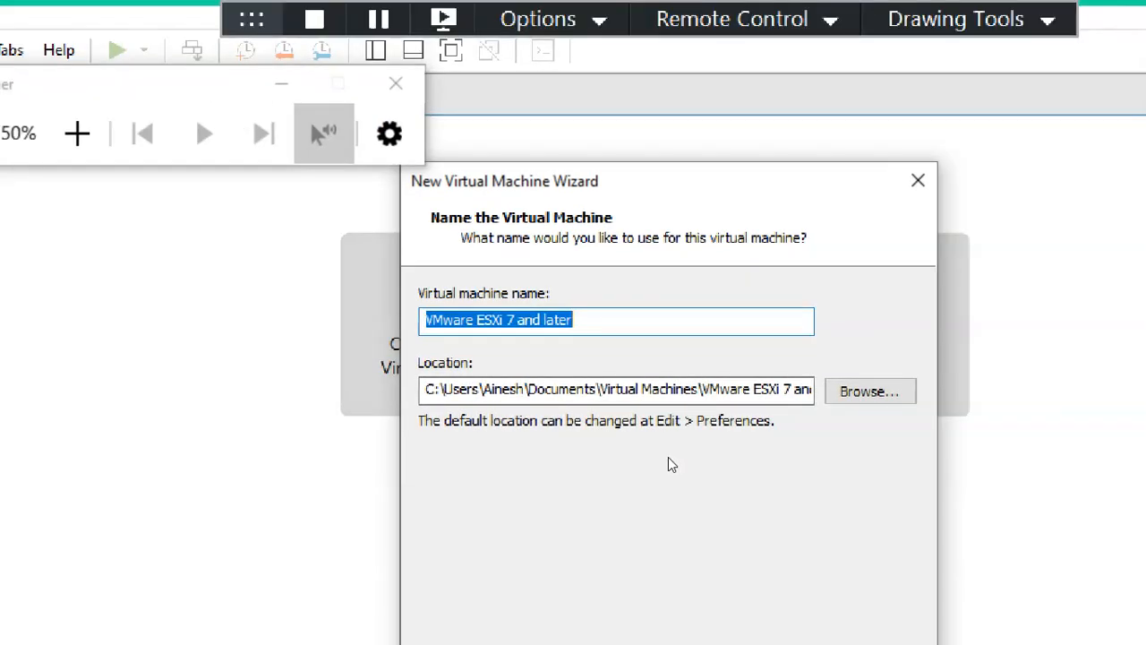
Step: Replace the default virtual machine name with CTS7-vSphere1
left_click(592, 320)
left_click_drag(592, 320, 408, 324)
type("v")
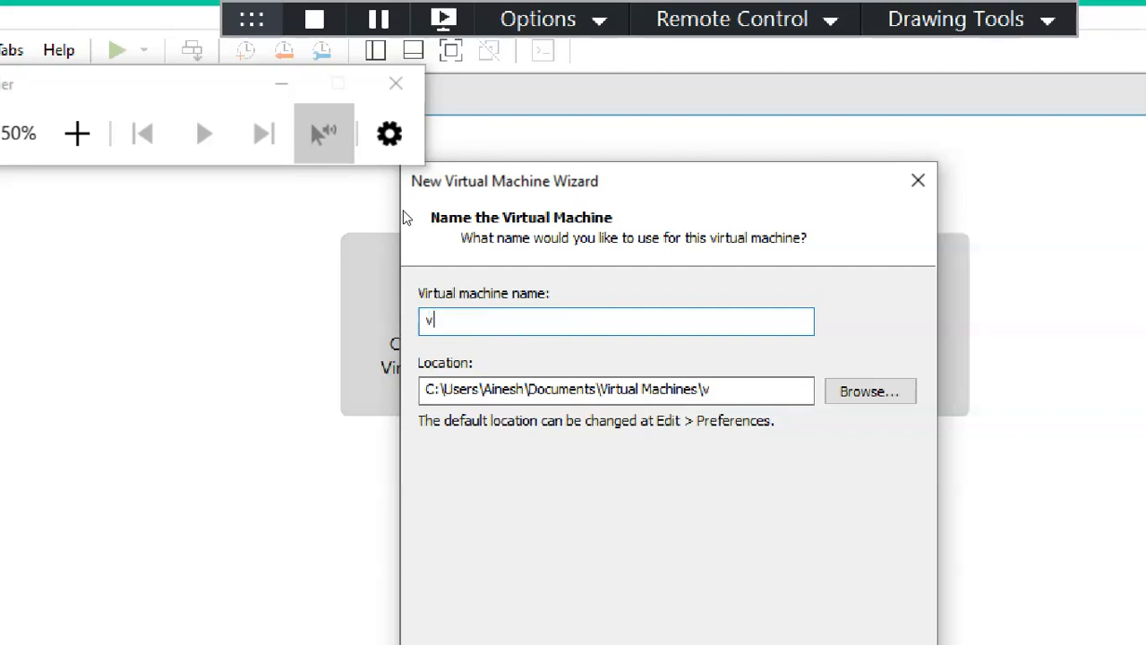
type("Sp")
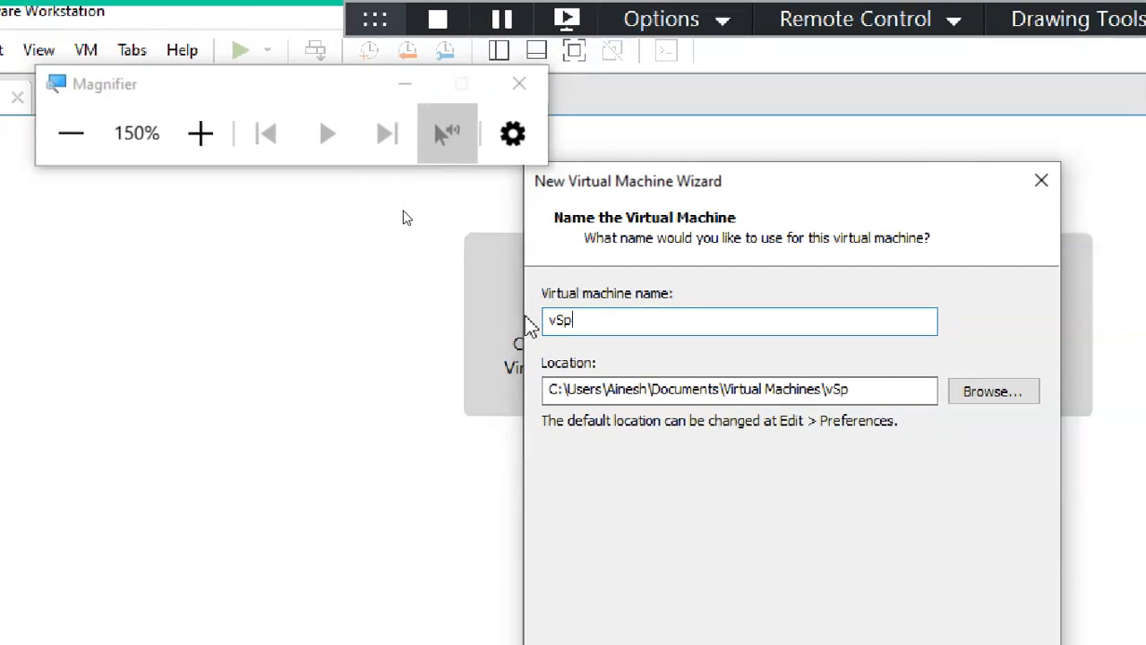
key("BackSpace")
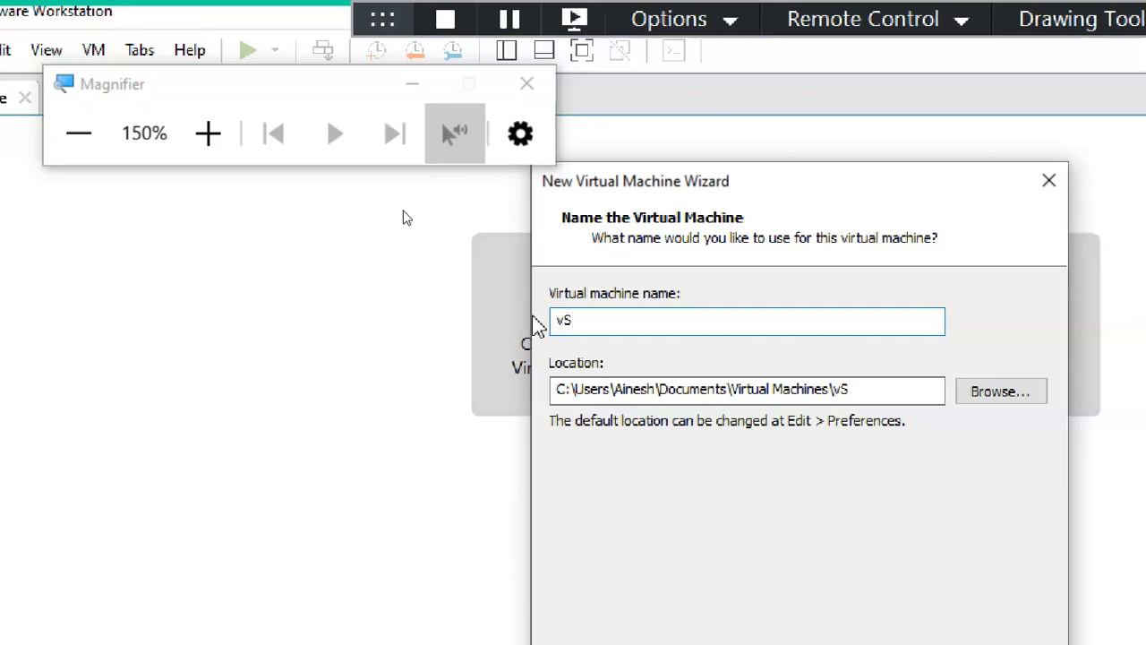
type("phere")
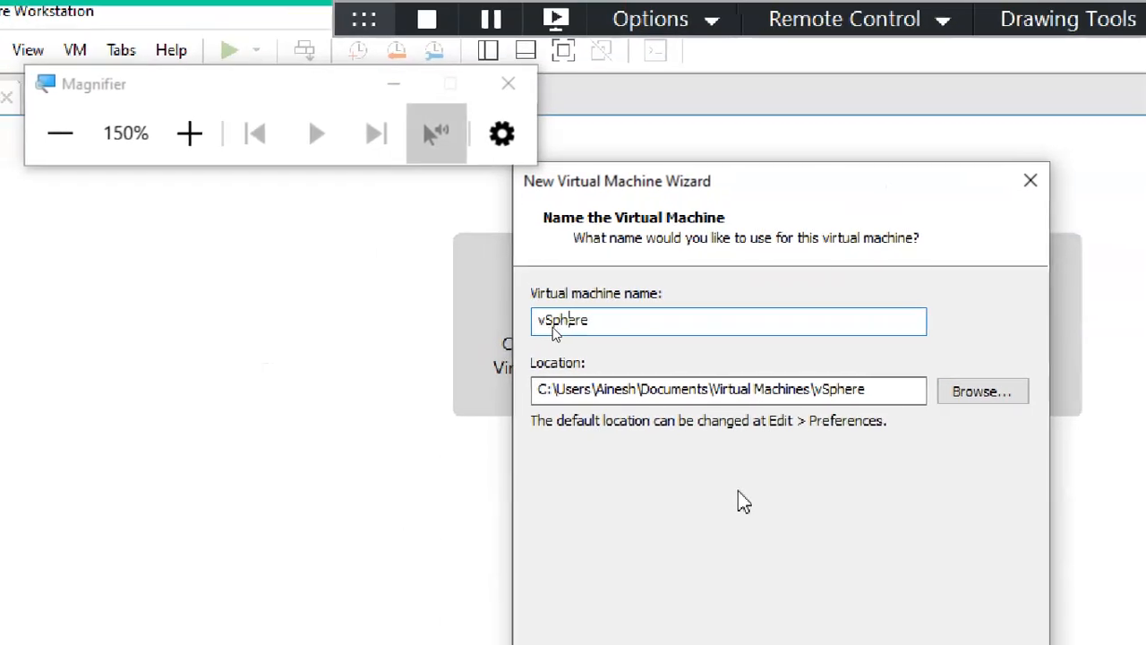
type("CTS")
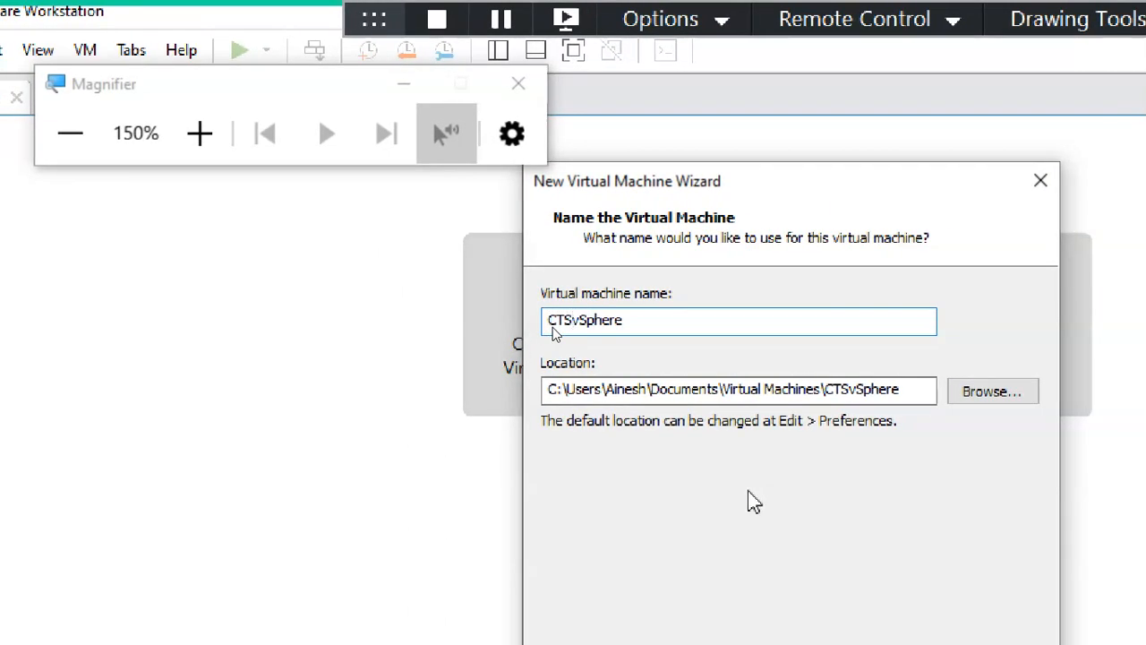
type("7-")
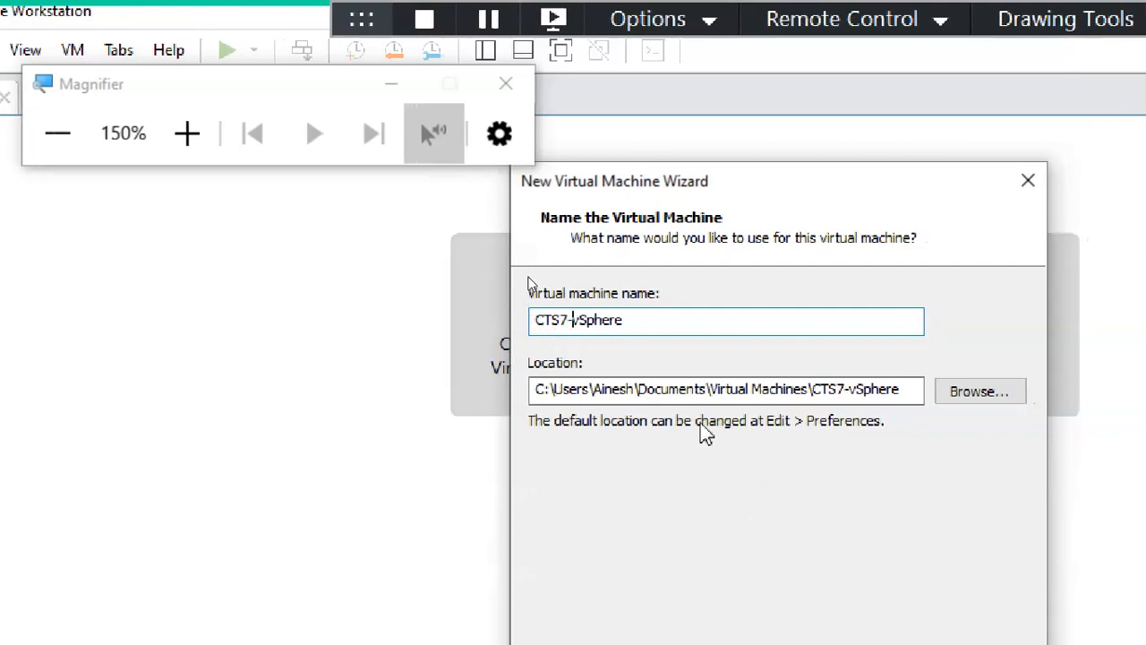
left_click(667, 328)
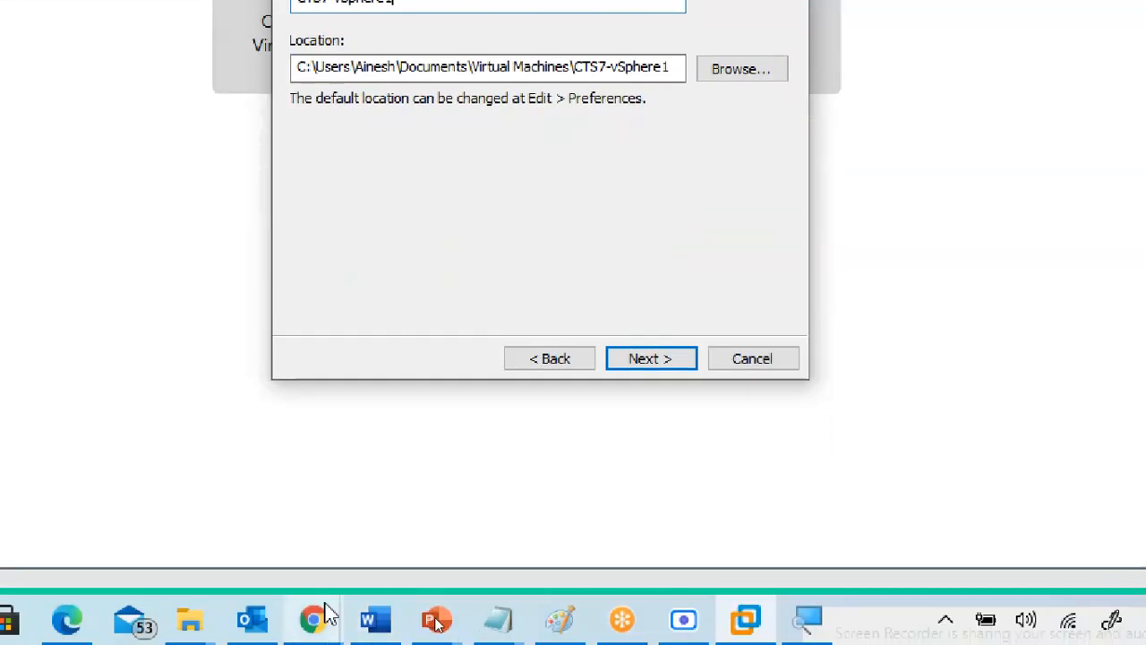
Step: Navigate File Explorer to the CTS7 2021 folder on VM DRIVE (H:) and copy the path H:\CTS7 2021
mouse_move(200, 618)
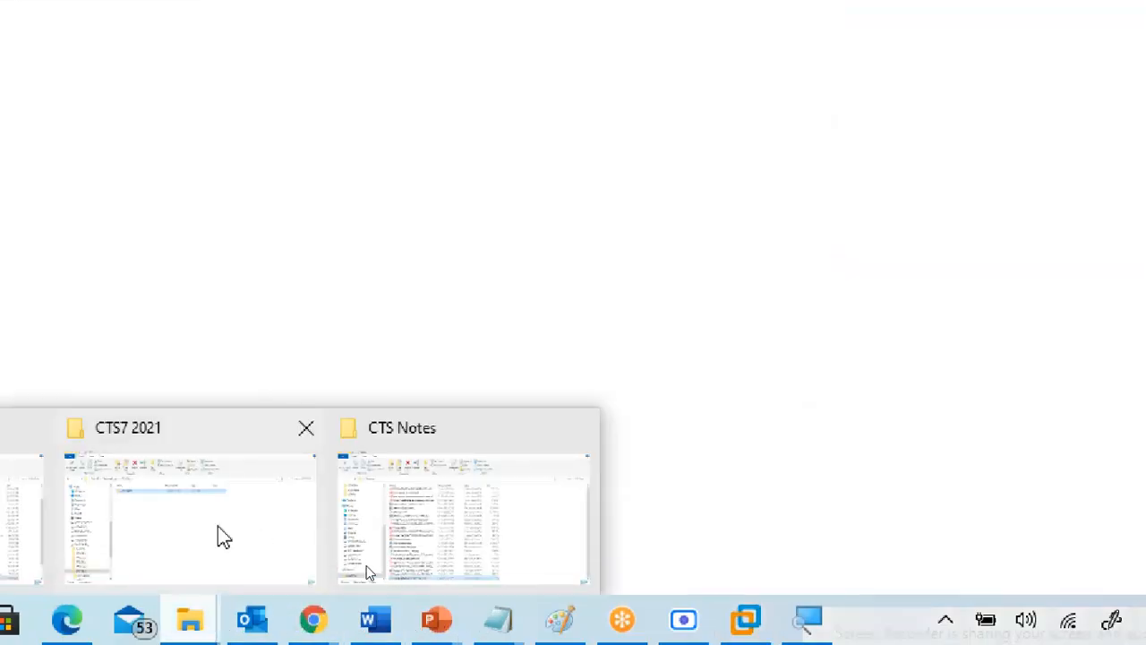
left_click(222, 535)
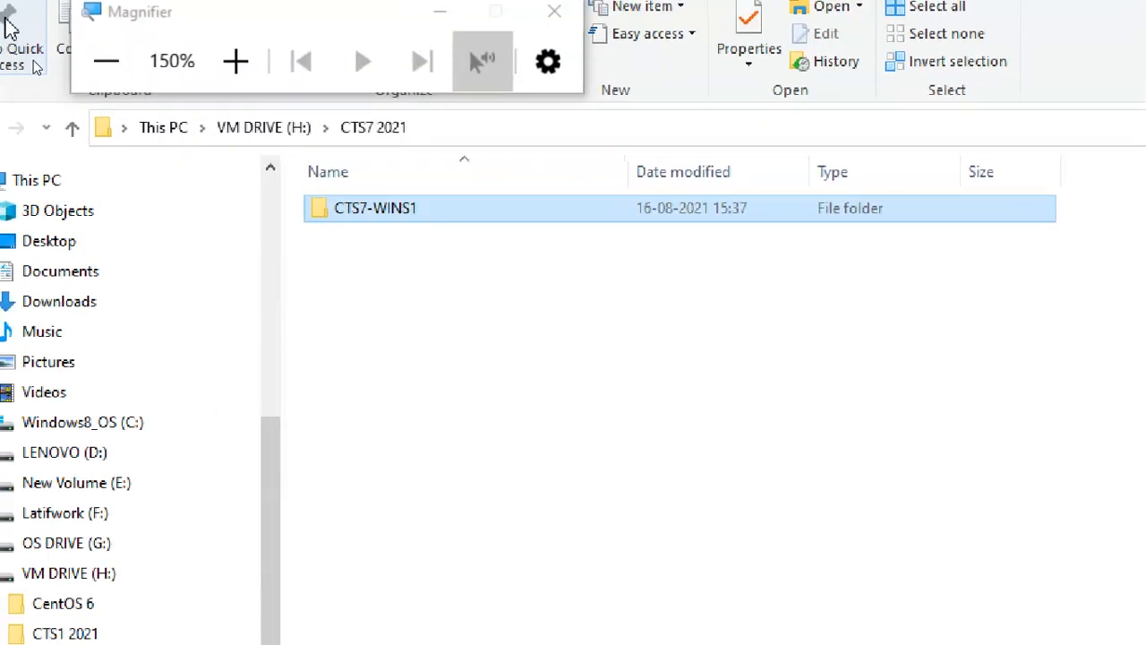
left_click(266, 133)
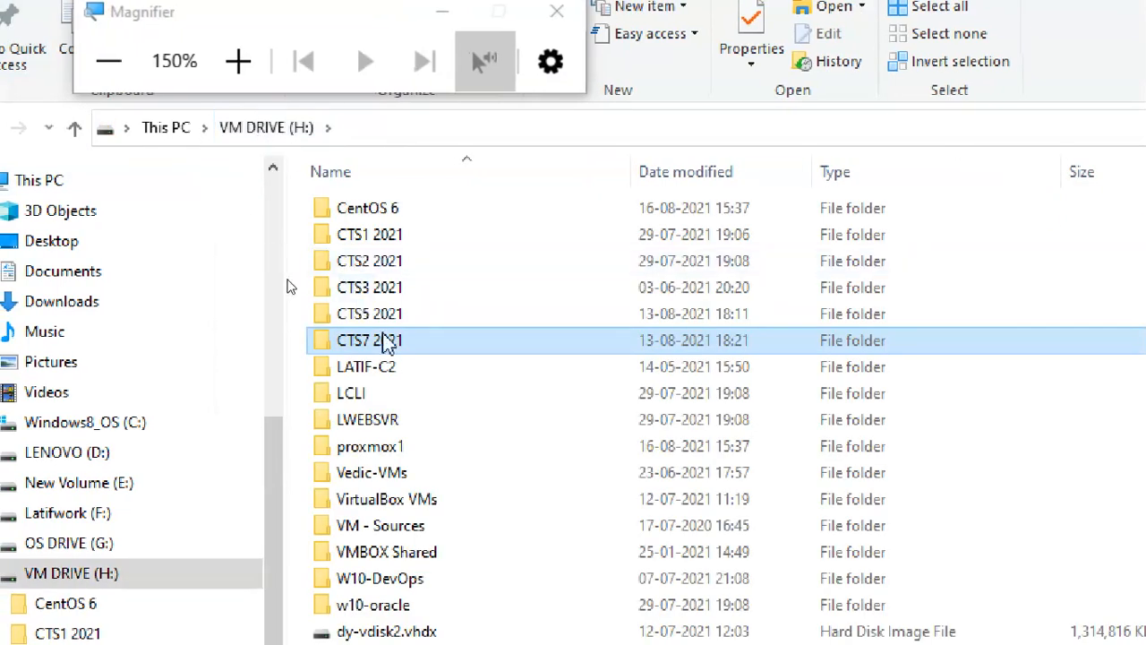
double_click(389, 348)
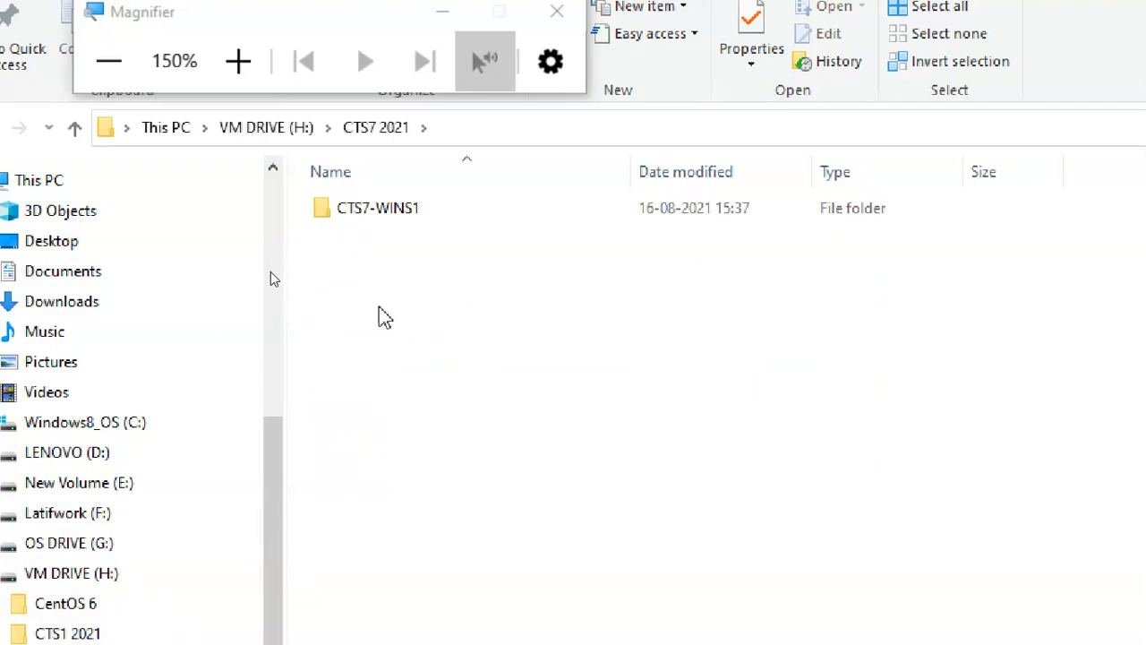
left_click(460, 133)
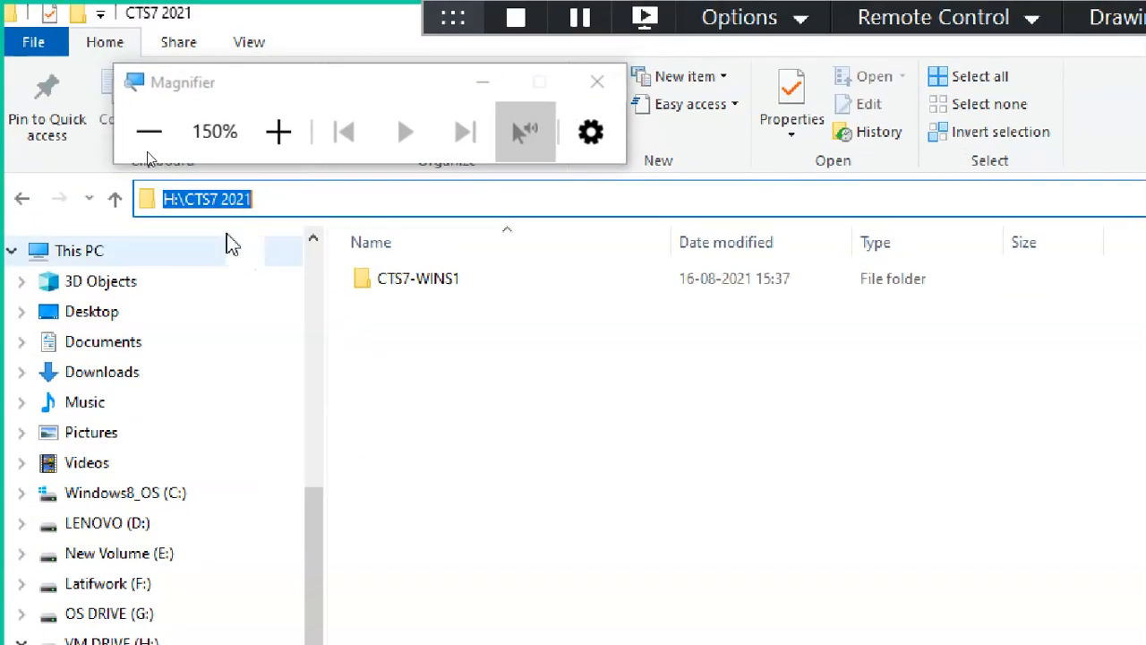
right_click(212, 208)
left_click(225, 282)
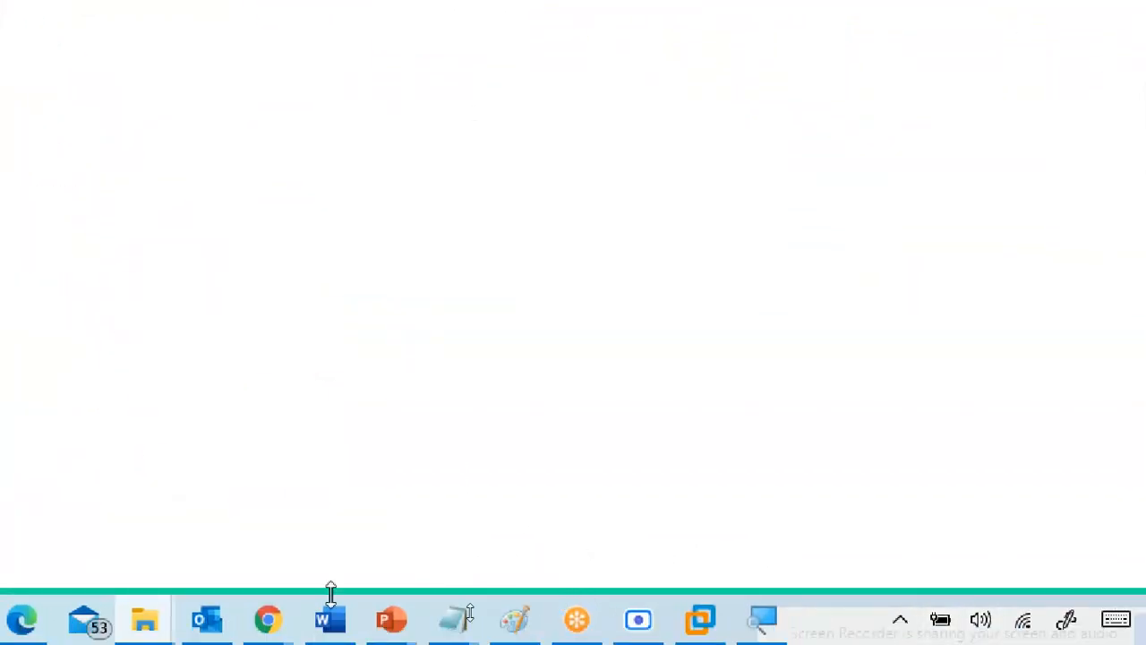
Step: Replace the location with H:\CTS7 2021\ and append the copied name CTS7-vSphere1
left_click(698, 624)
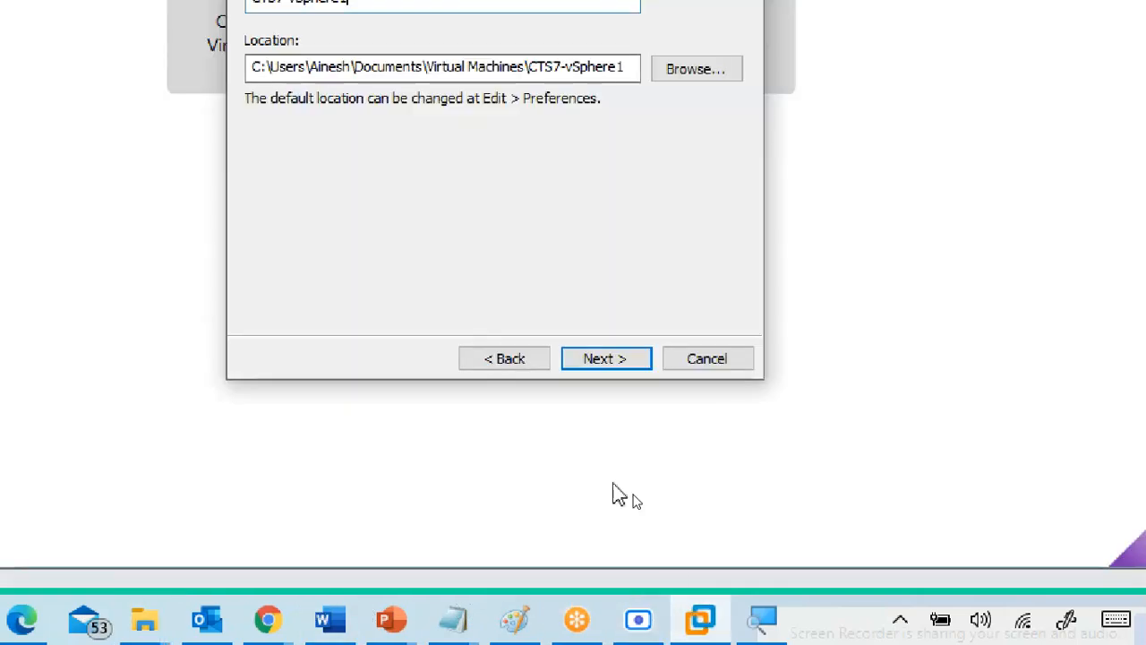
left_click(373, 215)
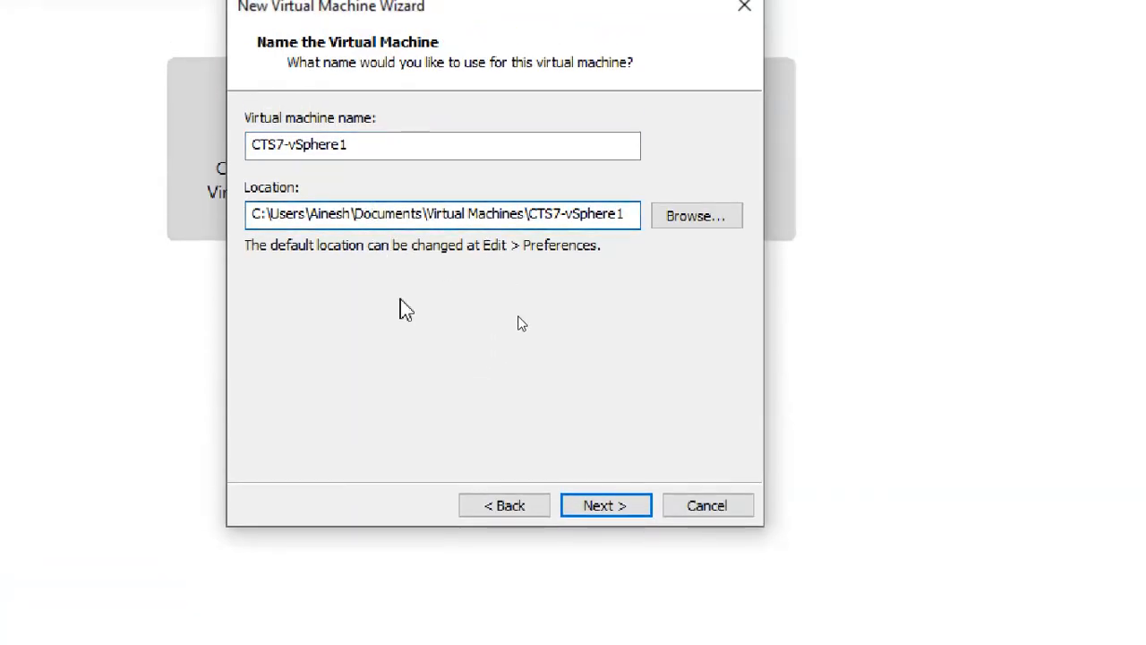
key("ctrl+a")
type("H:\\CTS7 2021")
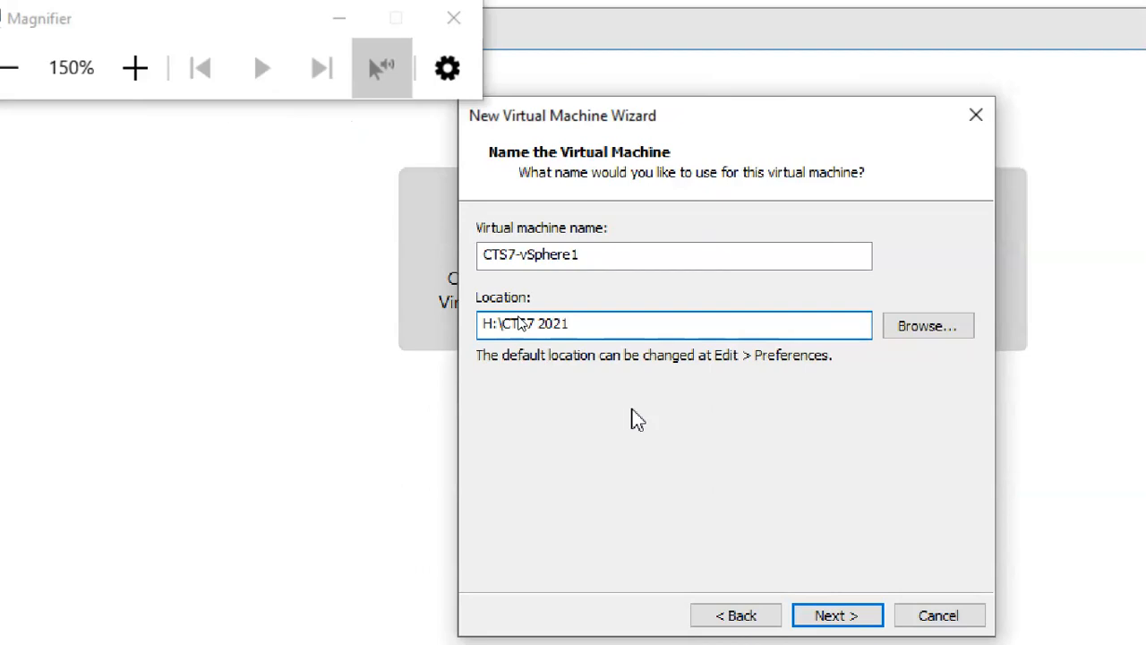
type("\\")
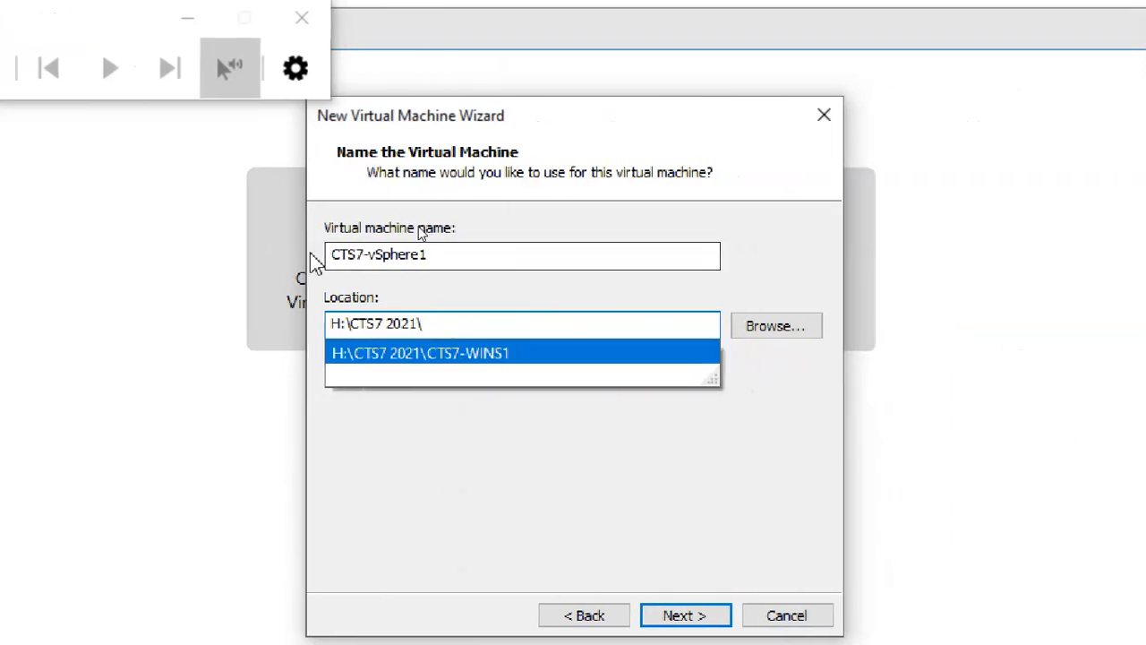
left_click_drag(433, 259, 289, 231)
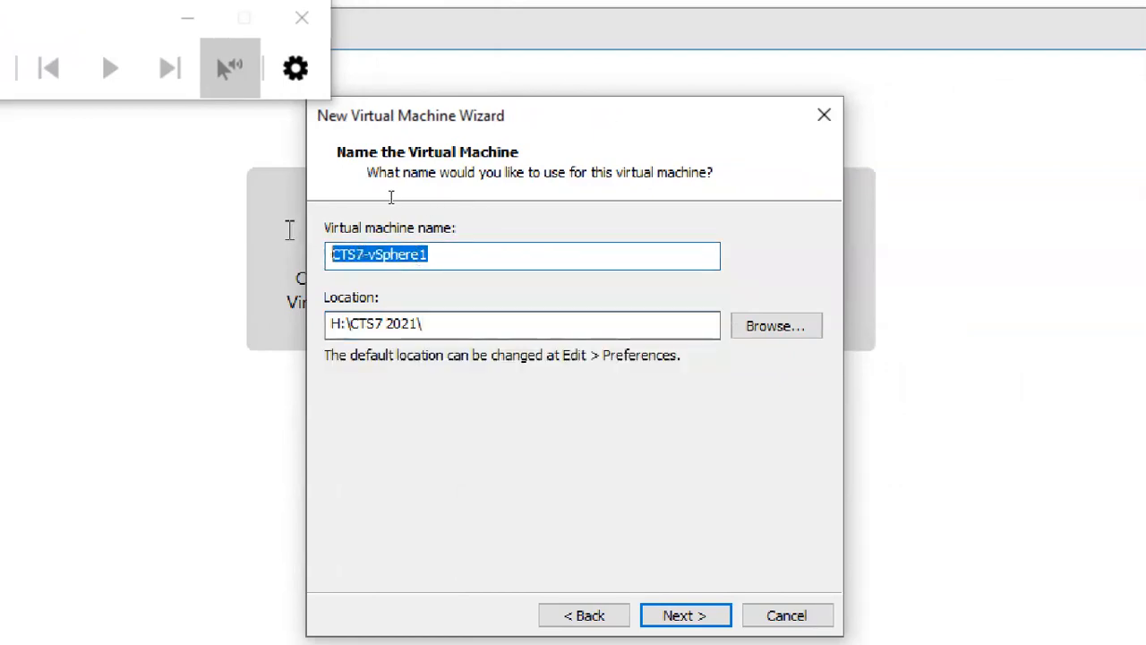
left_click(450, 325)
key("ctrl+v")
Step: Confirm the location's final folder matches the machine name CTS7-vSphere1
left_click_drag(540, 325, 387, 331)
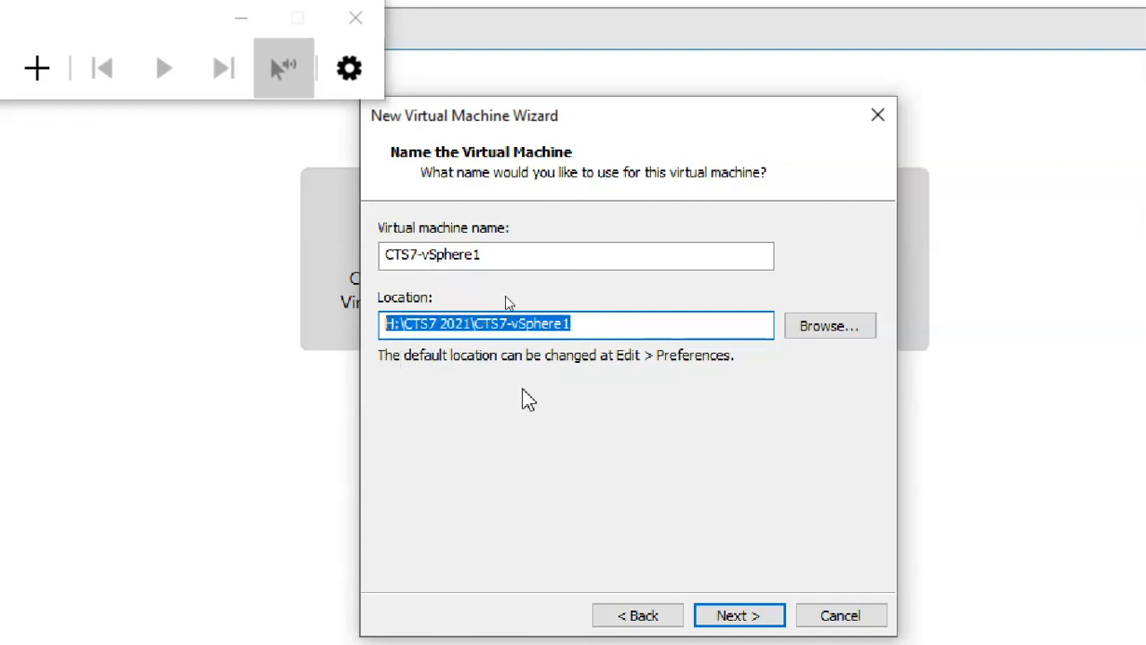
left_click(471, 324)
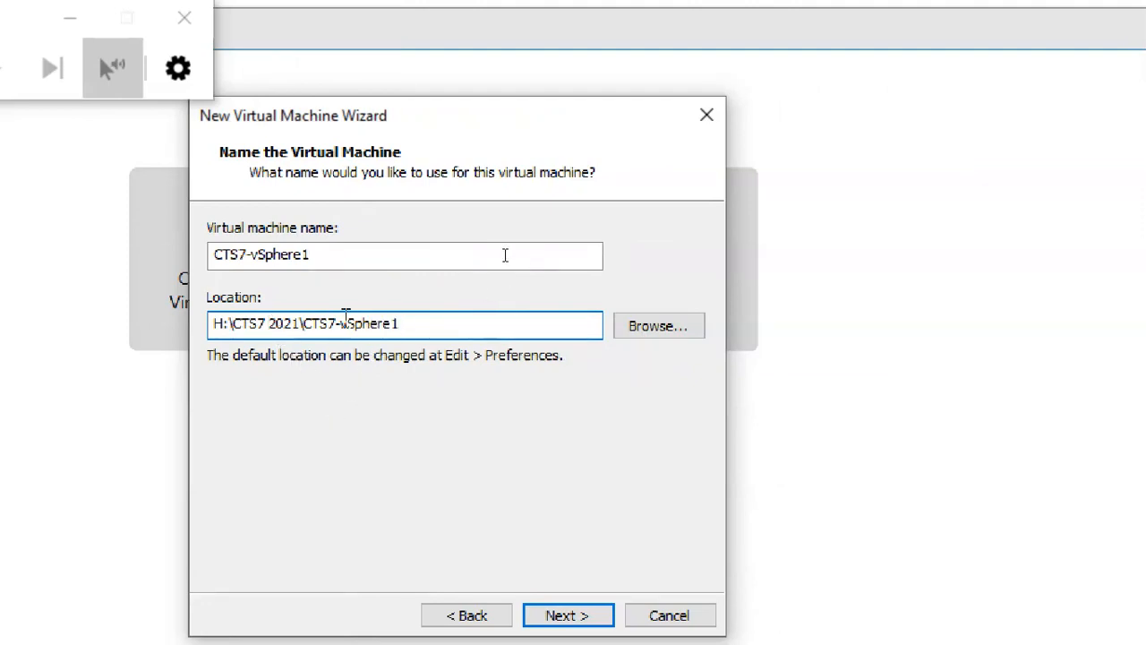
double_click(346, 321)
left_click(377, 329)
left_click_drag(401, 324, 303, 323)
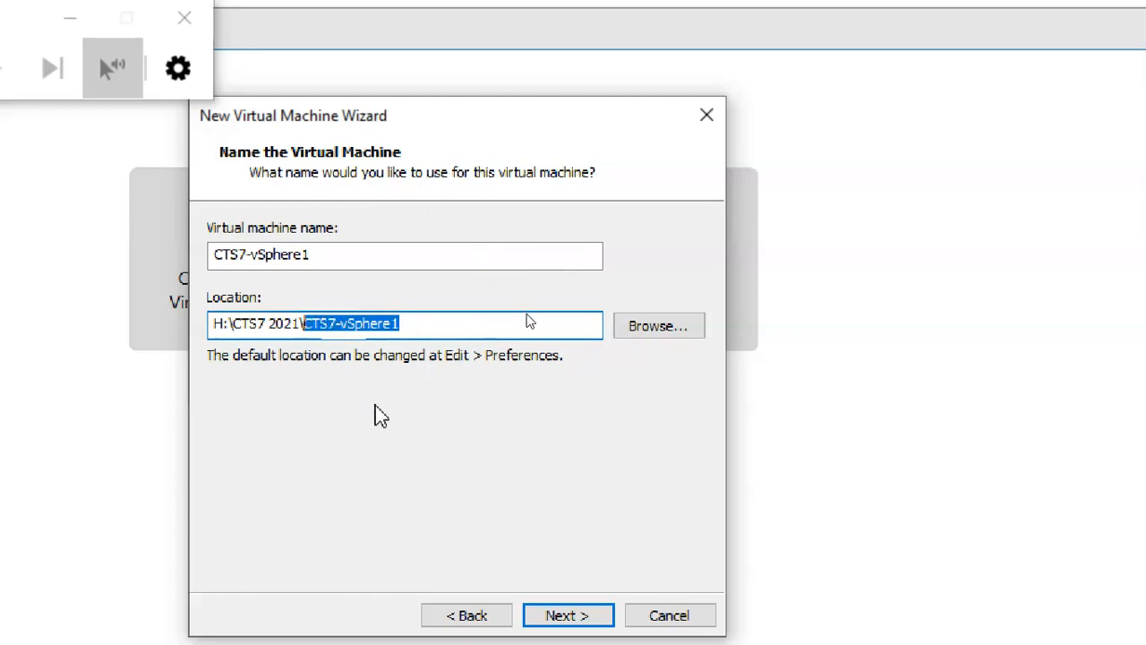
left_click(324, 258)
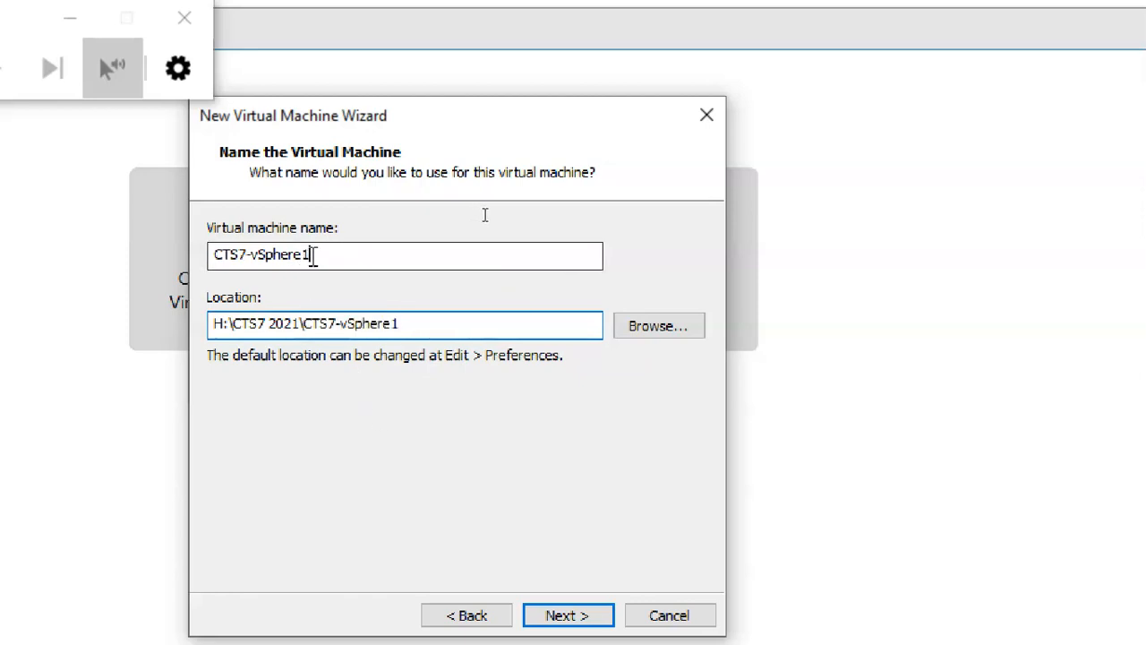
left_click_drag(328, 259, 224, 247)
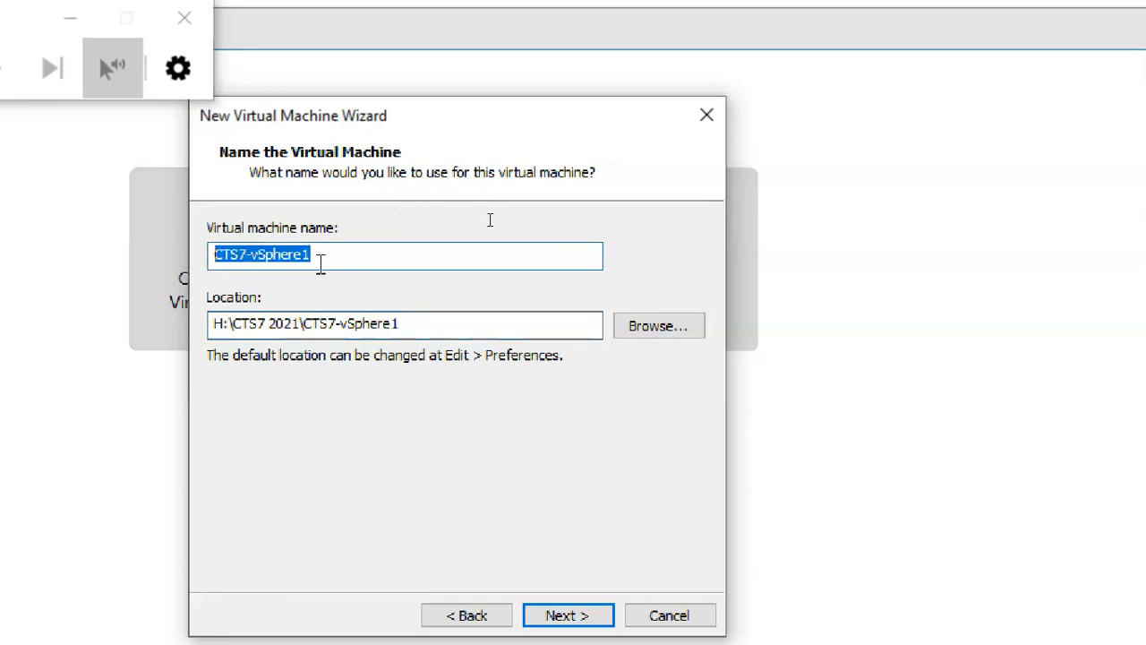
left_click(321, 261)
left_click_drag(400, 323, 305, 329)
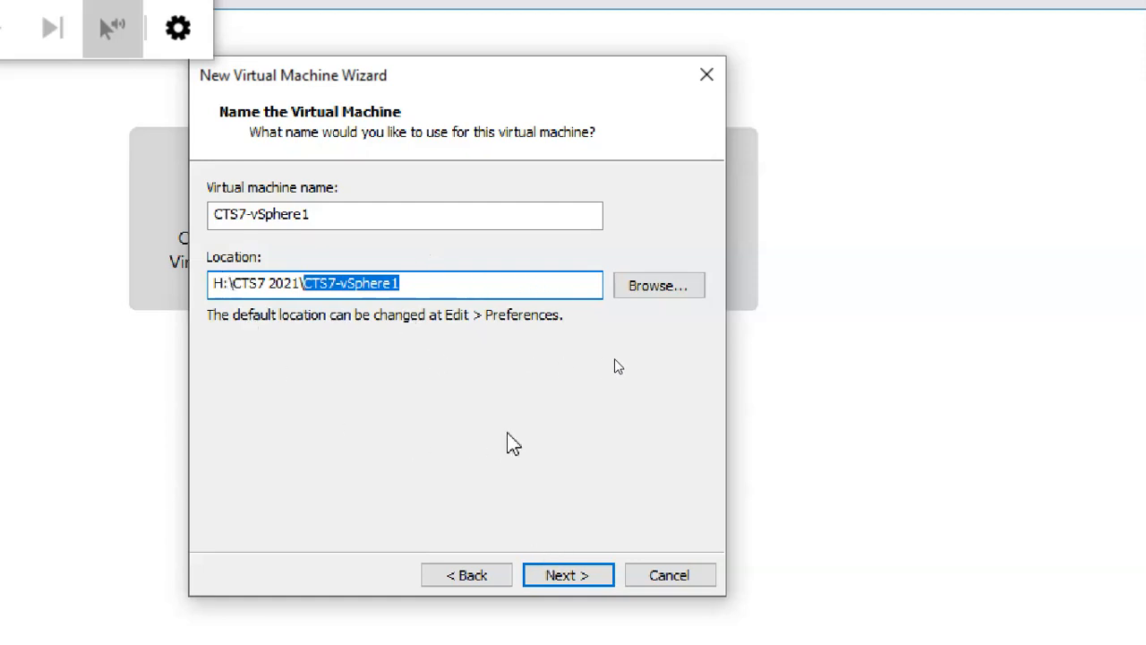
left_click(586, 577)
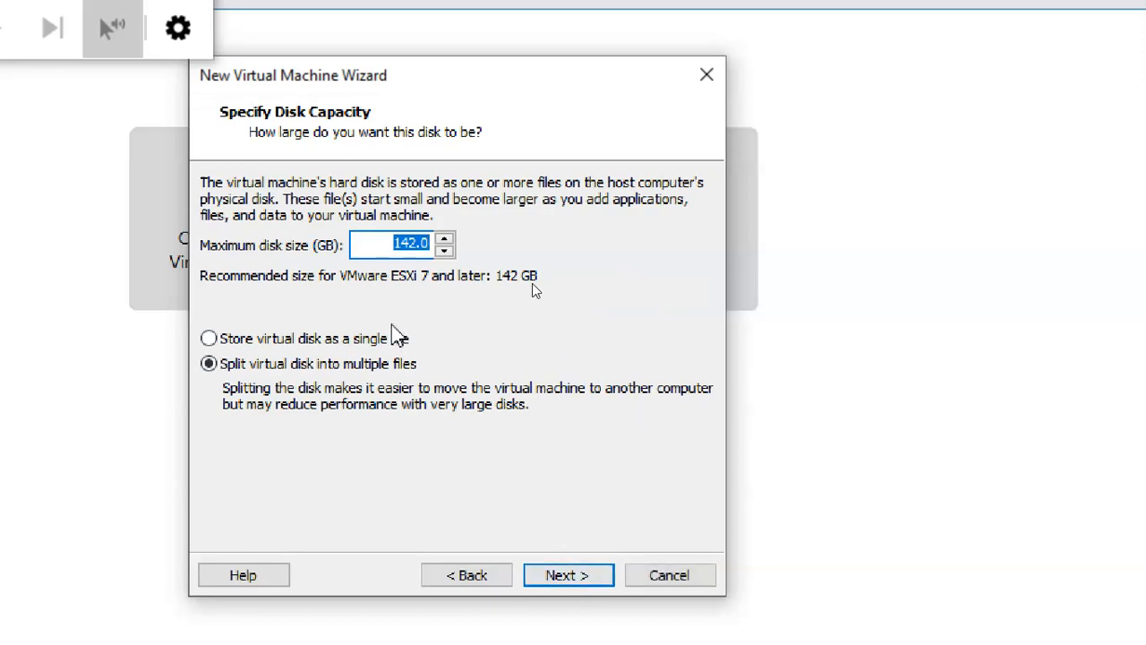
Step: Keep the 142.0 GB maximum disk size and store the virtual disk as a single file
left_click(371, 244)
left_click_drag(377, 245, 429, 244)
left_click(401, 243)
left_click(398, 338)
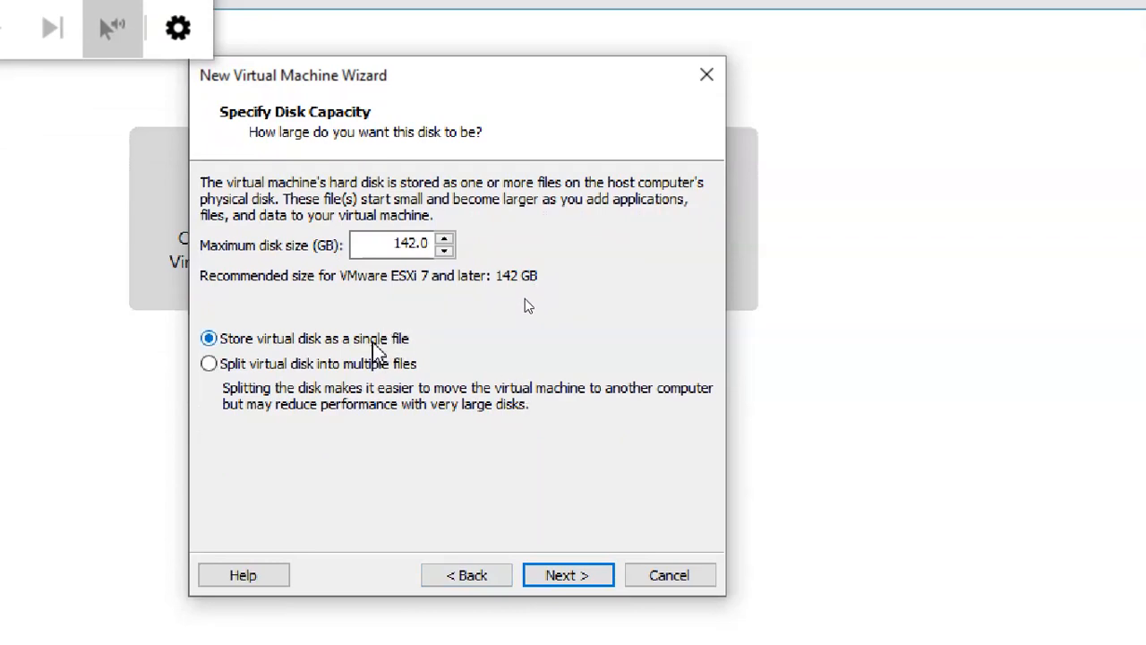
left_click_drag(409, 245, 442, 251)
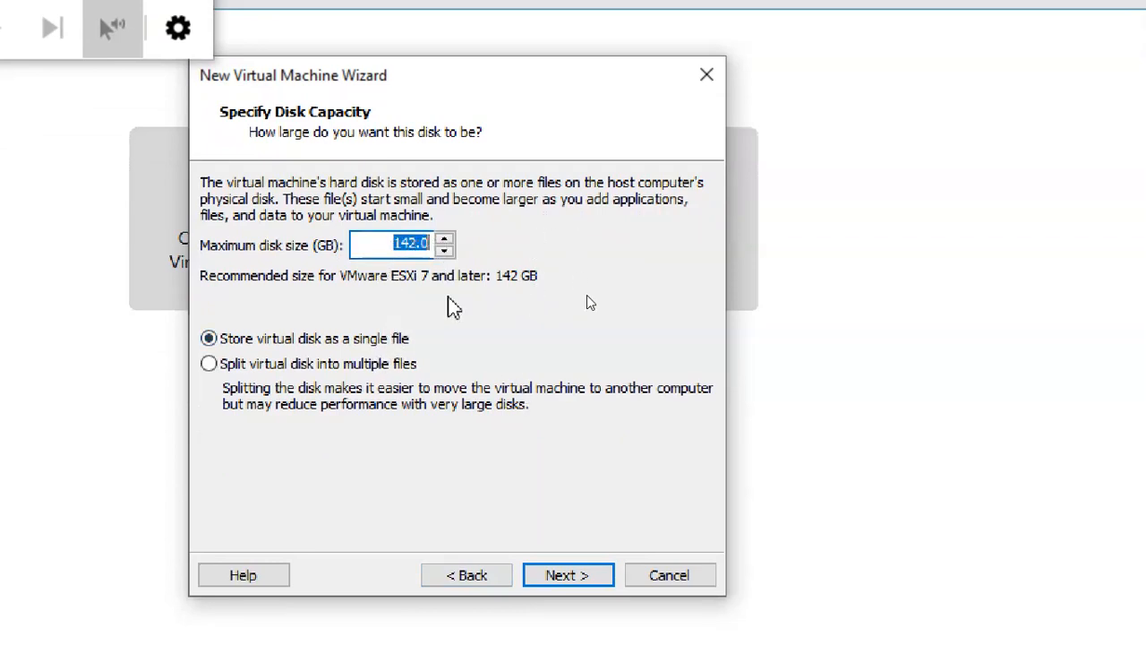
left_click(468, 346)
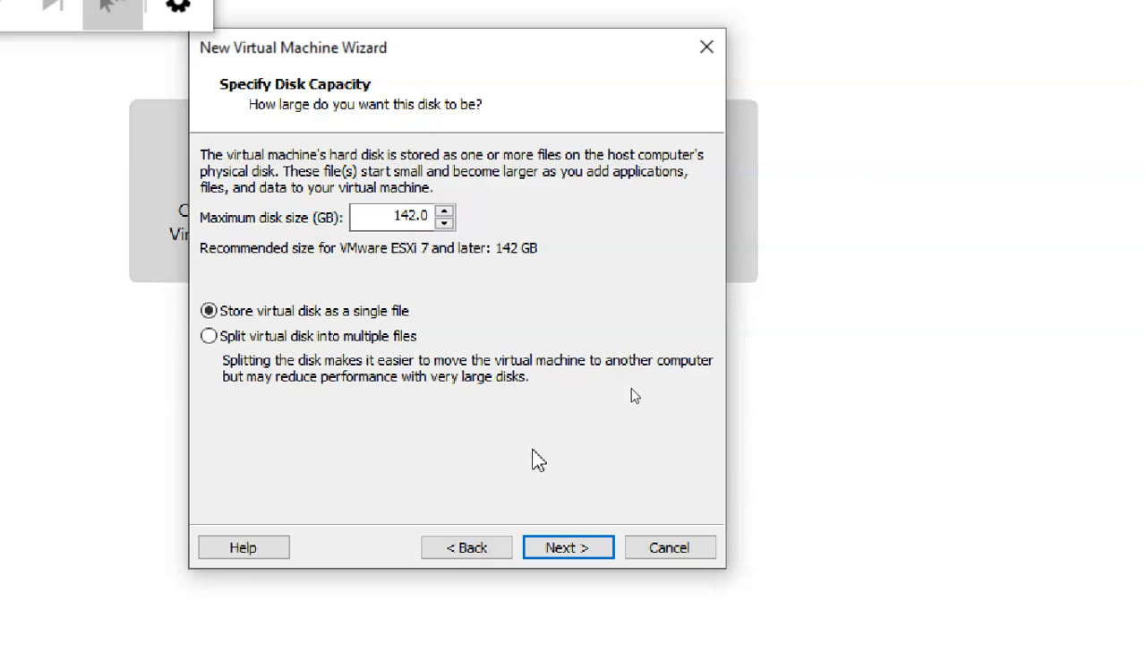
left_click_drag(390, 216, 437, 222)
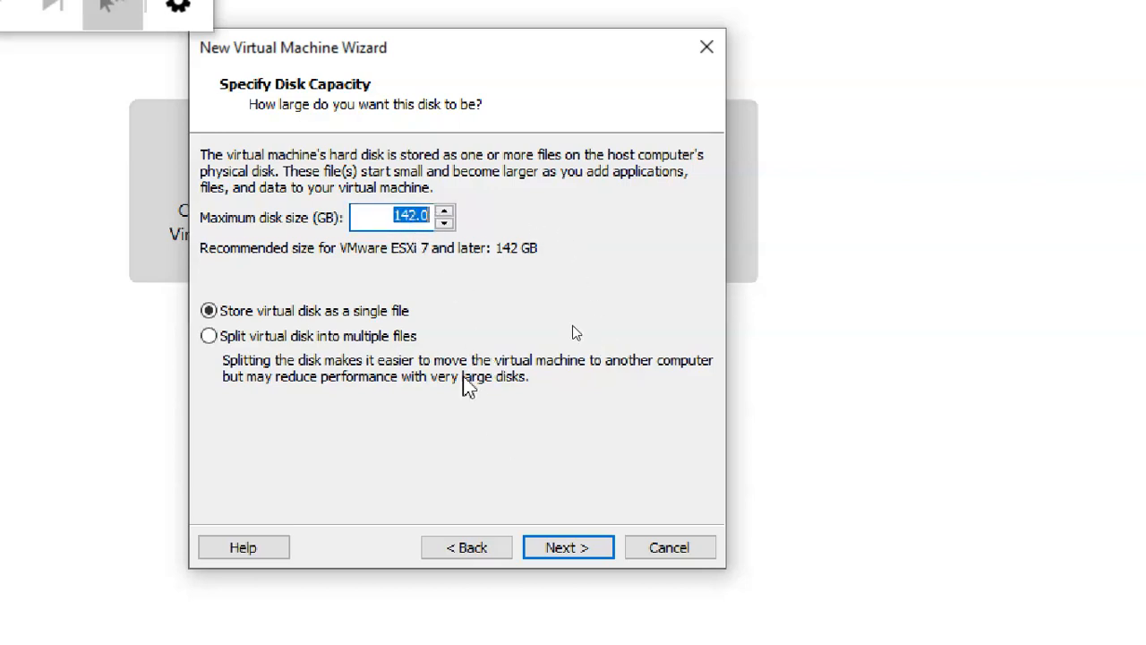
left_click(382, 312)
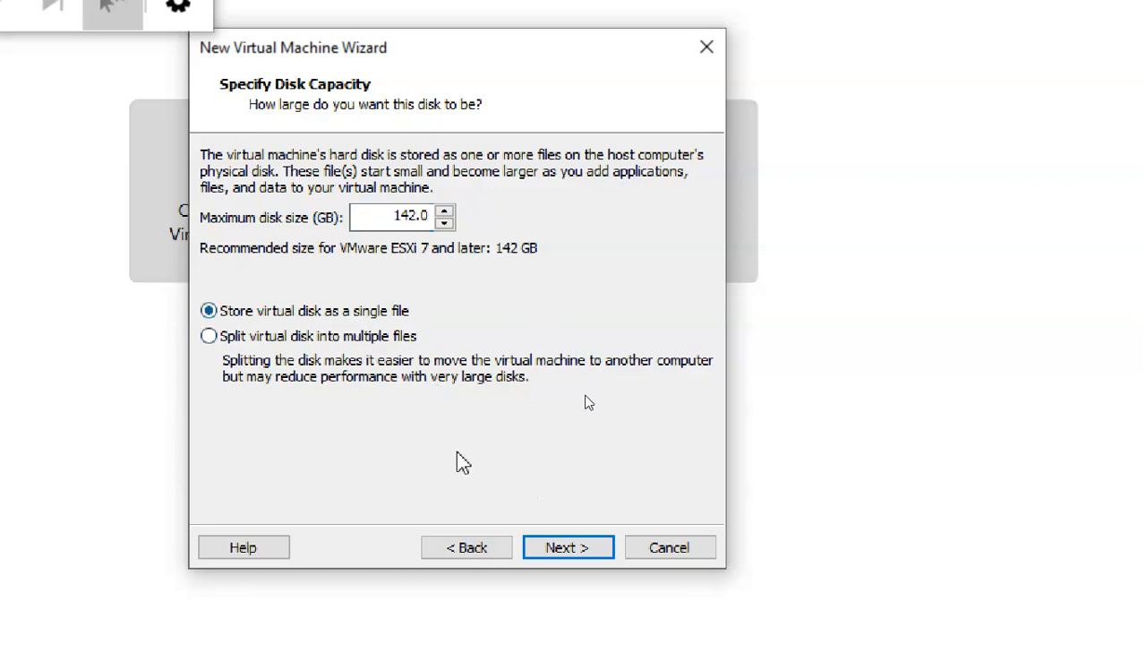
left_click(561, 546)
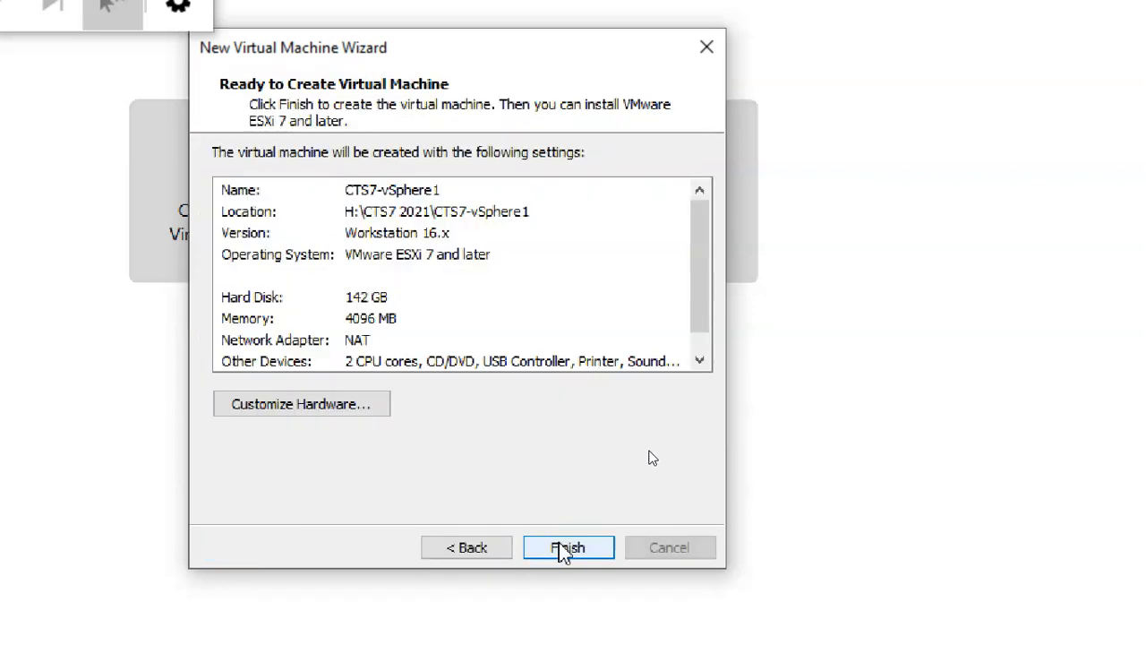
Step: Open Customize Hardware and view Memory, then Processors showing 2 processors with 1 core each
left_click(356, 408)
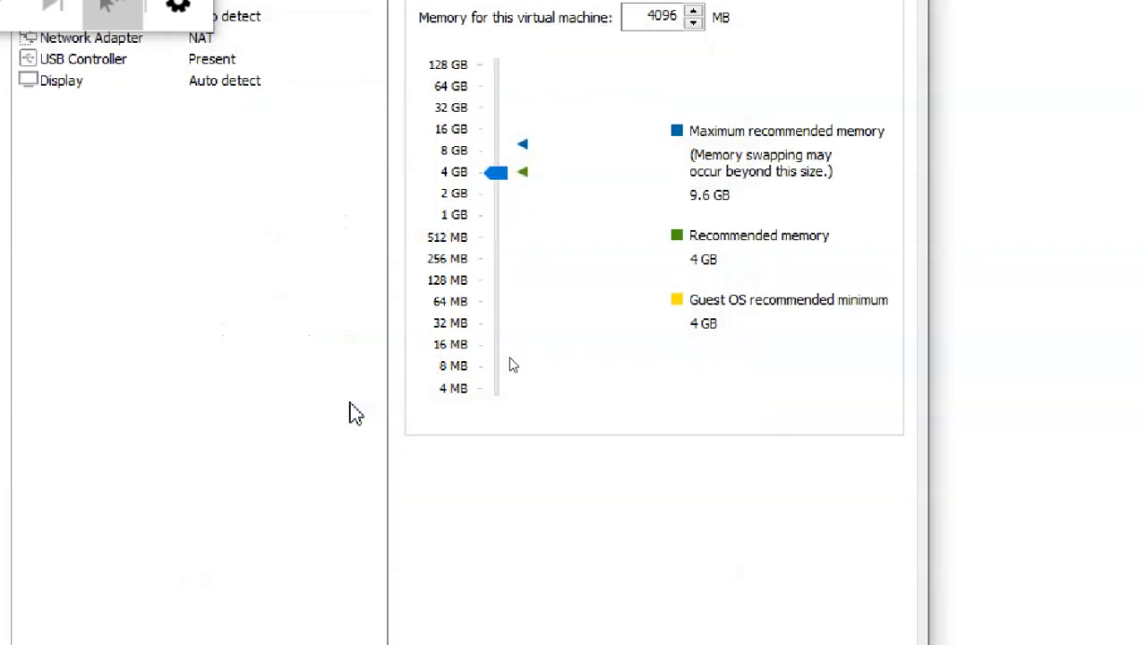
left_click_drag(100, 83, 281, 566)
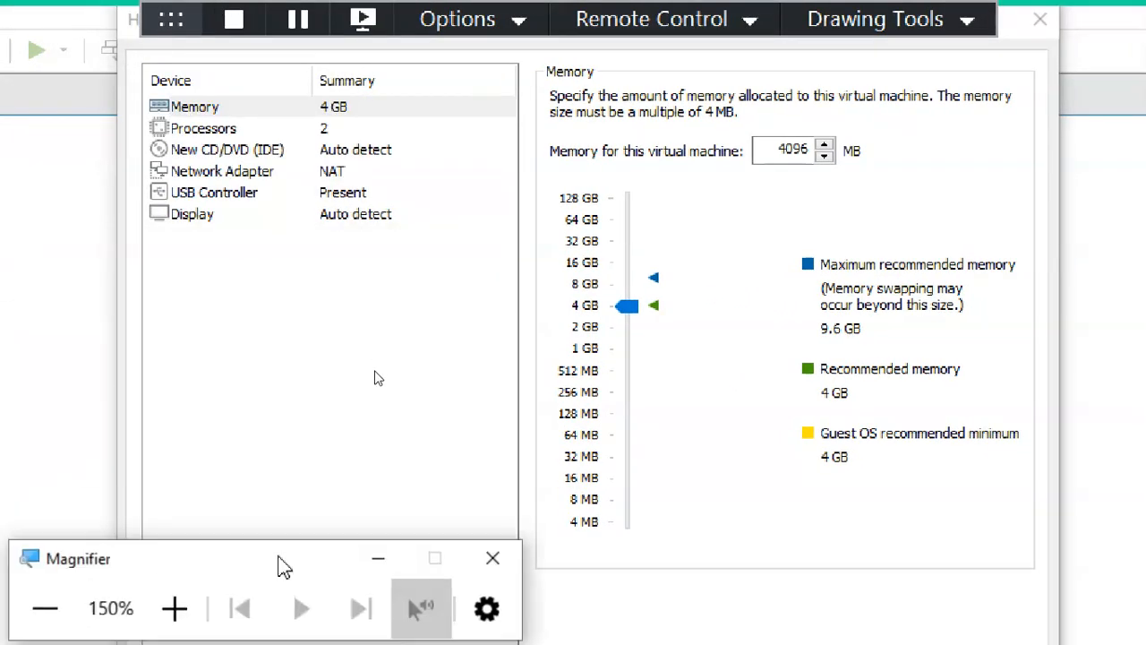
left_click(233, 109)
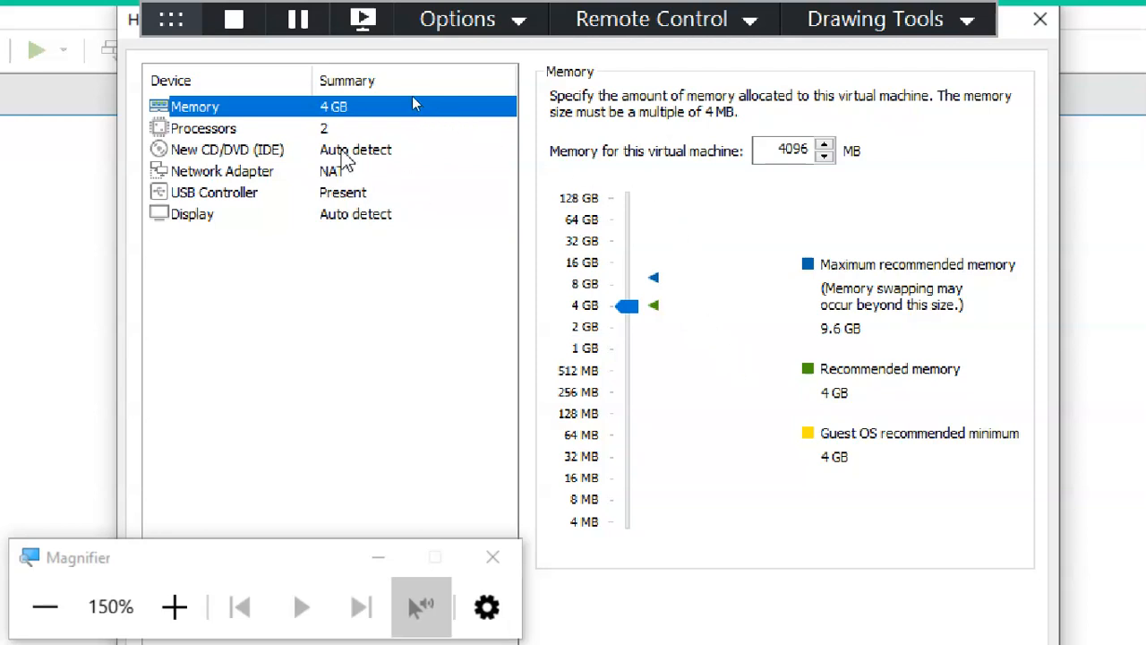
left_click(304, 134)
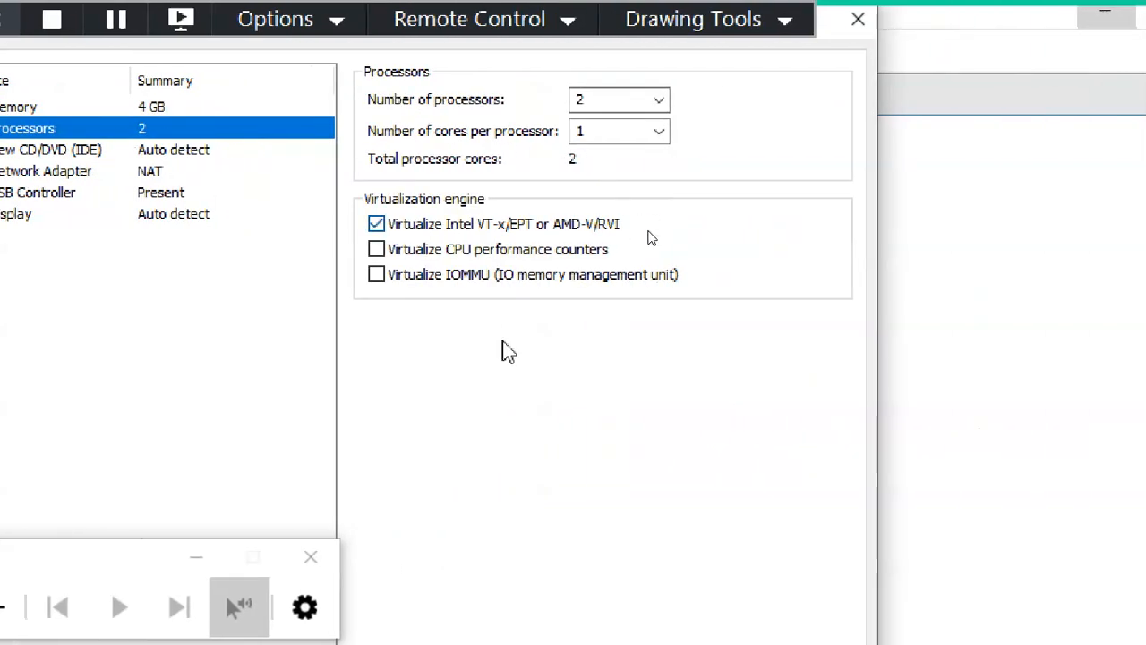
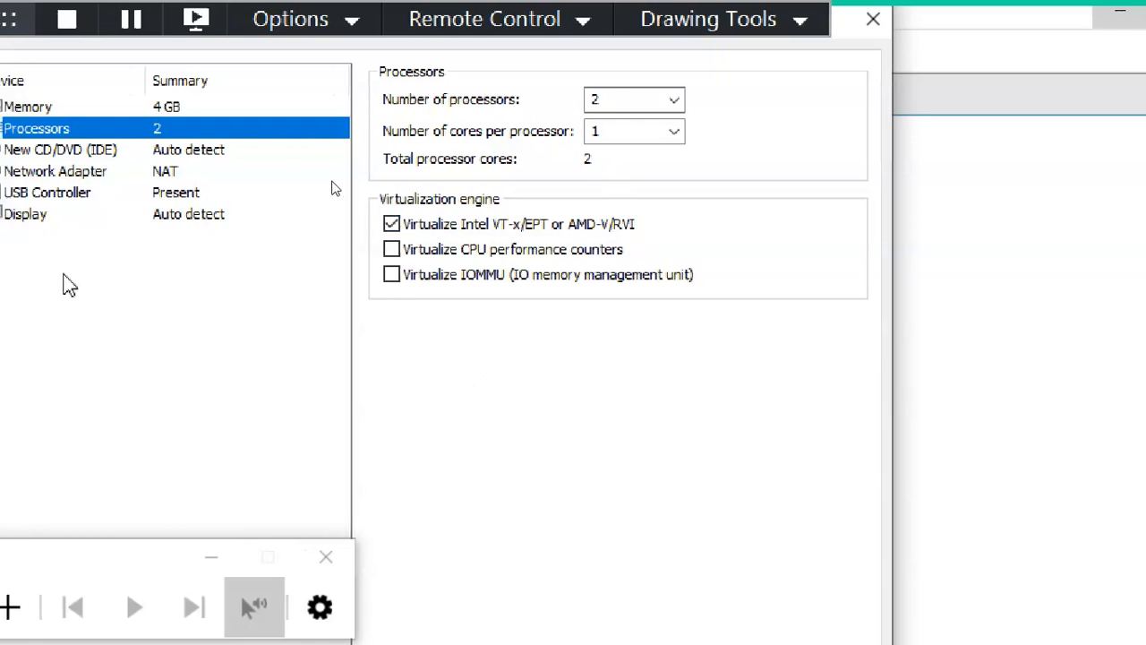
Step: Show the New CD/DVD (IDE) drive settings in the VM's hardware list
left_click(101, 150)
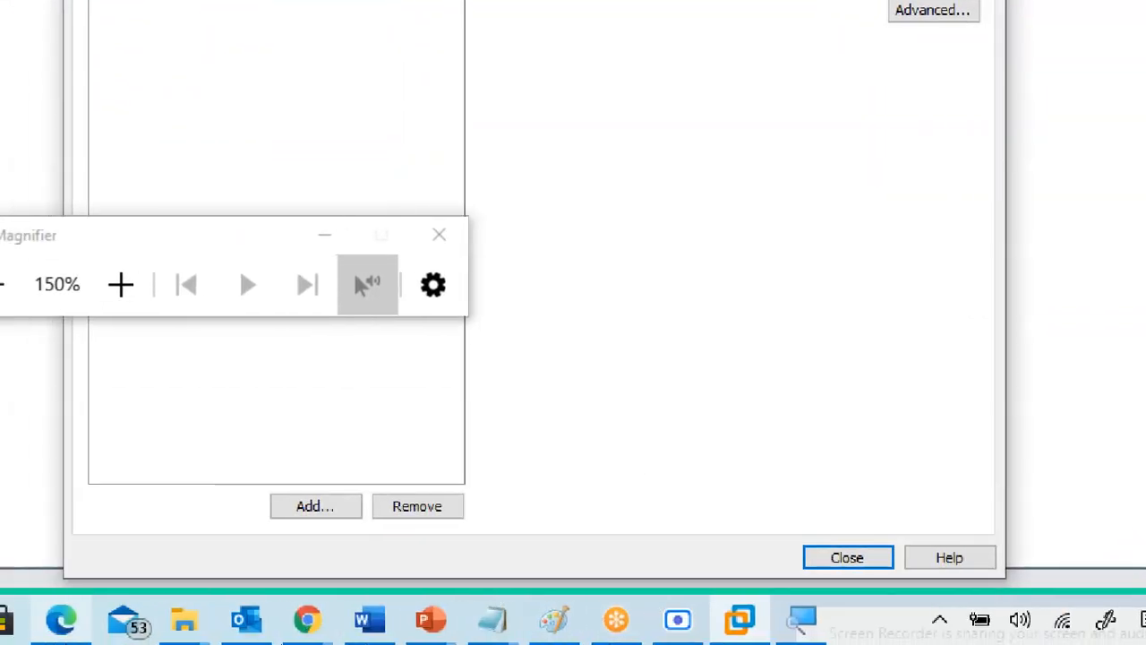
mouse_move(120, 627)
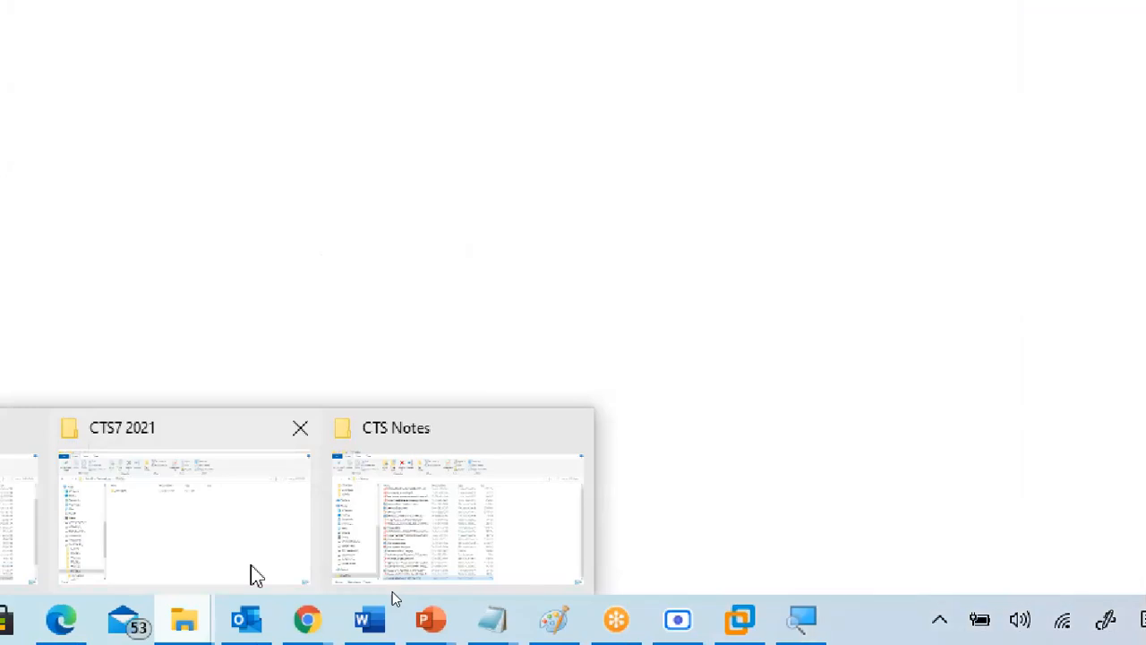
Step: Bring the OSFOLDER window forward and select the 368 MB VMware-VMvisor-Installer-7.0U1c ISO
mouse_move(433, 559)
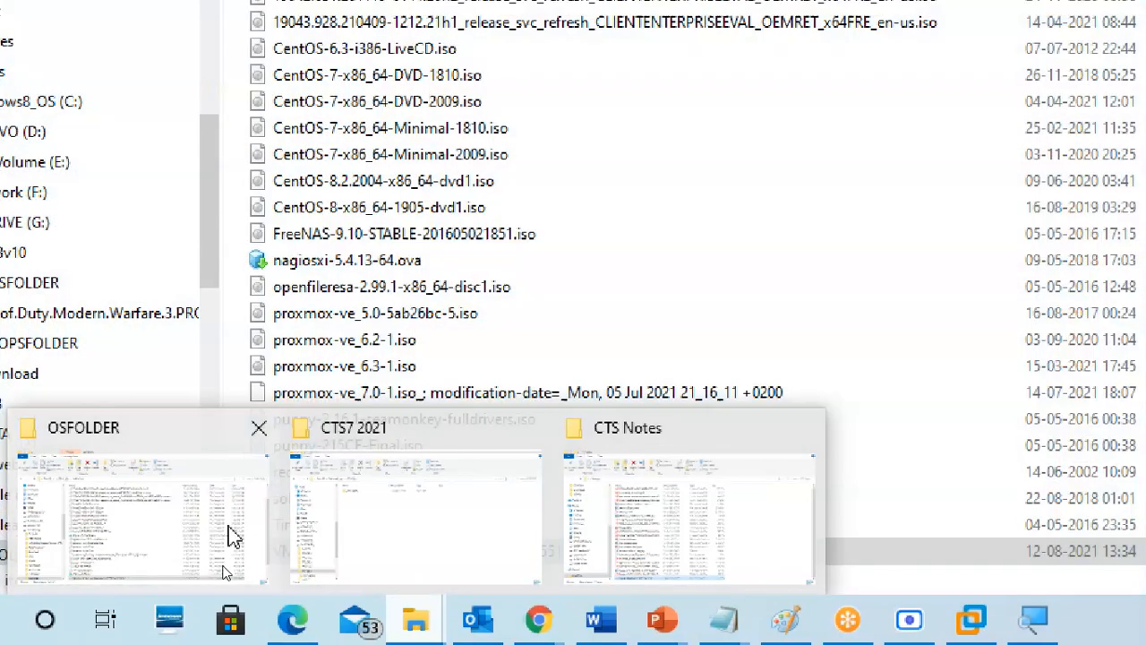
left_click(230, 537)
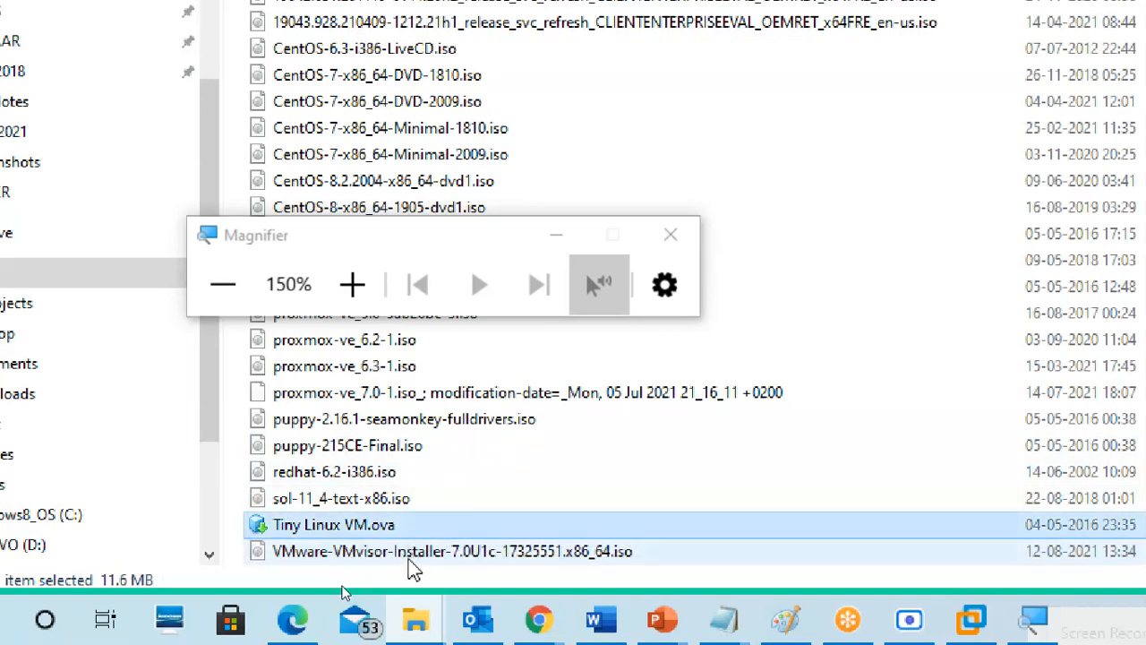
key("Down")
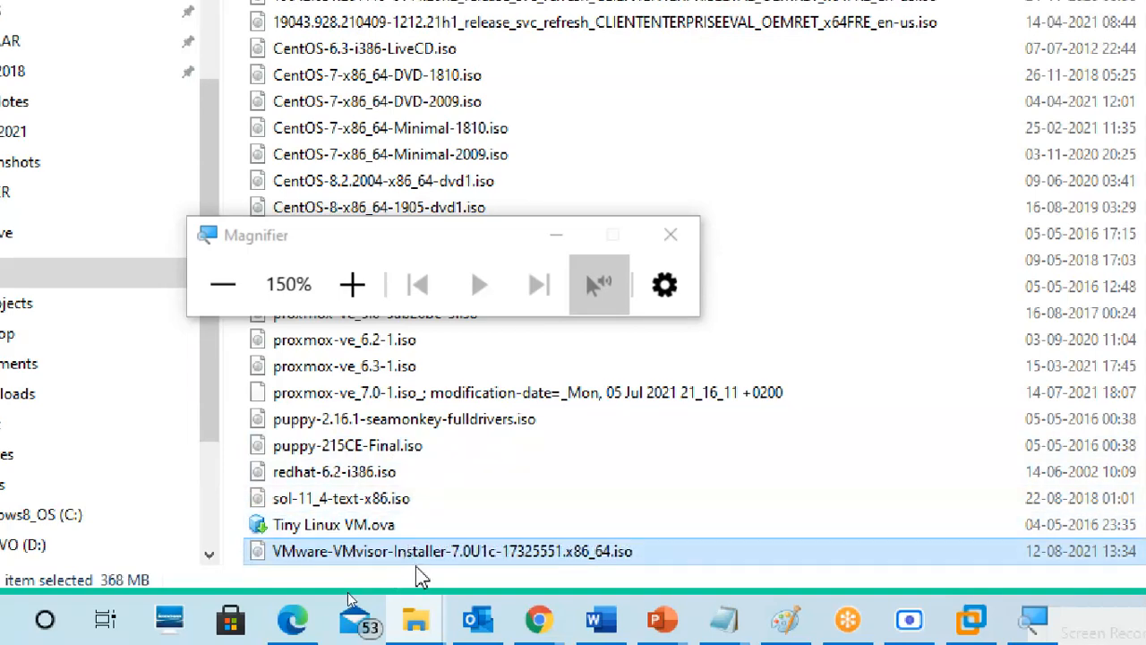
scroll(423, 574, "down", 1)
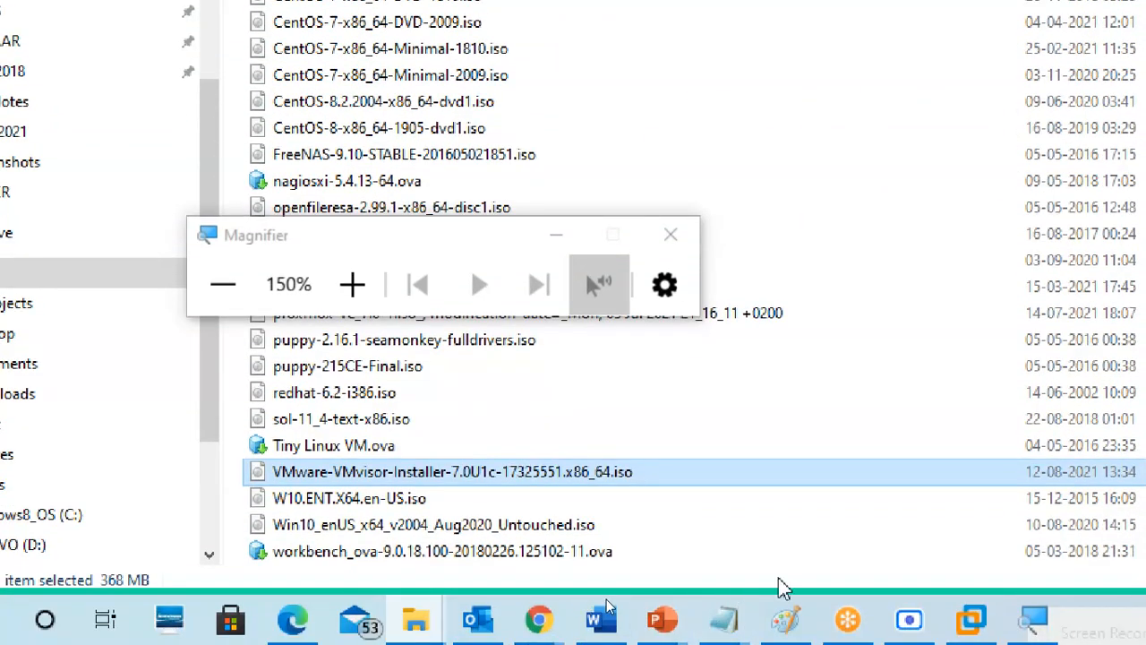
Step: Attach G:\OSFOLDER\VMware-VMvisor-Installer-7.0U1c-17325551.x86_64.iso as the CD/DVD drive's ISO image
left_click(972, 618)
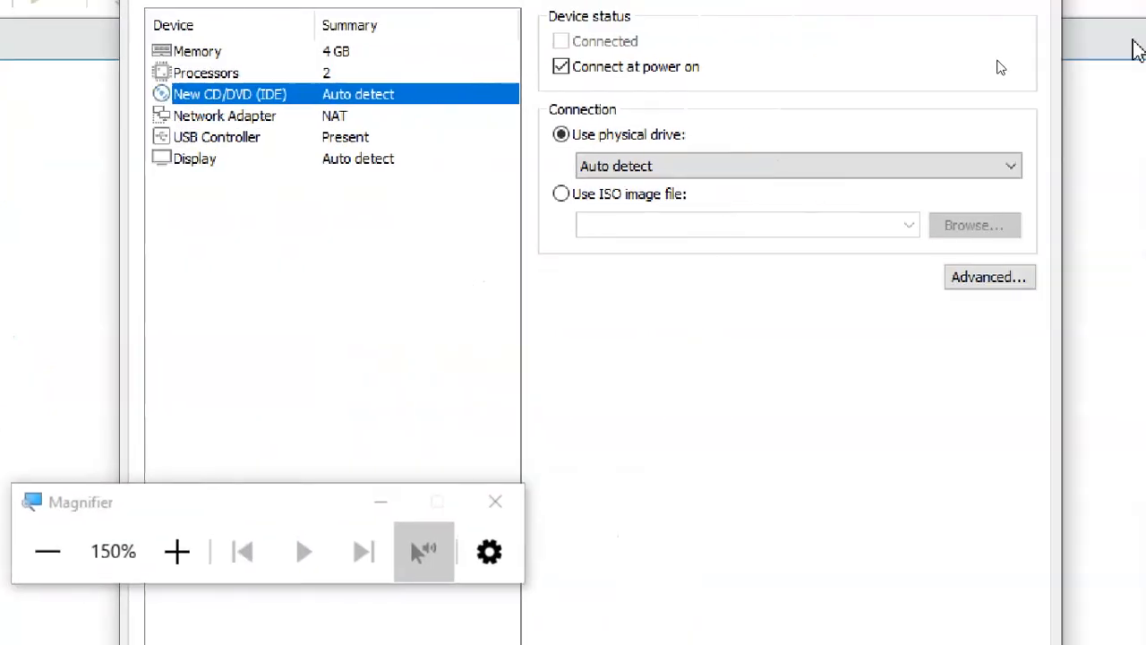
left_click(540, 204)
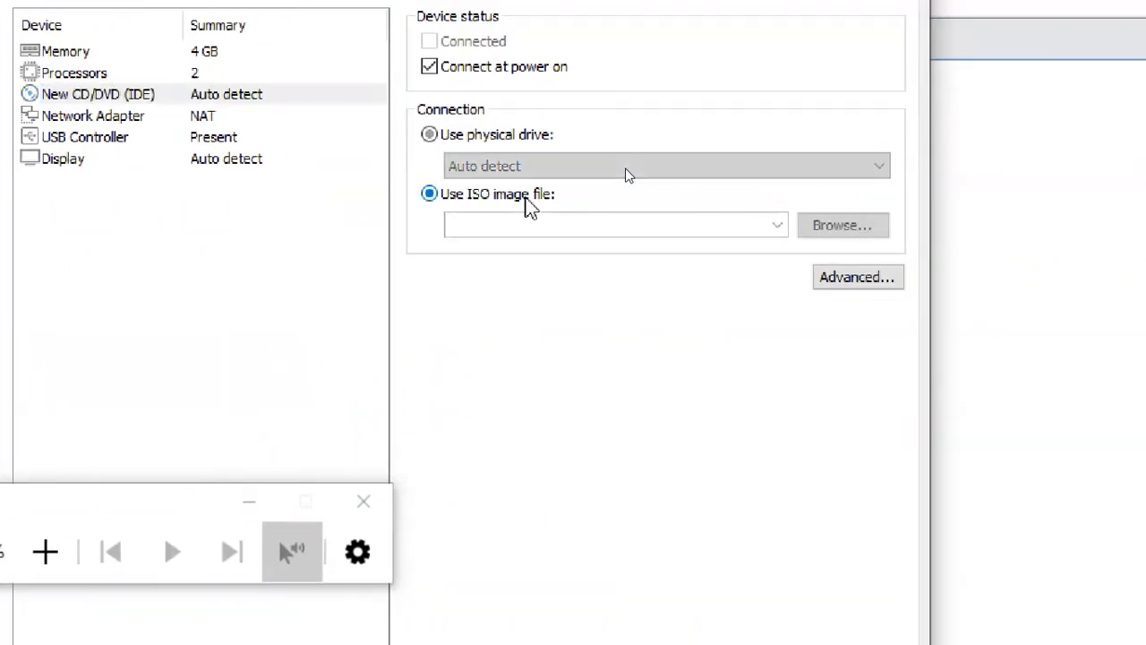
left_click(810, 226)
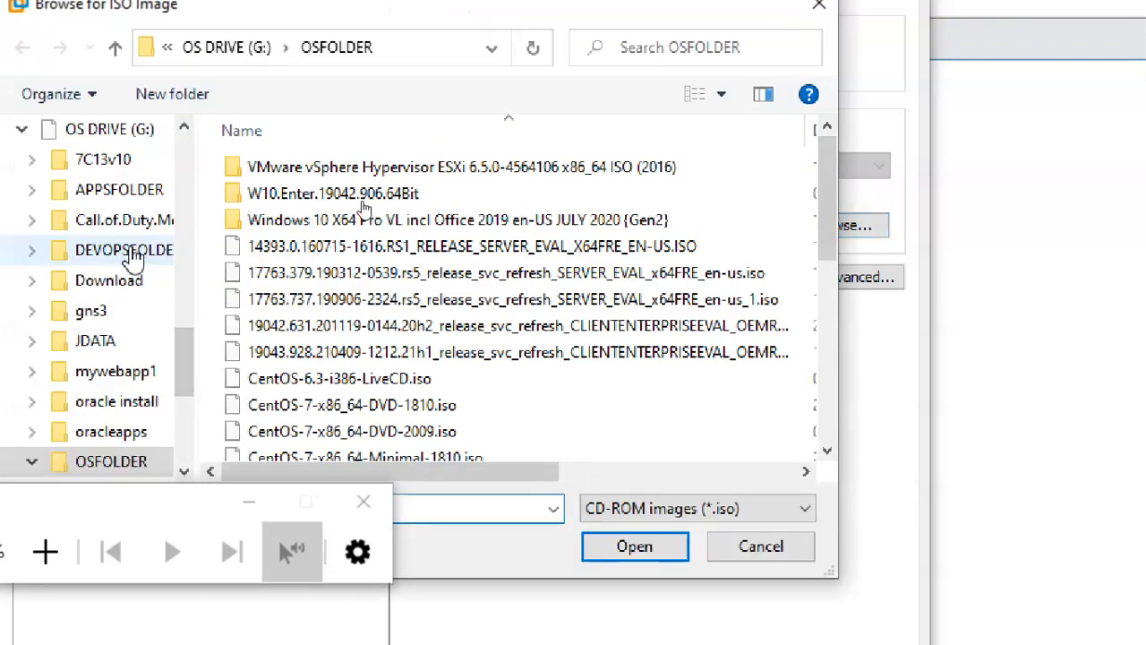
scroll(353, 371, "down", 1)
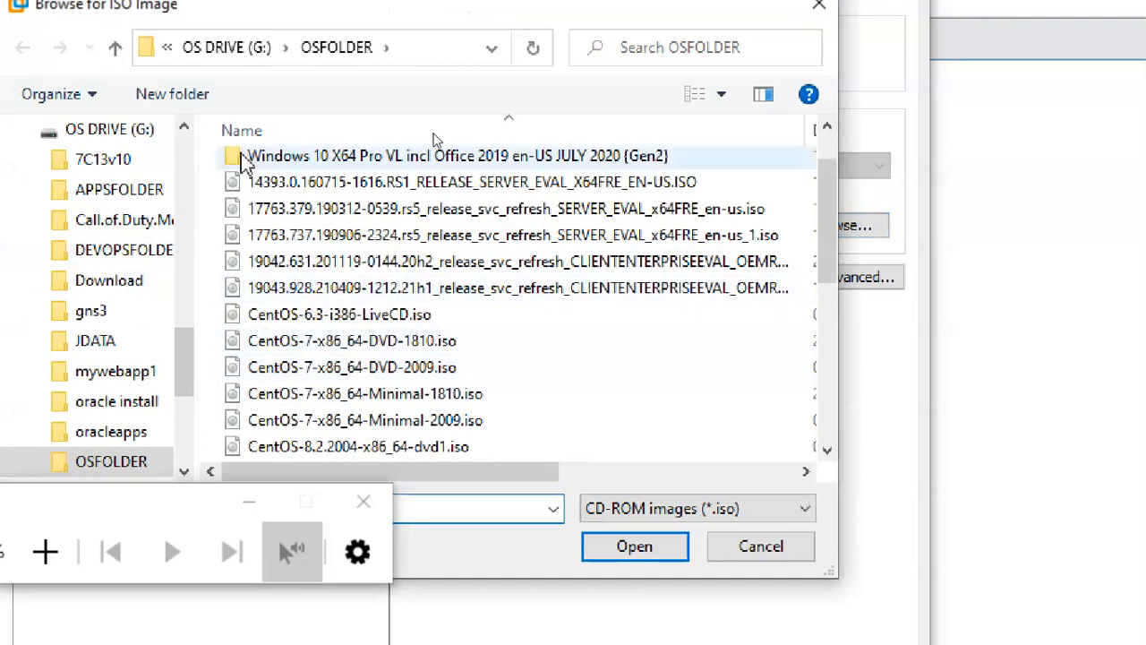
left_click(226, 49)
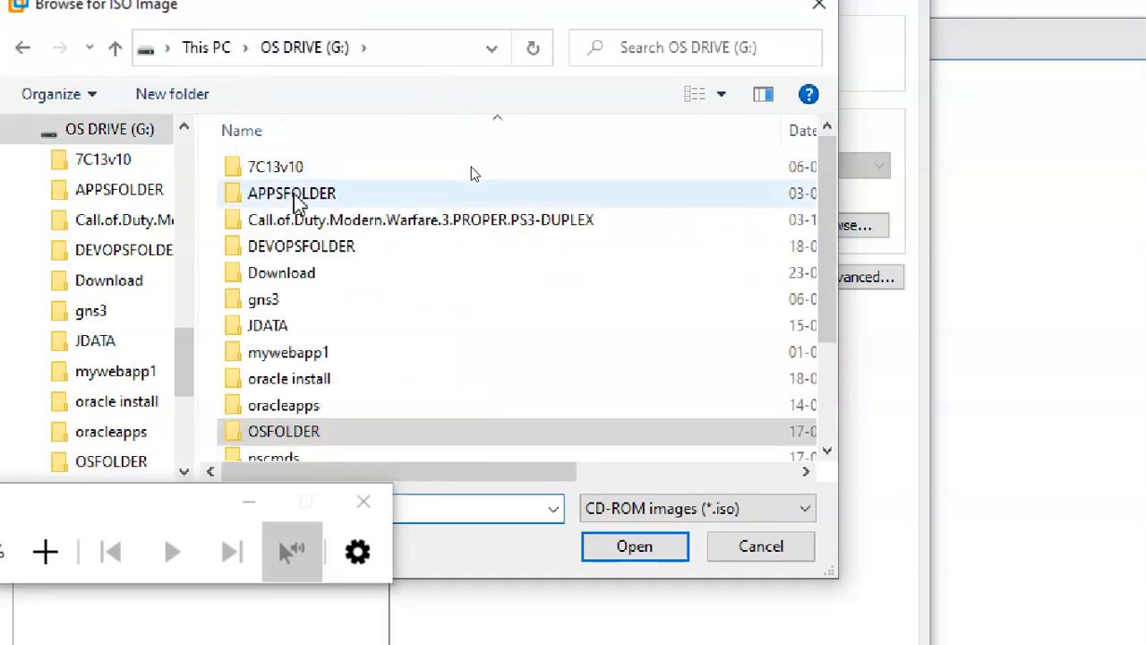
left_click(298, 437)
double_click(298, 437)
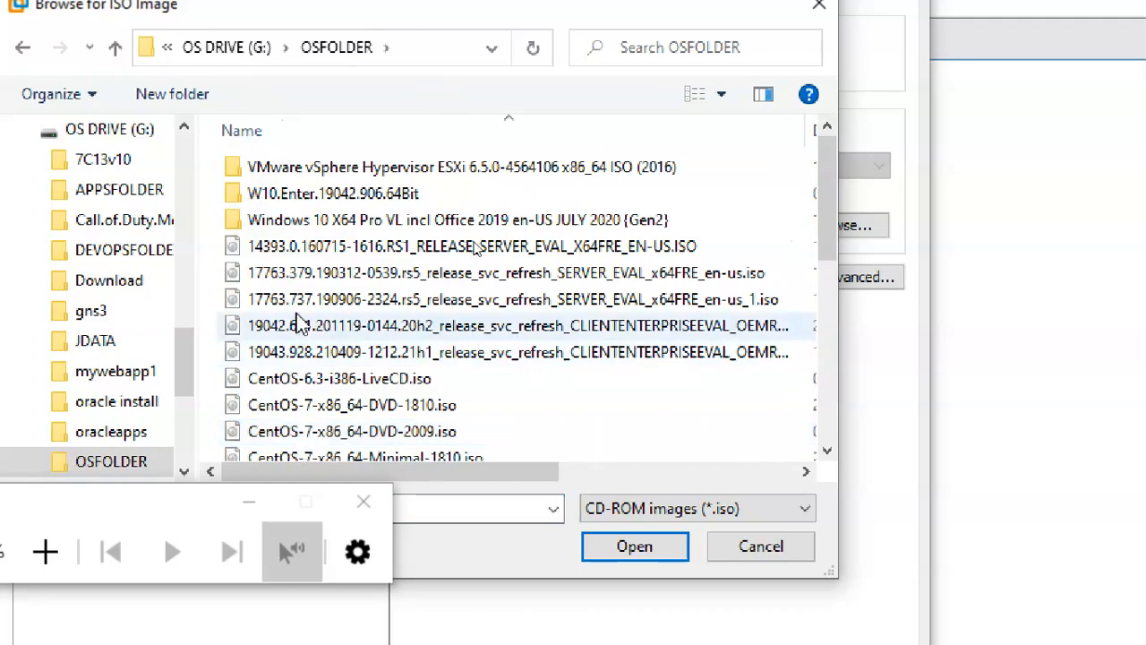
scroll(525, 302, "down", 3)
scroll(377, 400, "down", 3)
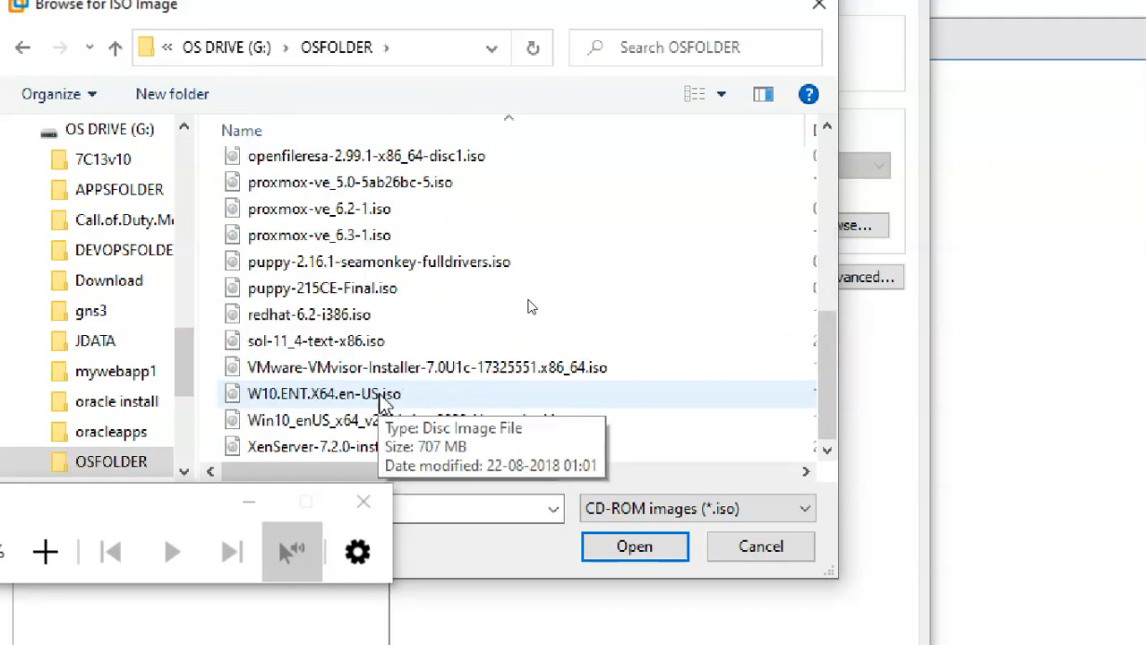
left_click(403, 374)
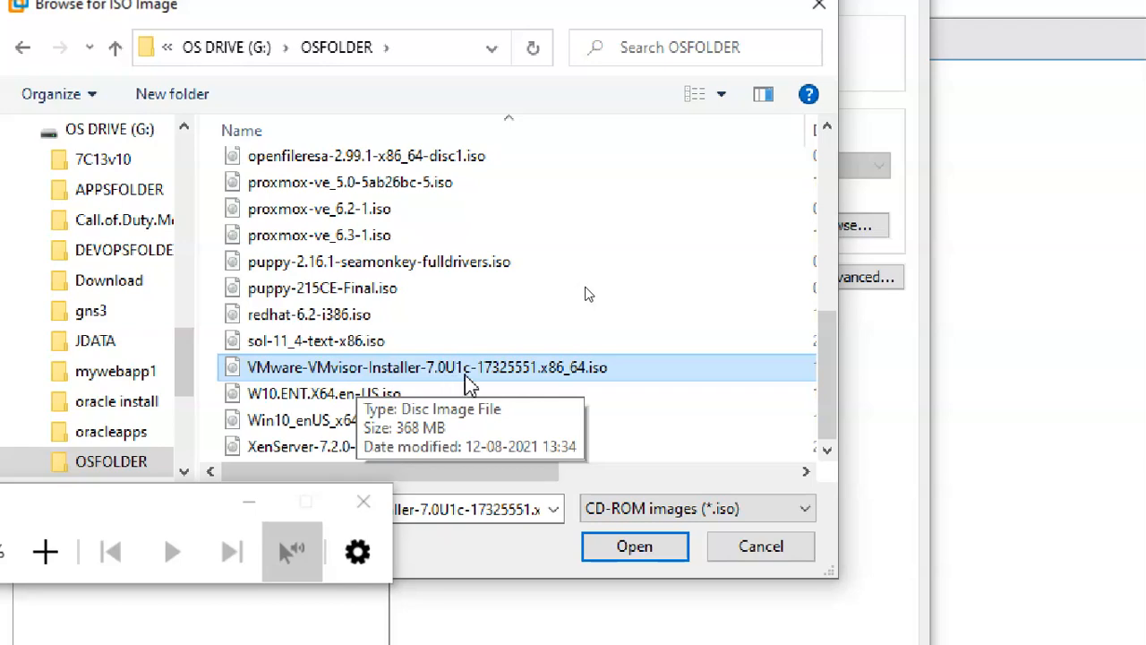
left_click(615, 560)
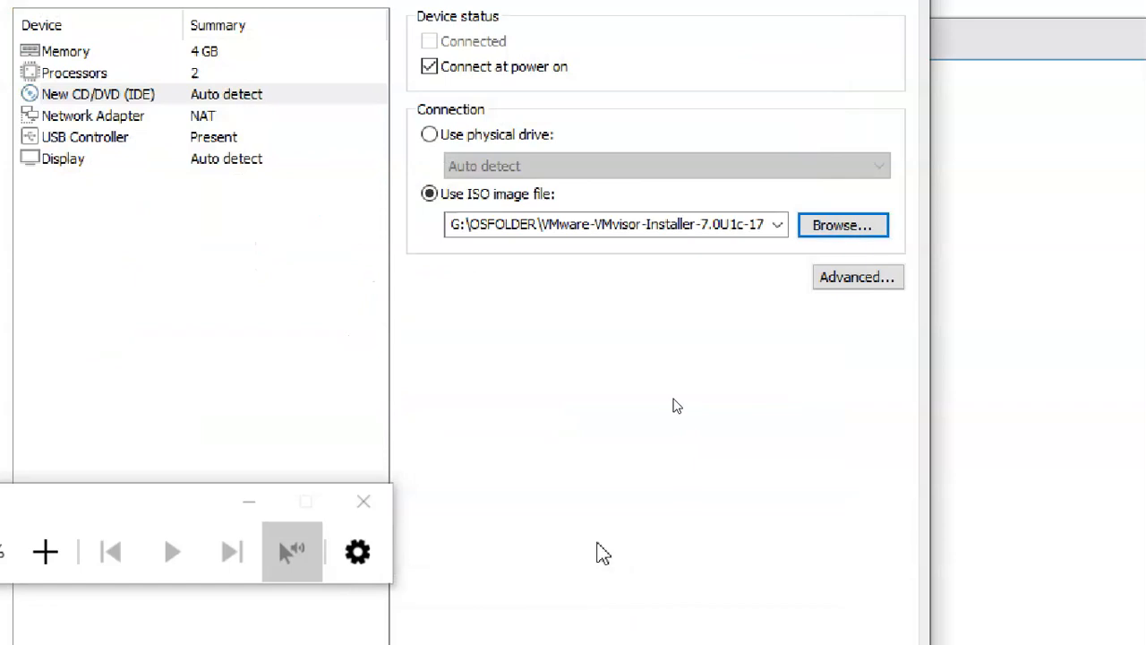
Step: Set the network adapter to the Custom specific virtual network VMnet0
left_click(182, 119)
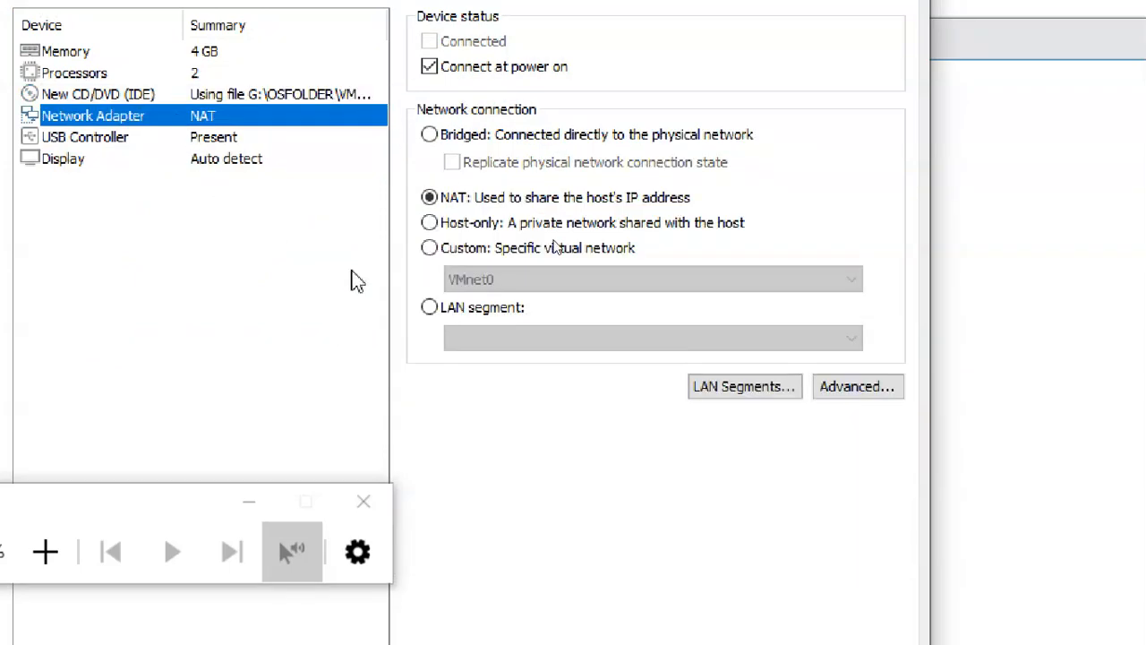
left_click(492, 255)
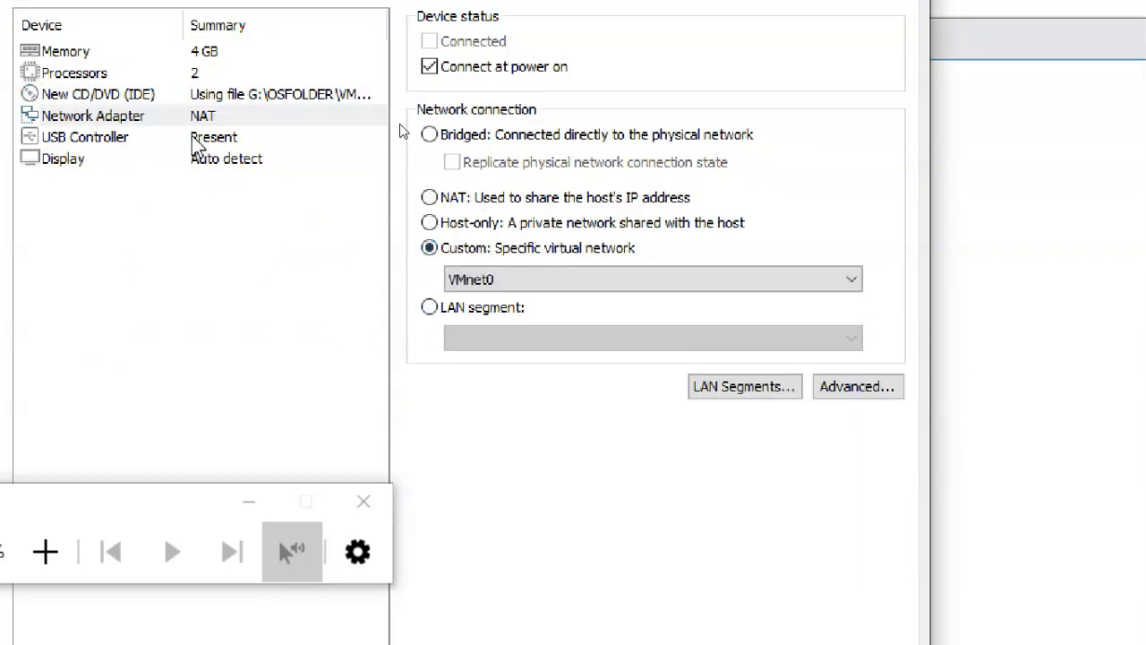
left_click(152, 96)
left_click(160, 118)
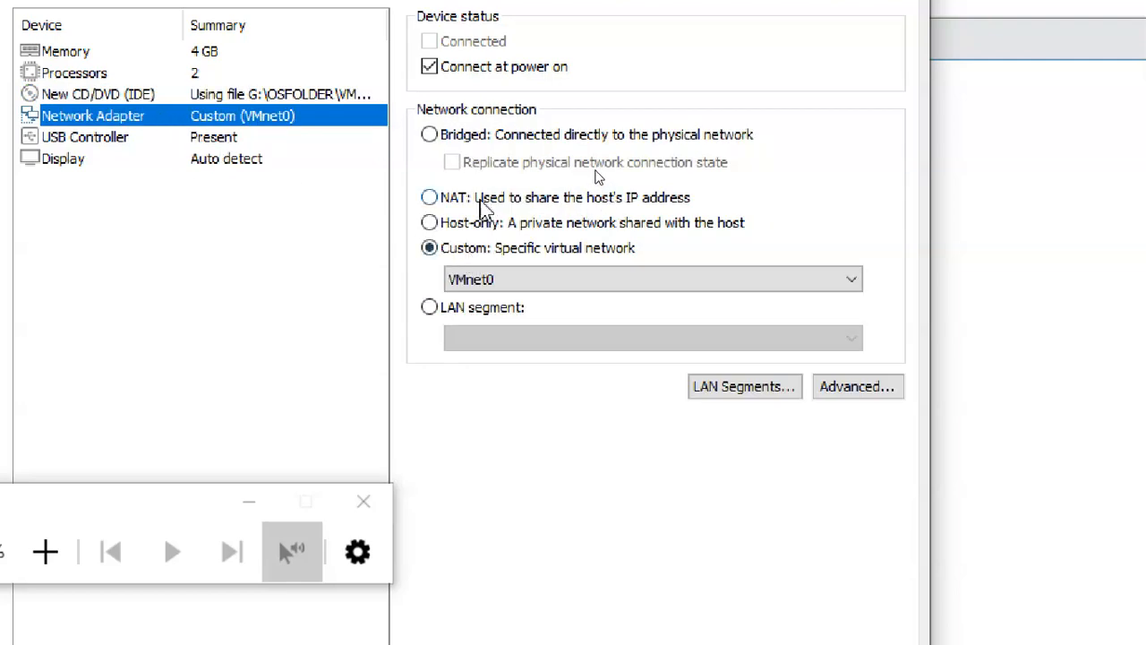
left_click(504, 281)
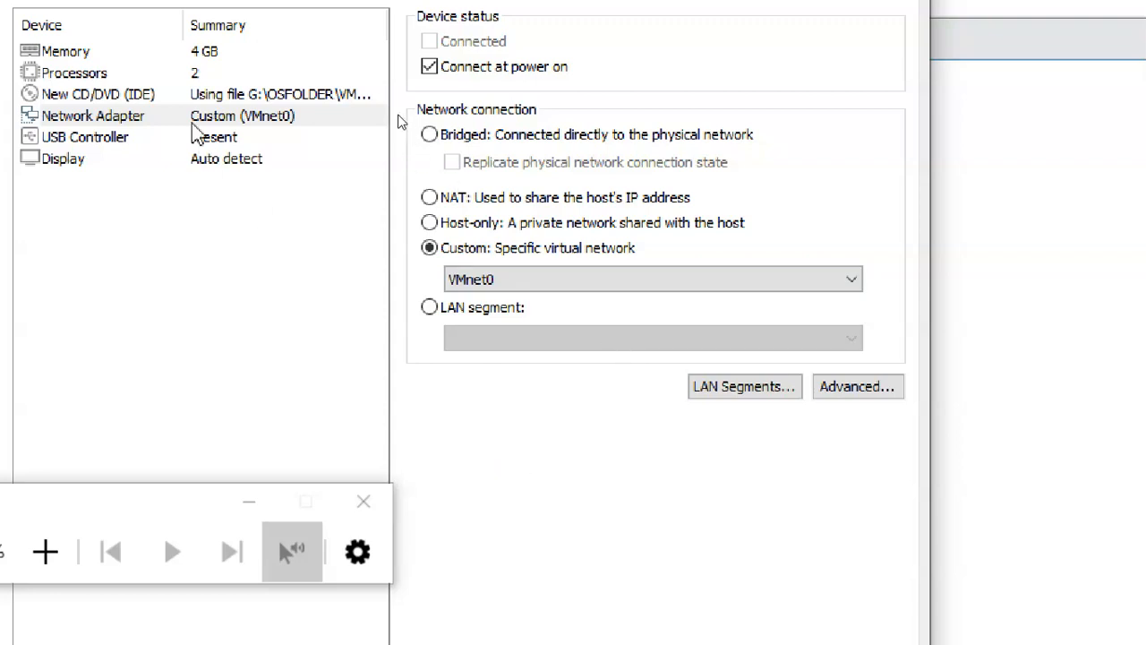
Step: Recheck 4096 MB memory, processors, CD/DVD and network adapter, then close and finish the wizard
left_click(161, 56)
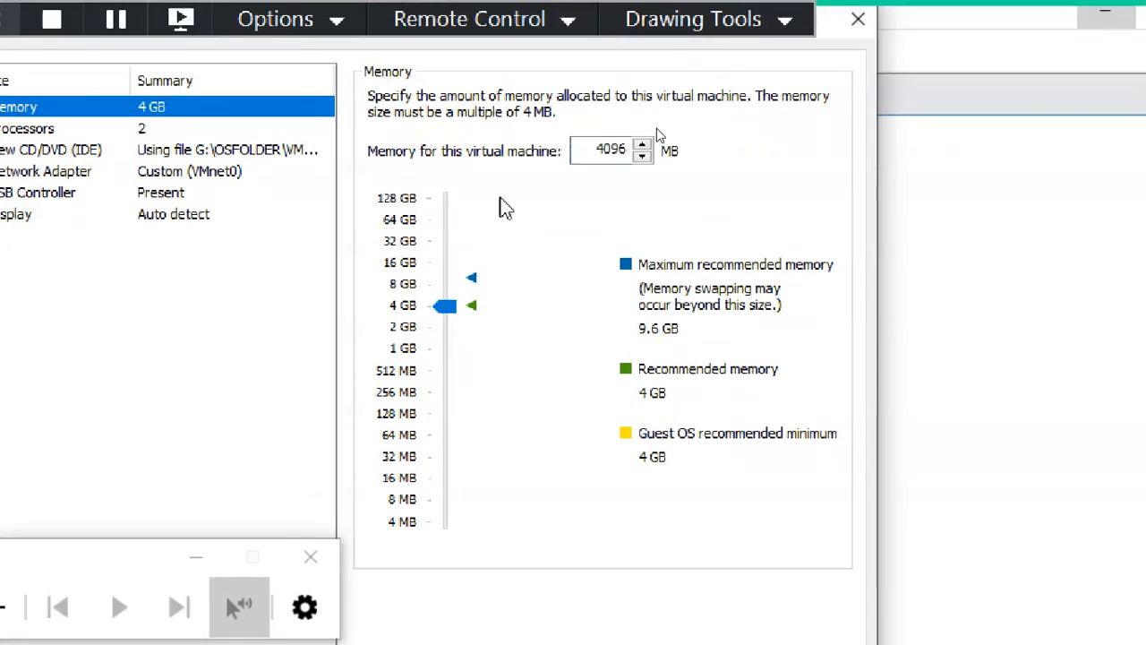
left_click_drag(592, 152, 687, 110)
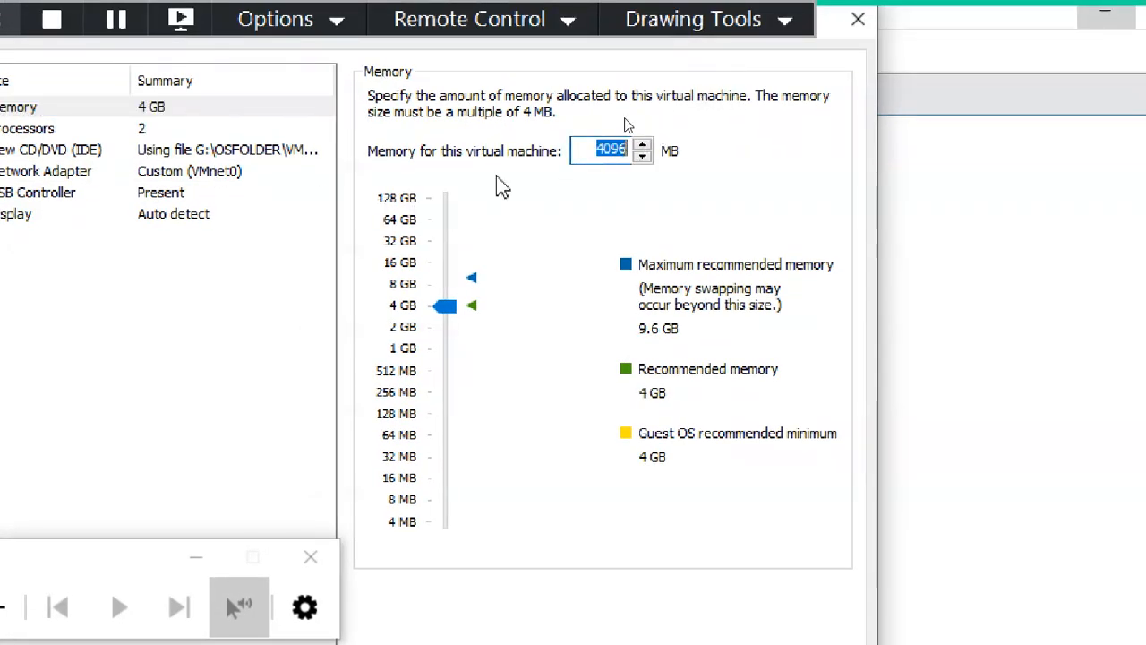
left_click(146, 128)
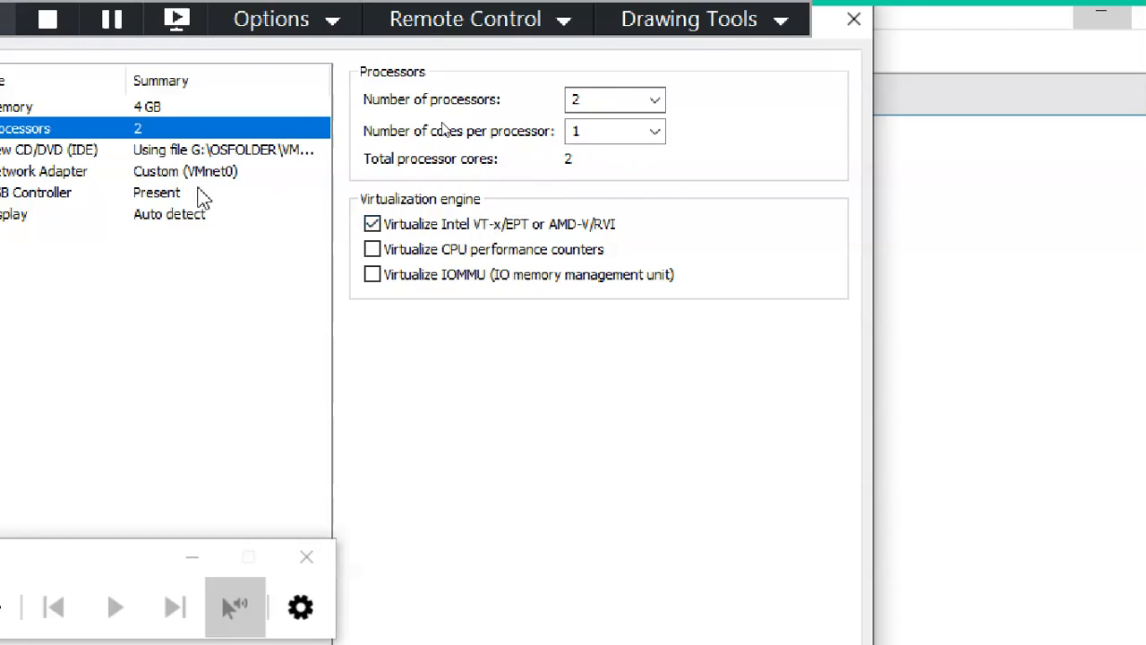
left_click(180, 150)
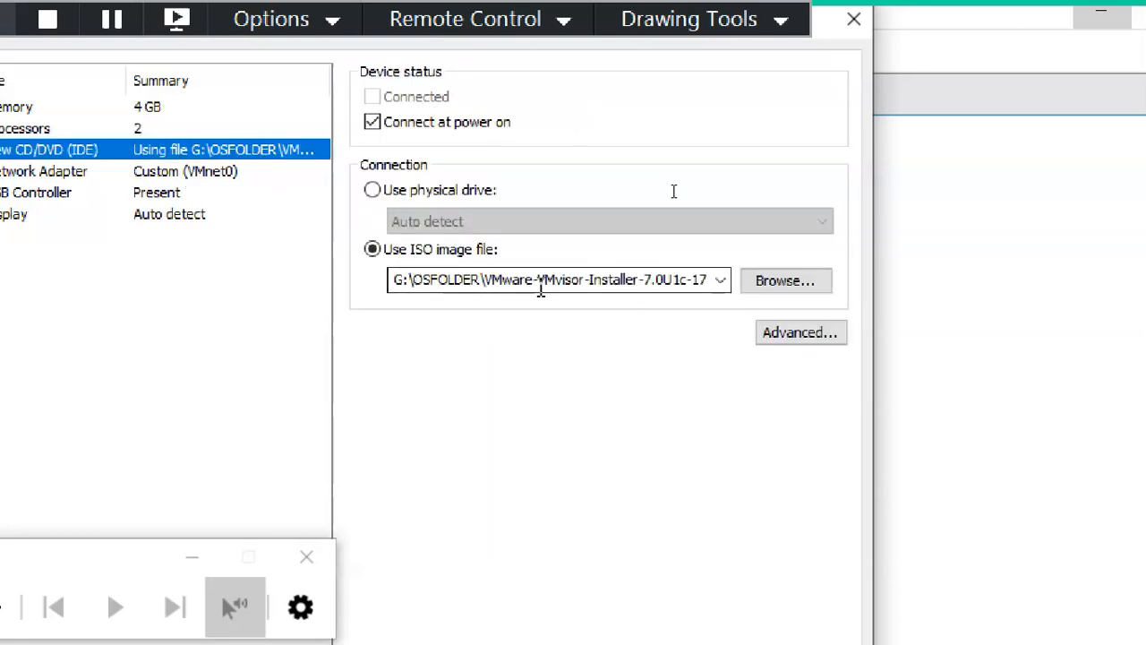
left_click(97, 172)
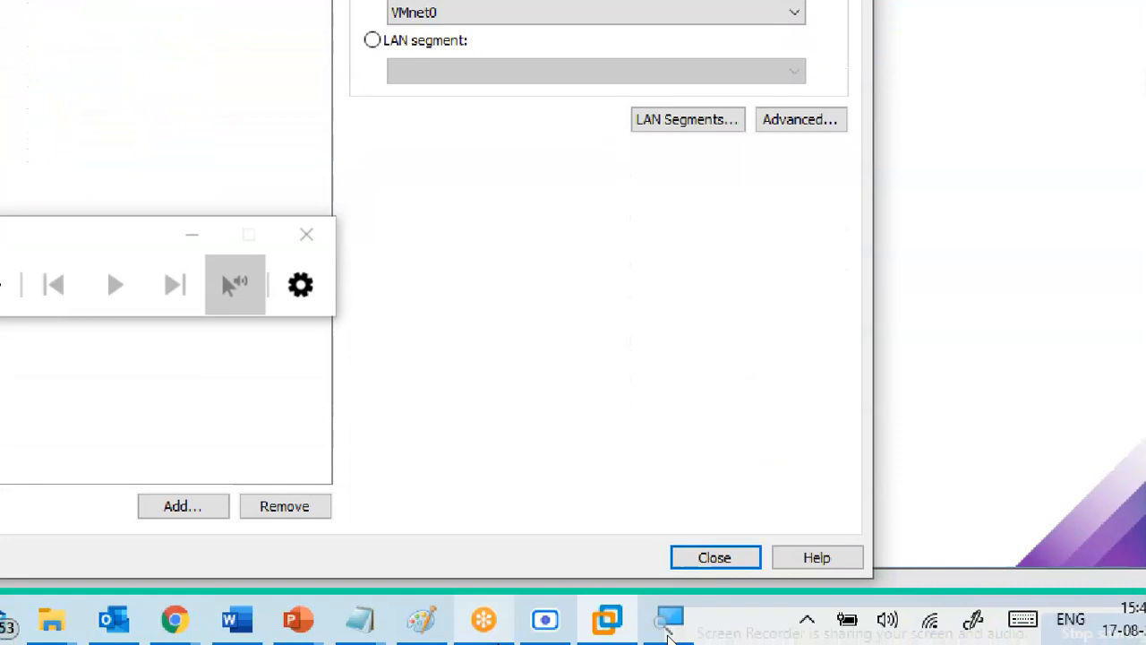
left_click(721, 560)
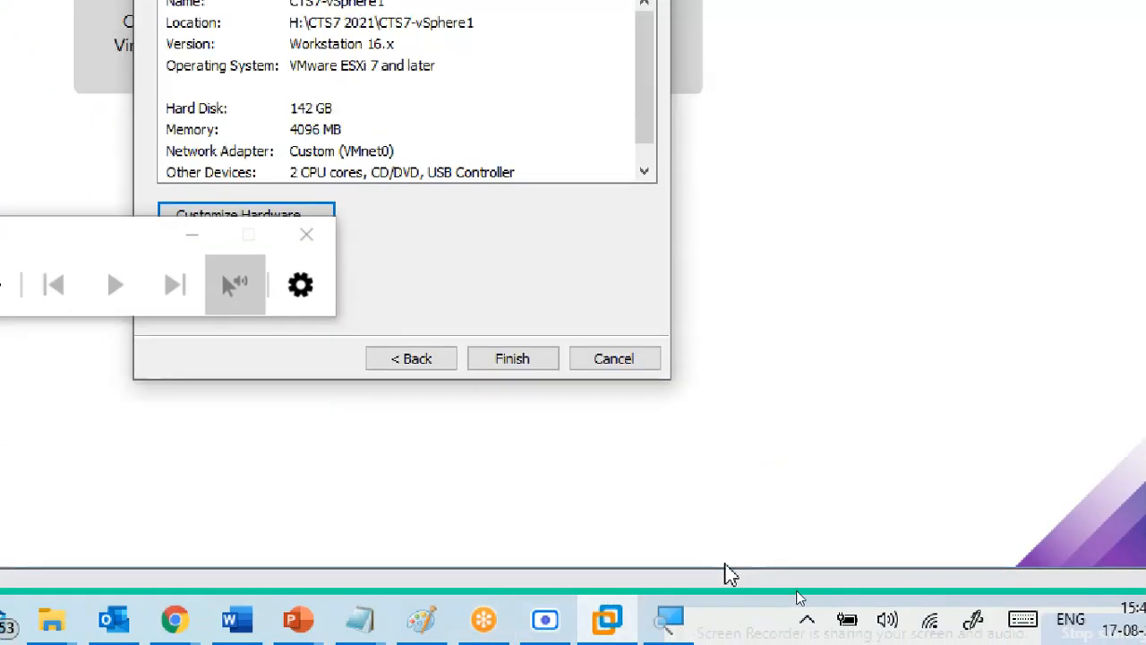
left_click(517, 368)
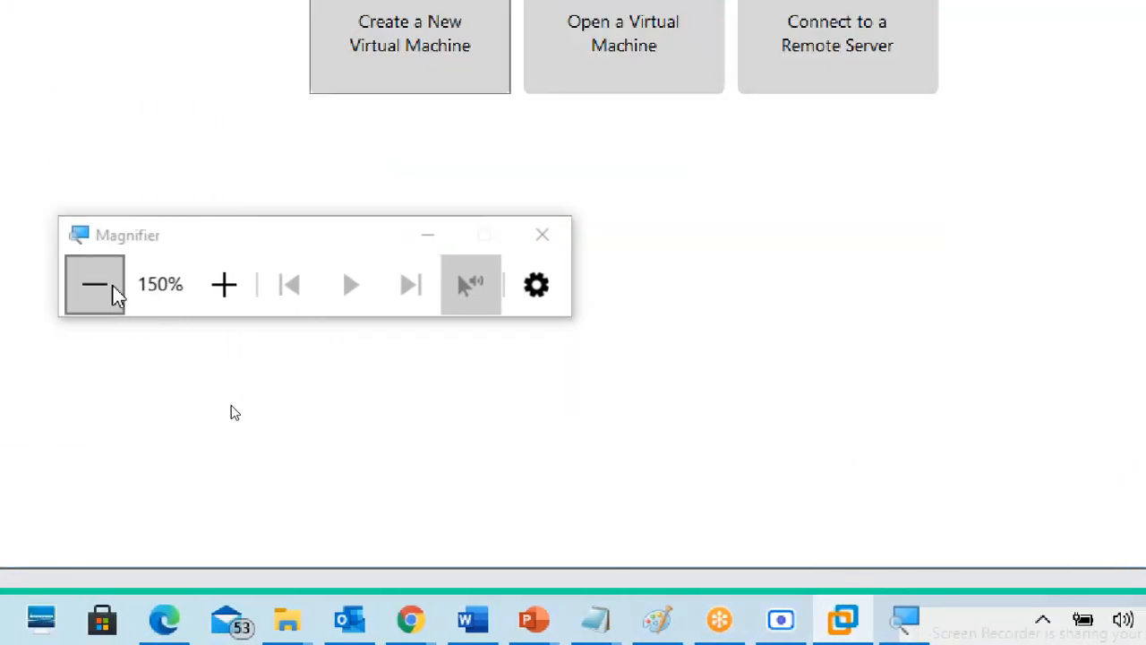
Step: Reset the Magnifier to 100% and open CTS7-vSphere1's virtual machine settings
left_click(114, 291)
left_click_drag(302, 385, 848, 92)
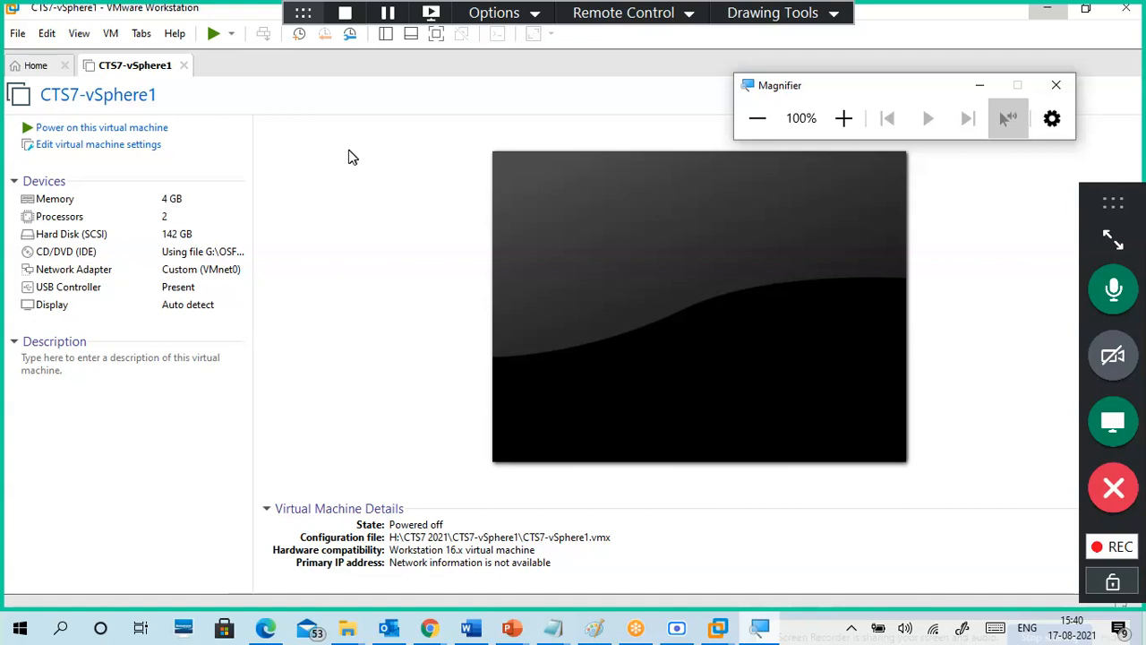
left_click(101, 146)
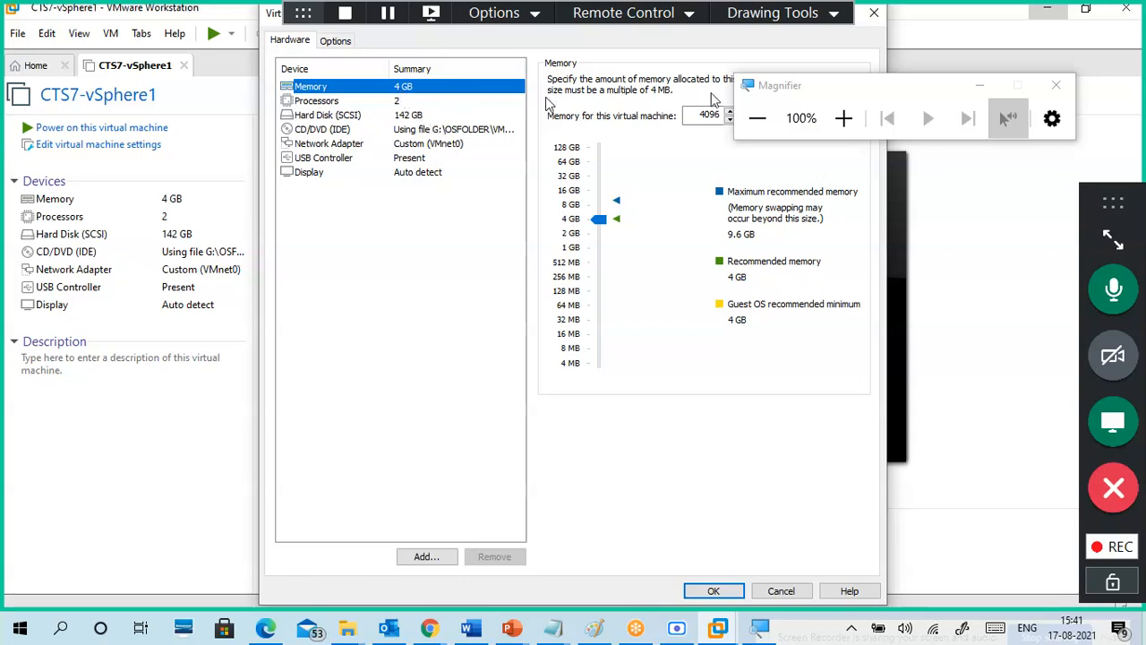
Step: Magnify to 125% and review the processor, hard disk, CD/DVD and network adapter settings
left_click(842, 117)
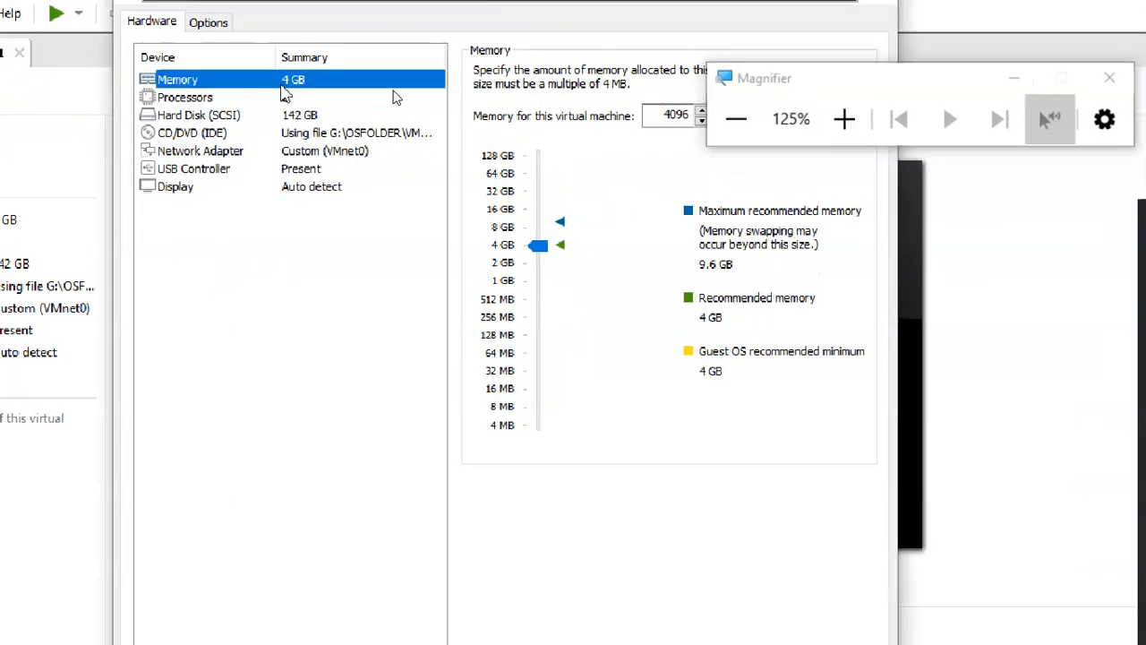
left_click(284, 98)
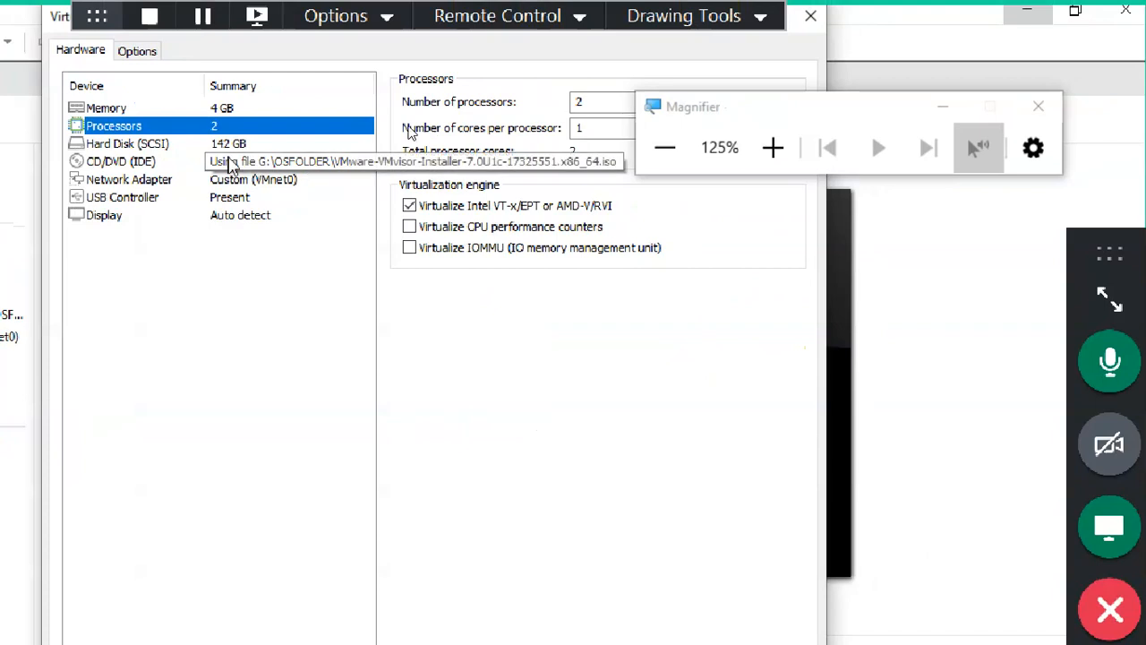
left_click(251, 146)
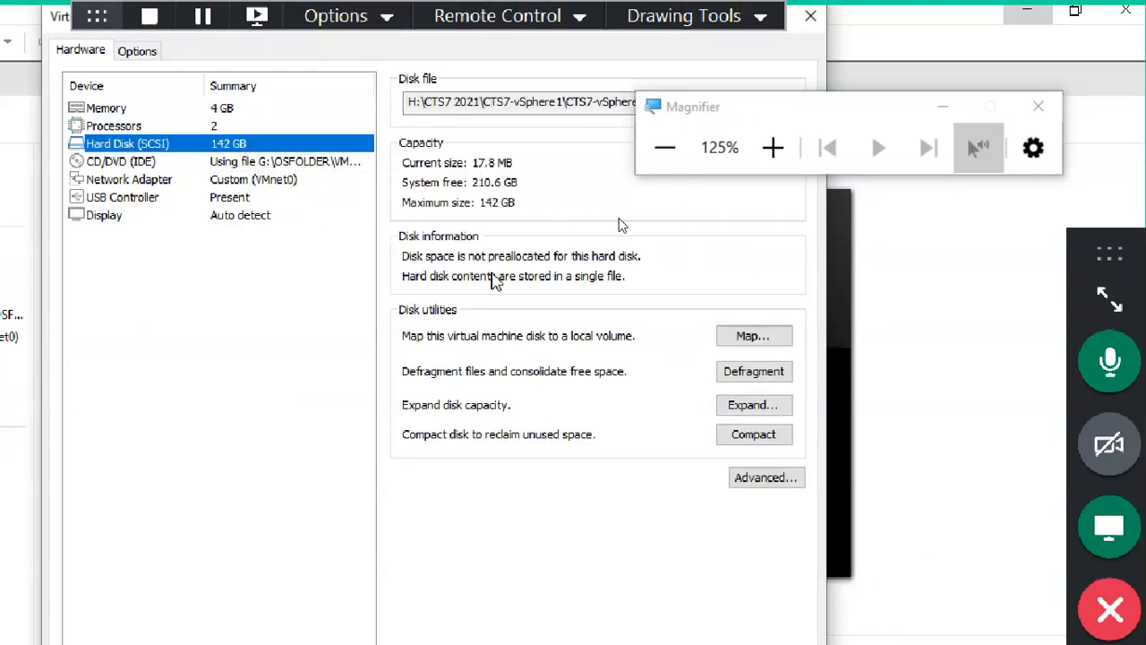
left_click(296, 165)
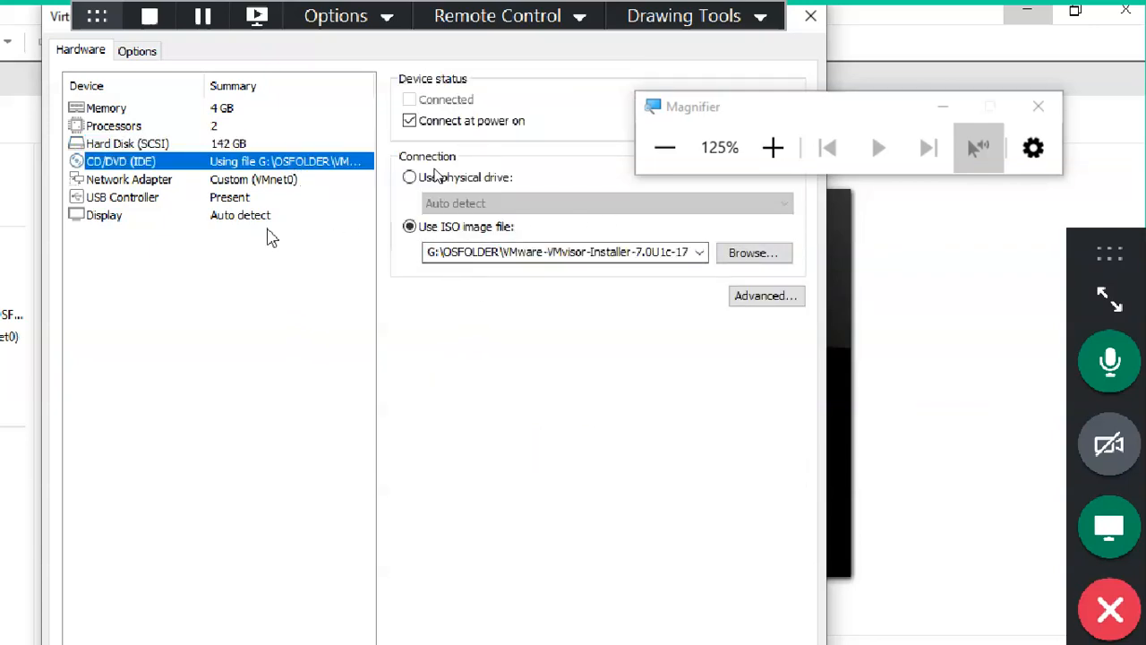
left_click(248, 183)
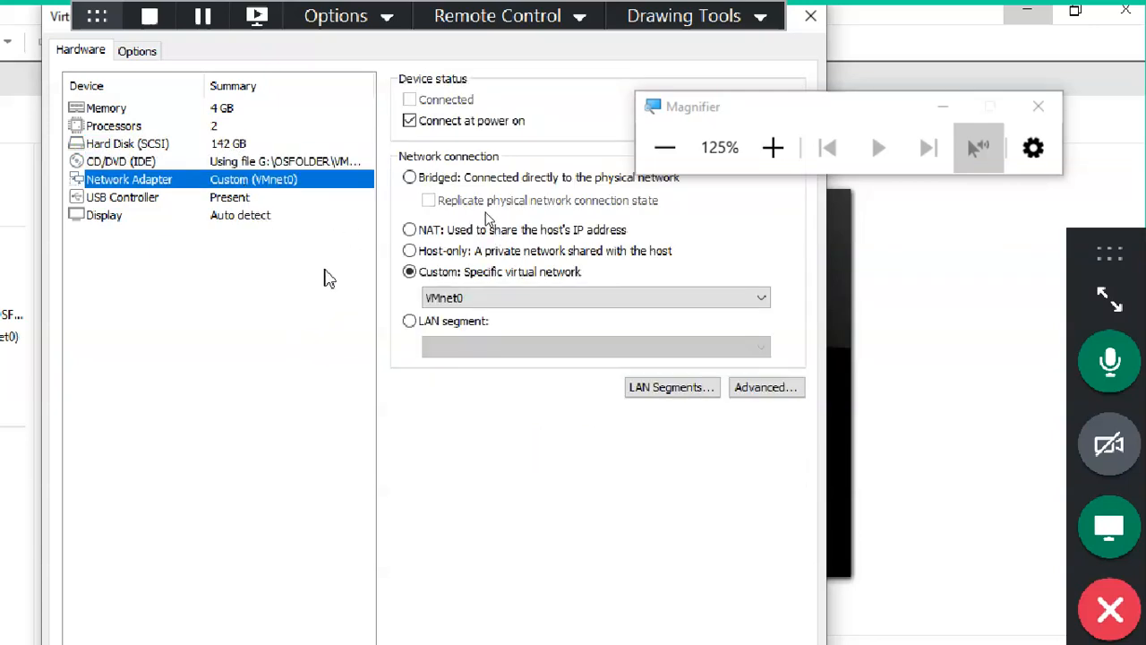
Step: Review the Advanced options, keeping the firmware type as UEFI
left_click(142, 59)
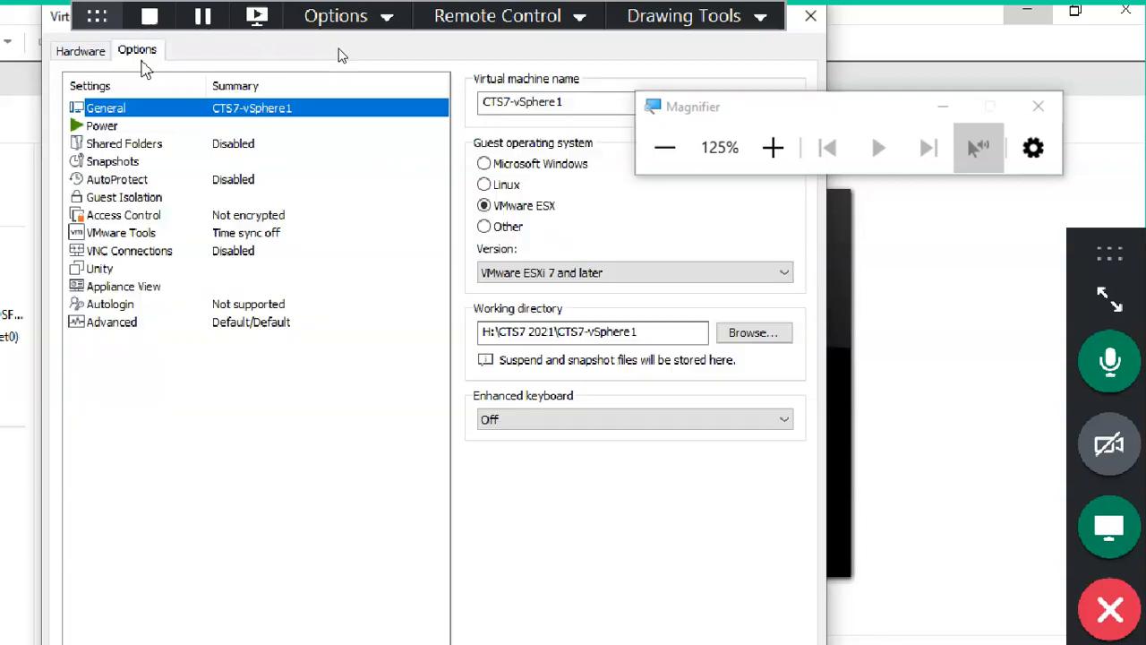
left_click(204, 325)
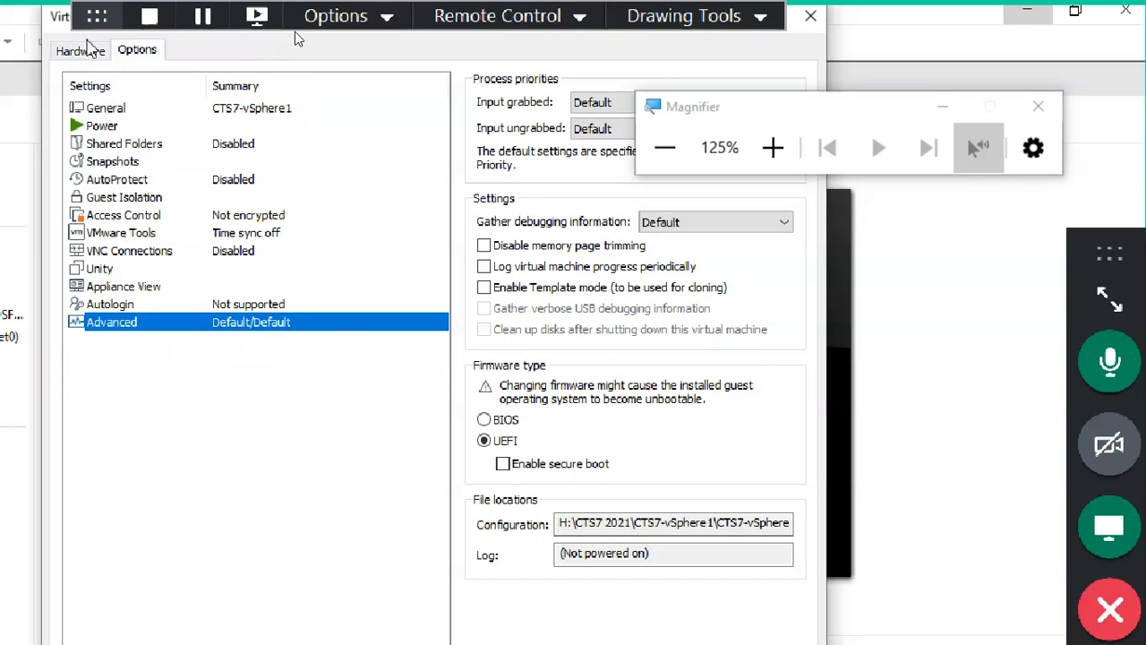
left_click(98, 52)
left_click(136, 52)
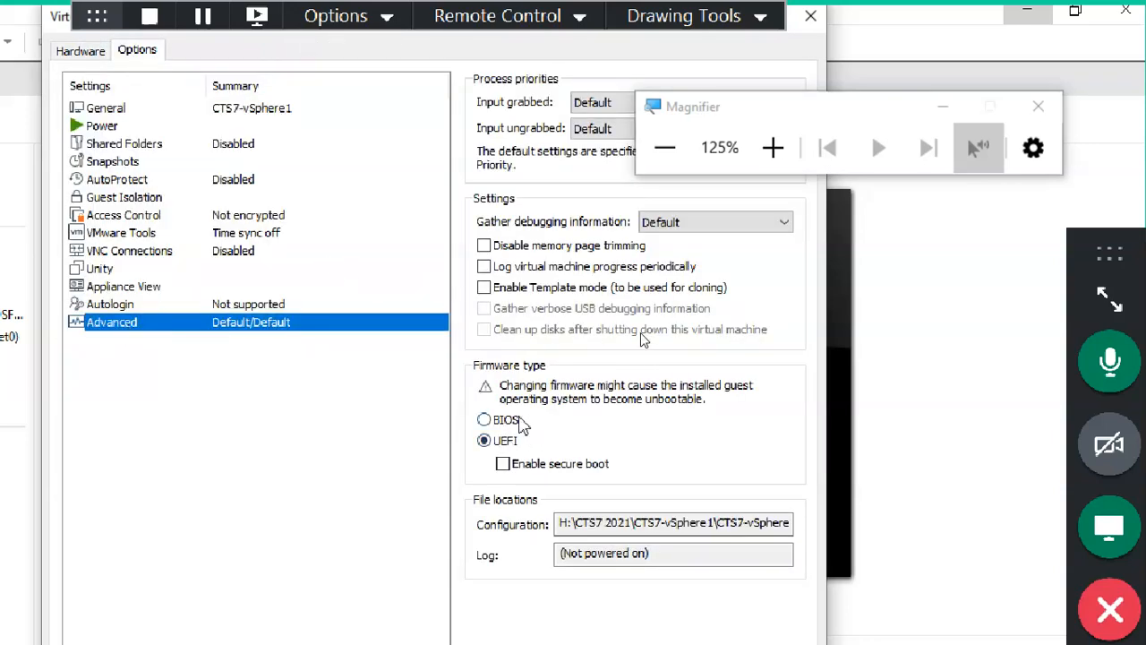
left_click(514, 449)
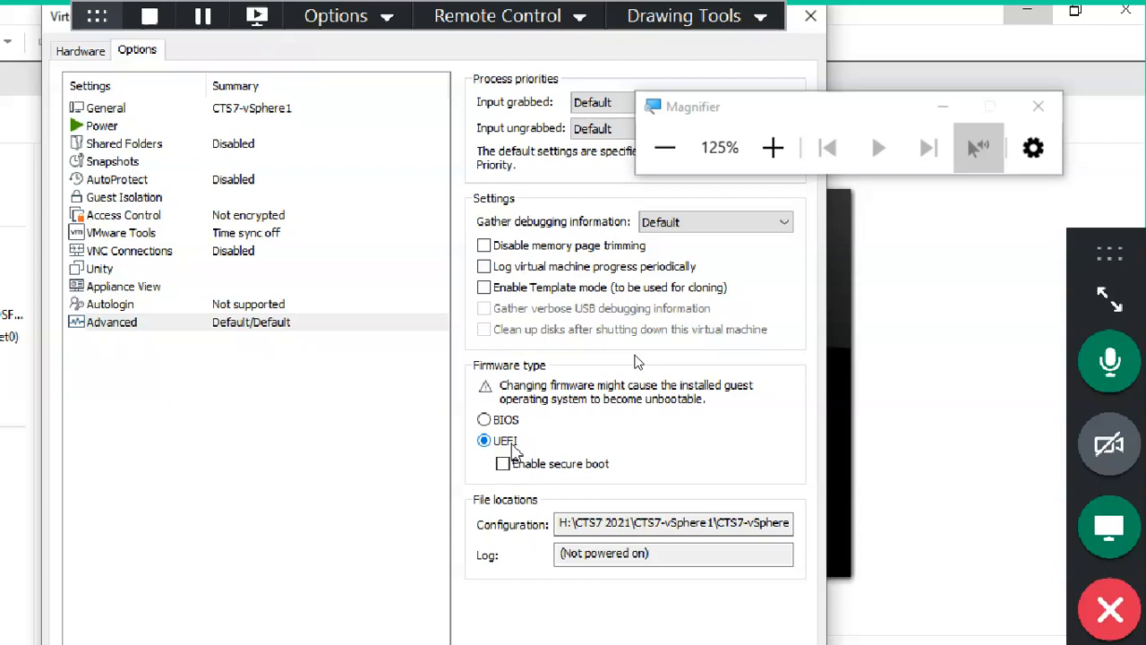
Step: Turn on 'Synchronize guest time with host' under VMware Tools and recheck it
left_click(259, 235)
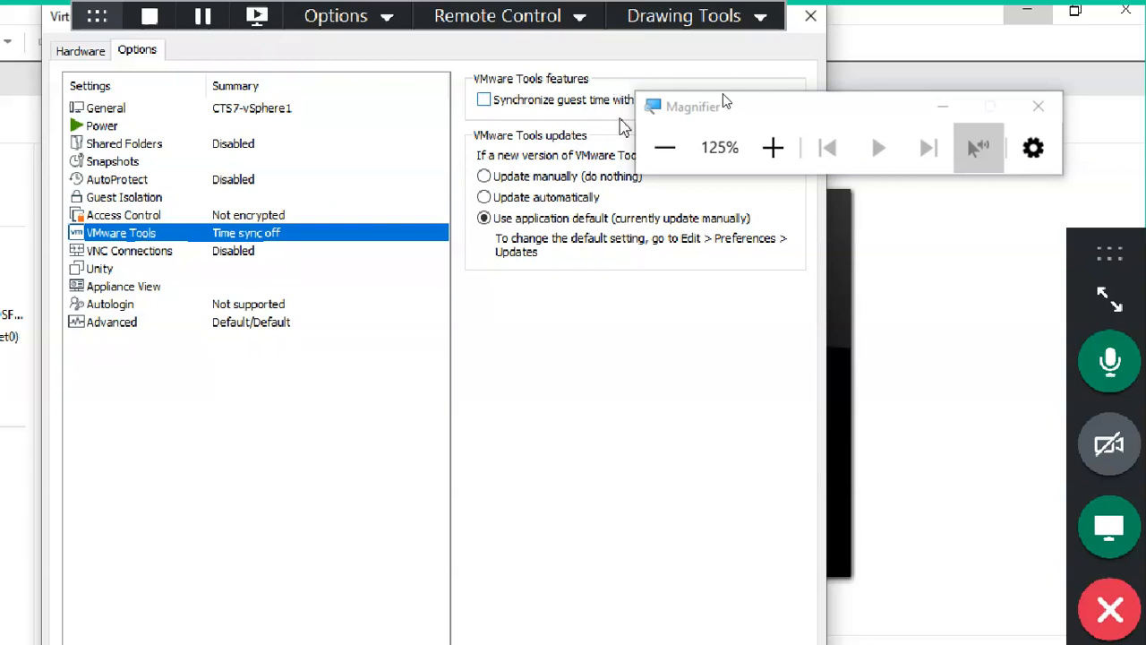
left_click_drag(661, 109, 915, 93)
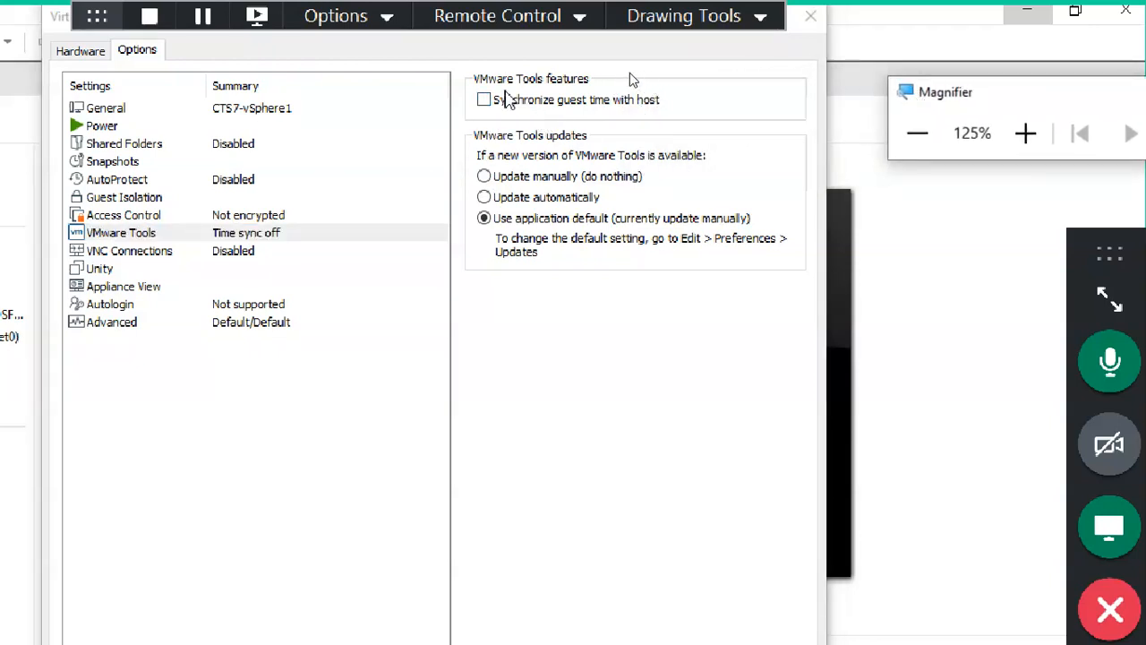
left_click(495, 100)
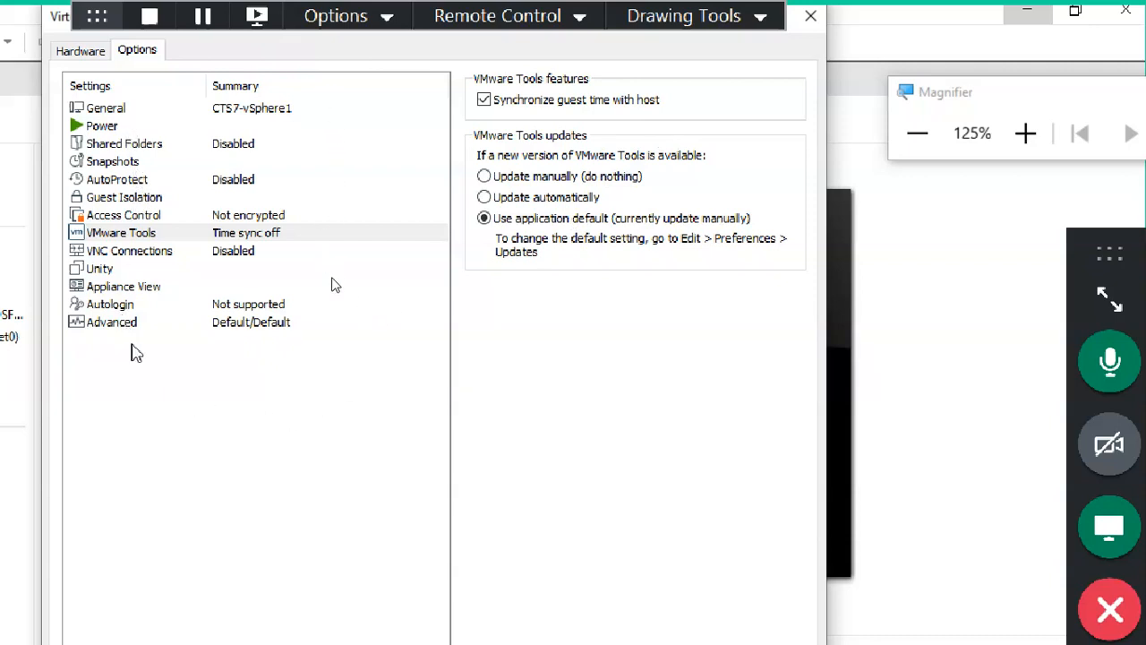
left_click(138, 328)
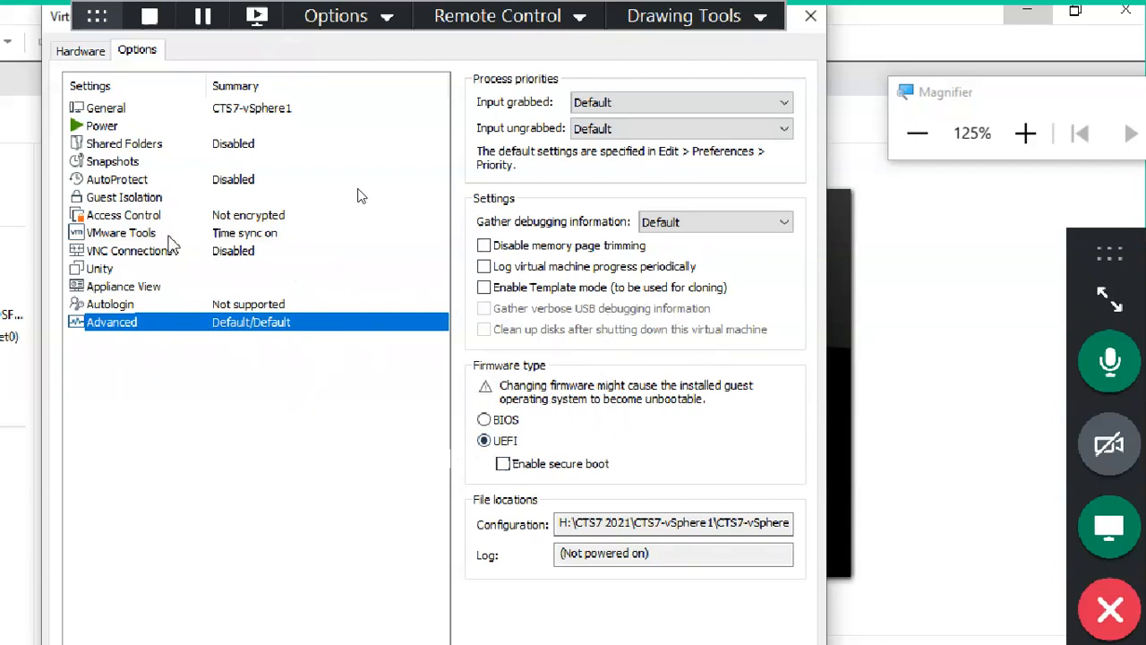
left_click(154, 235)
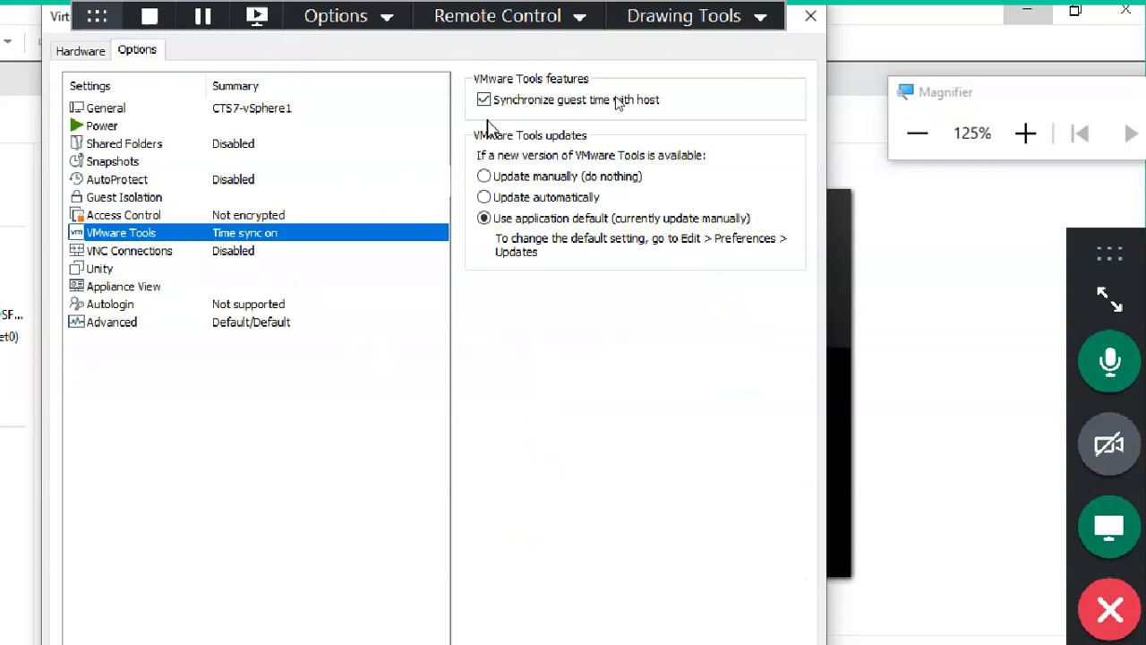
left_click(100, 50)
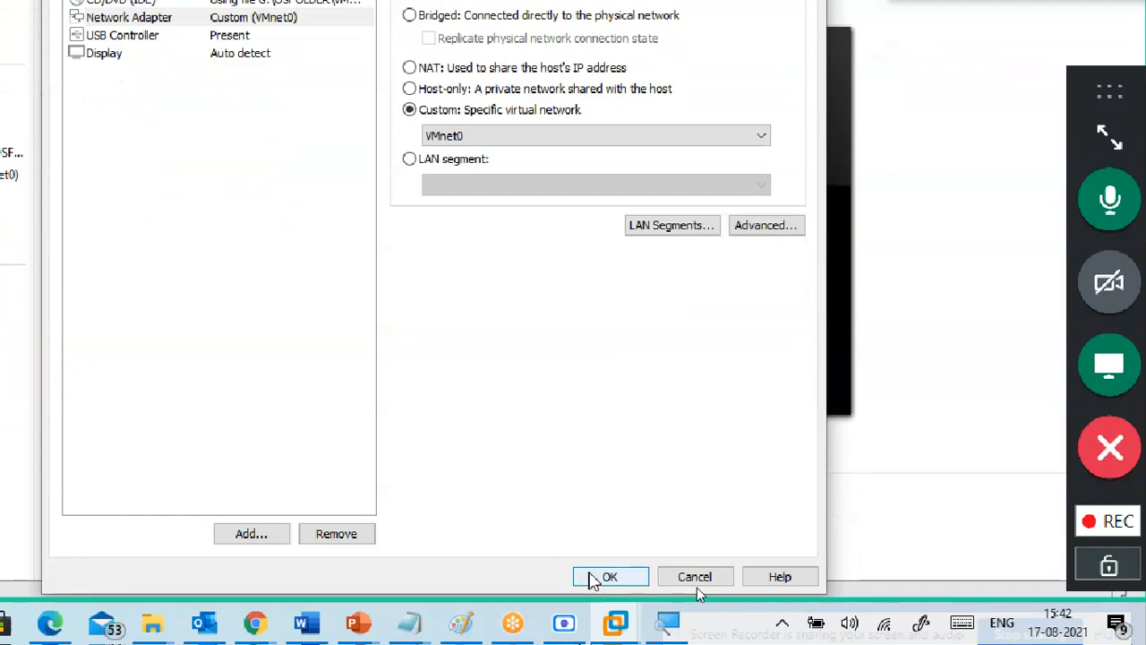
Step: Save the settings and open CTS7-vSphere1's VM directory from the Library
left_click(591, 578)
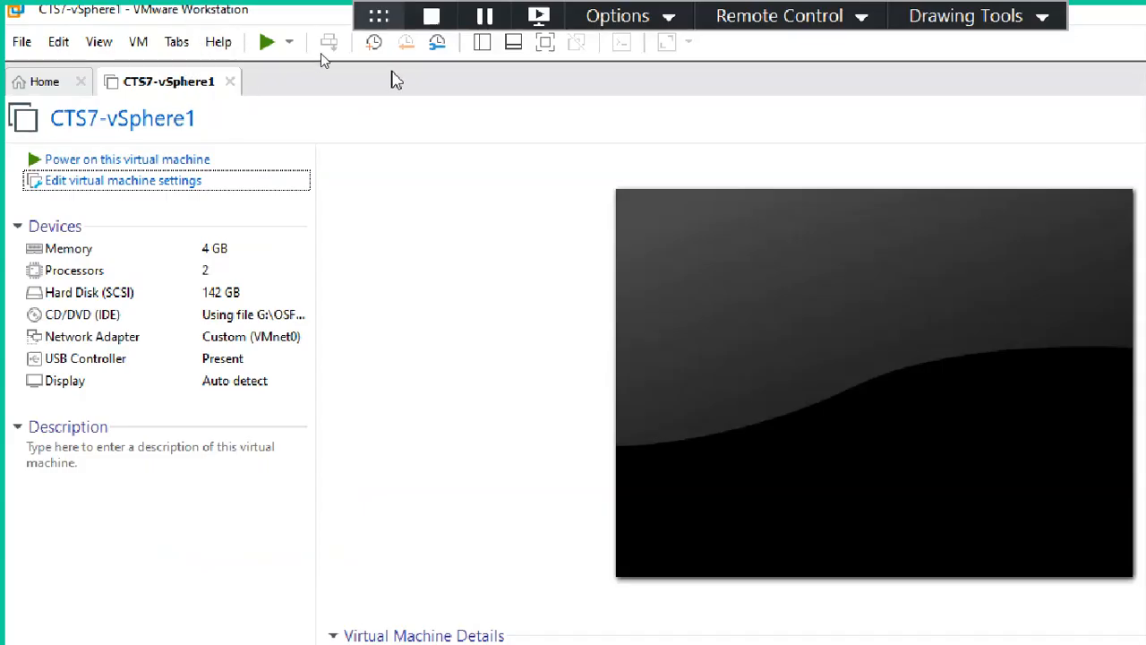
left_click(482, 42)
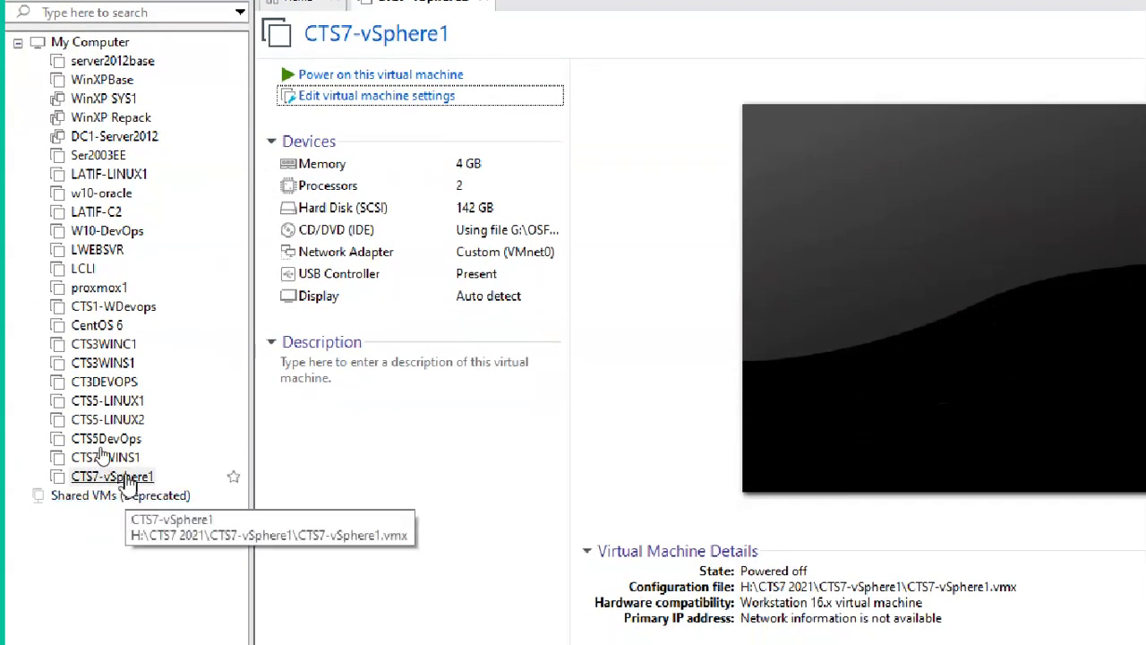
left_click(128, 480)
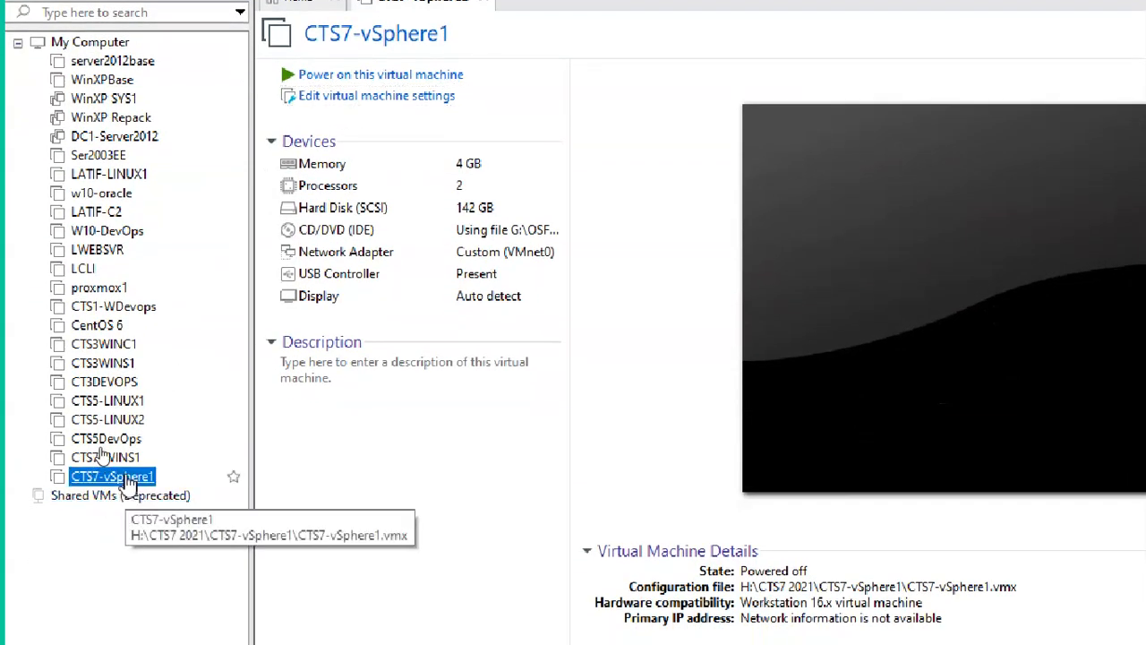
right_click(127, 480)
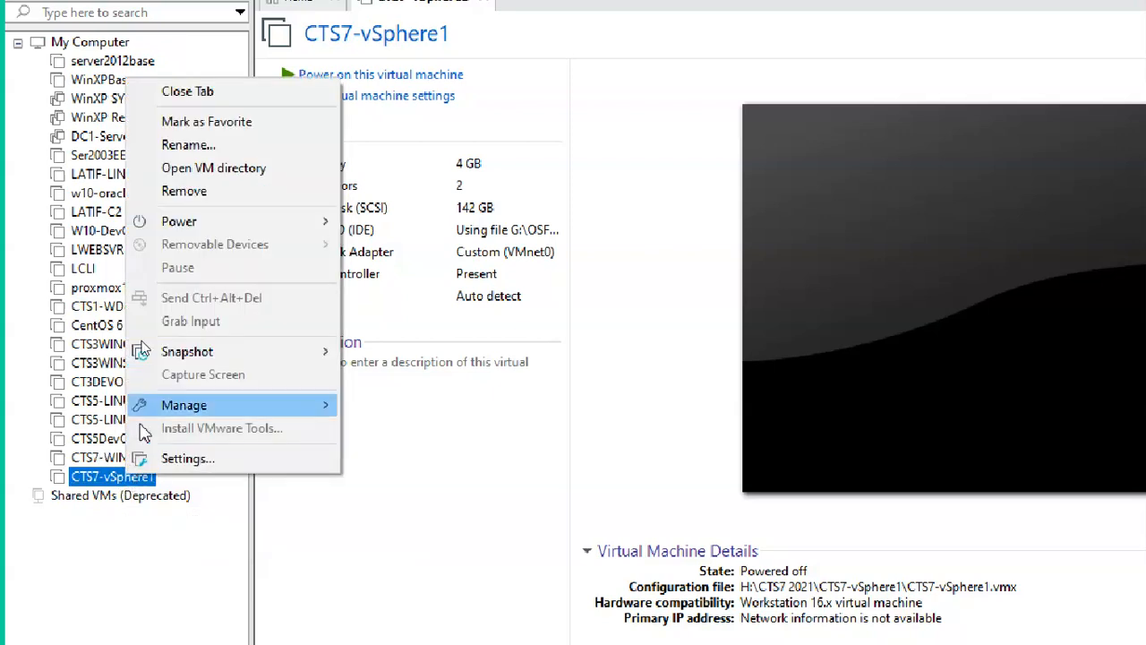
left_click(263, 177)
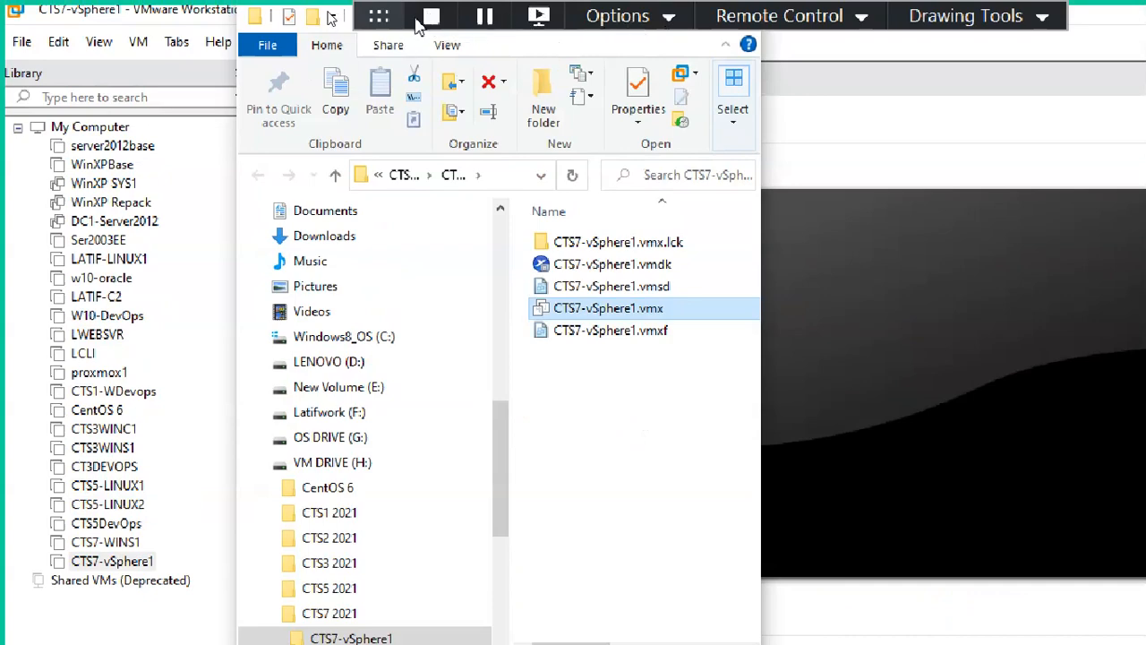
Step: Maximize the CTS7-vSphere1 folder window and select the CTS7-vSphere1.vmx file
left_click_drag(370, 18, 855, 636)
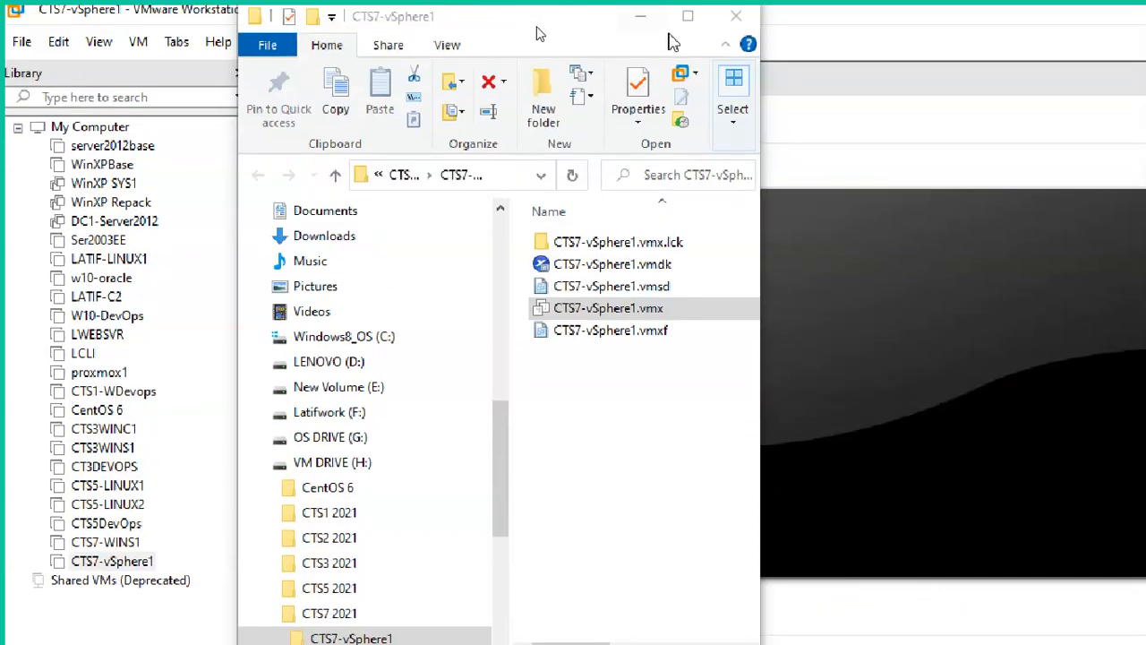
left_click(688, 15)
left_click(434, 366)
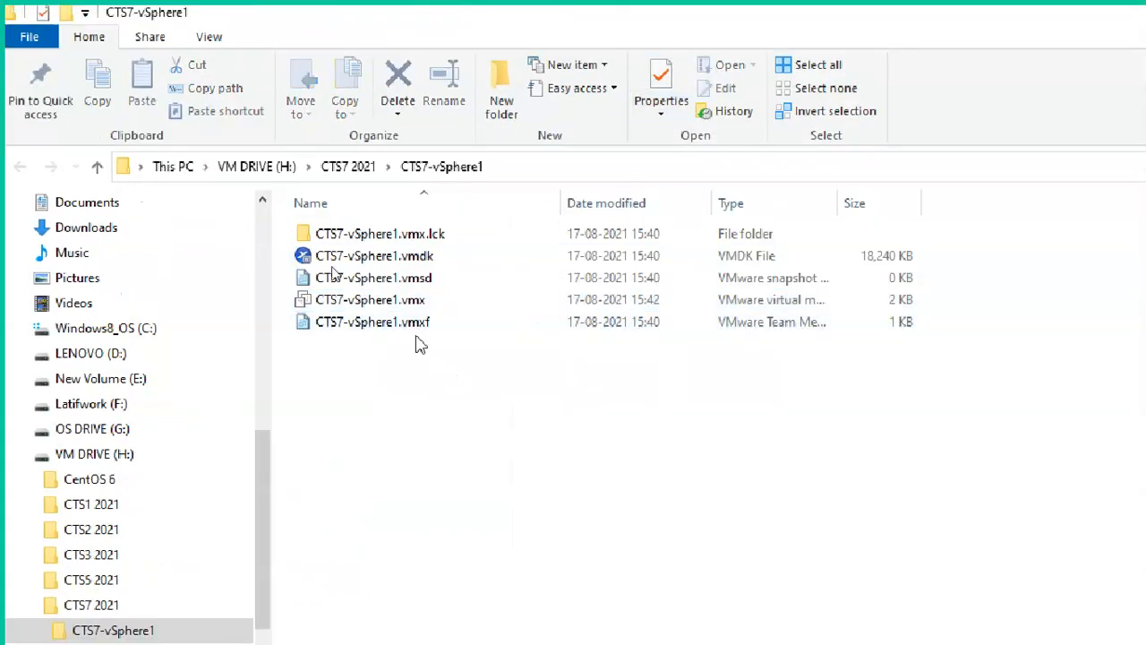
left_click(408, 302)
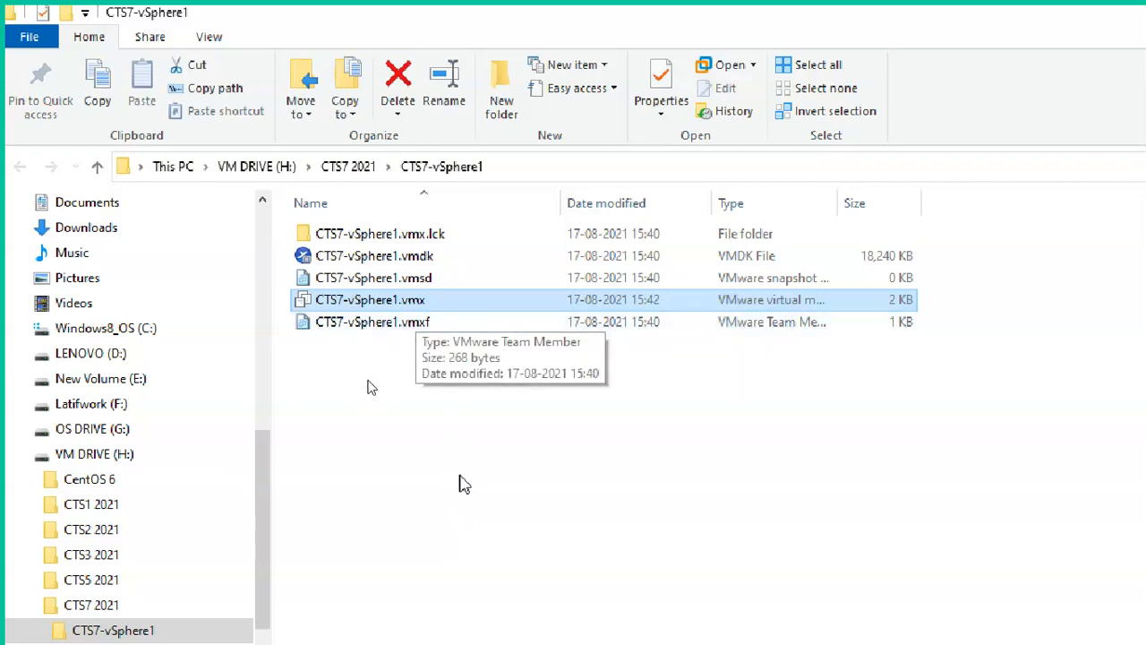
Step: Hide file name extensions, then show them again
left_click(208, 37)
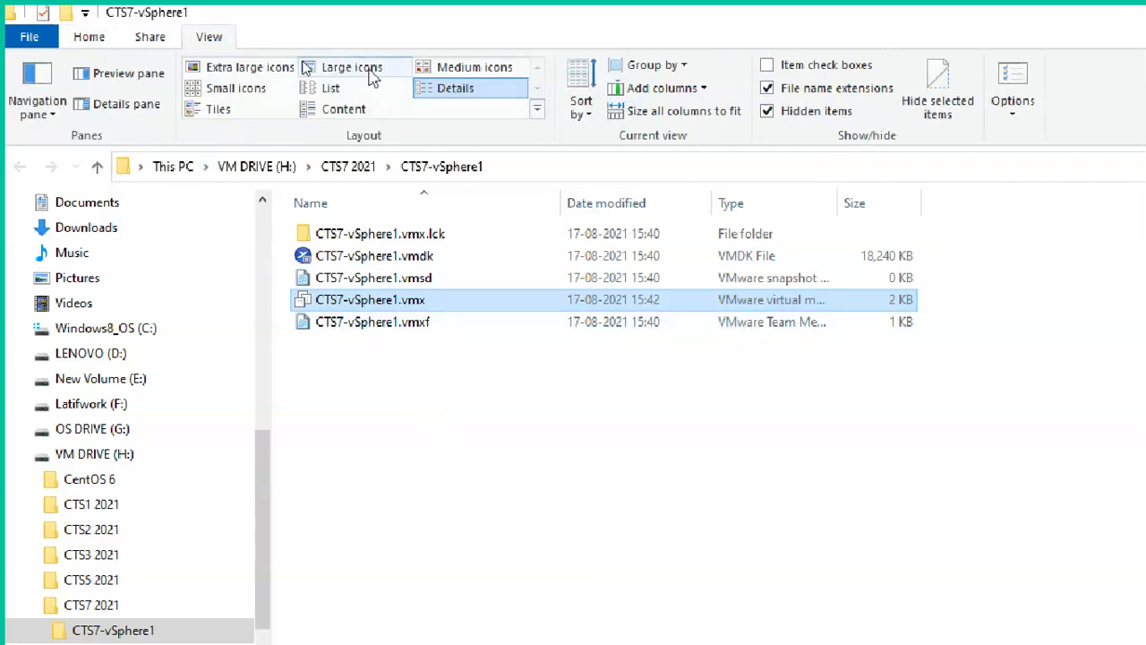
left_click(788, 93)
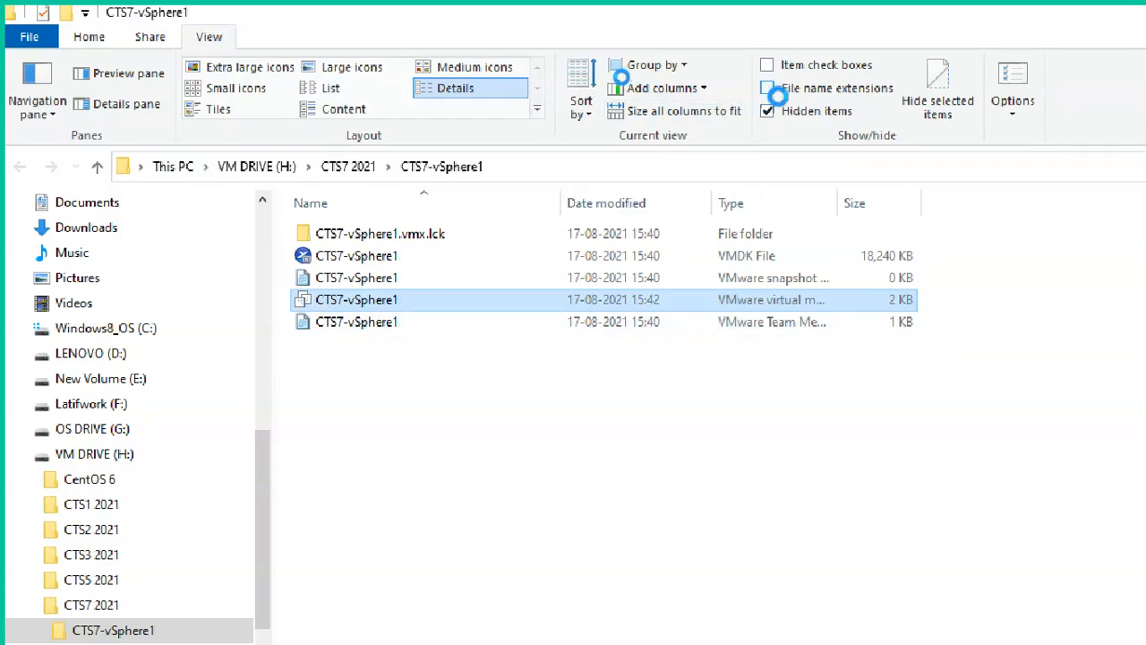
left_click(775, 93)
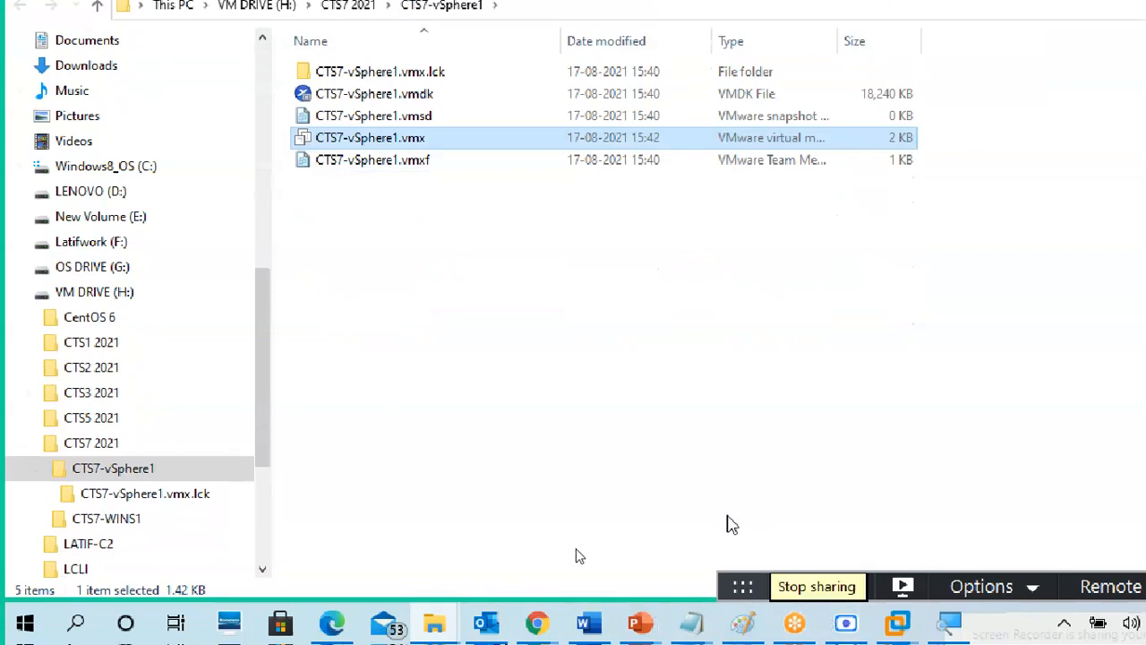
Step: Preview the other open windows from the taskbar
left_click(691, 630)
left_click(691, 629)
mouse_move(433, 625)
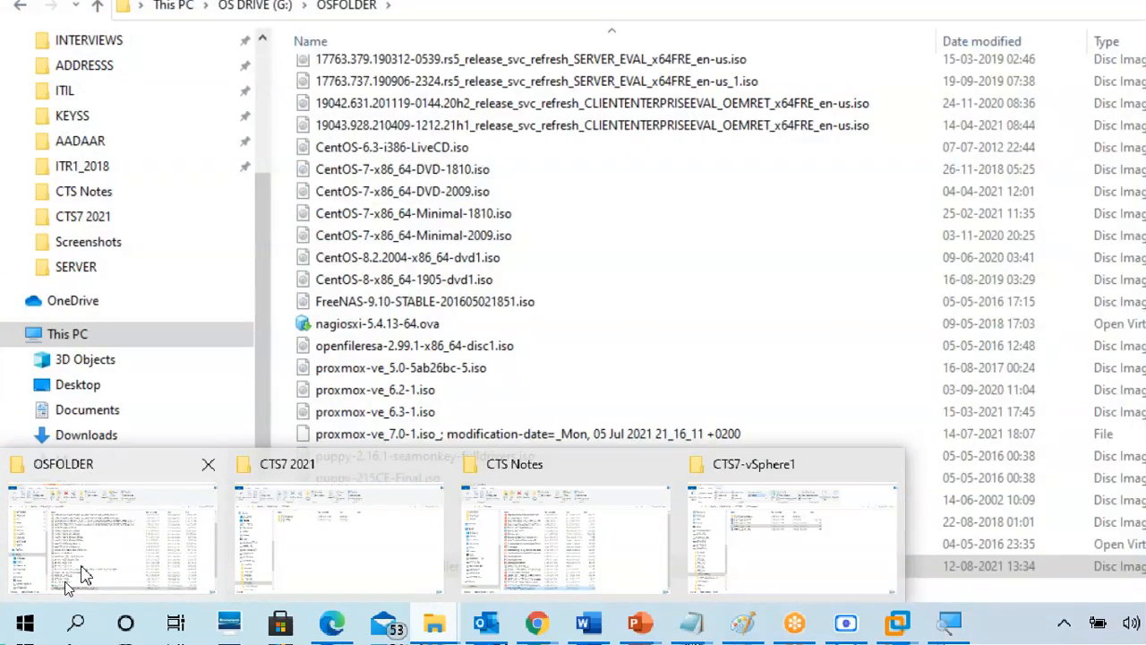
Step: Switch to the OSFOLDER window, go up to the G: drive root and open VMEDIT.txt
left_click(82, 569)
scroll(468, 262, "down", 1)
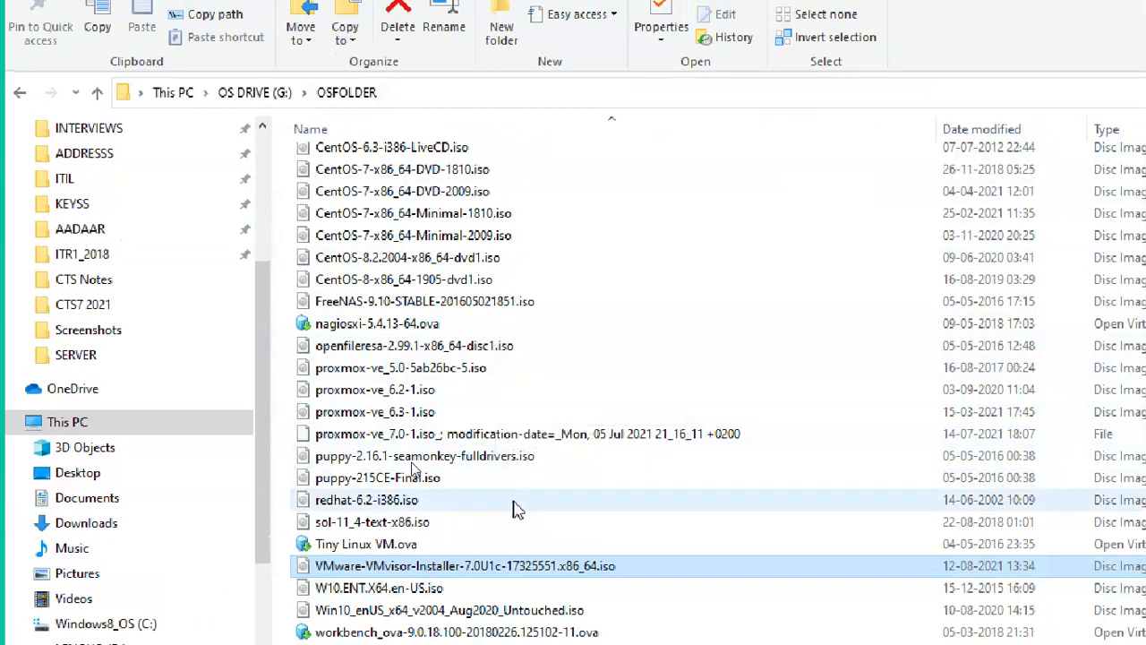
scroll(517, 512, "up", 3)
left_click(256, 92)
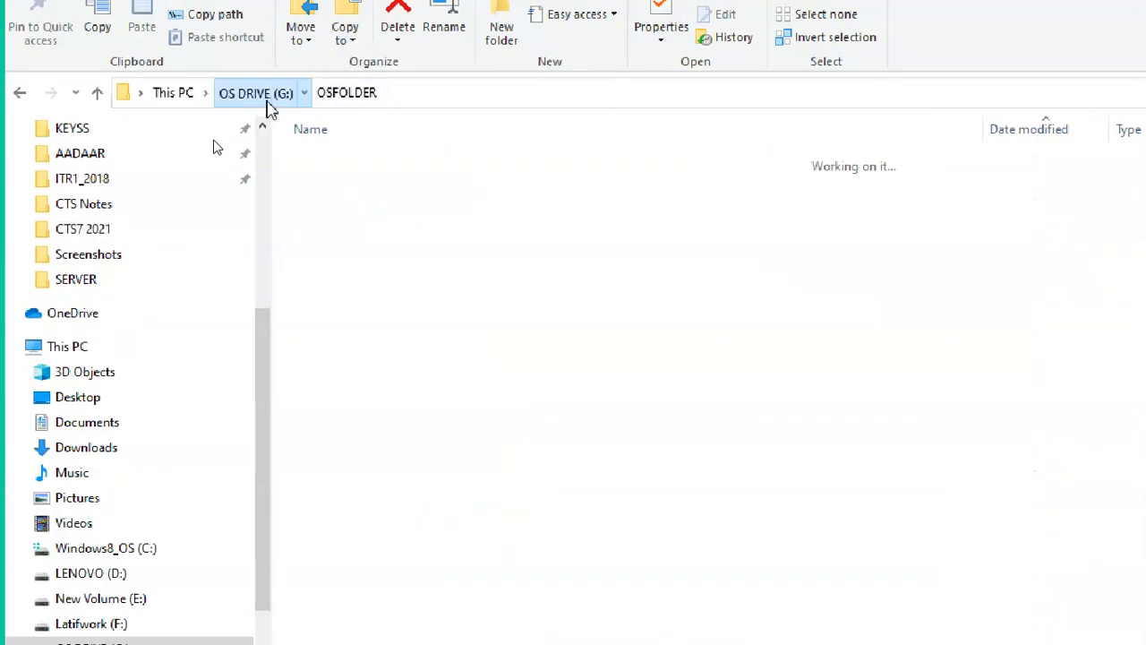
scroll(435, 564, "down", 3)
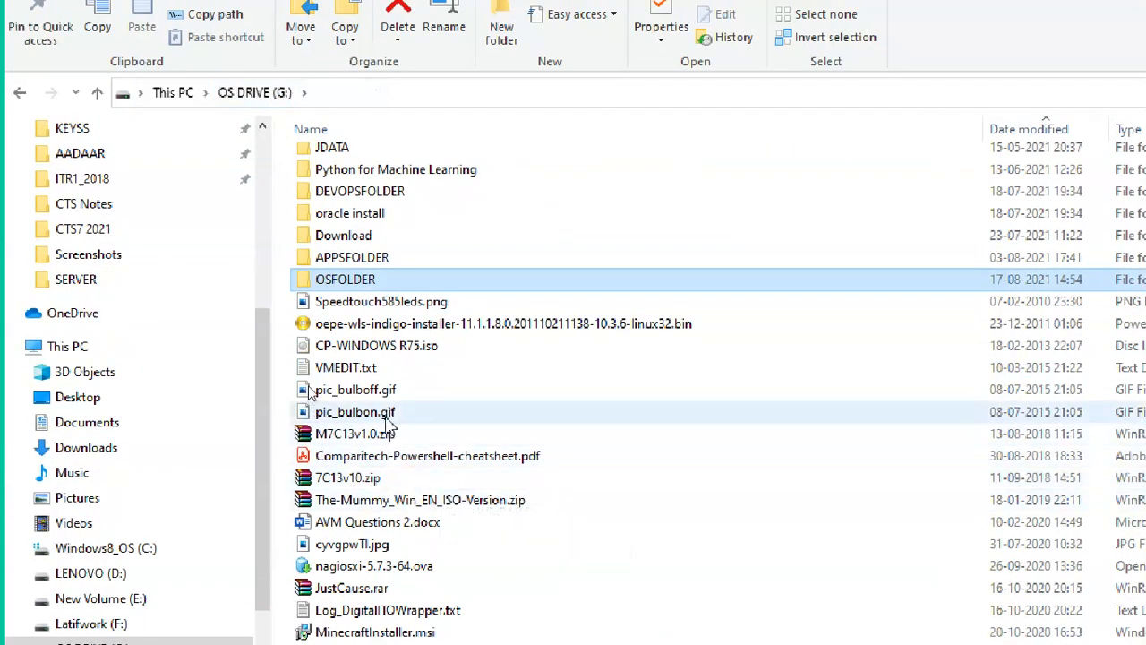
double_click(369, 371)
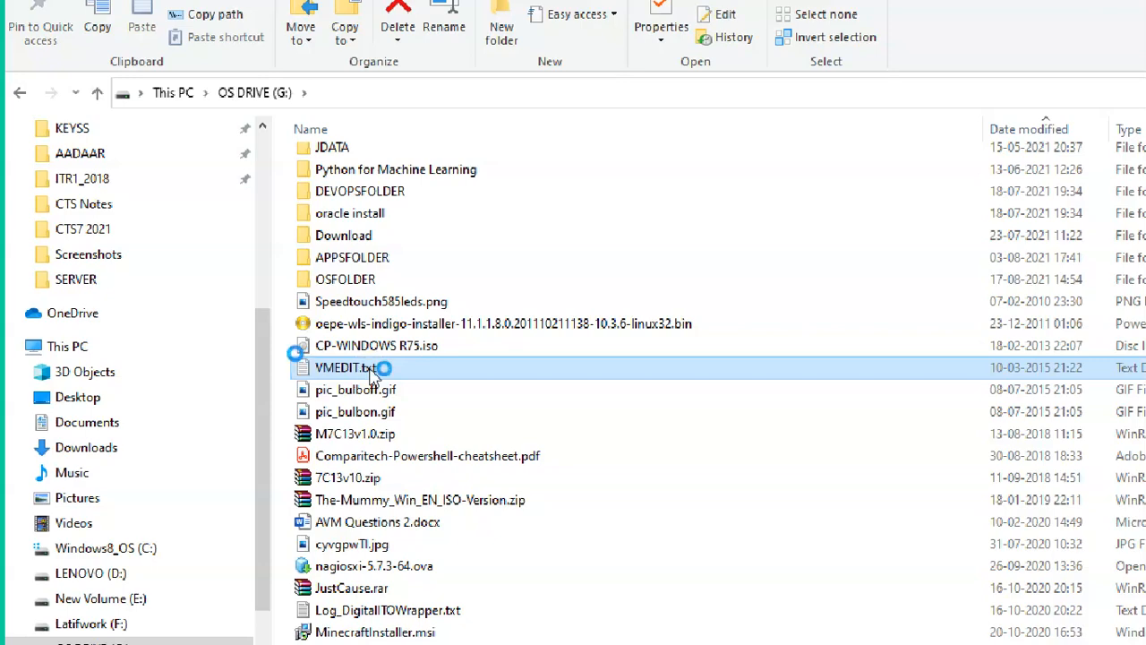
Step: Copy the three settings lines, then inspect the hypervisor prefix, v0 and FALSE parts of line 1
left_click_drag(575, 157, 248, 96)
right_click(309, 98)
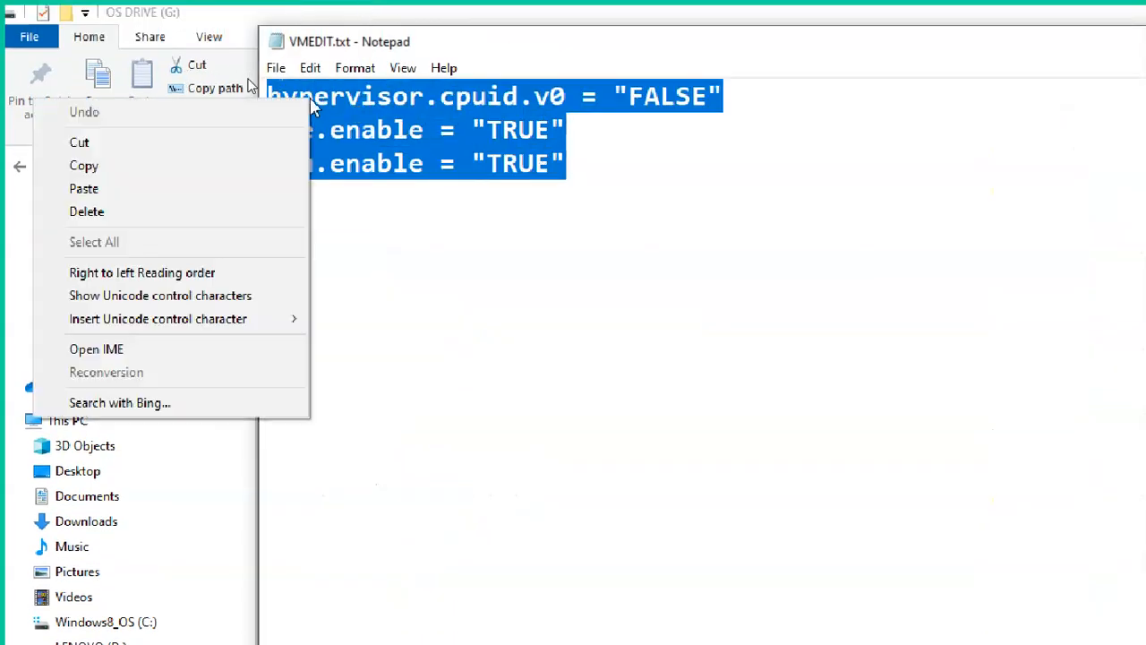
left_click(258, 167)
left_click(628, 248)
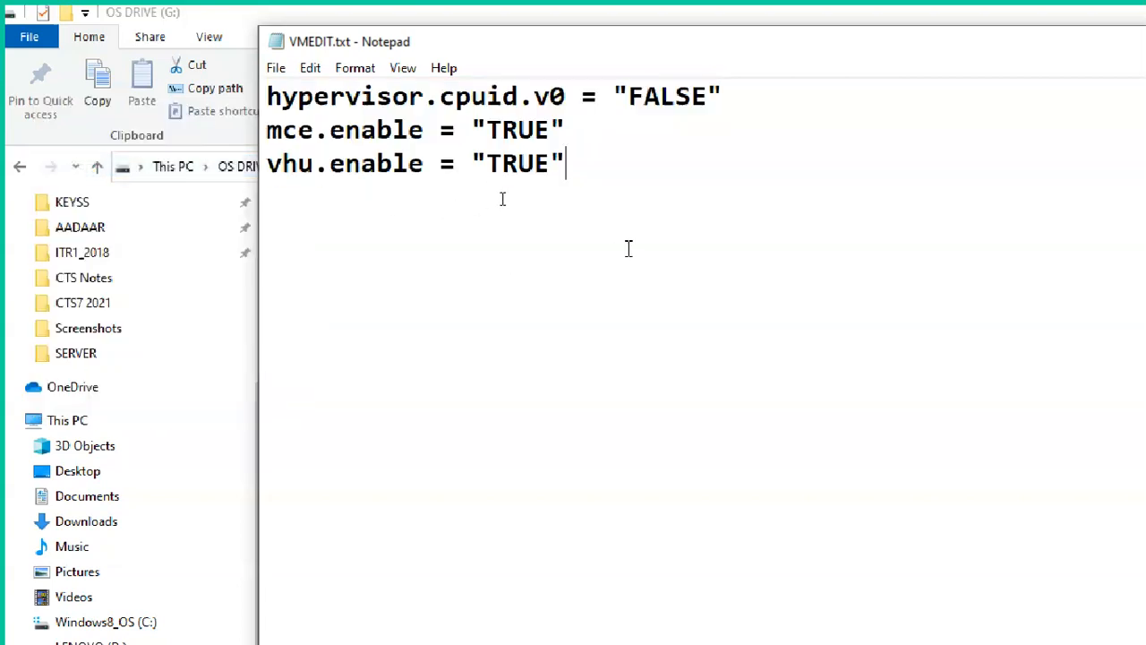
left_click_drag(267, 96, 439, 95)
left_click(488, 99)
left_click_drag(566, 95, 535, 96)
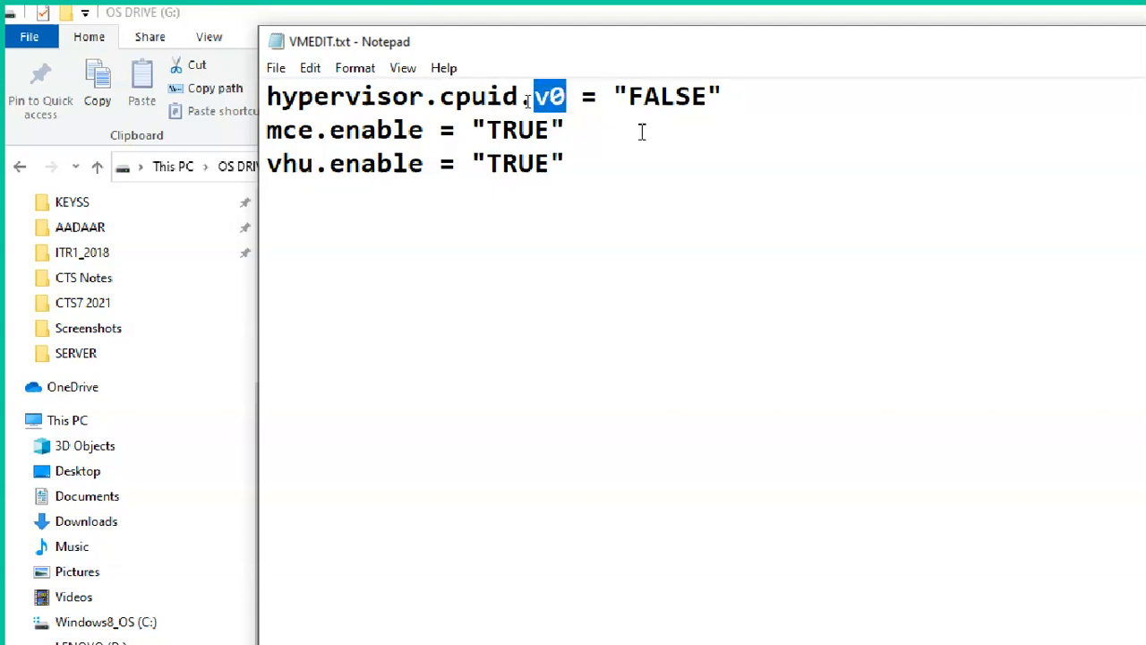
left_click_drag(732, 90, 630, 98)
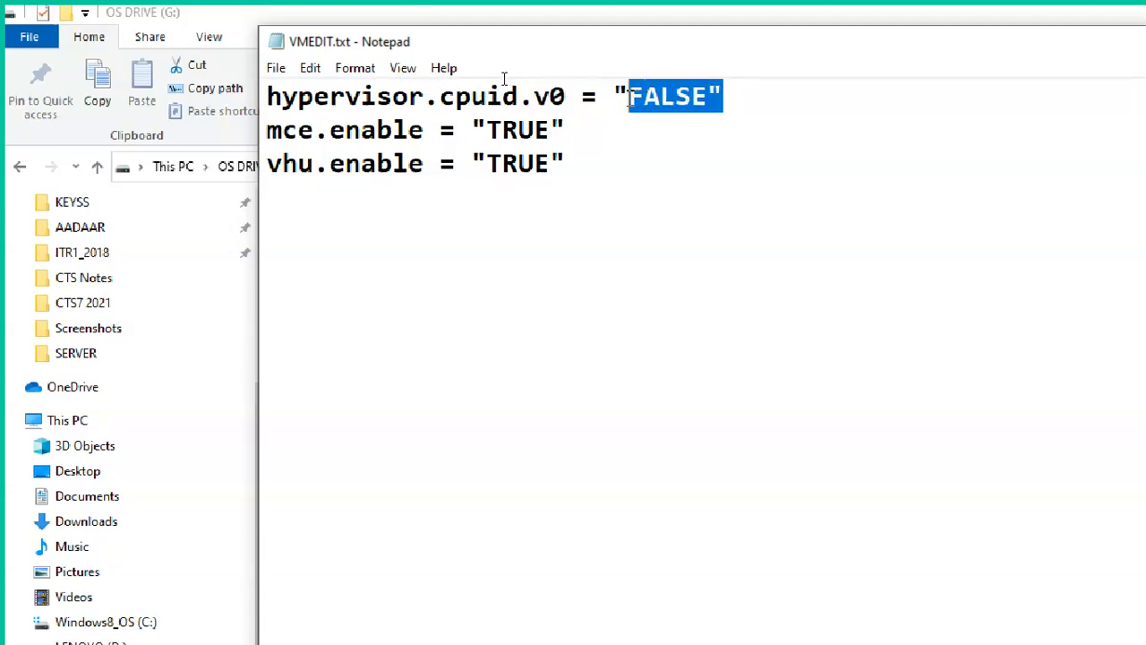
left_click(652, 187)
Step: Copy the hypervisor.cpuid.v0, mce.enable and vhu.enable lines again and close VMEDIT.txt
left_click_drag(633, 197, 253, 104)
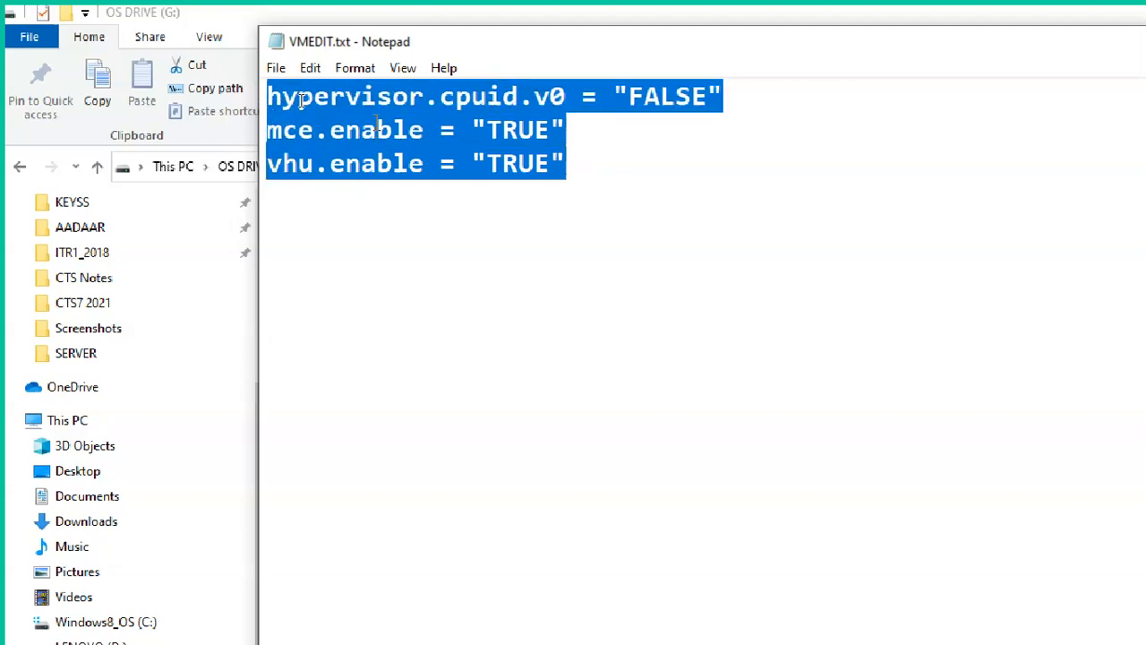
right_click(383, 114)
left_click(341, 205)
left_click(490, 253)
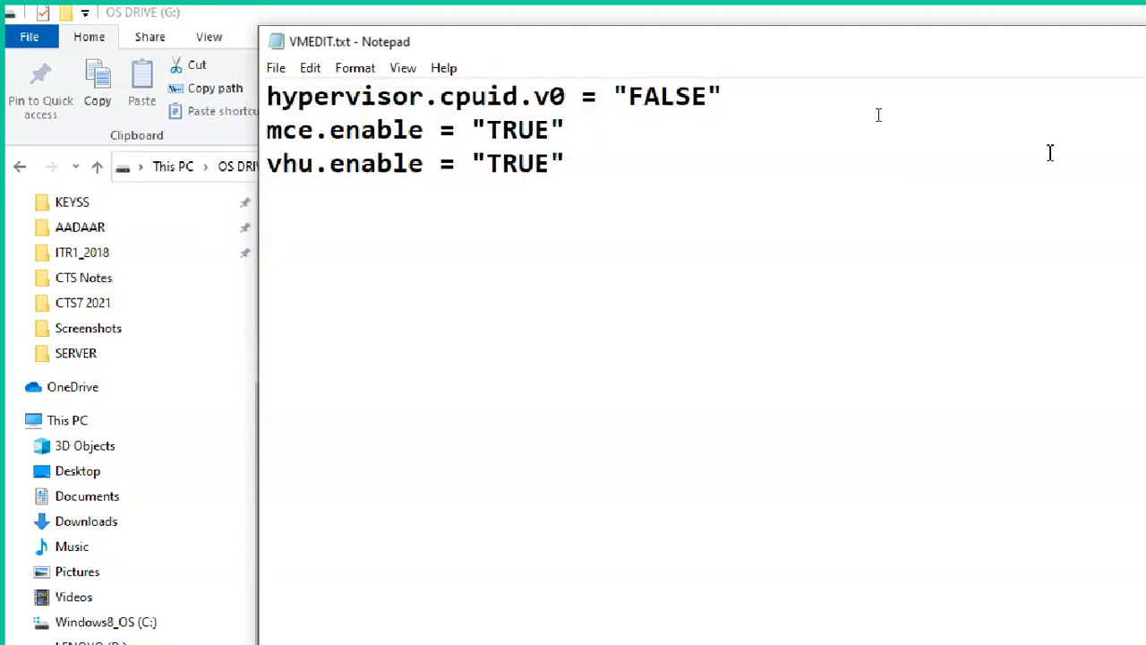
left_click(1060, 47)
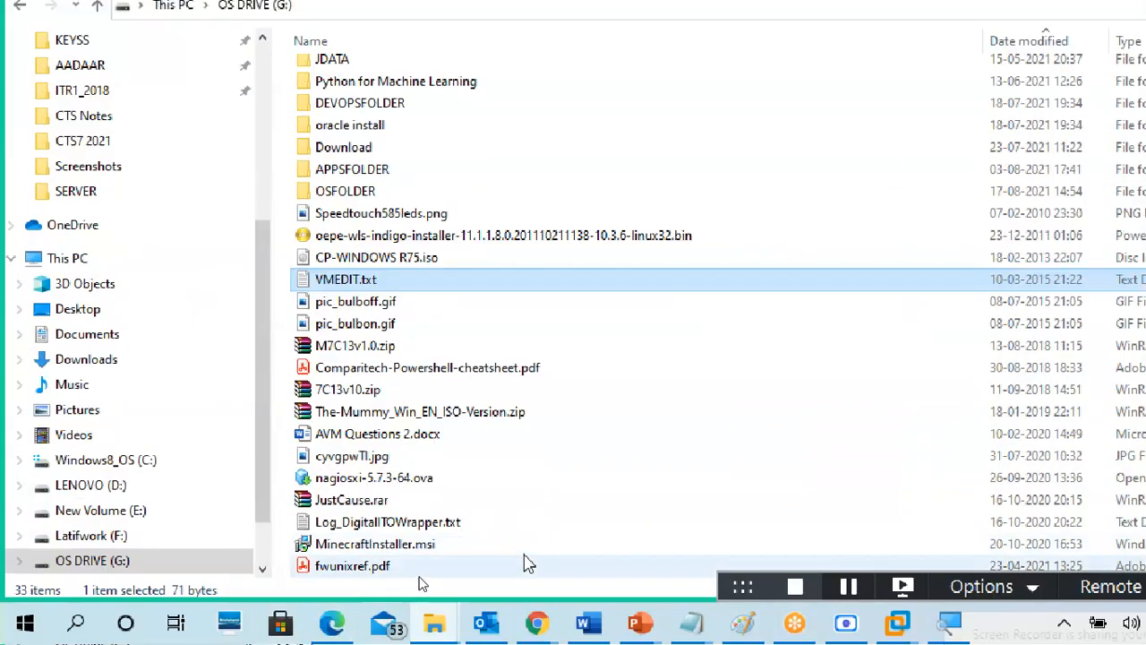
Step: Switch to the CTS7-vSphere1 folder window and try opening CTS7-vSphere1.vmx directly
left_click(434, 622)
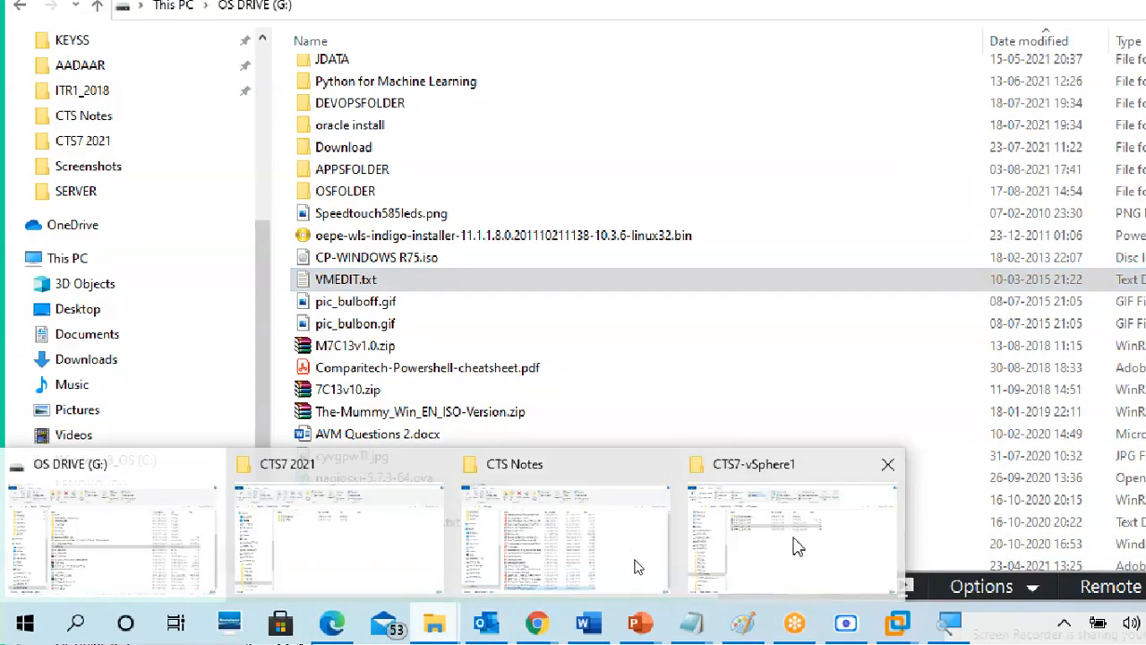
left_click(798, 547)
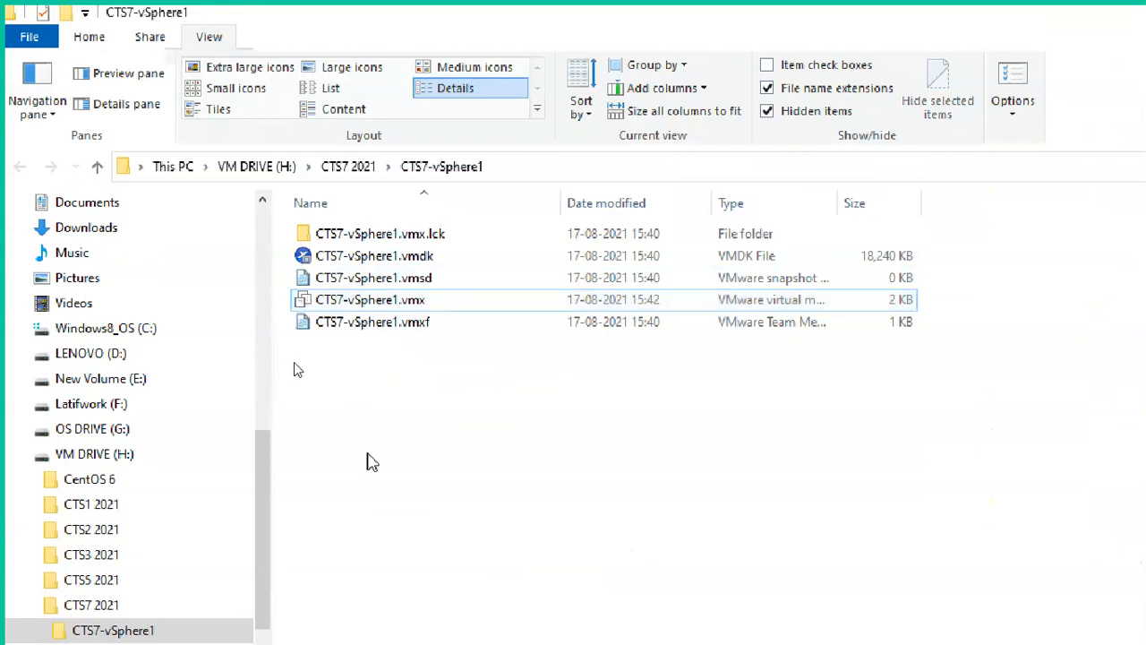
double_click(324, 302)
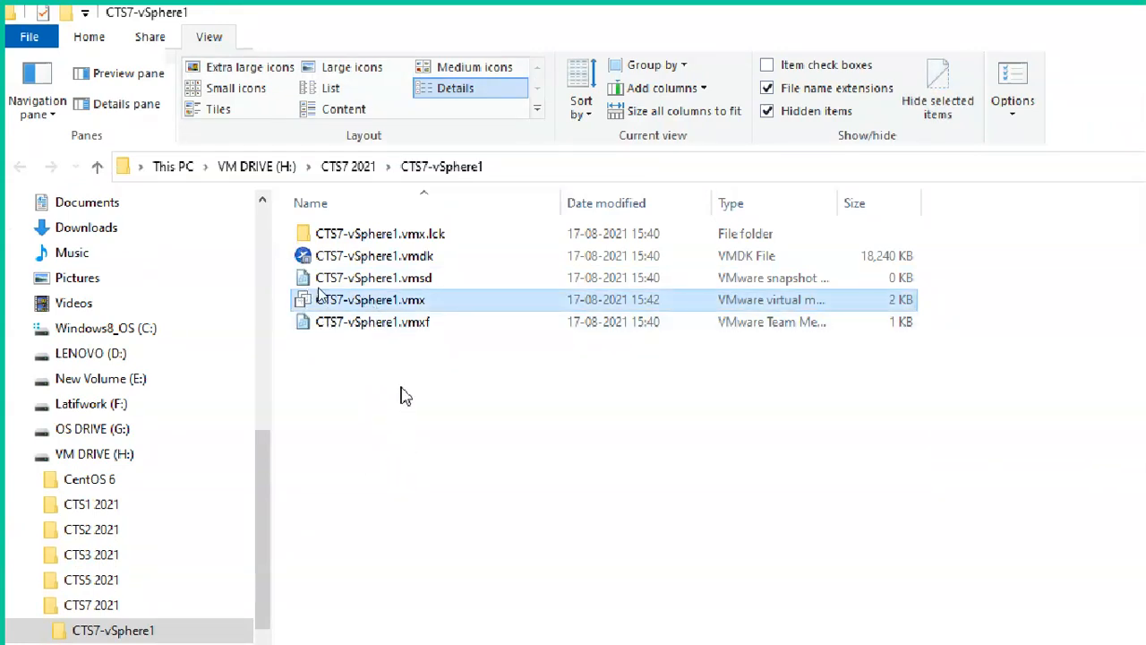
Step: Open CTS7-vSphere1.vmx in Notepad via Open with, without making Notepad the default app
right_click(391, 305)
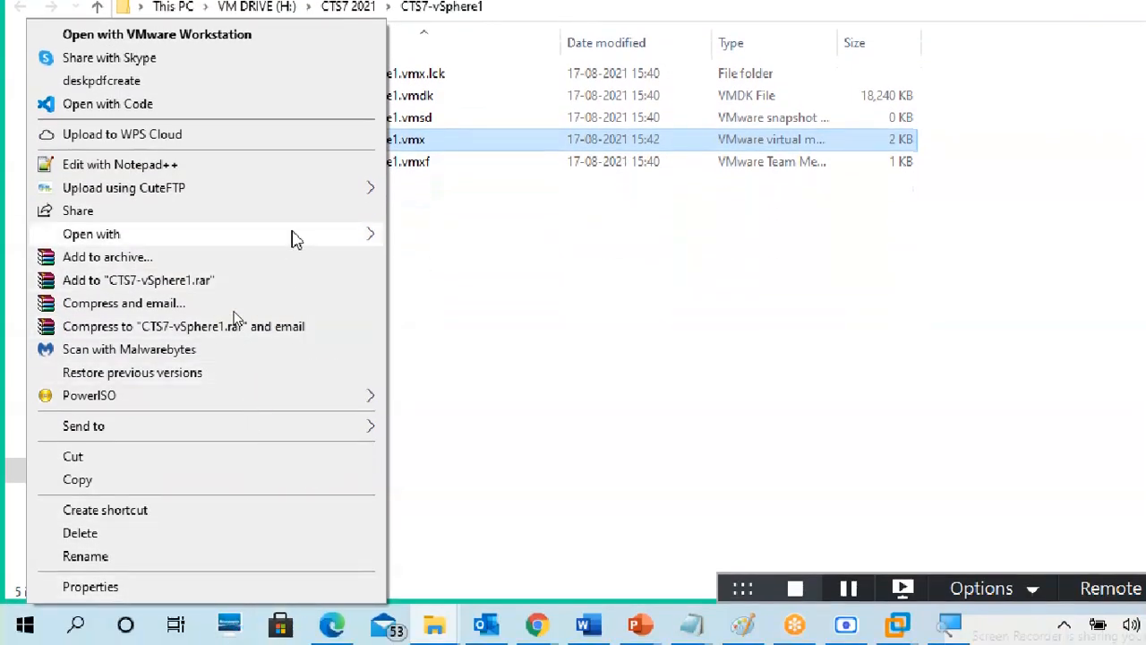
mouse_move(337, 236)
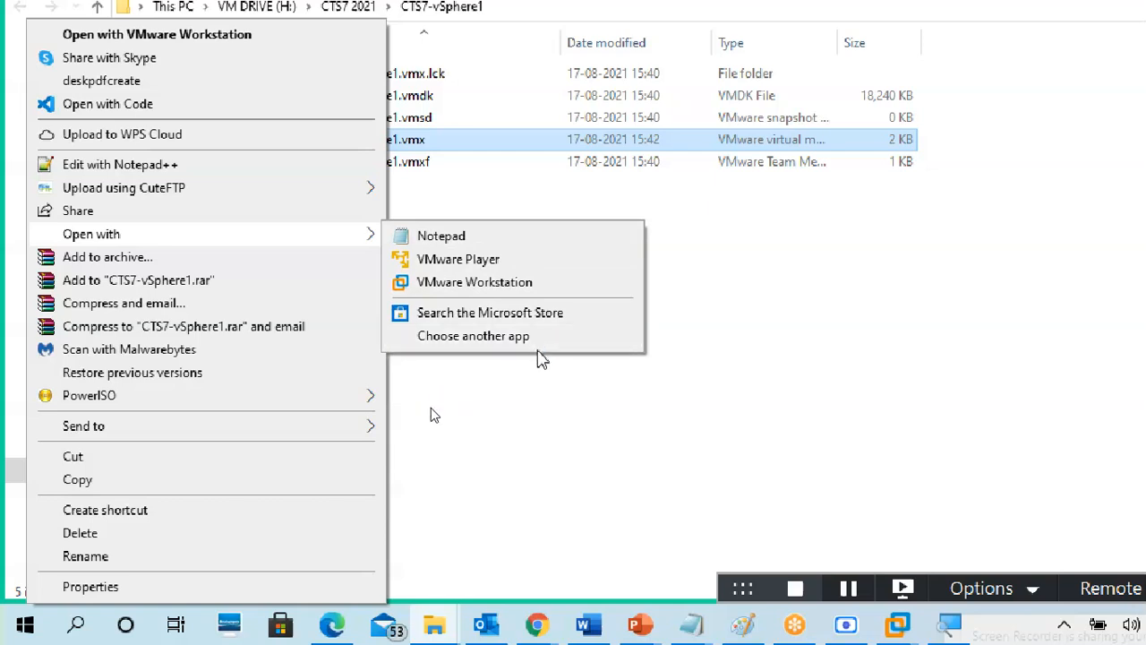
left_click(537, 348)
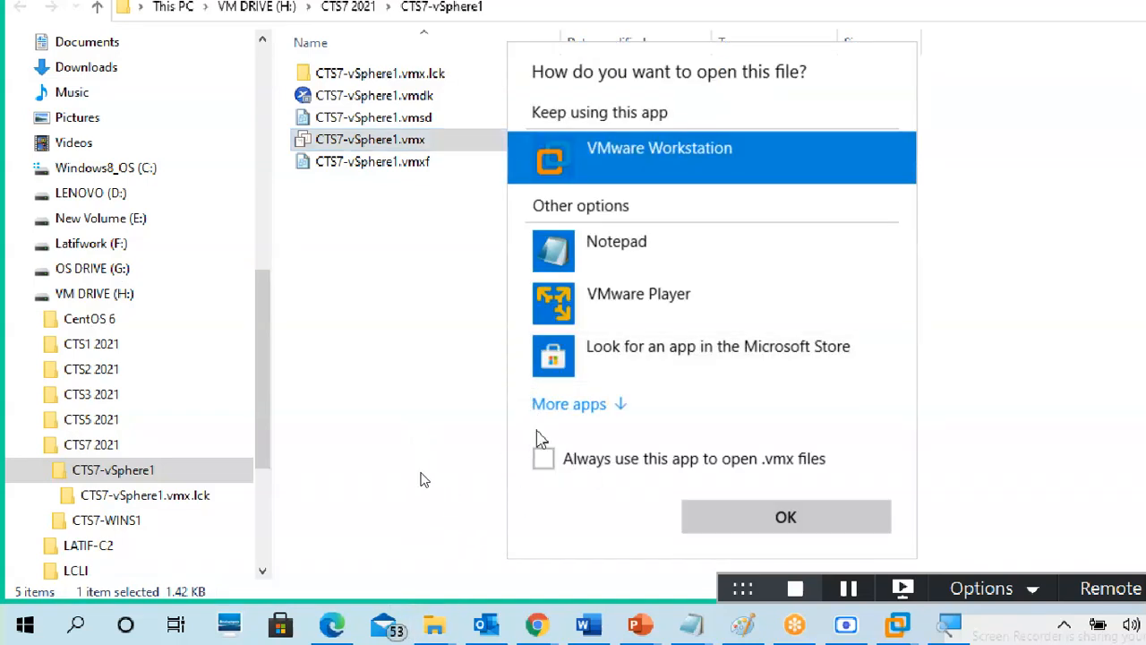
left_click(545, 460)
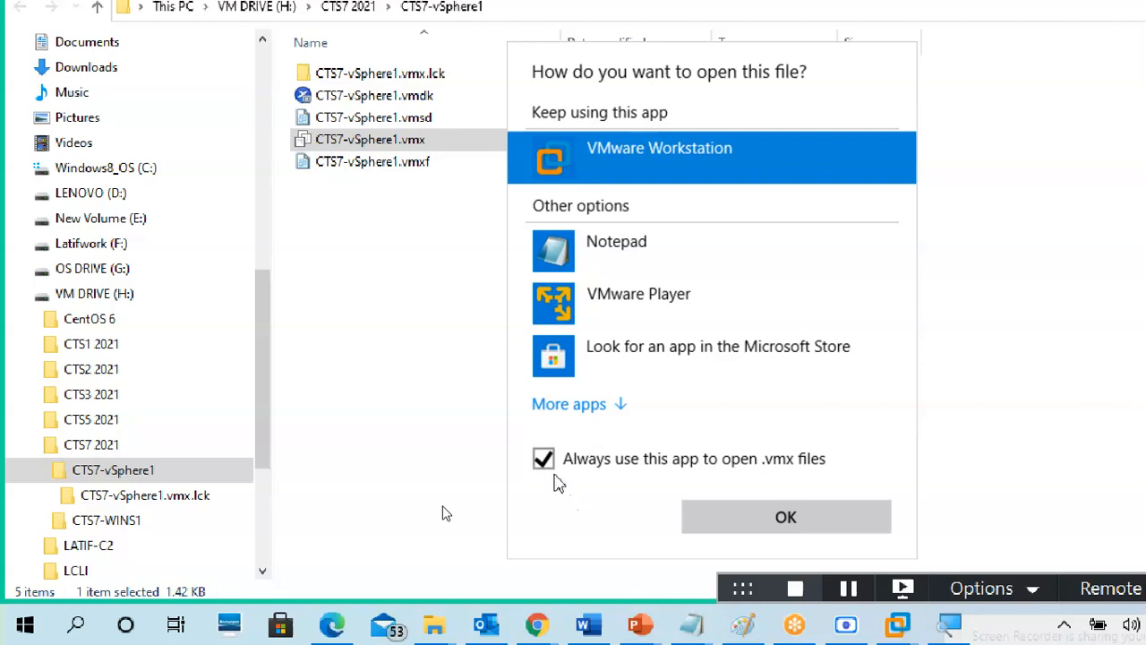
left_click(548, 466)
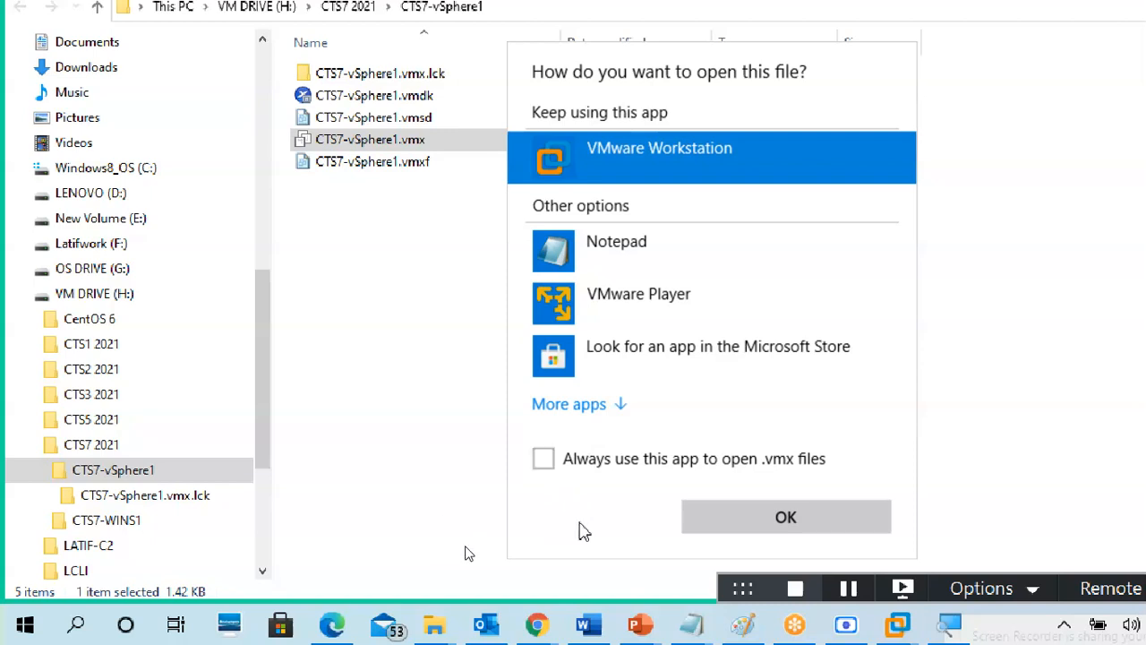
left_click(701, 269)
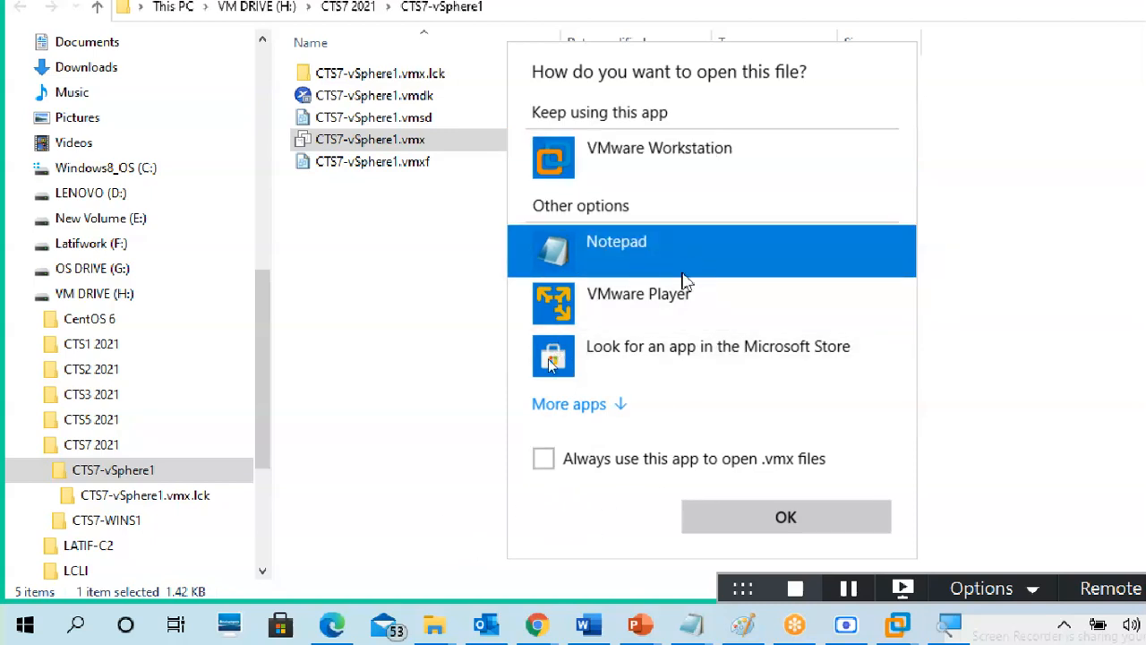
left_click(742, 524)
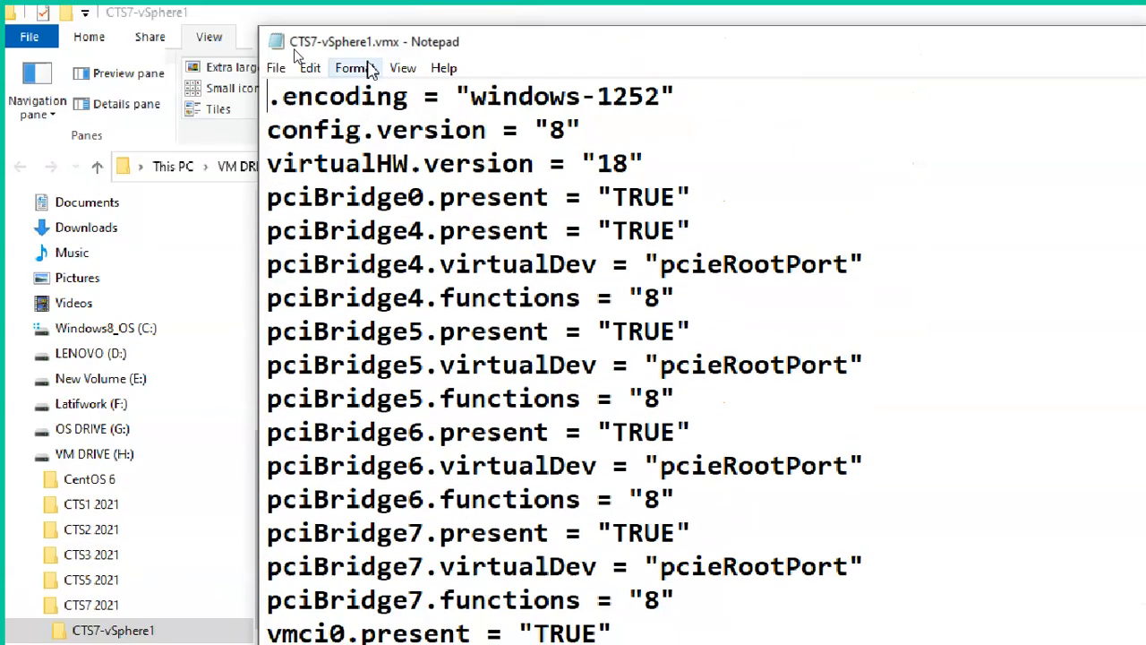
scroll(461, 376, "down", 10)
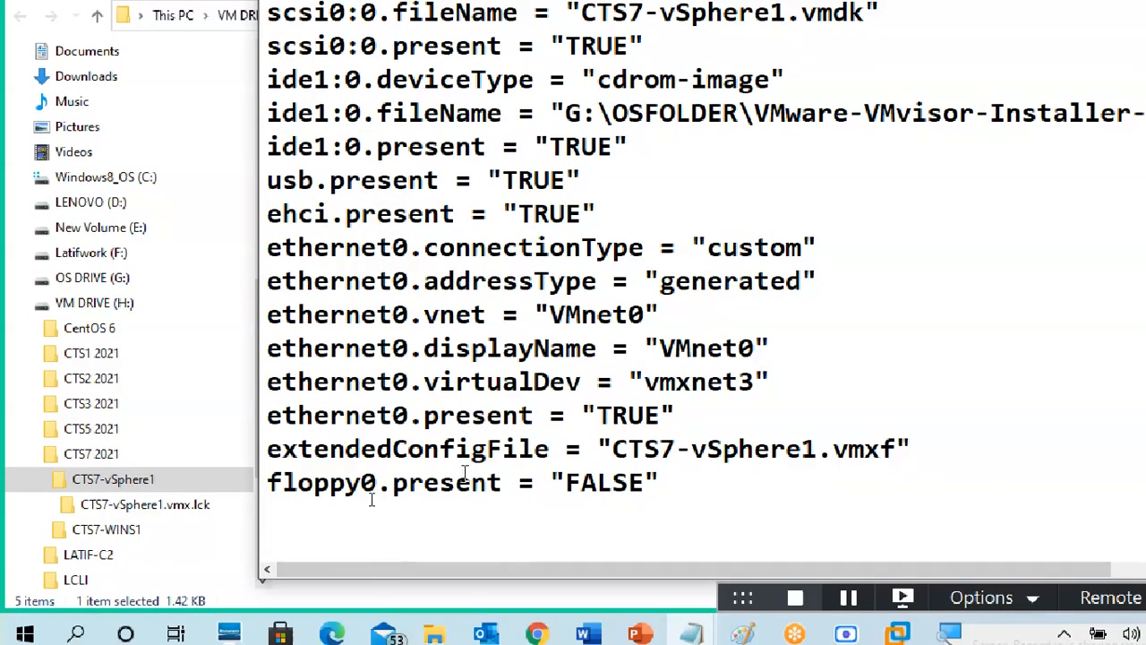
scroll(465, 473, "up", 10)
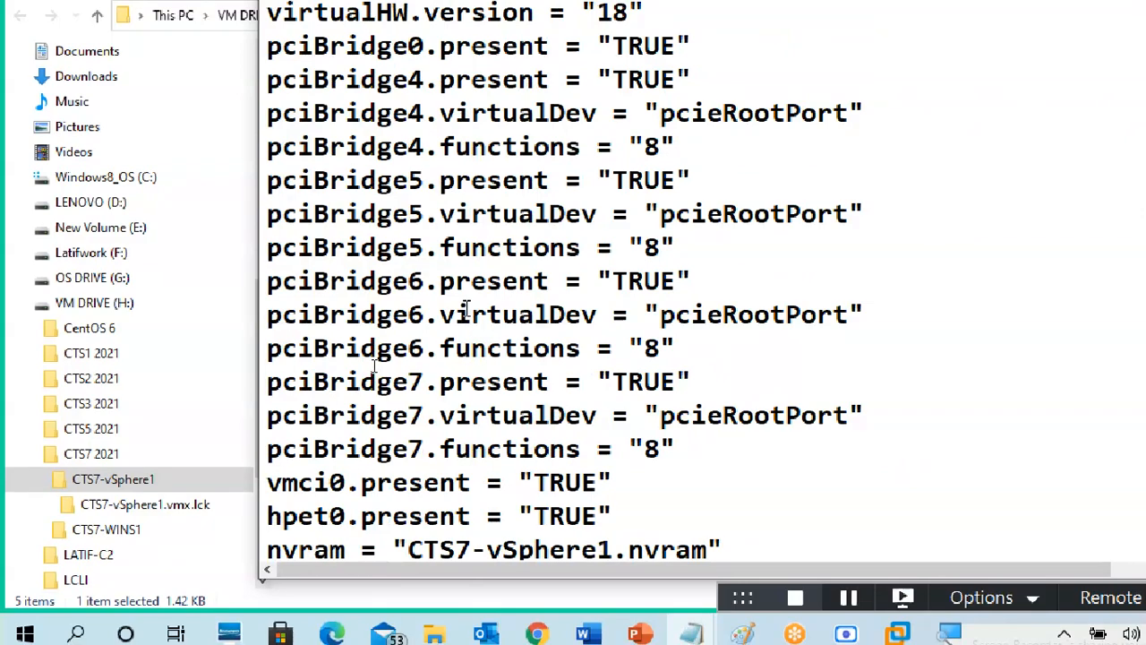
scroll(469, 306, "down", 9)
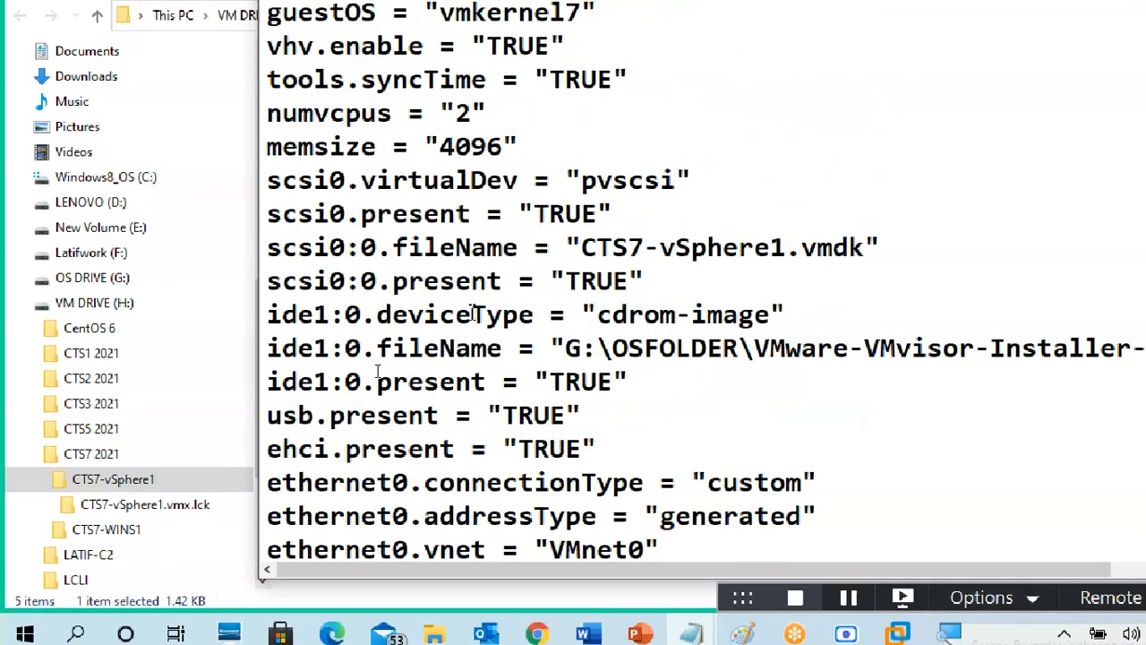
scroll(561, 332, "down", 2)
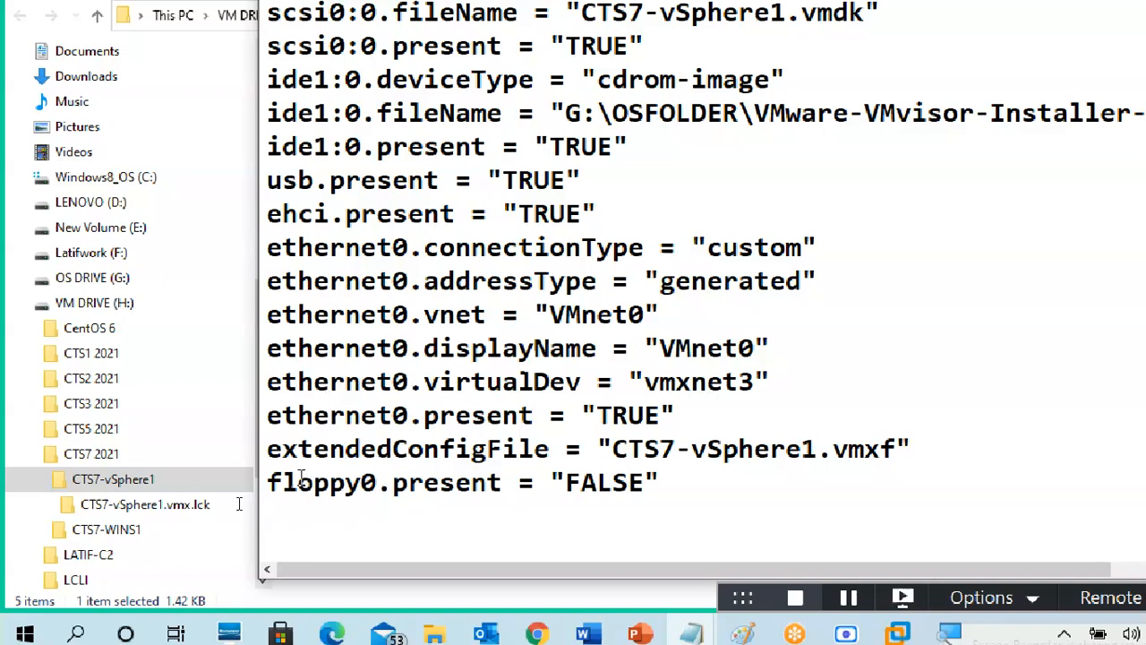
left_click_drag(269, 483, 663, 484)
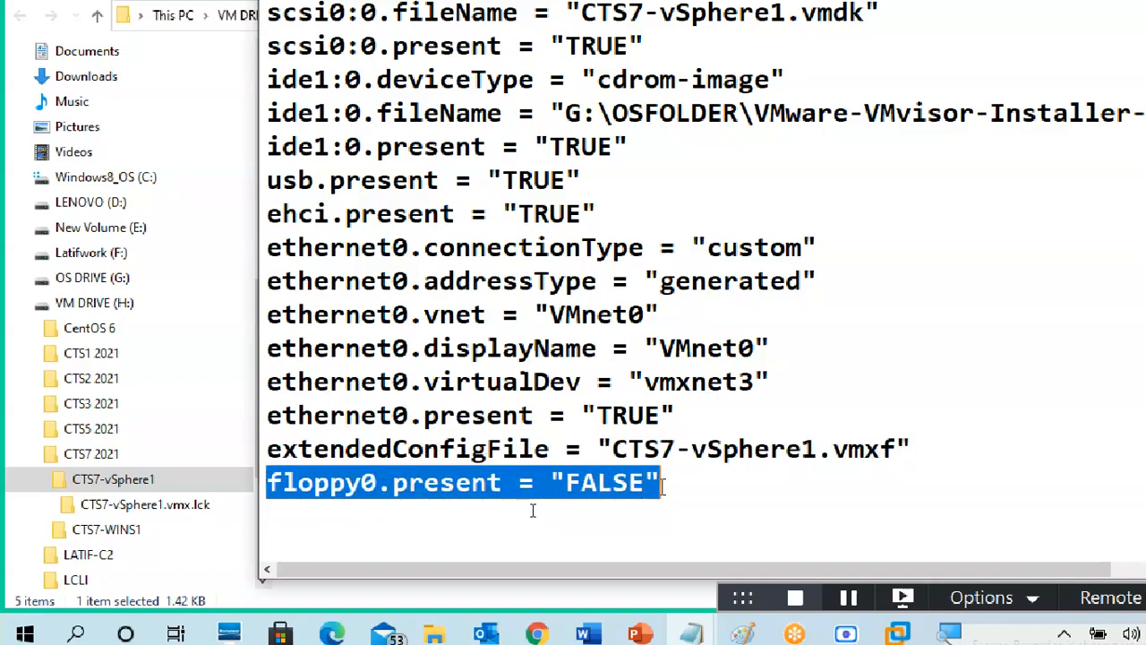
left_click(516, 515)
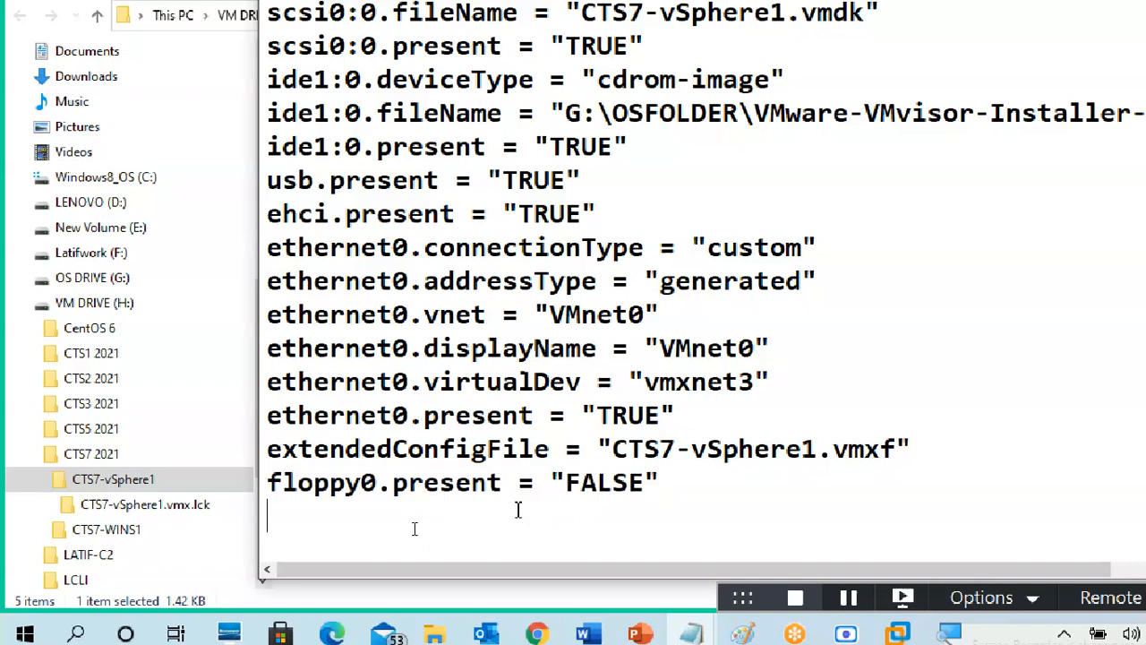
Step: Paste the three copied config lines at the end of CTS7-vSphere1.vmx
right_click(351, 536)
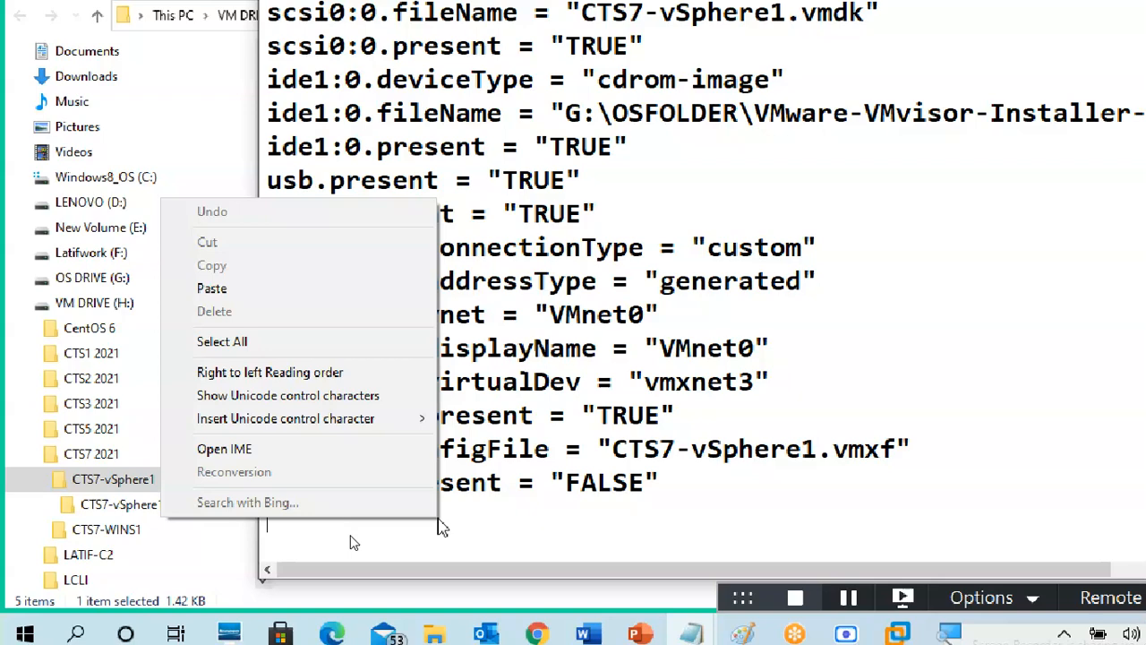
left_click(285, 288)
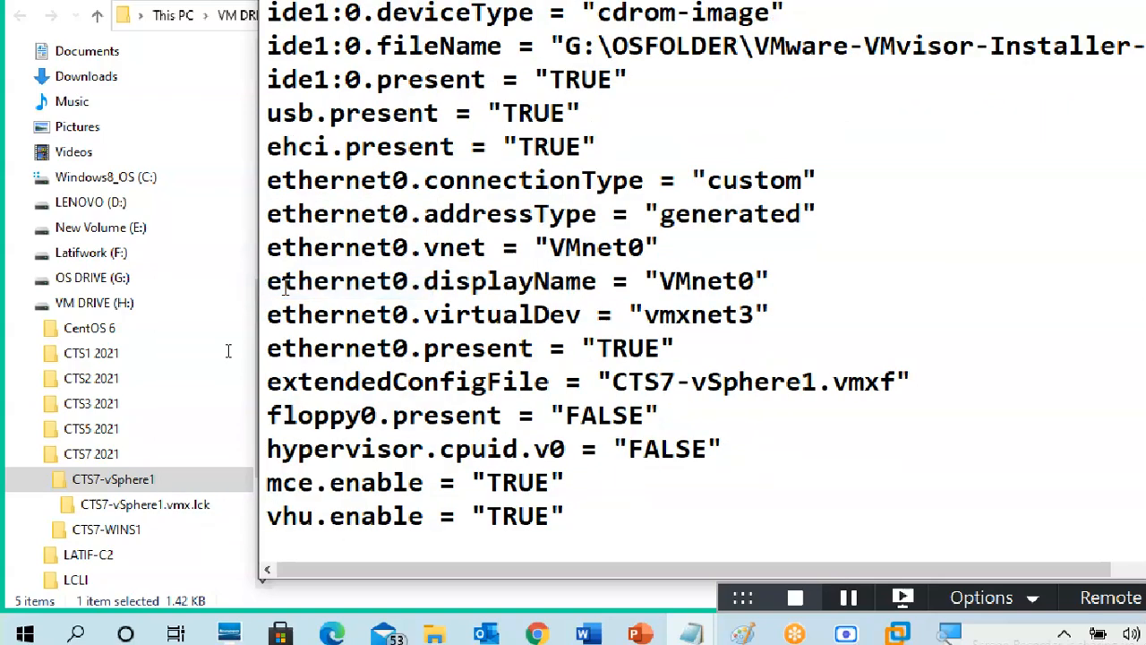
left_click_drag(629, 553, 223, 453)
left_click(608, 509)
Step: Duplicate the hypervisor.cpuid.v0 line below itself and change it to hypervisor.cpuid.v1 = "FALSE"
left_click(685, 415)
left_click_drag(725, 441, 254, 442)
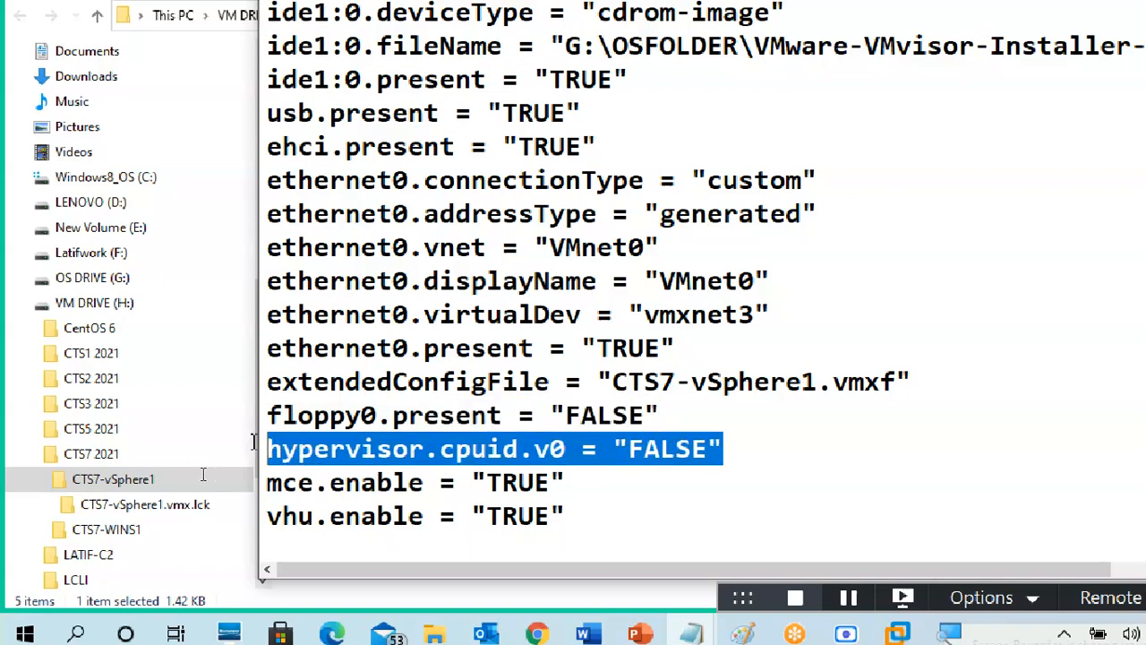
left_click(742, 458)
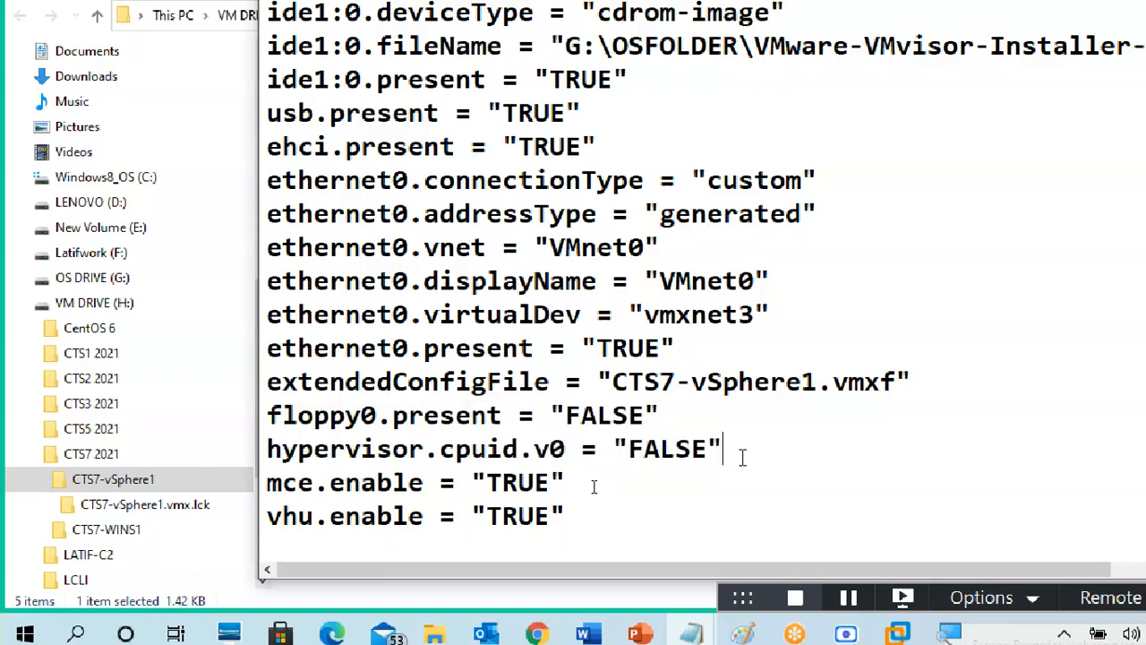
key("Return")
key("ctrl+v")
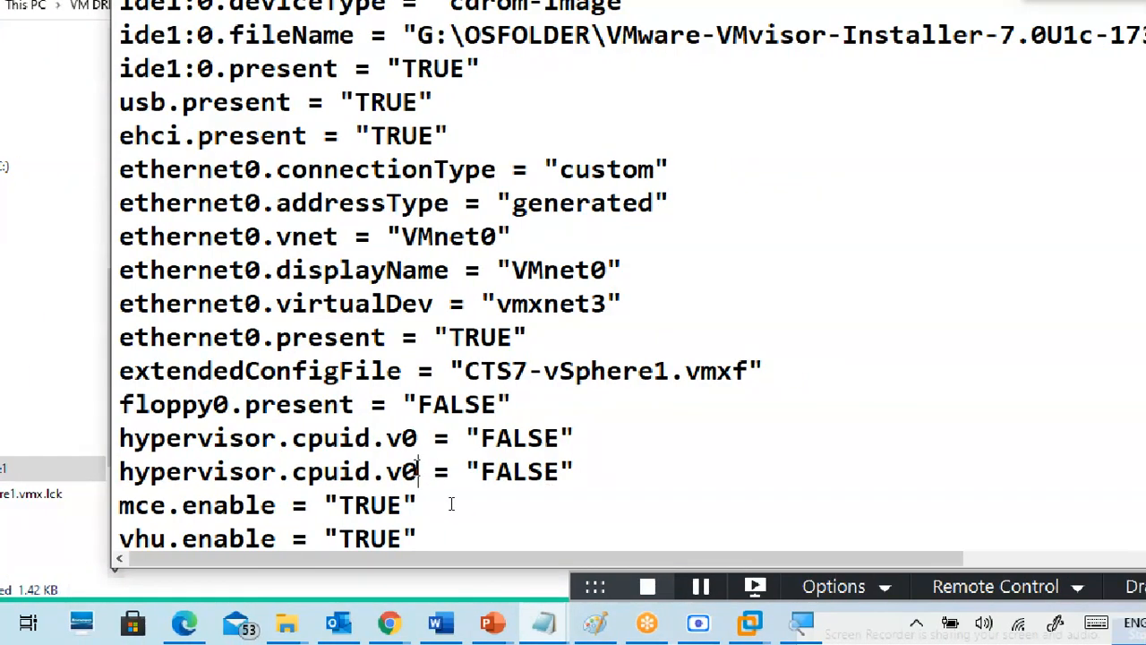
key("BackSpace")
type("1")
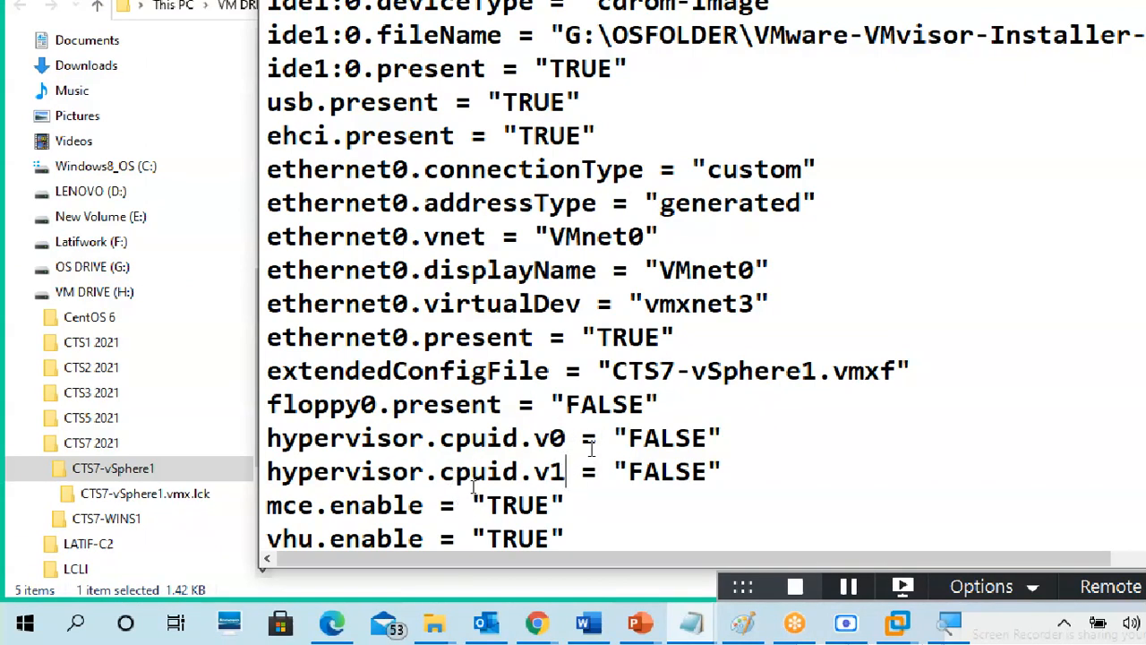
scroll(591, 448, "down", 1)
left_click_drag(272, 437, 724, 440)
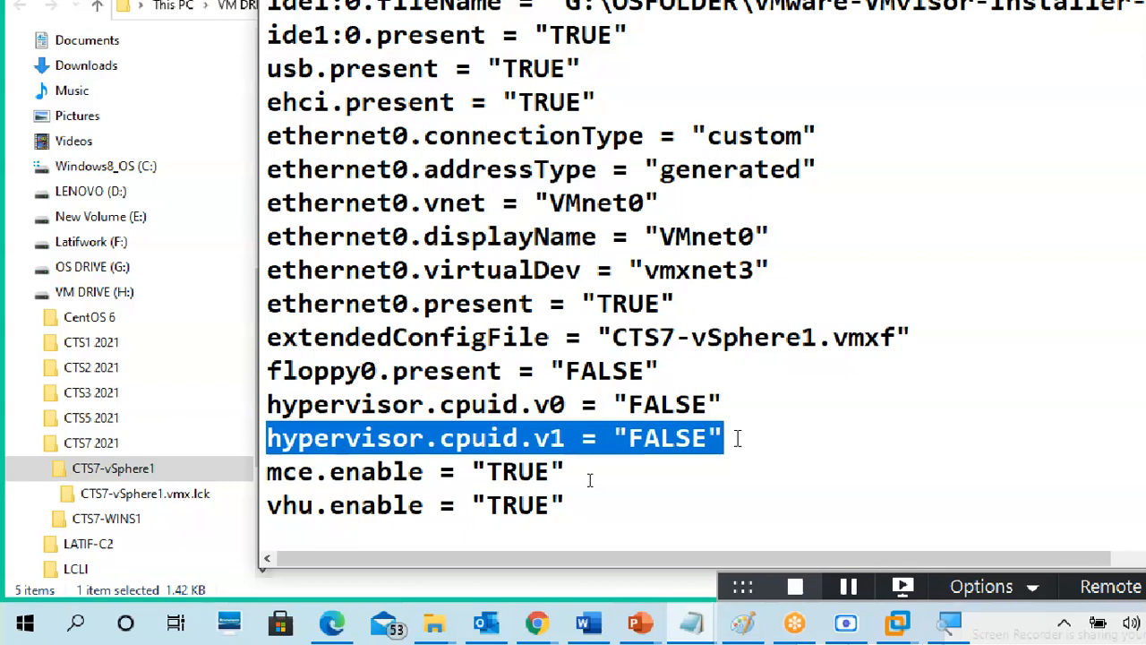
left_click_drag(728, 438, 230, 436)
scroll(427, 298, "up", 11)
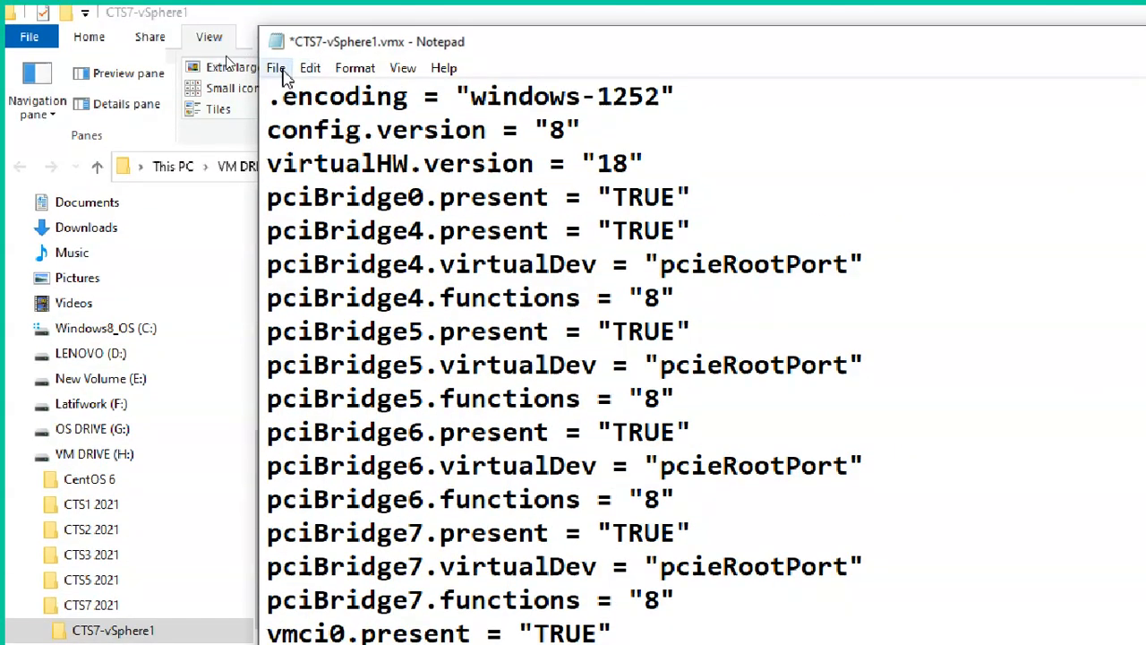
Step: Save the edited CTS7-vSphere1.vmx and close Notepad
left_click(276, 68)
left_click(309, 161)
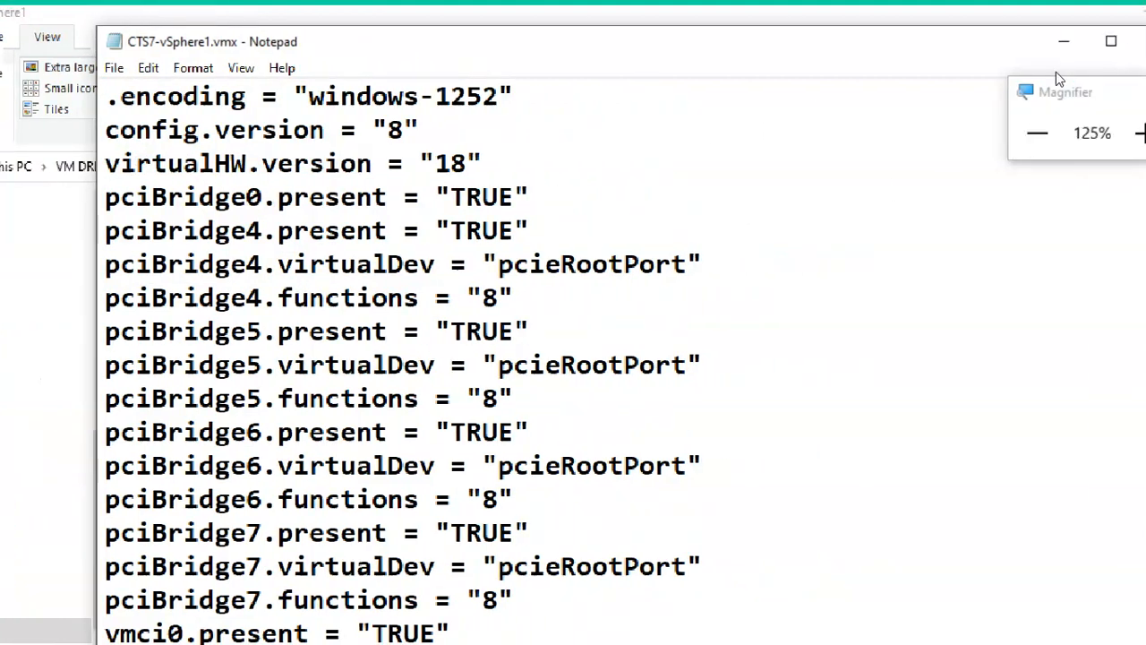
left_click(1101, 53)
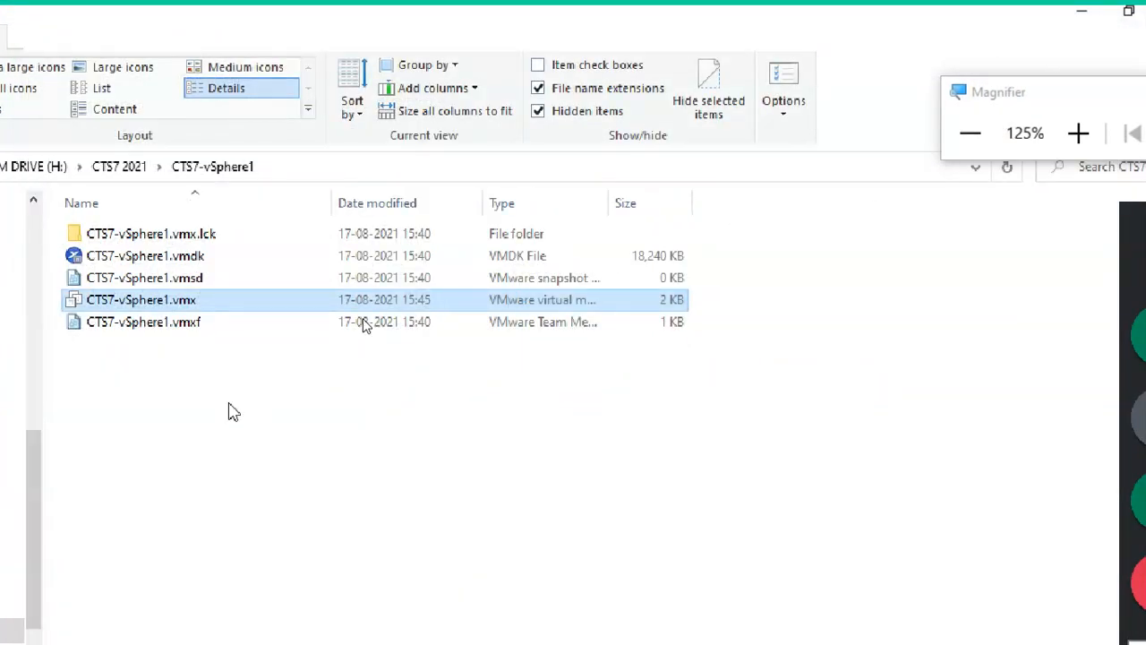
Step: Minimize the Explorer windows, close the VMware Library panel and reset magnification to 100%
left_click(43, 170)
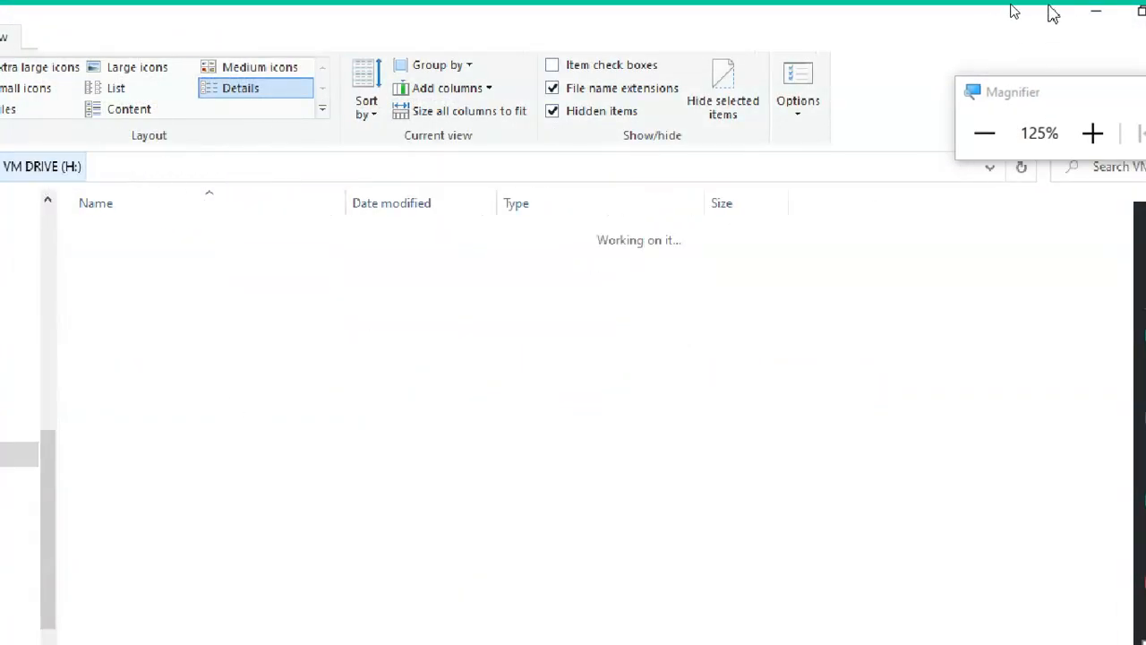
left_click(1093, 16)
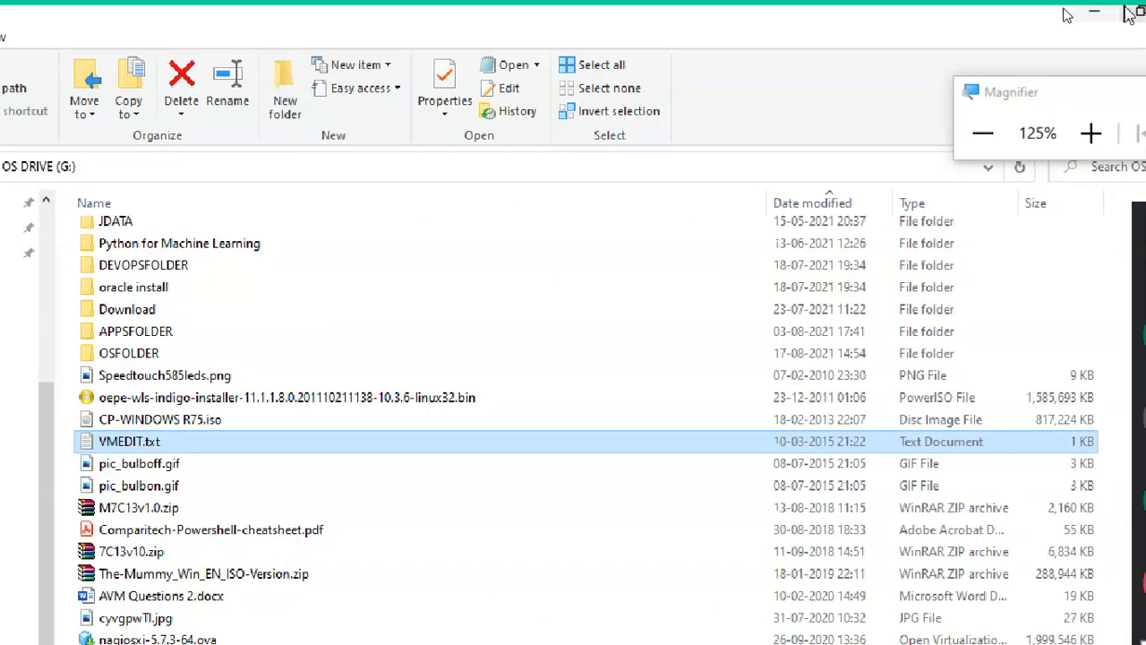
left_click(1097, 12)
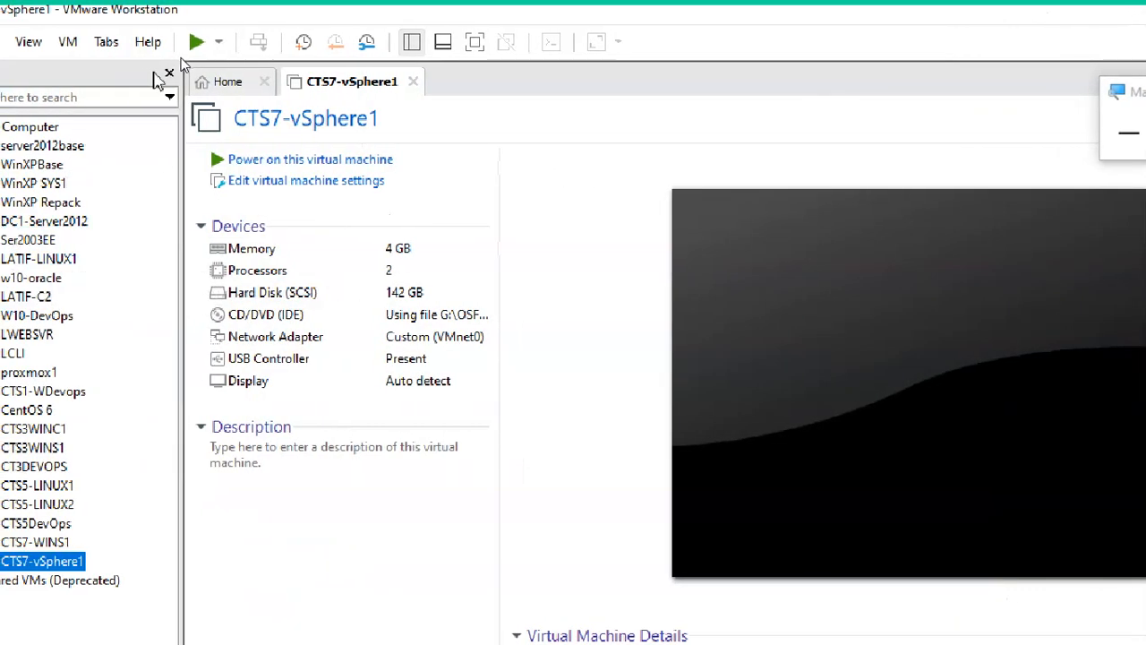
left_click(23, 72)
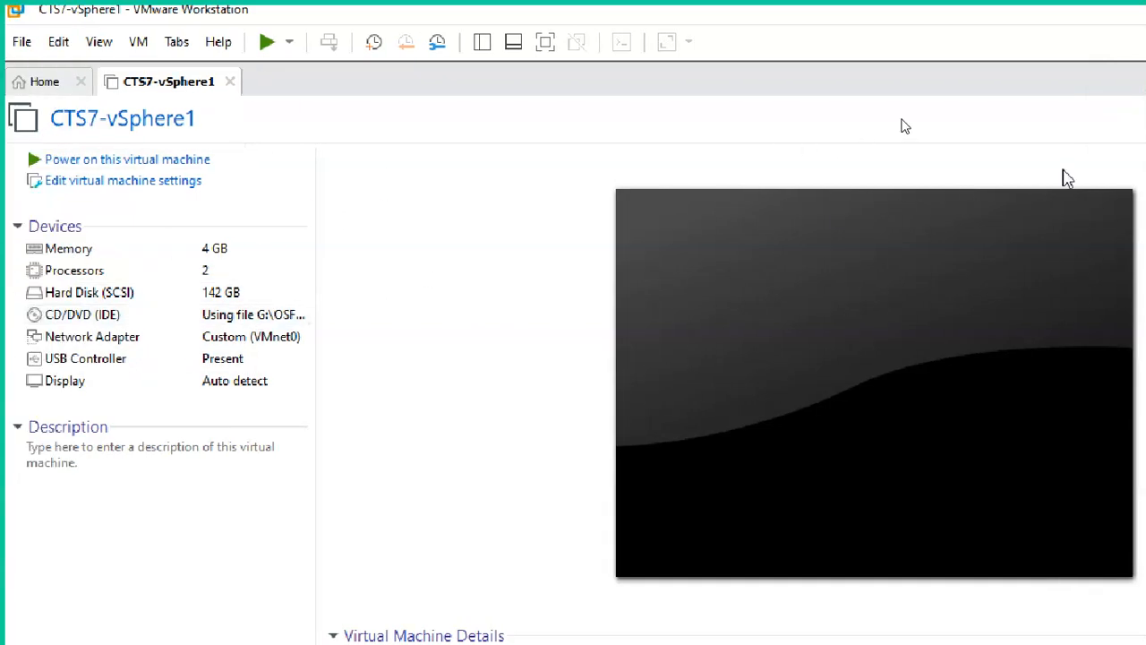
left_click(1057, 146)
left_click_drag(983, 79, 980, 18)
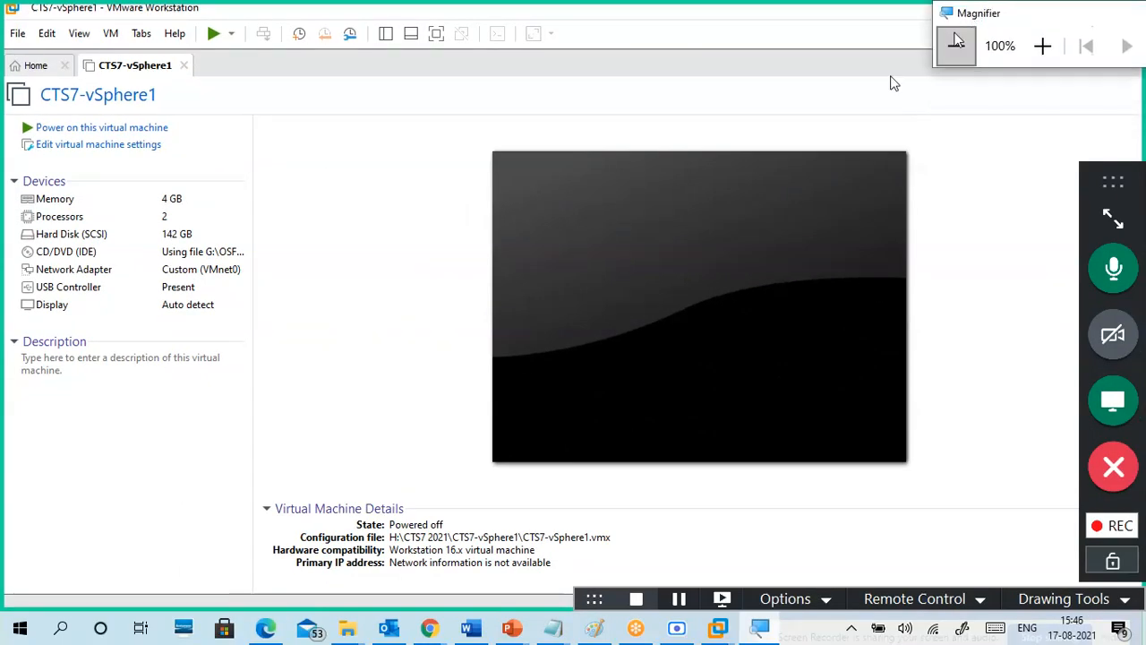
left_click(378, 119)
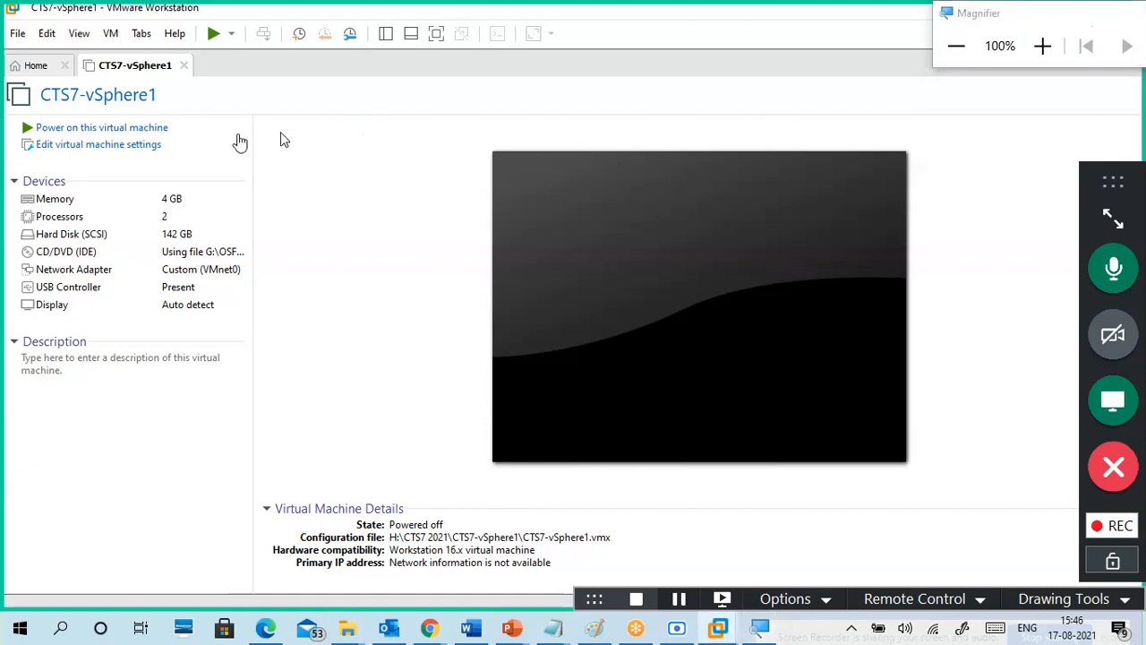
Step: Power on CTS7-vSphere1, dismiss the install hint bar and give the VM console keyboard focus
left_click(101, 131)
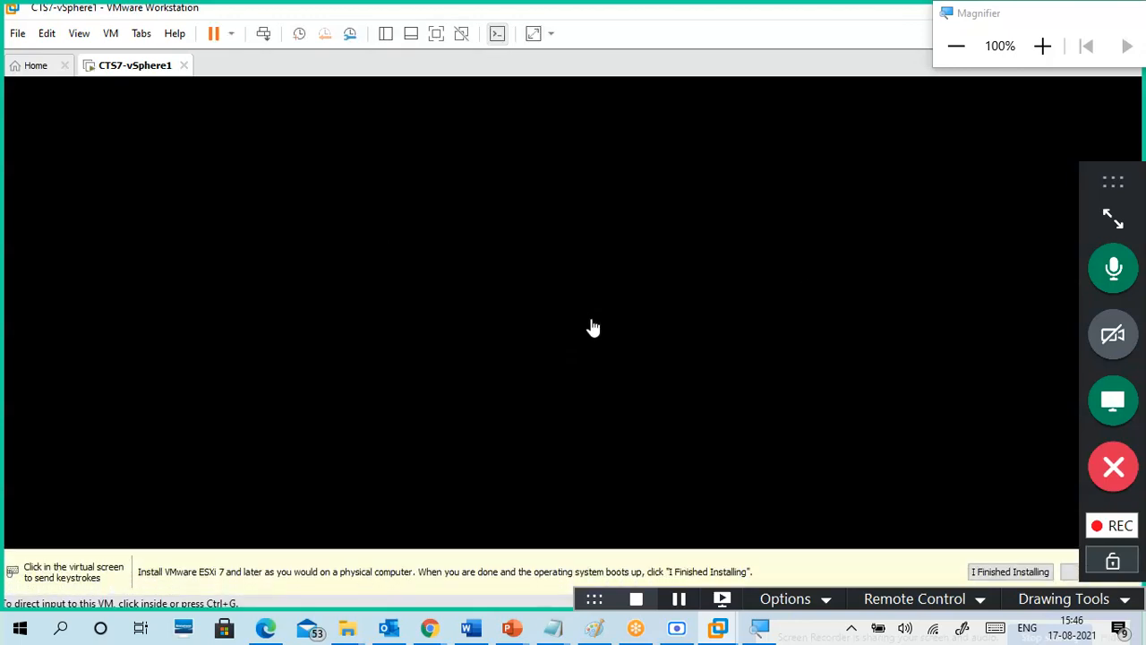
left_click_drag(1094, 197, 1103, 159)
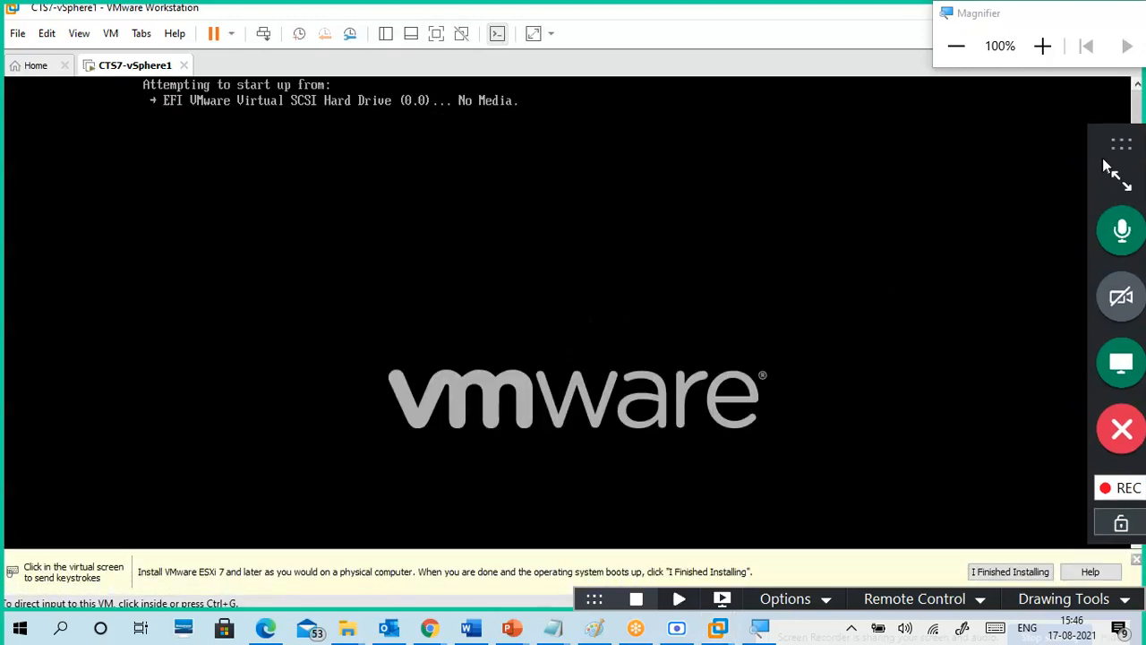
left_click(1136, 560)
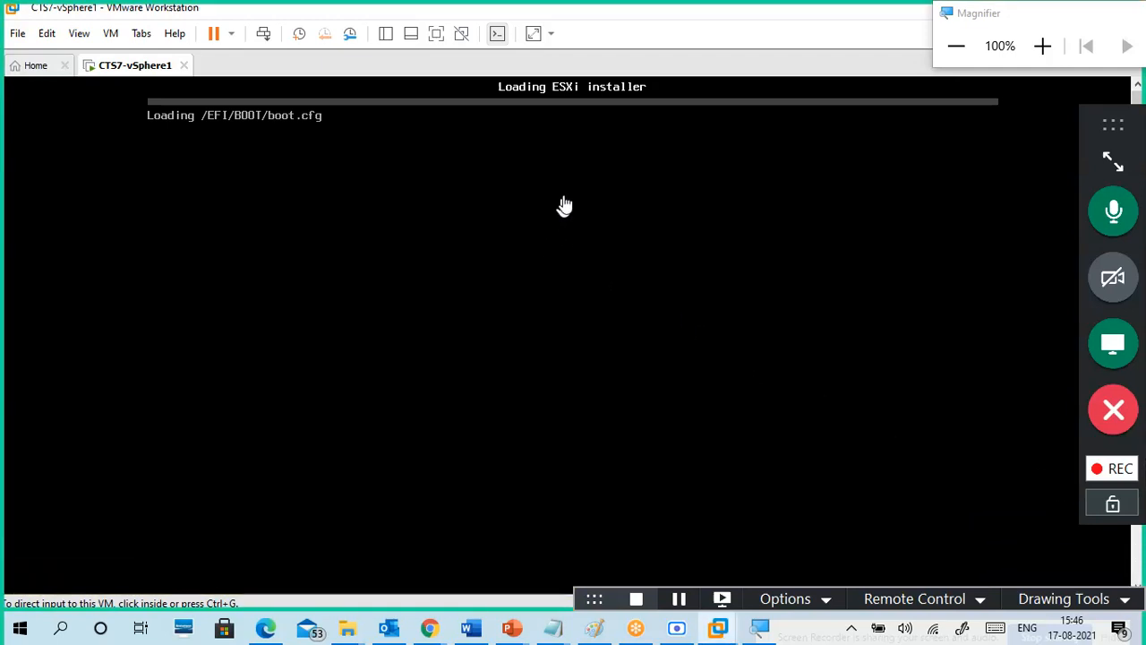
left_click(574, 171)
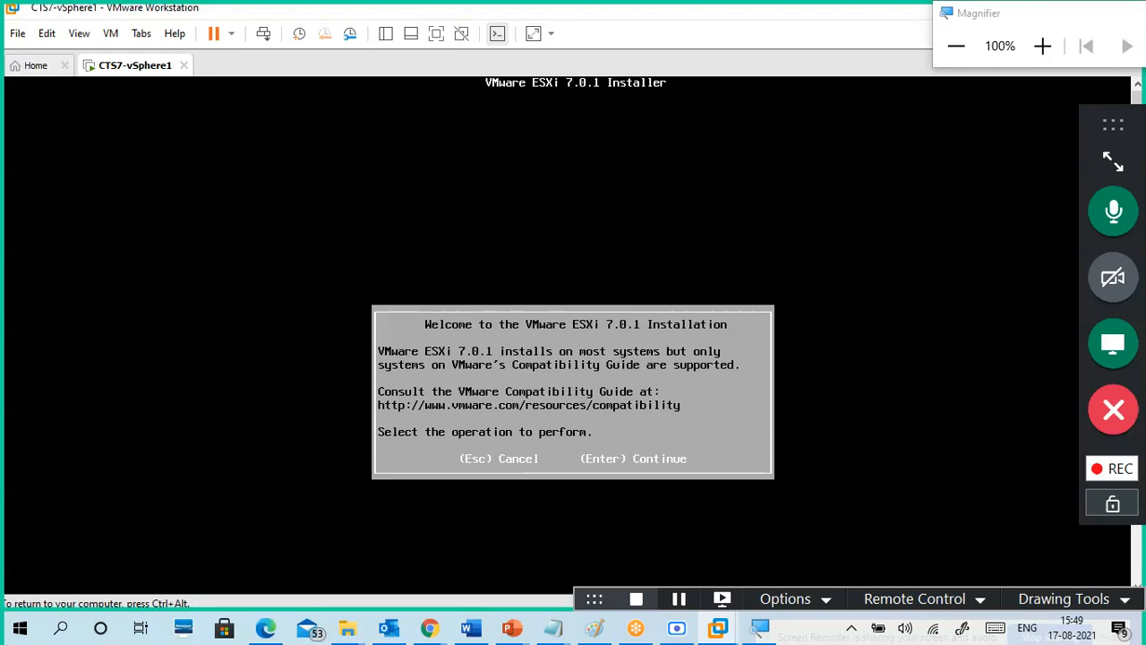
Step: Continue past the ESXi 7.0.1 welcome screen and accept the EULA with F11
key("Return")
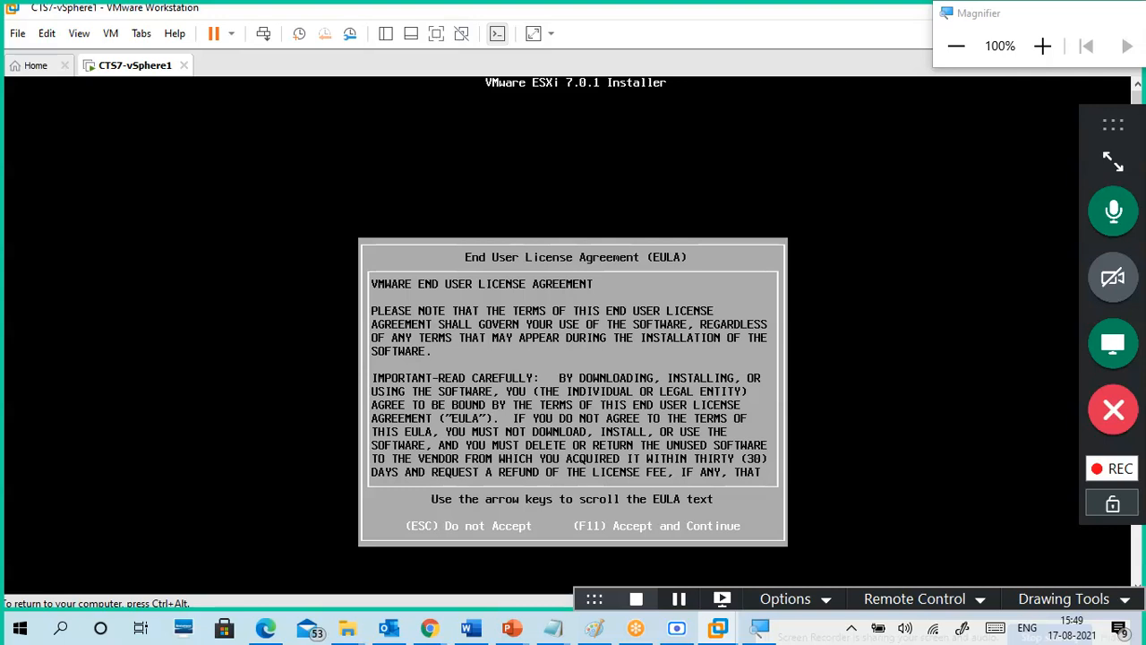
key("F11")
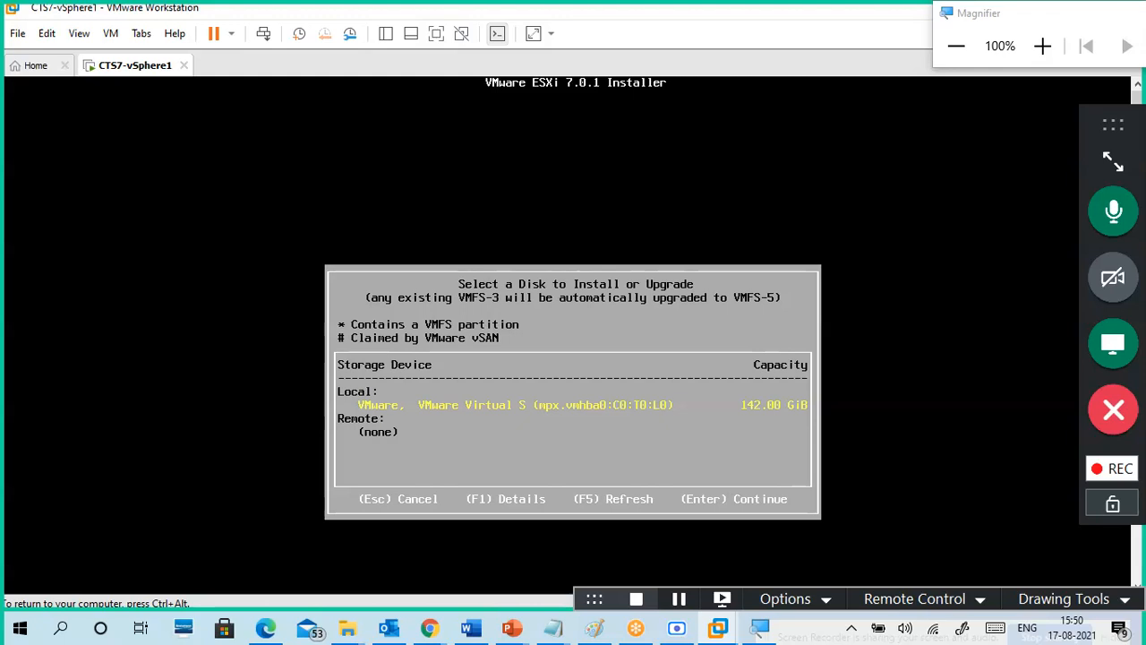
Step: Release keyboard and mouse from the ESXi VM with Ctrl+Alt
key("ctrl+alt")
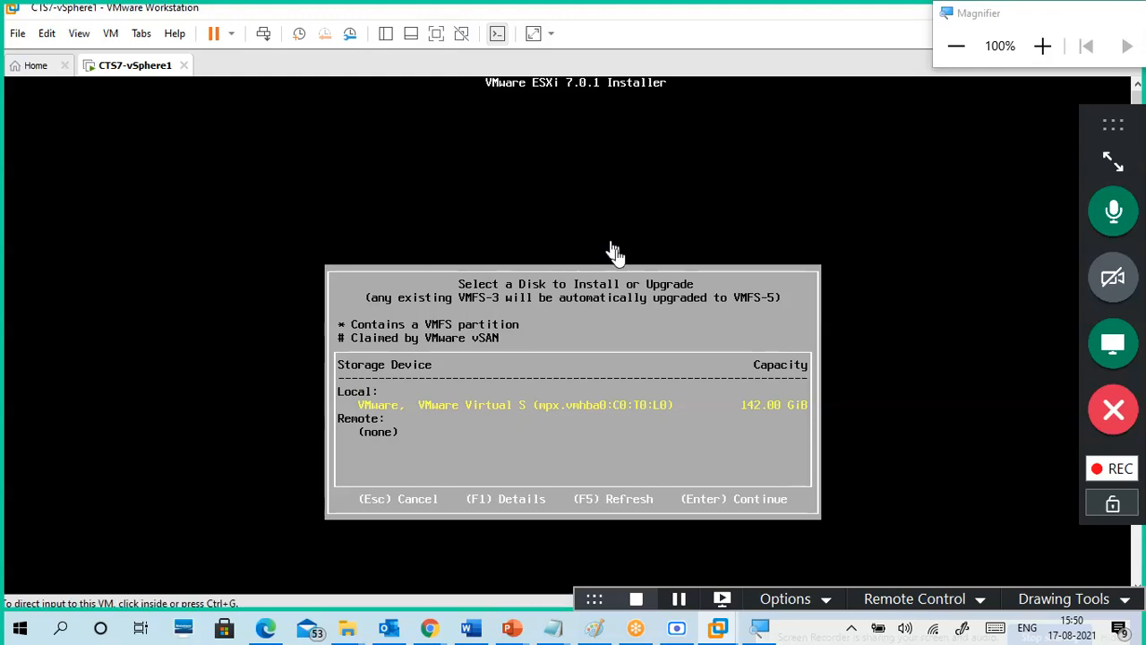
Step: Take a full-screen snip and crop it to the ESXi 'Select a Disk' dialog
left_click(964, 630)
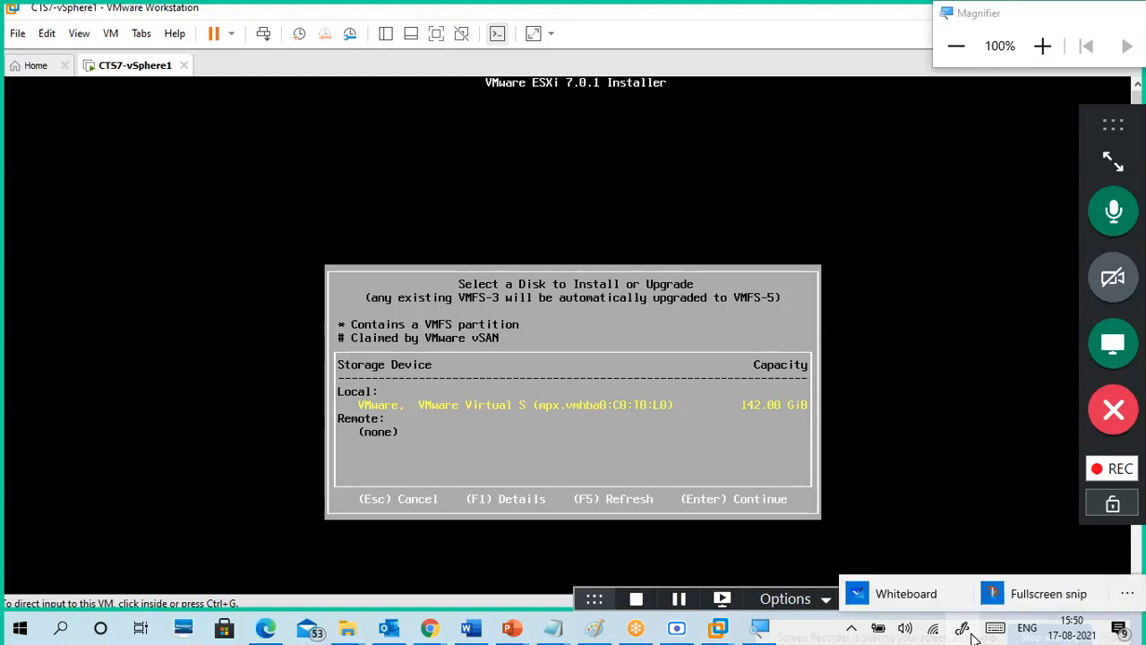
left_click(1013, 602)
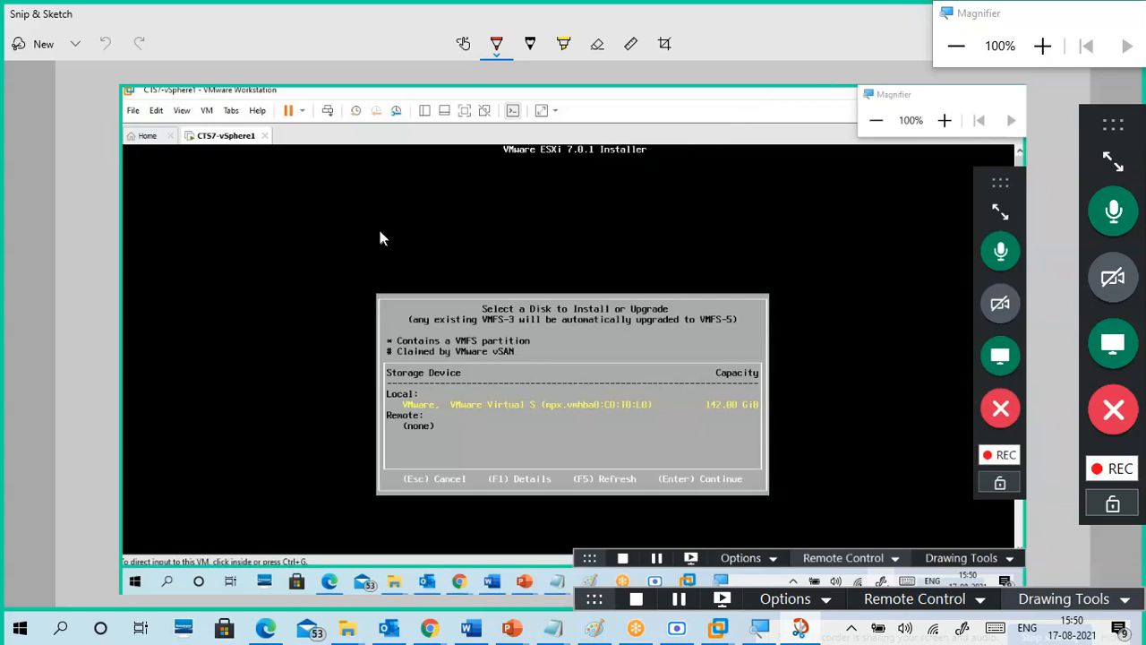
left_click(663, 51)
left_click_drag(124, 86, 371, 285)
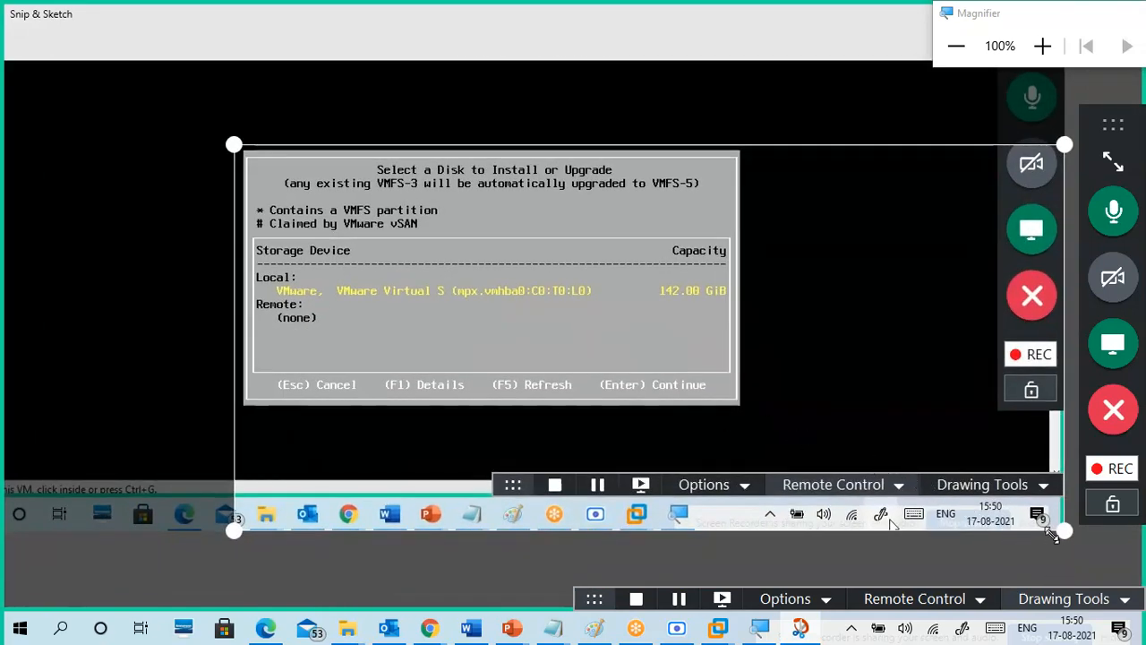
mouse_move(1062, 530)
left_mouse_down()
mouse_move(788, 438)
mouse_move(742, 405)
left_mouse_up()
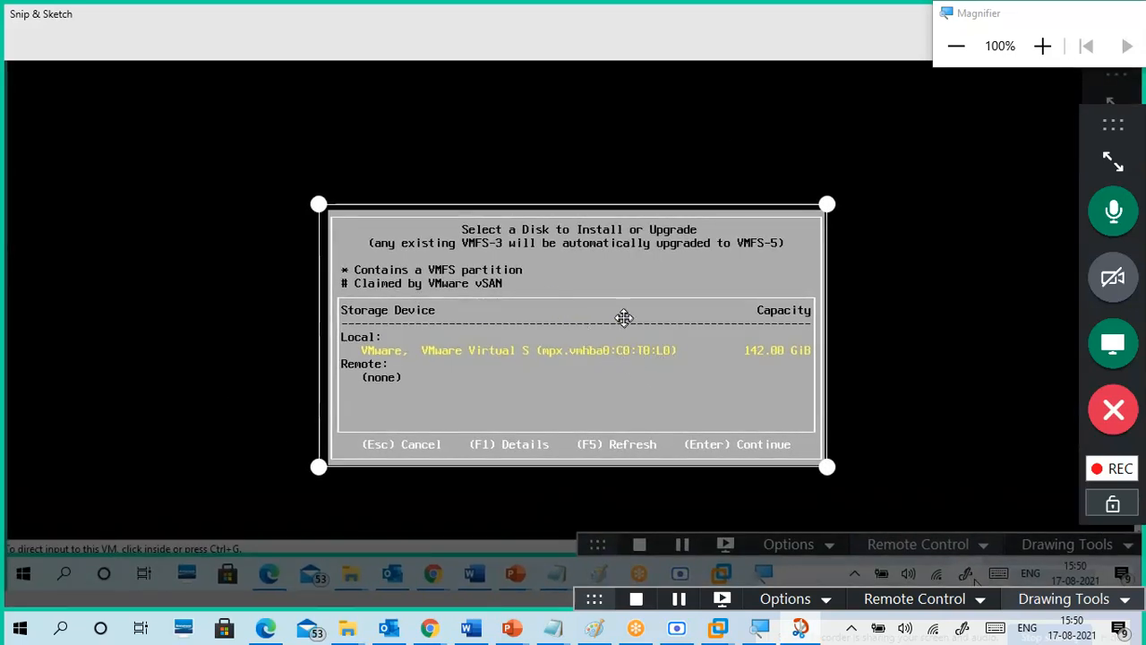
left_click_drag(987, 24, 1039, 222)
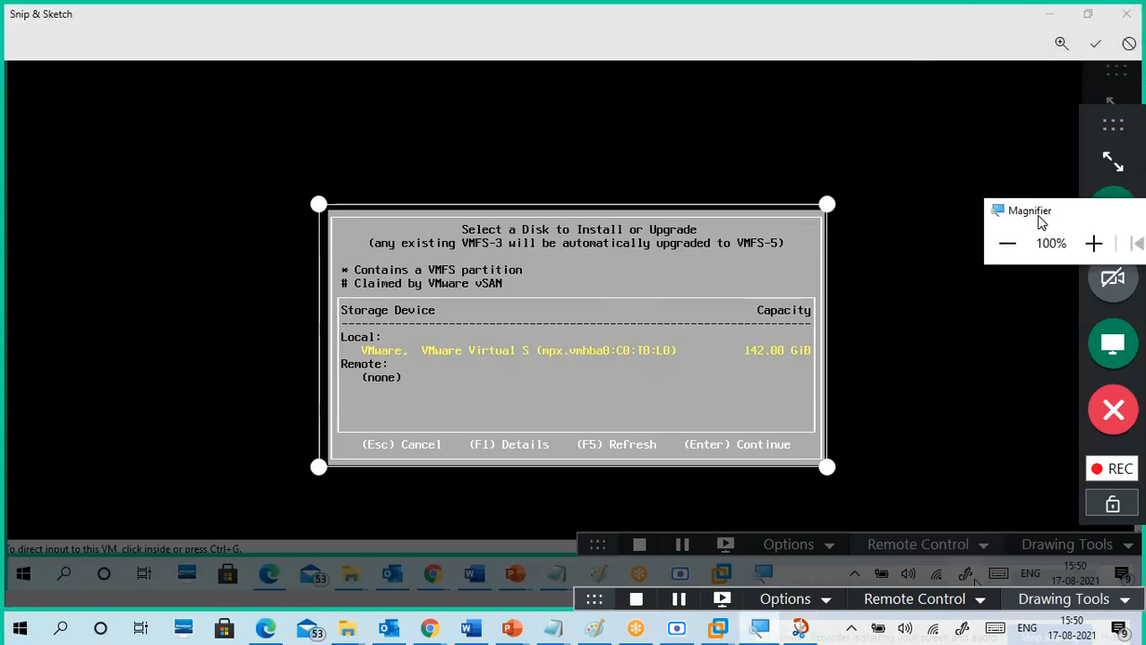
left_click(1095, 43)
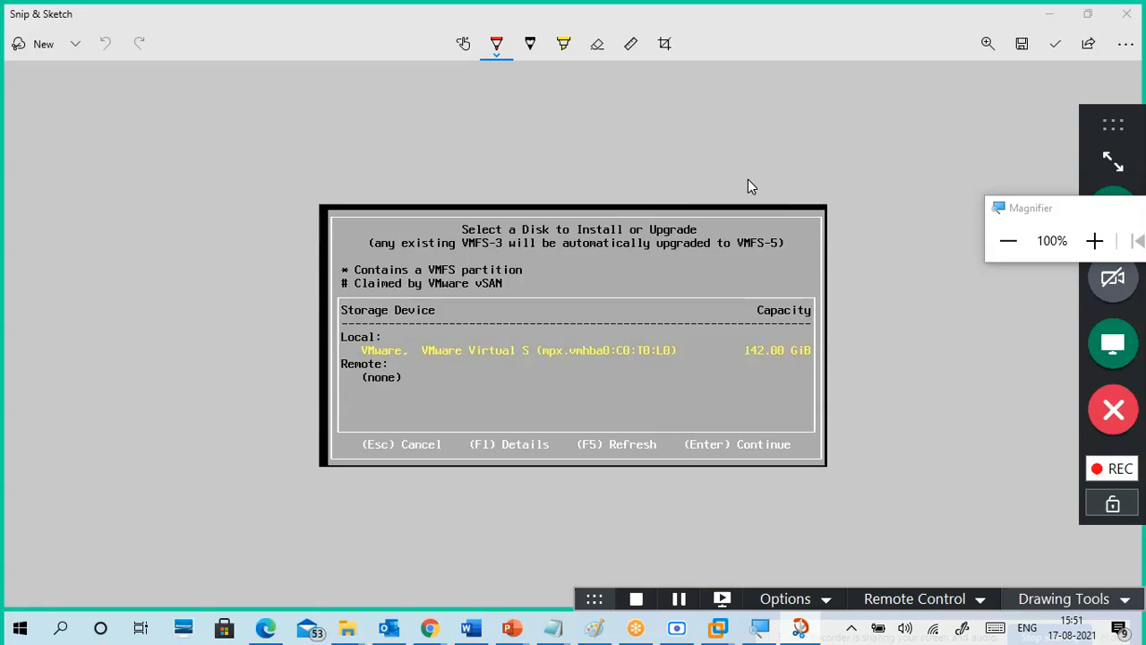
Step: Save the cropped snip as 'vm diskmgmt' in New Volume (E:)\CTS7 2021
key("ctrl+s")
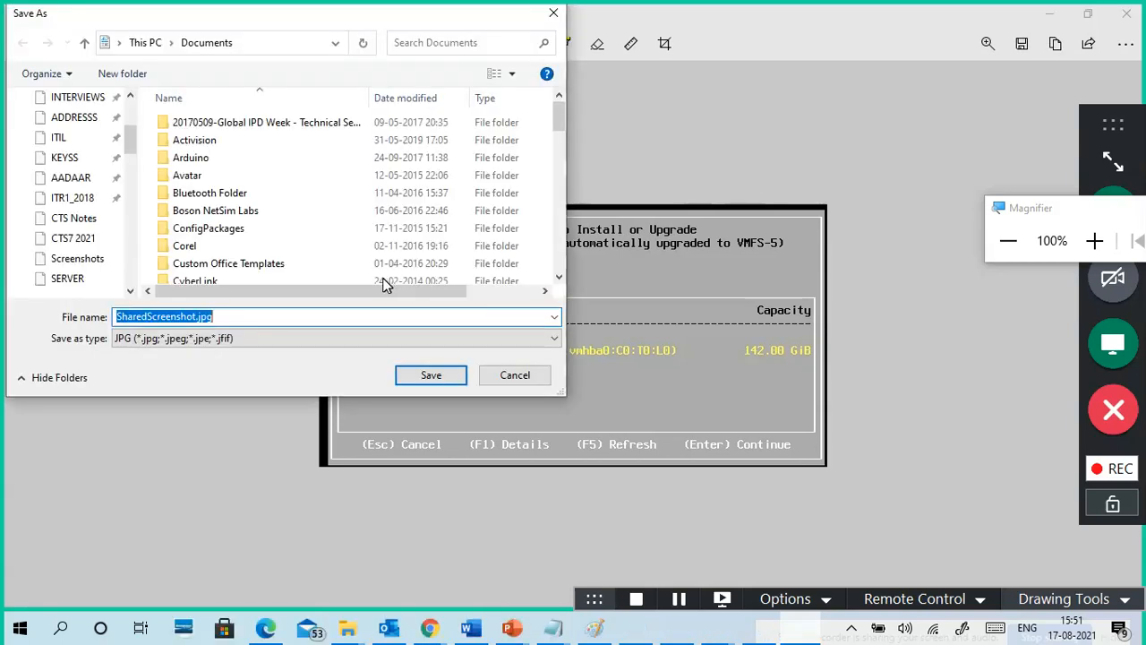
scroll(99, 229, "down", 5)
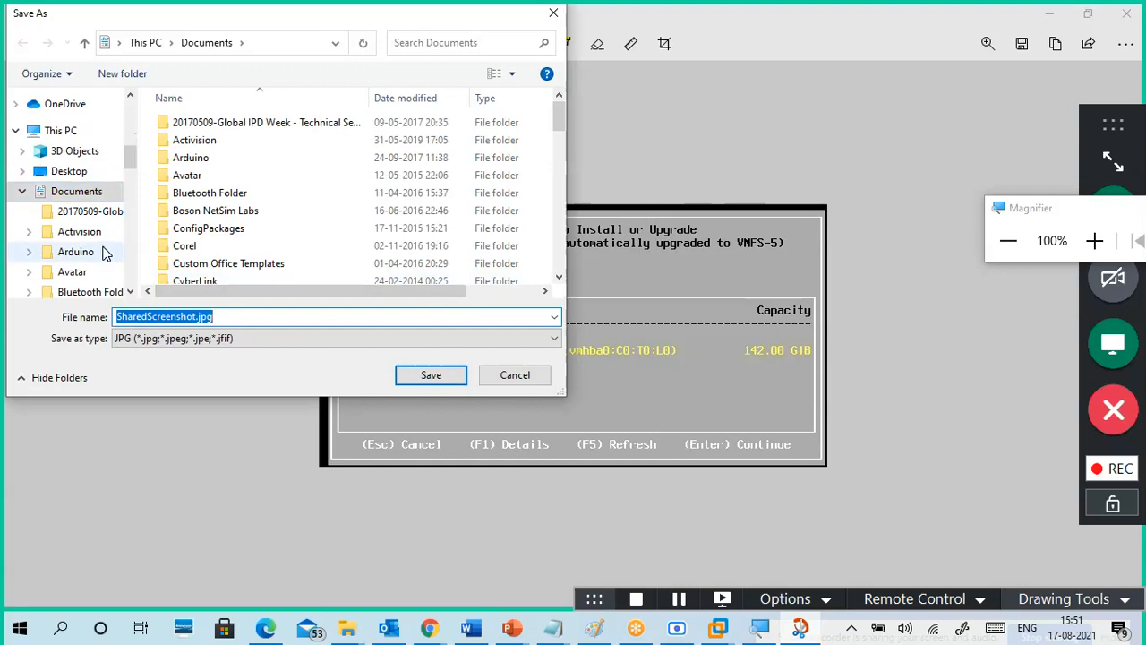
left_click(24, 98)
scroll(79, 243, "down", 1)
left_click(81, 199)
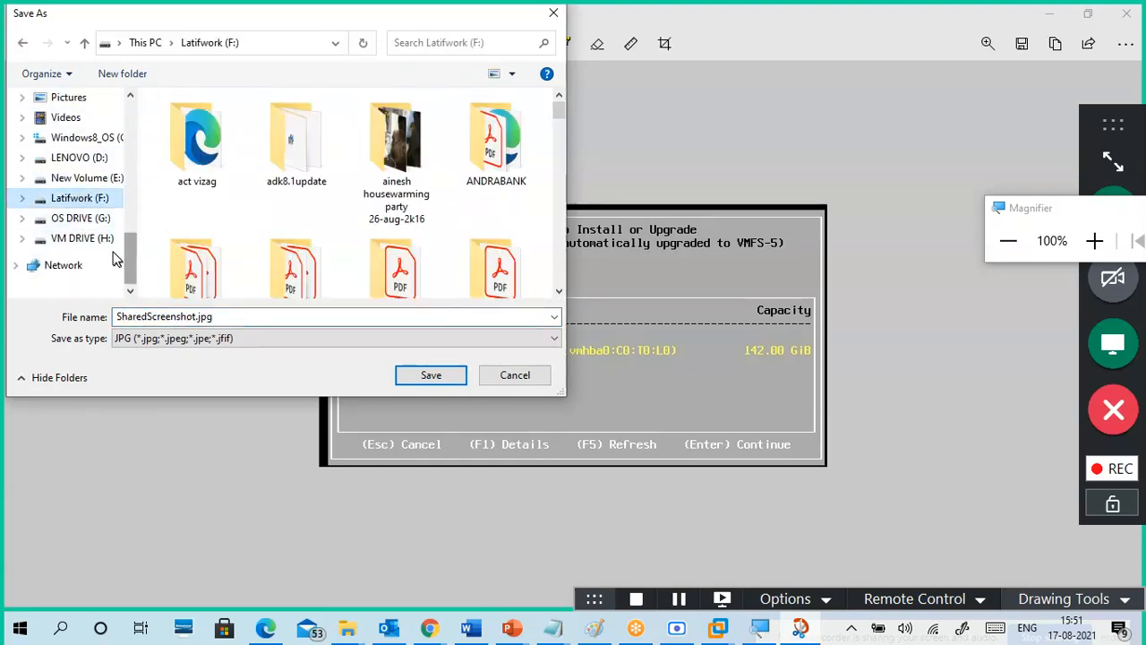
scroll(250, 233, "down", 2)
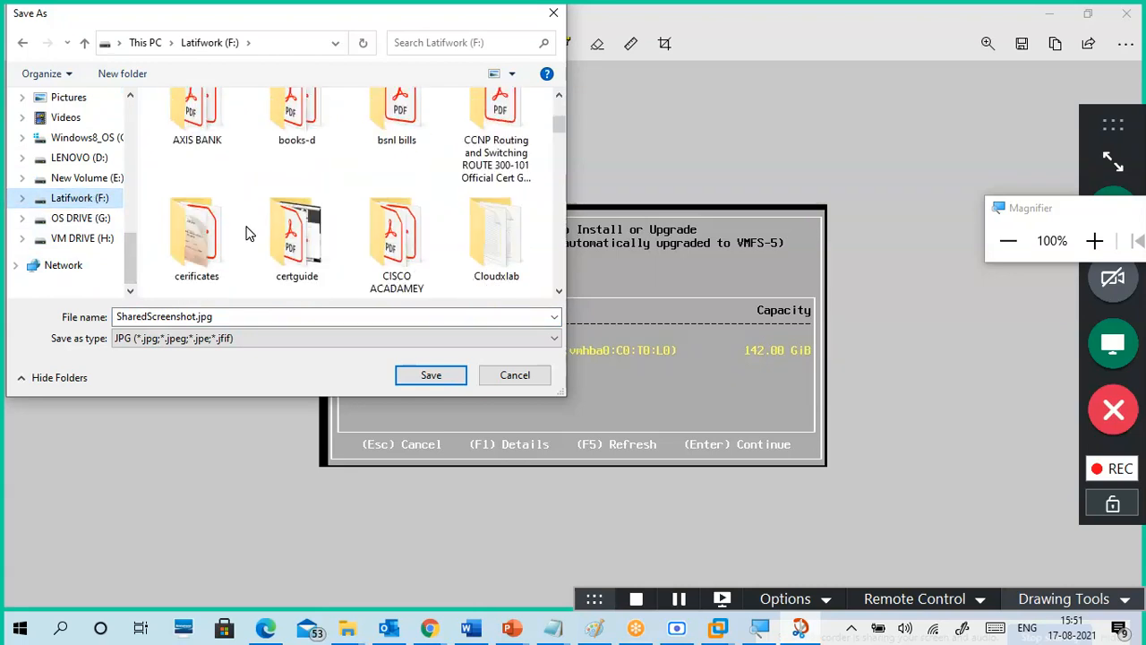
scroll(250, 233, "up", 3)
left_click(107, 178)
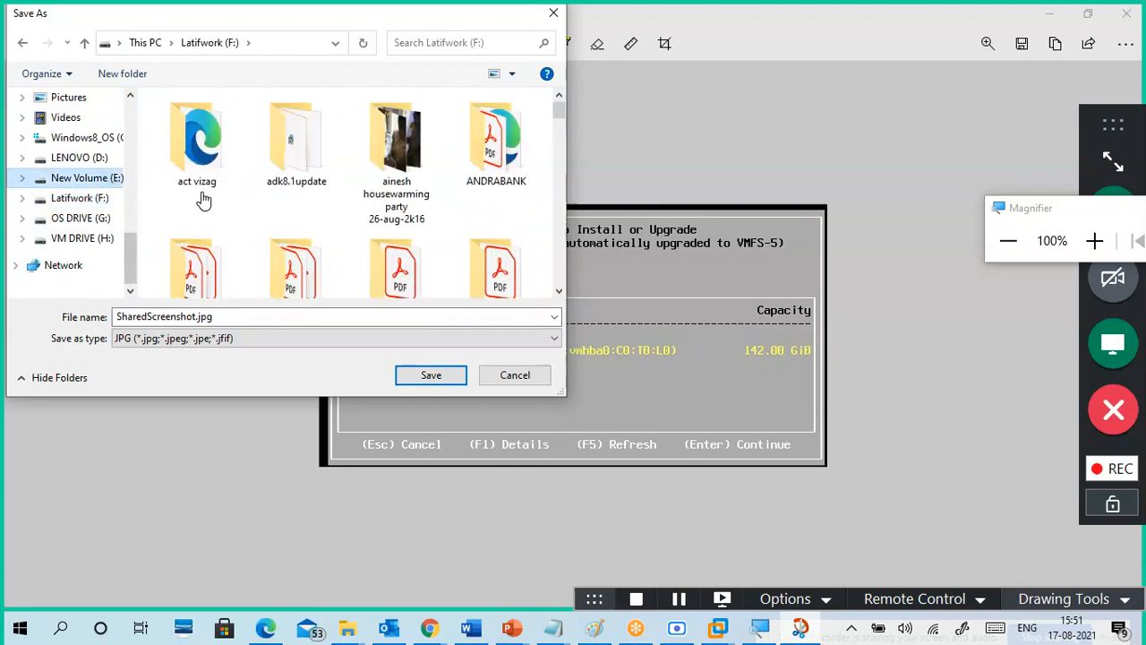
double_click(491, 246)
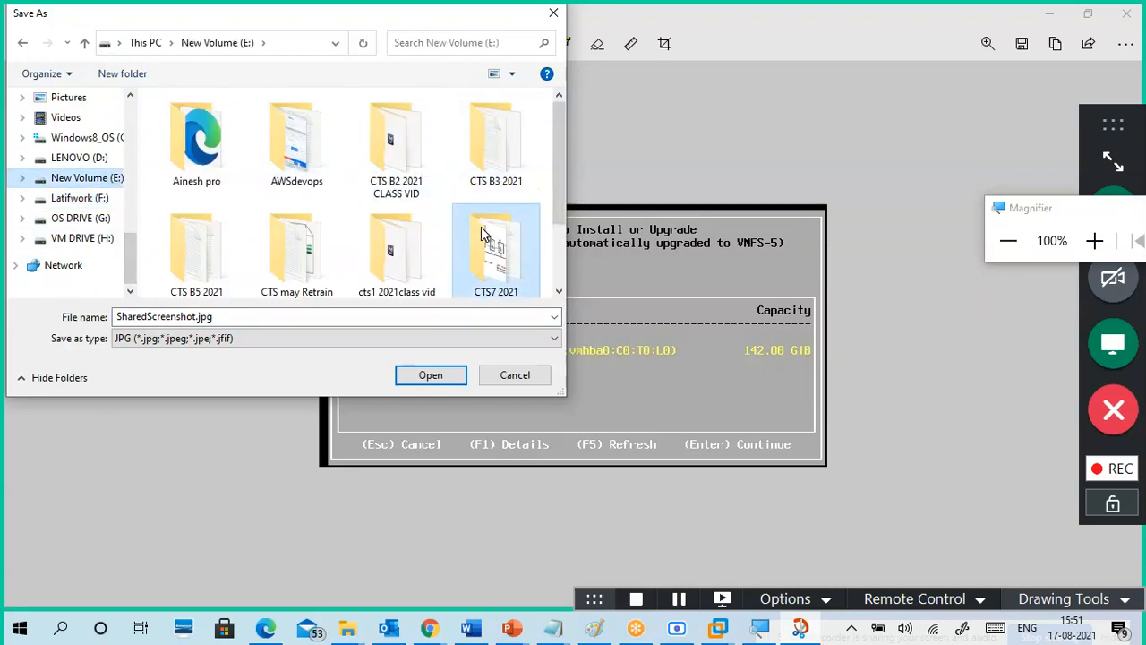
left_click(288, 319)
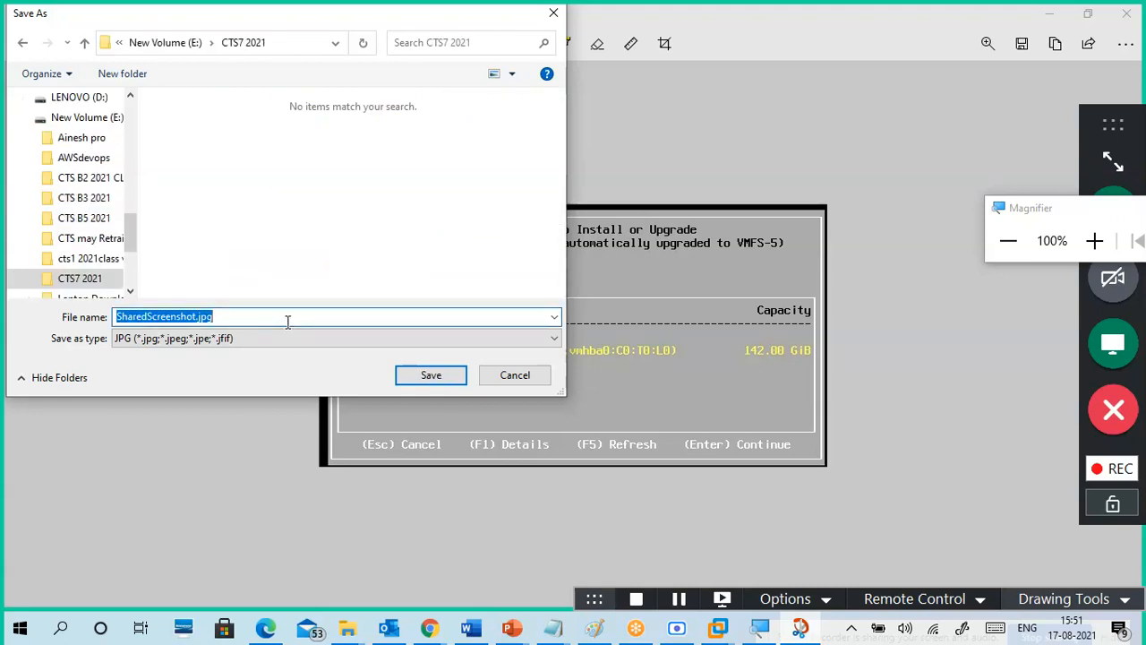
type("vm disk")
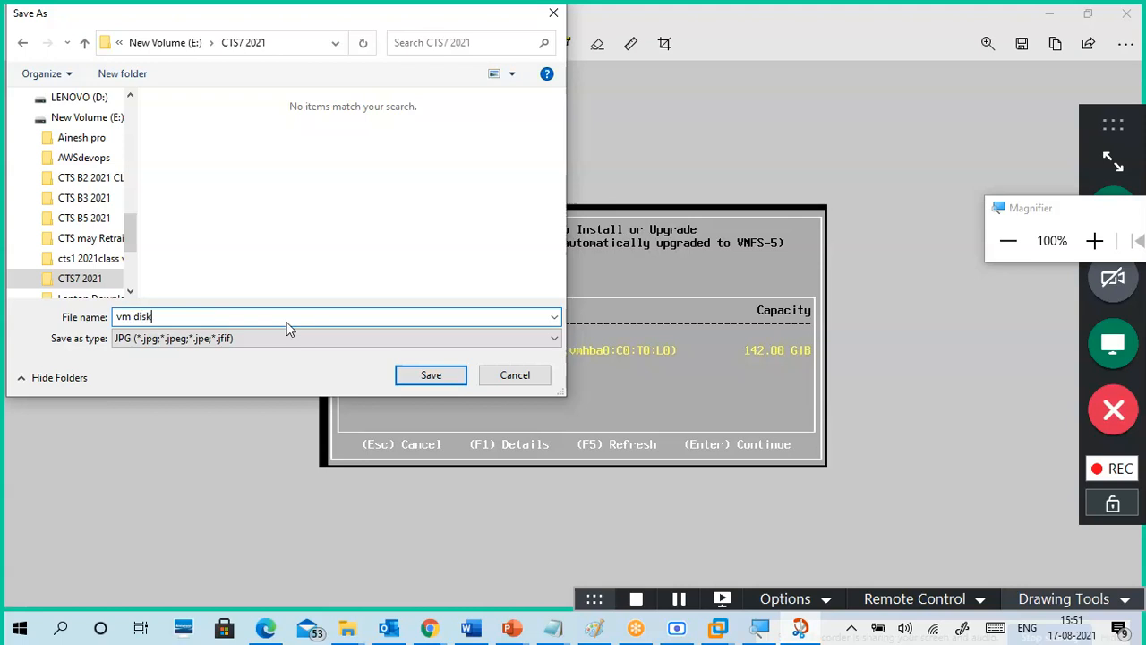
type("mgmt")
left_click(431, 374)
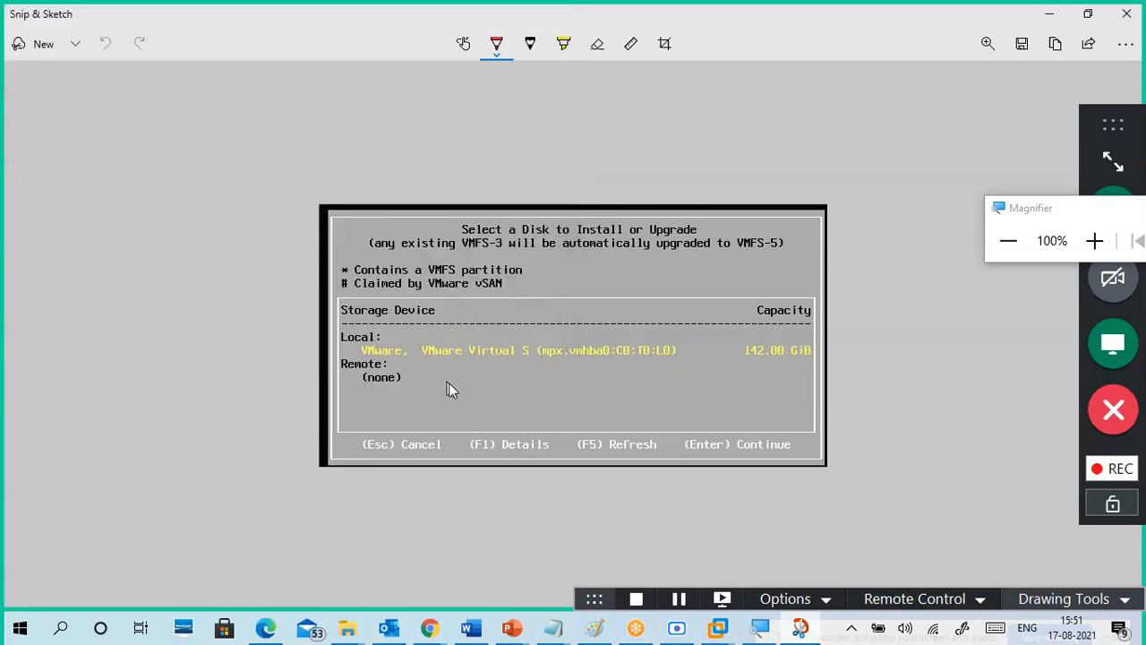
Step: Accept the 142 GiB disk and US Default keyboard, then enter and confirm the root password
left_click(1053, 15)
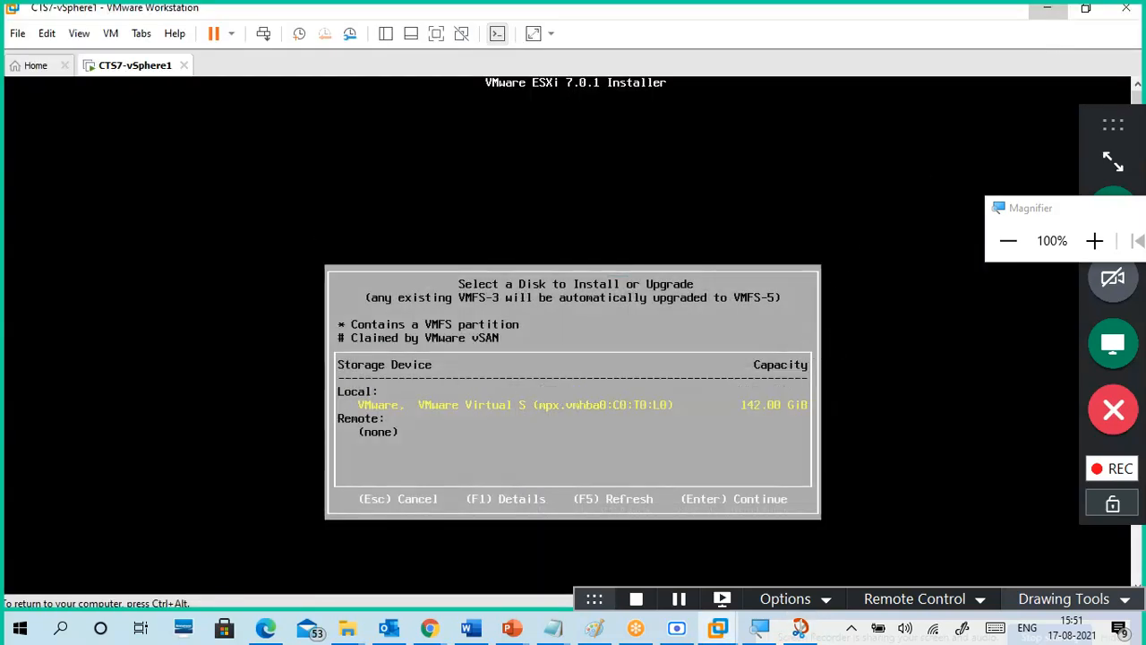
key("Return")
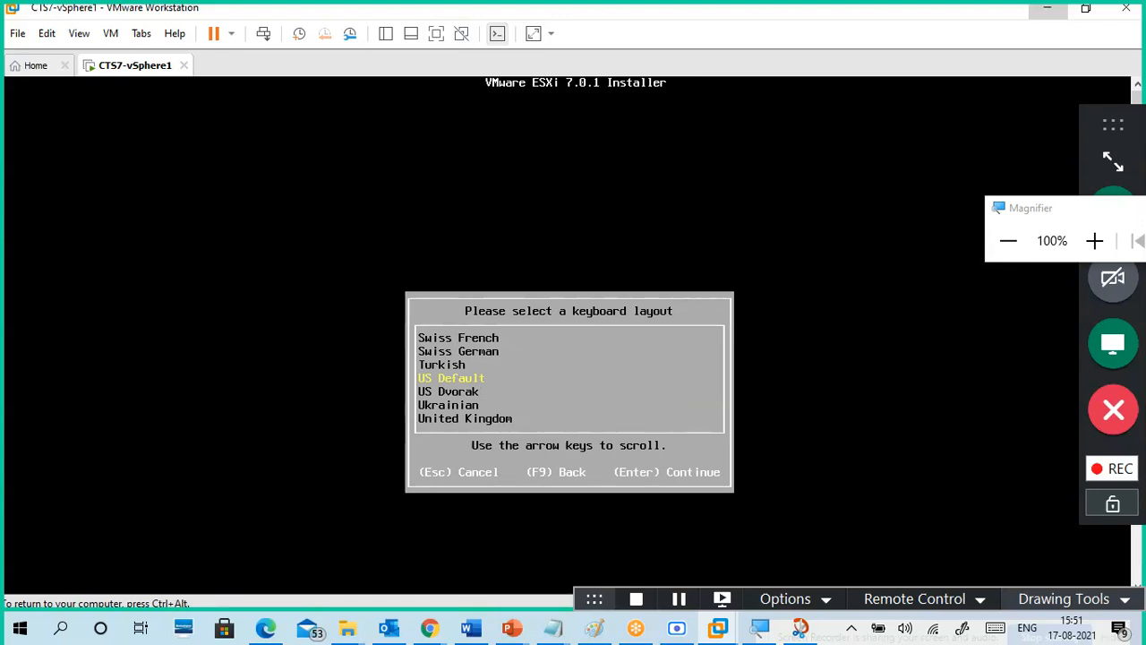
key("Return")
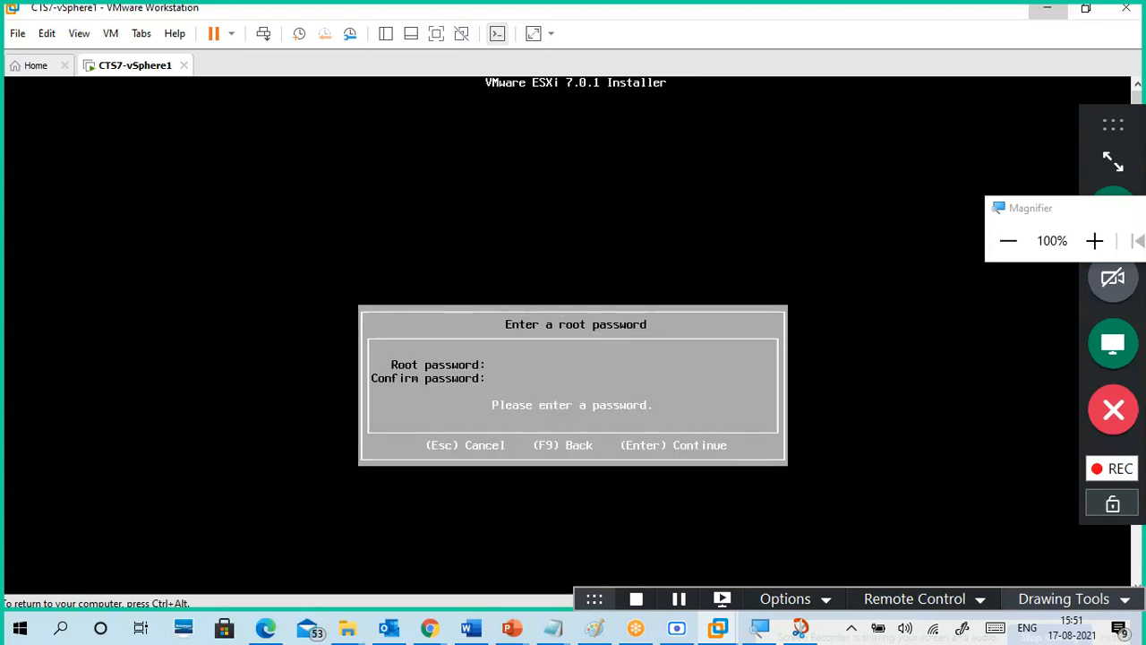
type("*******")
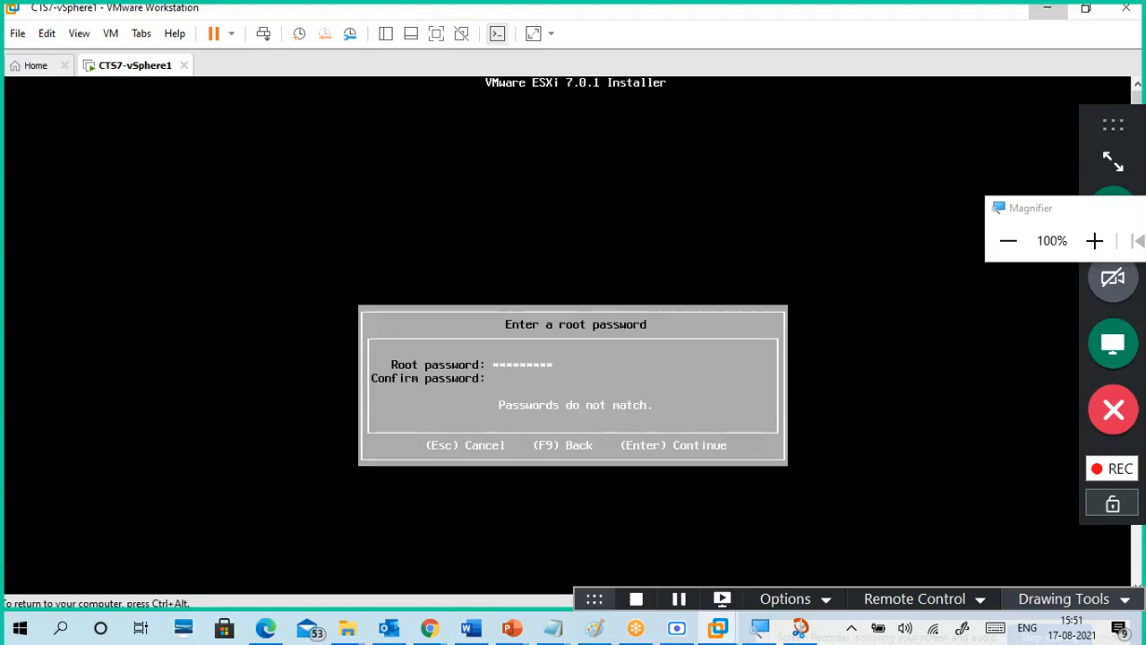
type("*********")
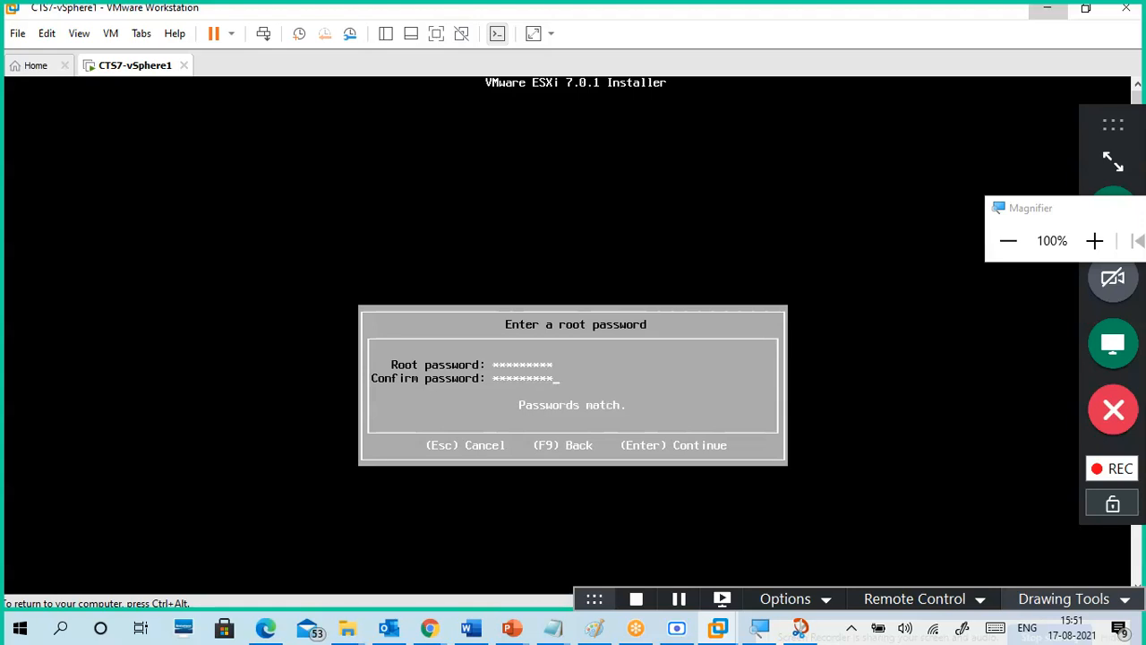
key("Return")
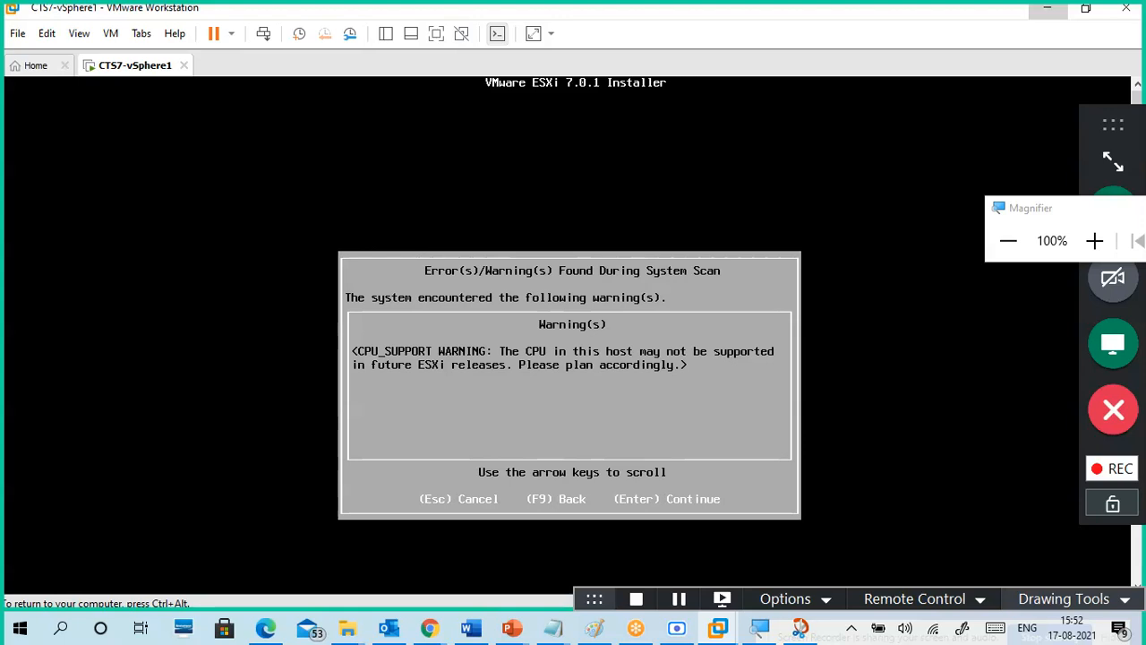
Step: Accept the CPU support warning and install ESXi 7.0.1 onto disk mpx.vmhba0:C0:T0:L0
key("Return")
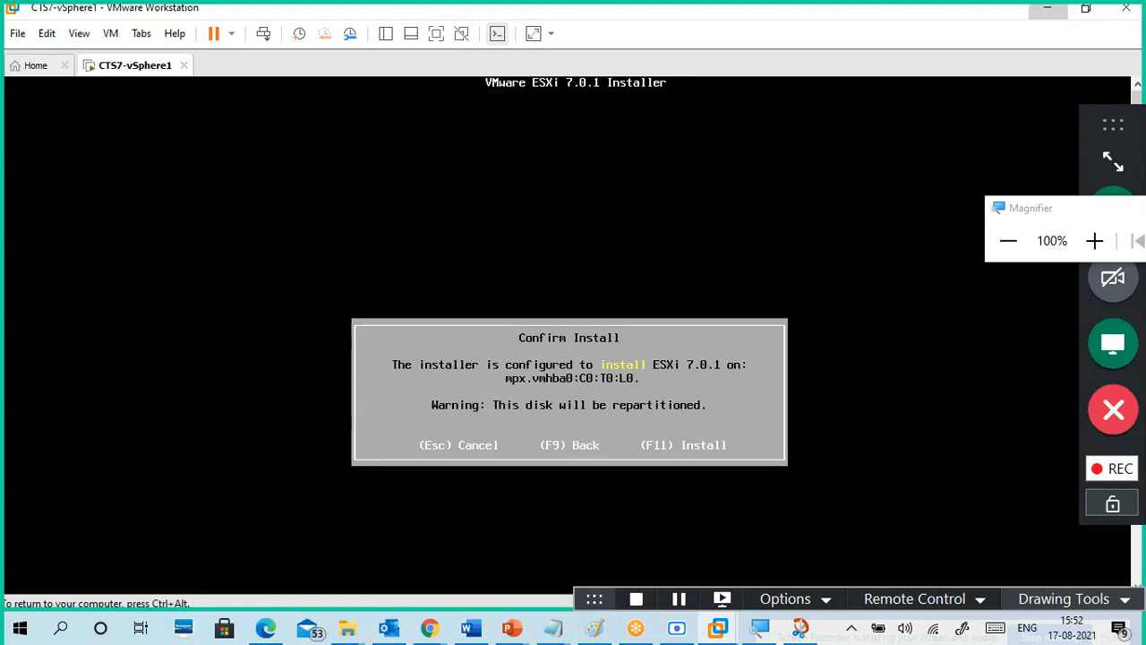
key("F11")
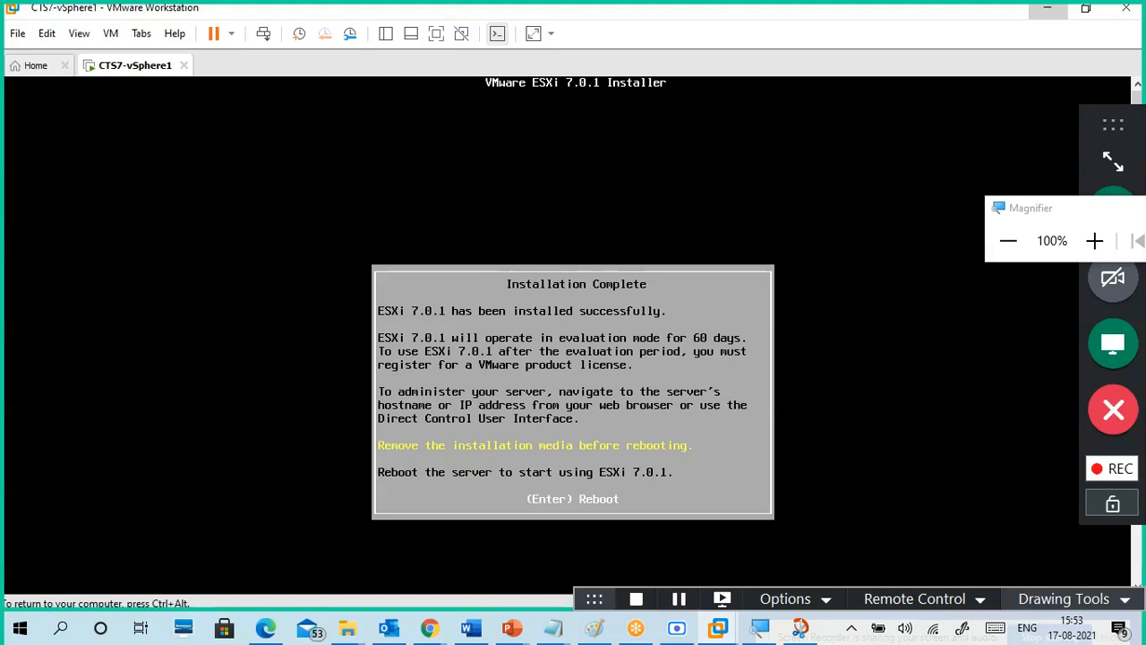
Step: Reboot the freshly installed ESXi host and release input from the VM
key("Return")
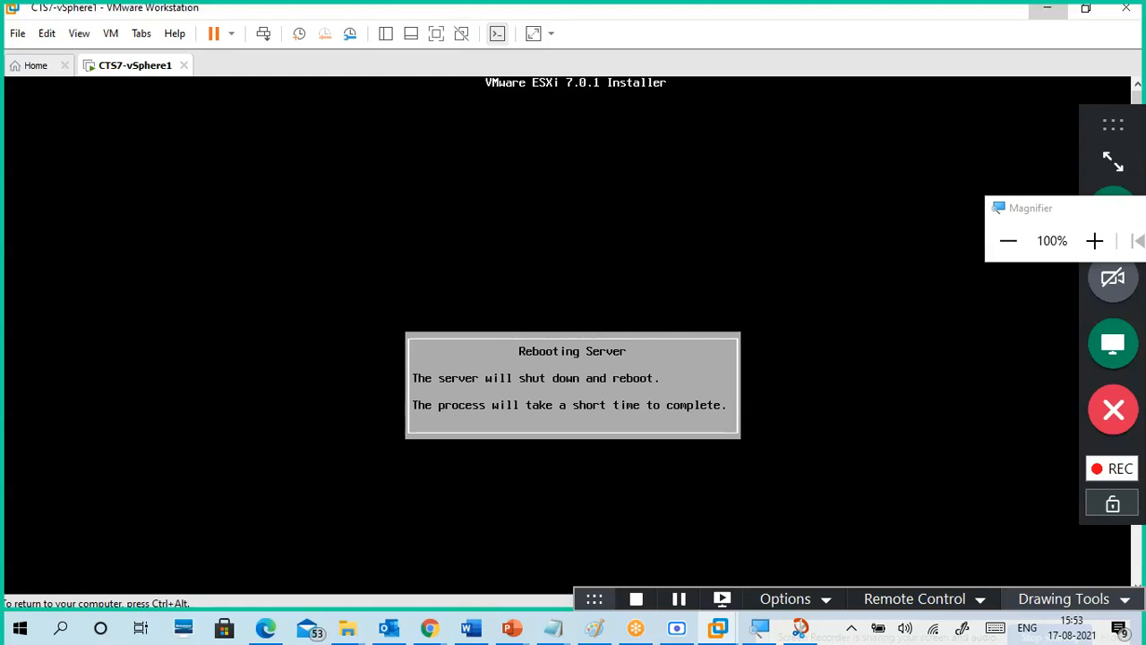
key("ctrl+alt")
left_click_drag(1036, 212, 1028, 23)
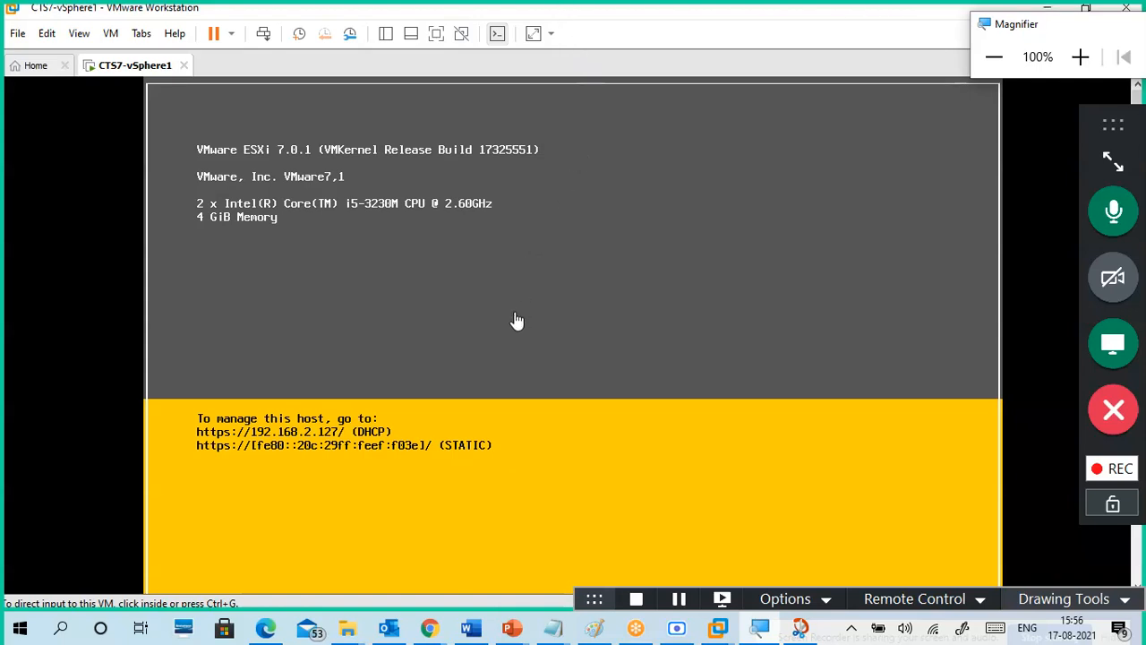
left_click(467, 492)
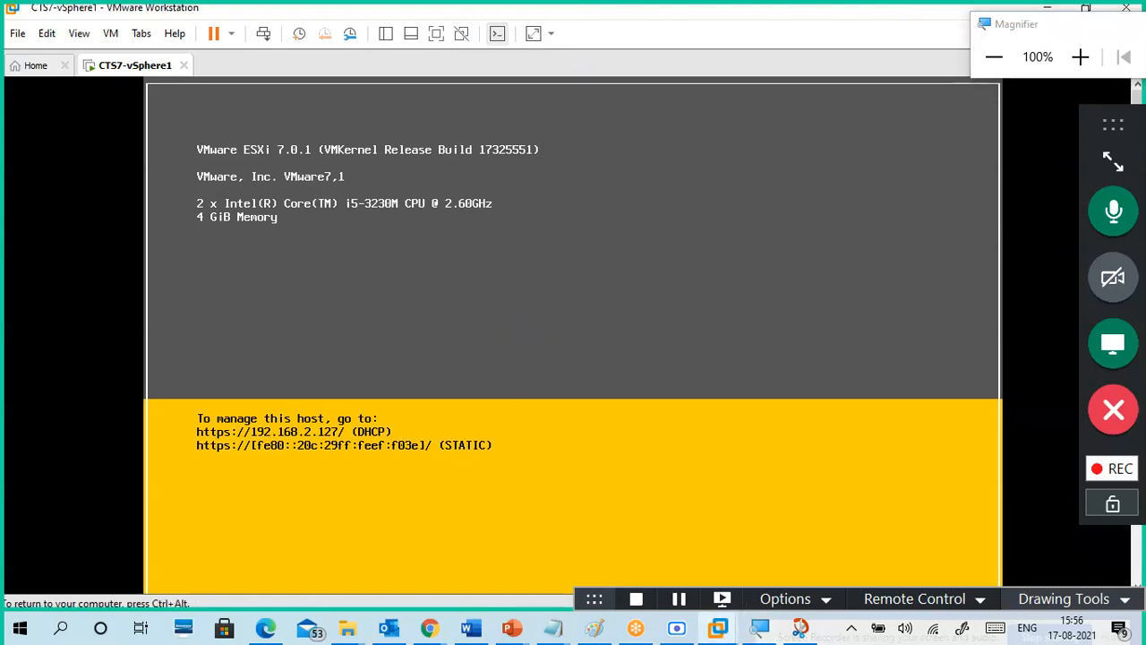
key("ctrl+alt")
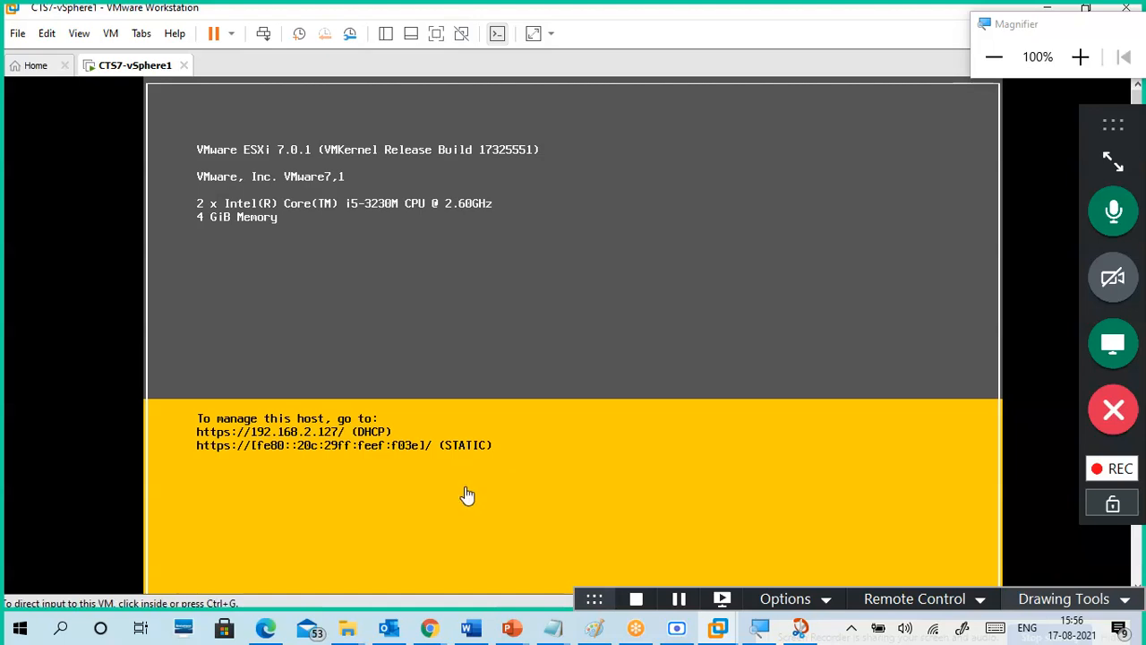
Step: In the 17-08.txt notes, change the HDD value from 20GB to 142GB
mouse_move(553, 627)
left_click(609, 577)
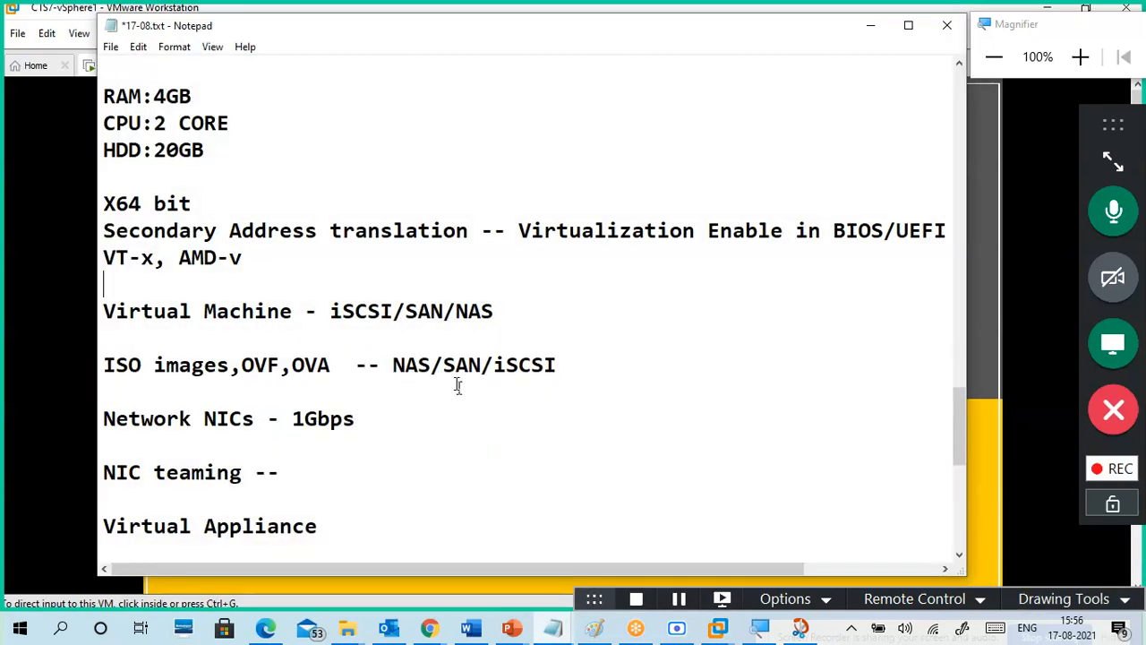
left_click_drag(152, 150, 205, 152)
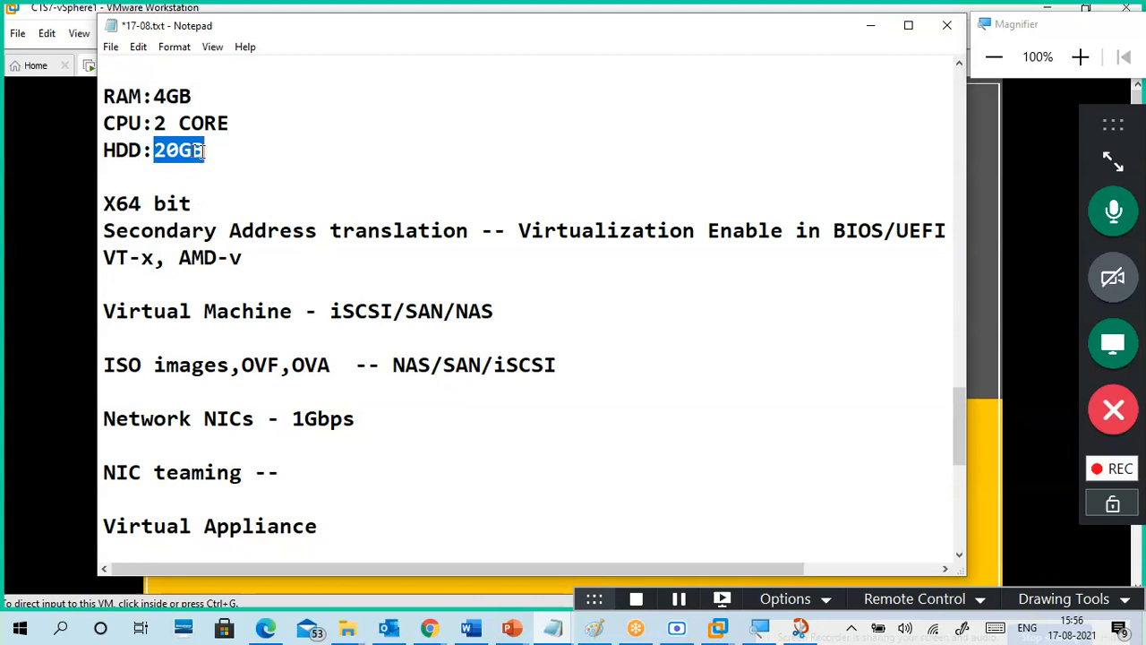
type("1")
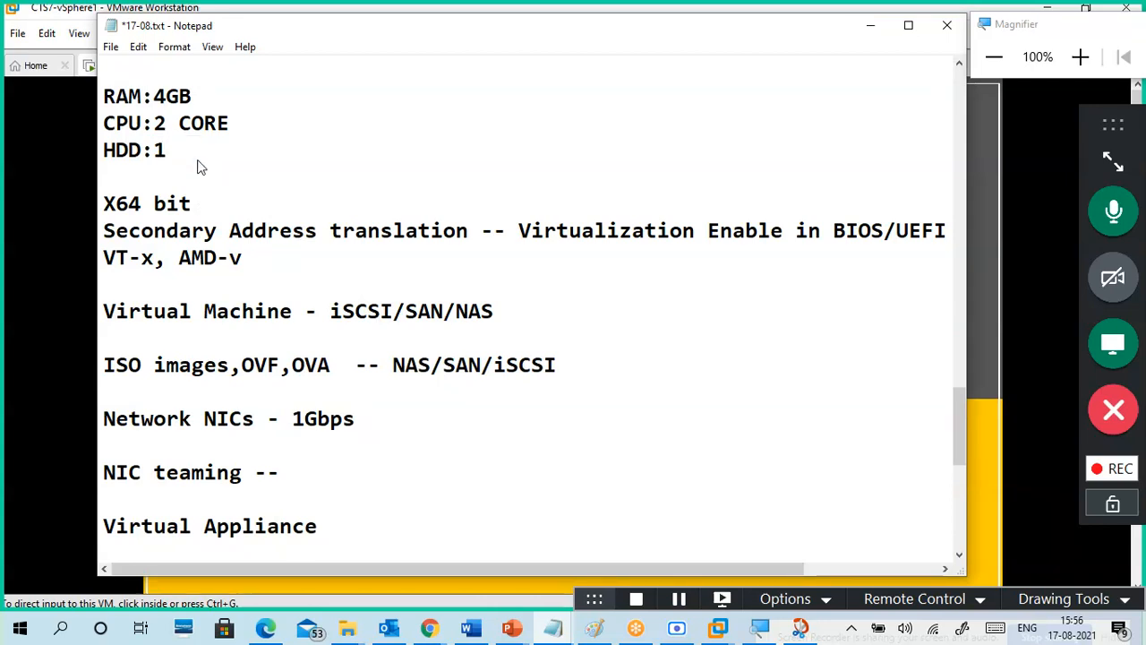
type("42GB")
left_click_drag(371, 27, 525, 27)
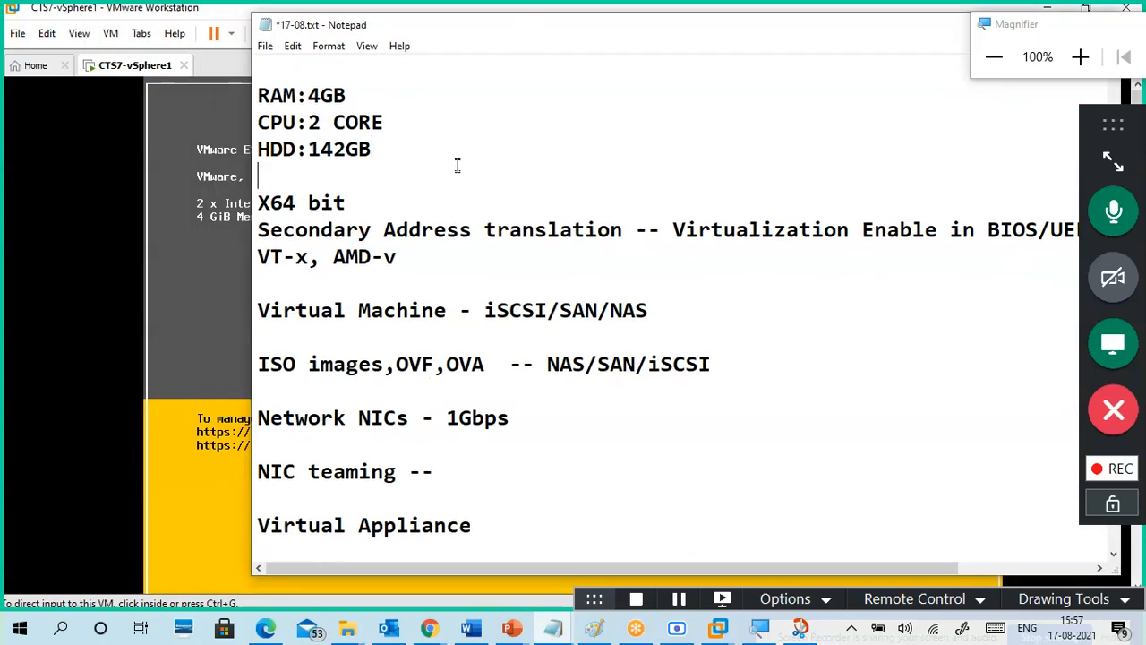
scroll(488, 268, "down", 4)
left_click(343, 277)
left_click(322, 247)
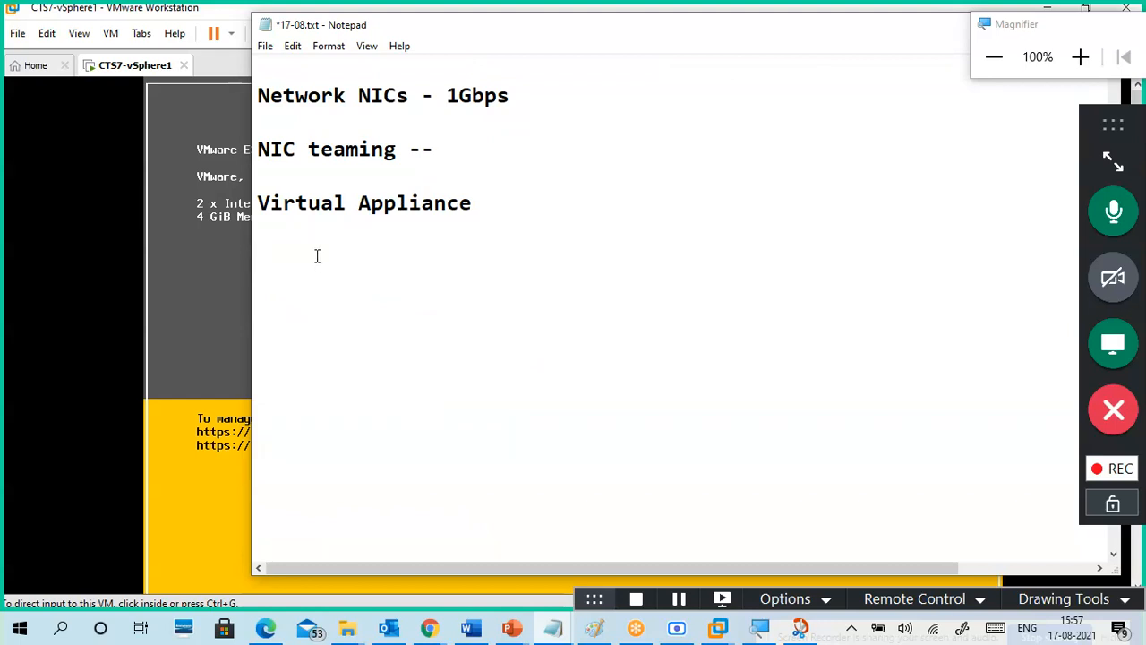
left_click_drag(492, 27, 720, 42)
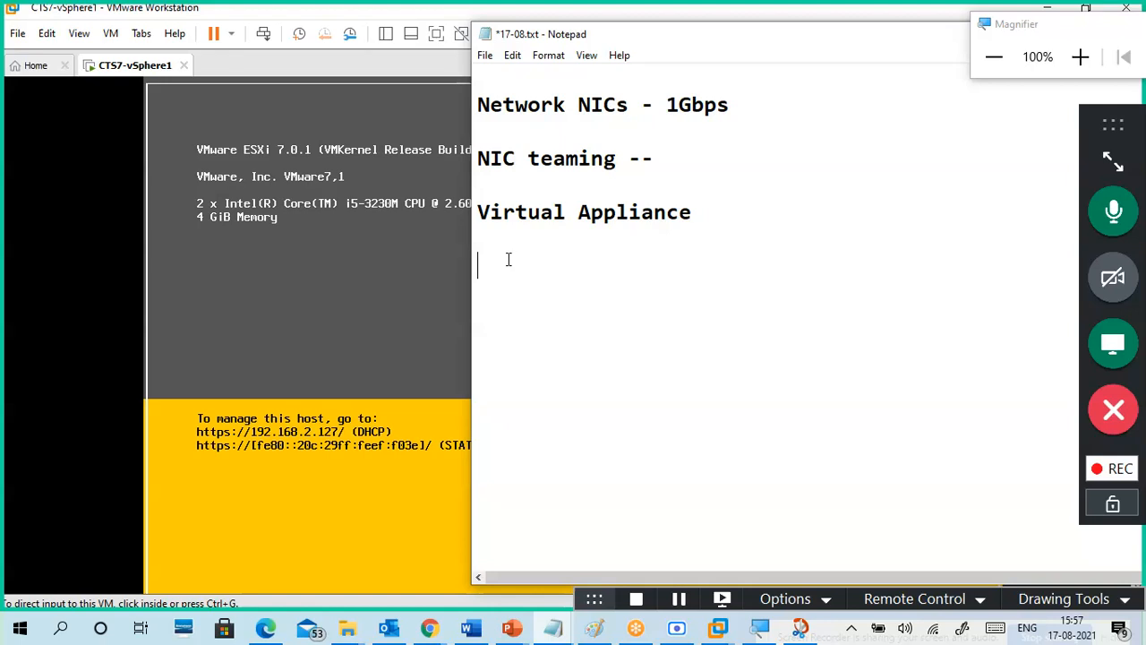
type("https://192")
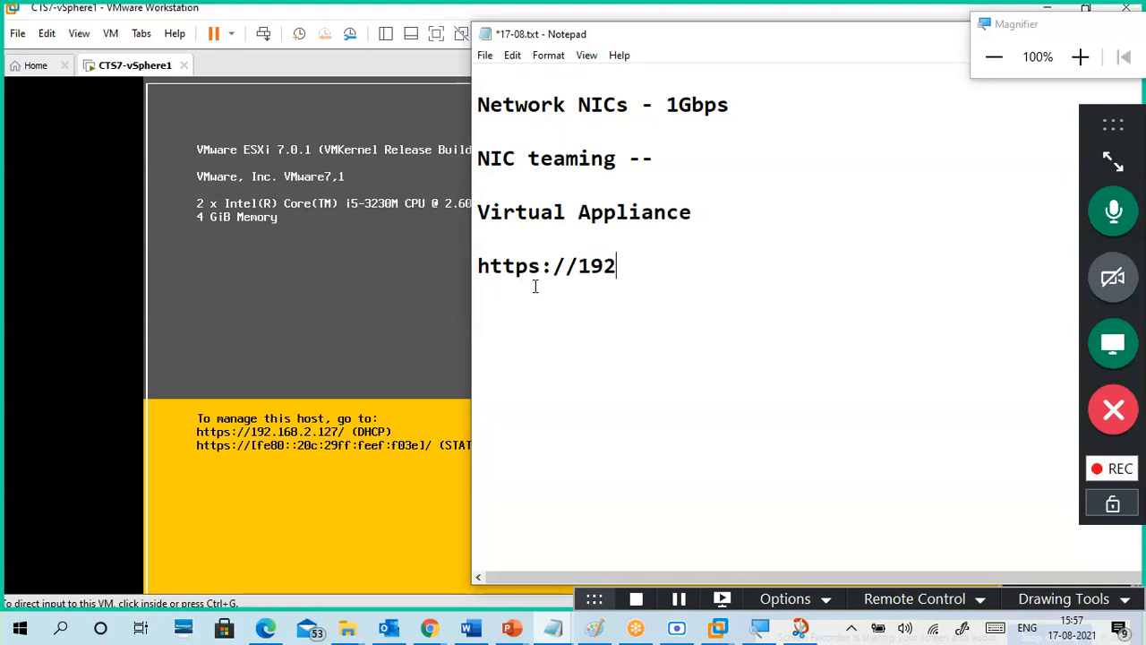
type(".168.2.12")
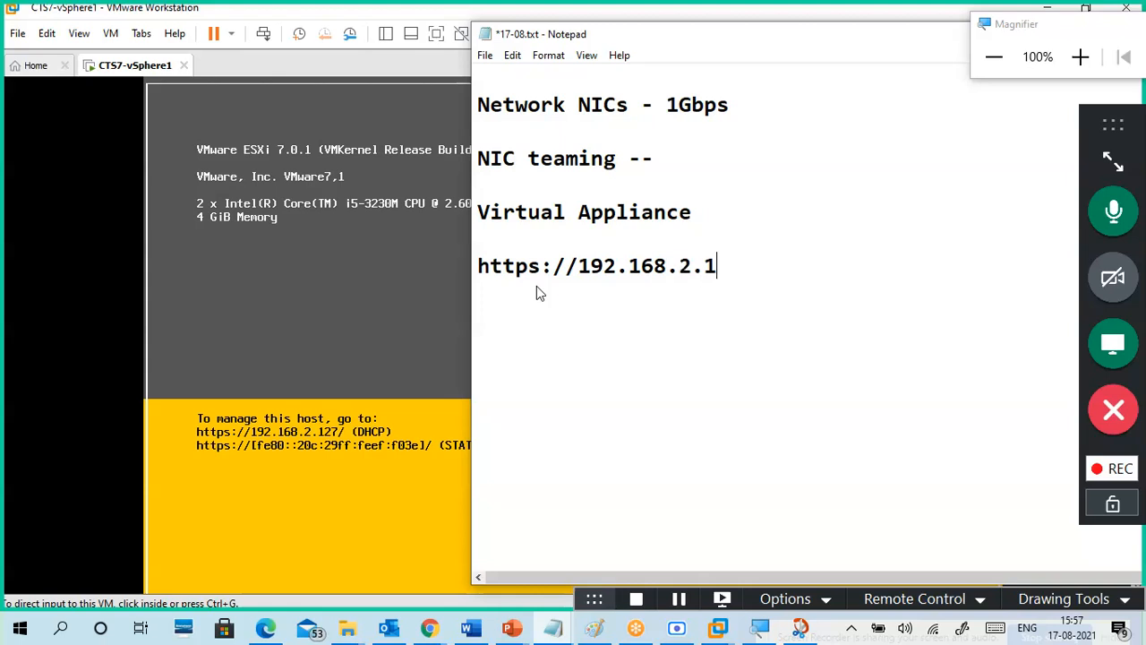
type("7")
key("Return")
type("/")
key("Return")
key("Return")
Step: Switch to the CTS7-vSphere1 console, toggle full screen on and off, and recapture keyboard input
left_click(356, 473)
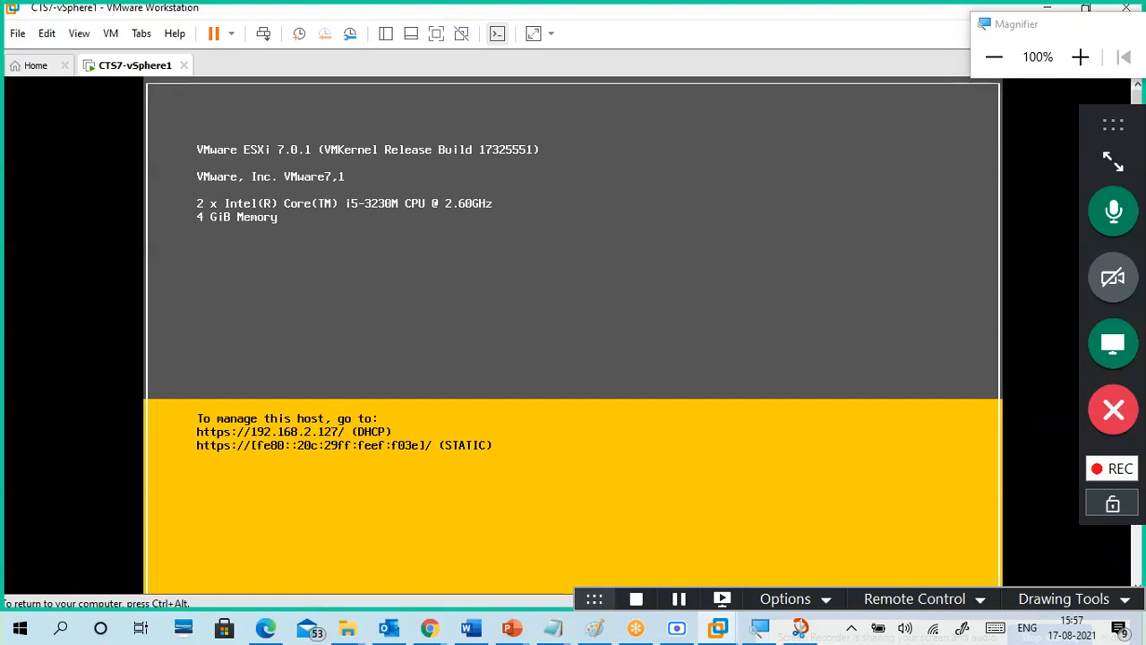
key("ctrl+alt")
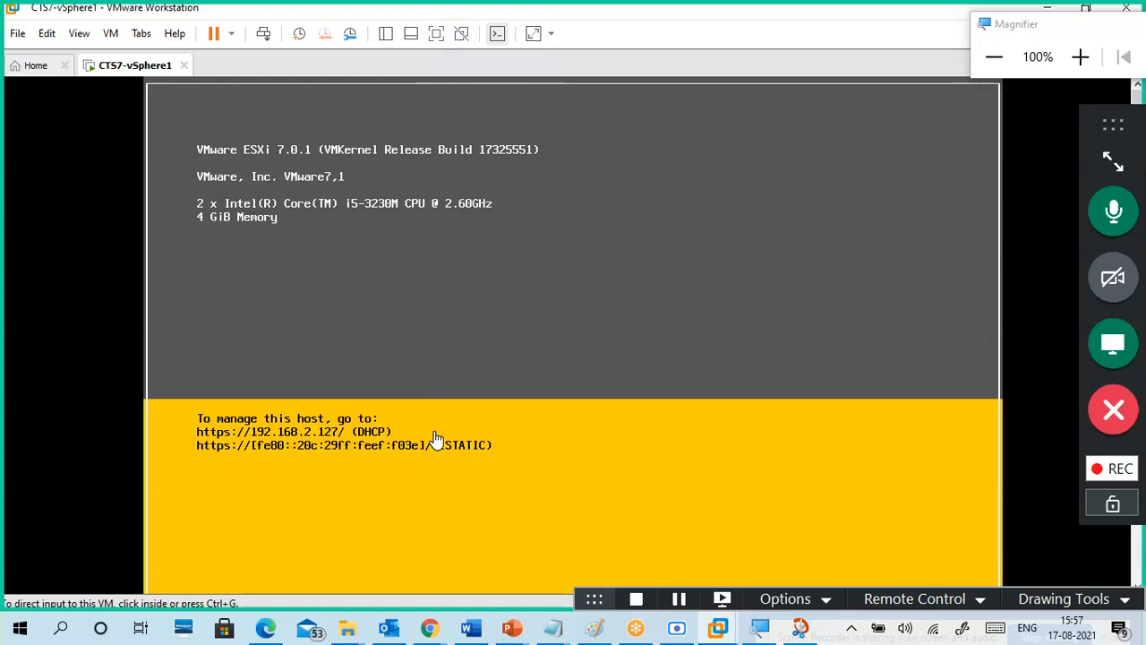
left_click(438, 39)
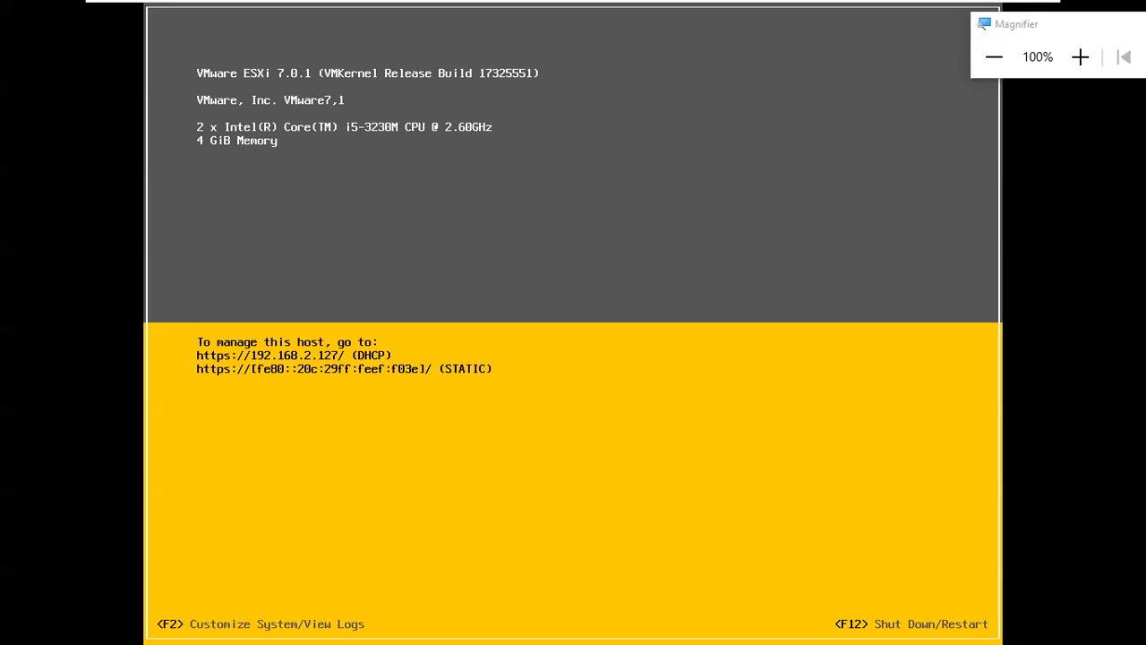
mouse_move(891, 6)
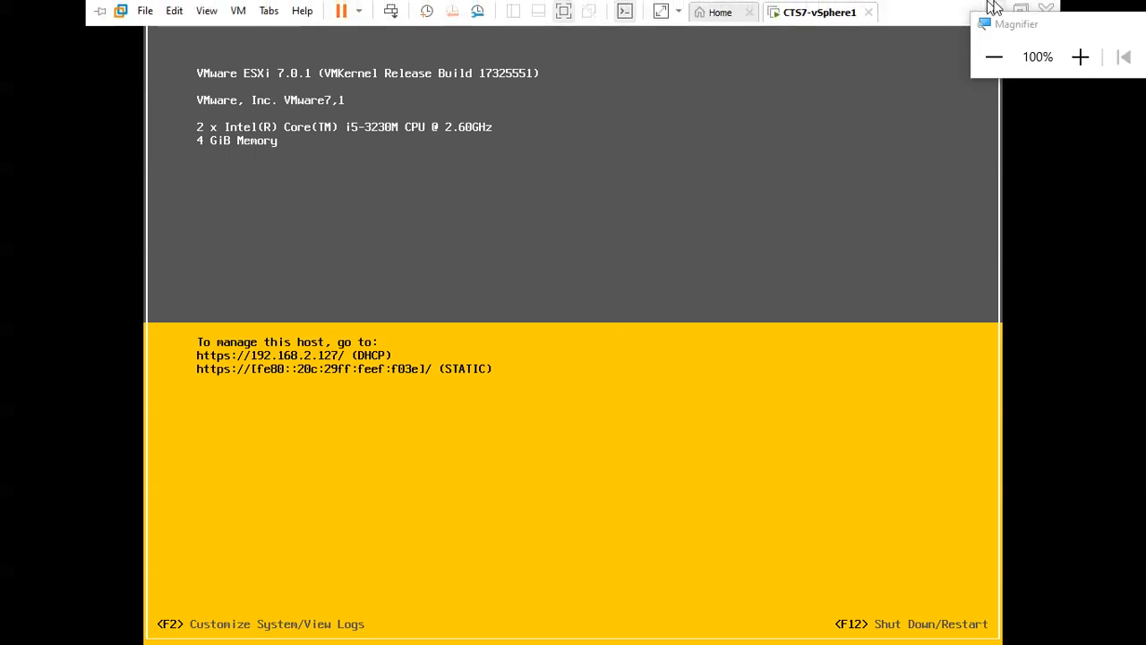
left_click(1021, 9)
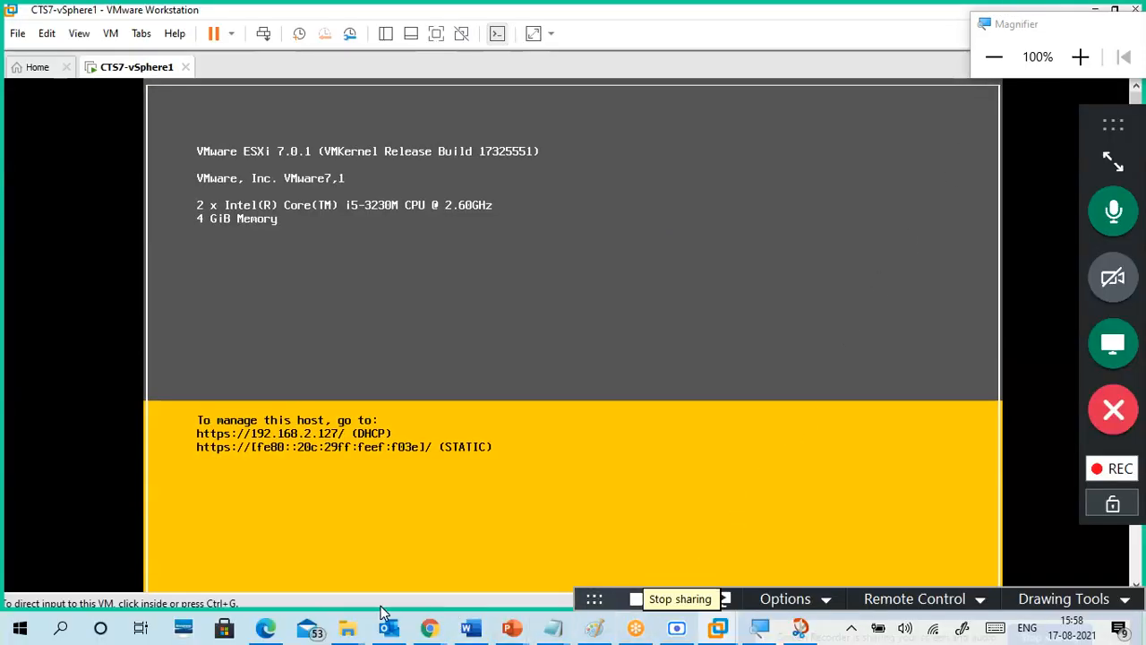
left_click(1135, 576)
left_click_drag(1132, 569, 1136, 575)
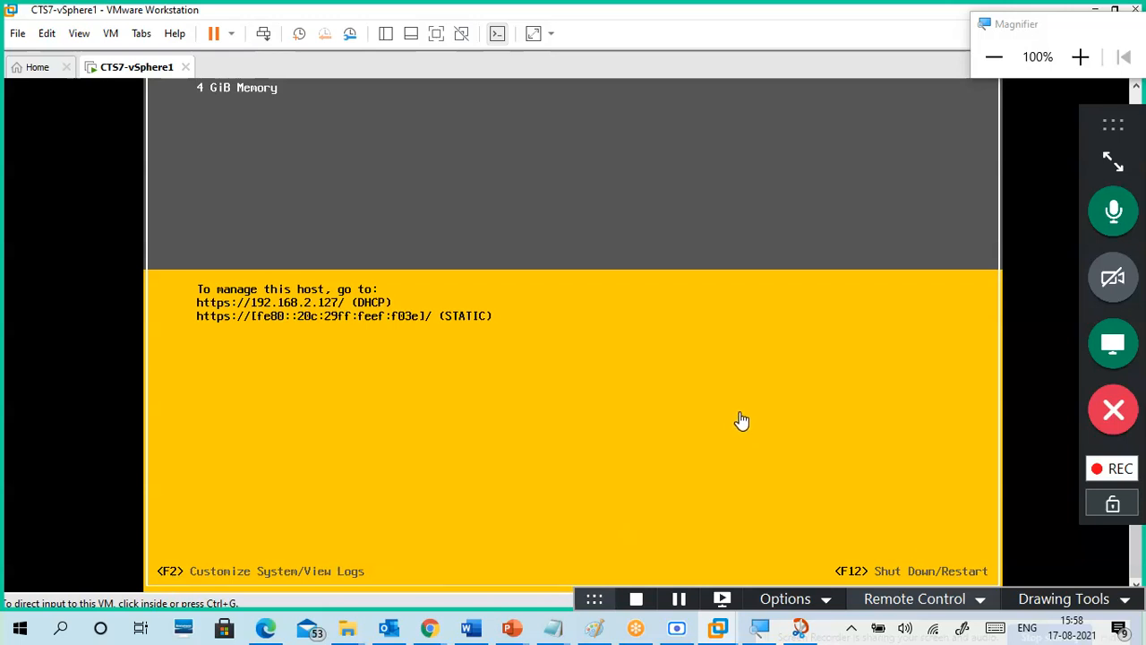
left_click(704, 396)
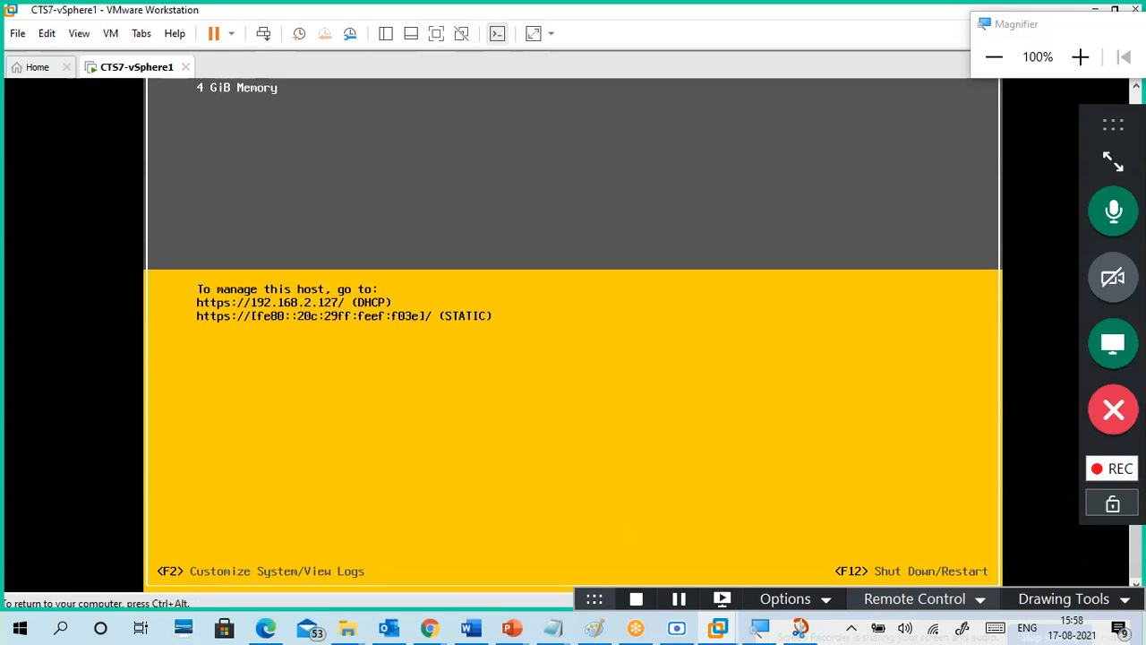
Step: Enter the root password at the F2 login prompt and cancel the Shut Down/Restart dialog
key("F2")
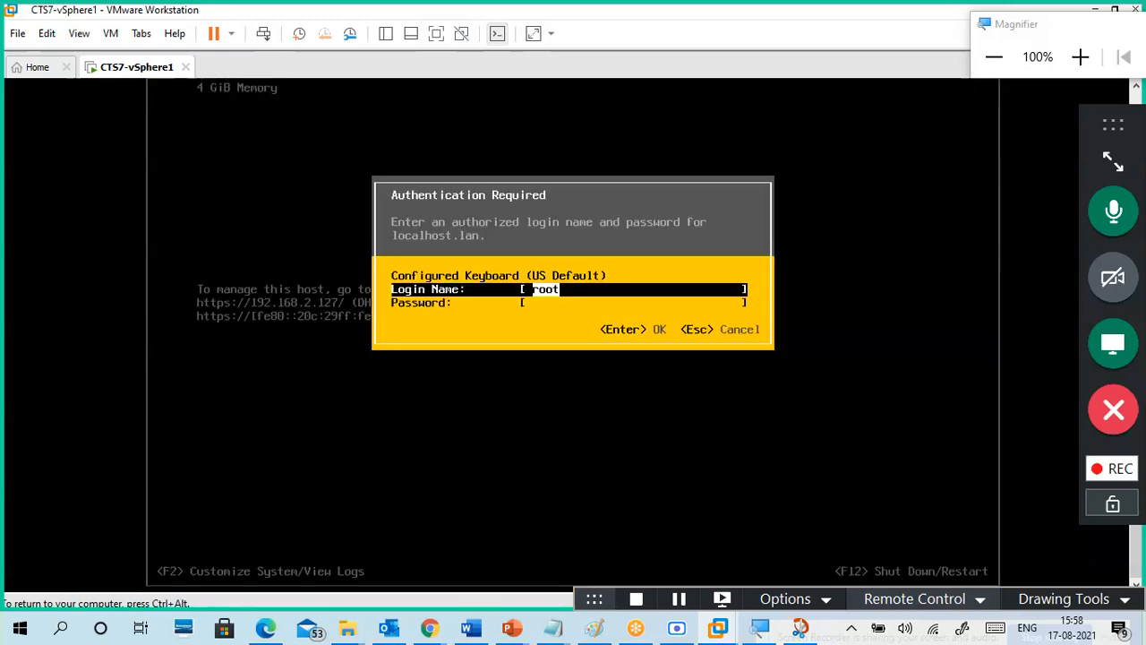
key("Tab")
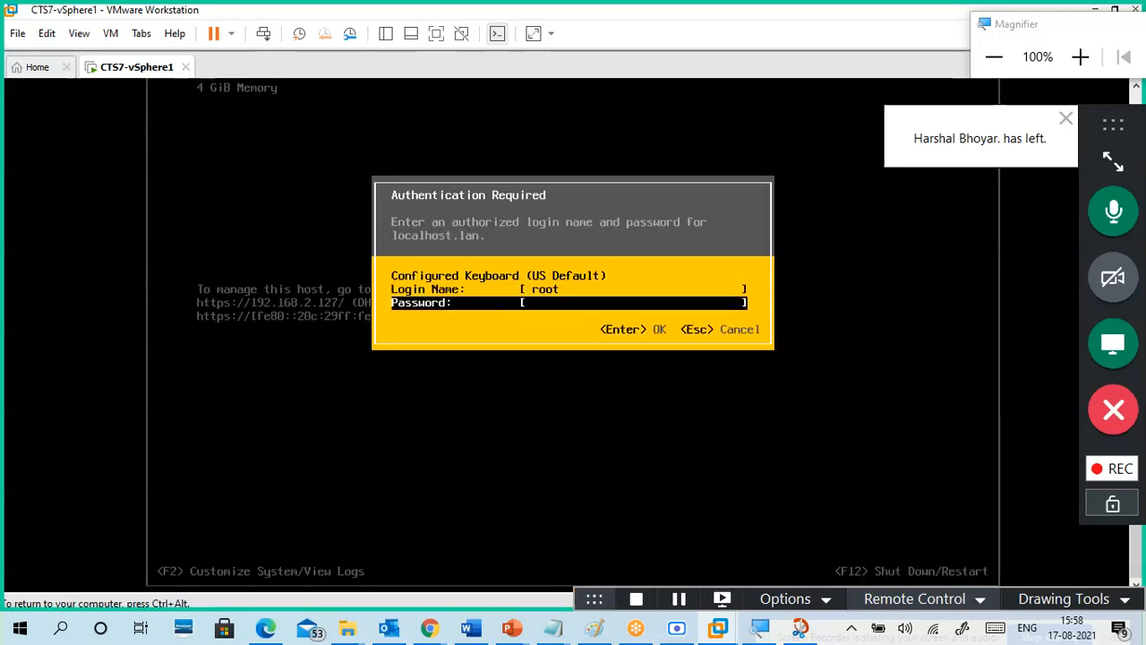
type("*********")
key("Return")
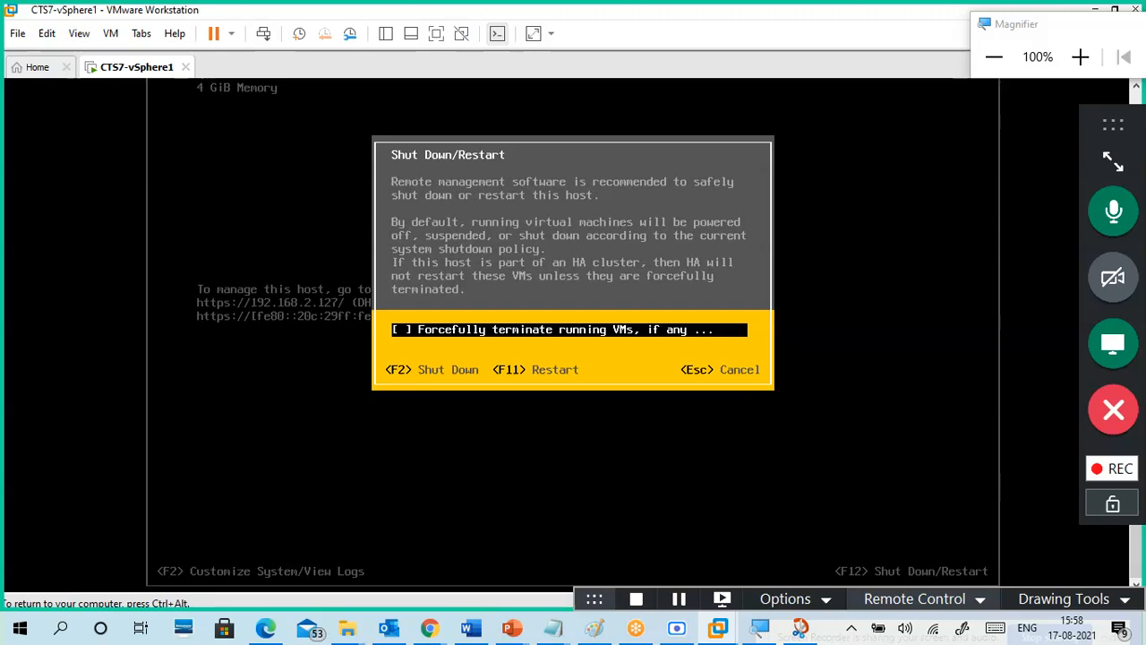
key("Escape")
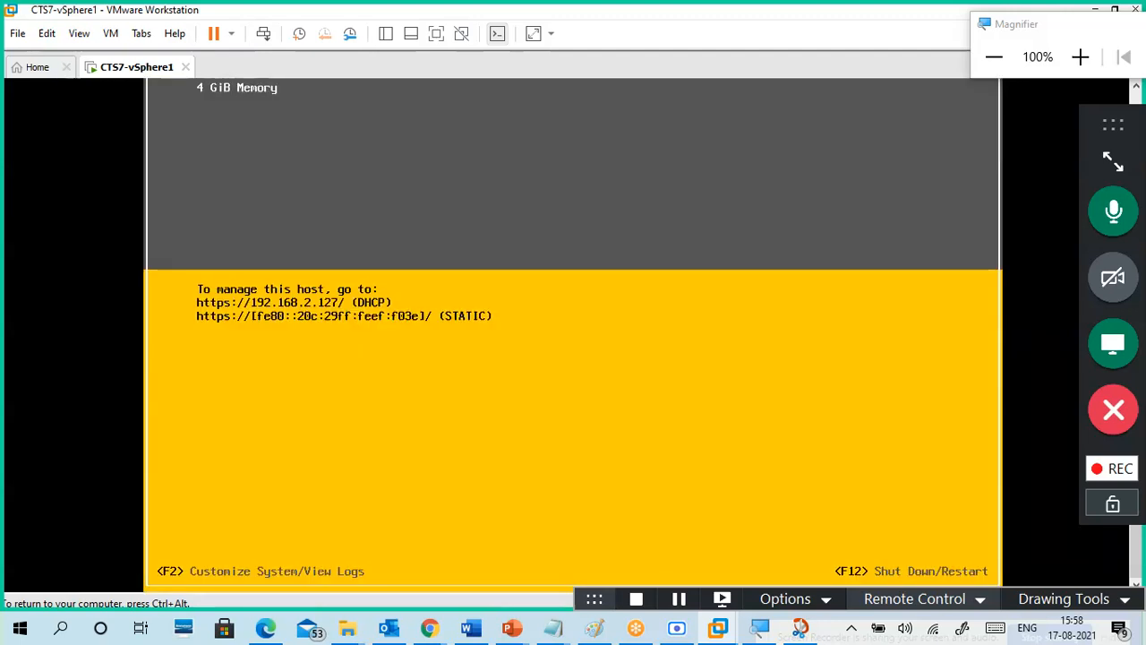
Step: Log in again as root via F2 to reach System Customization
key("F2")
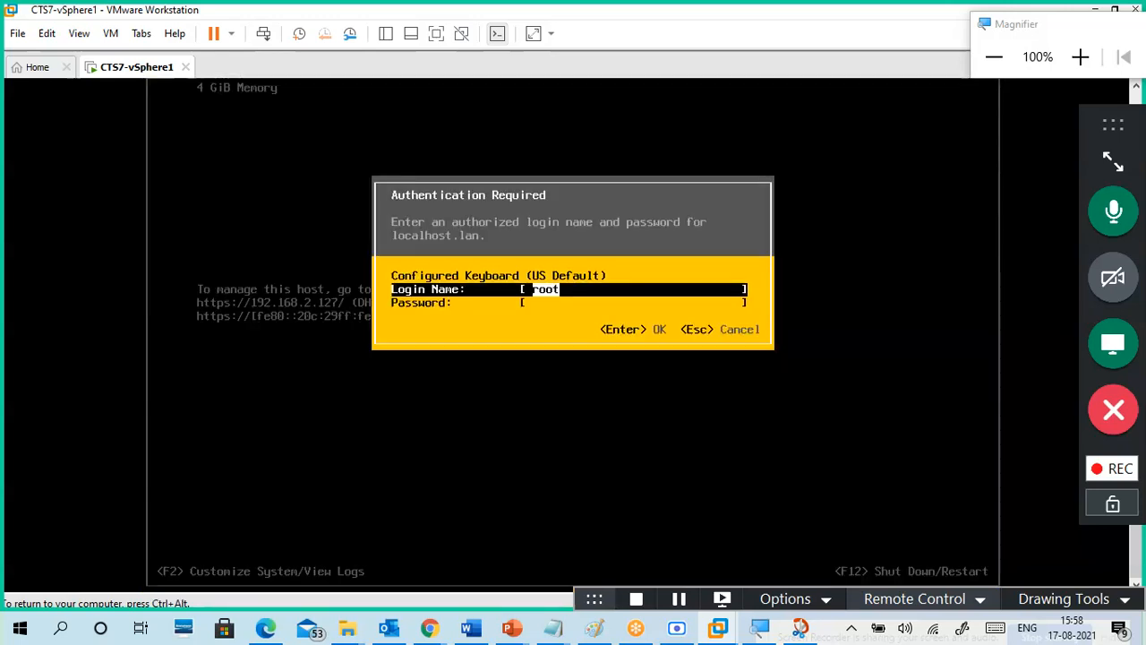
key("Tab")
type("**********")
key("Return")
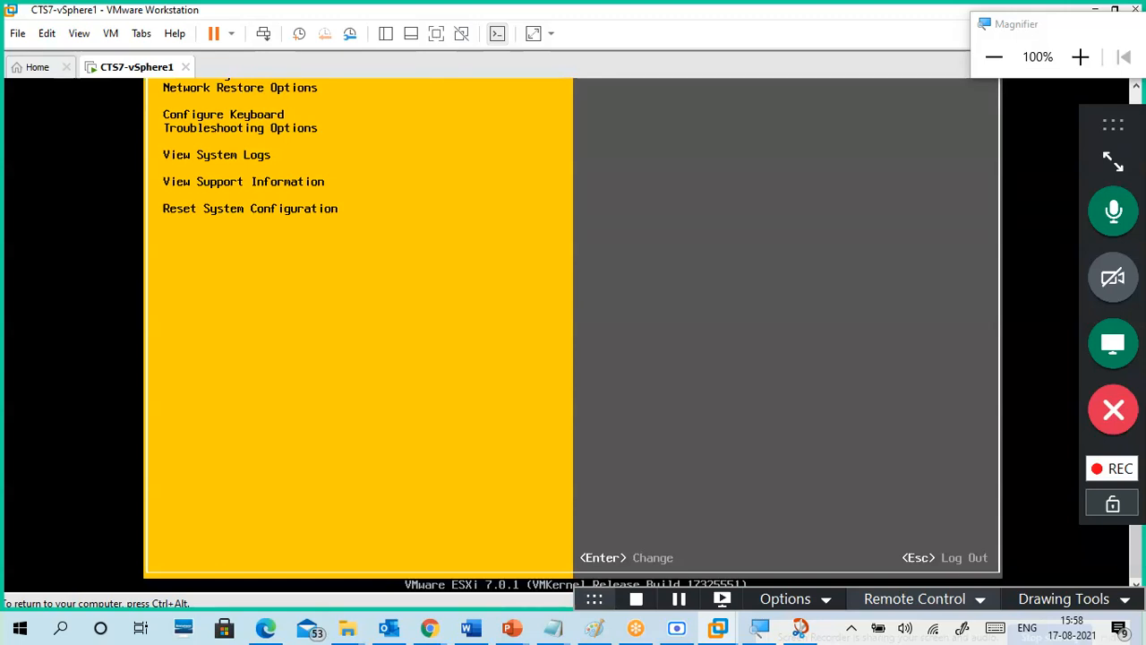
Step: Scroll the console up, refocus the VM, and enter Configure Management Network
key("ctrl+alt")
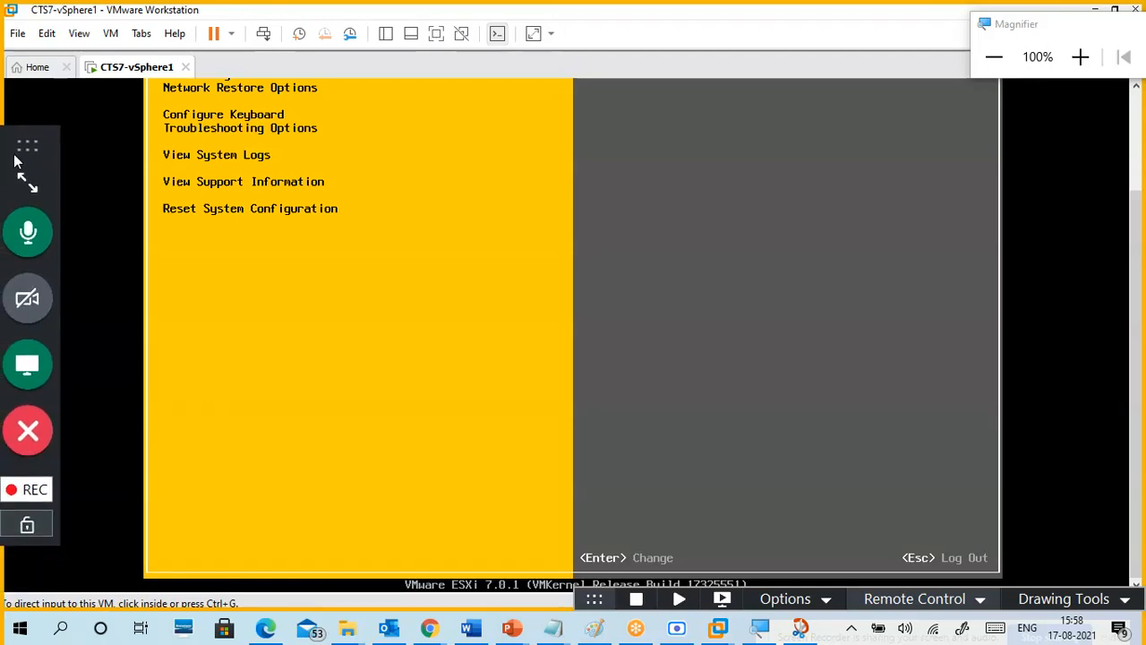
left_click_drag(1131, 195, 1134, 90)
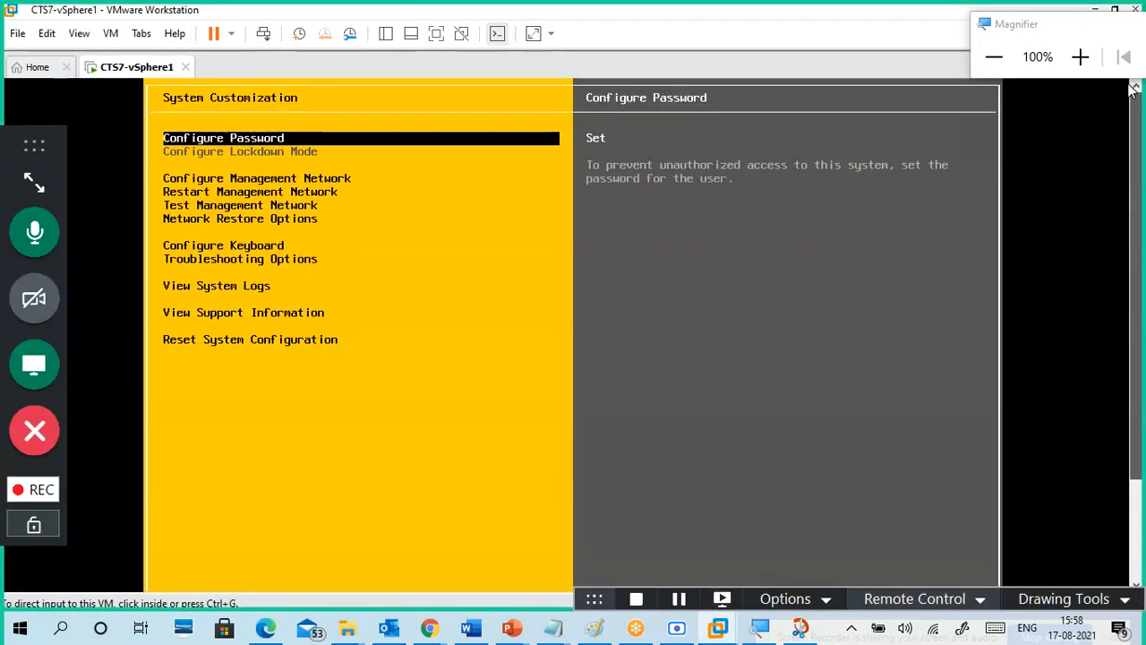
left_click(283, 165)
key("Down")
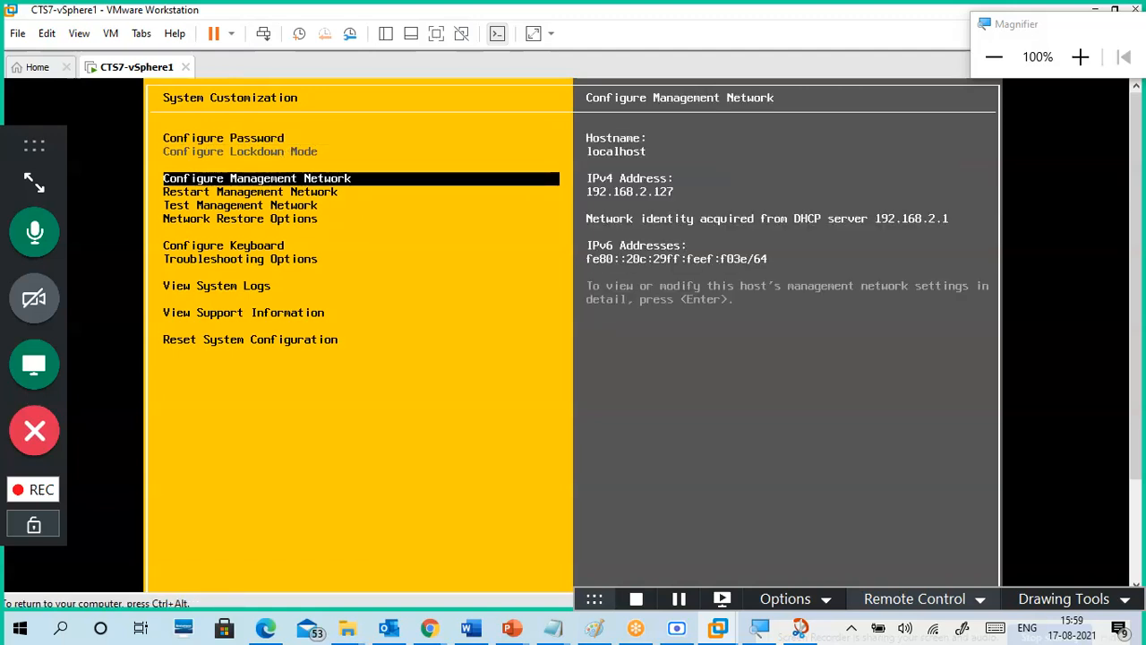
key("Up")
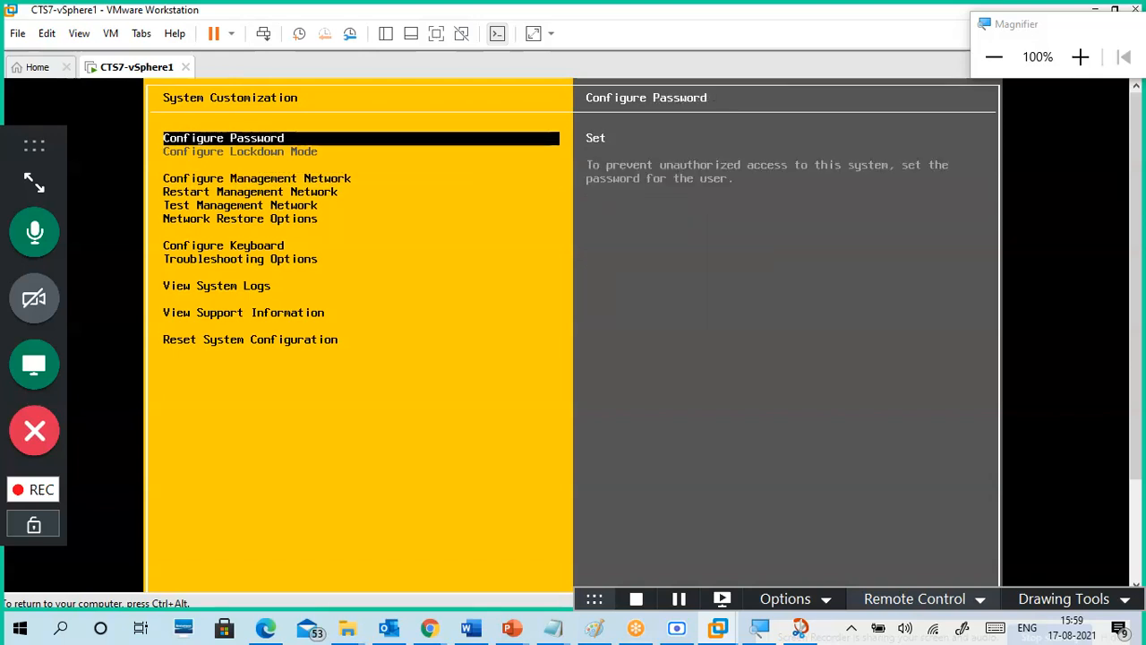
key("Down")
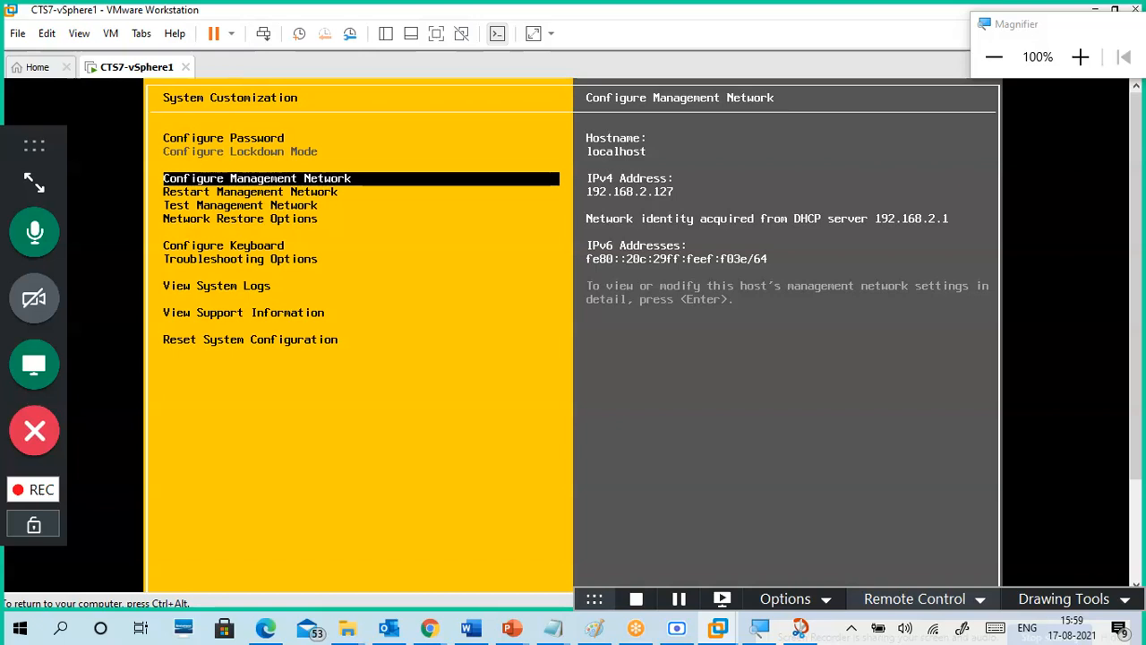
key("Return")
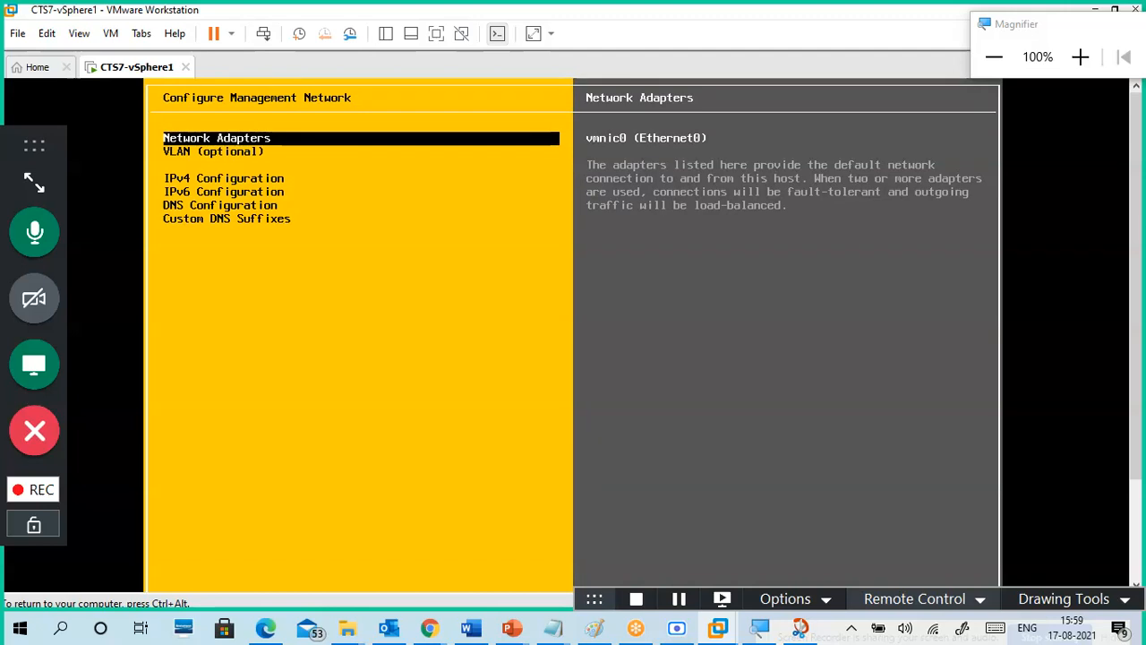
Step: Preview the VLAN and IPv4 Configuration items, scrolling the console to see them
key("Down")
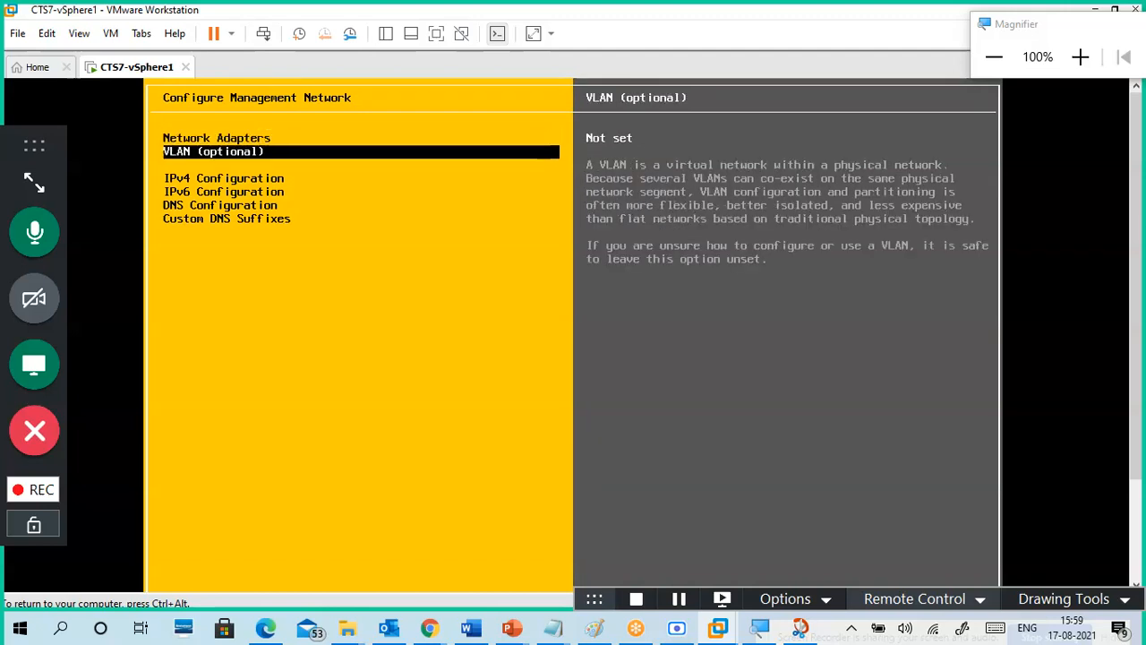
key("Down")
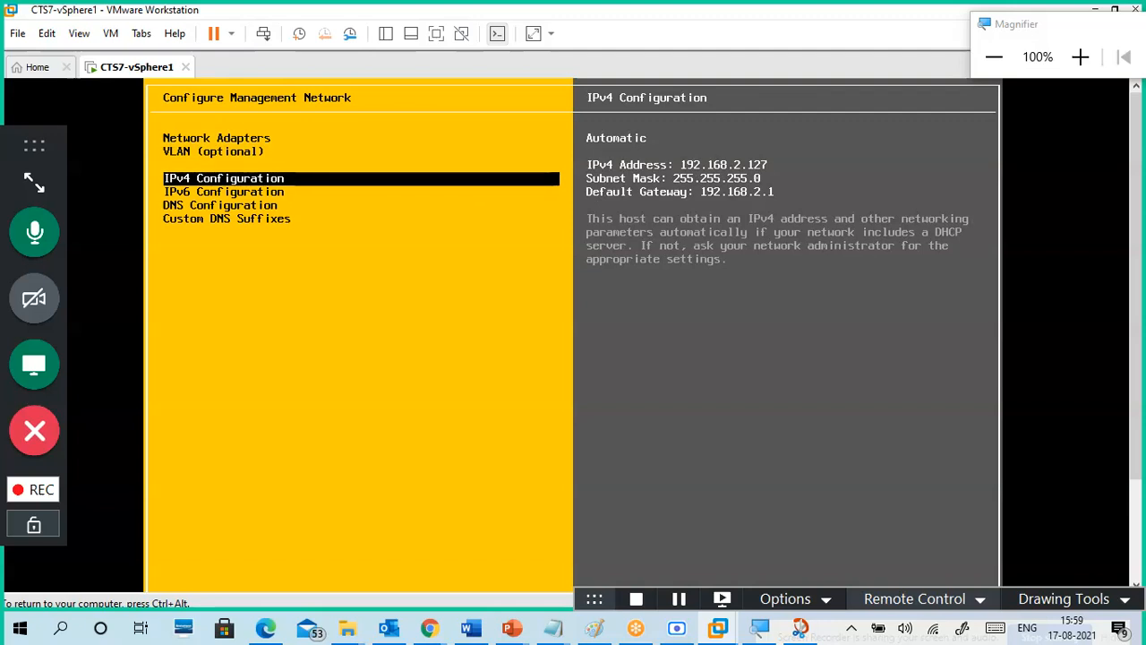
key("ctrl+alt")
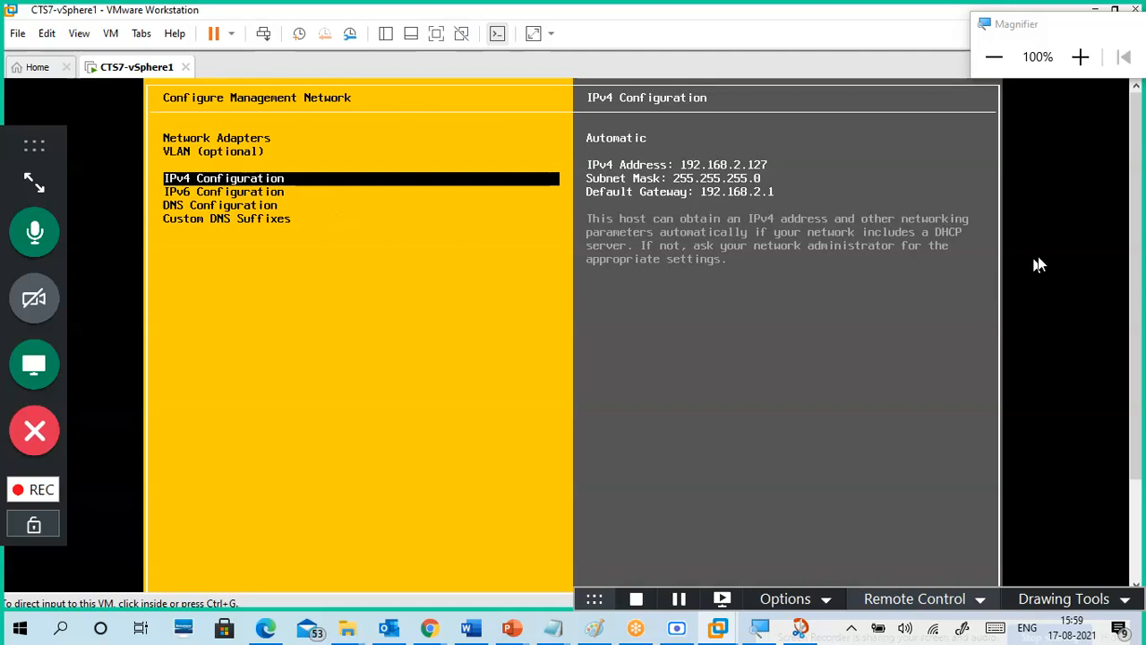
left_click_drag(1133, 212, 1143, 359)
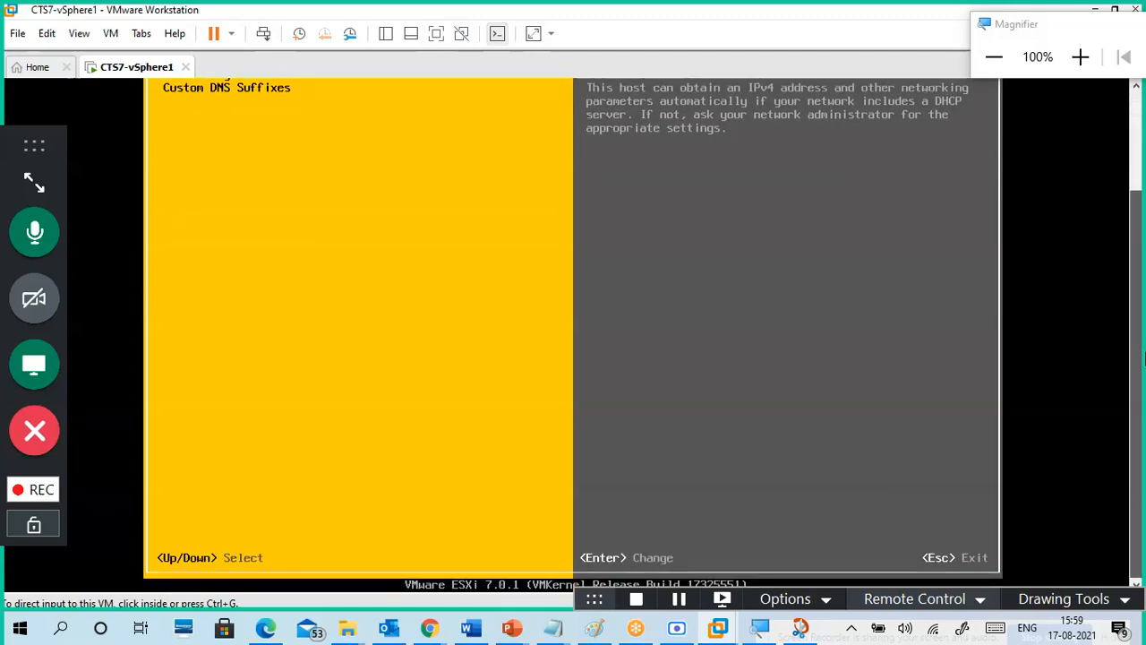
left_click_drag(1145, 358, 1139, 192)
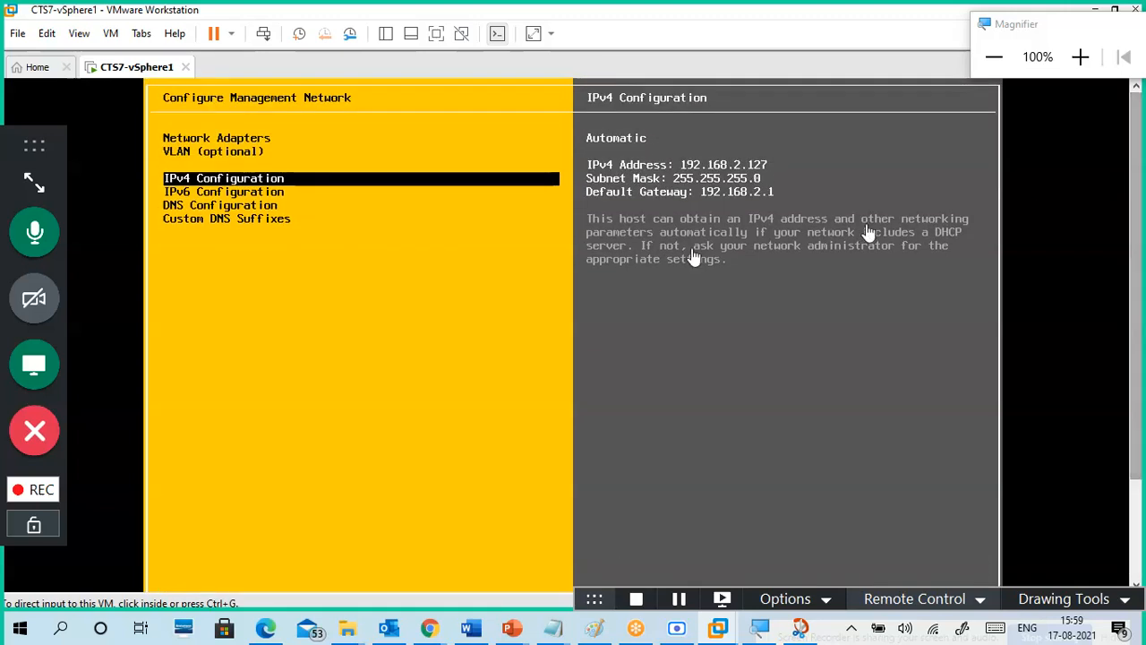
left_click(260, 278)
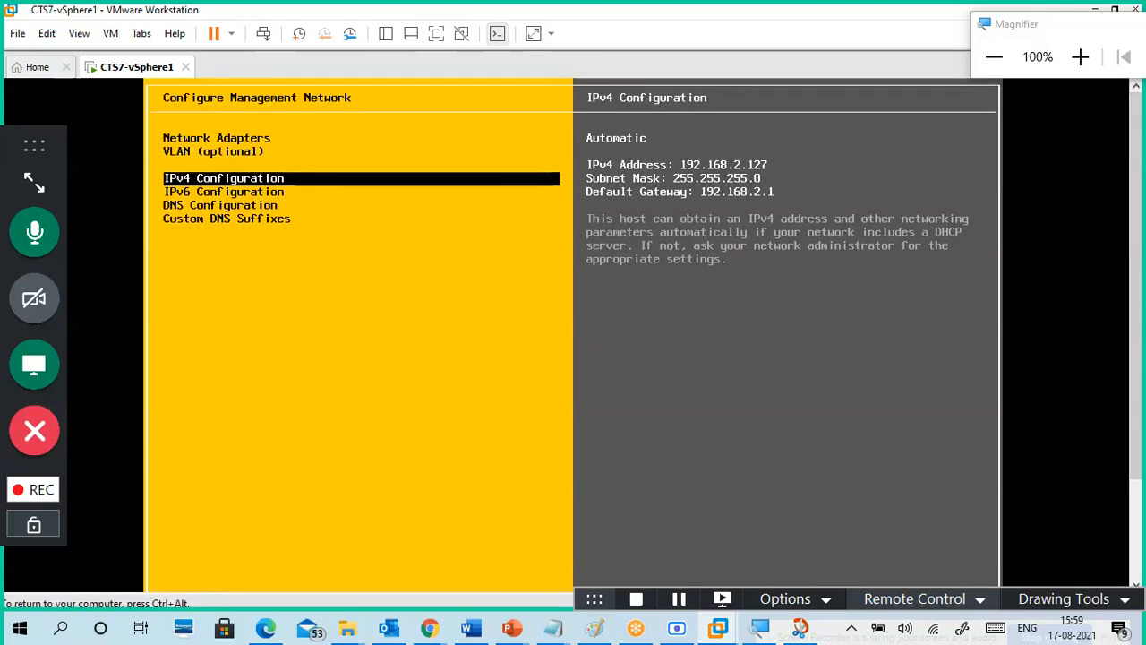
Step: Check the IPv6, DNS and custom DNS suffix settings, then go back to System Customization
key("Down")
key("Down")
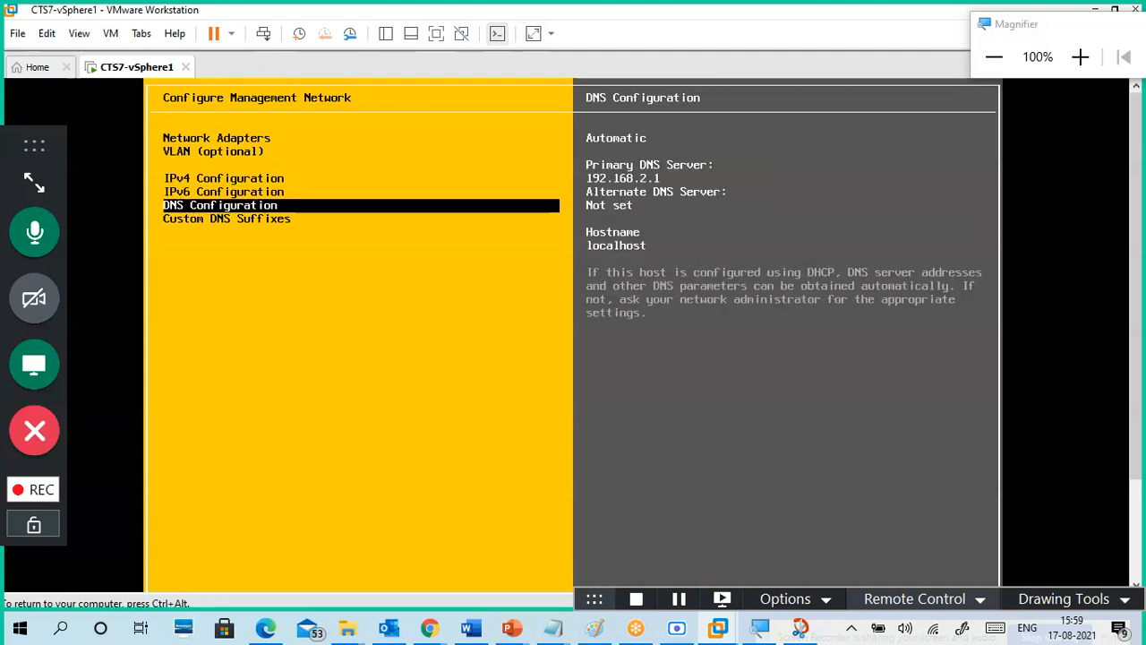
key("Down")
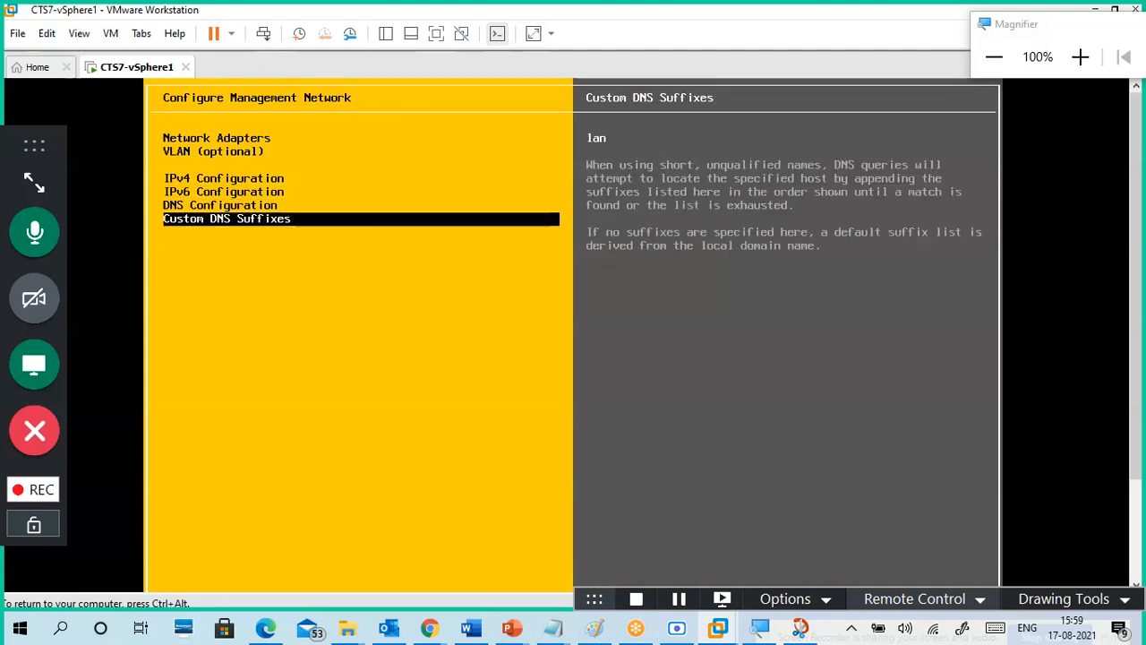
key("Up")
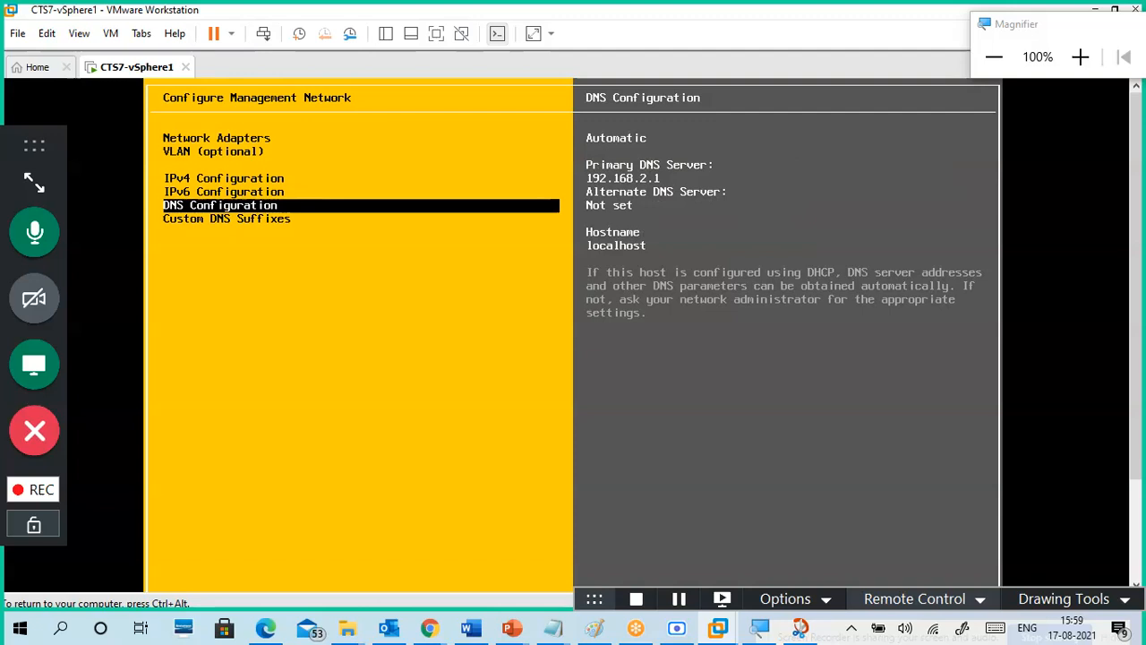
key("Down")
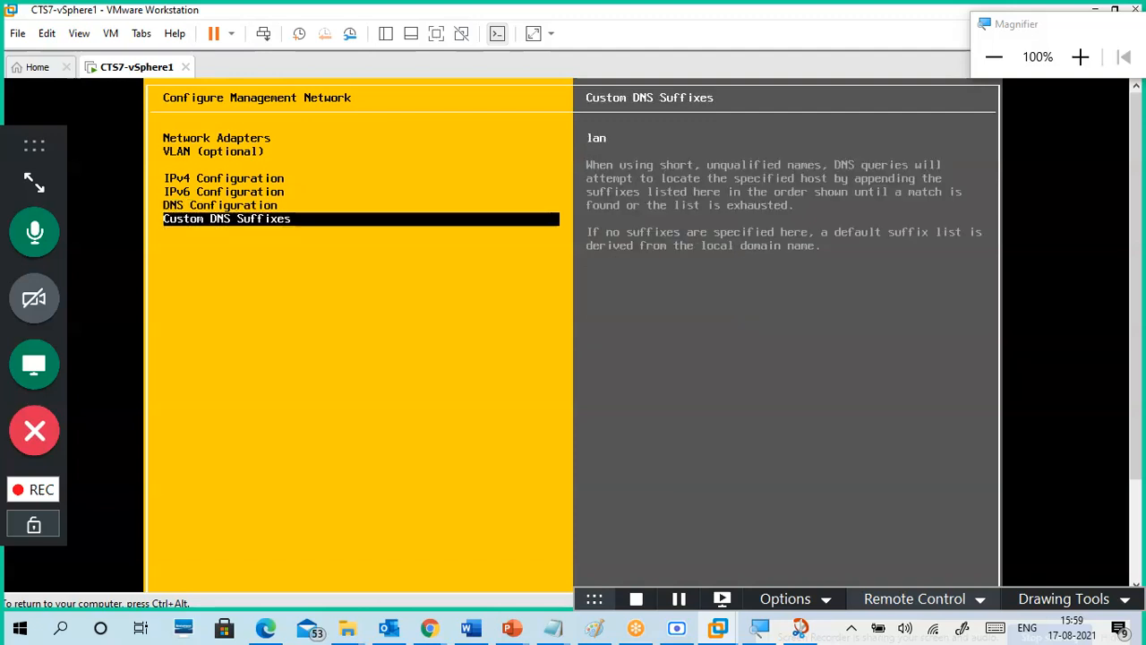
key("Up")
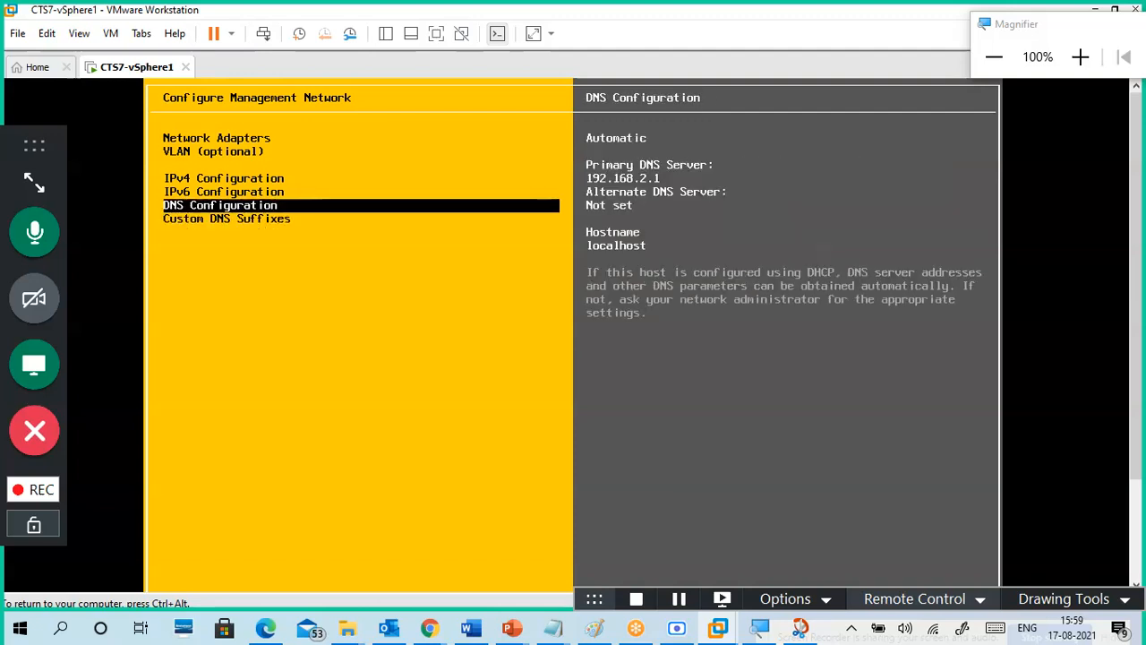
key("Up")
key("Up")
key("Up")
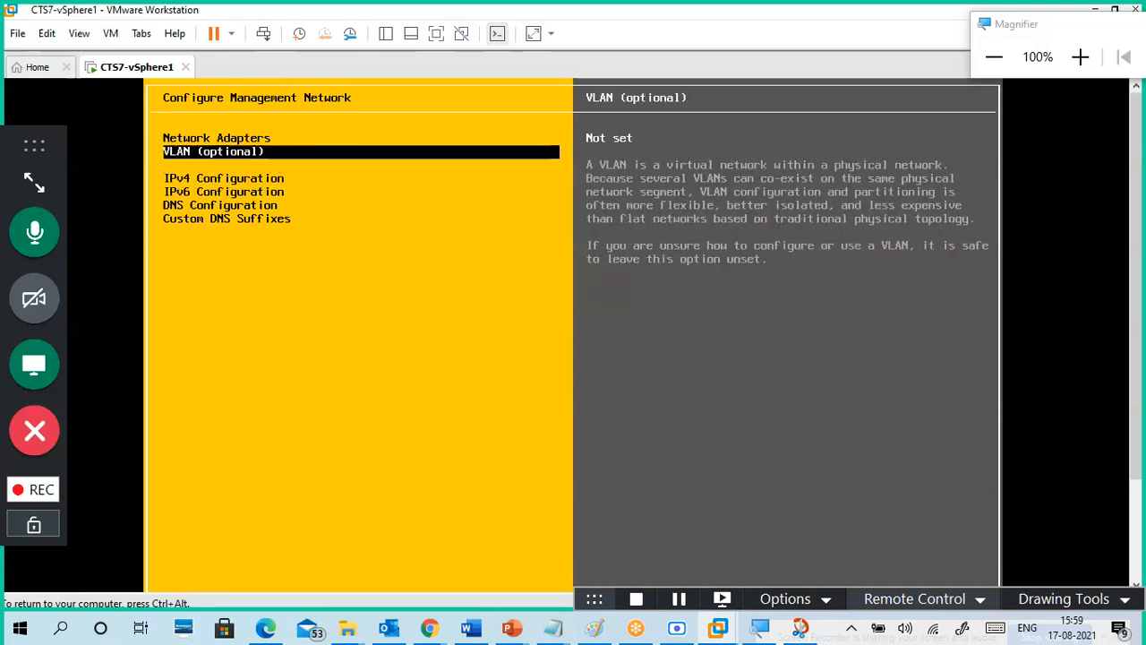
key("Up")
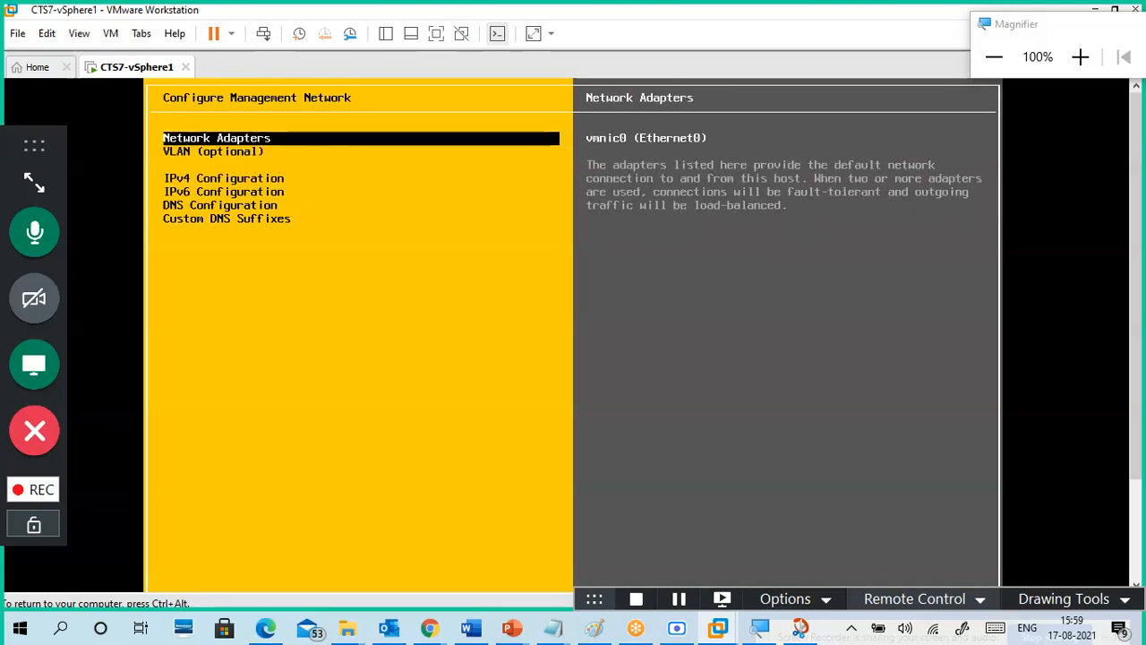
key("Down")
key("Down")
key("Down")
key("Up")
key("Up")
key("Down")
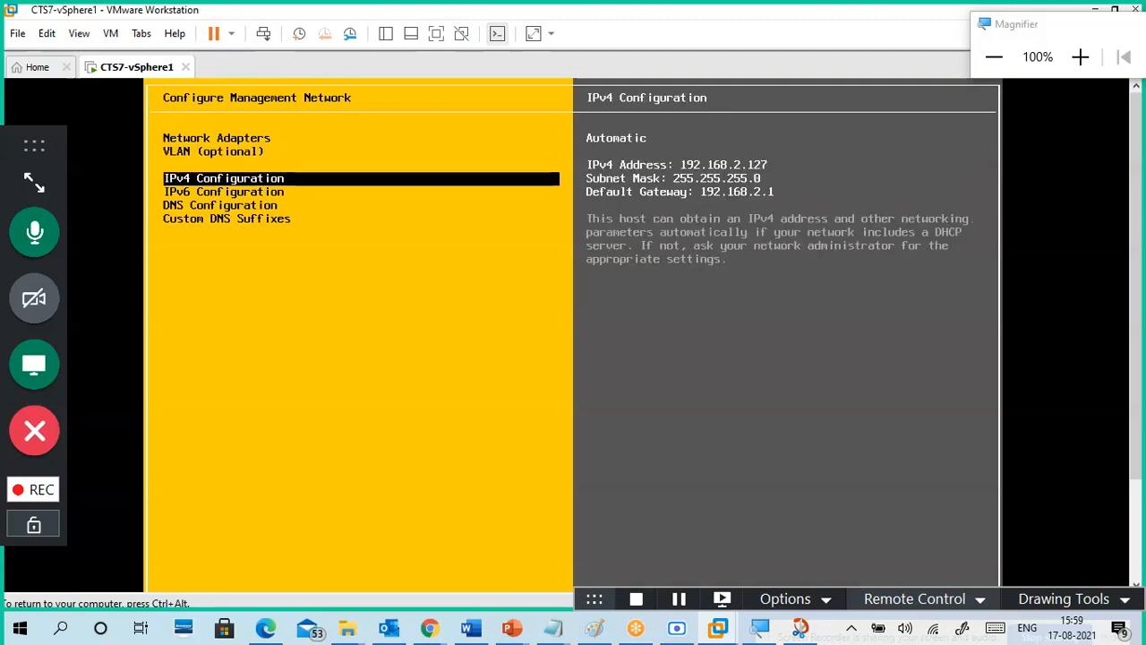
key("Escape")
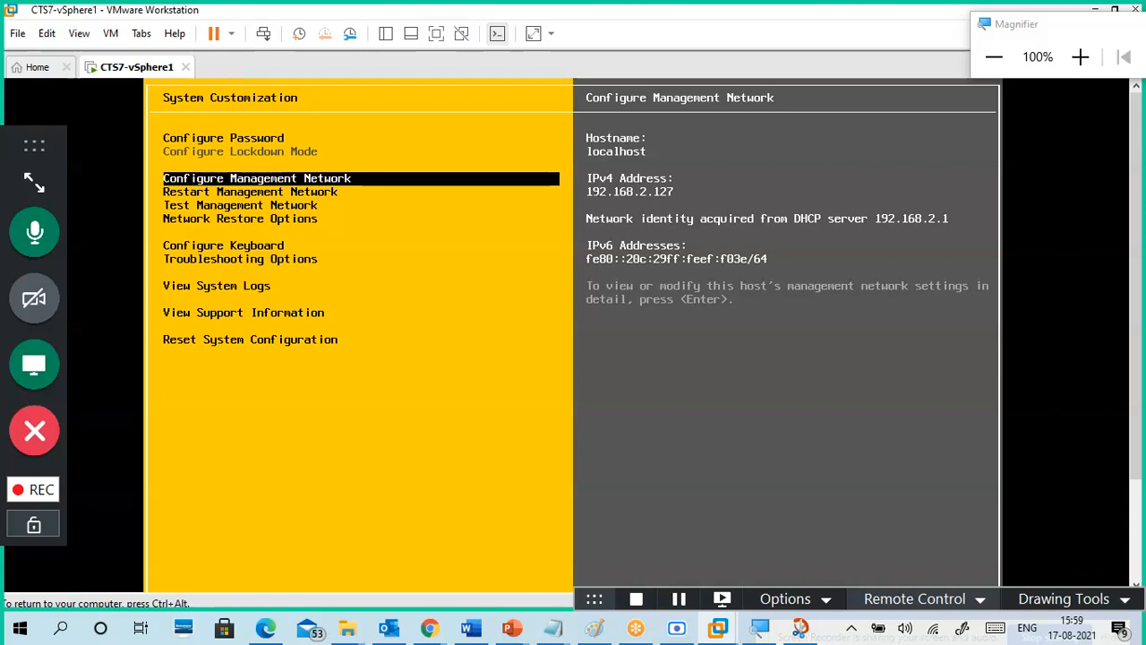
Step: Preview Restart and Test Management Network, Network Restore Options, Keyboard and Troubleshooting
key("Down")
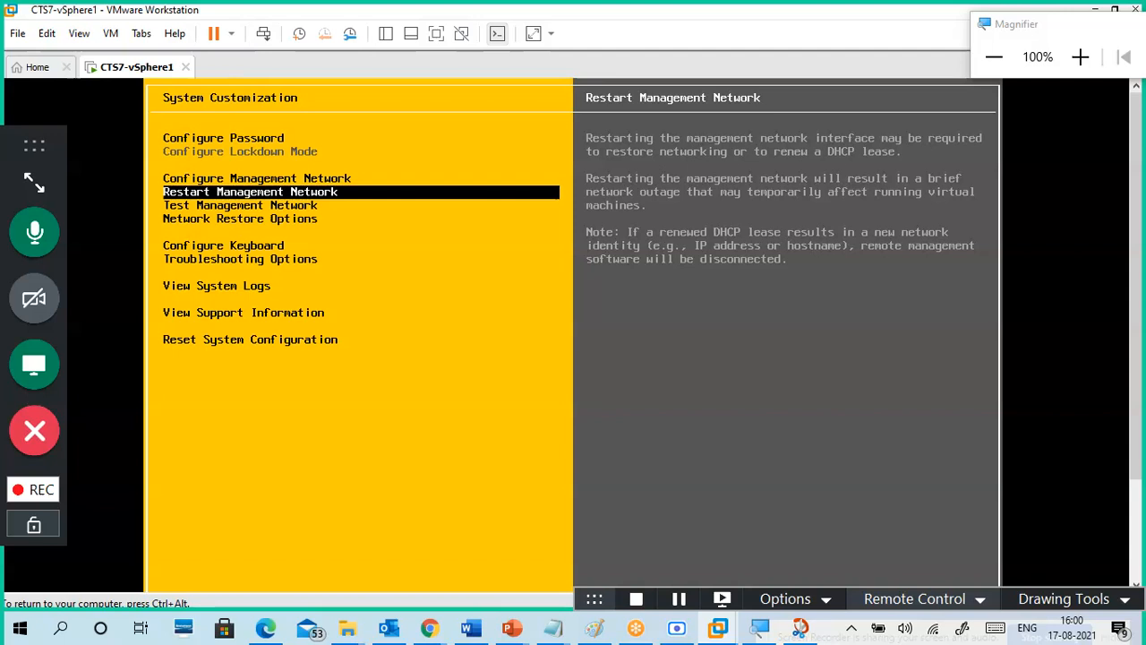
key("Down")
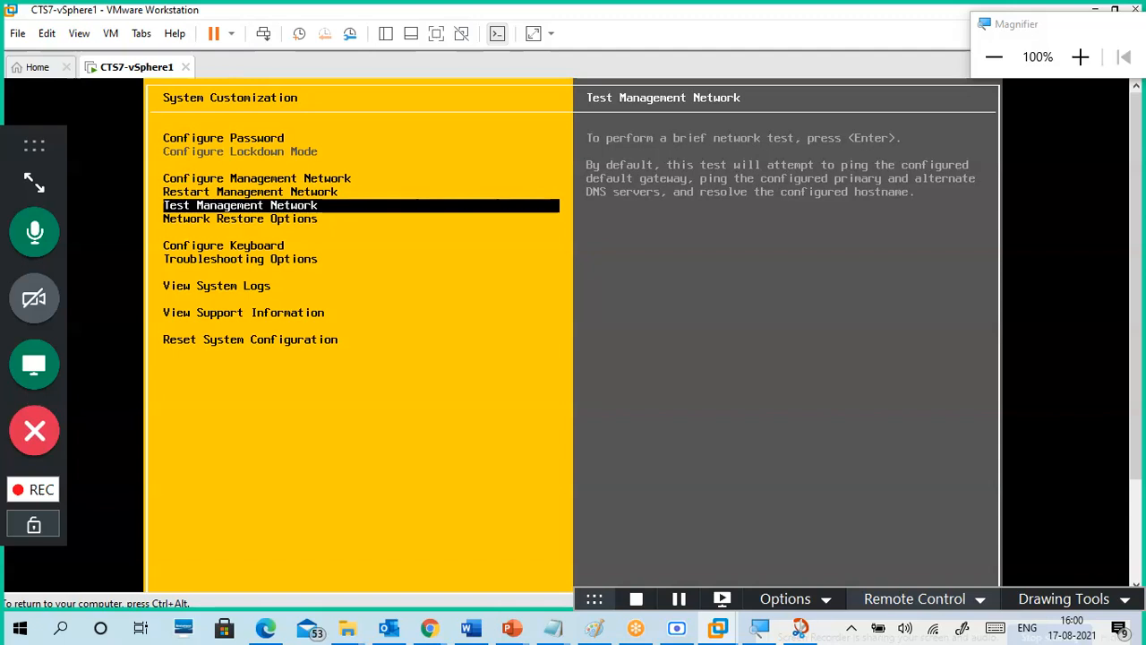
key("Up")
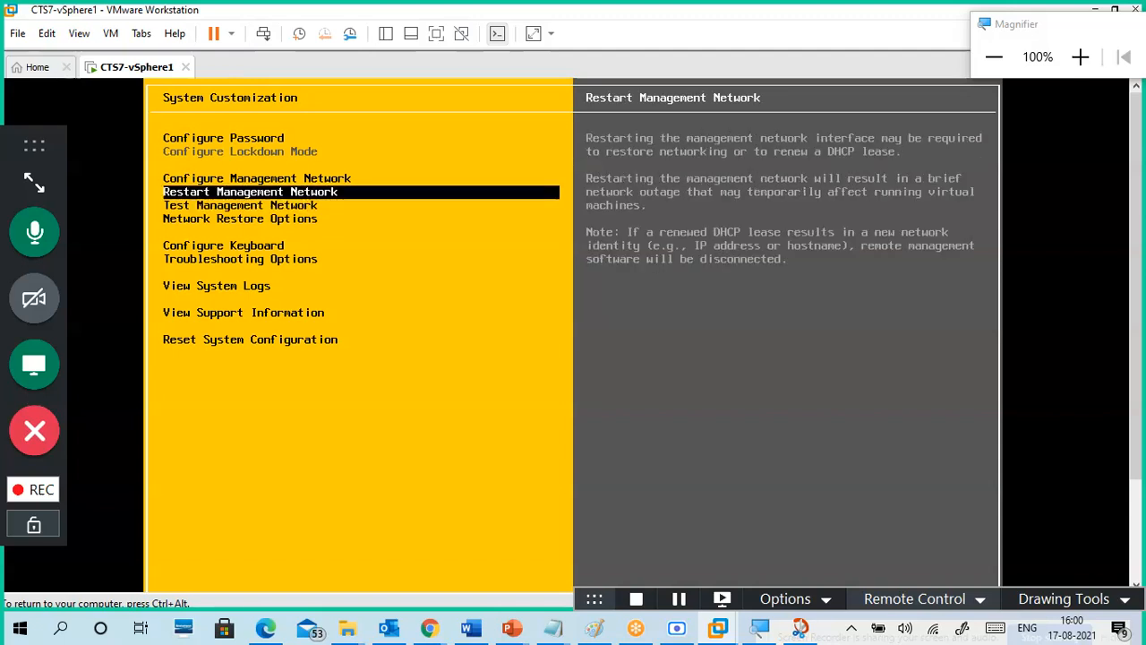
key("Down")
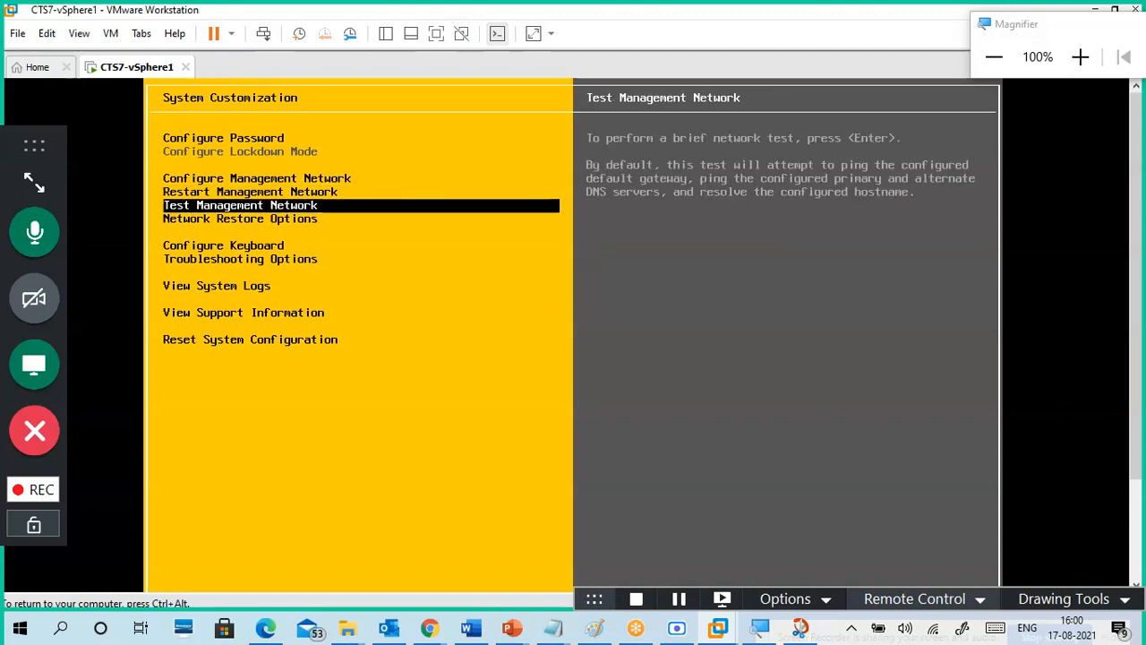
key("Down")
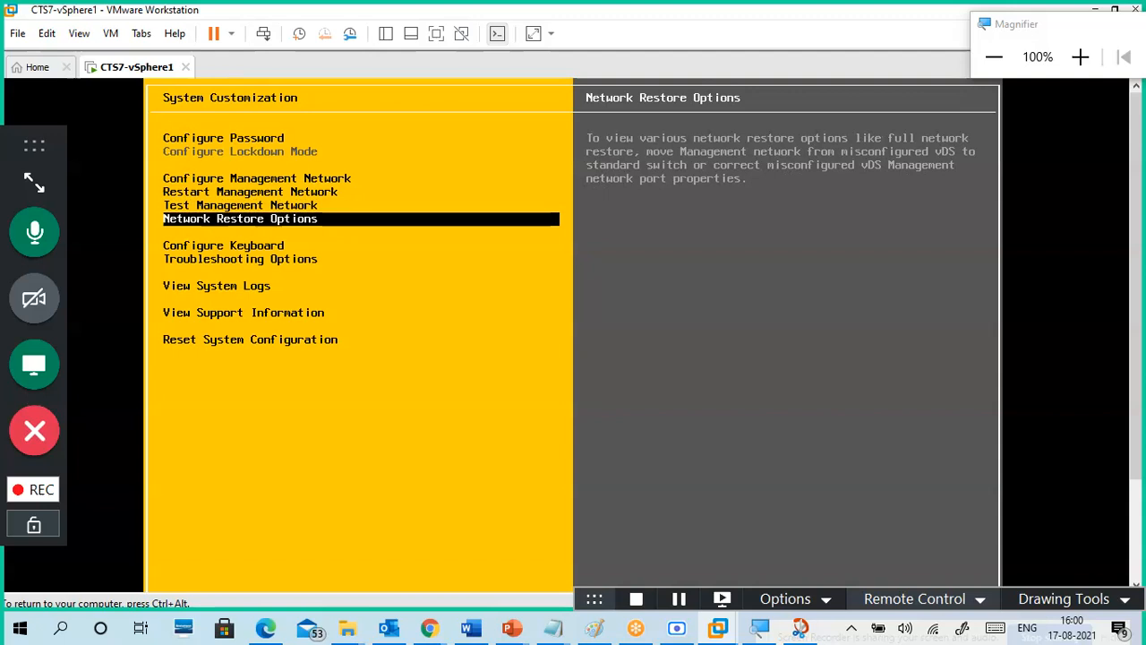
key("Down")
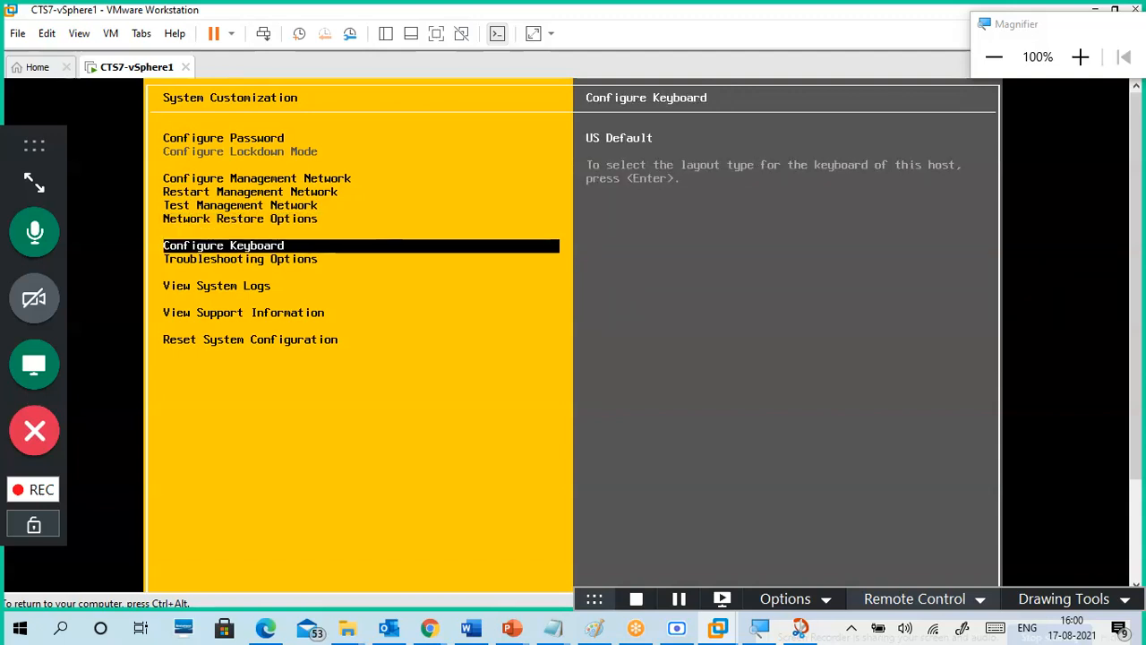
key("Down")
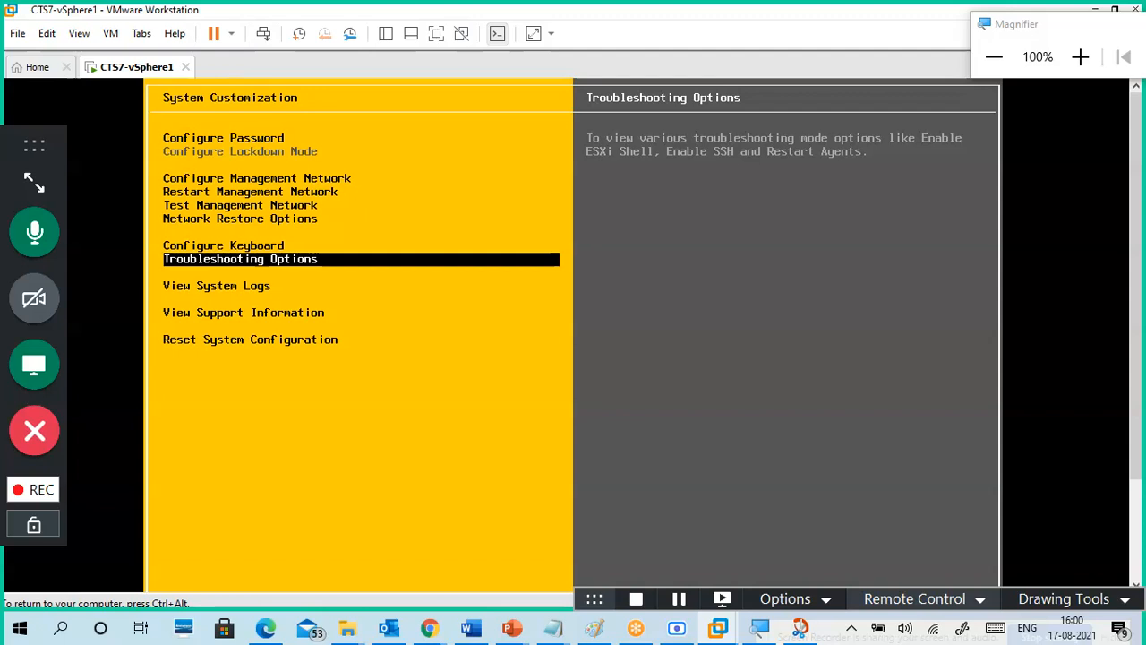
Step: Preview system logs, support information and Reset System Configuration, then reopen Configure Management Network
key("Down")
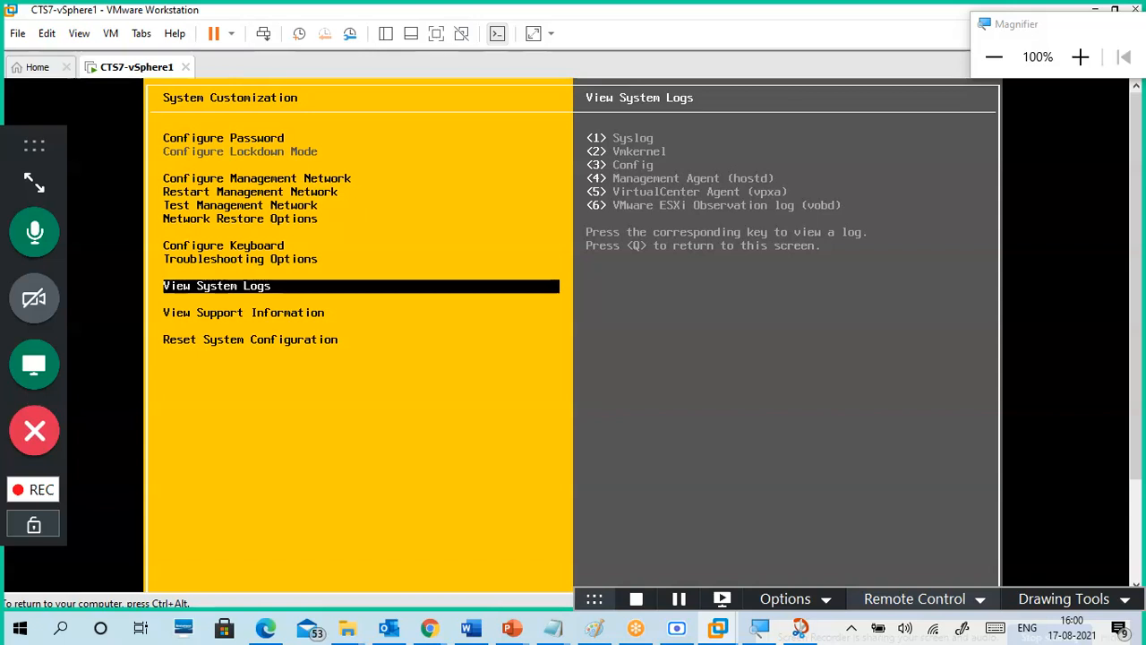
key("Down")
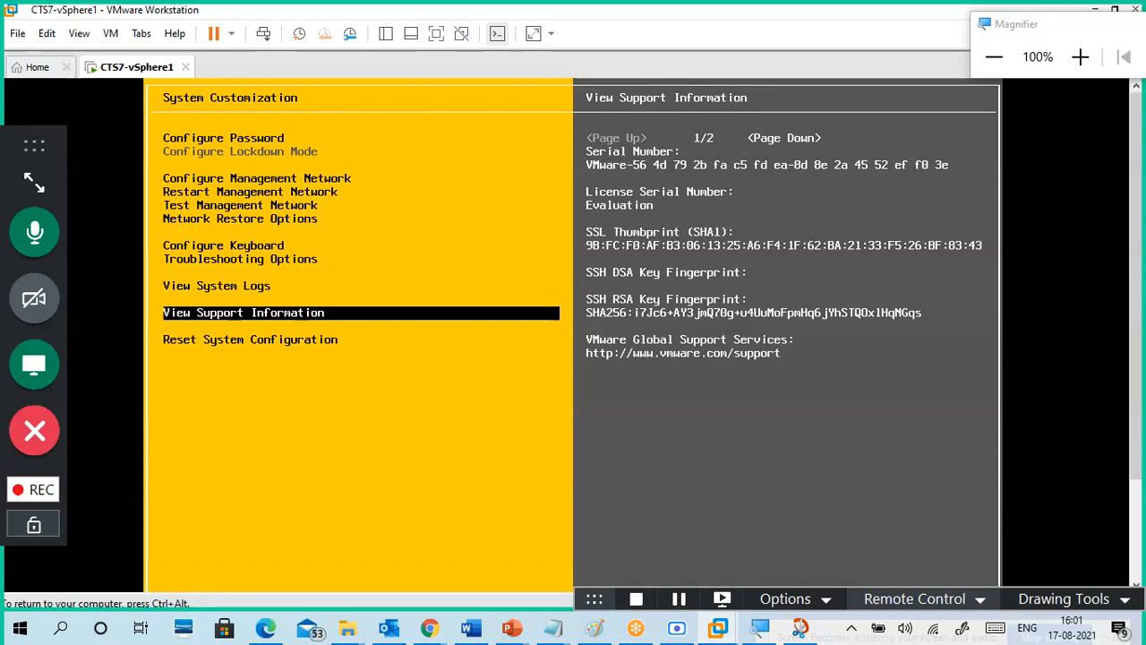
key("Down")
key("Up")
key("Down")
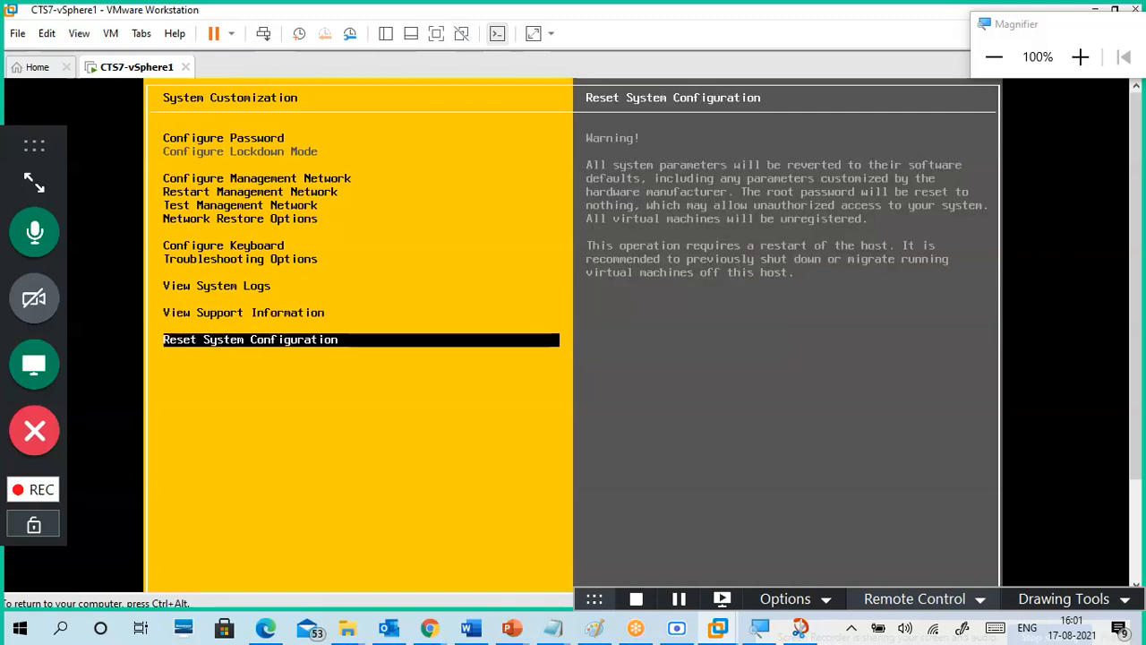
key("Up")
key("Up")
key("Up")
key("Up")
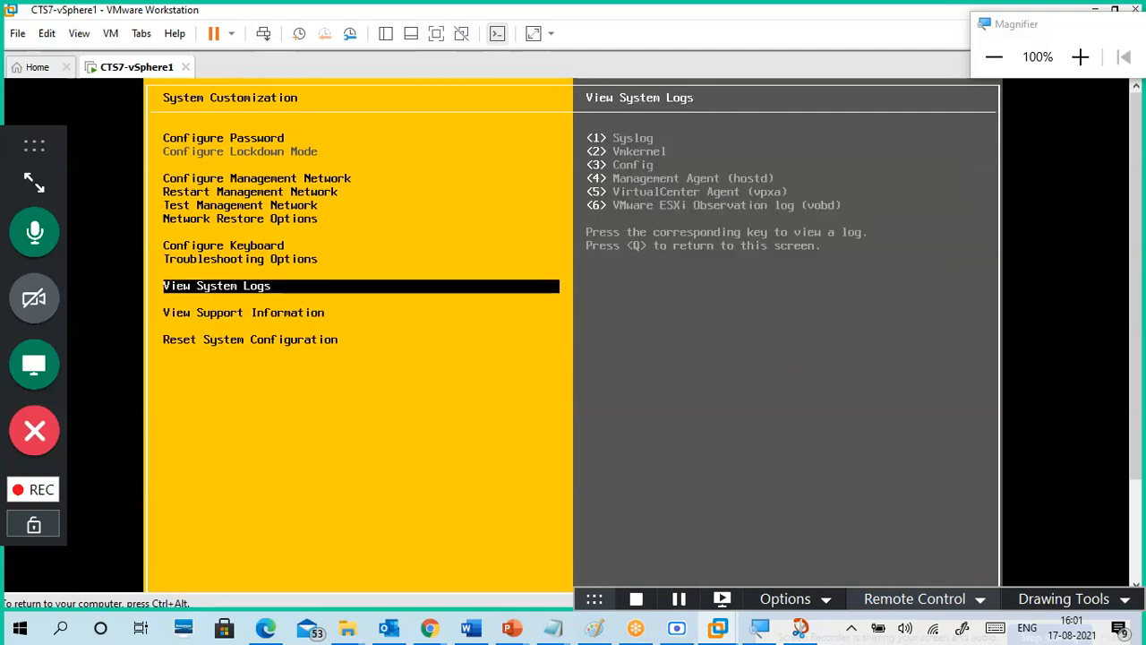
key("Up")
key("Up")
key("Up")
key("Up")
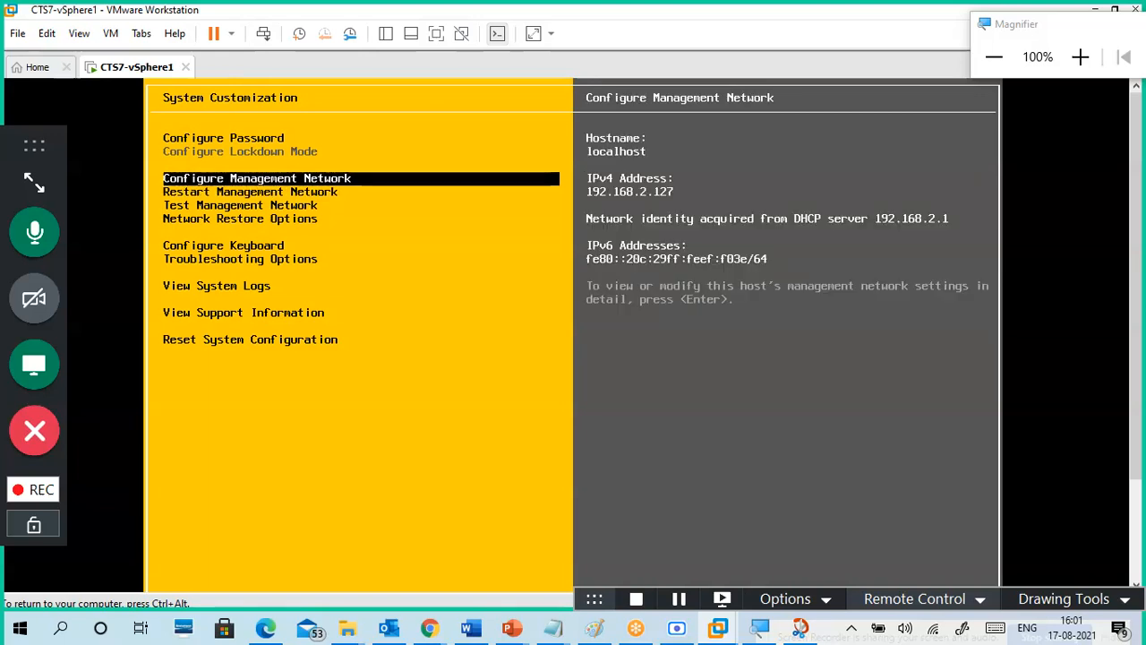
key("Return")
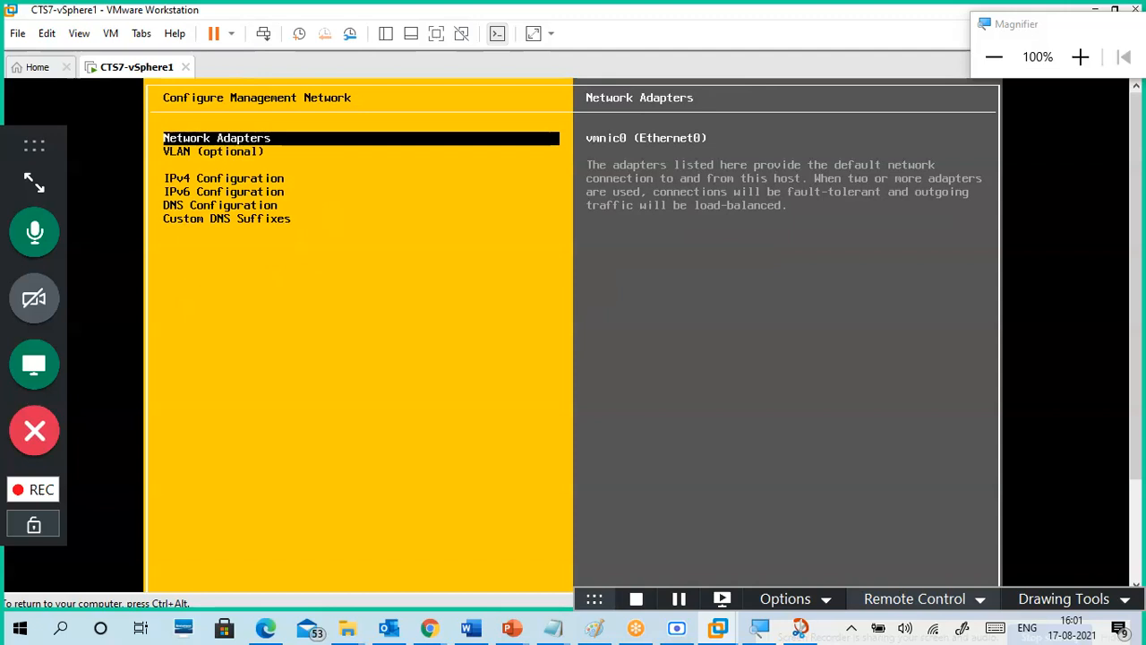
Step: Check the network adapter selection without changes and move down to IPv4 Configuration
key("Return")
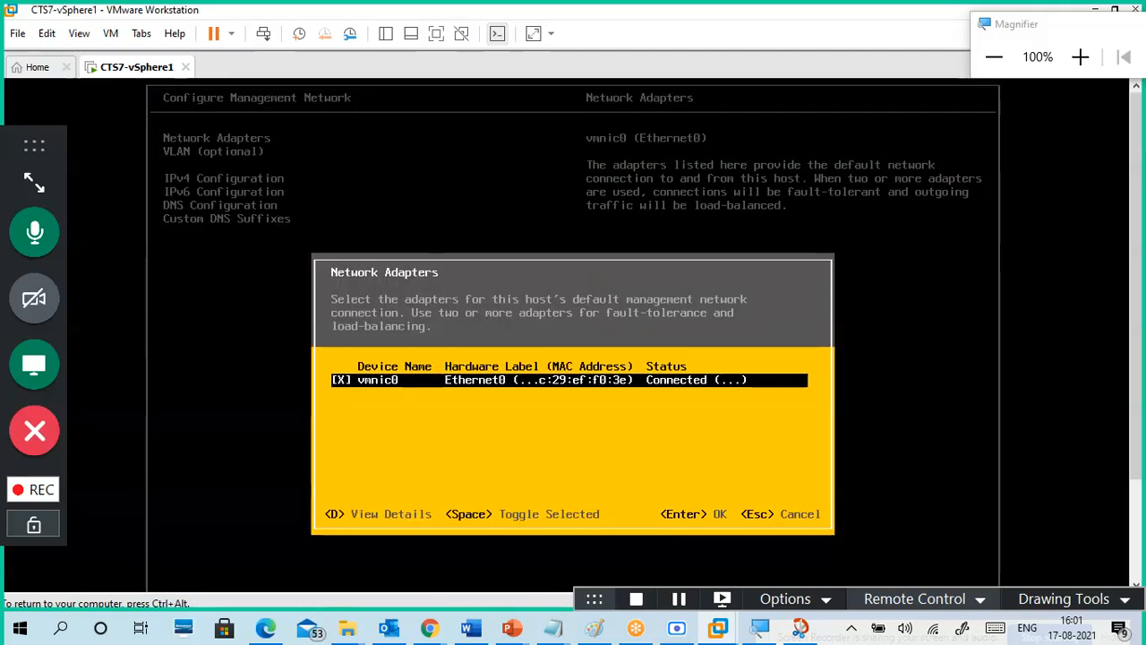
key("Return")
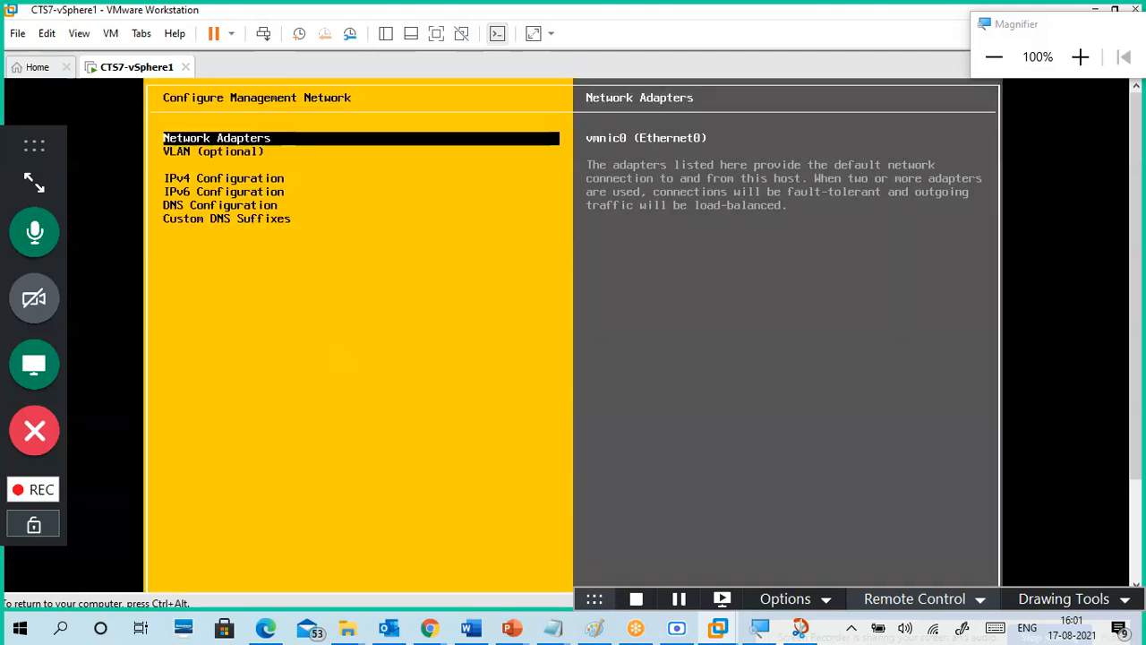
key("Down")
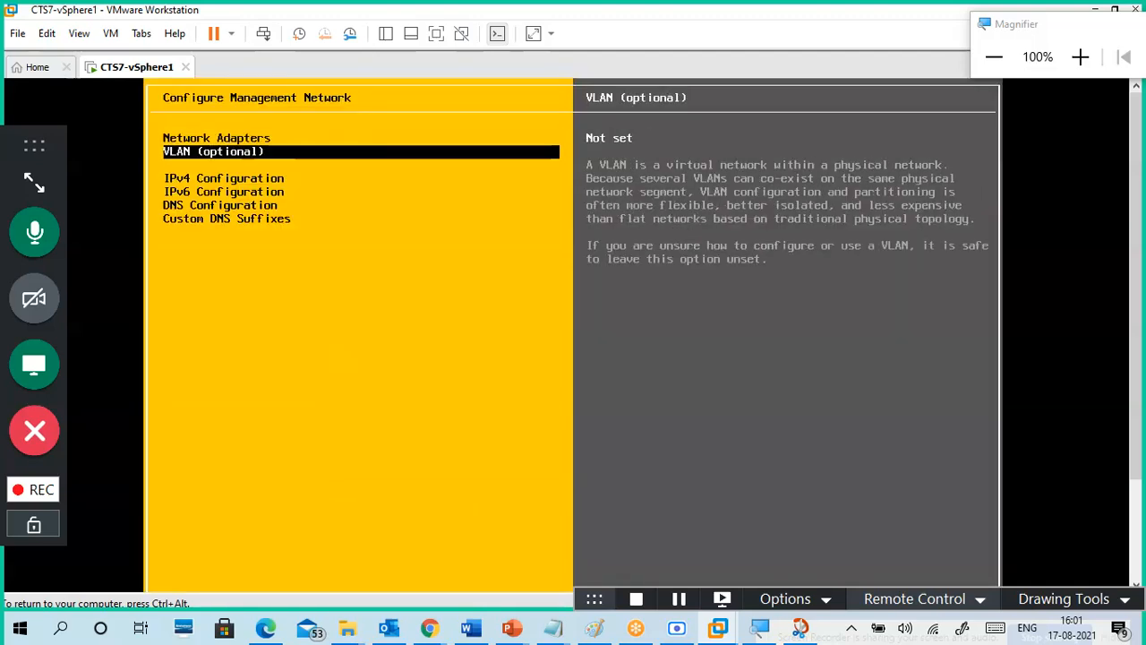
key("Down")
Step: In IPv4 Configuration, try static addressing but exit keeping dynamic 192.168.2.127
key("Return")
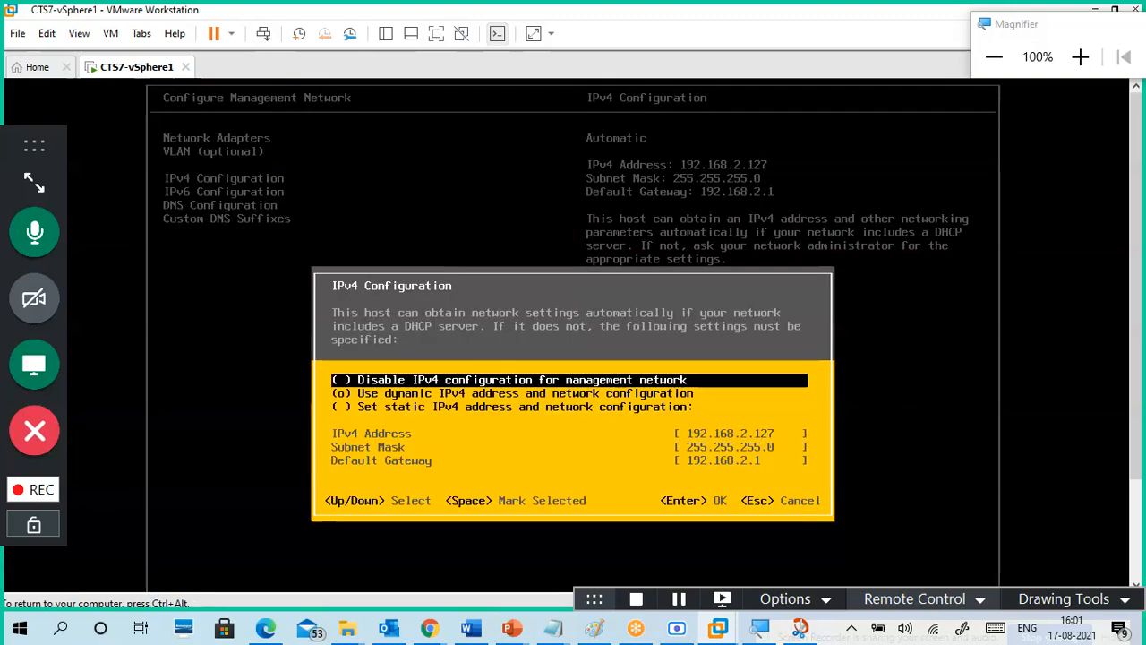
key("Down")
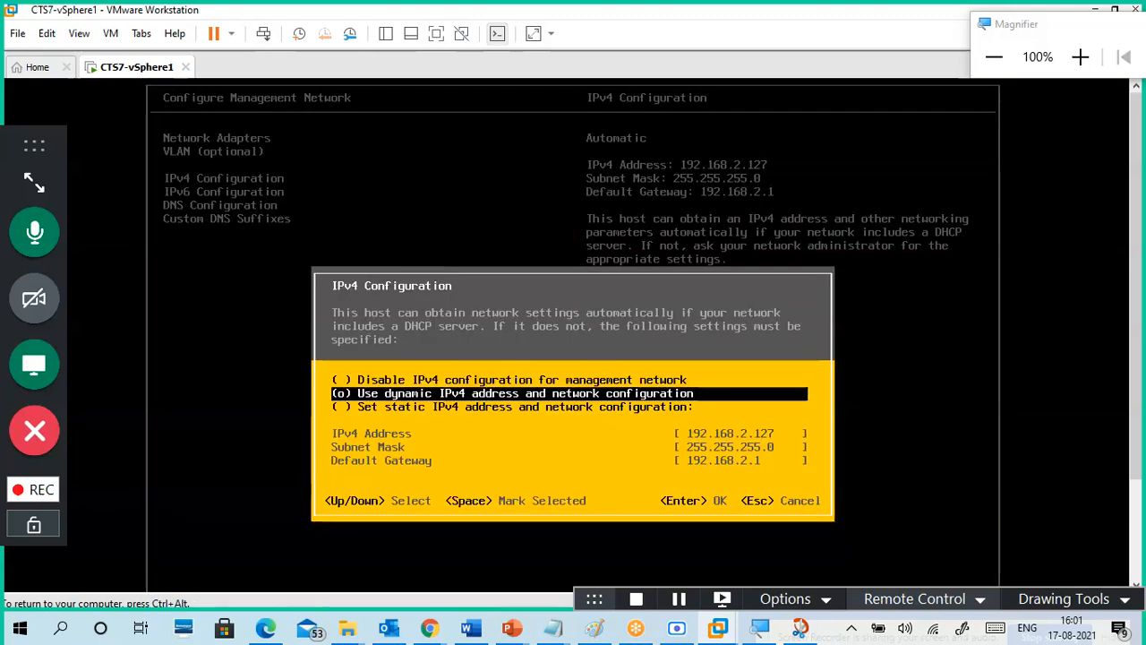
key("Down")
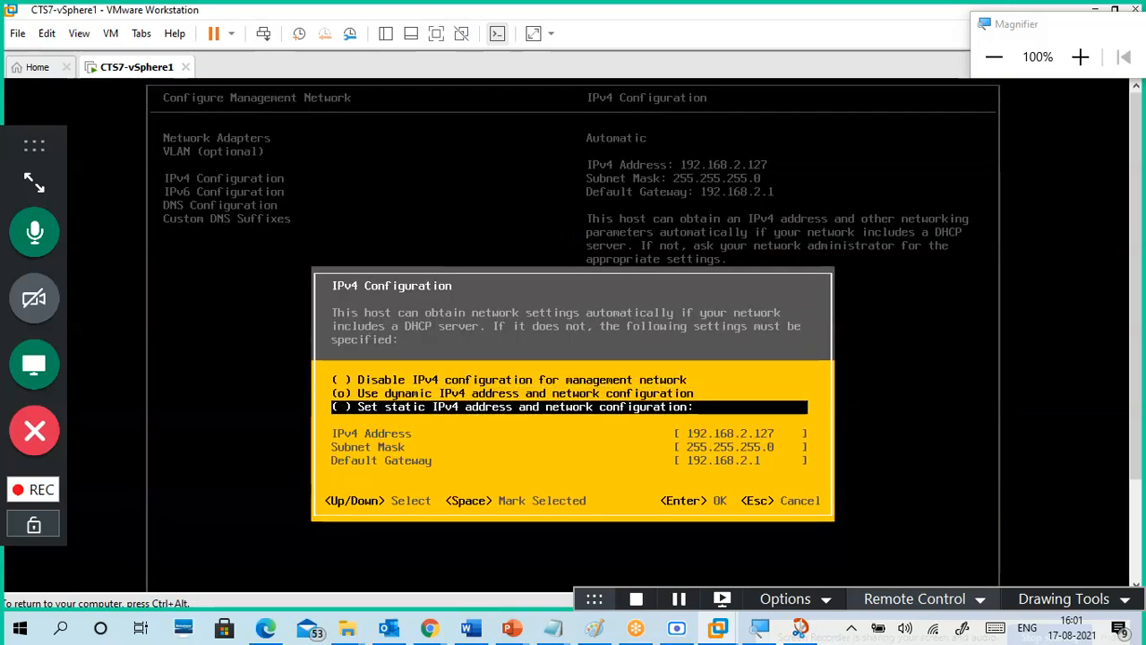
key("Up")
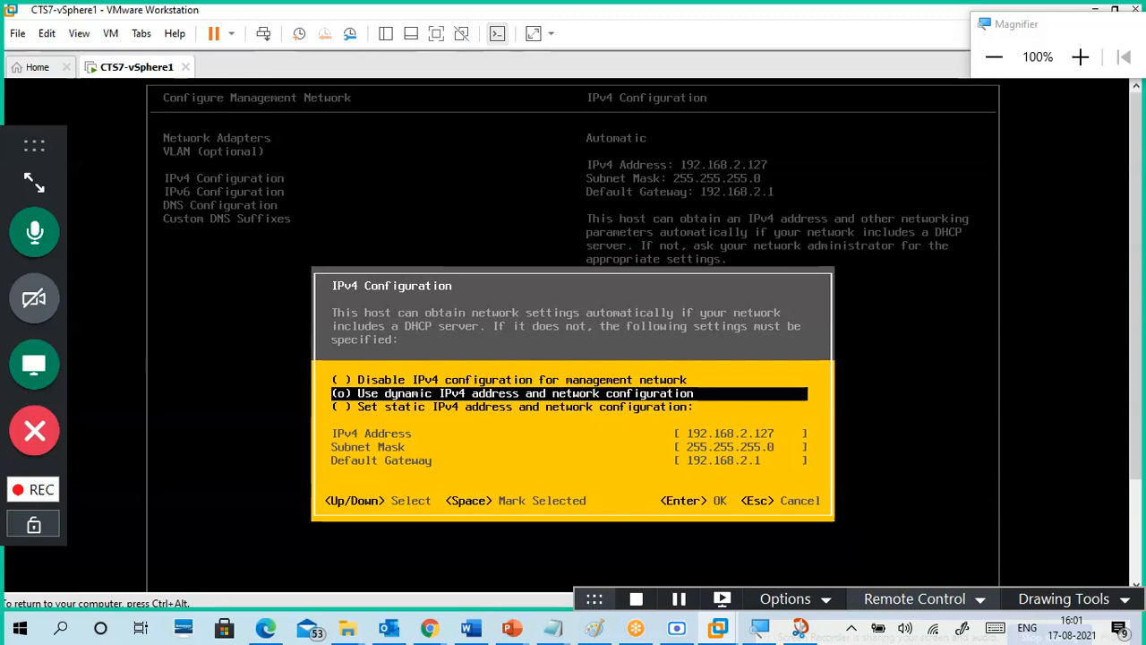
key("Down")
key("space")
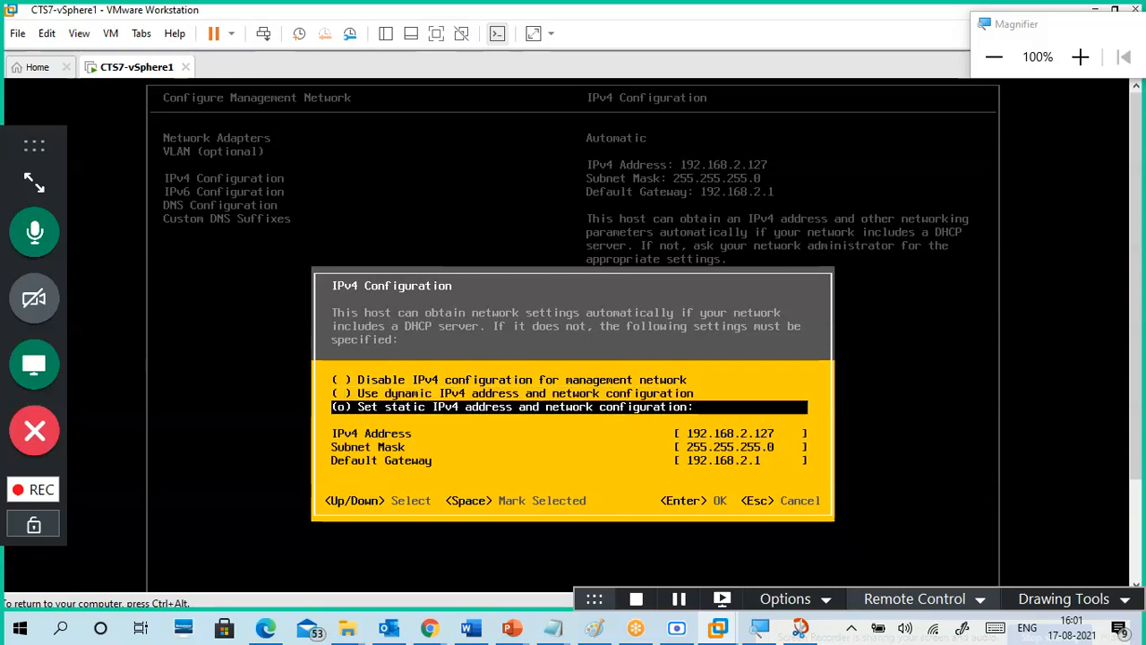
key("Down")
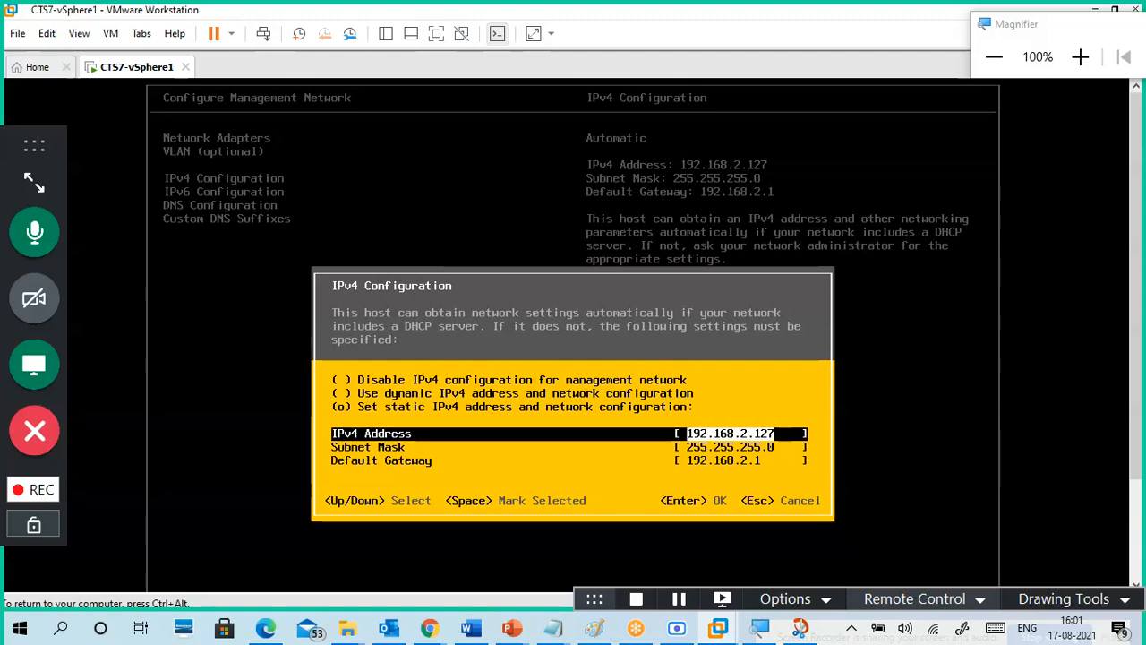
key("Escape")
key("Return")
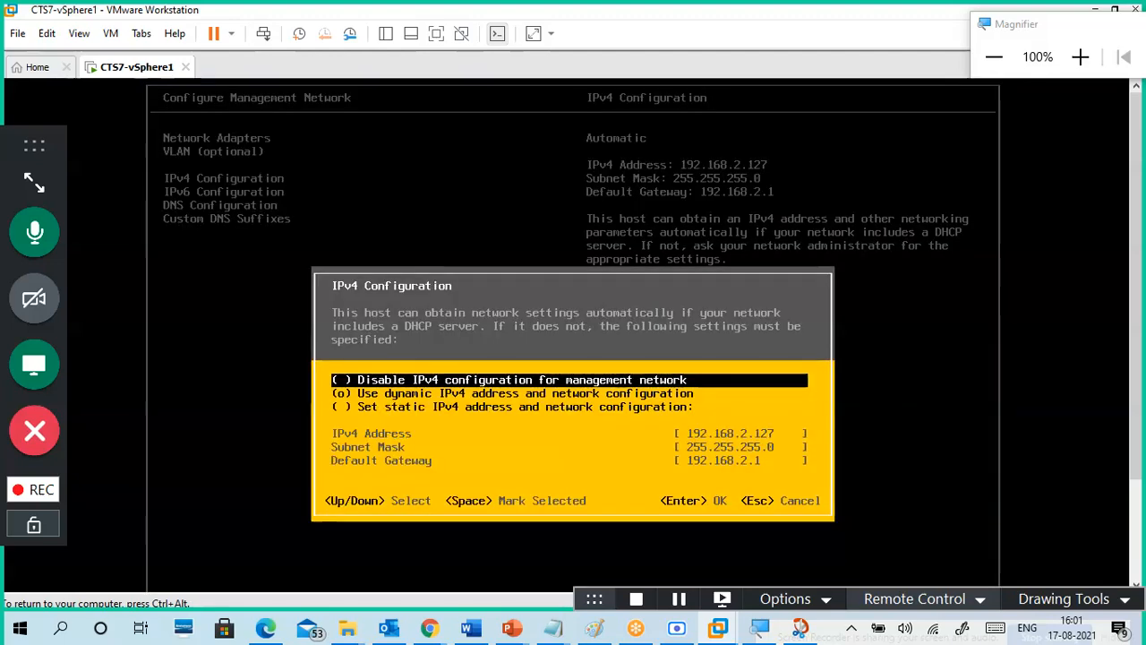
key("Escape")
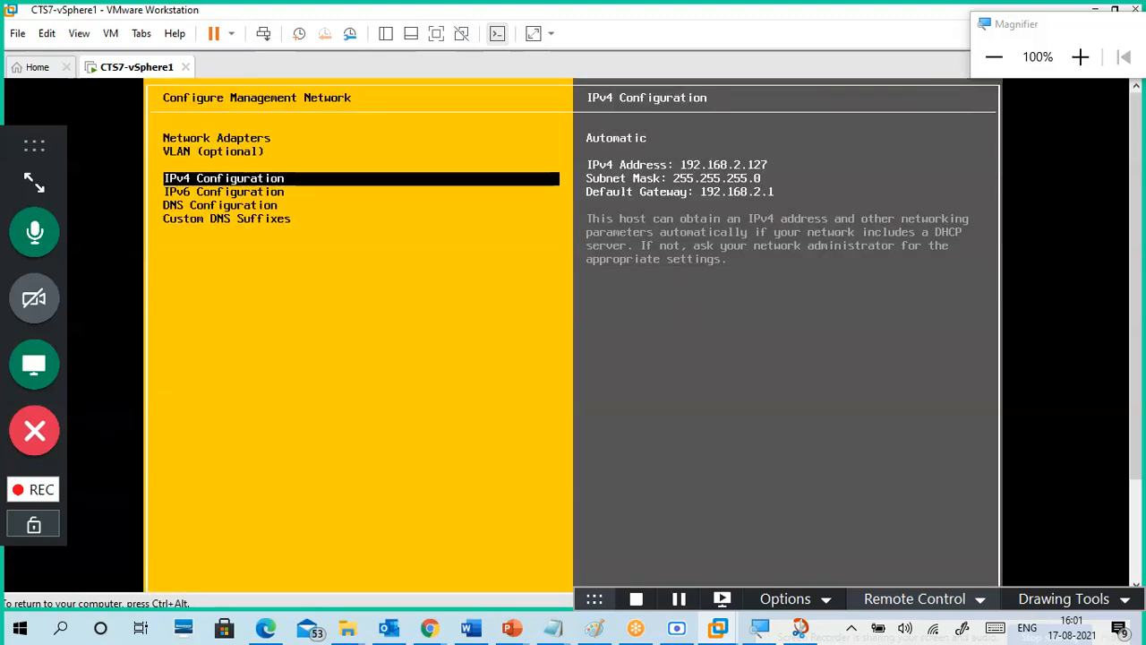
Step: Look over the IPv6 Configuration settings and close them unchanged
key("Down")
key("Return")
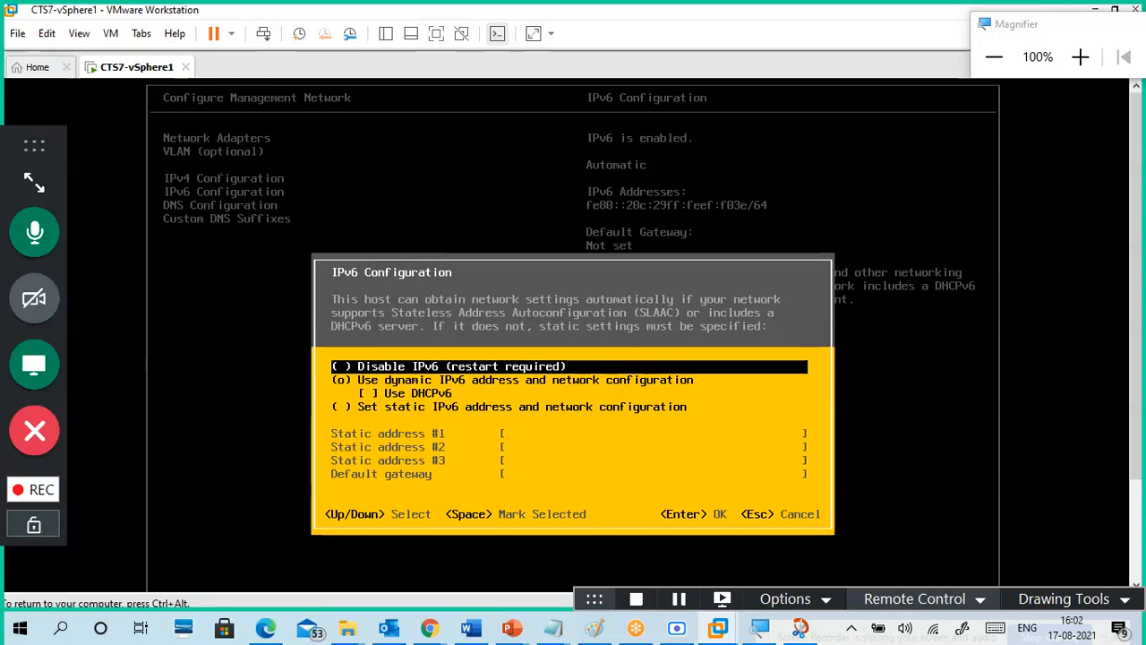
key("Escape")
Step: Bring up DNS Configuration and highlight the manual DNS servers and hostname option
key("Down")
key("Return")
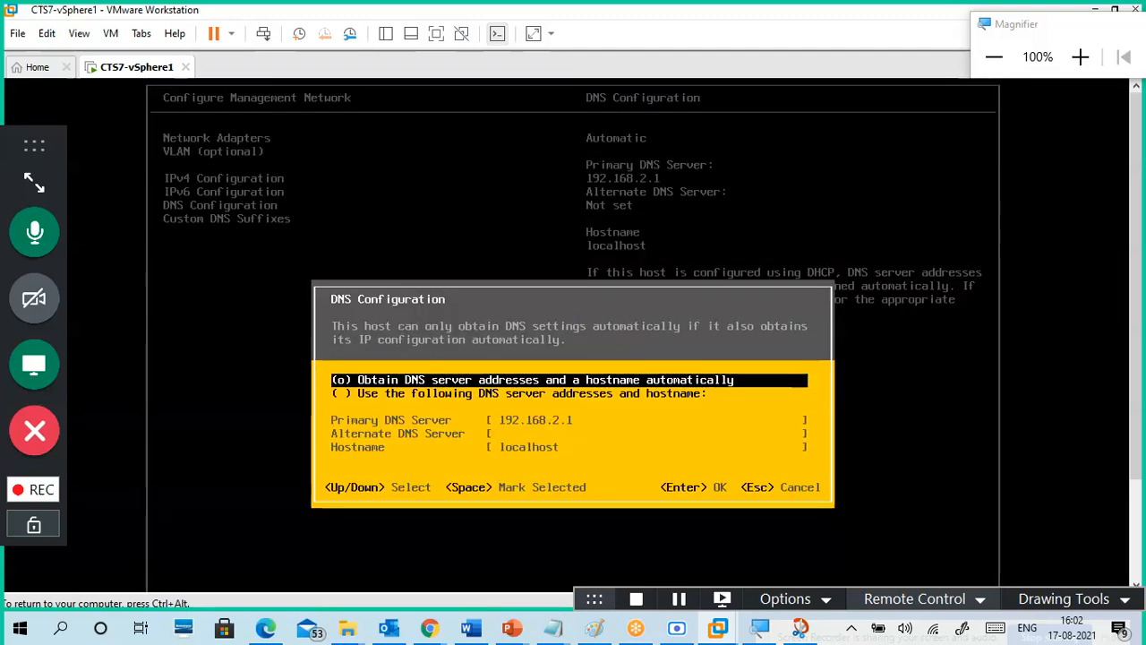
key("Down")
key("Up")
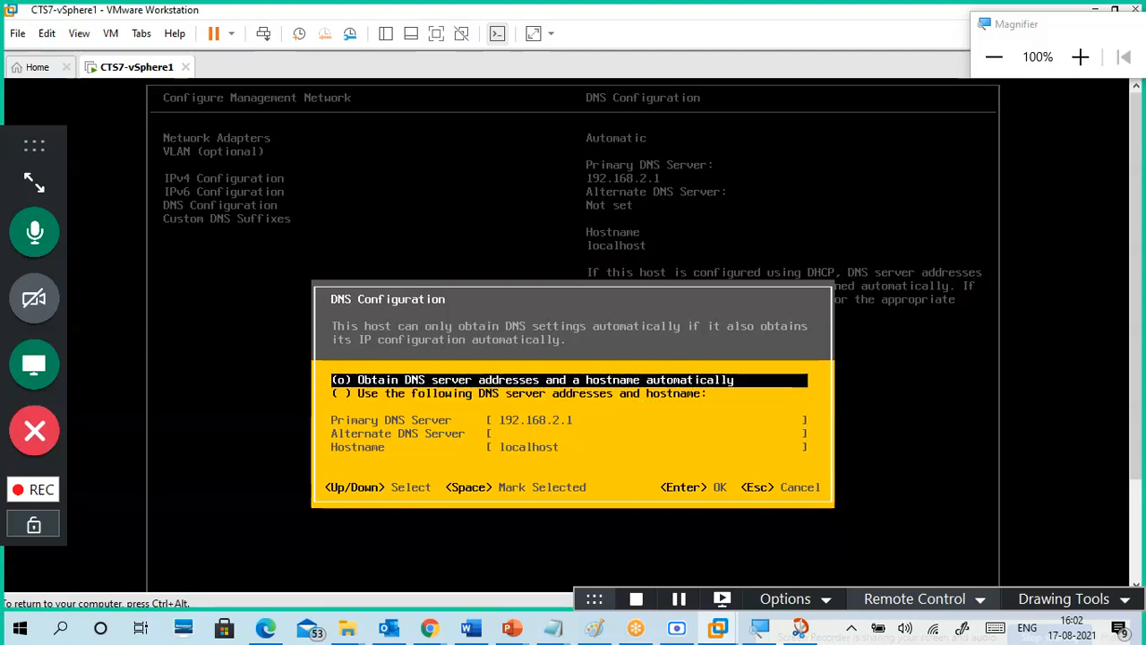
key("Down")
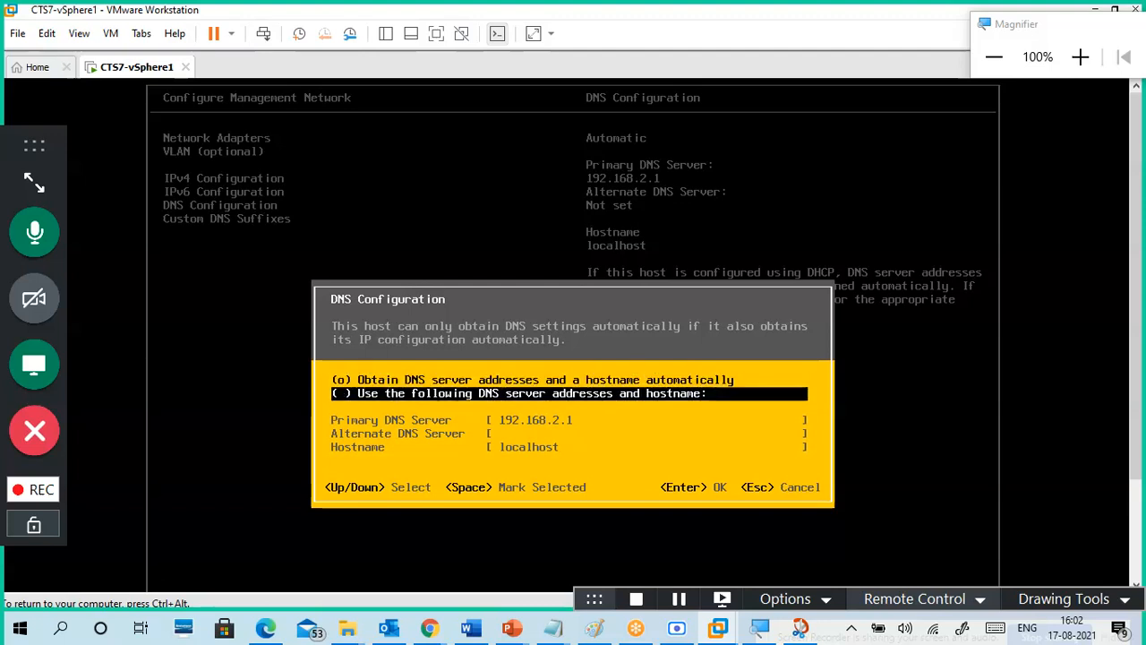
key("Up")
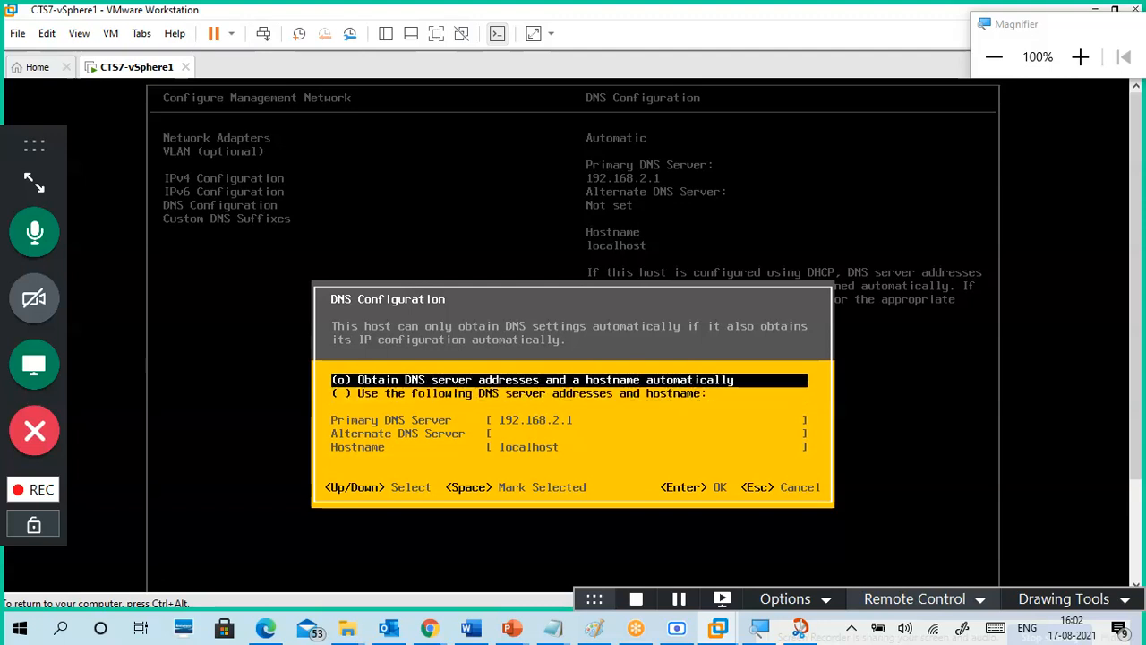
key("Escape")
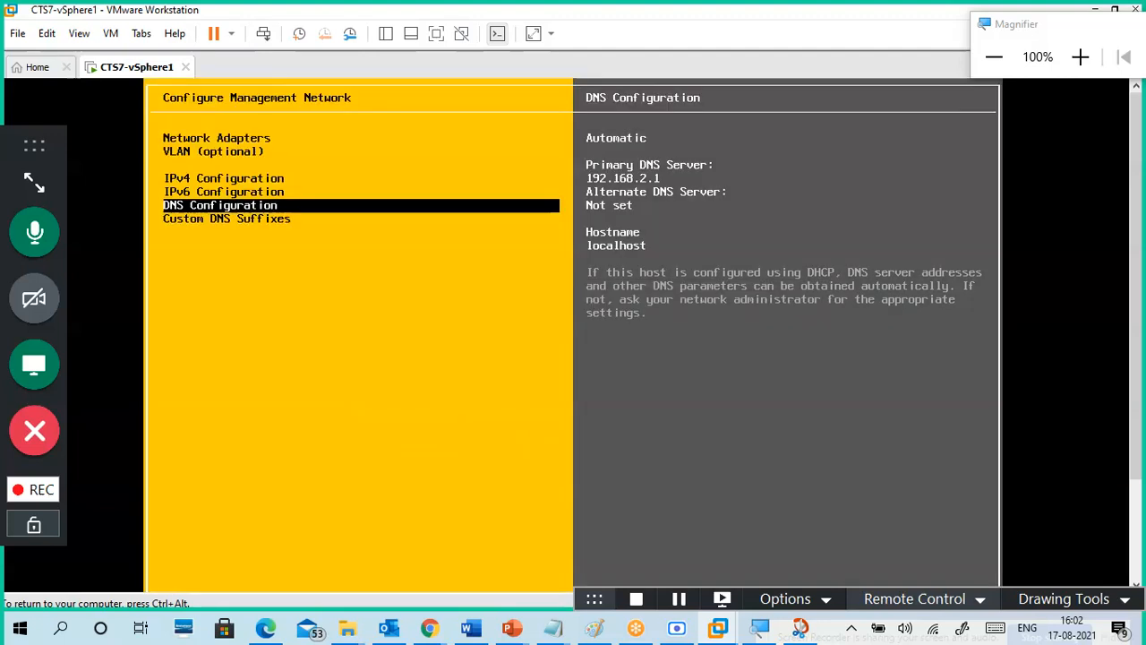
key("Return")
key("Down")
Step: Replace hostname localhost with cts7vsphere1 and apply it
key("space")
key("Down")
key("Down")
key("Down")
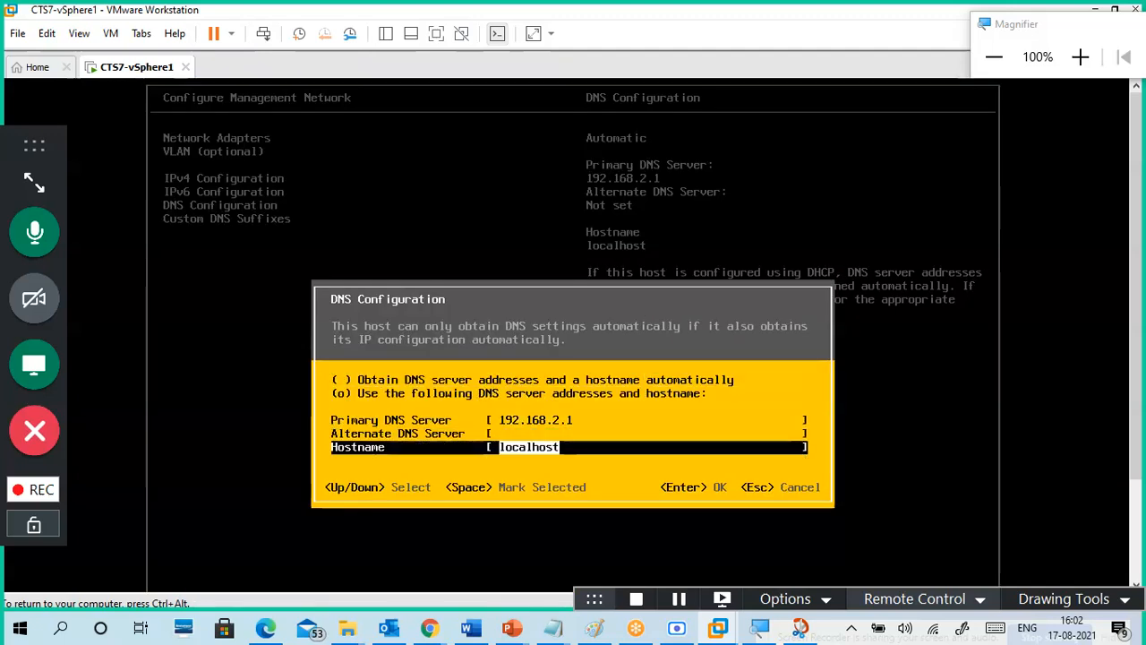
key("BackSpace")
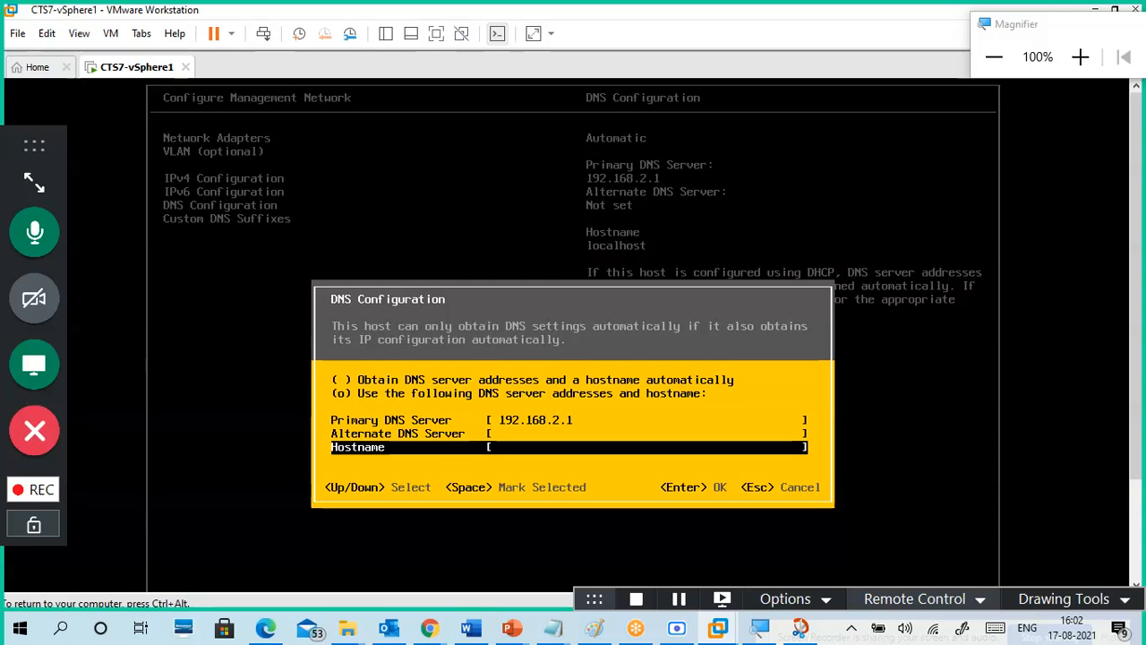
type("cts7")
type("vsp")
key("BackSpace")
key("BackSpace")
key("BackSpace")
key("BackSpace")
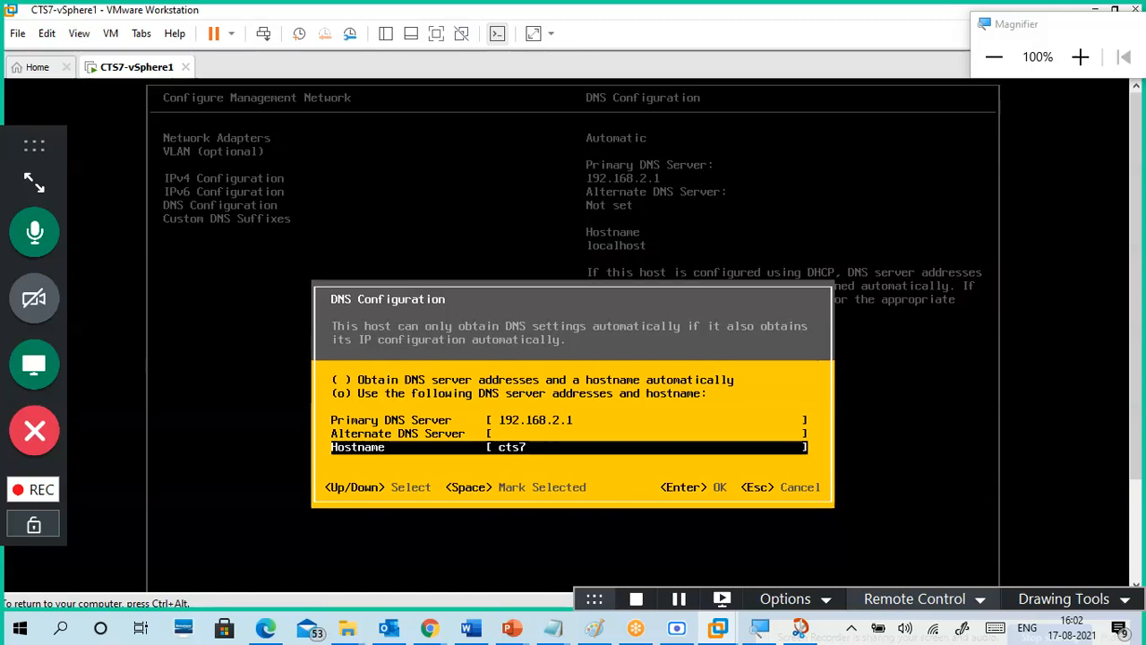
type("vsp")
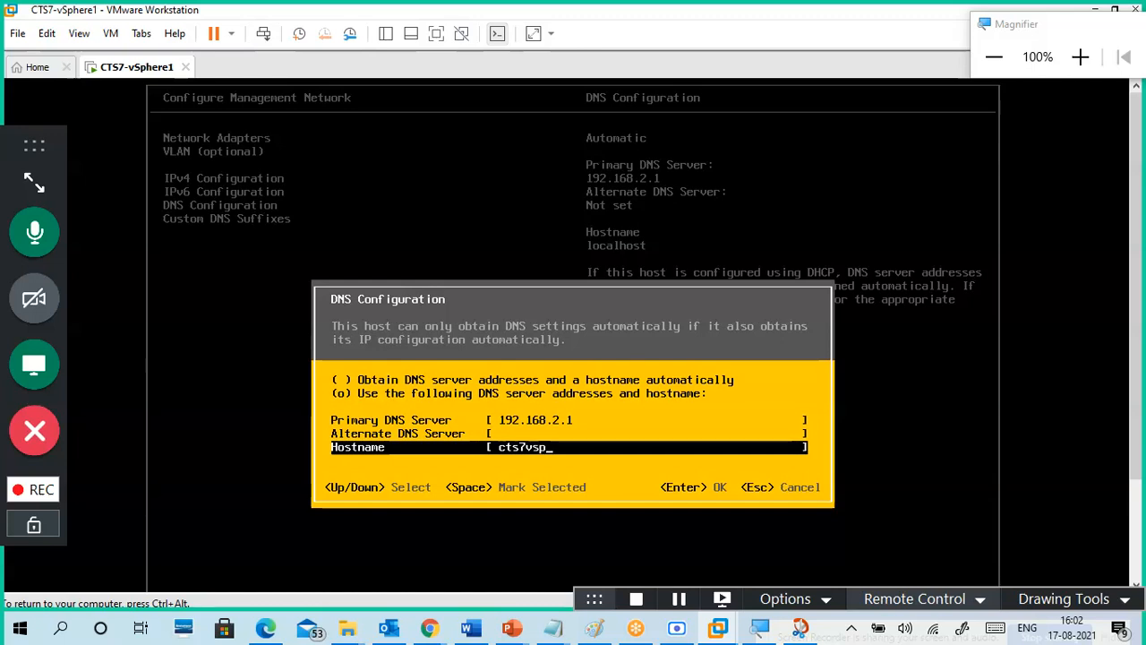
type("here1")
key("Up")
key("Up")
key("Up")
key("Up")
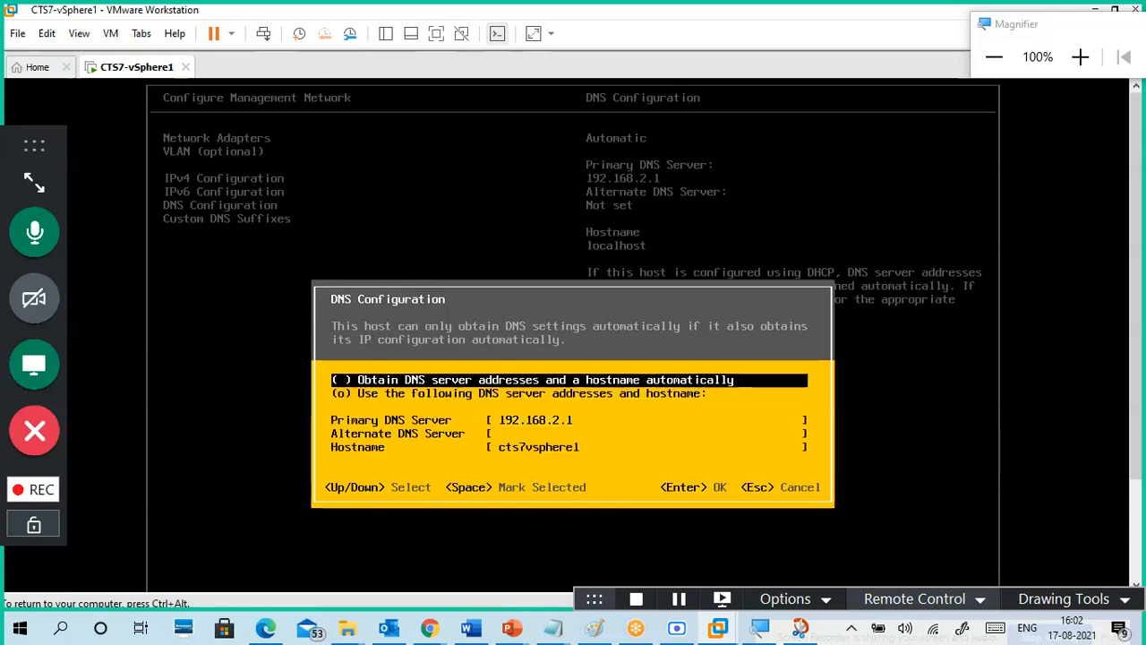
key("Return")
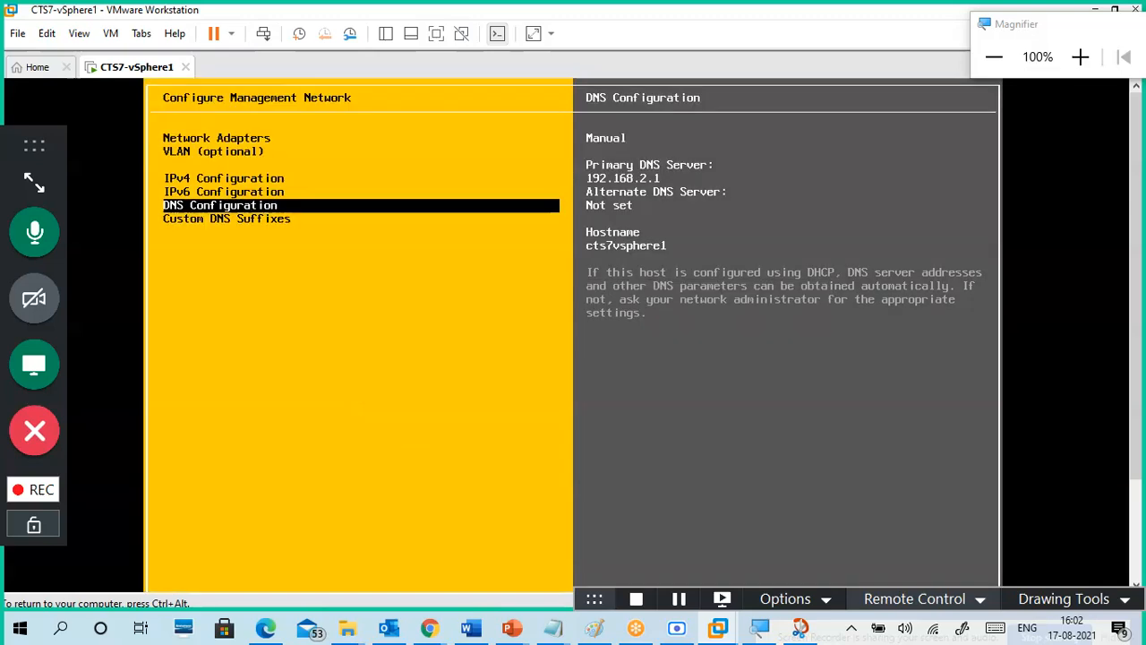
Step: Switch DNS back to obtain automatically, keeping hostname cts7vsphere1, and recheck the settings
key("Return")
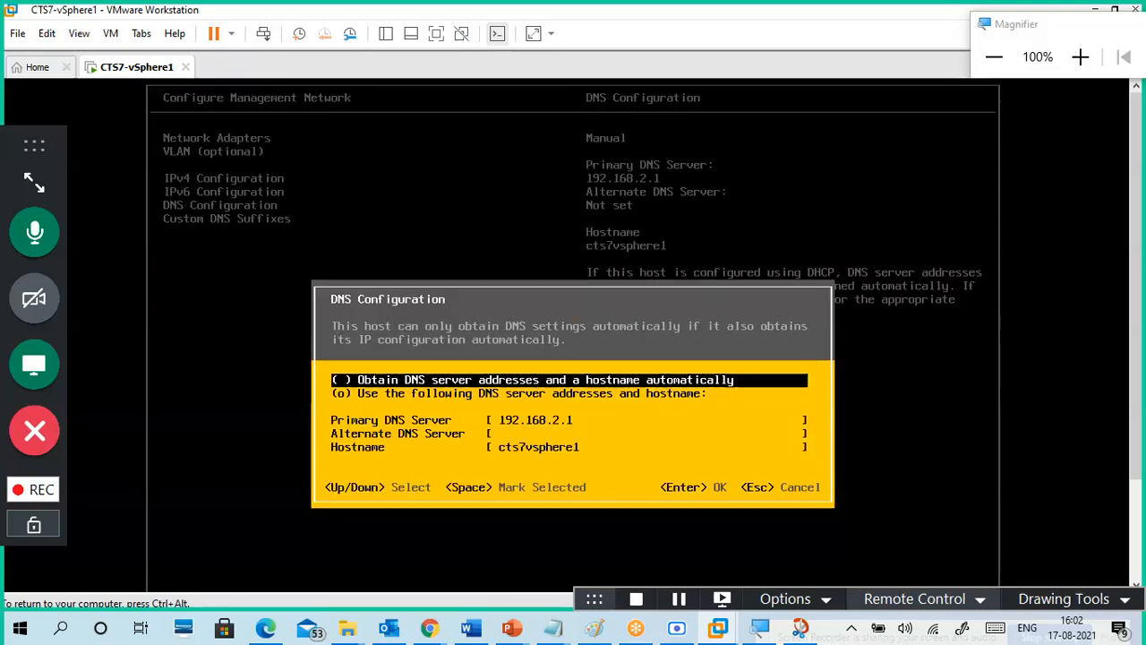
key("space")
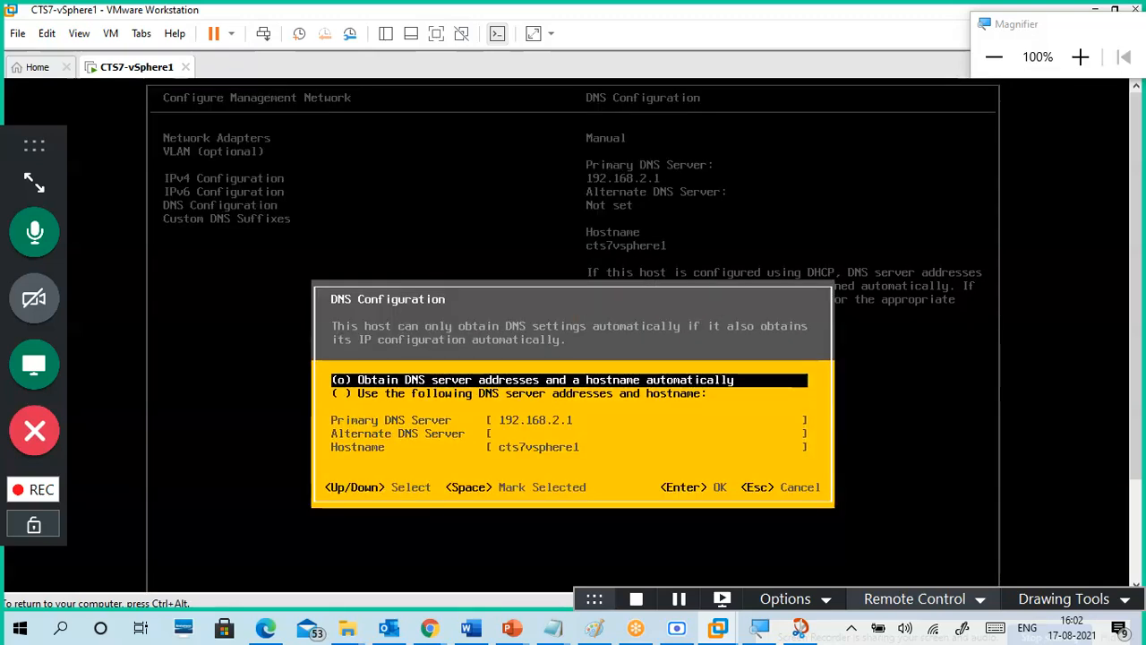
key("Return")
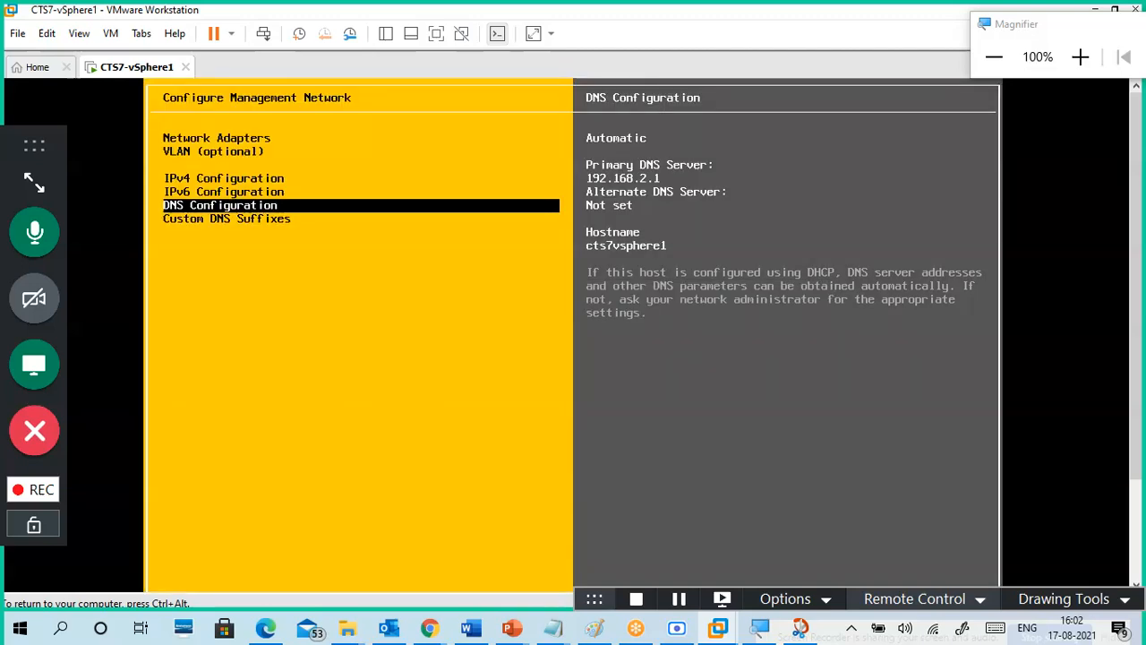
key("Return")
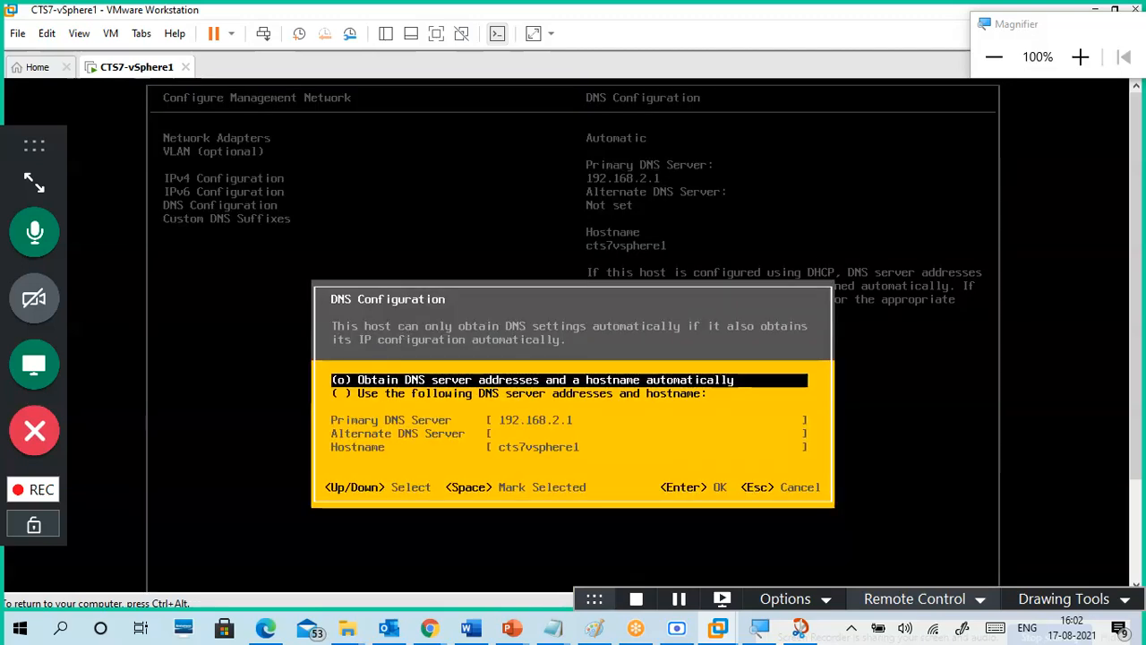
key("Return")
key("Up")
key("Up")
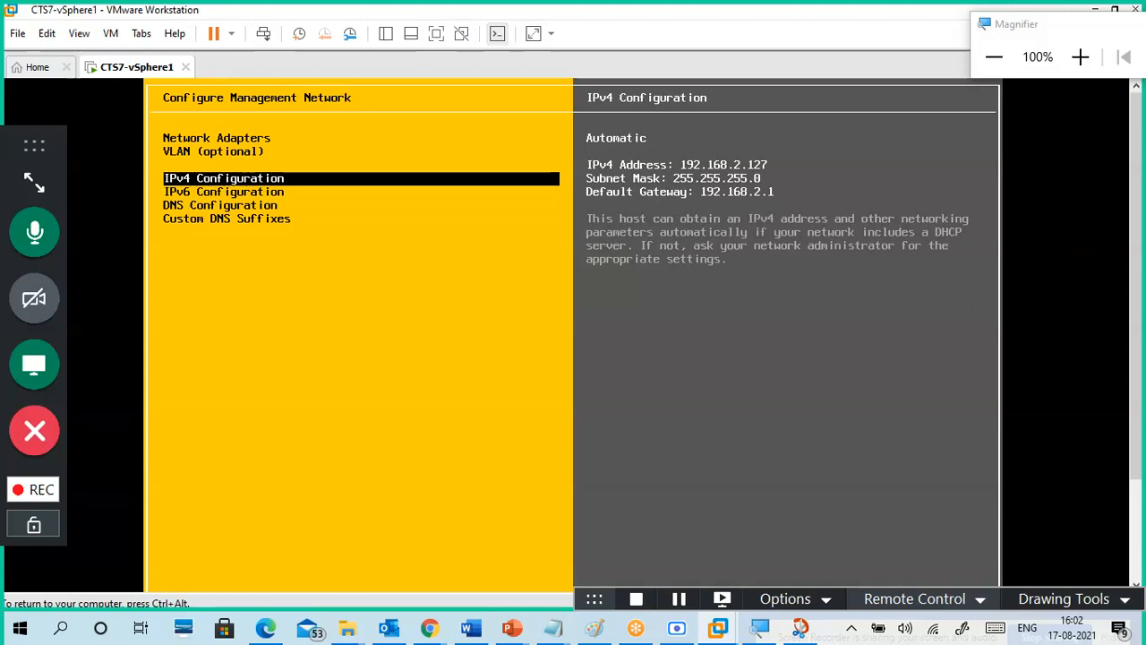
key("Up")
key("Up")
Step: Review the IPv4, IPv6, DNS and network adapter details of the management network
key("Down")
key("Down")
key("Down")
key("Down")
key("Down")
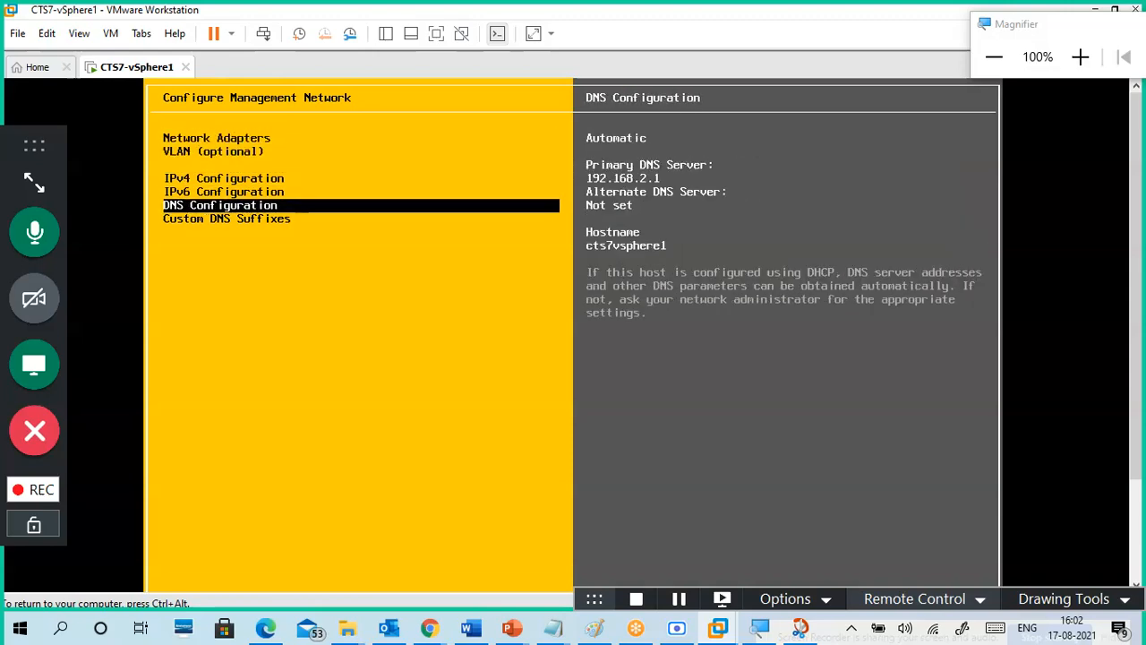
key("Up")
key("Up")
key("Up")
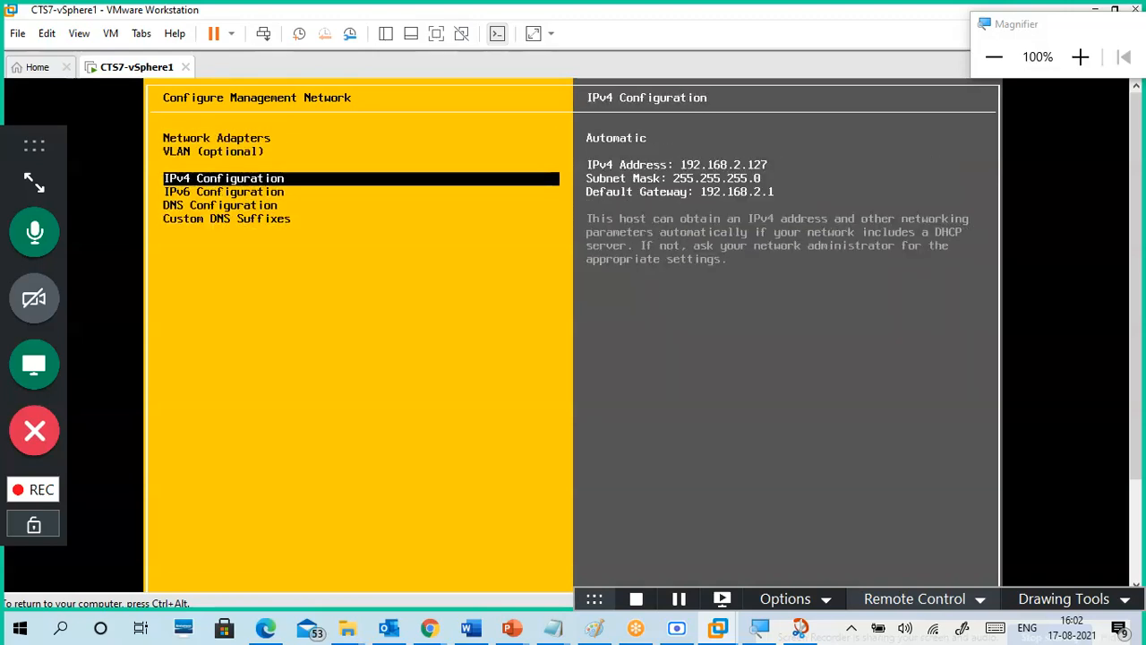
key("Down")
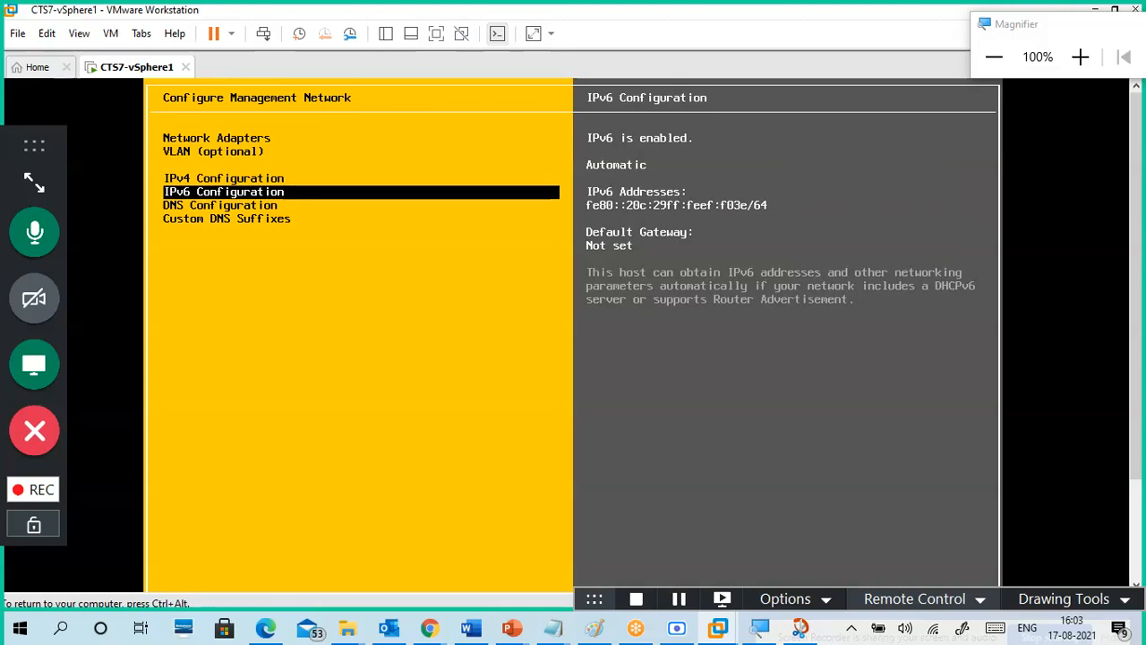
key("Down")
key("Down")
key("Up")
key("Up")
key("Up")
key("Up")
key("Up")
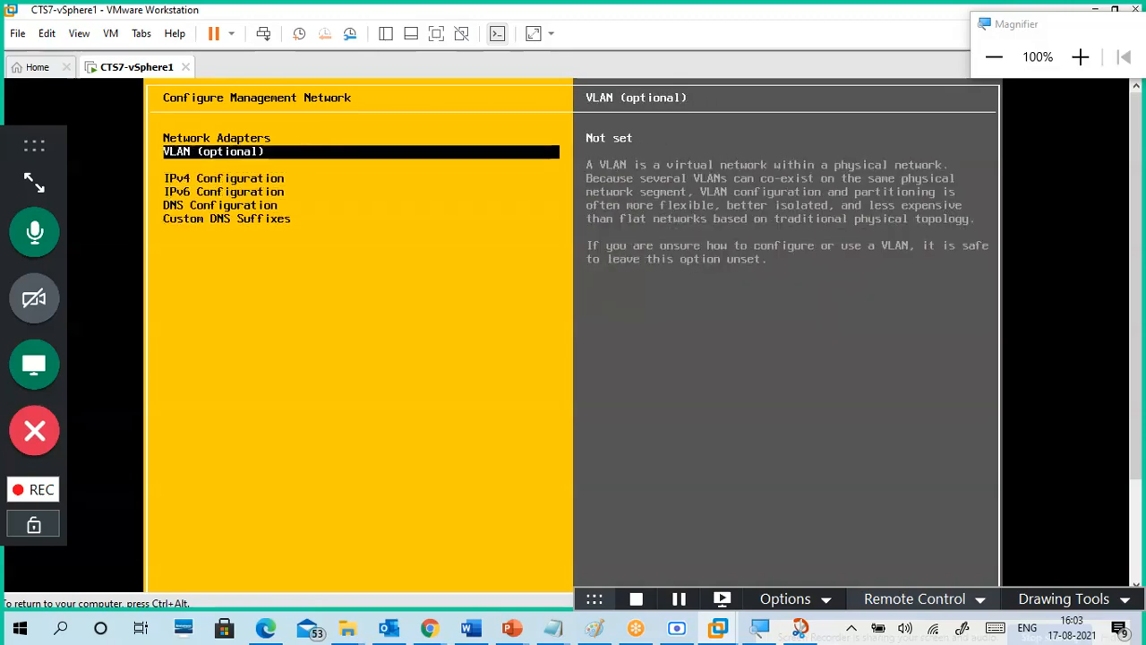
key("Down")
key("Down")
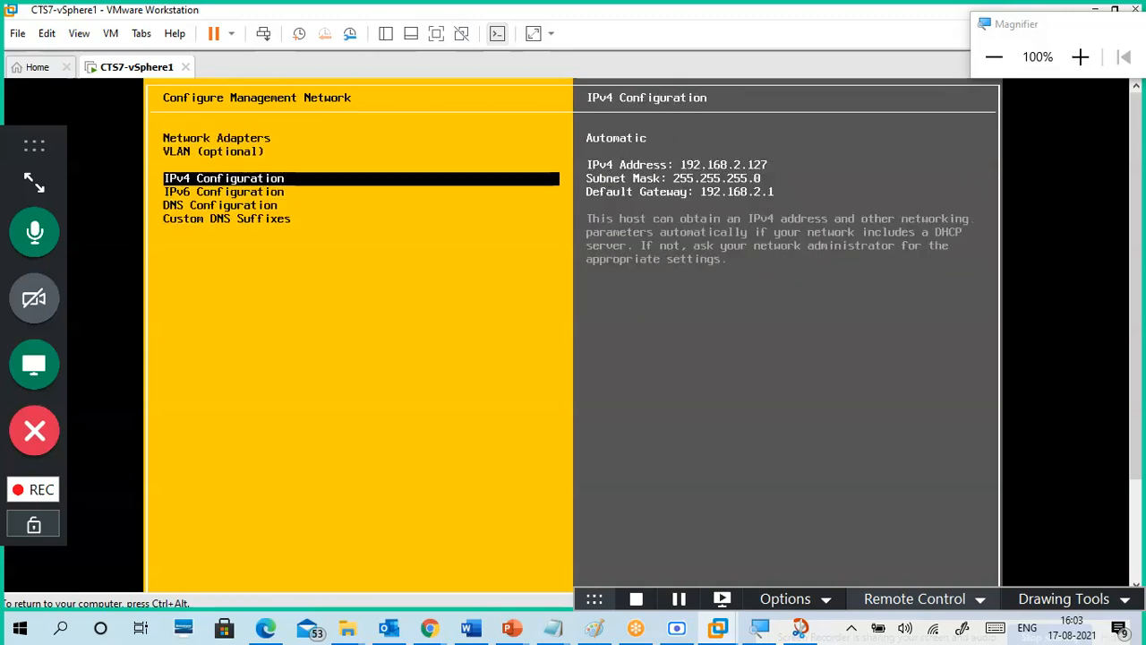
key("Down")
key("Up")
key("Up")
key("Up")
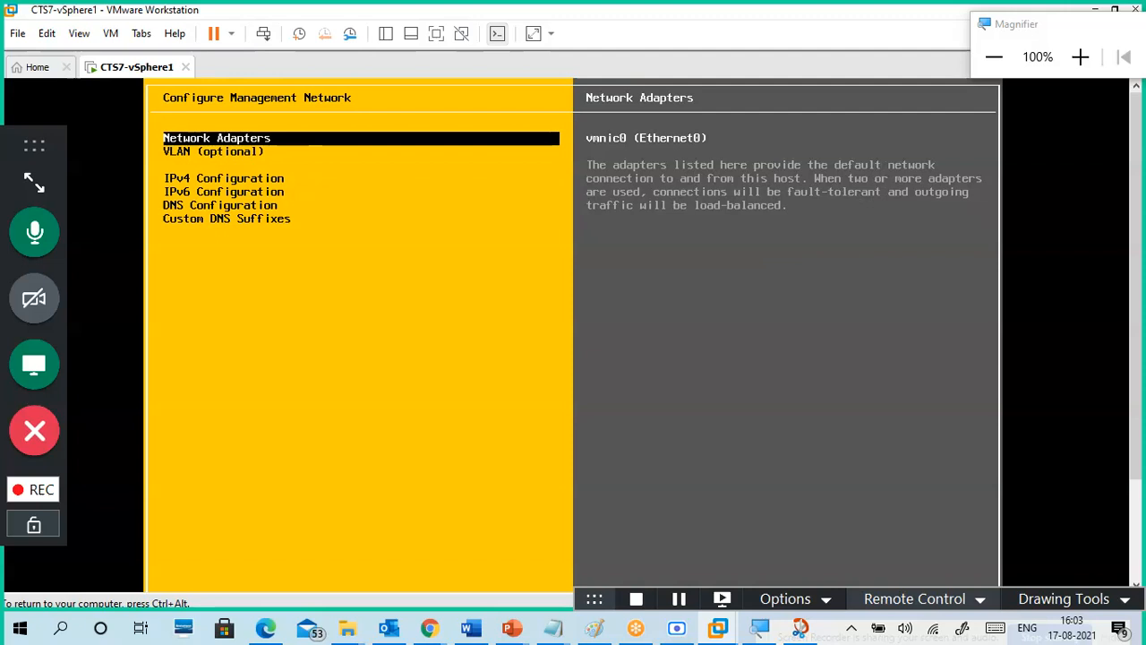
Step: Exit Configure Management Network to raise the apply changes and restart prompt
key("ctrl+alt")
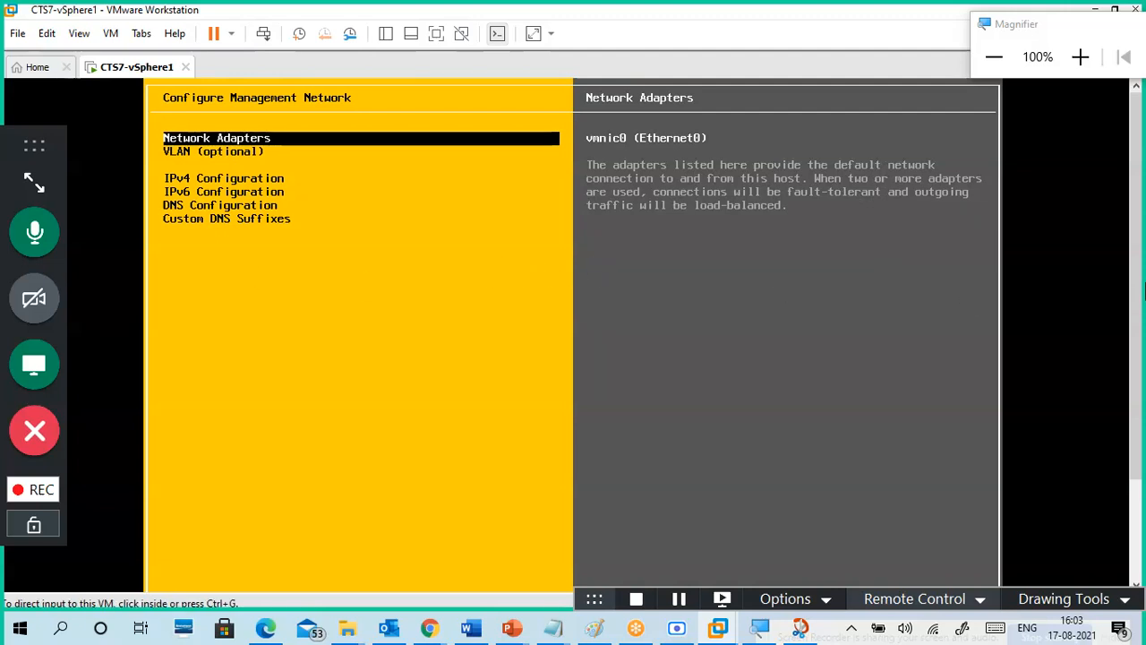
left_click_drag(1136, 215, 1136, 387)
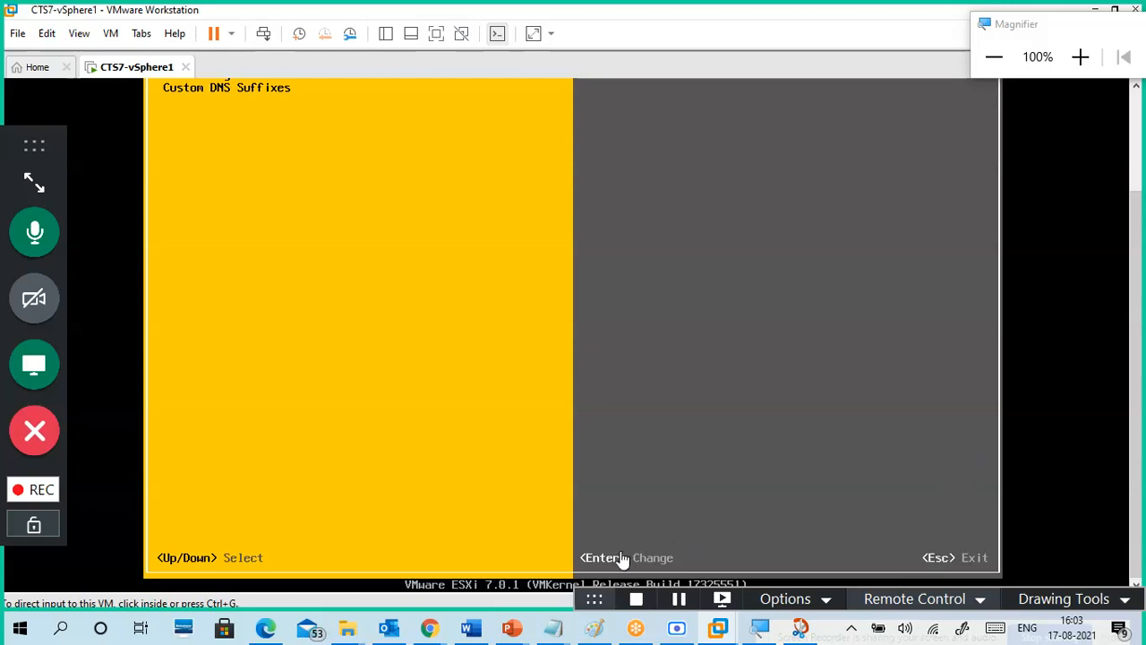
left_click(783, 457)
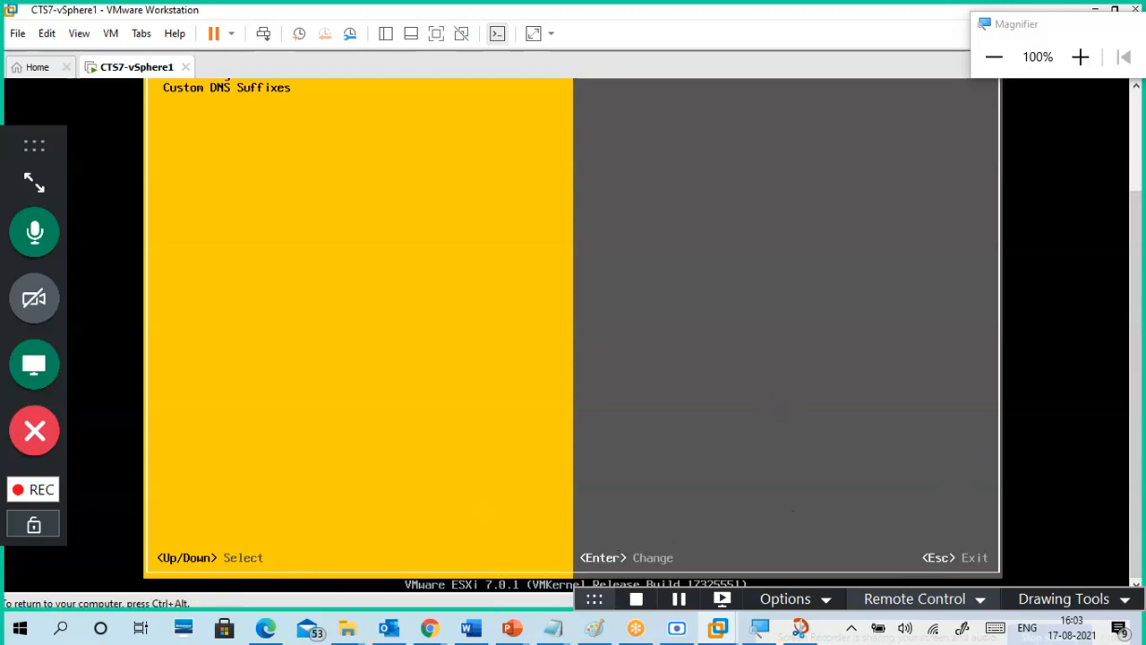
key("Escape")
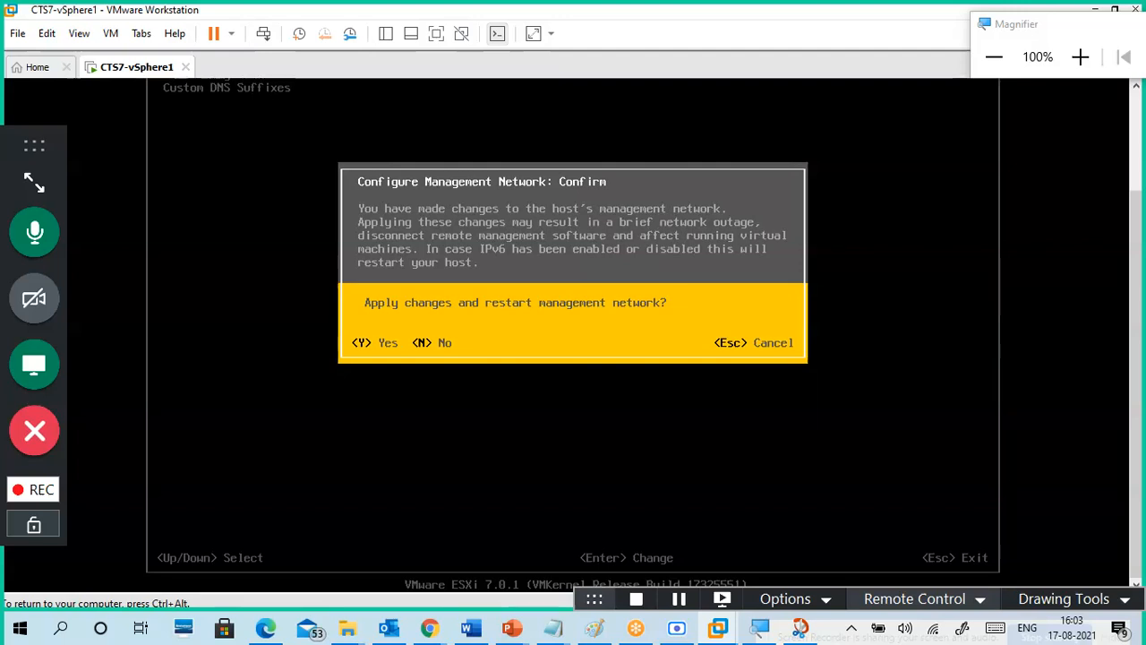
key("y")
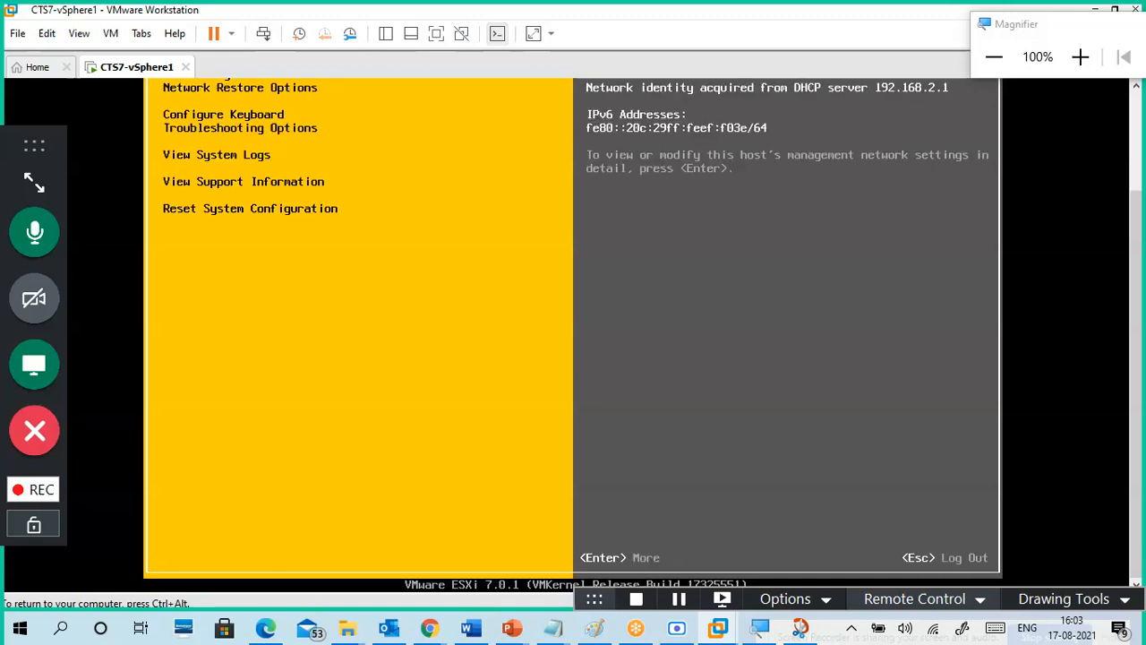
key("ctrl+alt")
left_click_drag(1134, 277, 1140, 145)
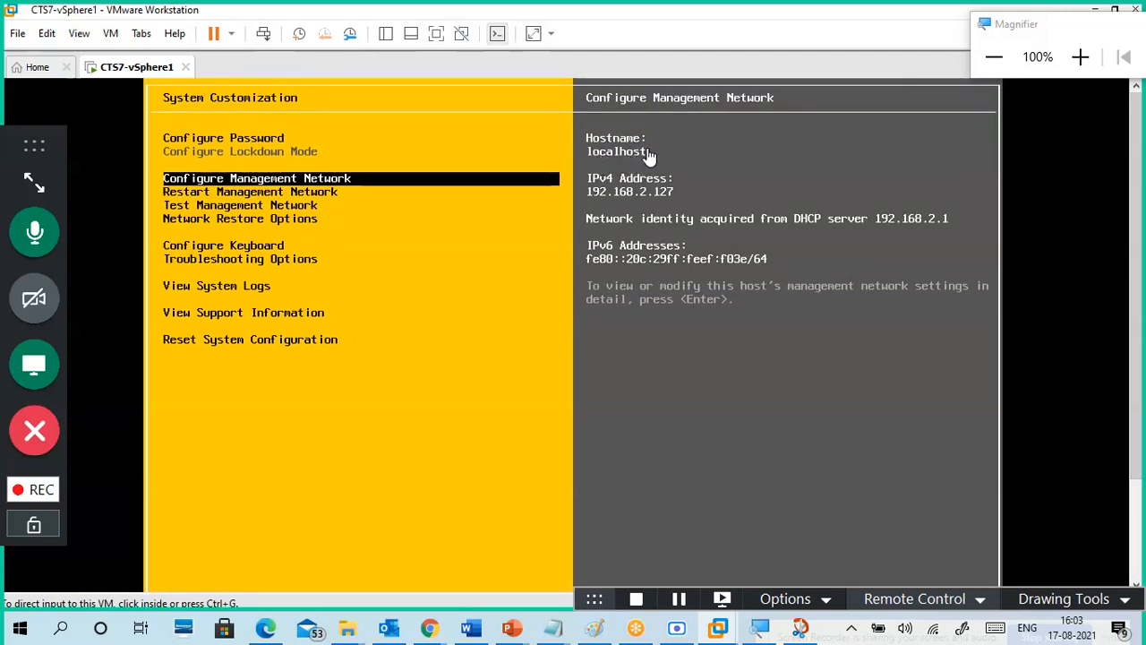
left_click(468, 286)
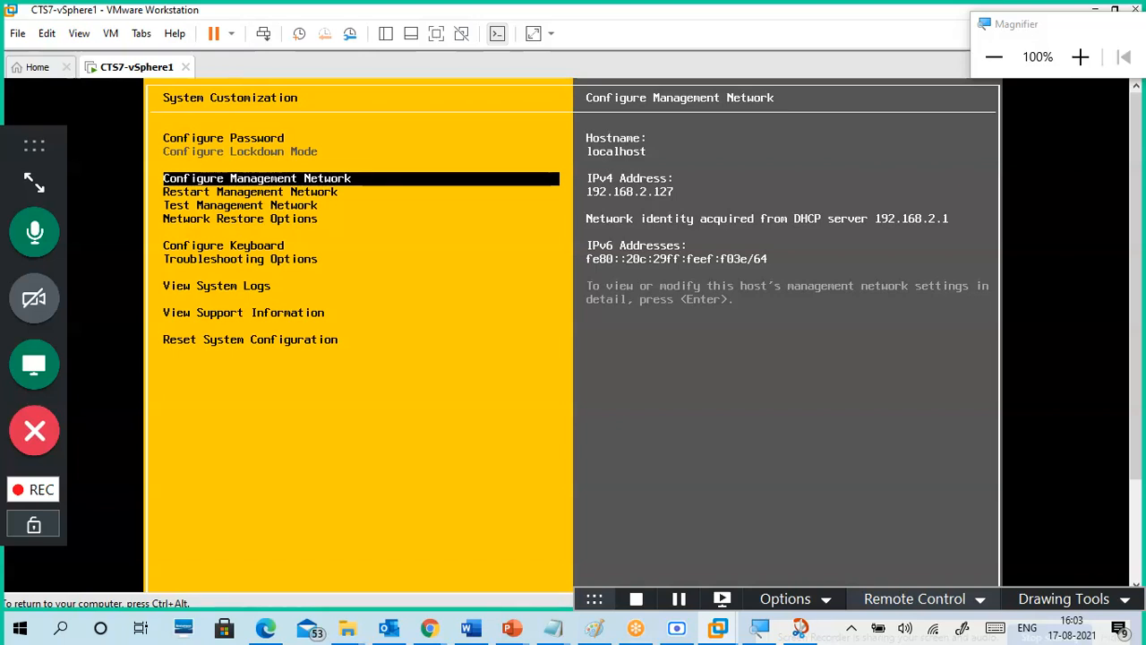
key("Escape")
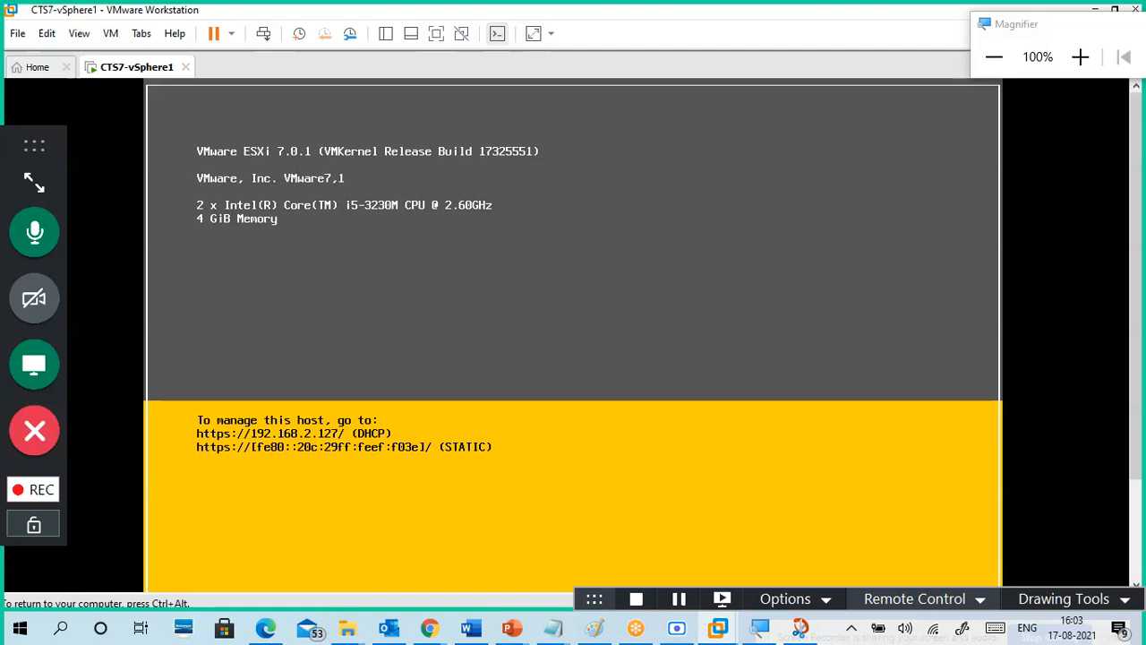
key("ctrl+alt")
left_click_drag(1017, 32, 866, 26)
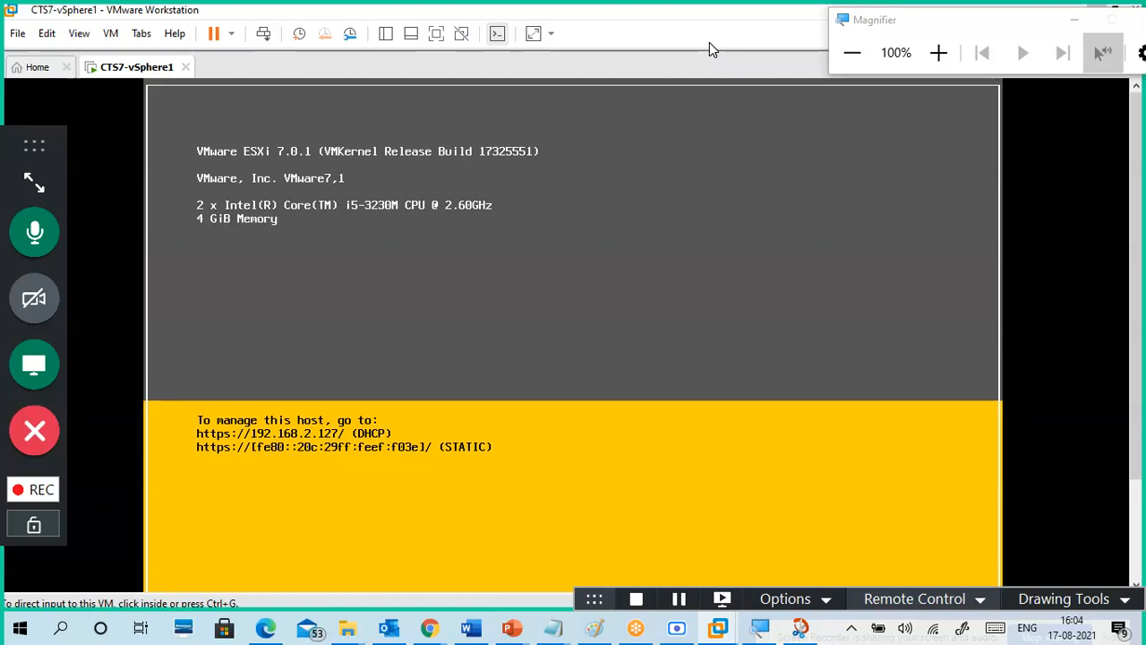
left_click(592, 176)
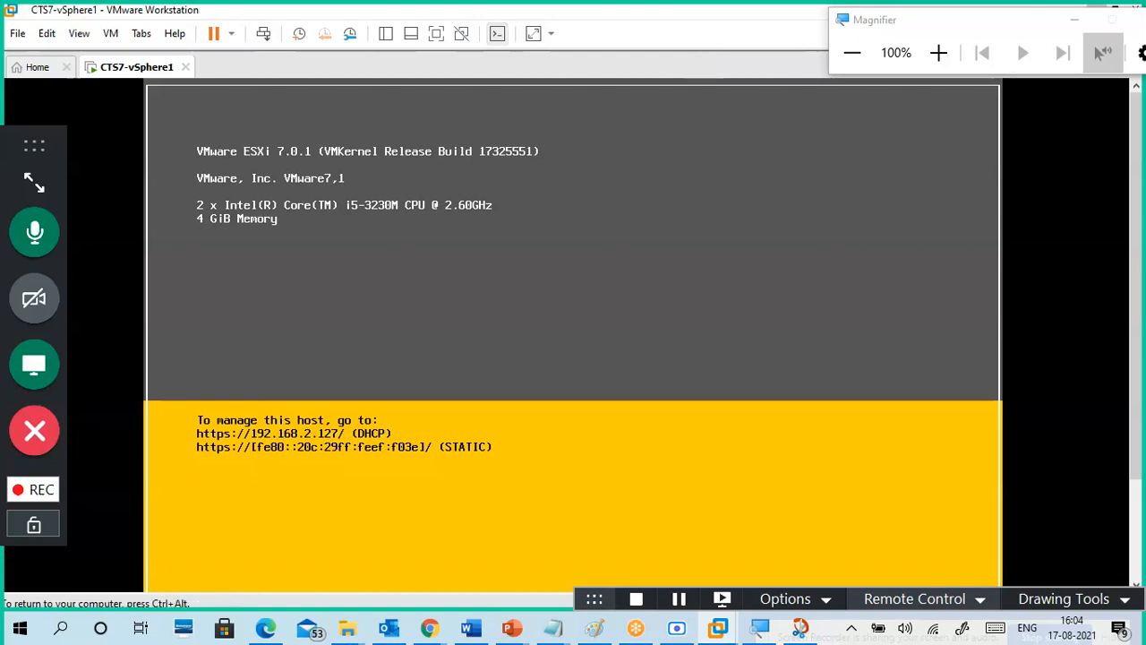
Step: Log in to System Customization with F2 and the host's password
key("F2")
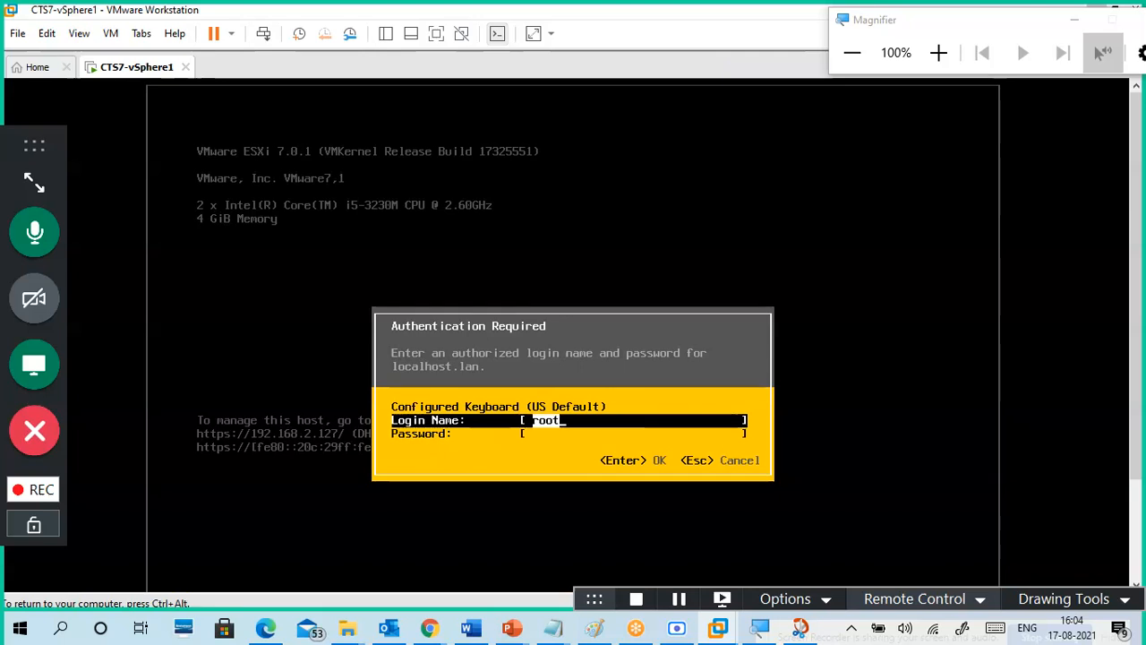
key("Tab")
type("*****")
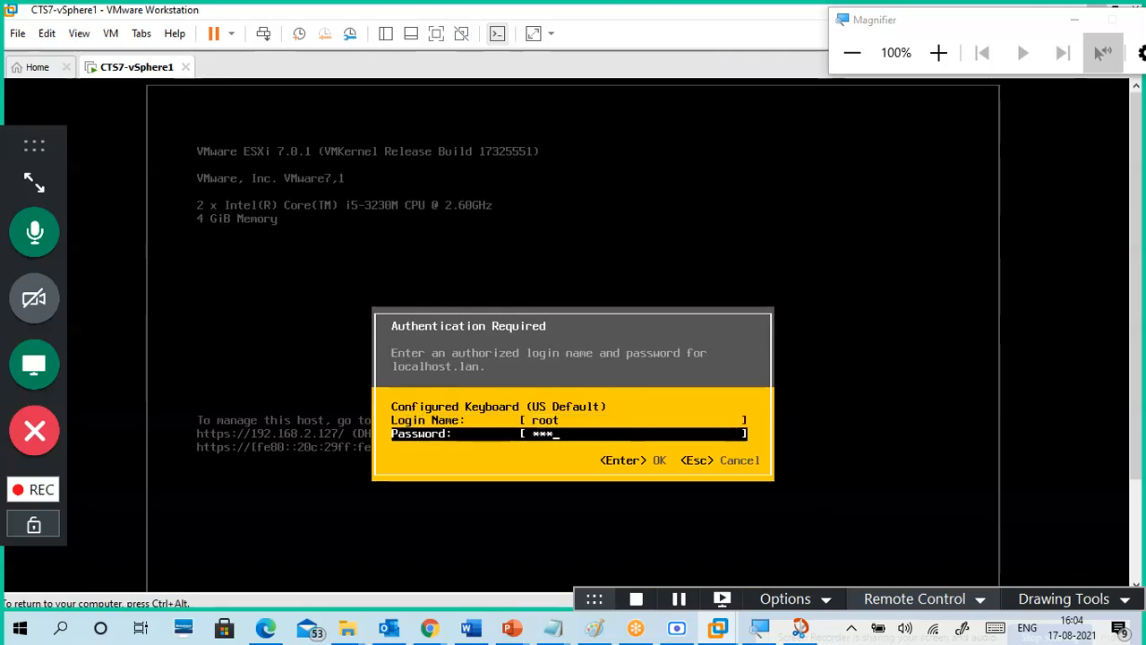
type("*****")
key("Return")
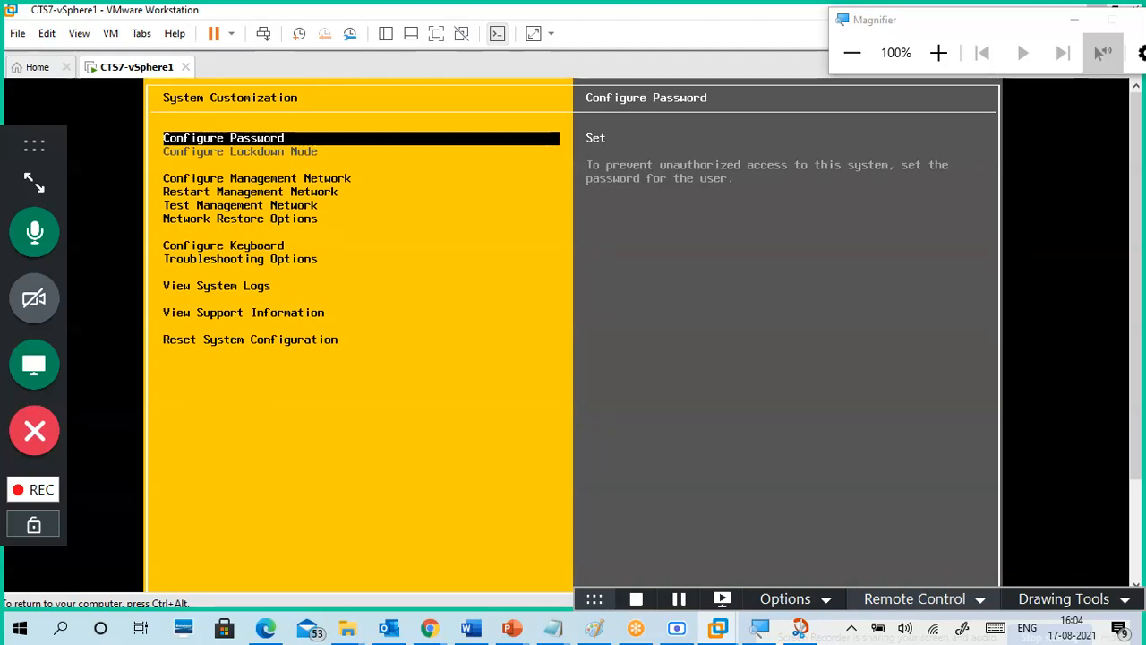
Step: Browse the System Customization entries up to Troubleshooting Options
key("Down")
key("Up")
key("Down")
key("Down")
key("Down")
key("Down")
key("Down")
key("Down")
key("Down")
key("Down")
key("Down")
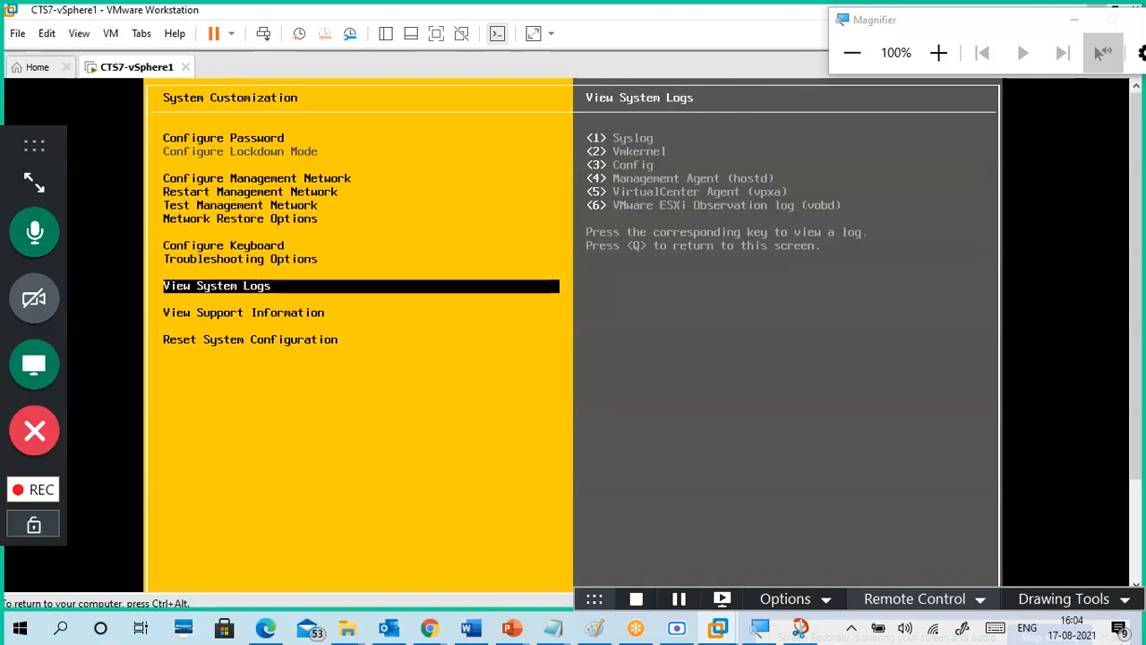
key("Up")
key("Up")
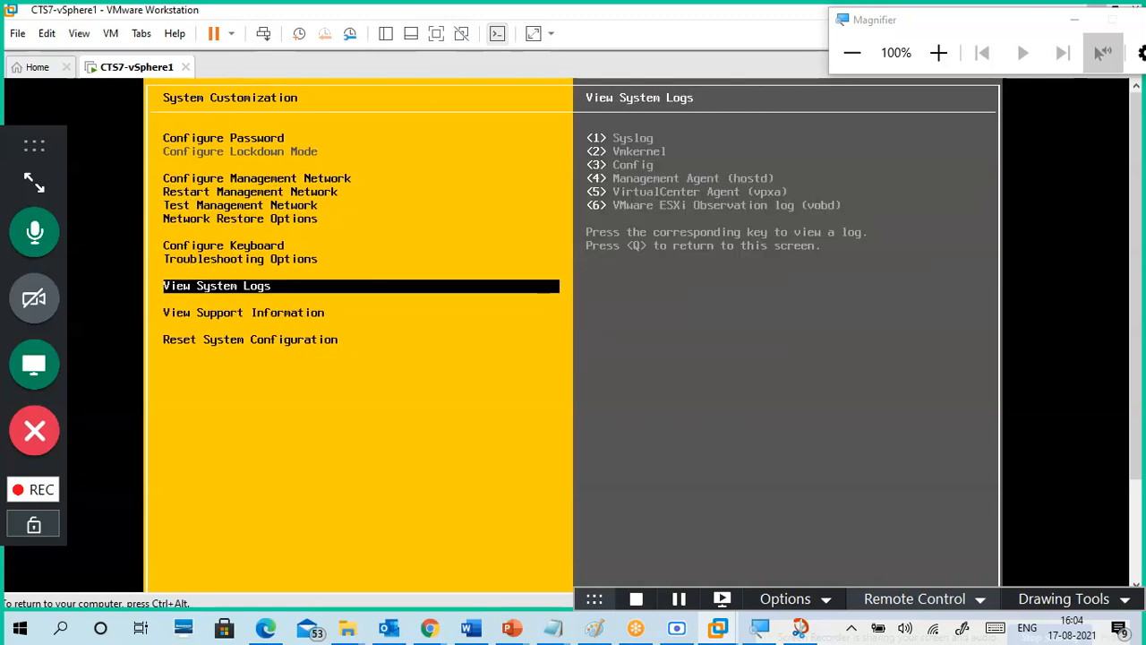
key("Up")
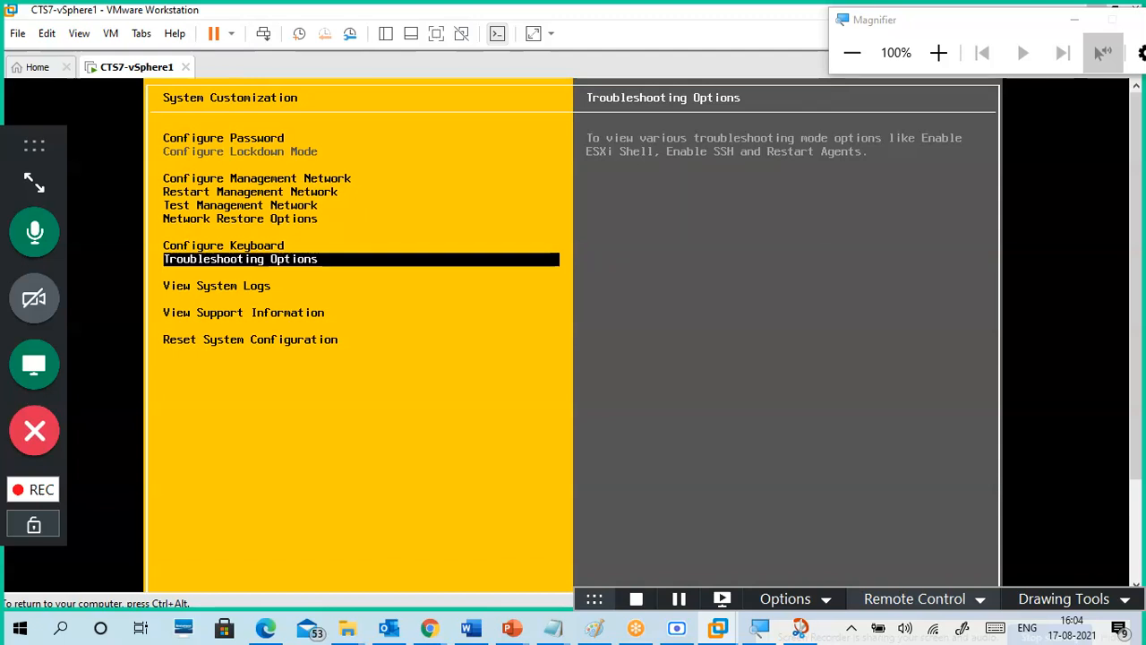
Step: Check ESXi Shell, SSH and timeout entries in Troubleshooting Options, leaving them disabled, and return home
key("Return")
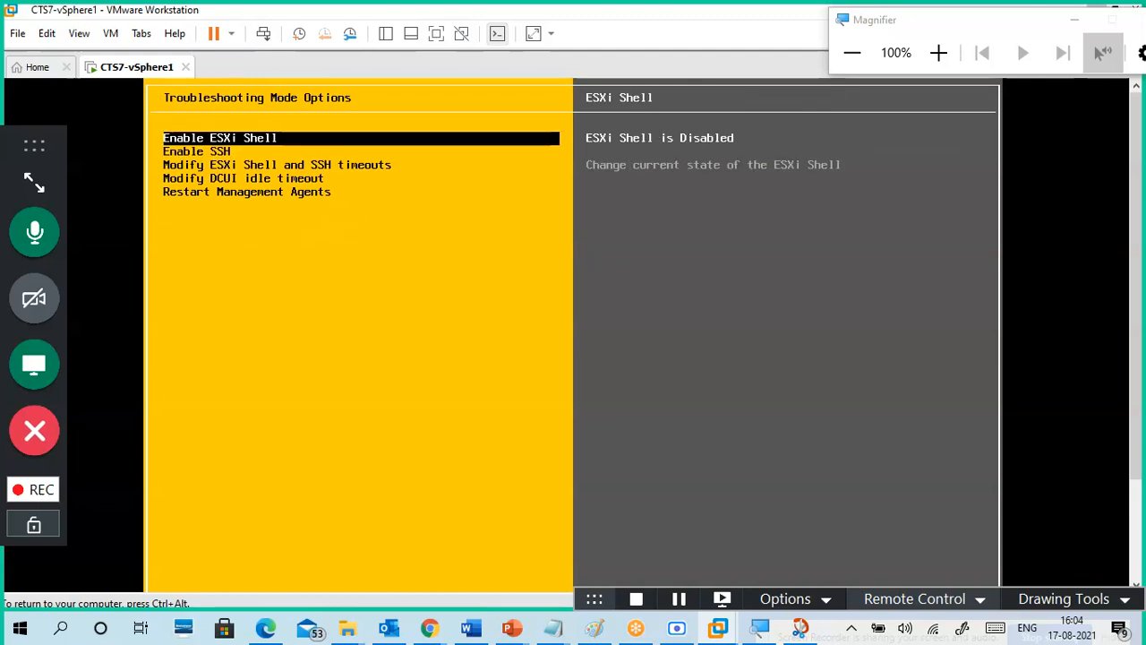
key("Down")
key("Down")
key("Down")
key("Down")
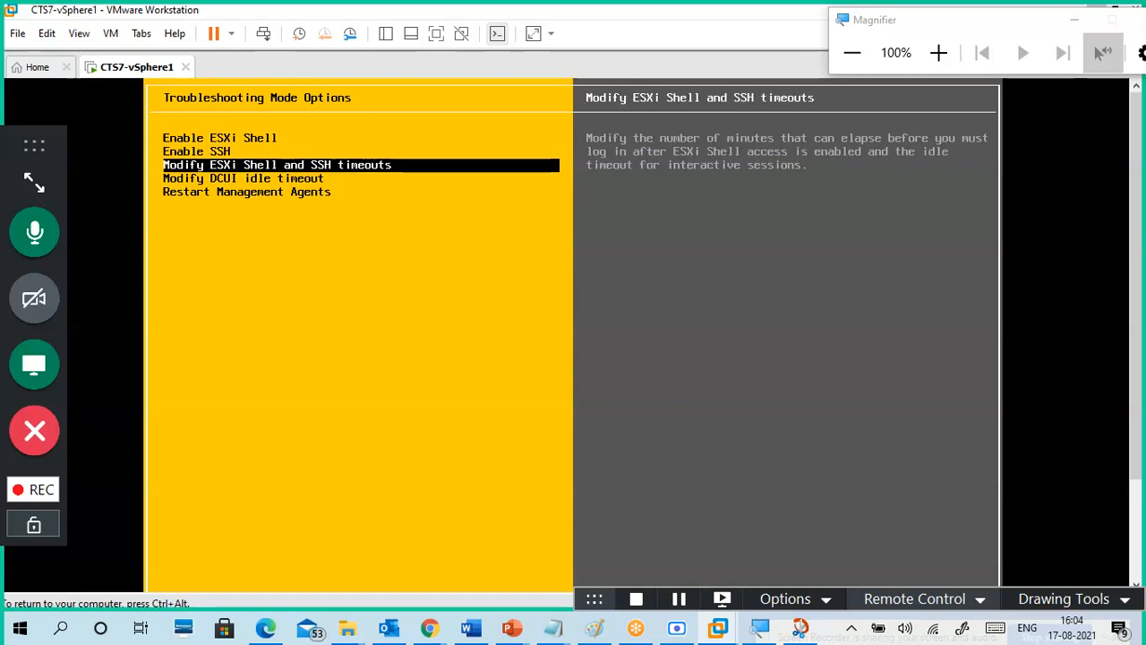
key("Up")
key("Up")
key("Up")
key("Up")
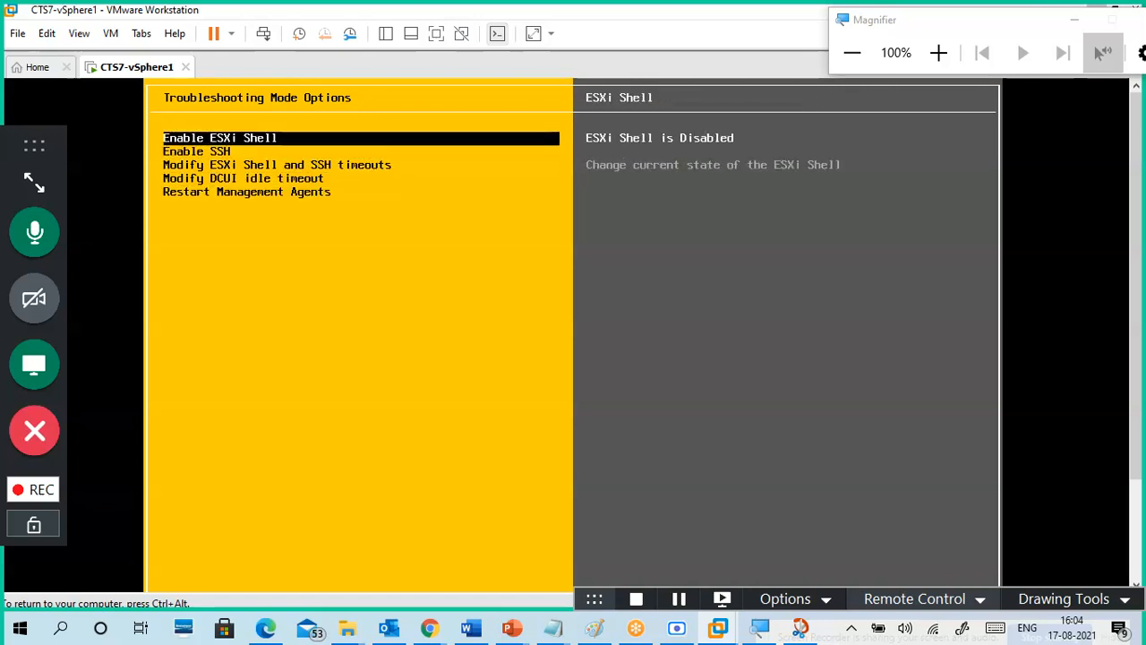
key("Down")
key("Up")
key("Down")
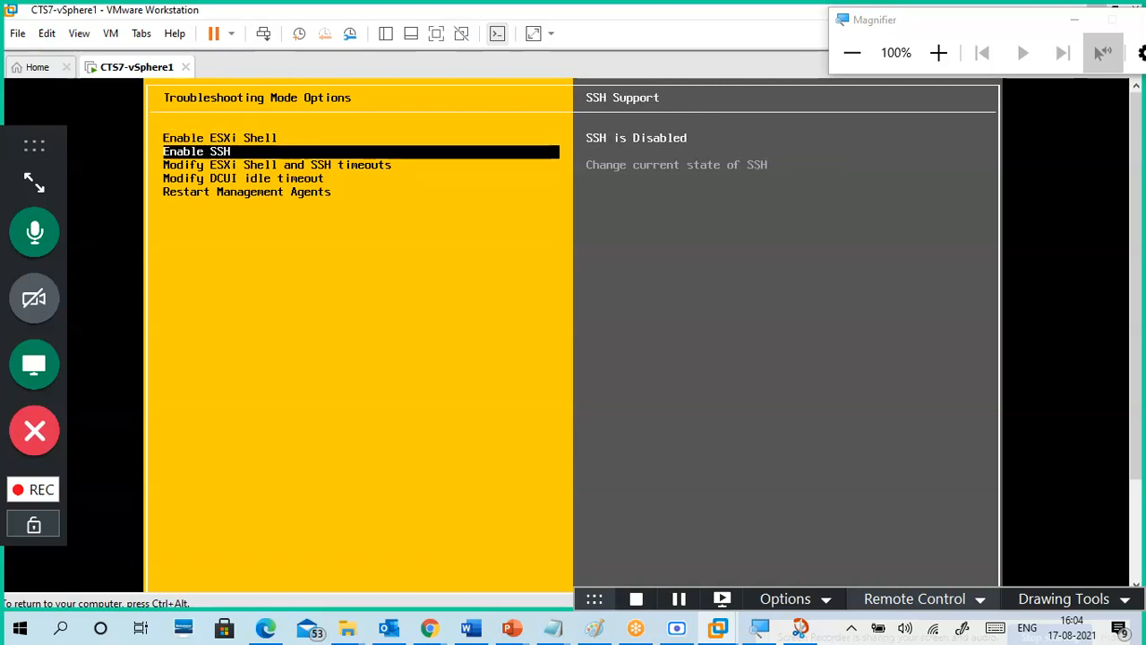
key("Down")
key("Down")
key("Up")
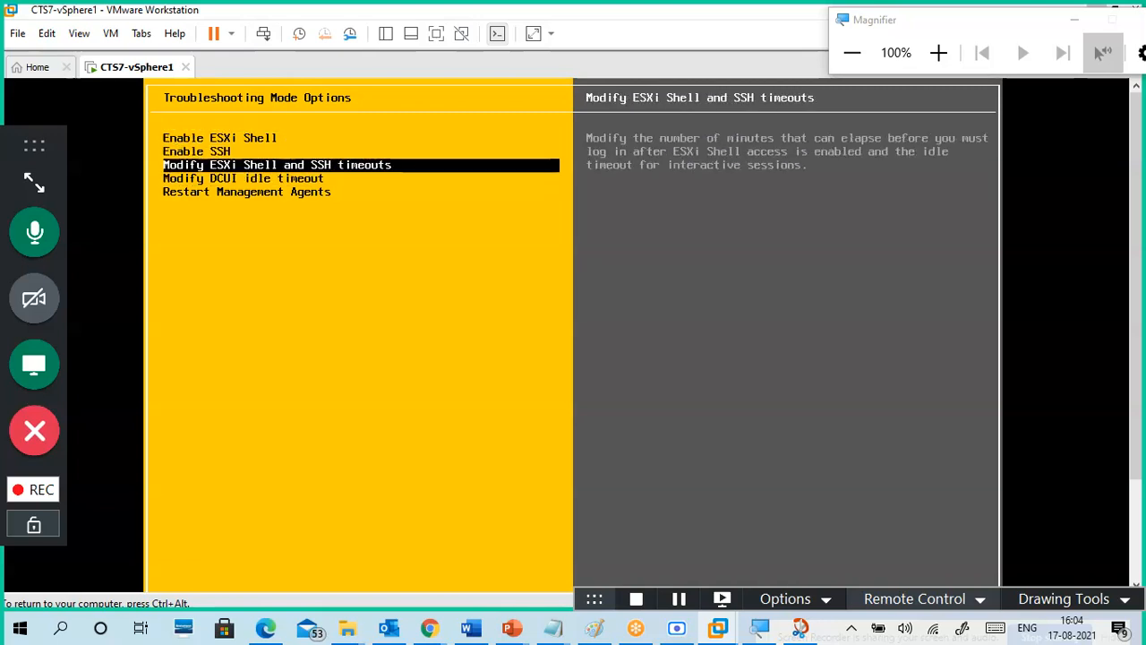
key("Up")
key("Up")
key("Down")
key("Down")
key("Down")
key("Down")
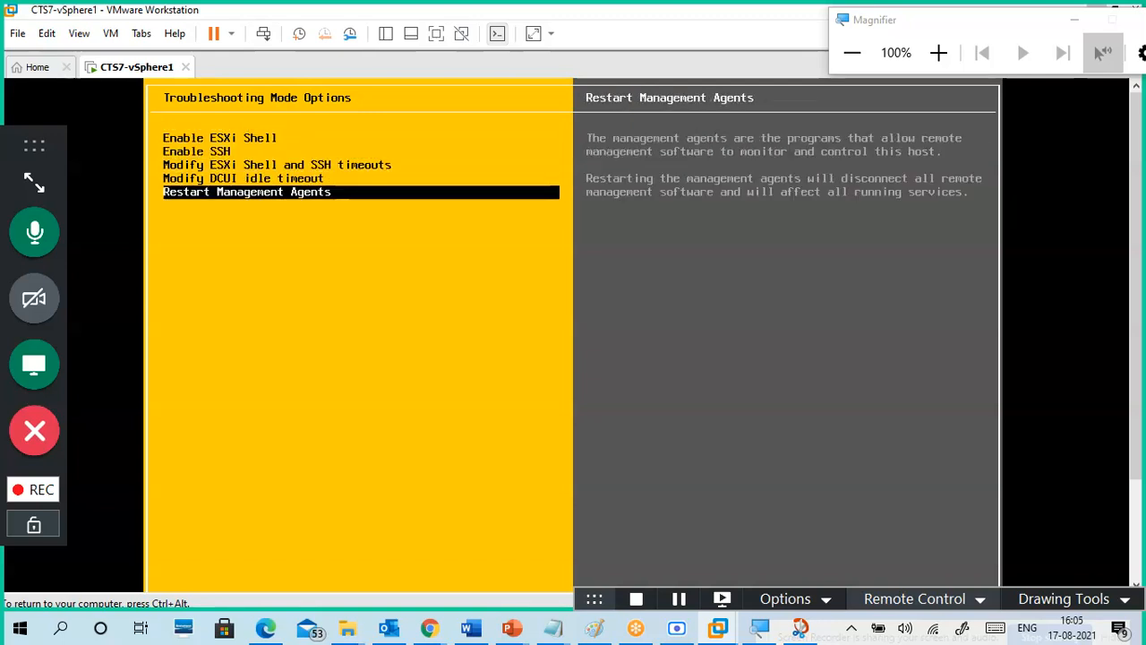
key("Escape")
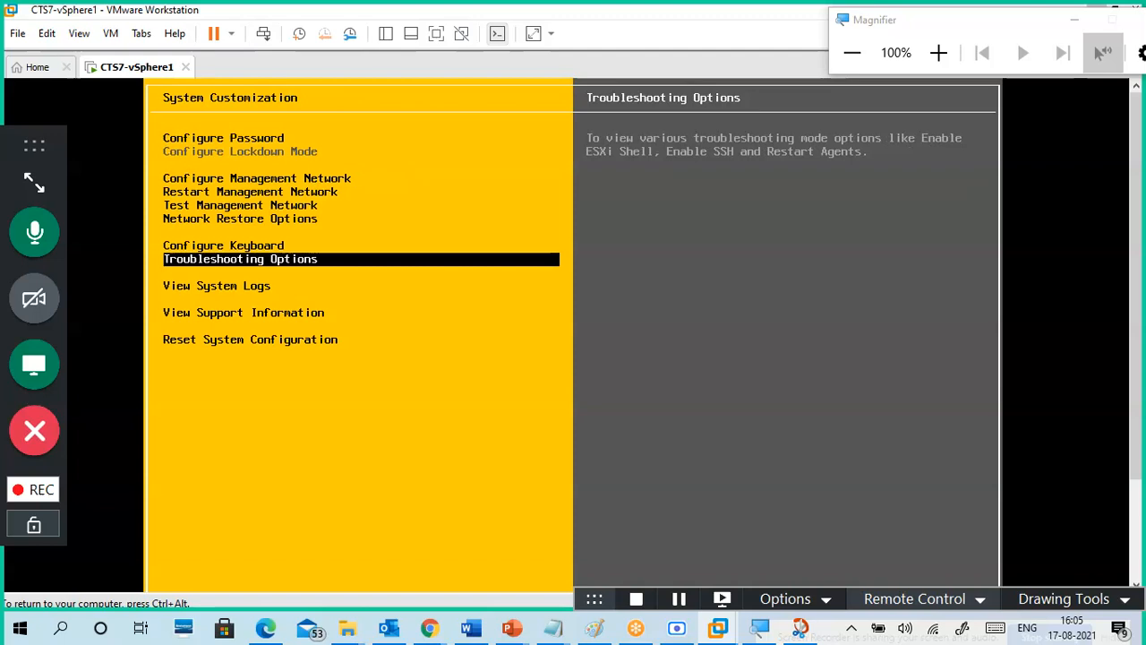
key("Escape")
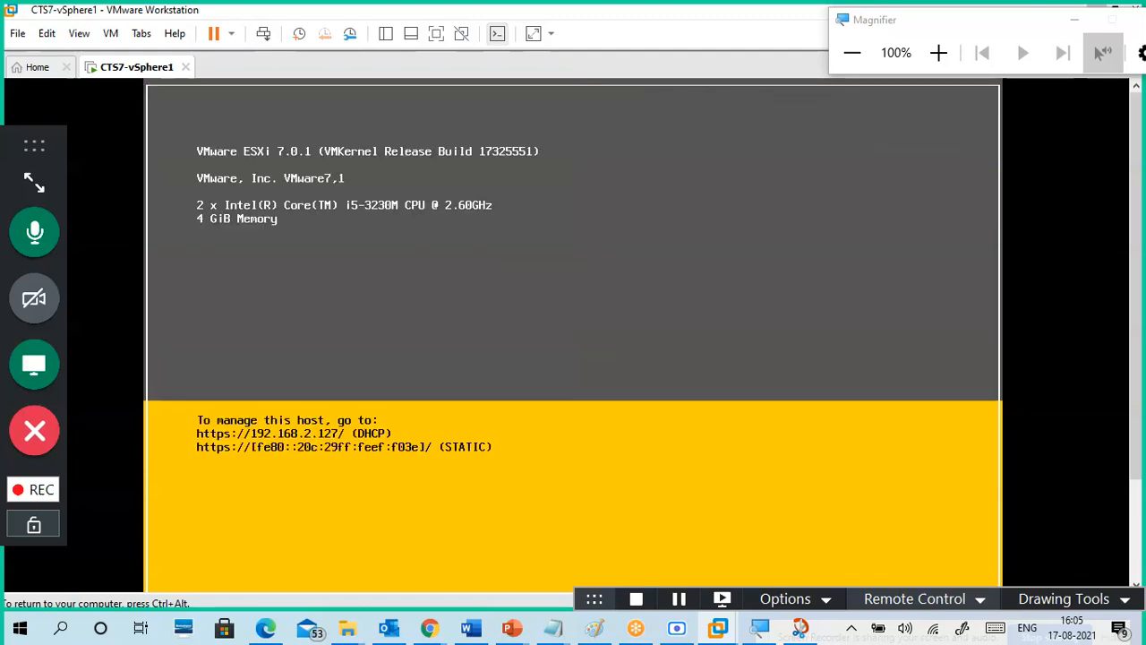
key("ctrl+alt")
left_click_drag(889, 29, 1054, 80)
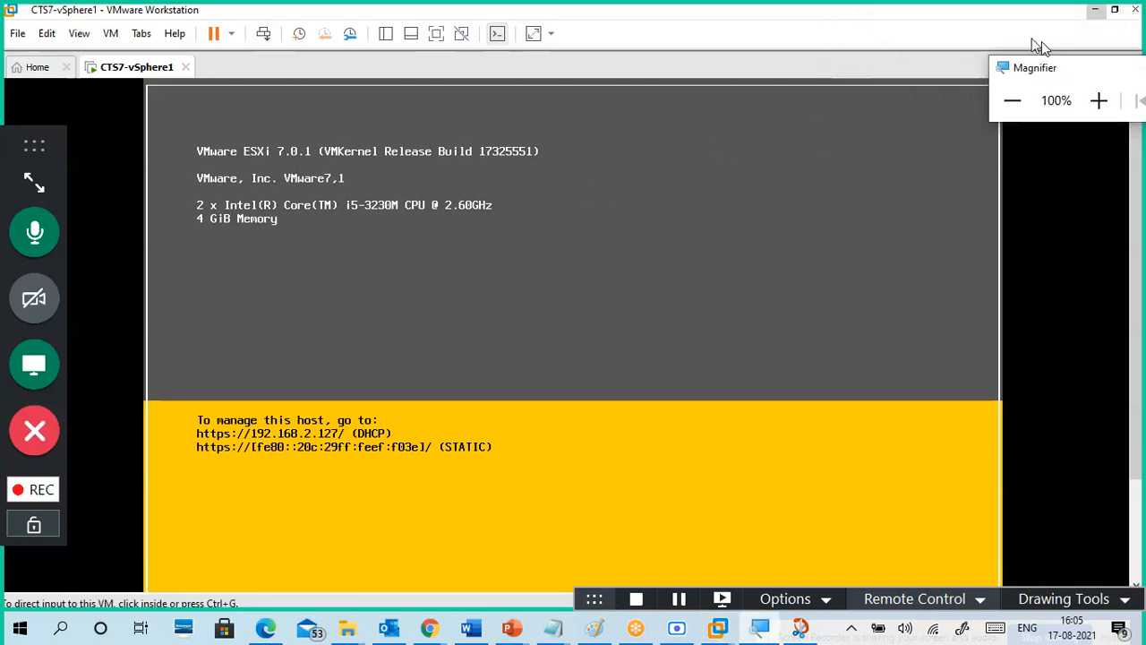
left_click(484, 262)
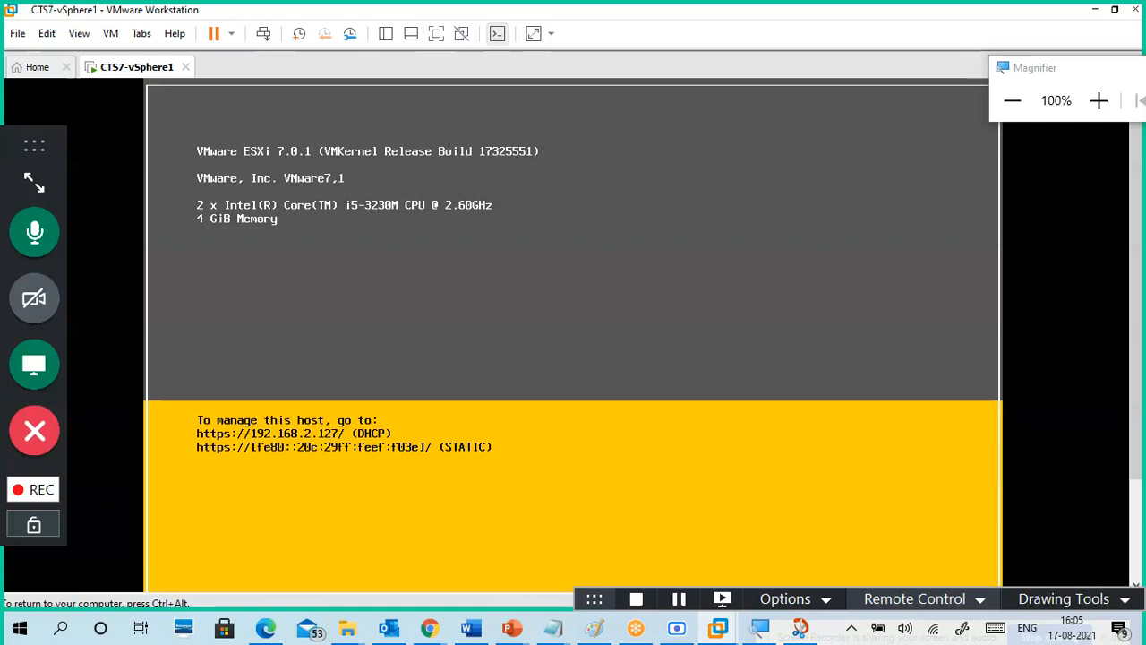
Step: Release input from the ESXi console and minimize VMware Workstation to reveal the notes
key("ctrl+alt")
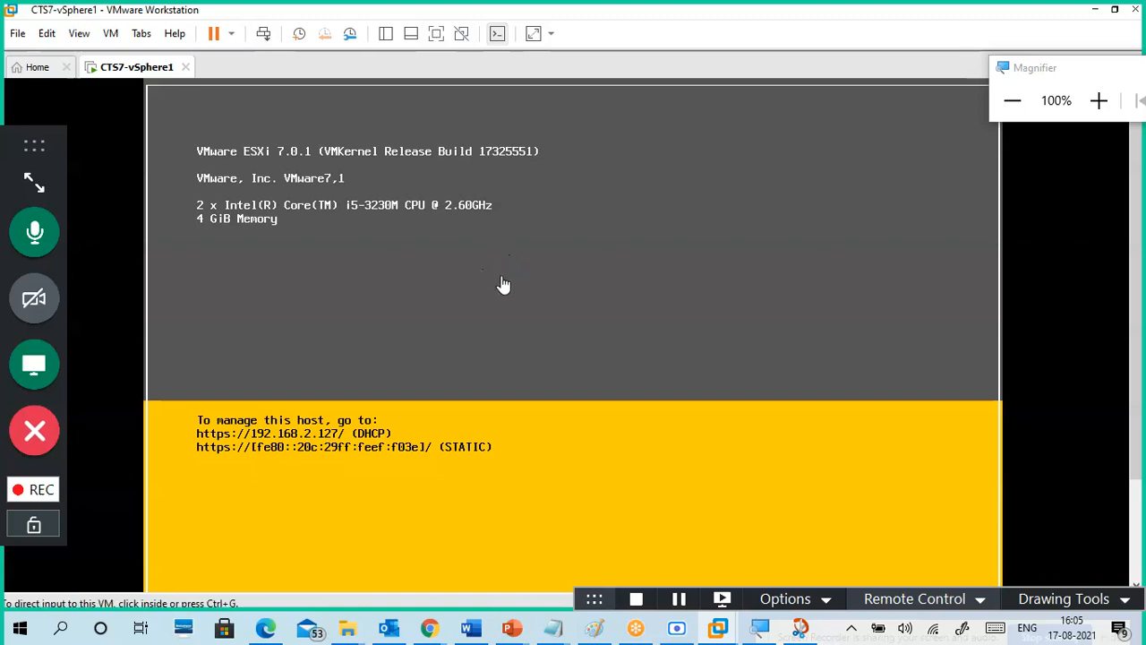
left_click(1092, 14)
Step: Minimize File Explorer and move the Notepad notes window further left
left_click(765, 267)
left_click_drag(469, 287, 464, 261)
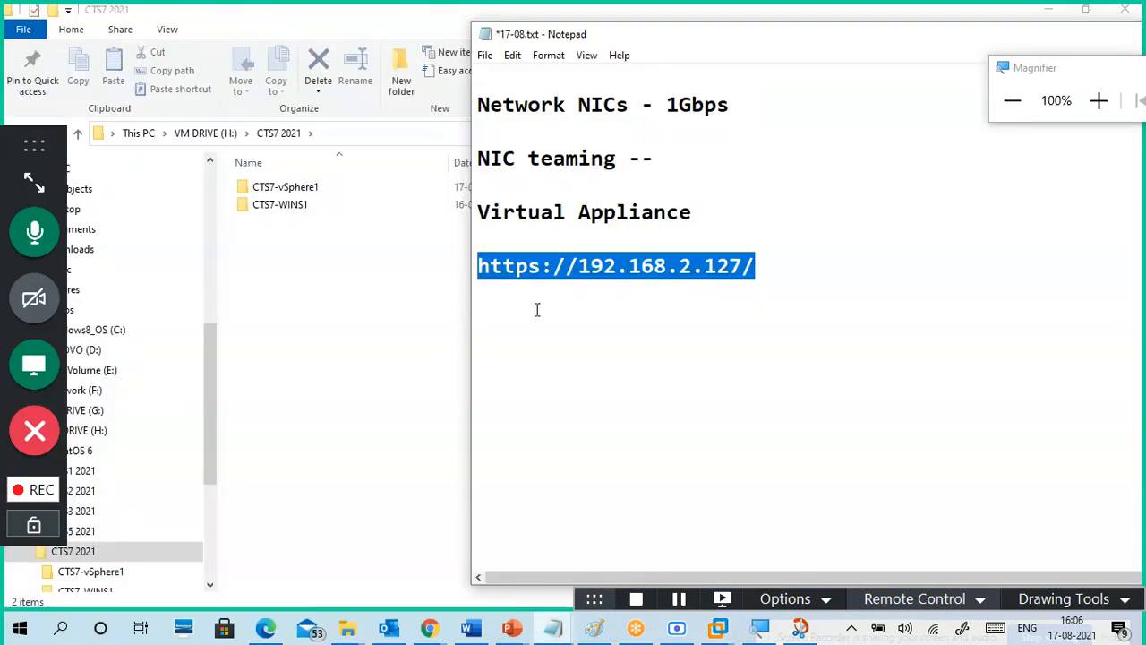
left_click(1049, 10)
left_click_drag(890, 41, 609, 38)
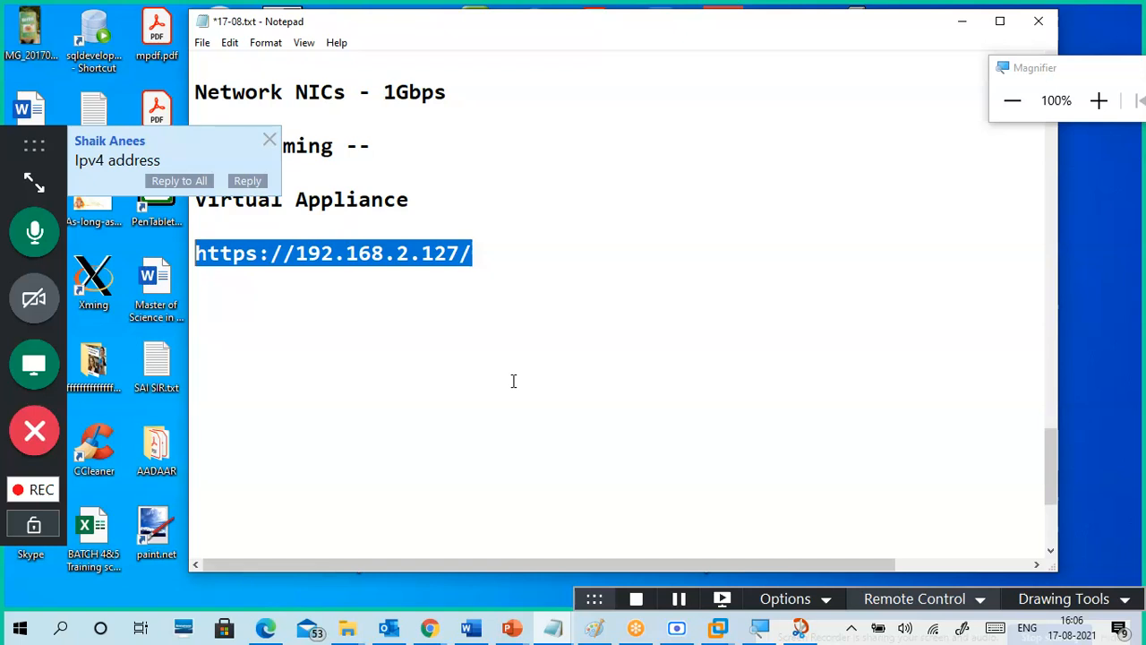
left_click(514, 380)
left_click_drag(460, 254, 296, 254)
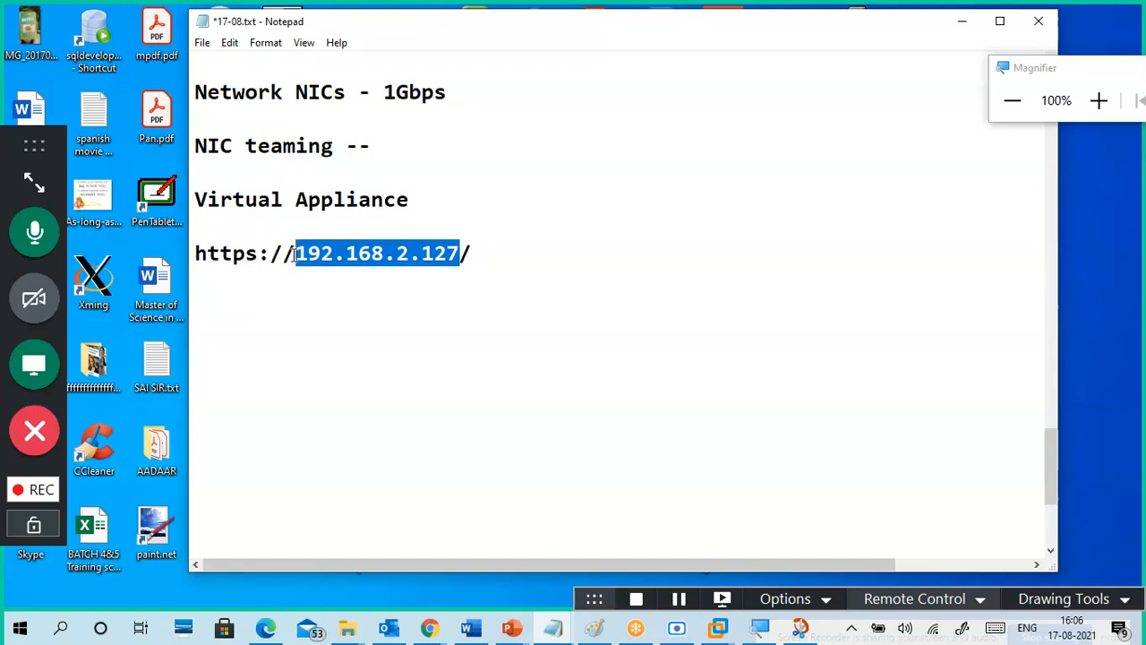
left_click(553, 234)
left_click_drag(469, 254, 190, 257)
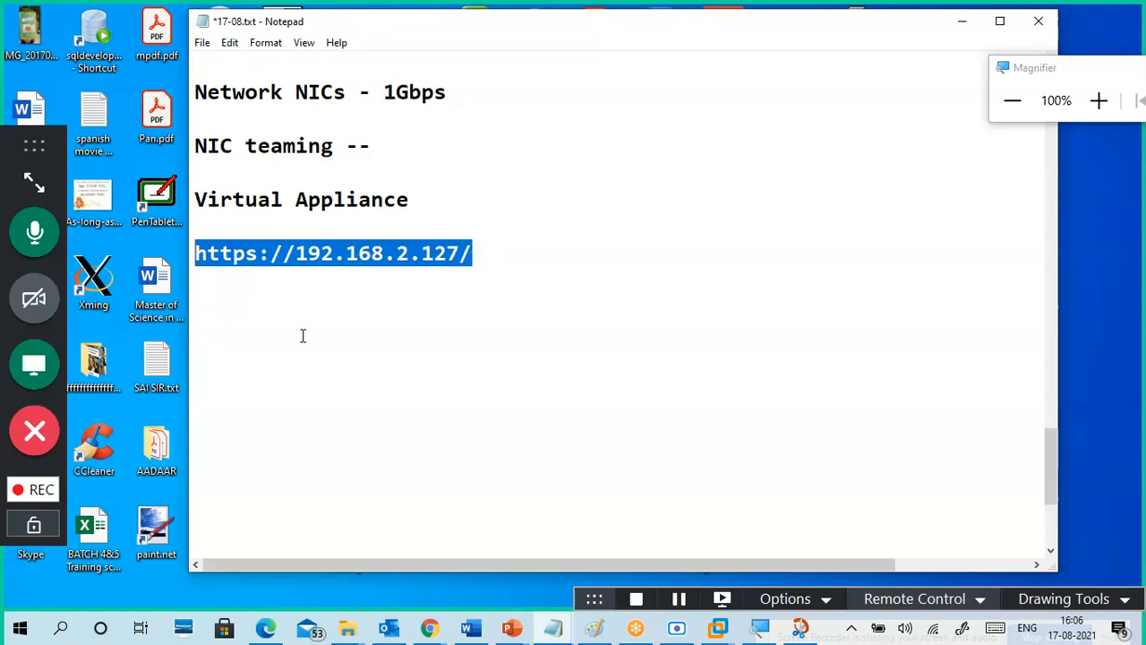
right_click(302, 250)
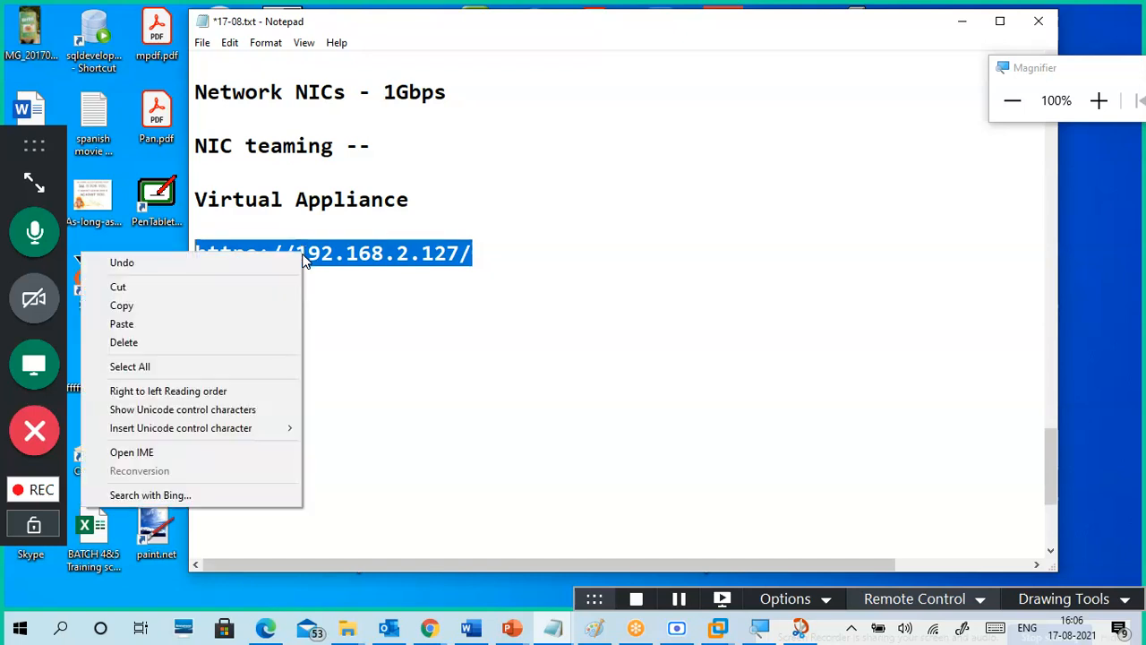
left_click(277, 309)
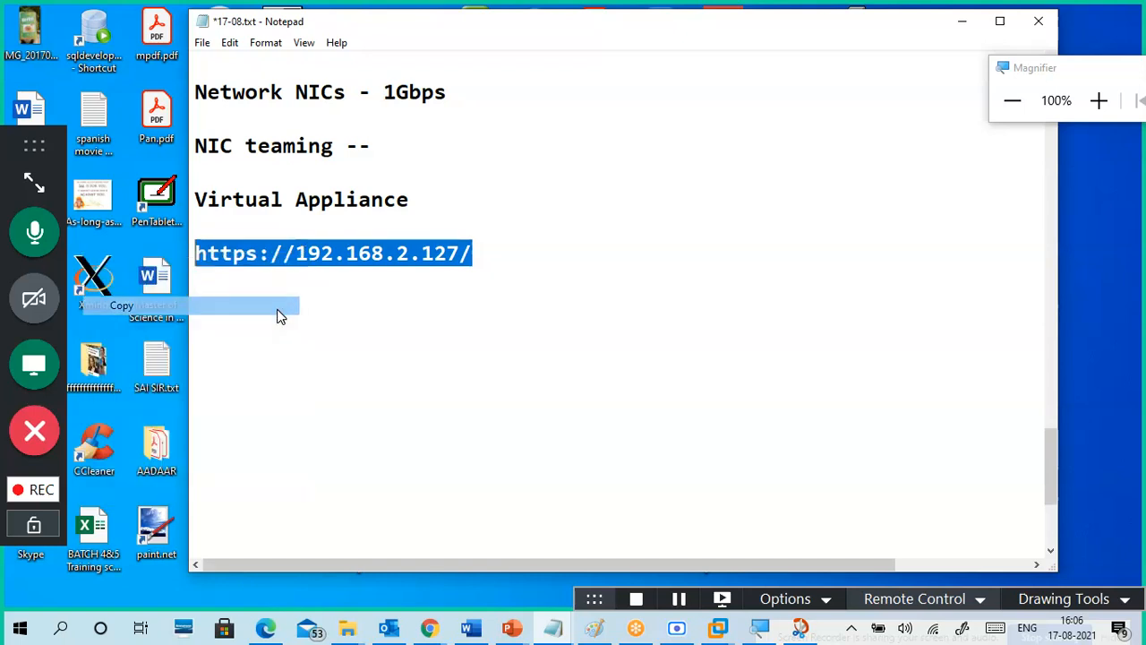
left_click(365, 337)
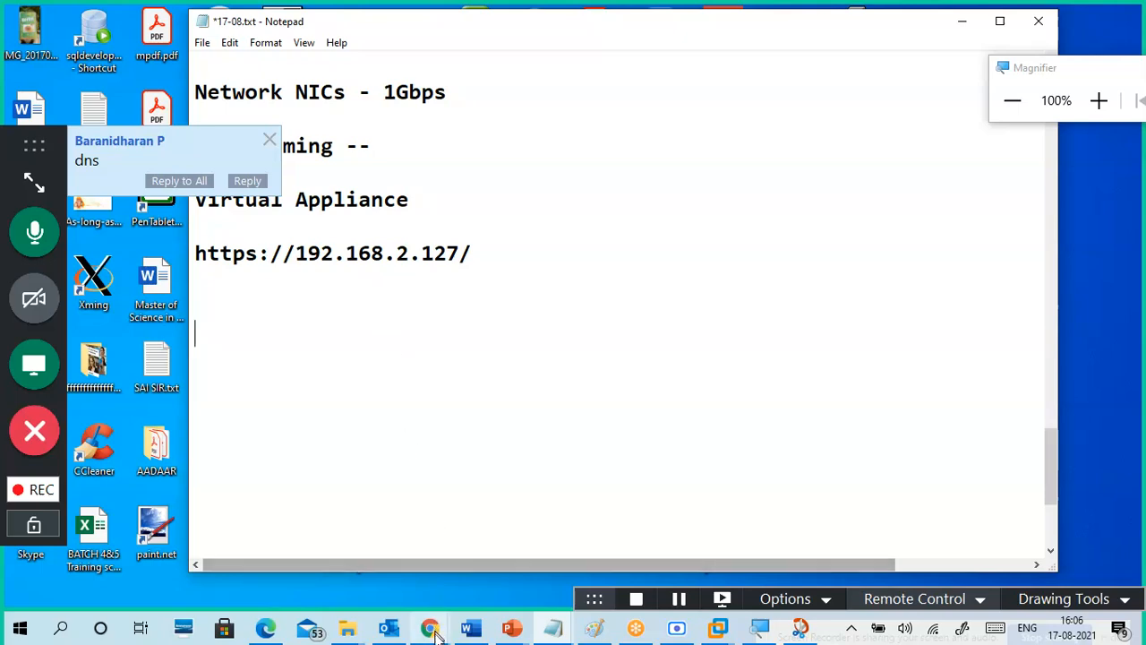
mouse_move(430, 629)
left_click(359, 578)
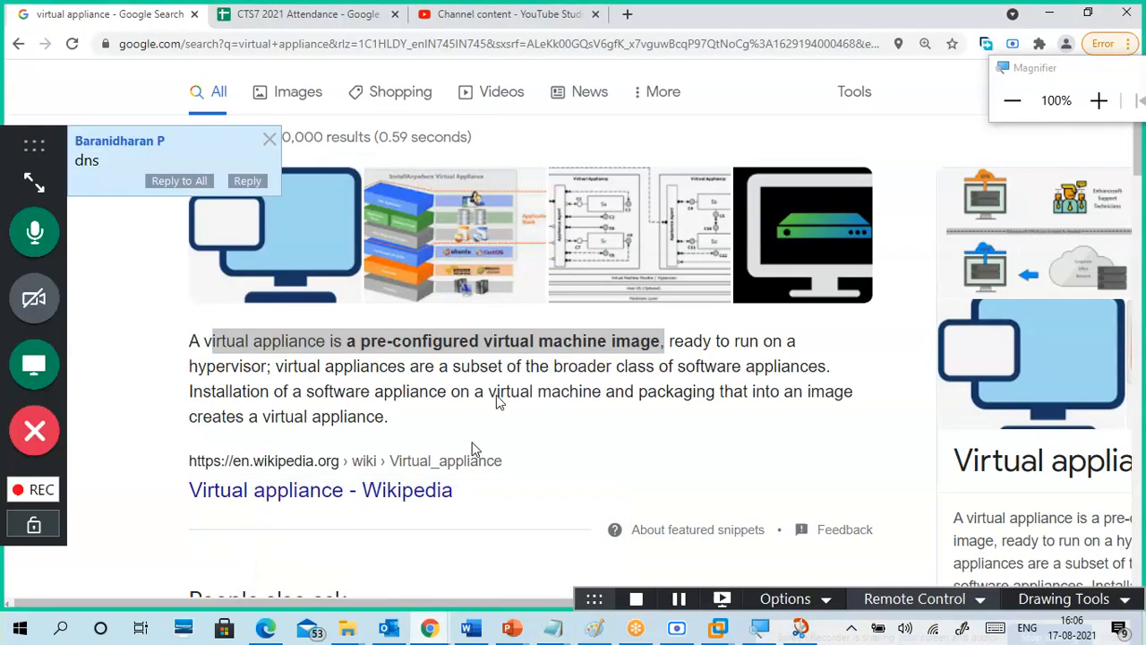
left_click(627, 13)
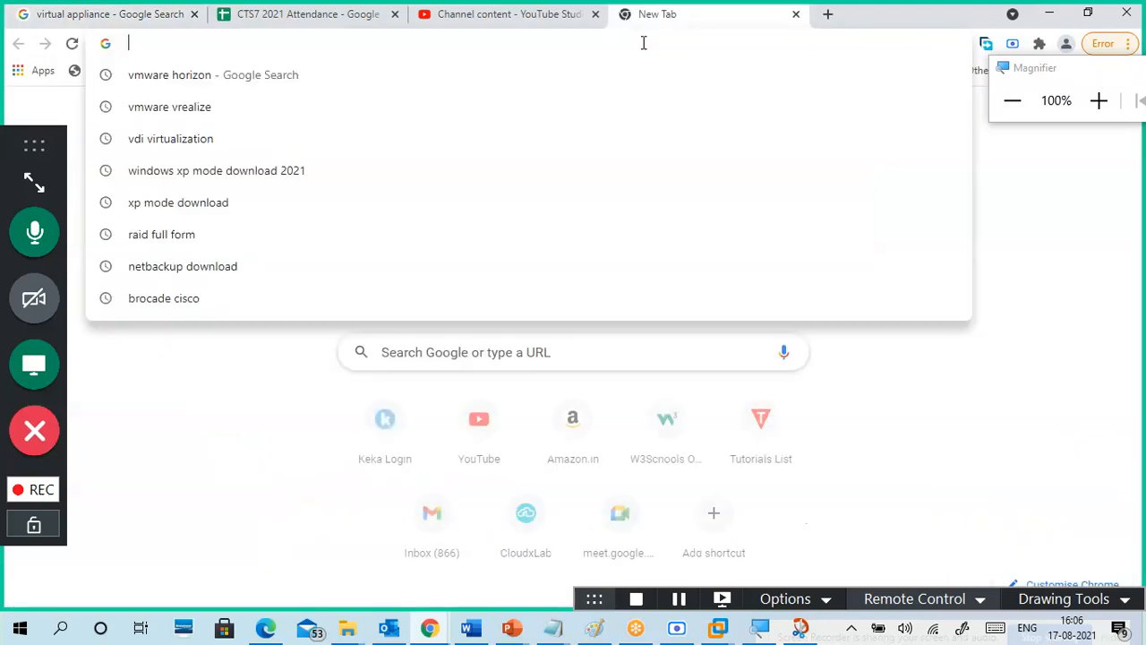
key("ctrl+v")
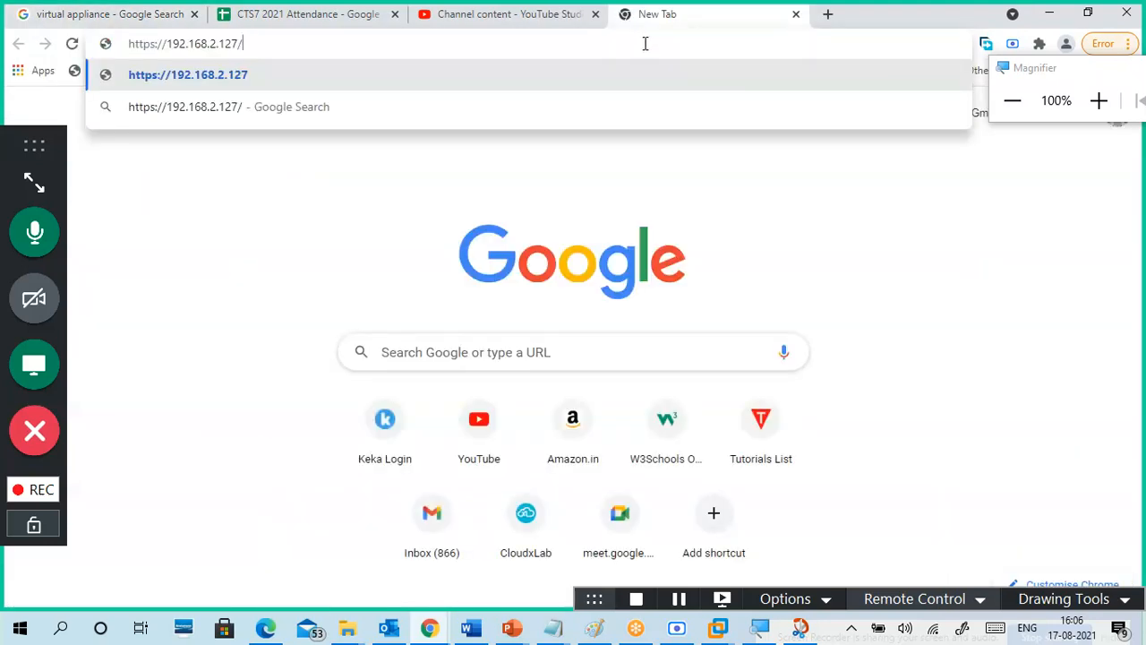
key("Return")
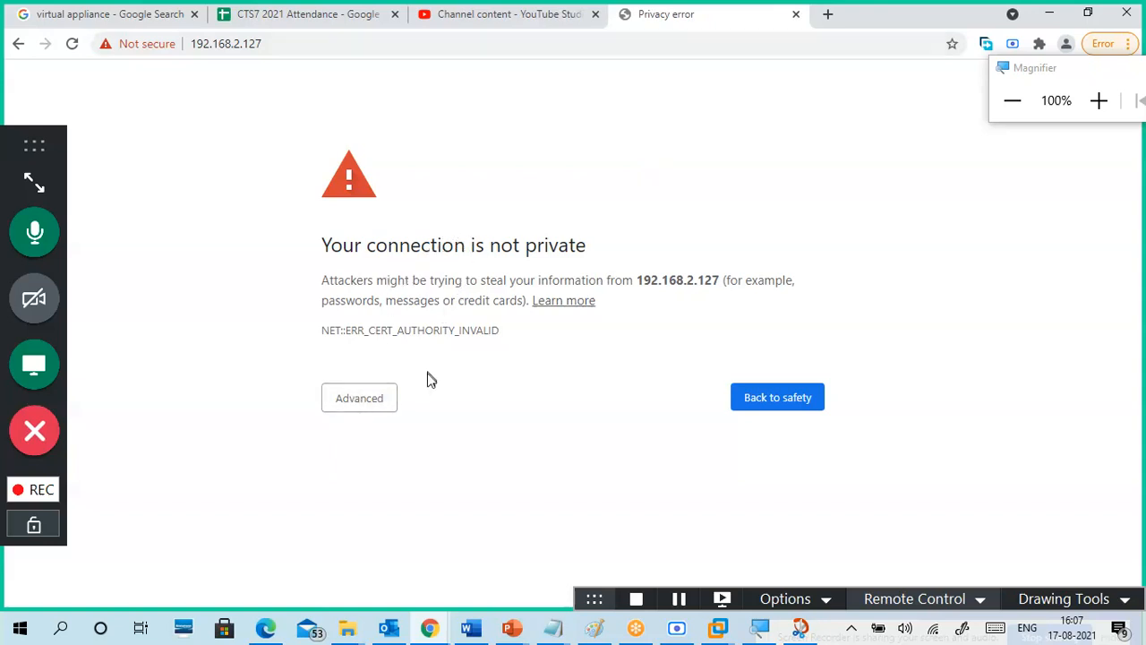
left_click(363, 408)
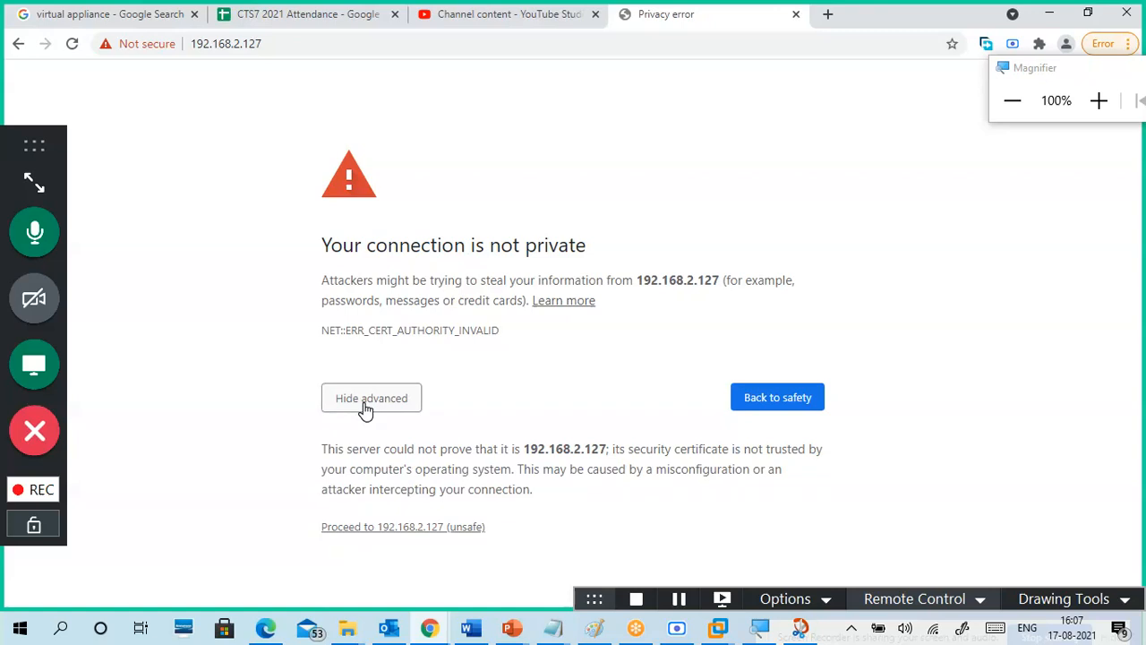
left_click(400, 534)
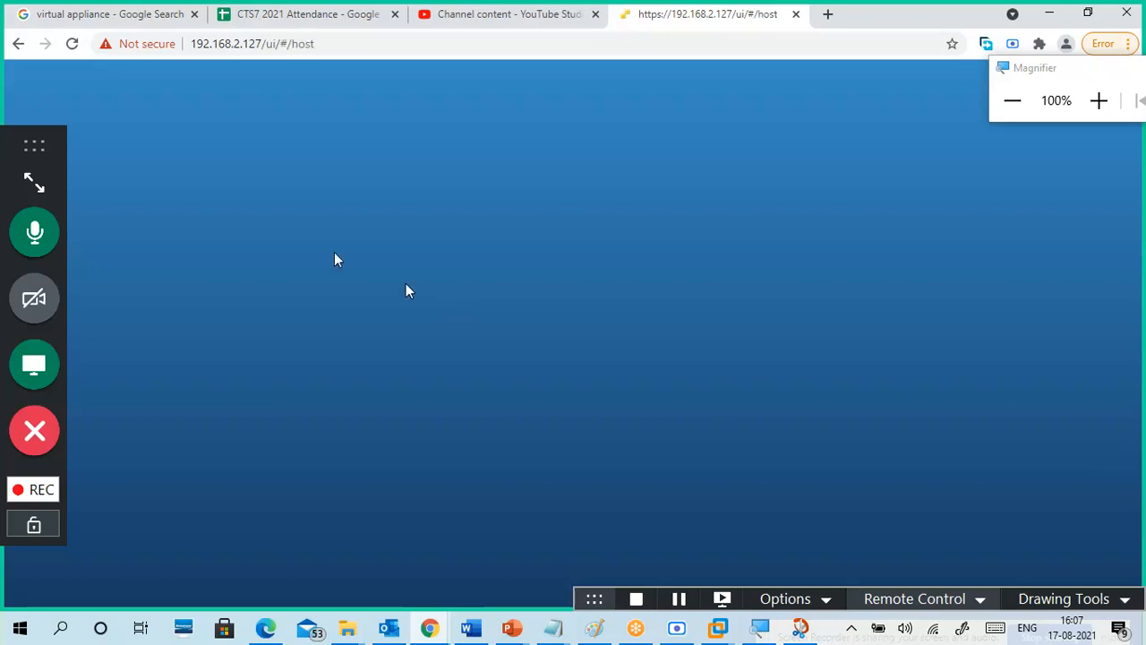
Step: Log in to the ESXi Host Client as root with the host's password
left_click_drag(8, 171, 1075, 179)
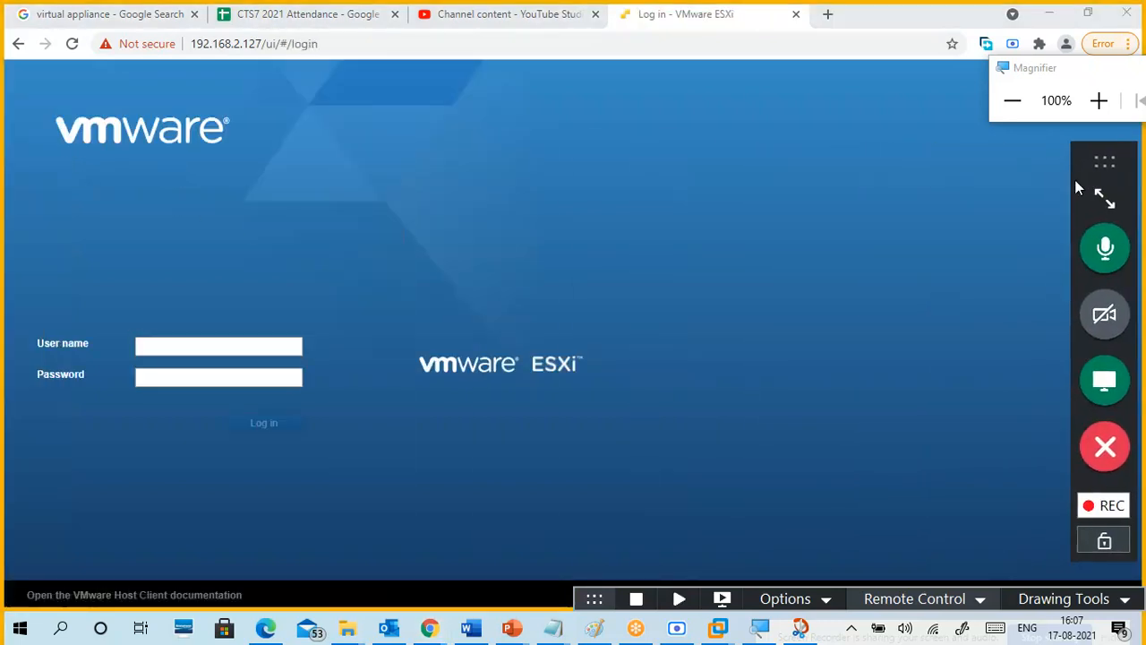
left_click(189, 345)
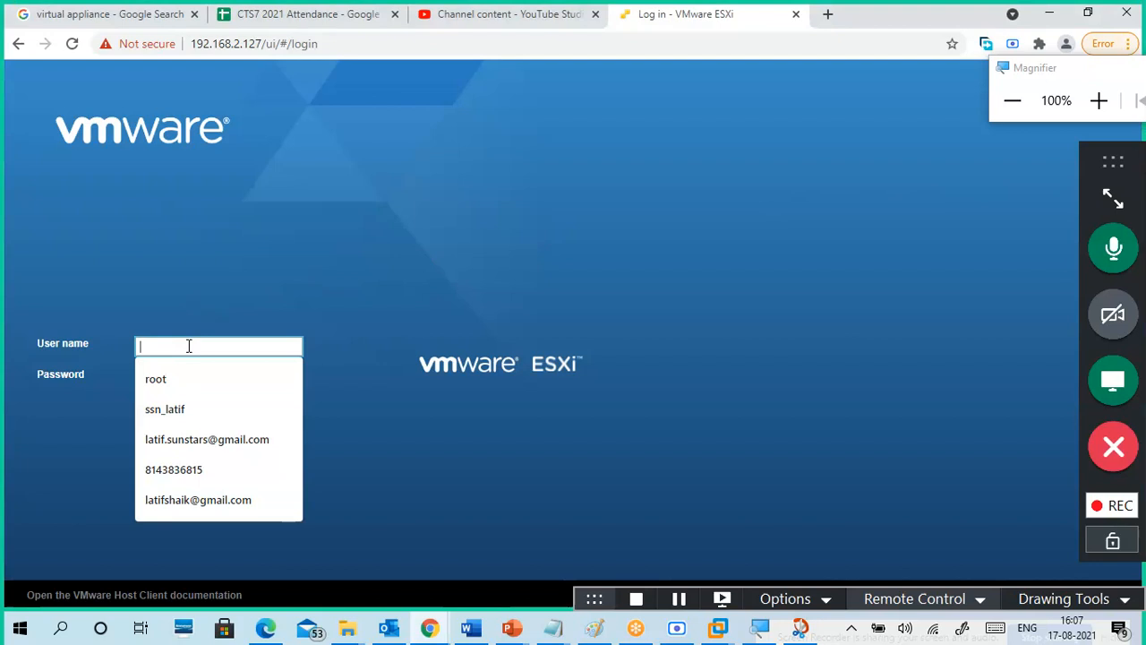
type("root")
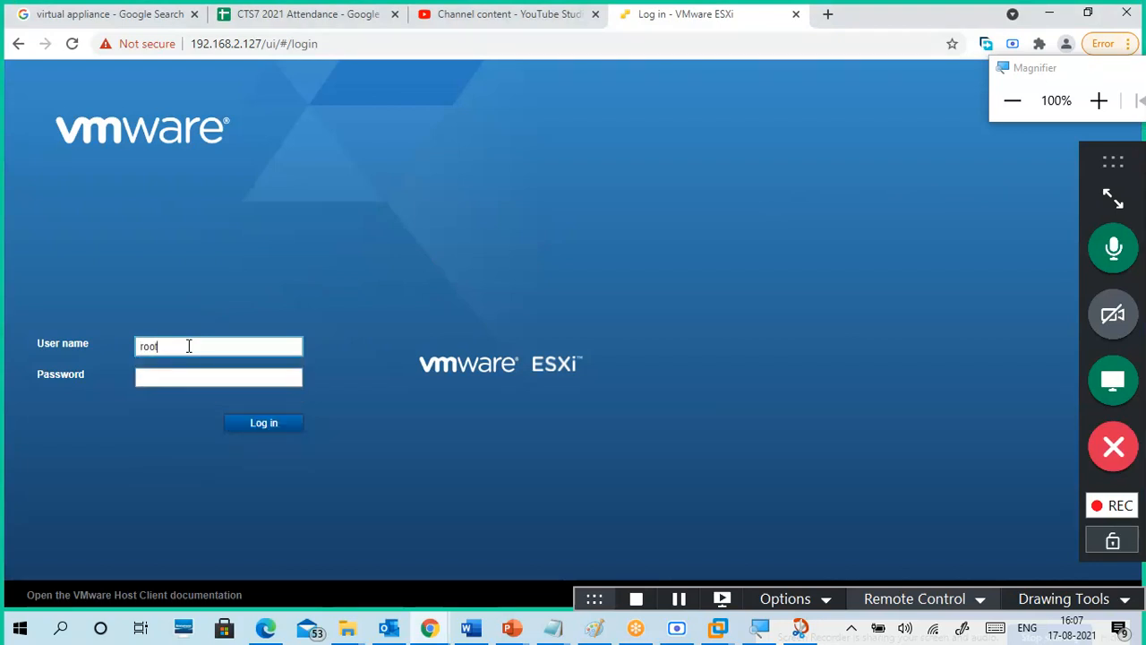
key("Tab")
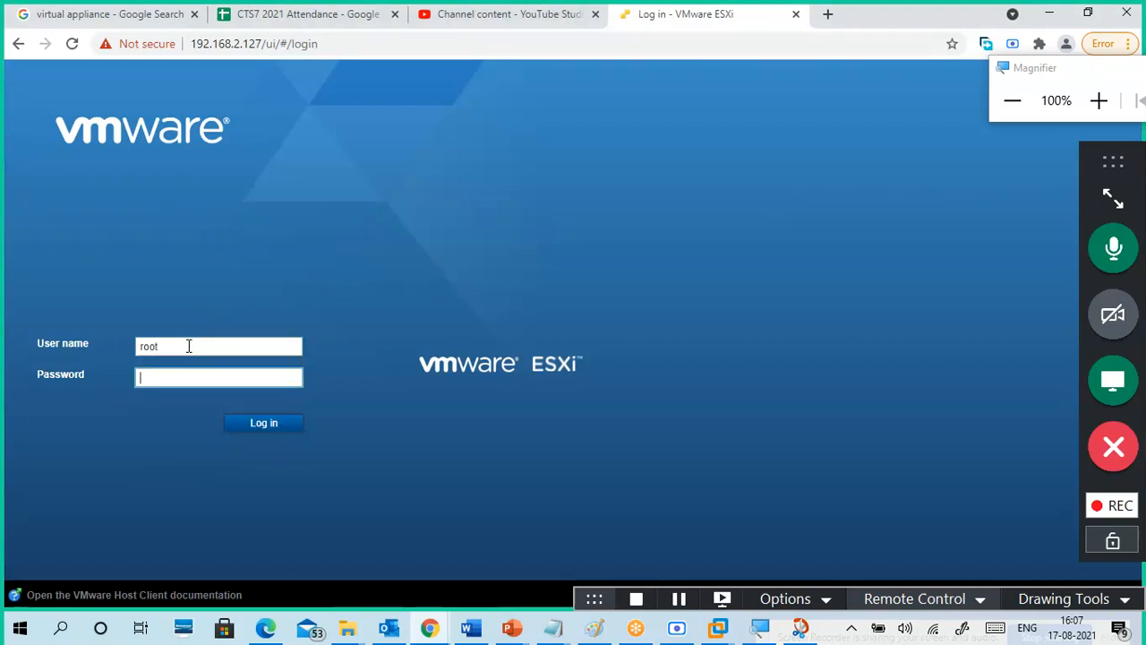
type("*****")
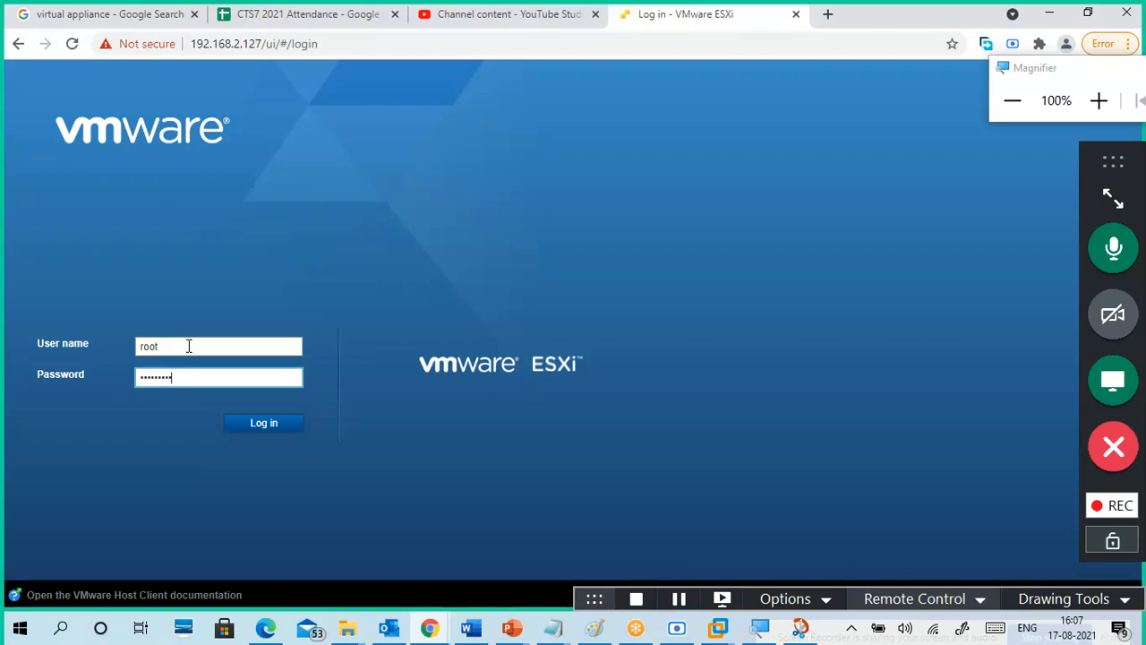
key("Return")
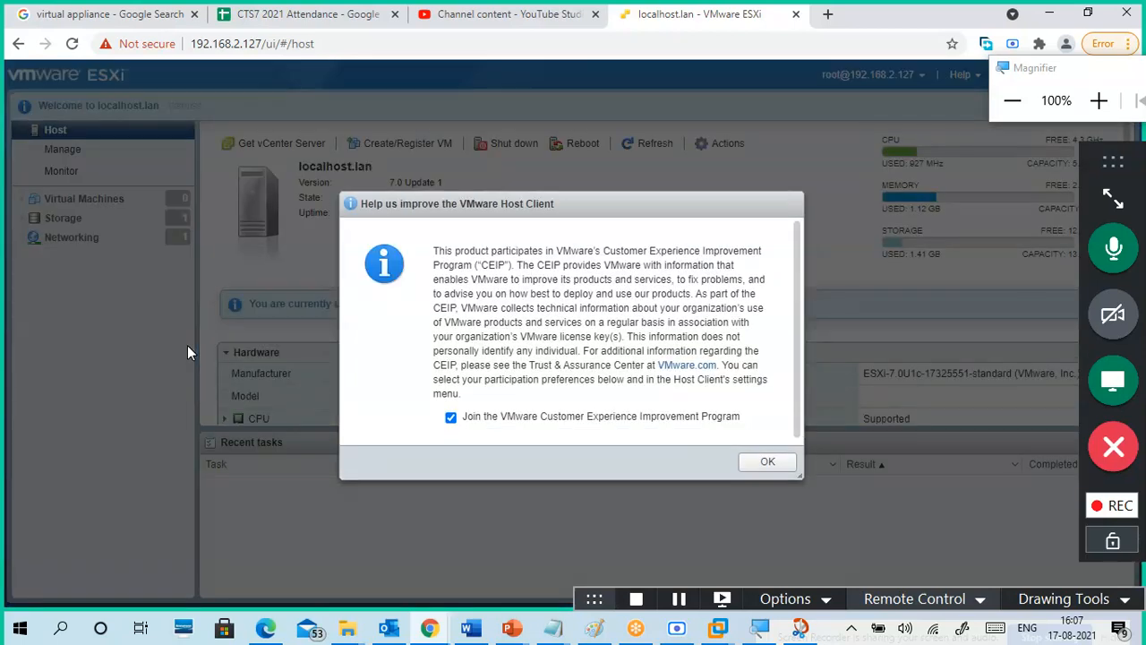
Step: Opt out of the Customer Experience Improvement Program and close its prompt with OK
left_click(451, 419)
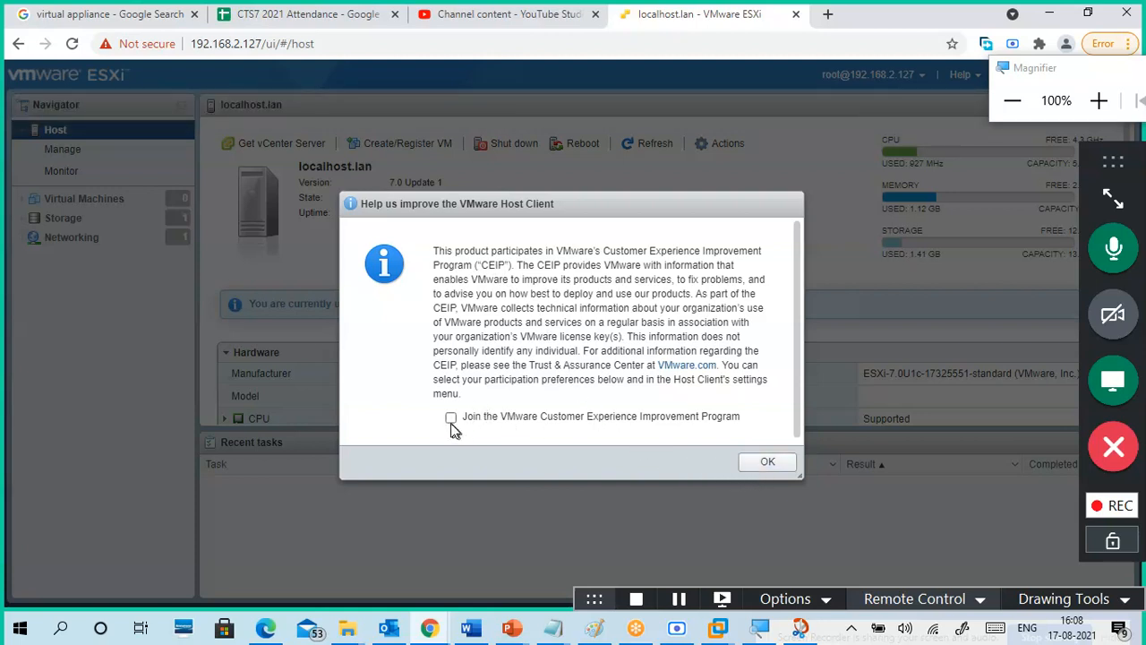
left_click(761, 465)
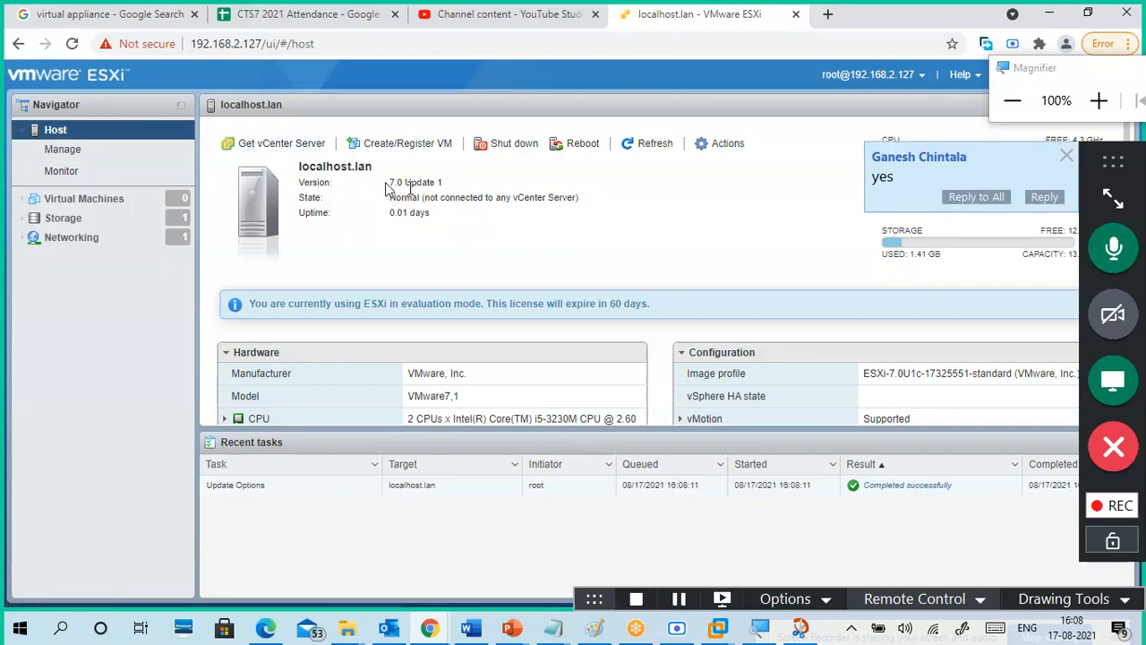
Step: Dismiss the chat notification and rearrange the windows on screen
left_click(1068, 156)
left_click_drag(1100, 175, 858, 16)
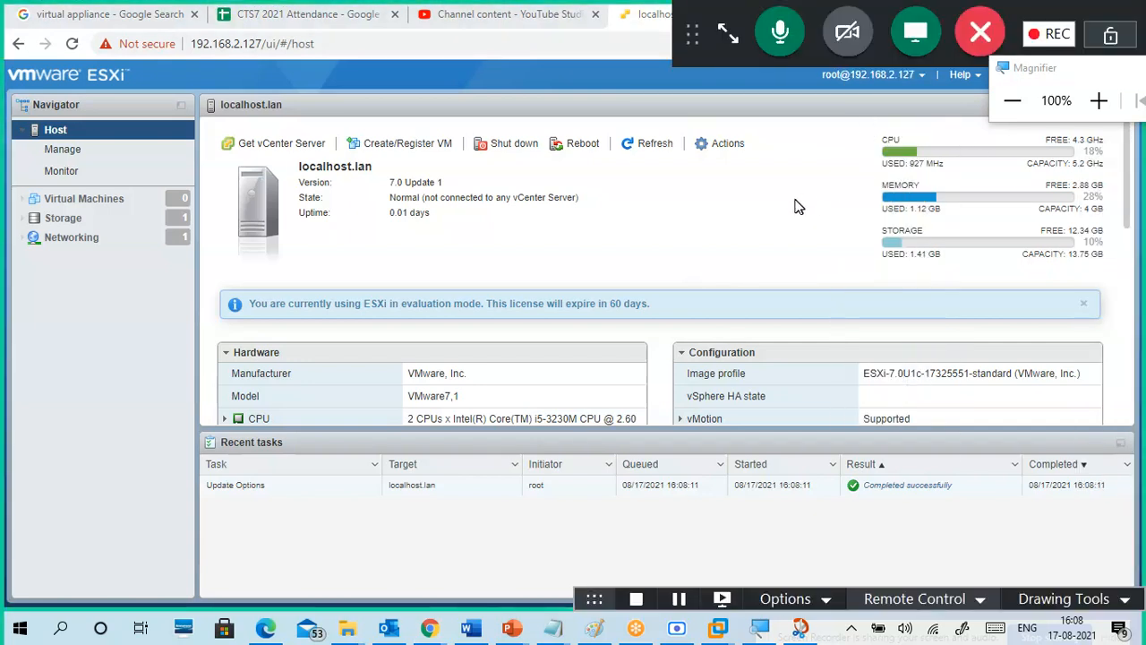
left_click_drag(721, 16, 22, 27)
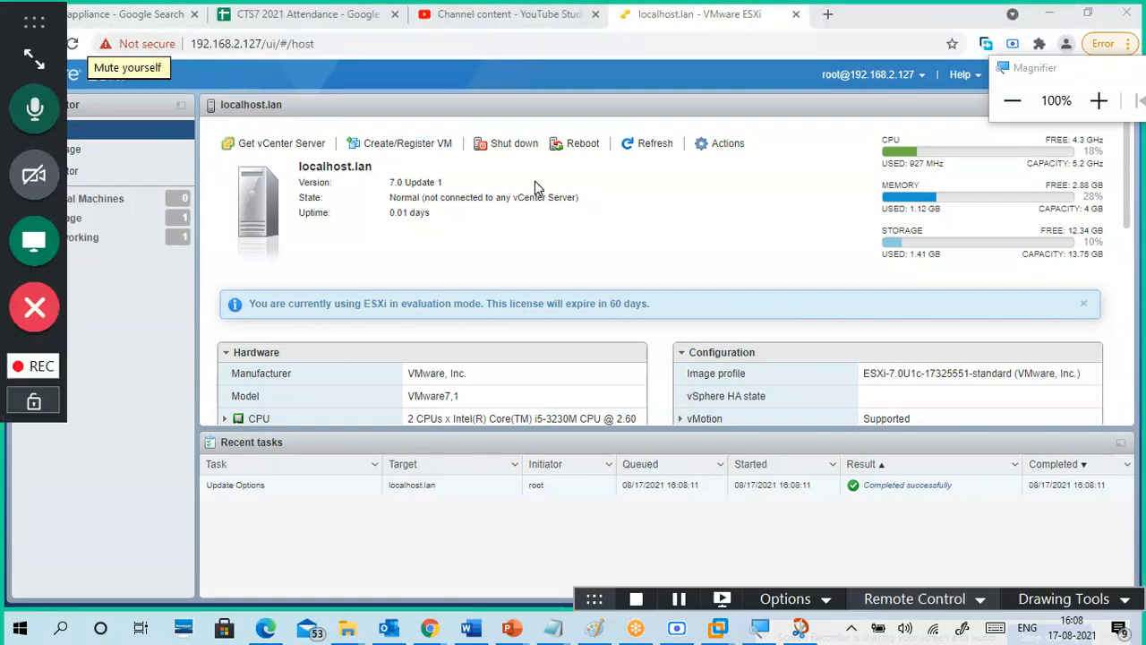
left_click_drag(34, 20, 1133, 302)
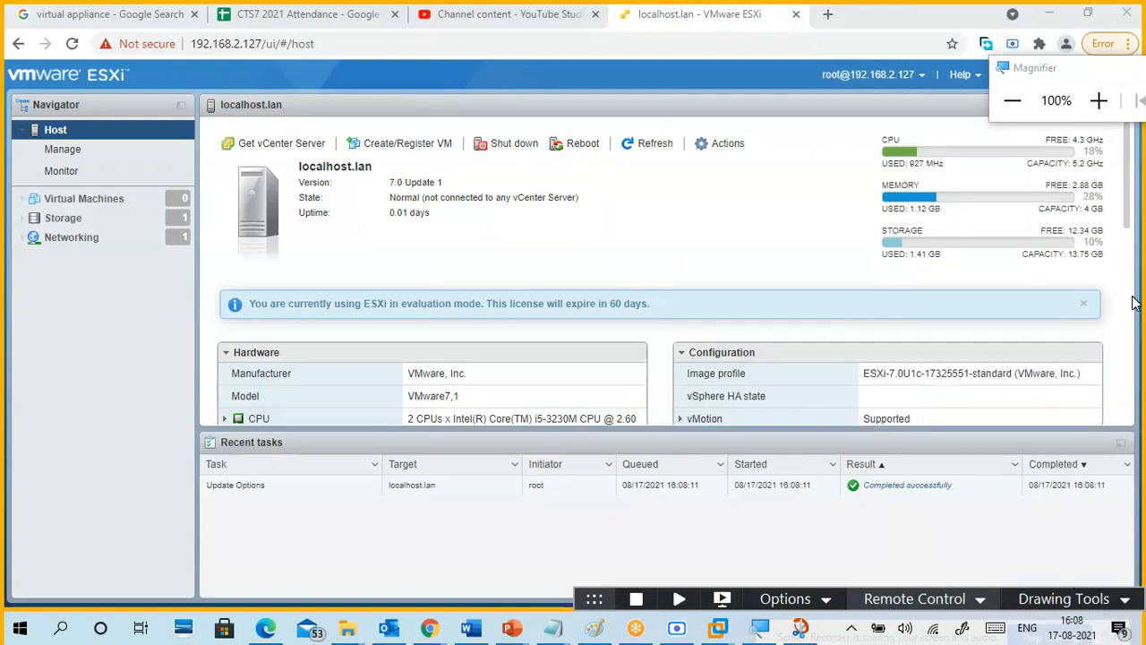
mouse_move(1133, 303)
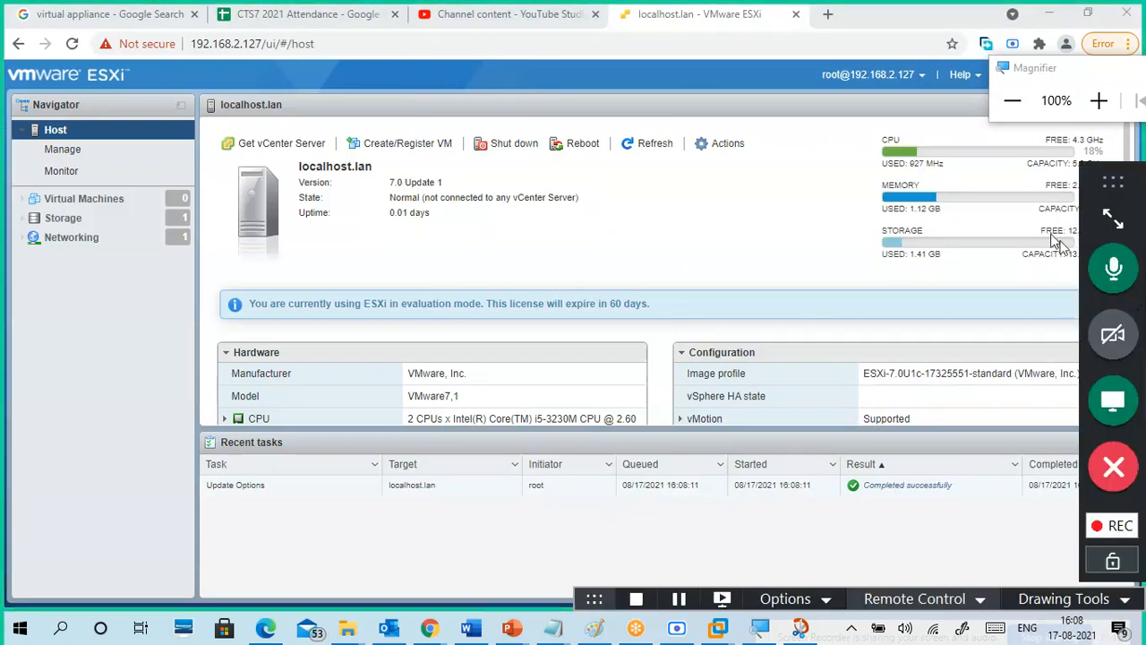
left_click_drag(1087, 233, 795, 9)
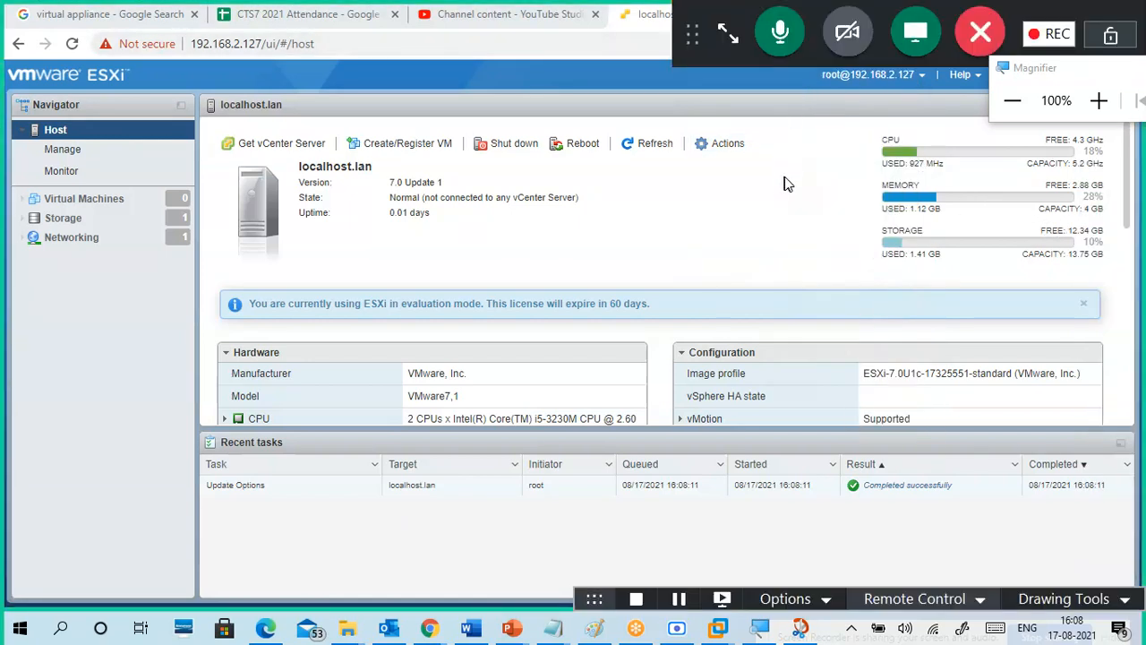
left_click_drag(1002, 72, 300, 16)
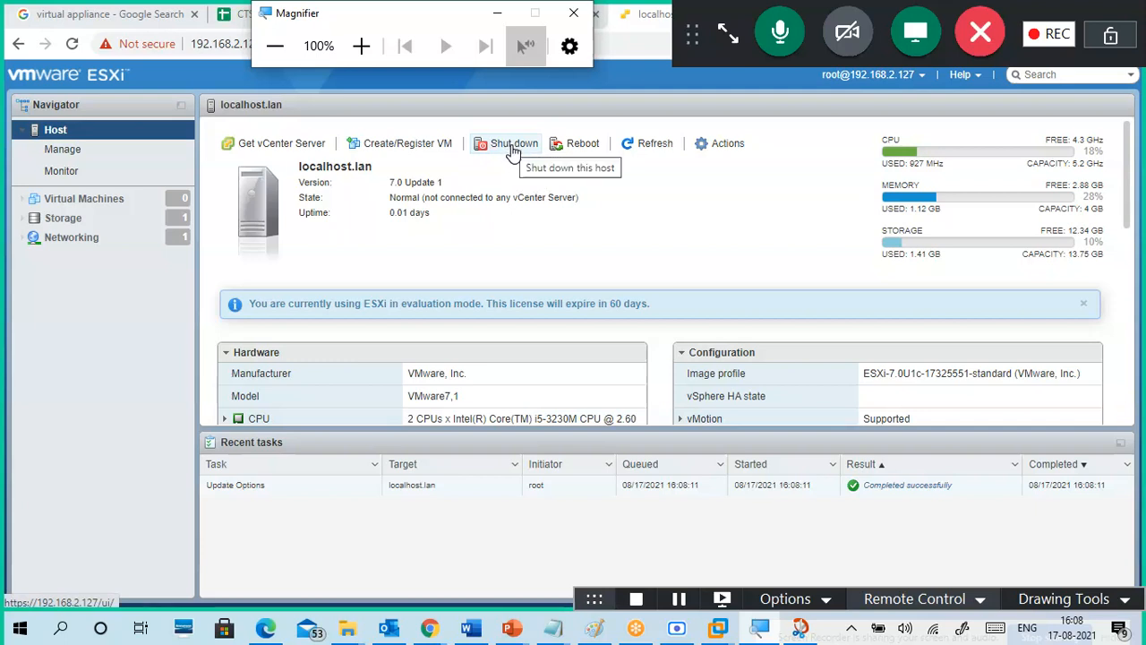
Step: Switch to the Workstation ESXi console, then back to the Host Client browser window
mouse_move(758, 630)
left_click(773, 529)
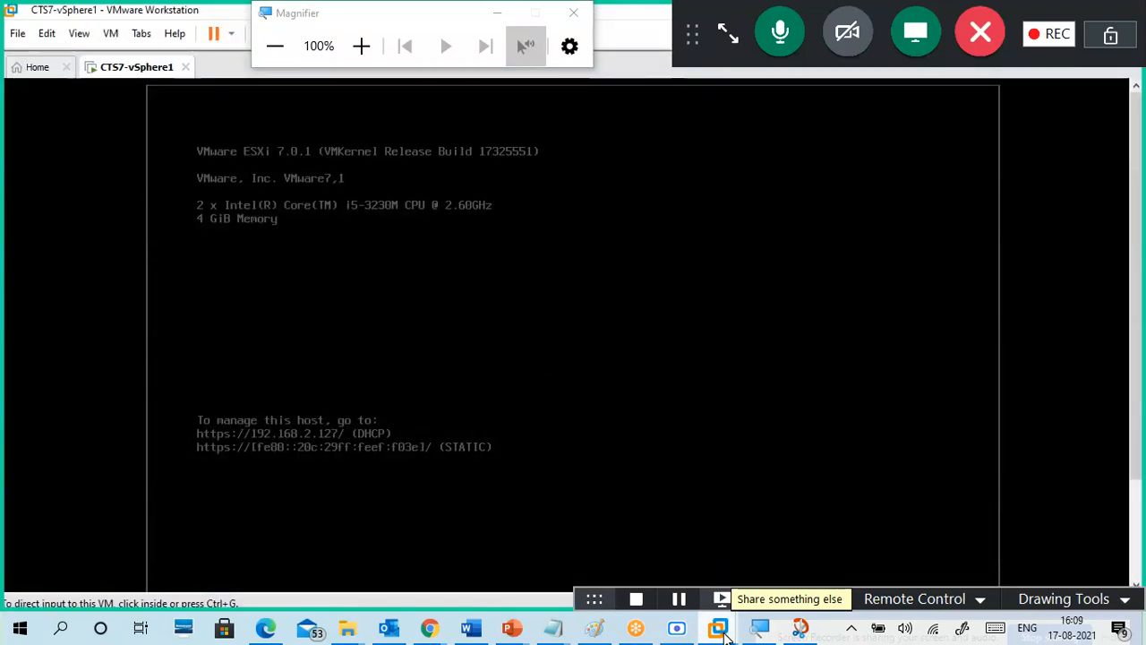
mouse_move(429, 634)
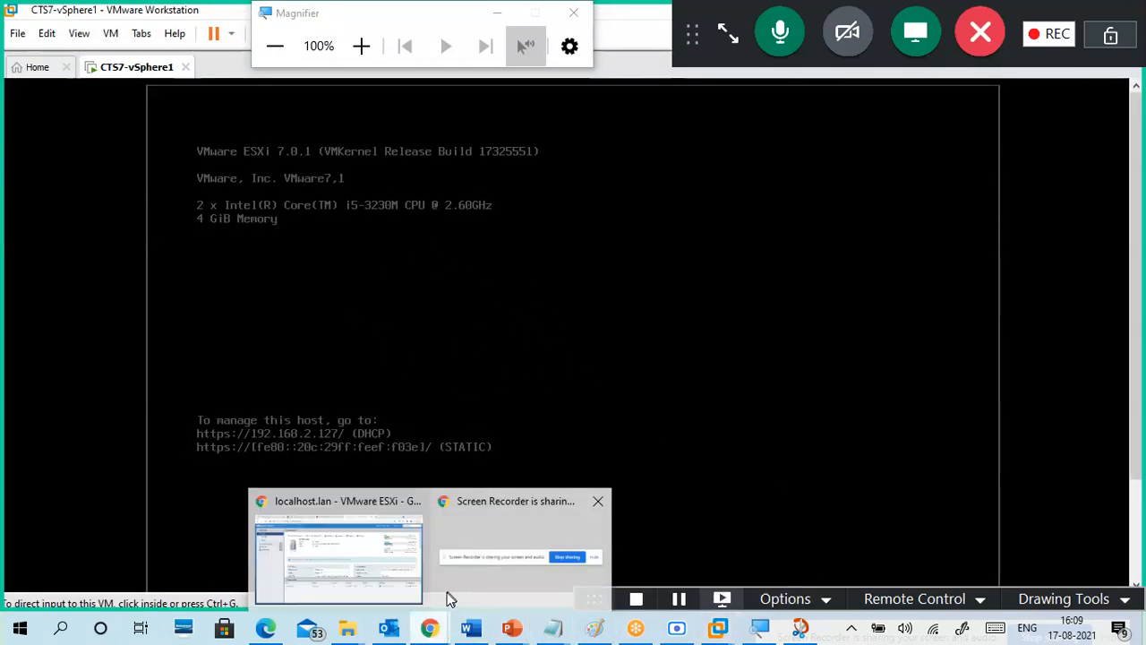
left_click(379, 572)
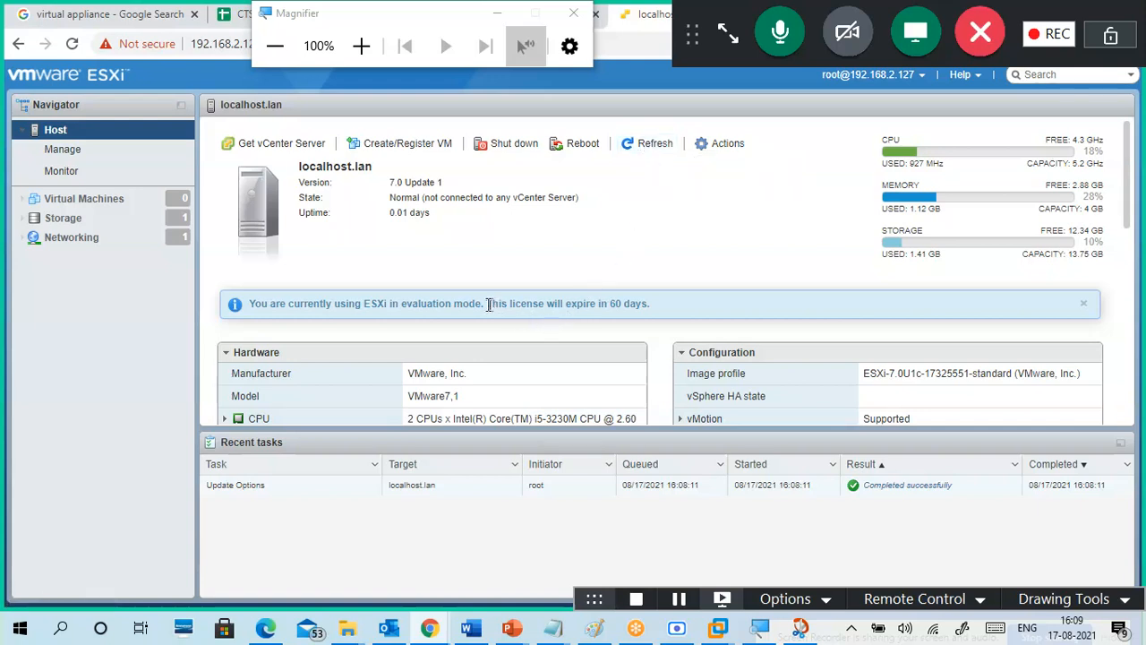
left_click_drag(498, 305, 650, 312)
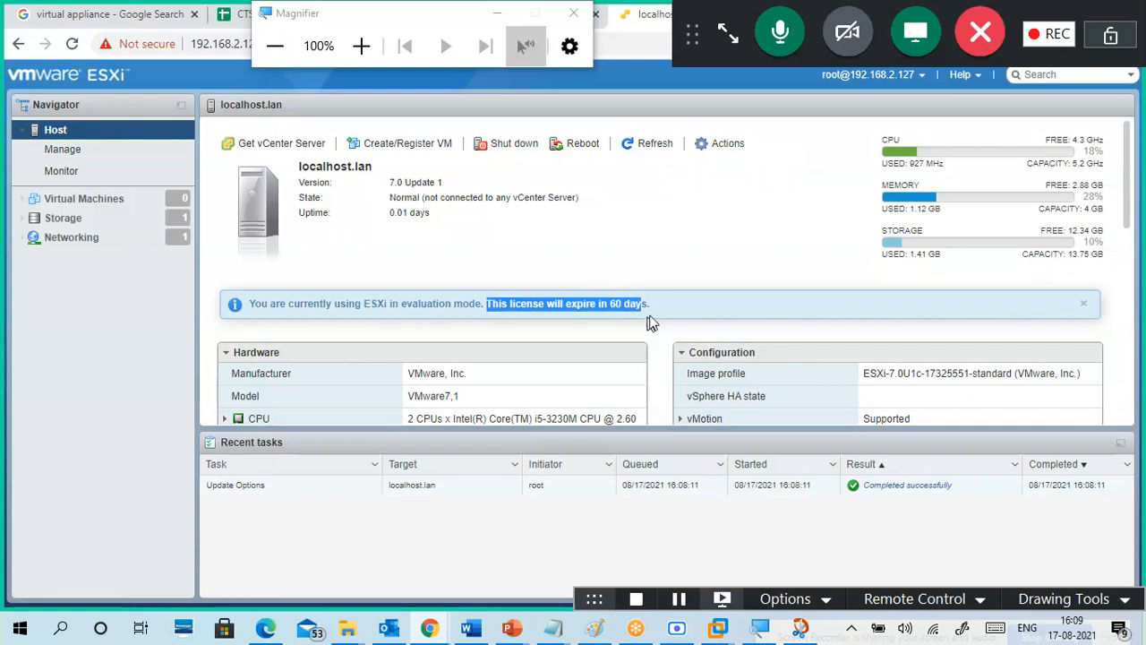
left_click(731, 199)
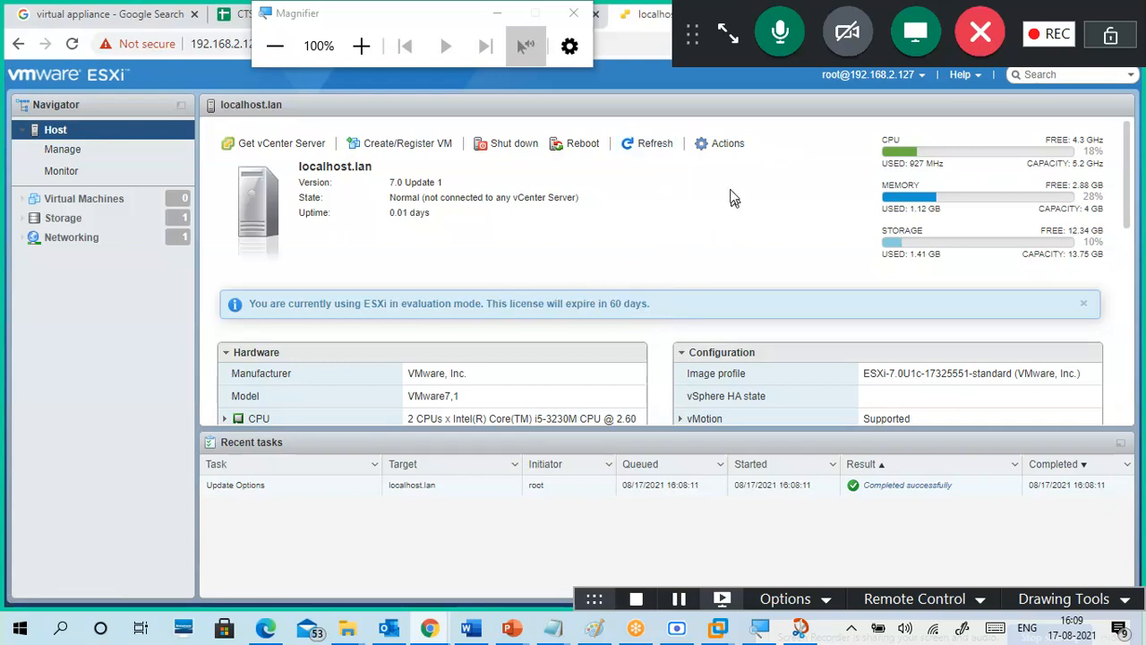
left_click(721, 145)
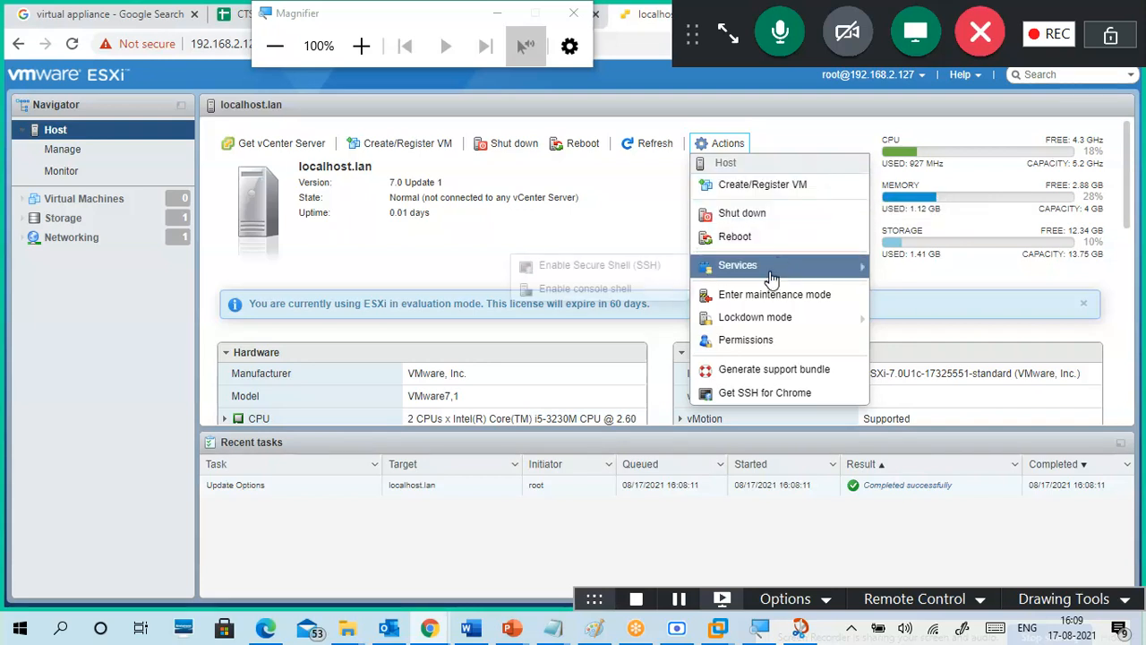
mouse_move(707, 266)
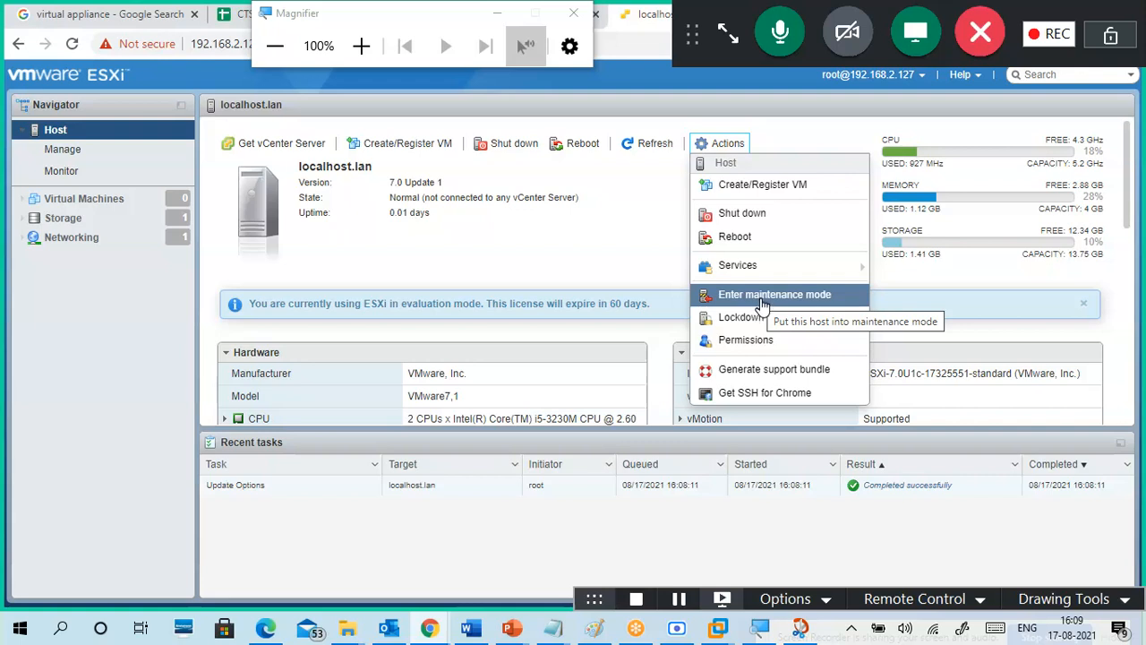
mouse_move(771, 324)
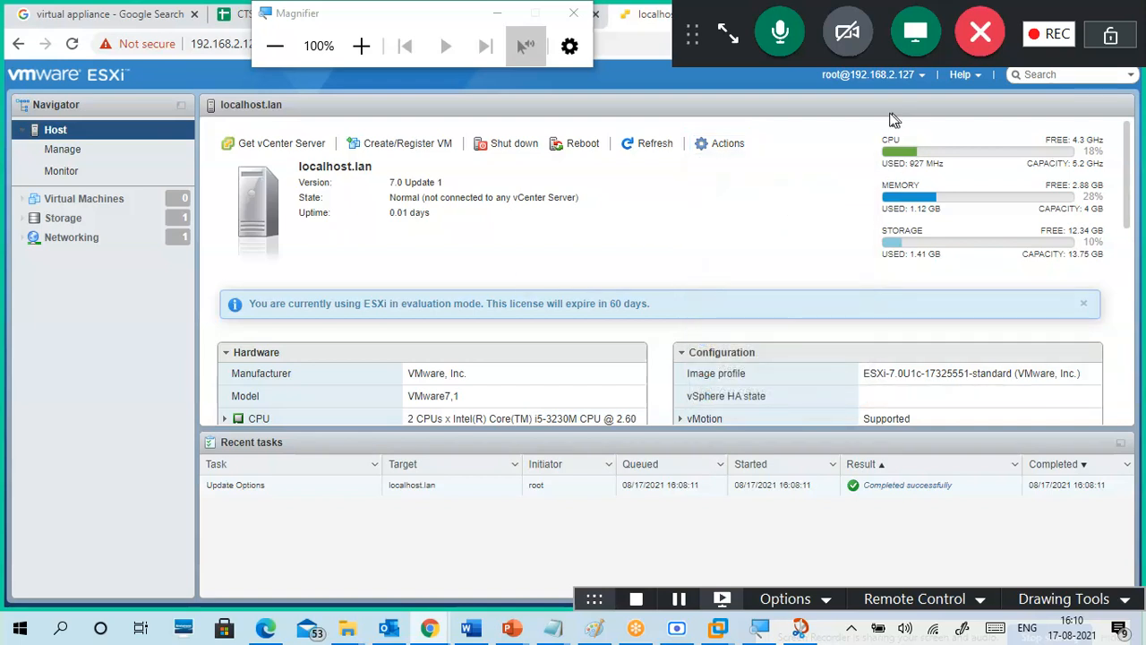
left_click(1052, 600)
left_click(1004, 451)
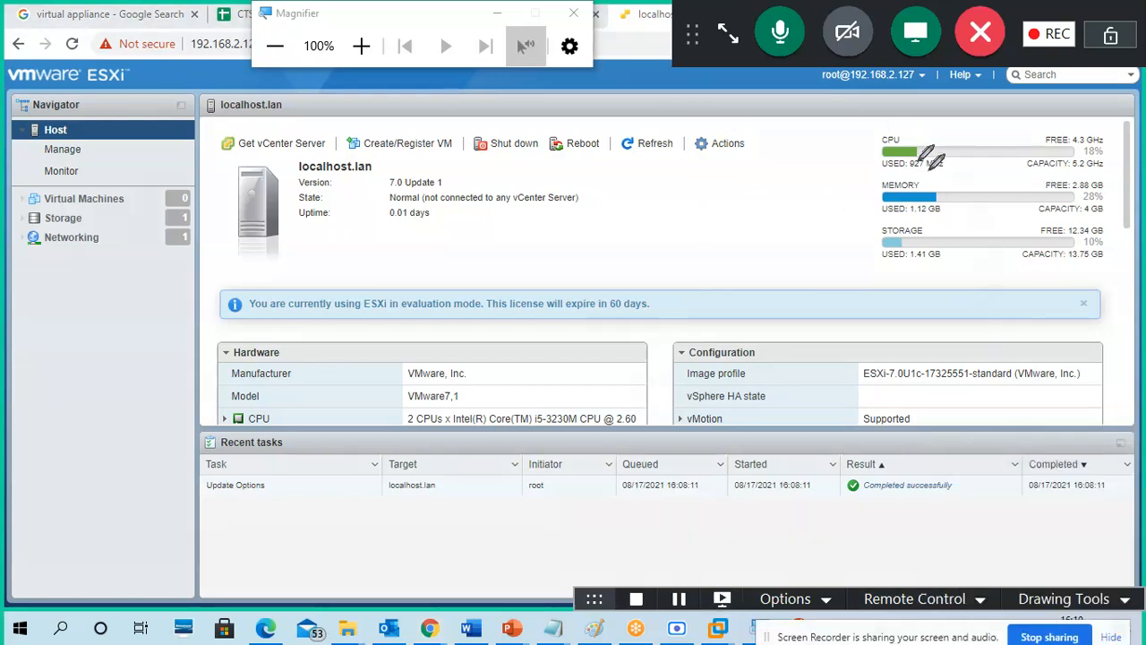
mouse_move(884, 127)
left_mouse_down()
mouse_move(851, 214)
mouse_move(948, 261)
mouse_move(1095, 253)
mouse_move(1119, 202)
mouse_move(1101, 118)
mouse_move(861, 136)
left_mouse_up()
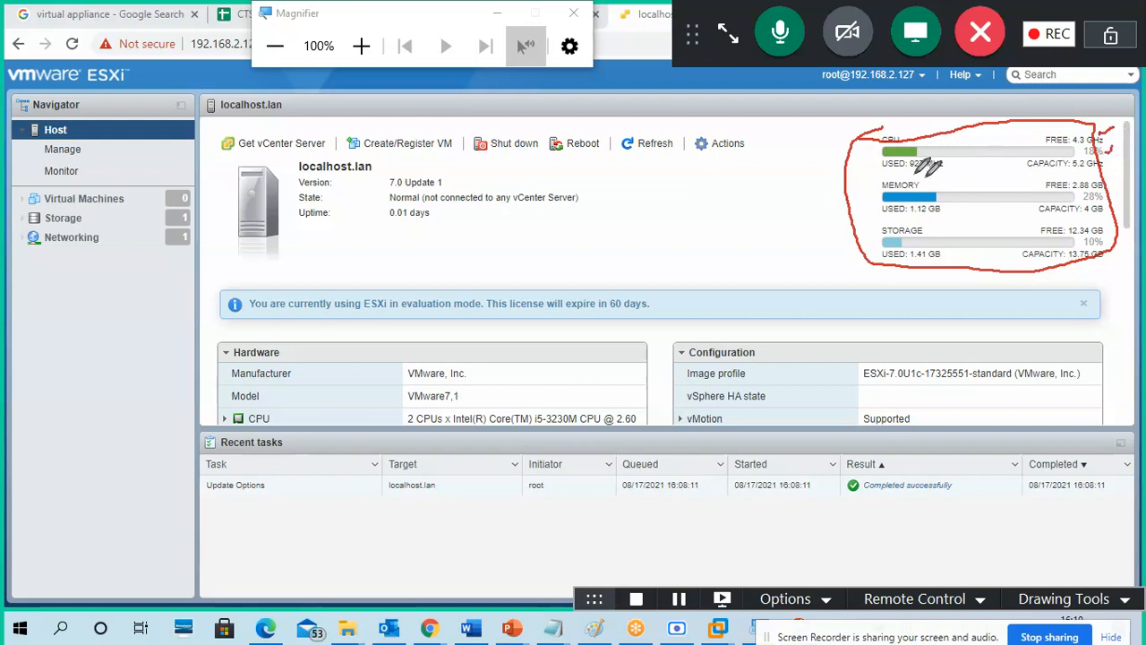
left_click_drag(903, 168, 941, 167)
left_click_drag(1066, 169, 1102, 167)
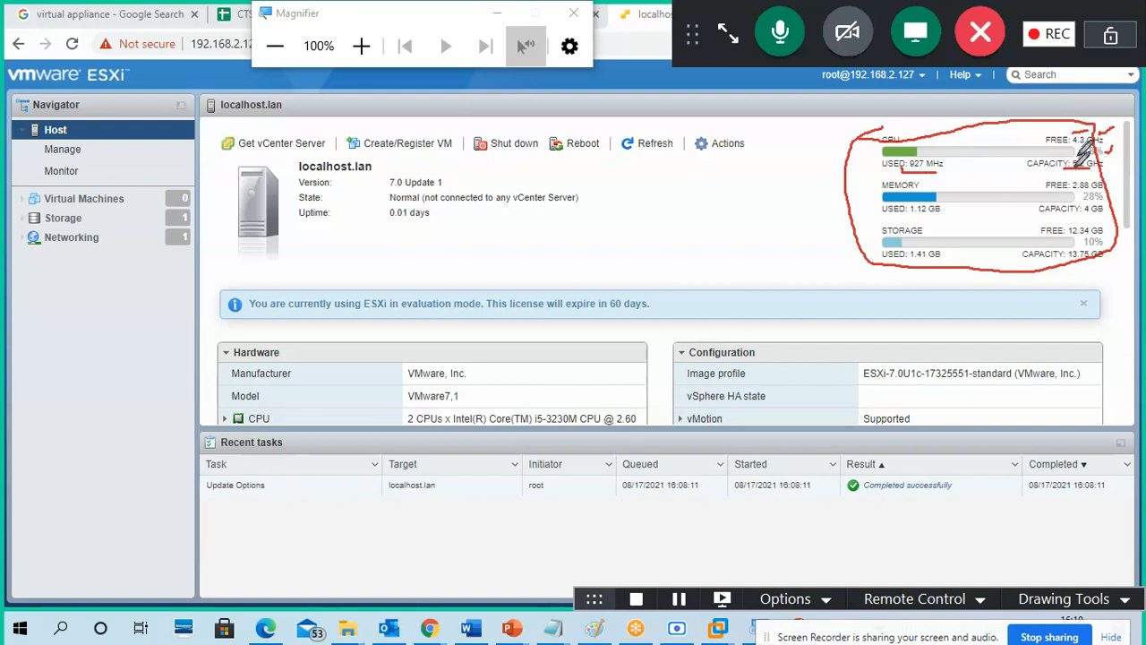
mouse_move(1096, 198)
left_mouse_down()
mouse_move(1082, 218)
mouse_move(1101, 203)
mouse_move(1097, 183)
mouse_move(1075, 192)
mouse_move(1079, 177)
left_mouse_up()
left_click_drag(904, 225, 951, 225)
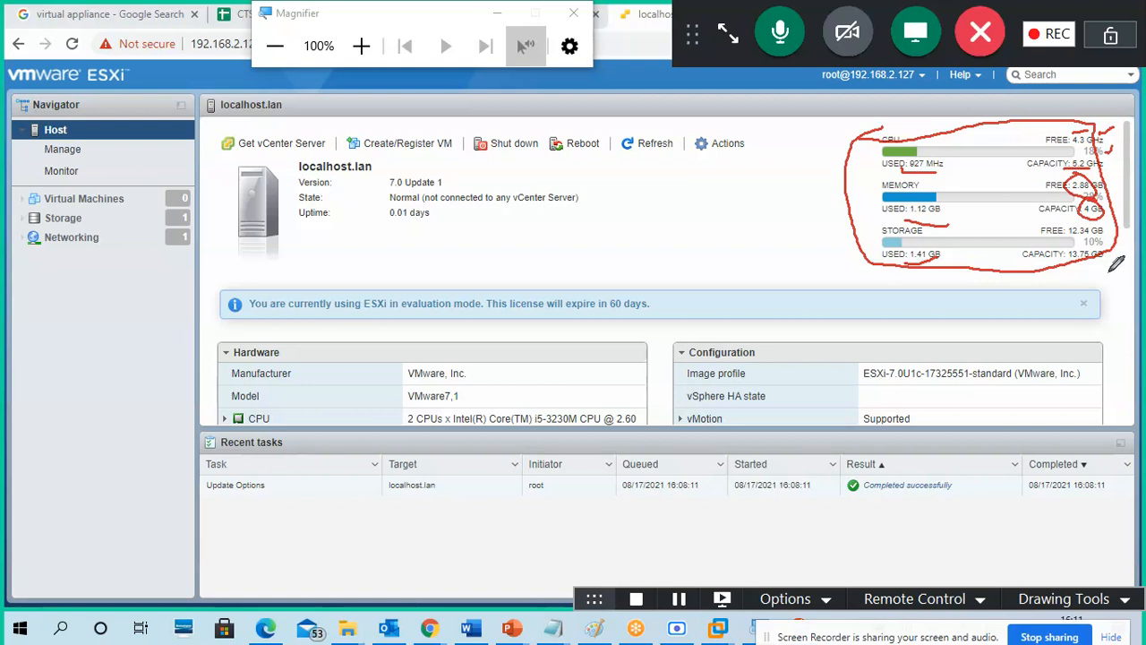
mouse_move(694, 206)
left_mouse_down()
mouse_move(704, 234)
mouse_move(708, 210)
mouse_move(722, 209)
mouse_move(719, 232)
left_mouse_up()
left_click(730, 211)
mouse_move(734, 193)
left_mouse_down()
mouse_move(763, 192)
mouse_move(709, 236)
mouse_move(758, 225)
left_mouse_up()
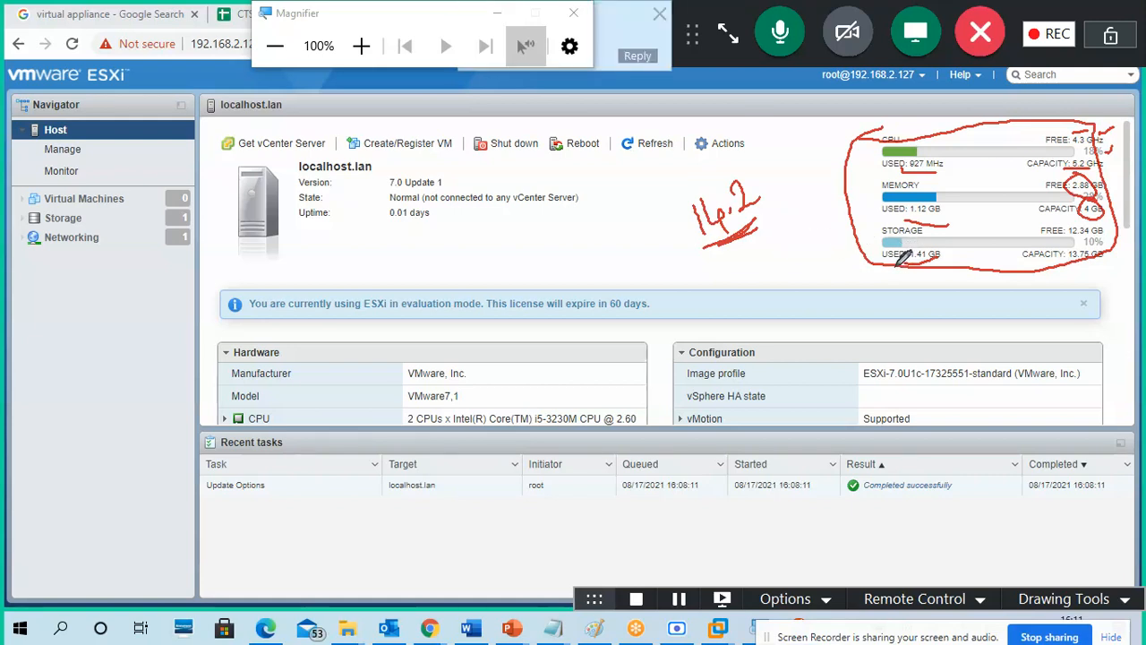
left_click_drag(341, 18, 161, 20)
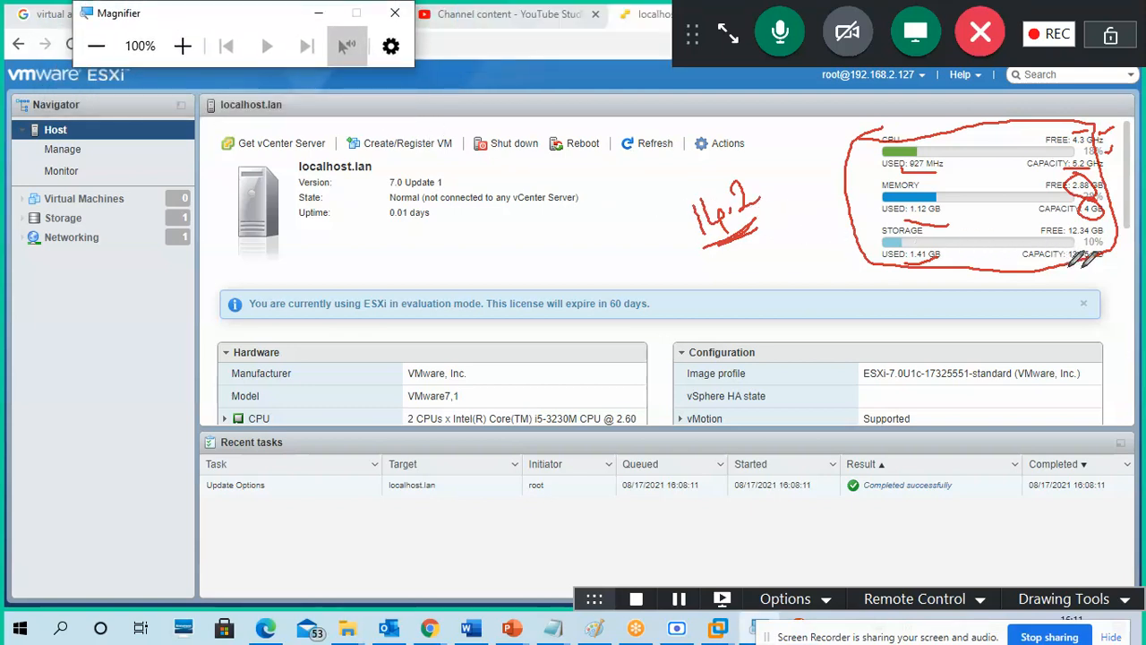
left_click_drag(1068, 265, 1104, 262)
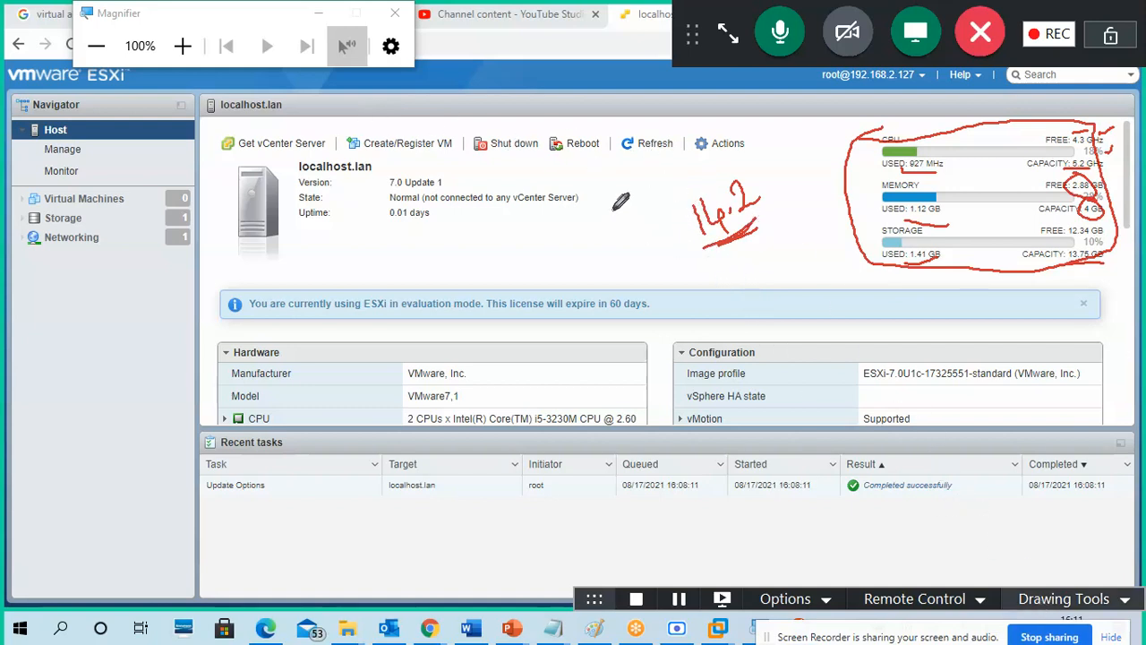
left_click_drag(482, 123, 498, 114)
left_click_drag(573, 125, 660, 119)
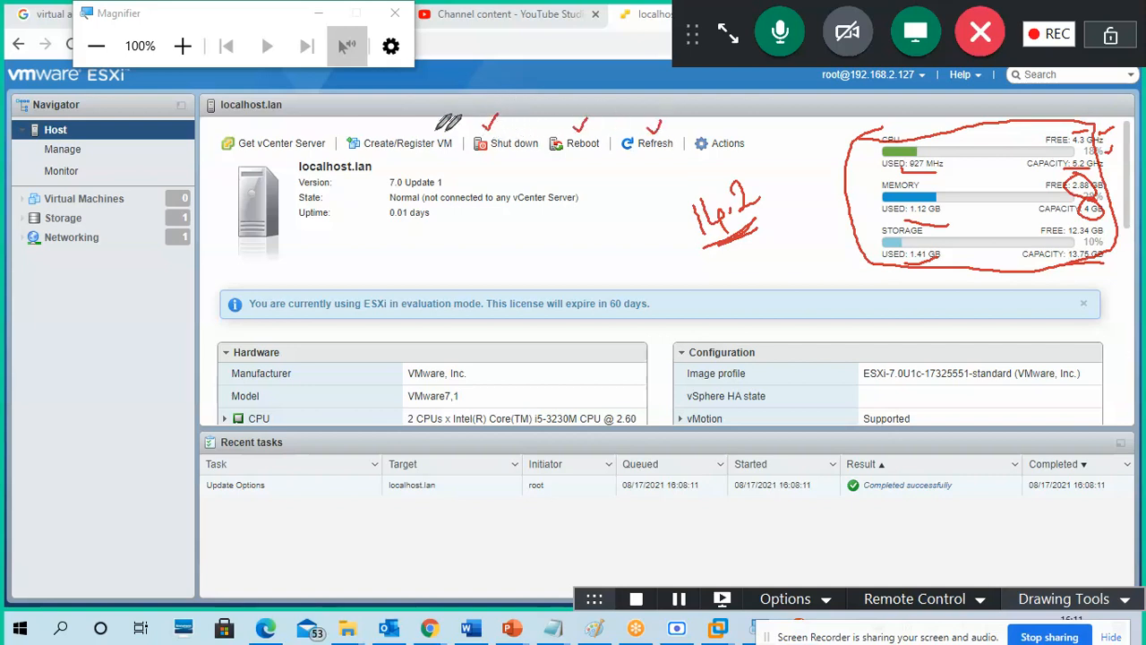
left_click_drag(367, 131, 390, 122)
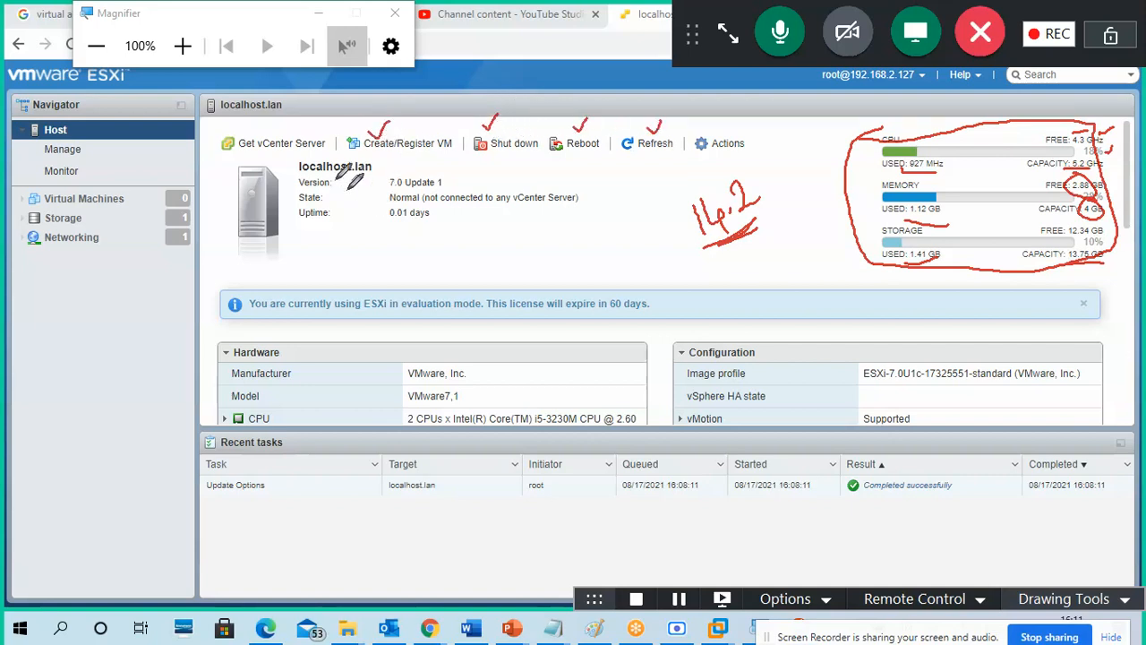
left_click_drag(267, 130, 292, 122)
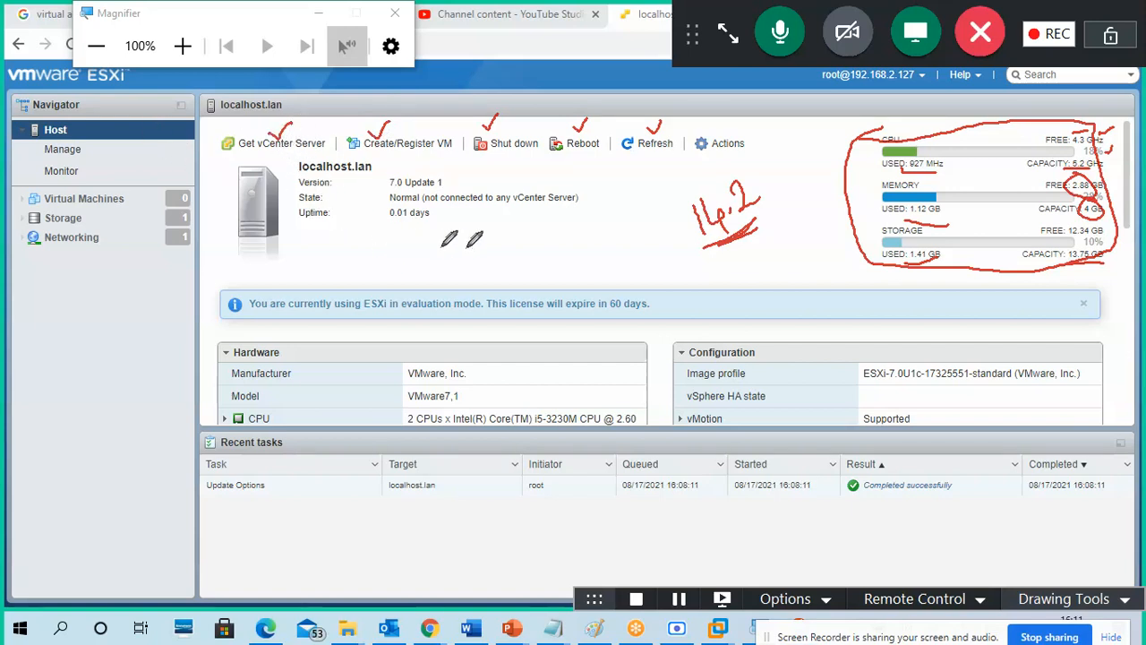
left_click_drag(378, 225, 429, 213)
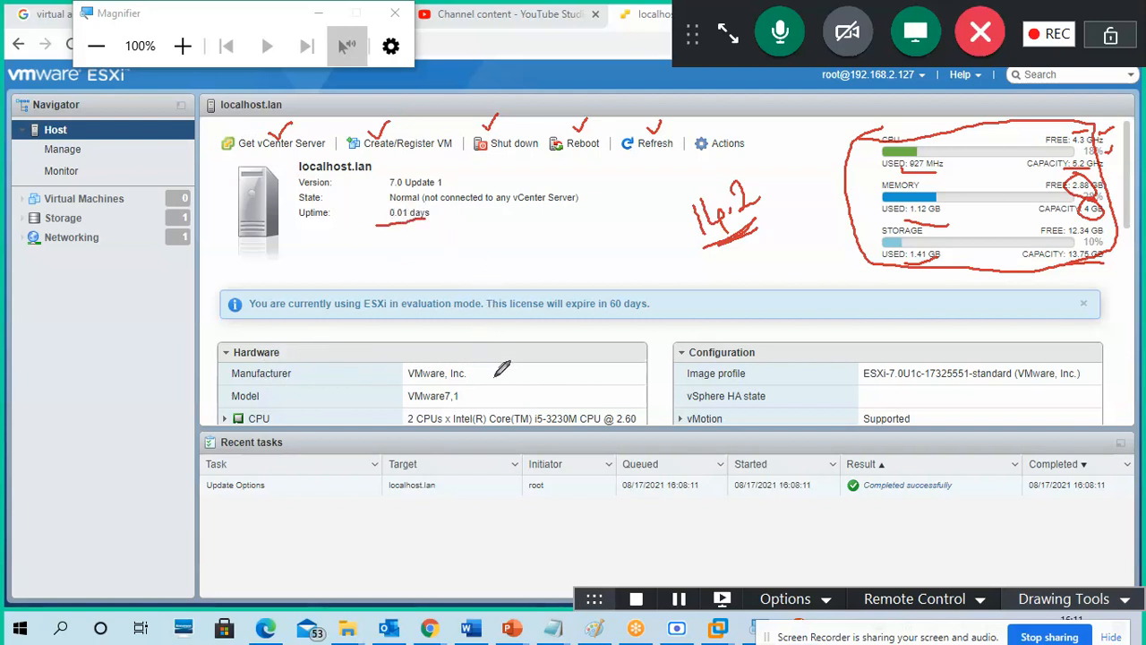
mouse_move(494, 373)
left_mouse_down()
mouse_move(510, 362)
mouse_move(510, 385)
left_mouse_up()
left_click(1044, 606)
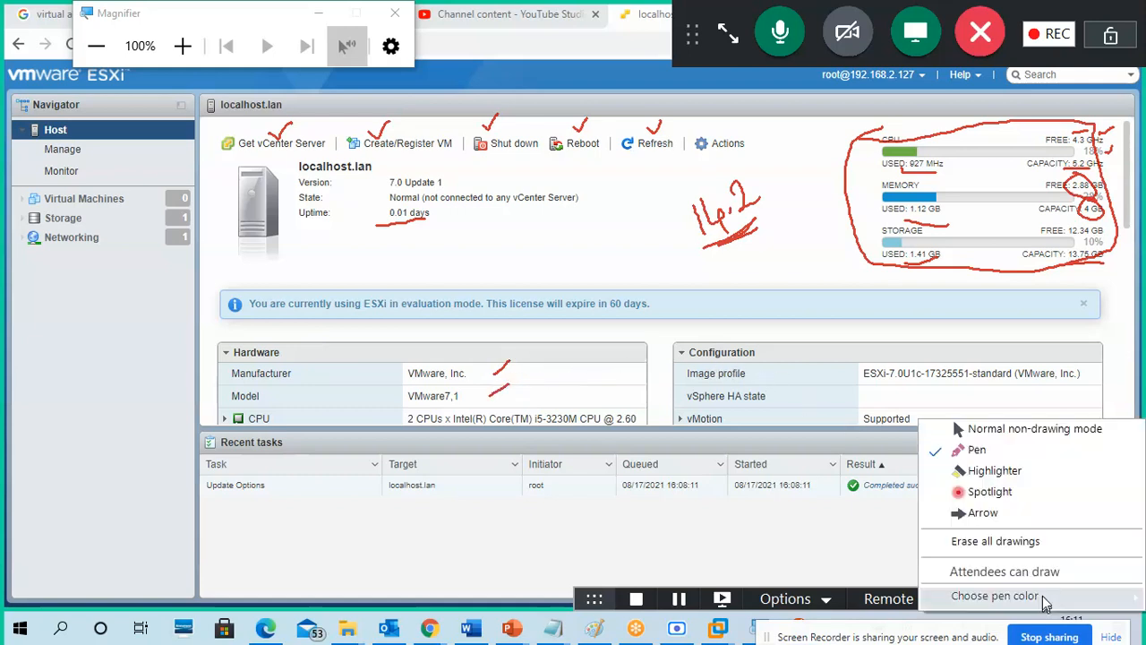
left_click(1025, 544)
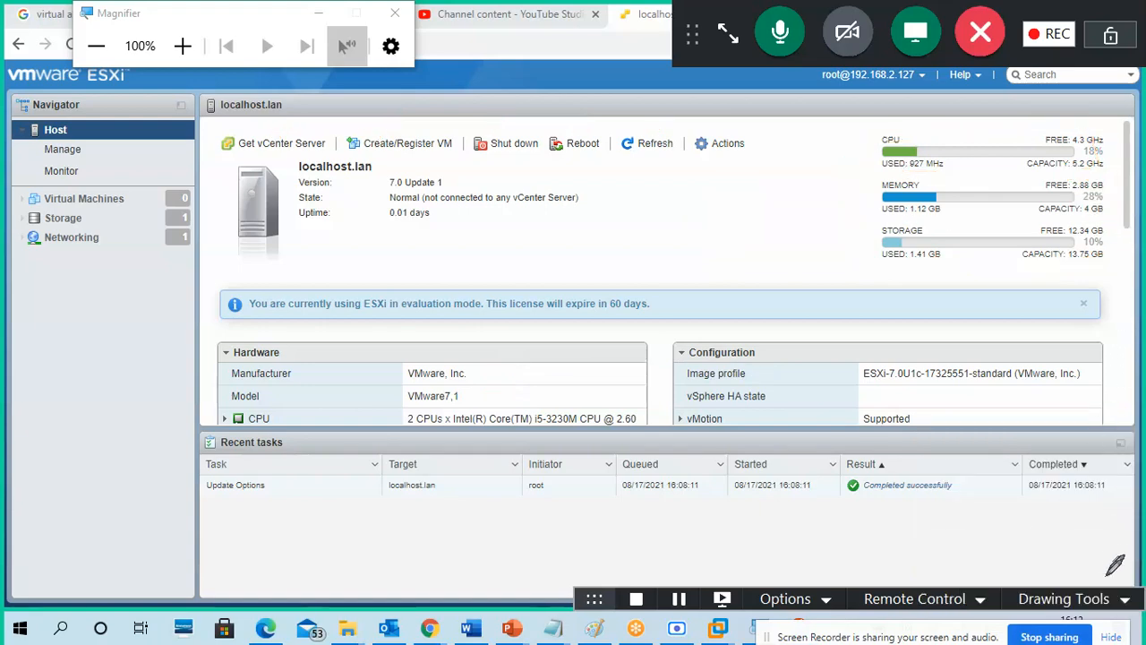
left_click(1088, 608)
left_click(1037, 431)
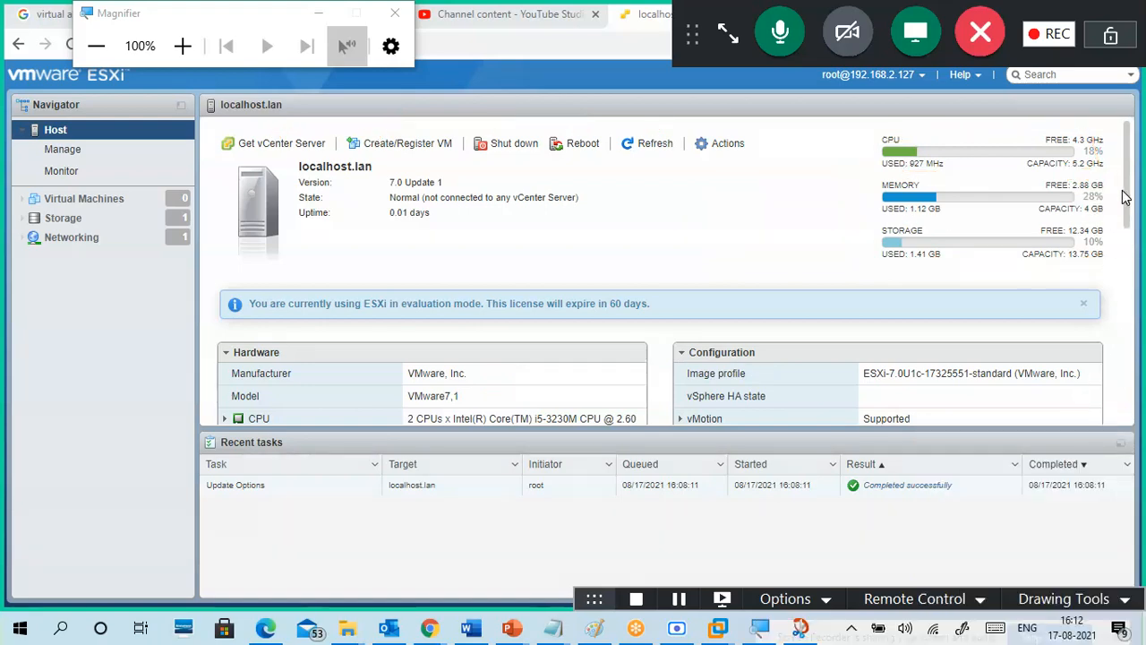
left_click_drag(1127, 203, 1141, 281)
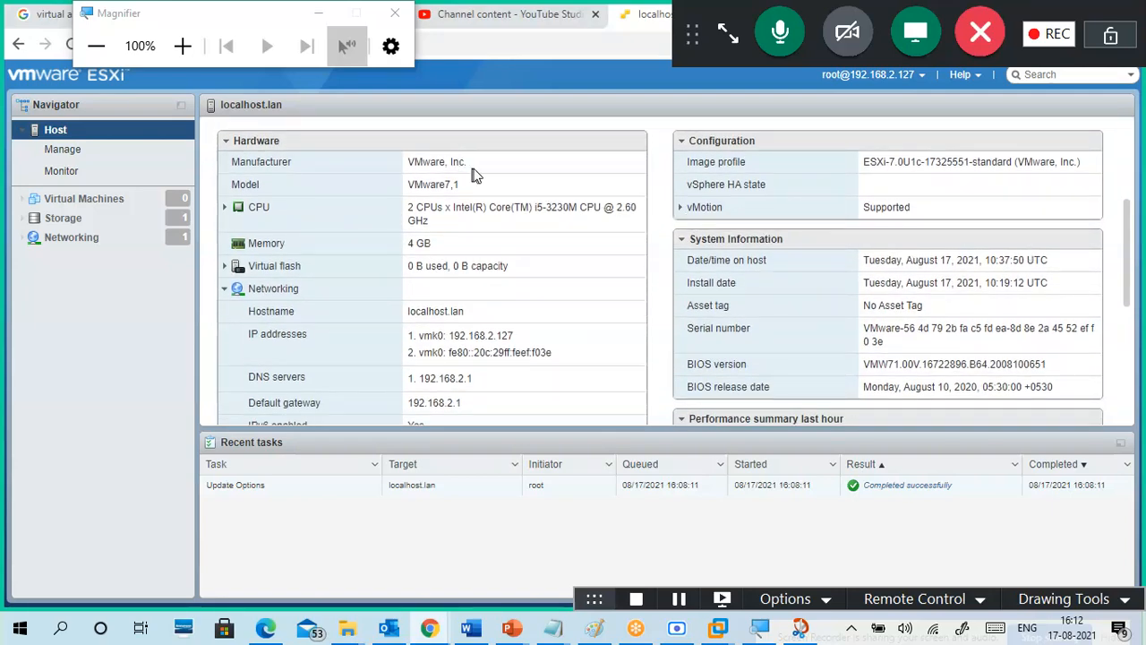
left_click_drag(472, 168, 411, 160)
left_click_drag(472, 190, 399, 195)
left_click(468, 188)
left_click_drag(412, 205, 409, 243)
left_click(225, 267)
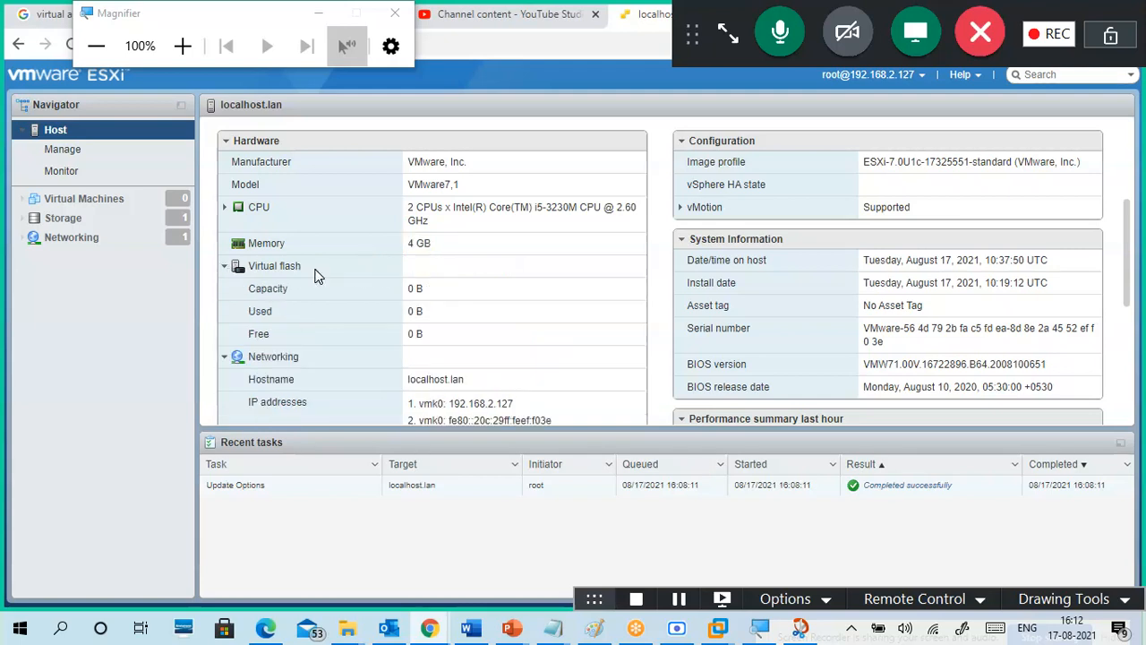
left_click(243, 271)
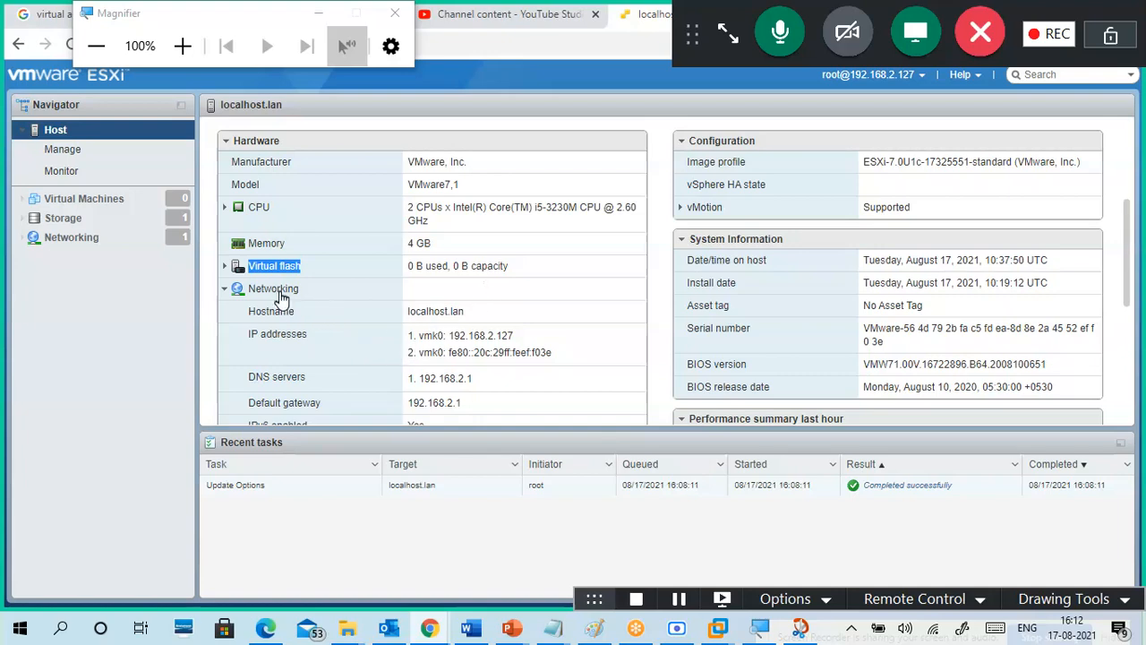
left_click_drag(491, 315, 405, 324)
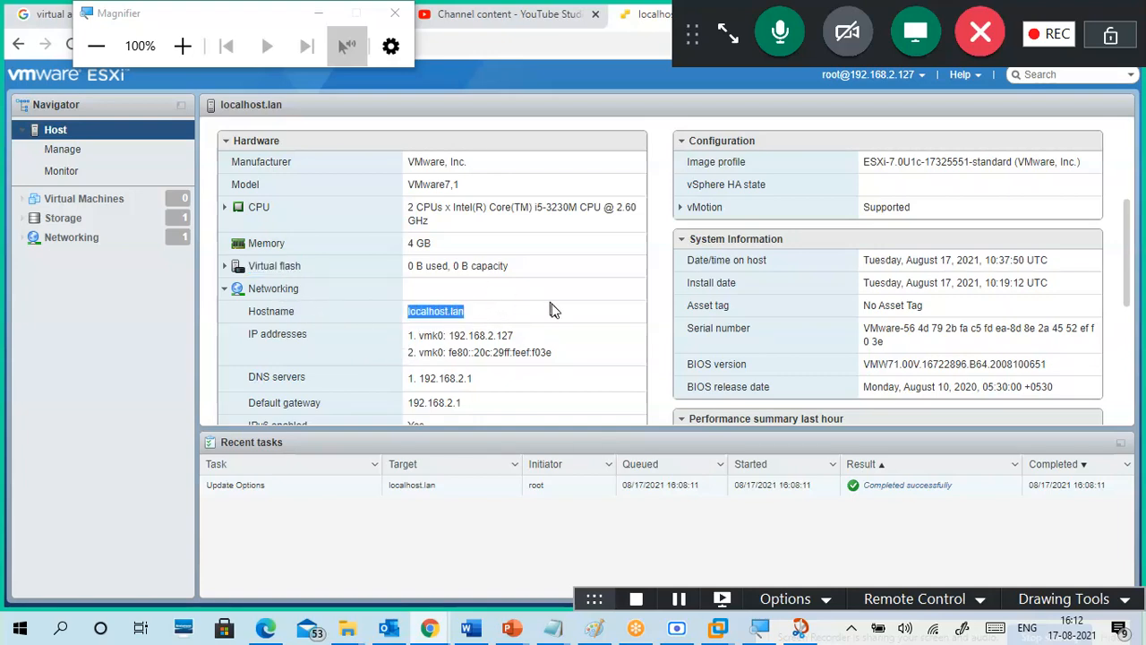
scroll(560, 318, "down", 2)
left_click_drag(427, 297, 469, 328)
left_click(463, 341)
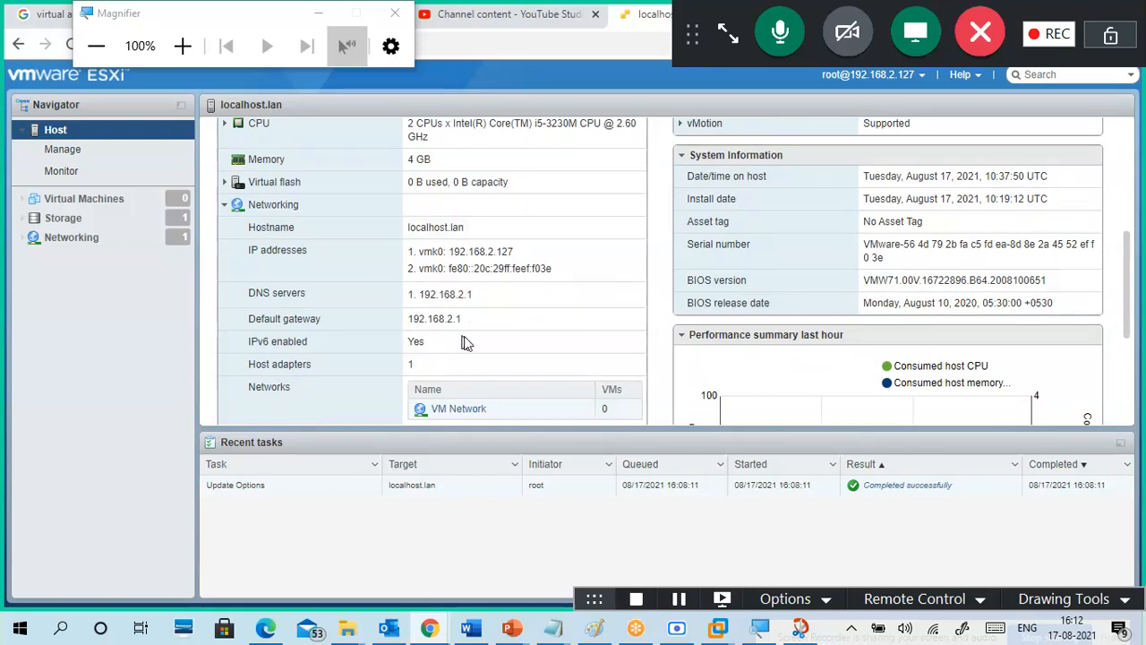
scroll(549, 349, "down", 1)
scroll(538, 350, "down", 3)
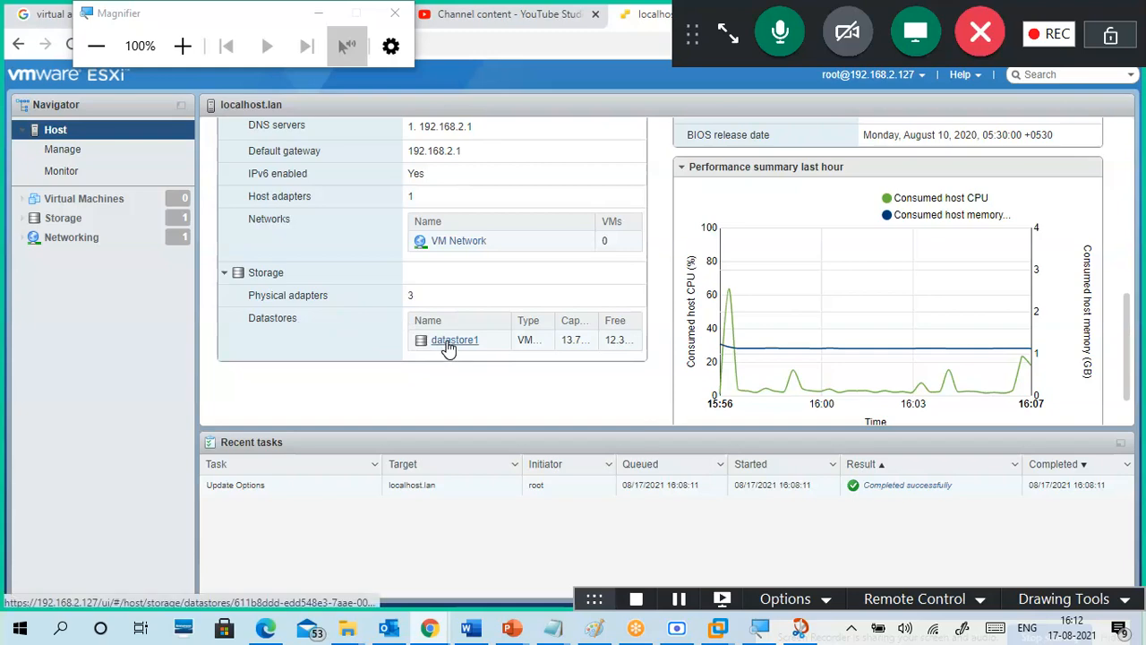
scroll(1105, 317, "up", 3)
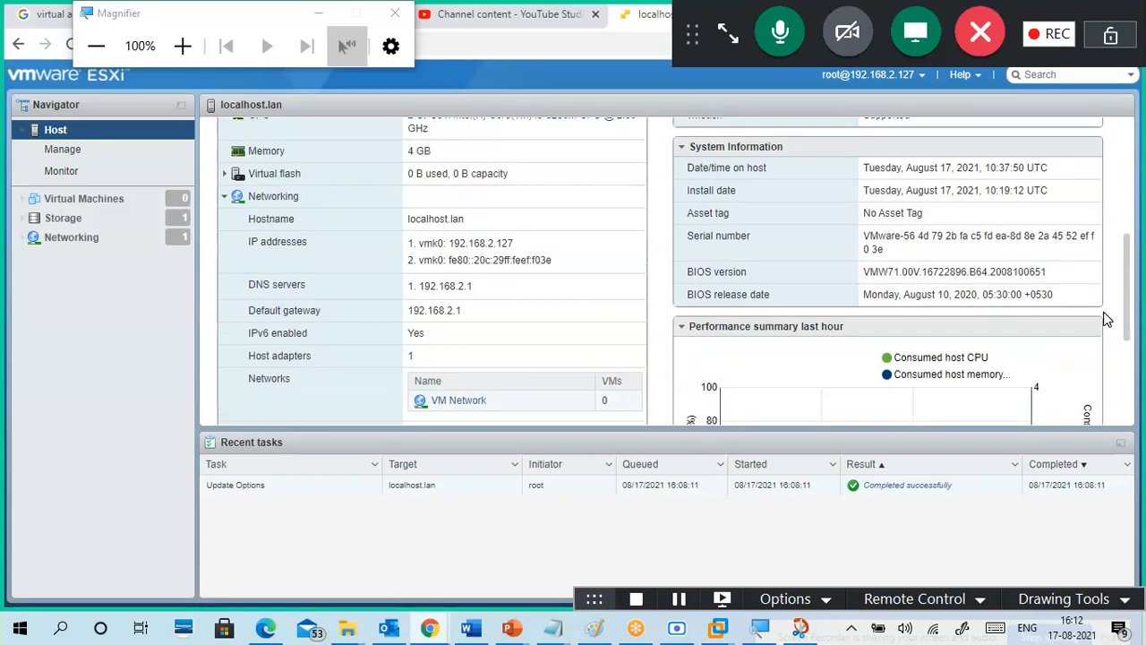
scroll(1105, 317, "up", 3)
left_click_drag(860, 250, 1088, 258)
Step: Expand the vMotion details: Supported Yes, virtual NIC for vMotion None
left_click(1074, 271)
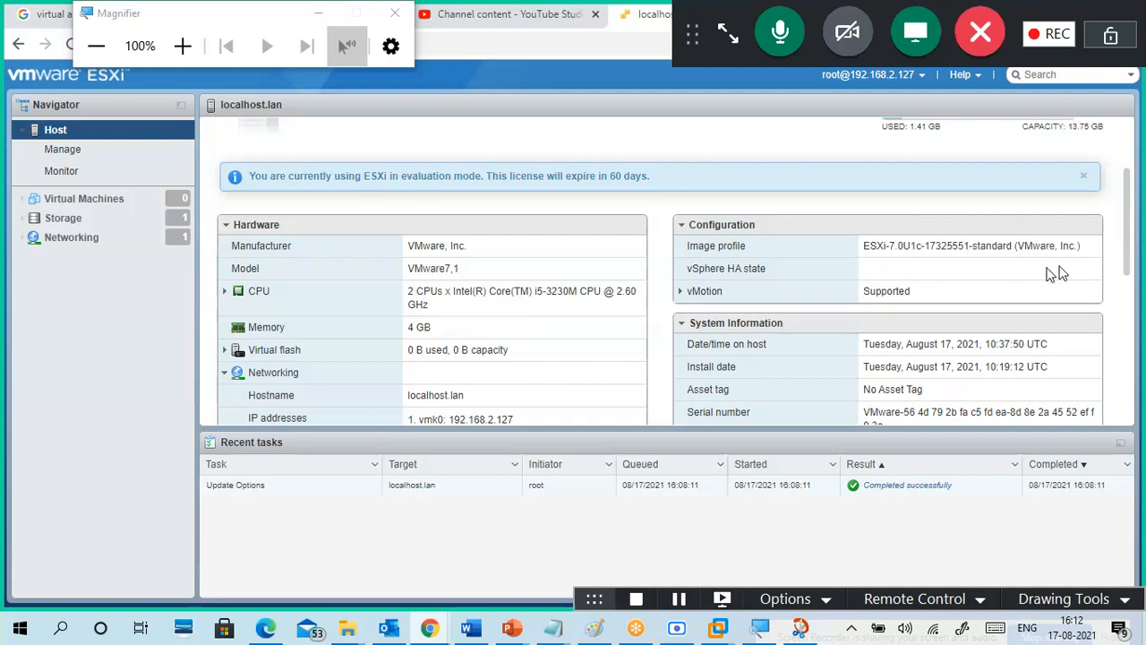
scroll(956, 262, "down", 1)
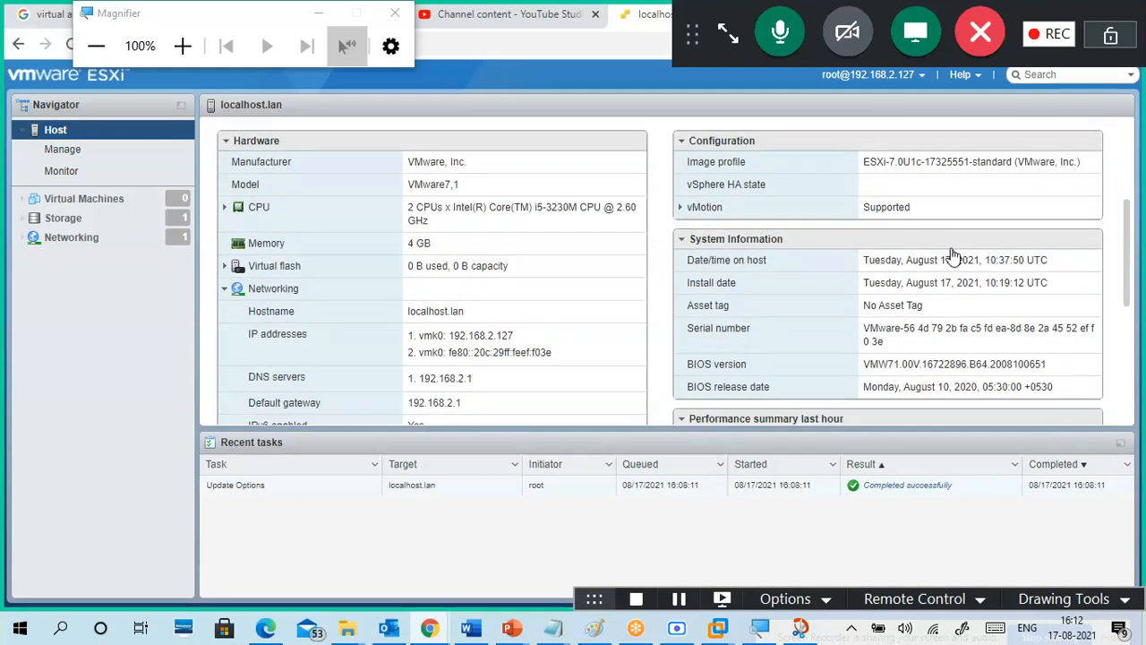
left_click_drag(731, 188, 763, 186)
left_click(888, 196)
left_click(681, 208)
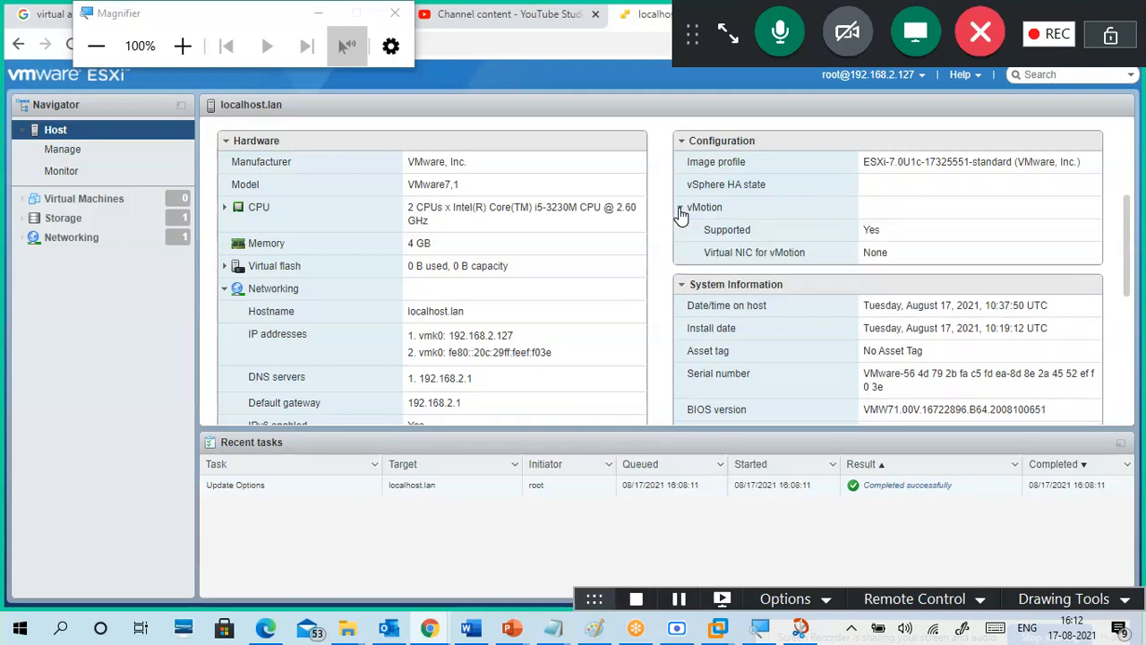
left_click_drag(727, 210, 686, 208)
left_click(681, 207)
left_click(682, 211)
left_click_drag(705, 242, 873, 227)
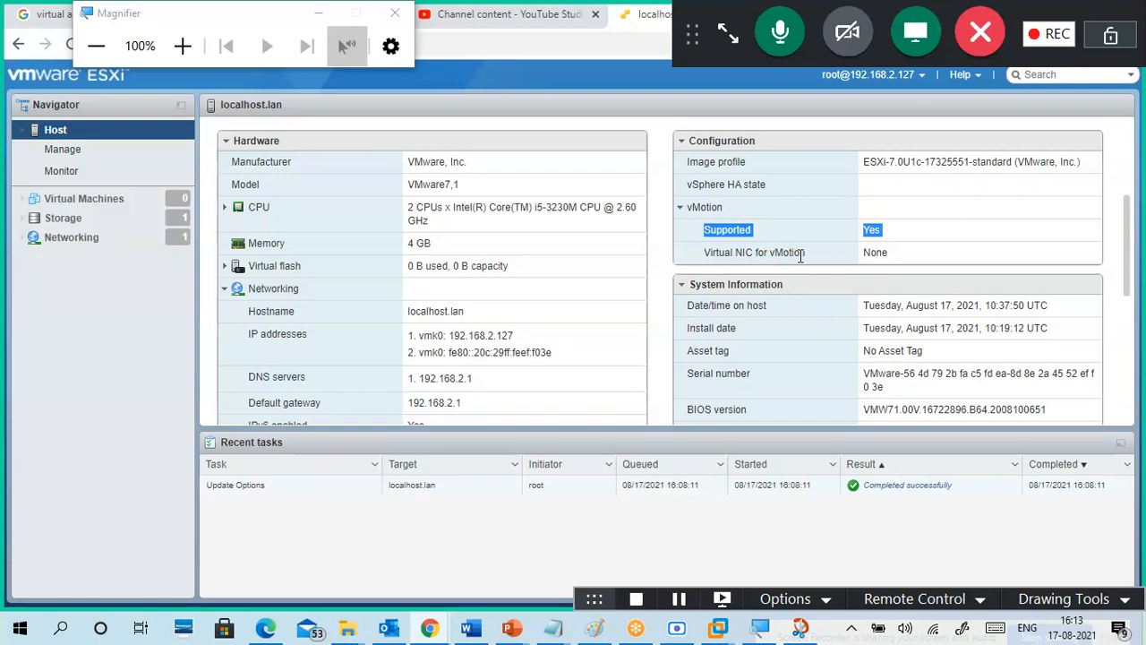
left_click_drag(811, 252, 774, 258)
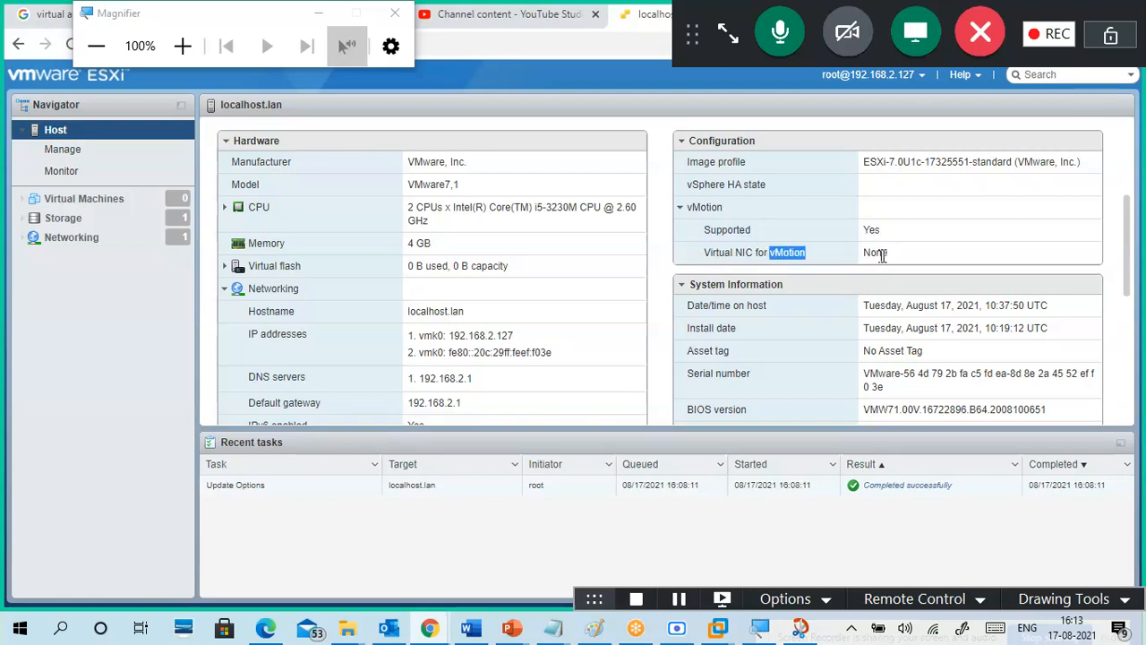
left_click_drag(900, 258, 851, 260)
Step: Review System Information's serial number, asset tag, BIOS version and release date, continuing toward Performance
scroll(817, 313, "down", 1)
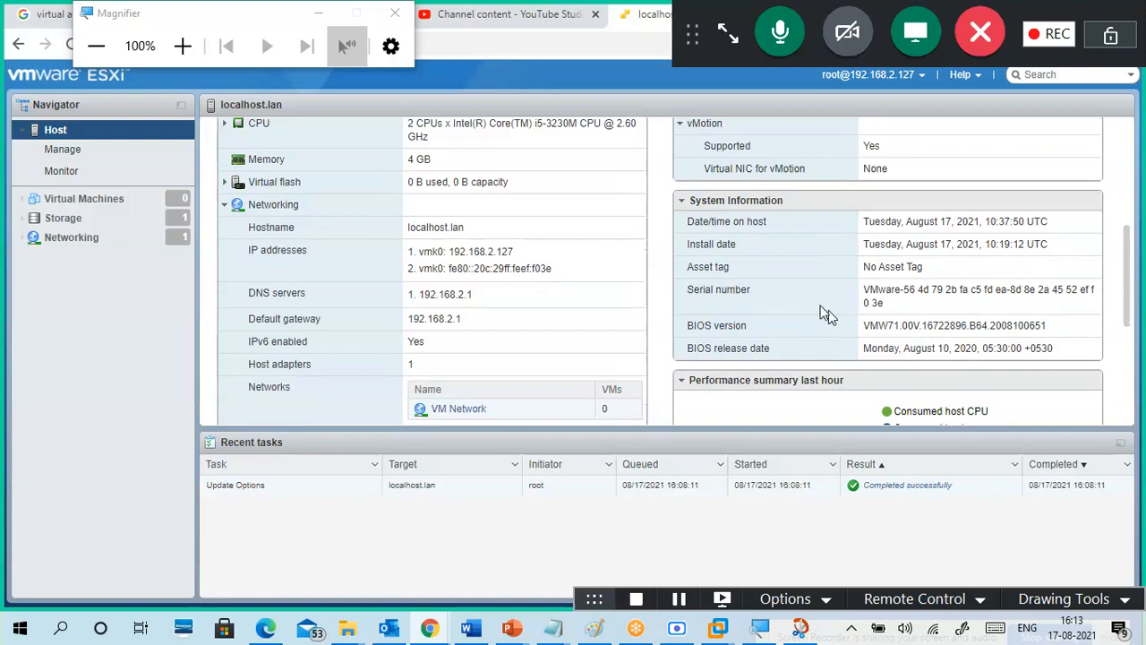
left_click_drag(887, 307, 855, 292)
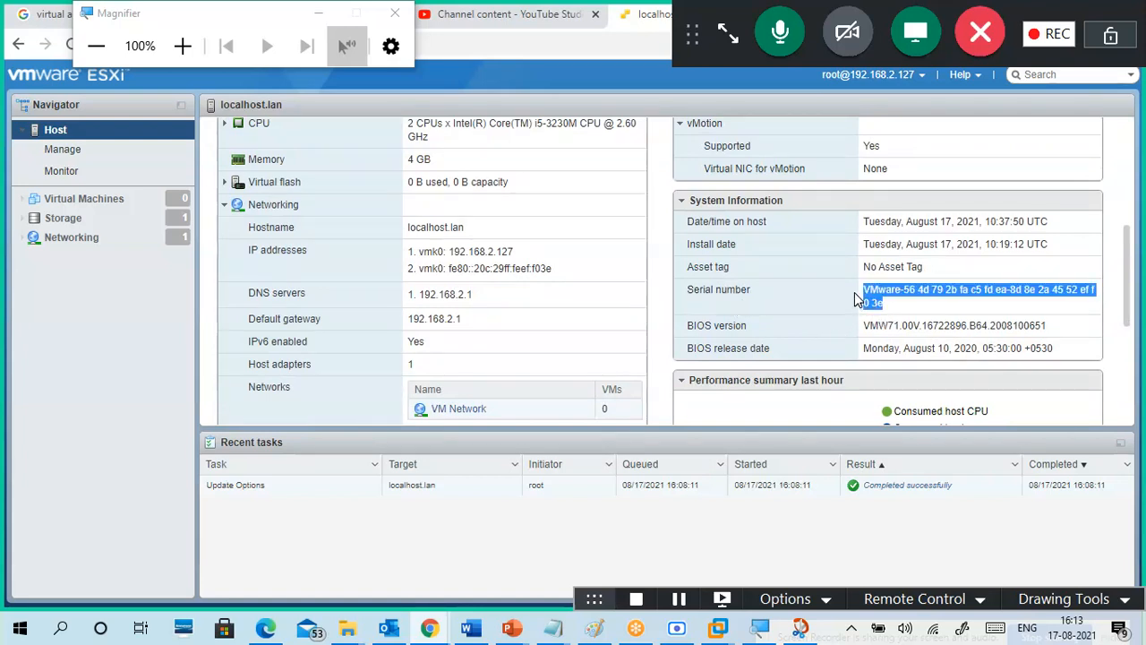
left_click_drag(924, 267, 905, 269)
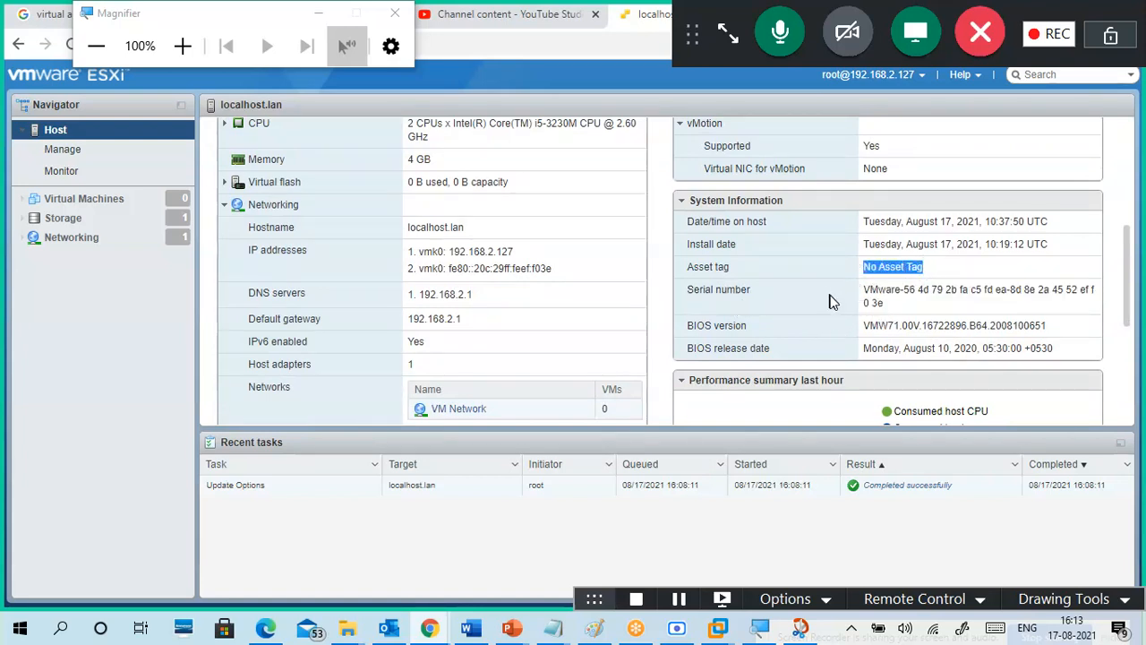
scroll(829, 302, "down", 1)
left_click_drag(866, 241, 1066, 250)
left_click_drag(871, 265, 1066, 274)
scroll(943, 305, "down", 2)
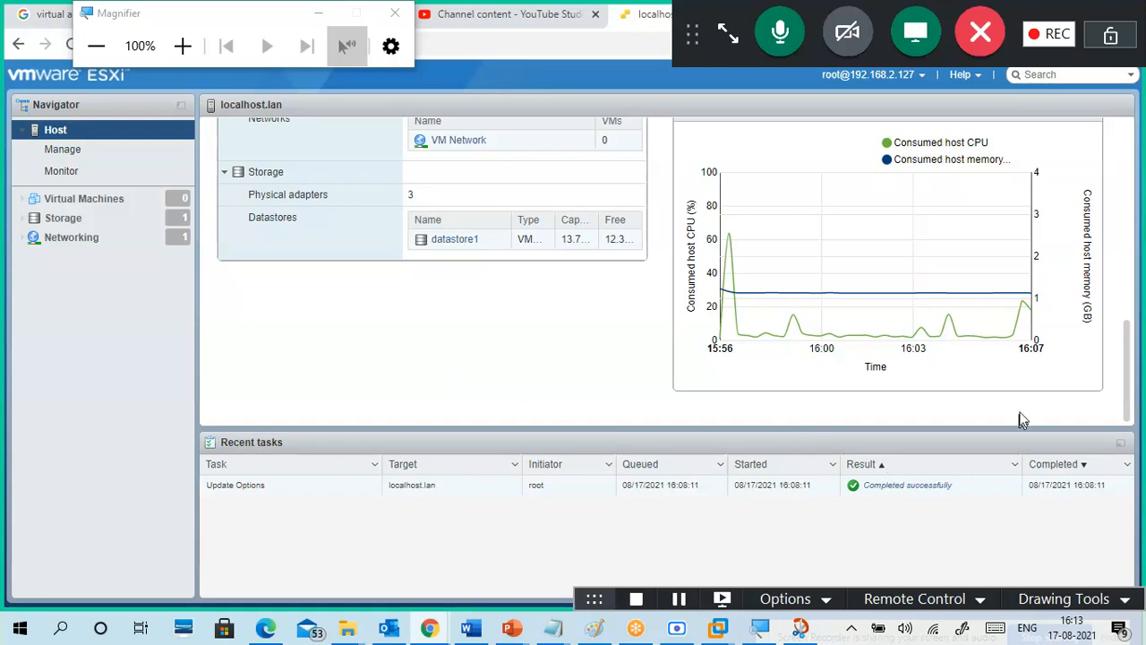
left_click(1050, 609)
left_click(1013, 471)
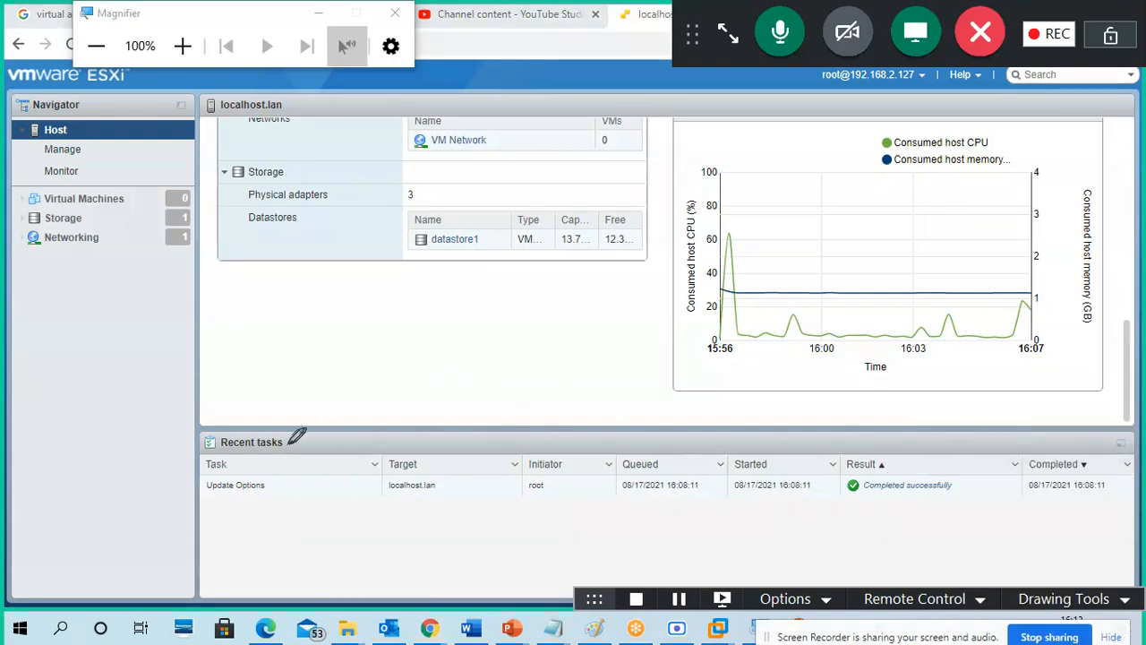
mouse_move(256, 439)
left_mouse_down()
mouse_move(174, 504)
mouse_move(289, 435)
mouse_move(255, 435)
left_mouse_up()
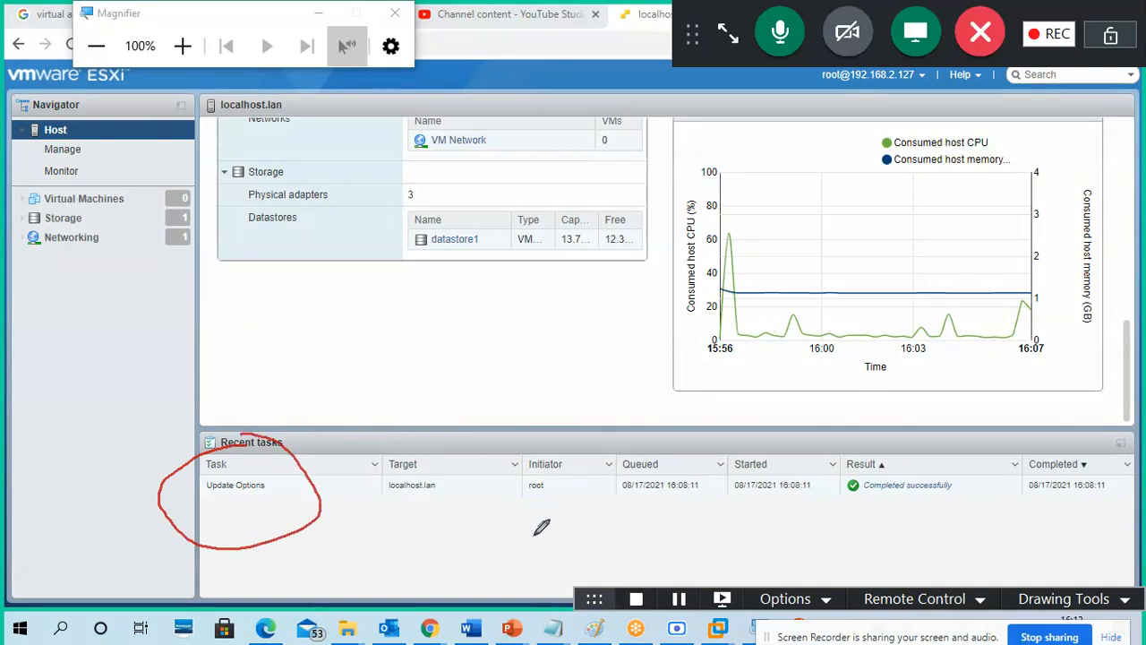
left_click_drag(218, 511, 292, 508)
mouse_move(238, 533)
left_mouse_down()
mouse_move(288, 530)
mouse_move(217, 532)
mouse_move(287, 555)
left_mouse_up()
left_click_drag(222, 576, 275, 577)
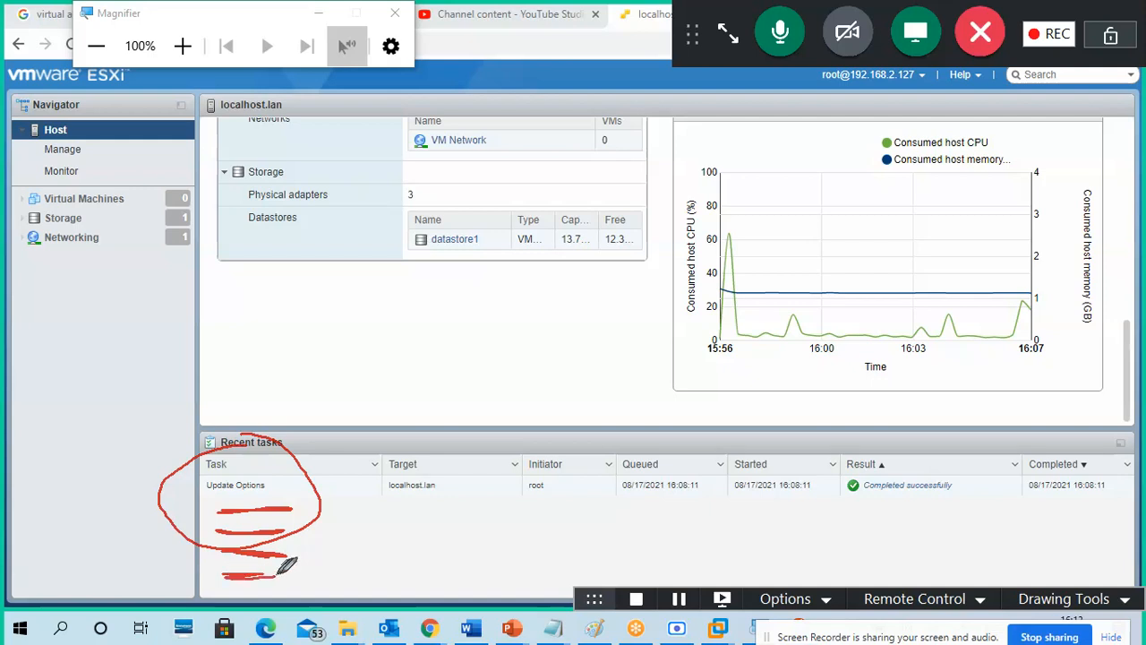
mouse_move(838, 451)
left_mouse_down()
mouse_move(609, 479)
mouse_move(850, 515)
mouse_move(775, 448)
left_mouse_up()
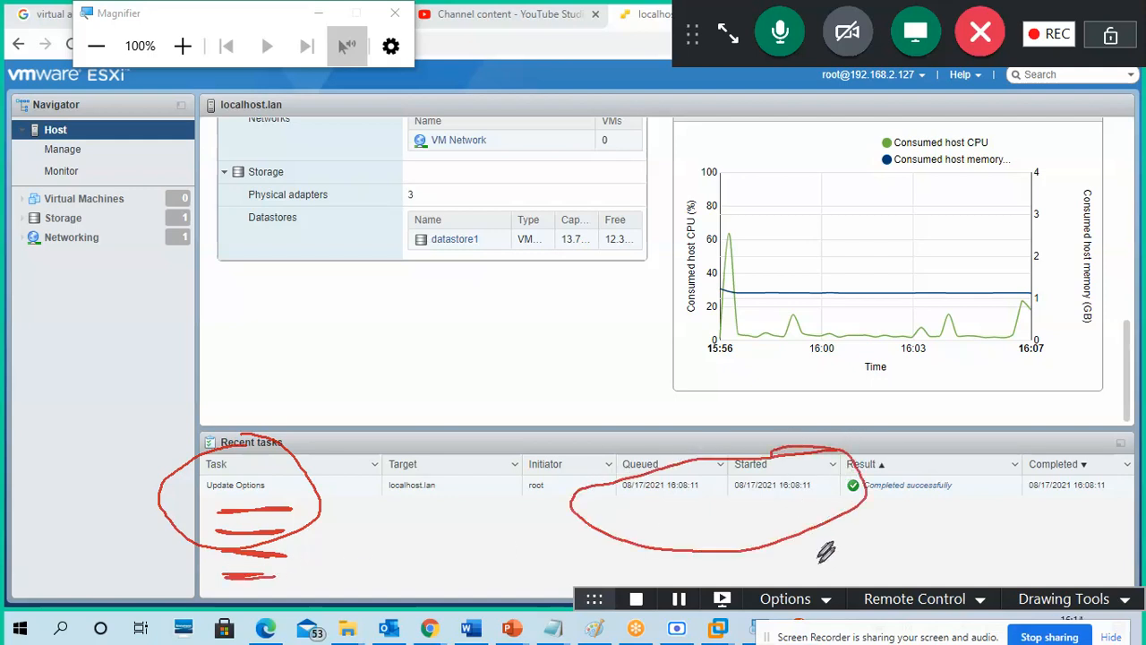
left_click(1058, 597)
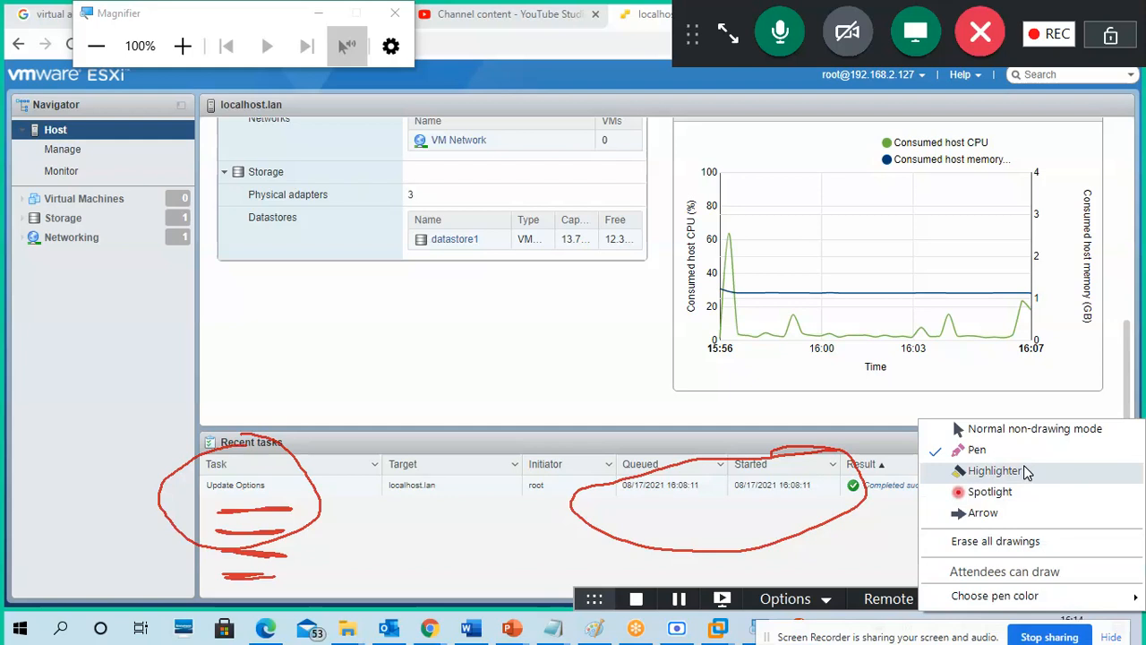
left_click(1030, 543)
left_click(1073, 600)
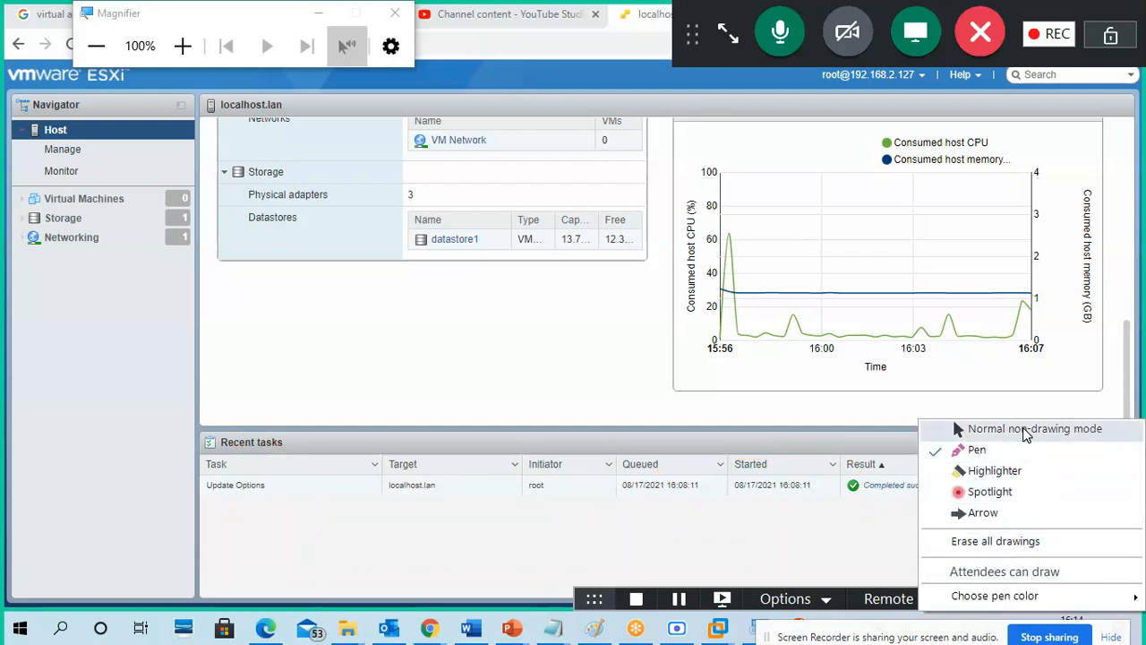
left_click(1024, 435)
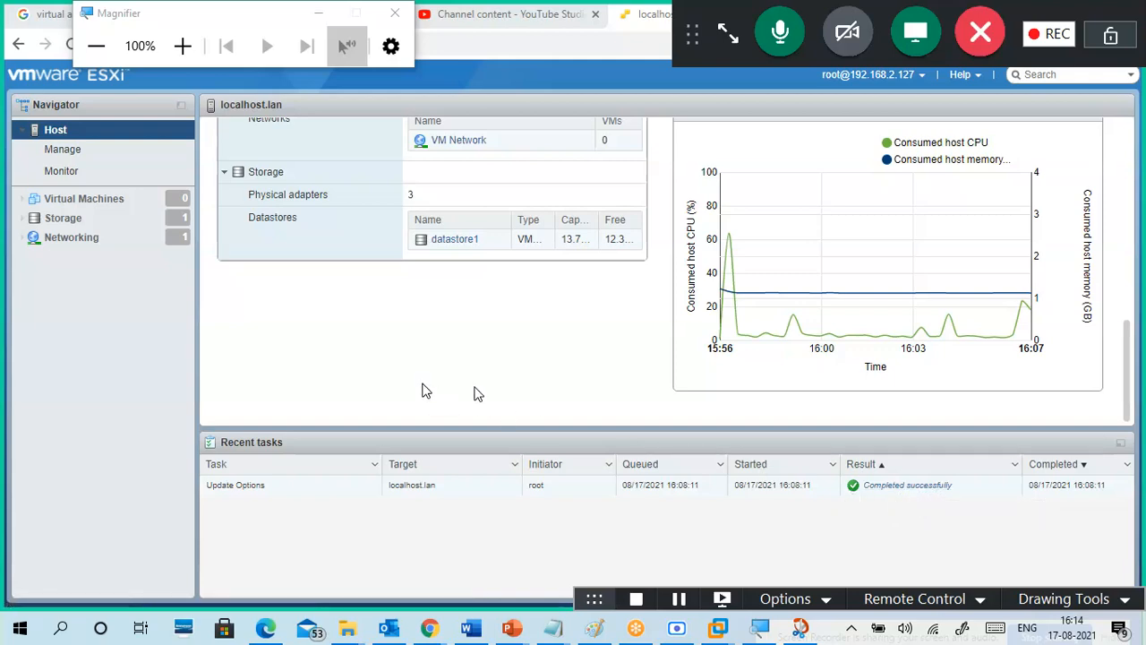
Step: Open the host's Manage page and enlarge the Advanced settings table listing 1149 items
left_click_drag(1131, 355, 1140, 127)
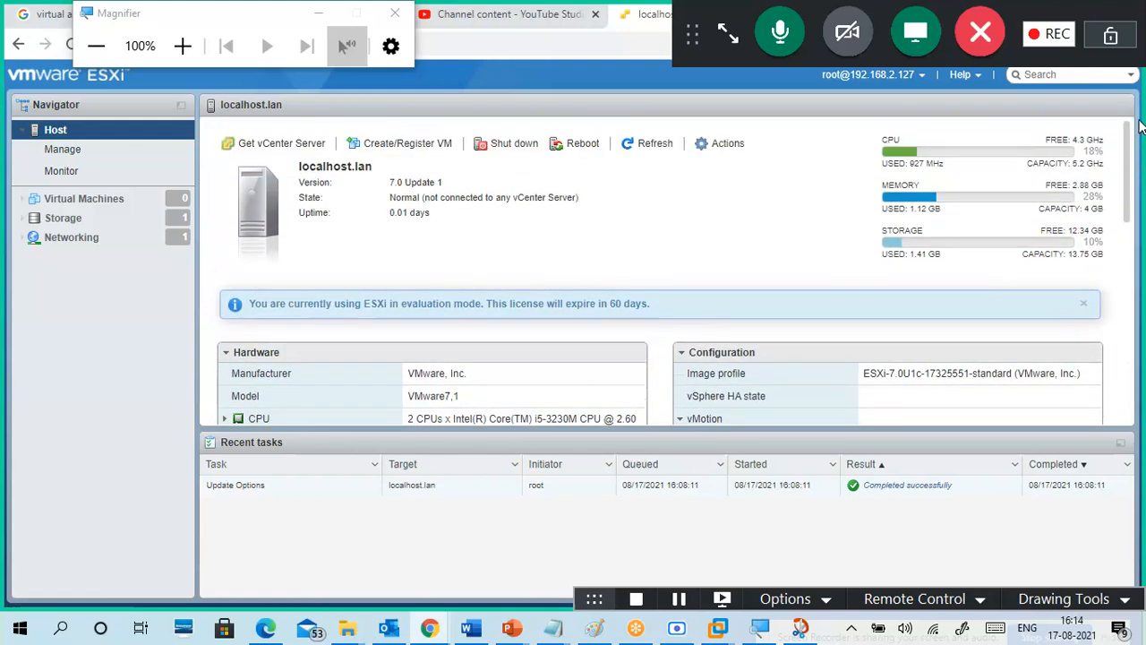
left_click(80, 152)
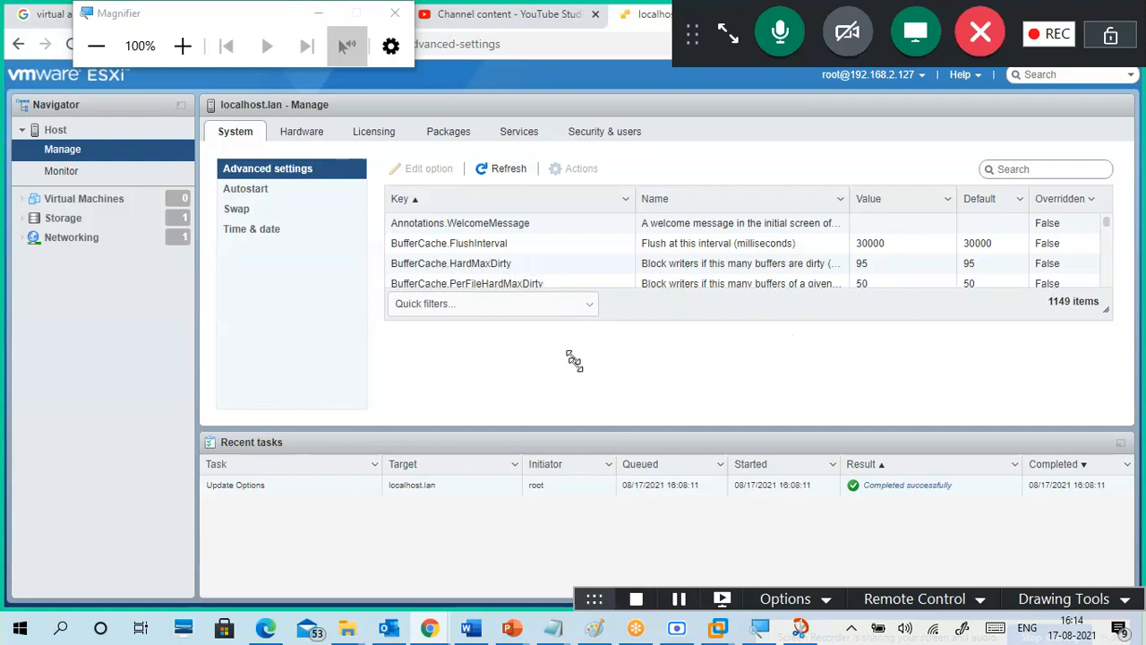
left_click_drag(574, 360, 576, 365)
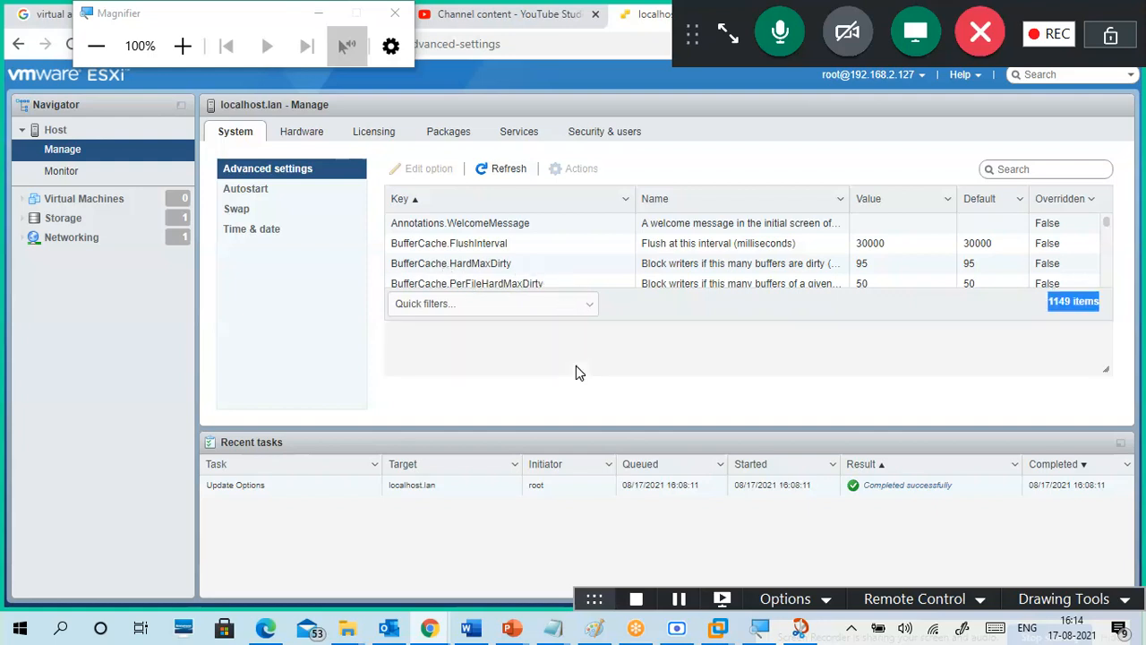
Step: View Autostart and Swap, then Time & date: NTP stopped, no NTP servers, PTP disabled
left_click(255, 190)
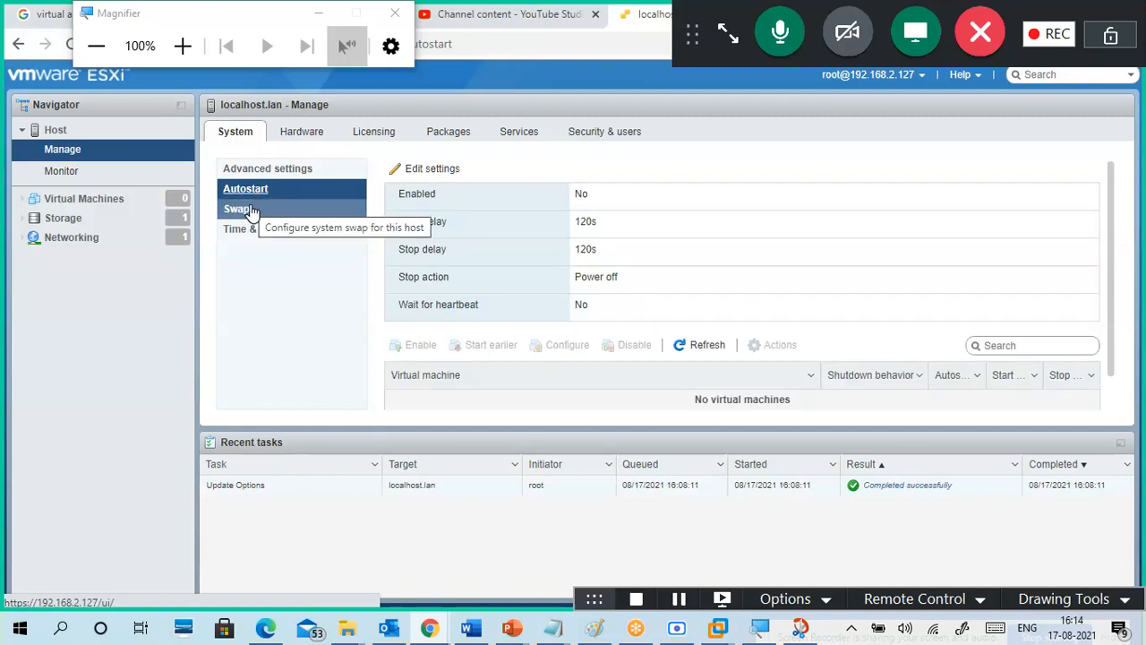
scroll(538, 277, "down", 2)
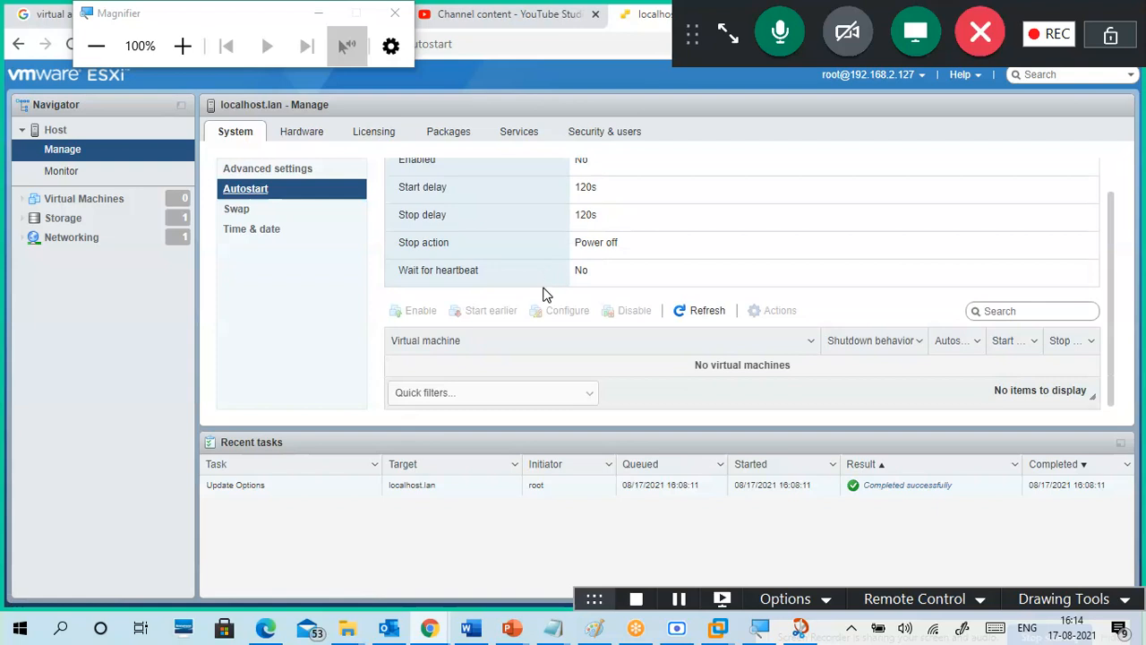
scroll(544, 294, "up", 1)
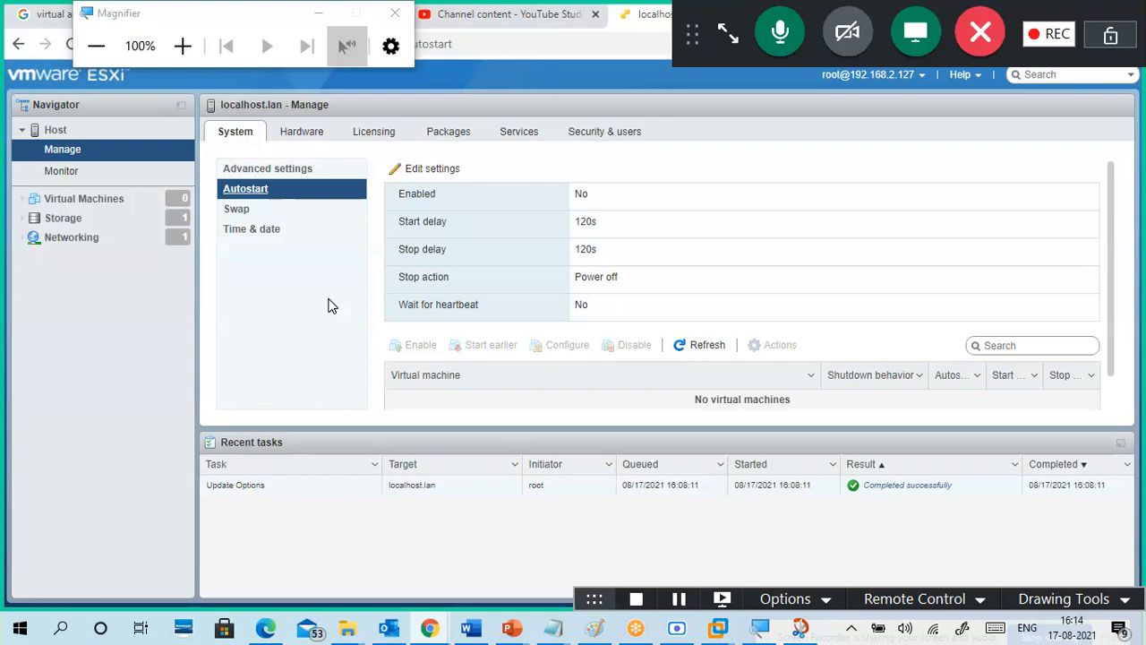
left_click(248, 212)
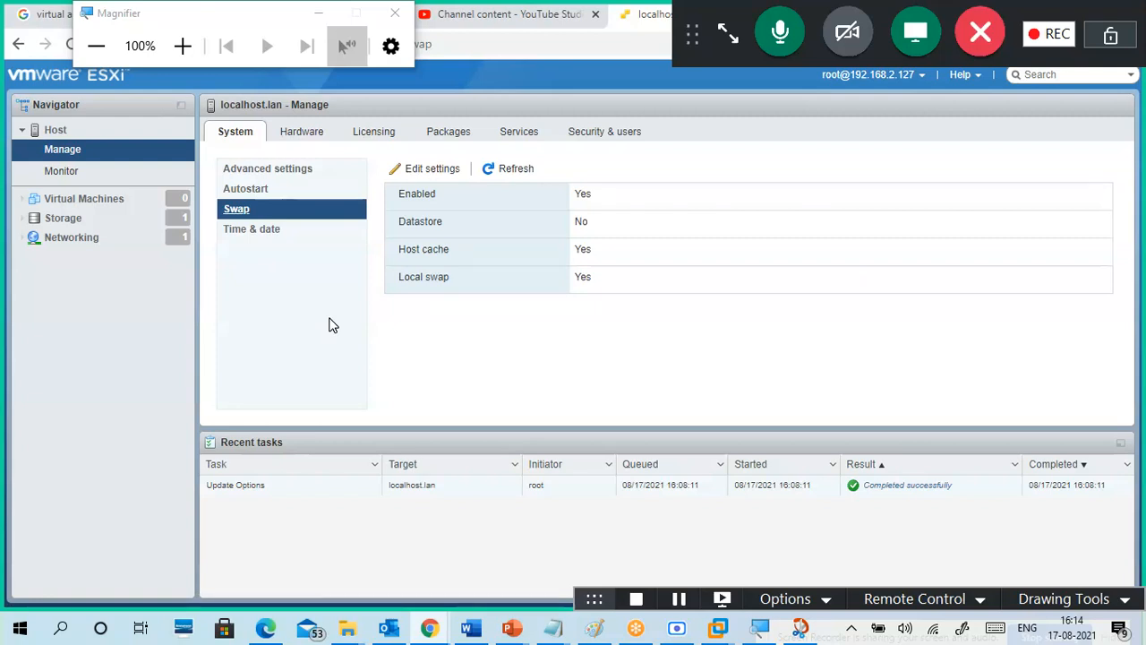
left_click(255, 233)
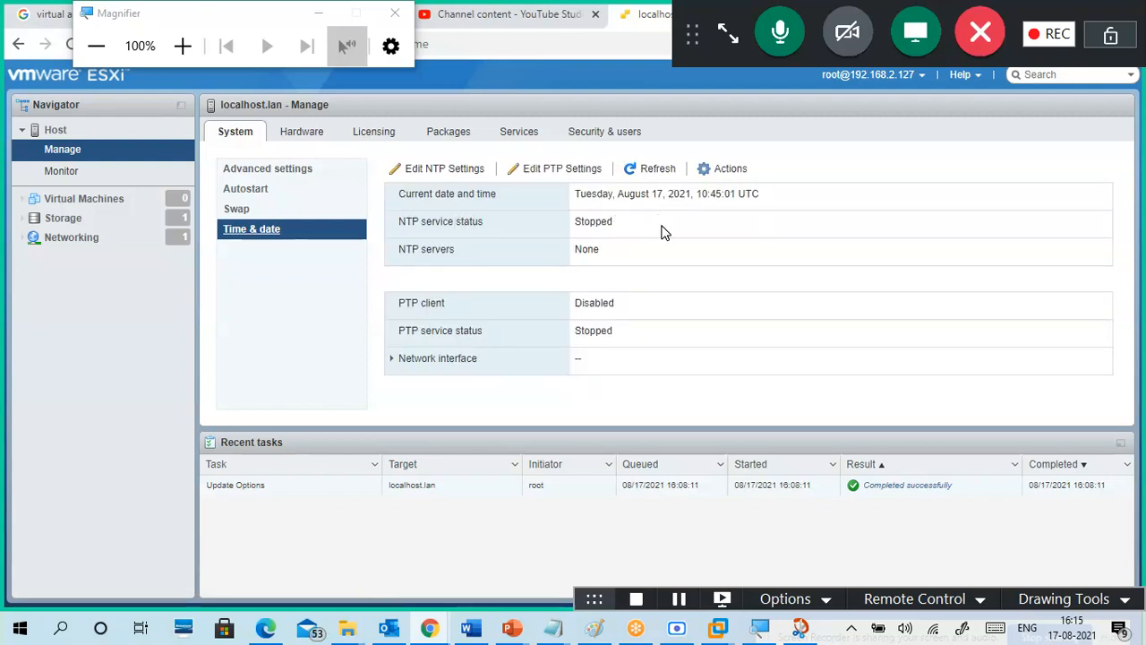
left_click_drag(399, 227, 517, 211)
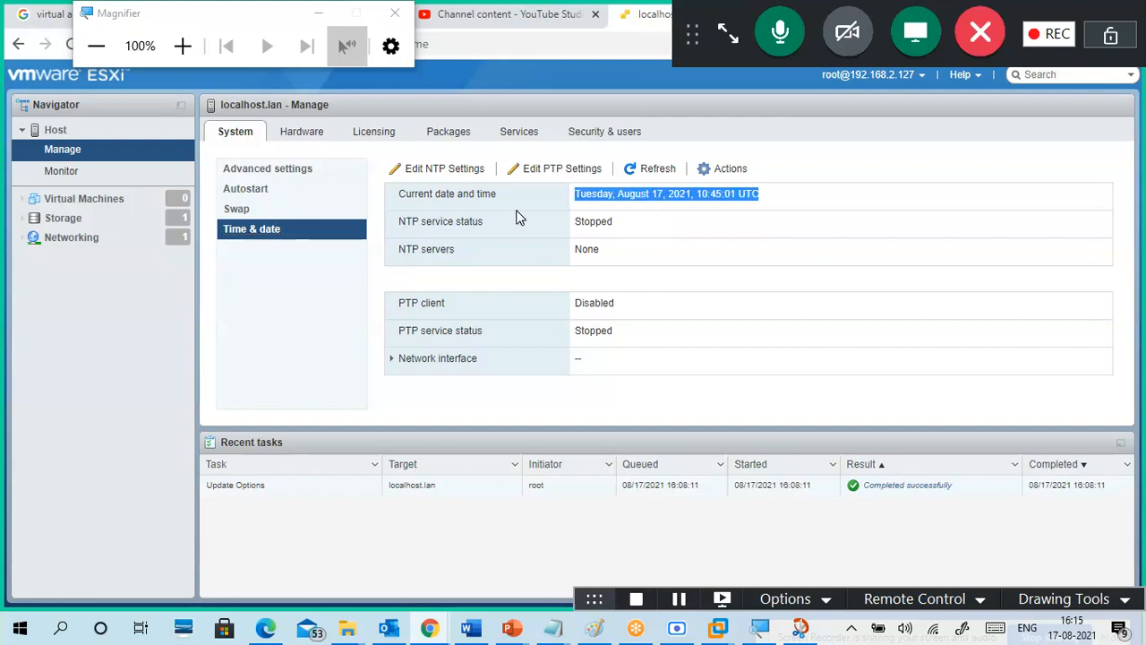
left_click(519, 229)
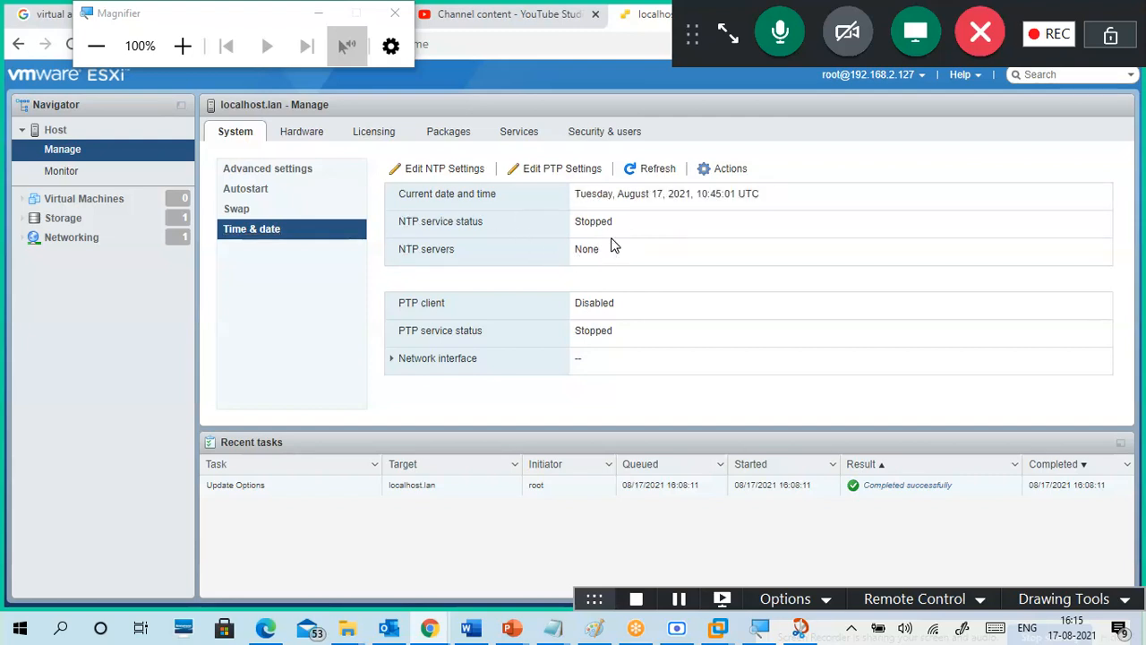
left_click(461, 170)
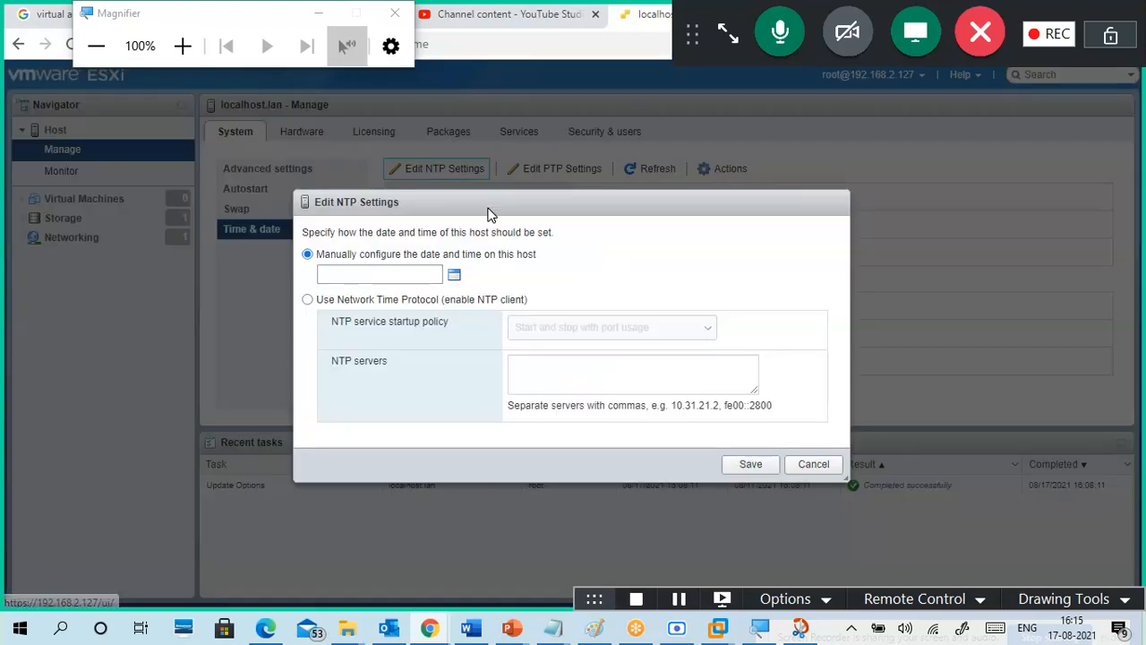
left_click(381, 274)
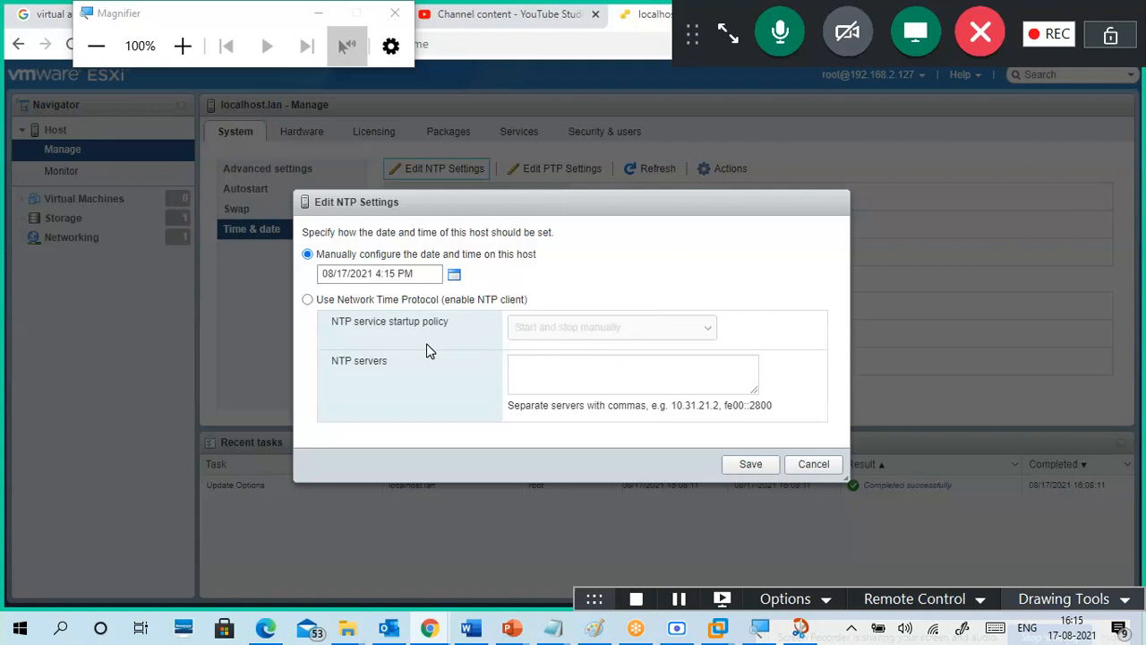
left_click(437, 301)
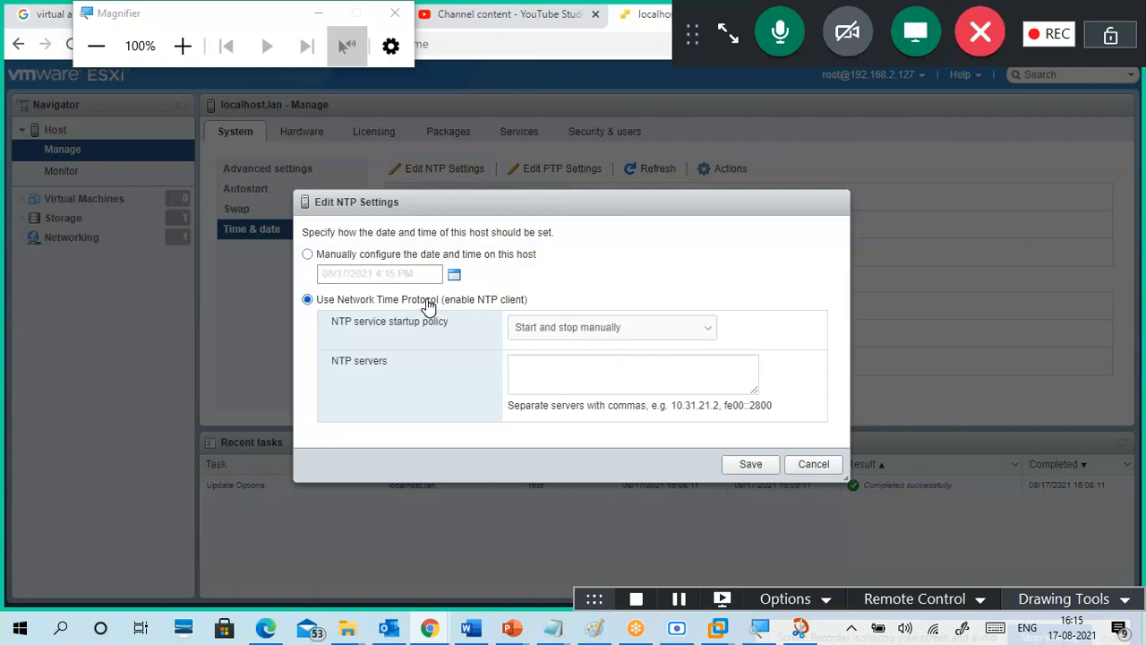
left_click(577, 336)
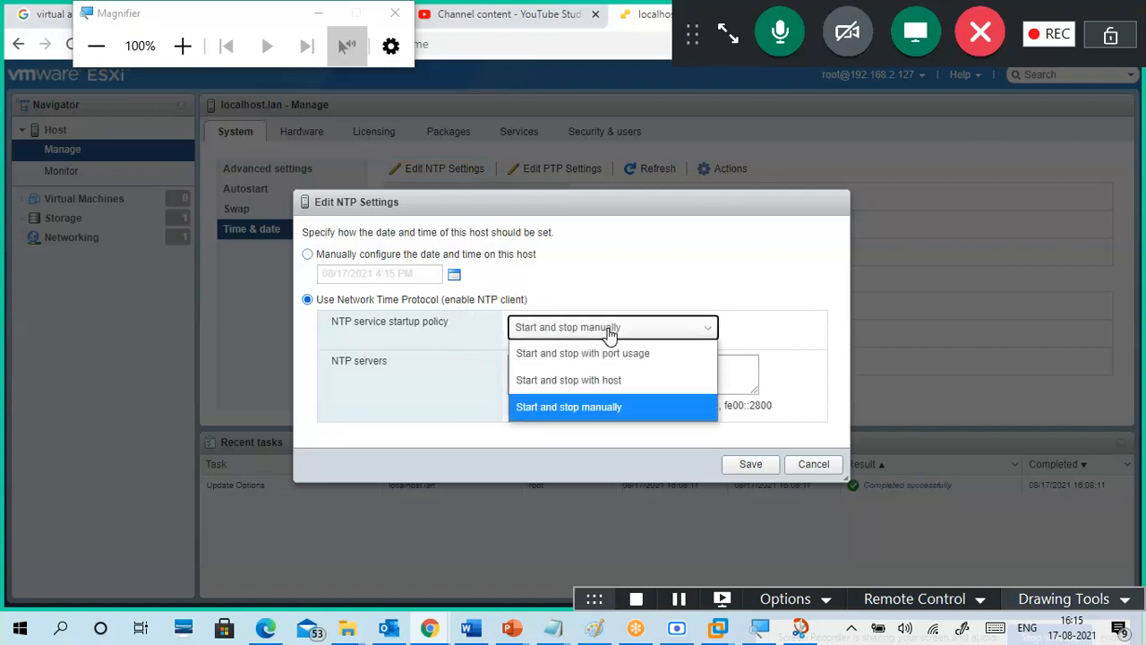
left_click(448, 367)
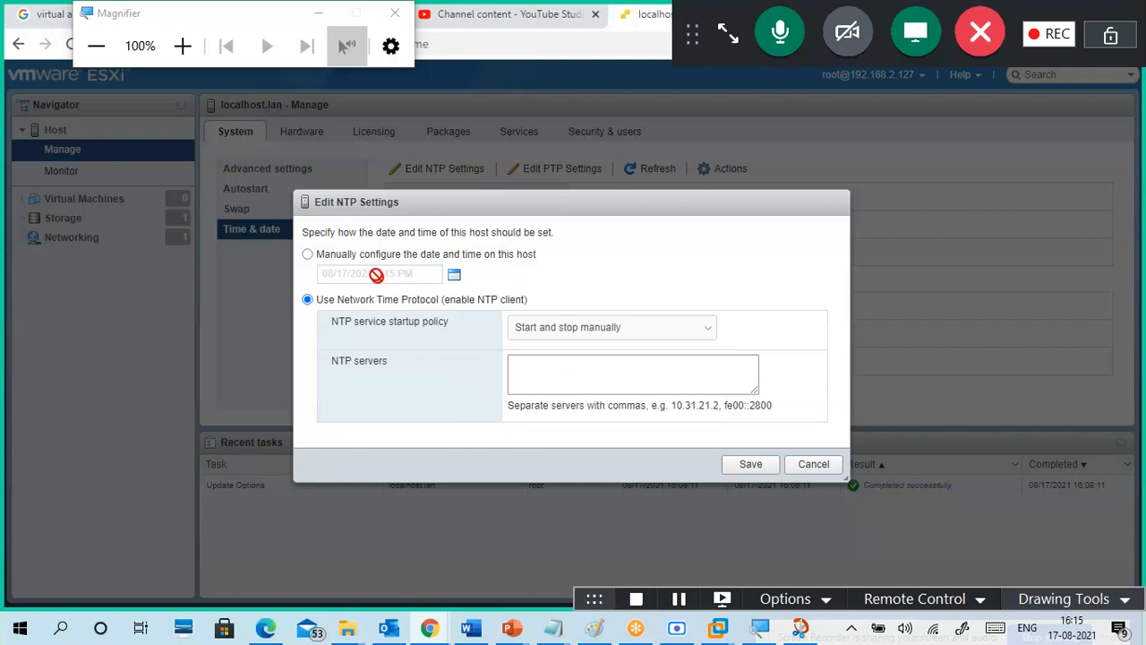
left_click(359, 257)
left_click(815, 463)
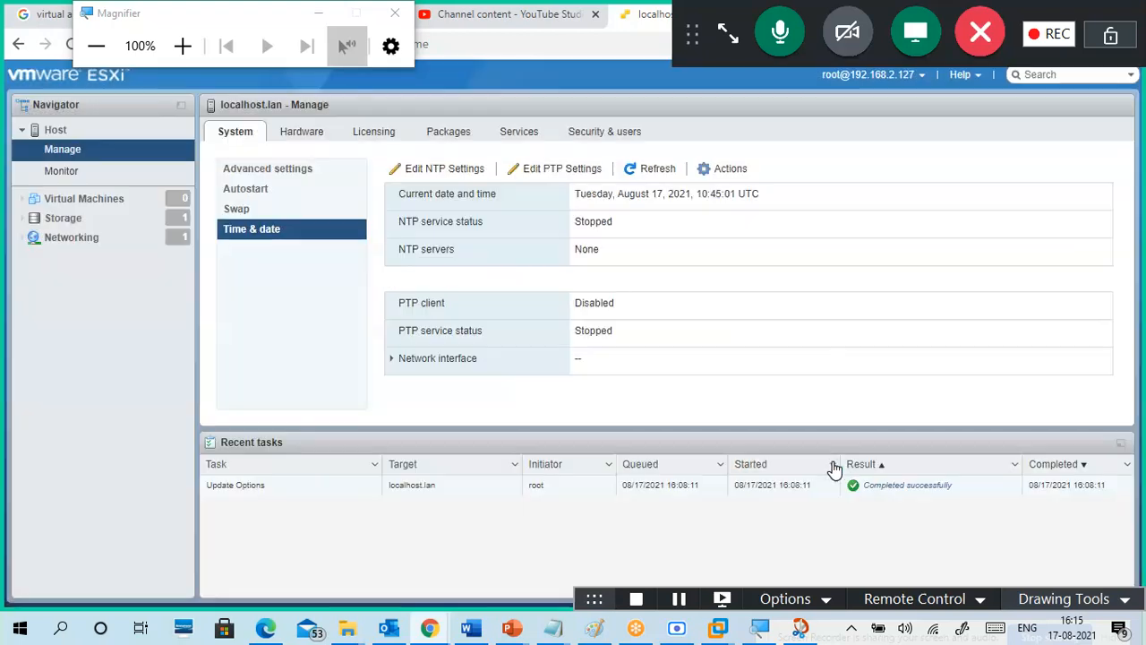
Step: Check Power Management, then review the evaluation licence and its October 16, 2021 expiry
left_click(309, 139)
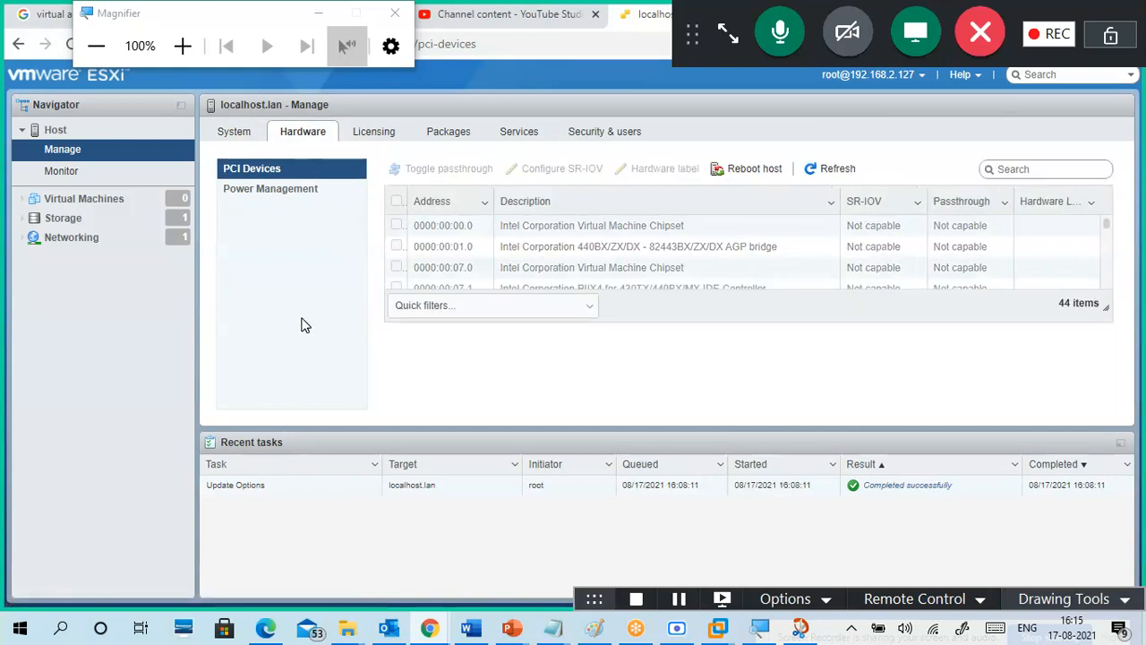
left_click(289, 190)
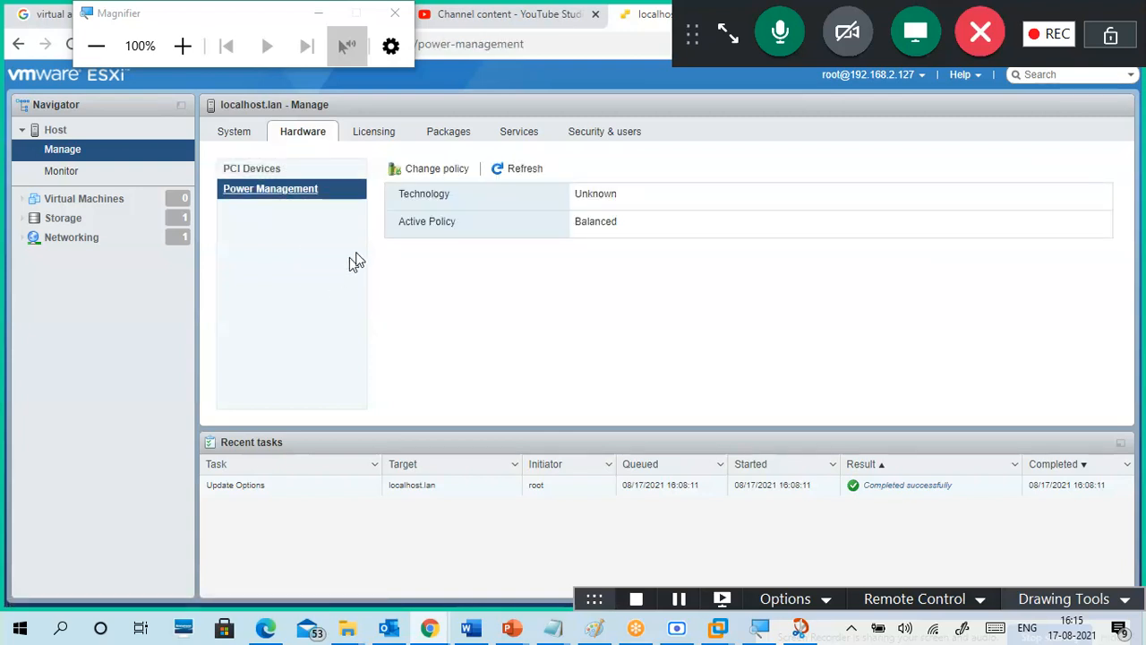
left_click(375, 134)
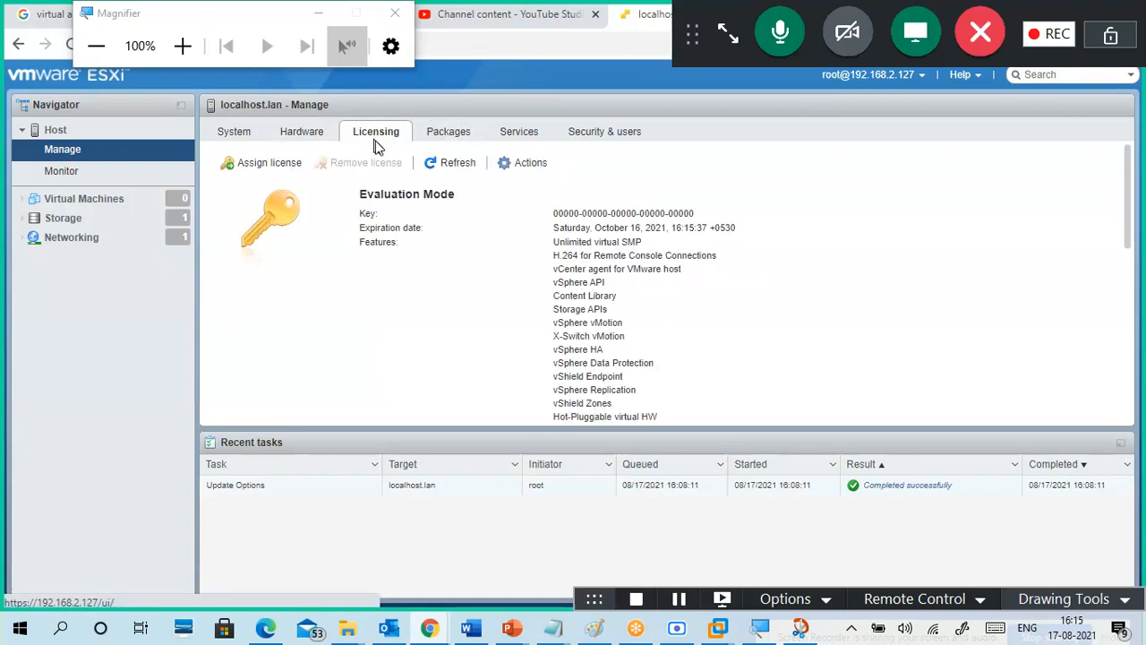
left_click_drag(564, 215, 719, 214)
left_click(641, 234)
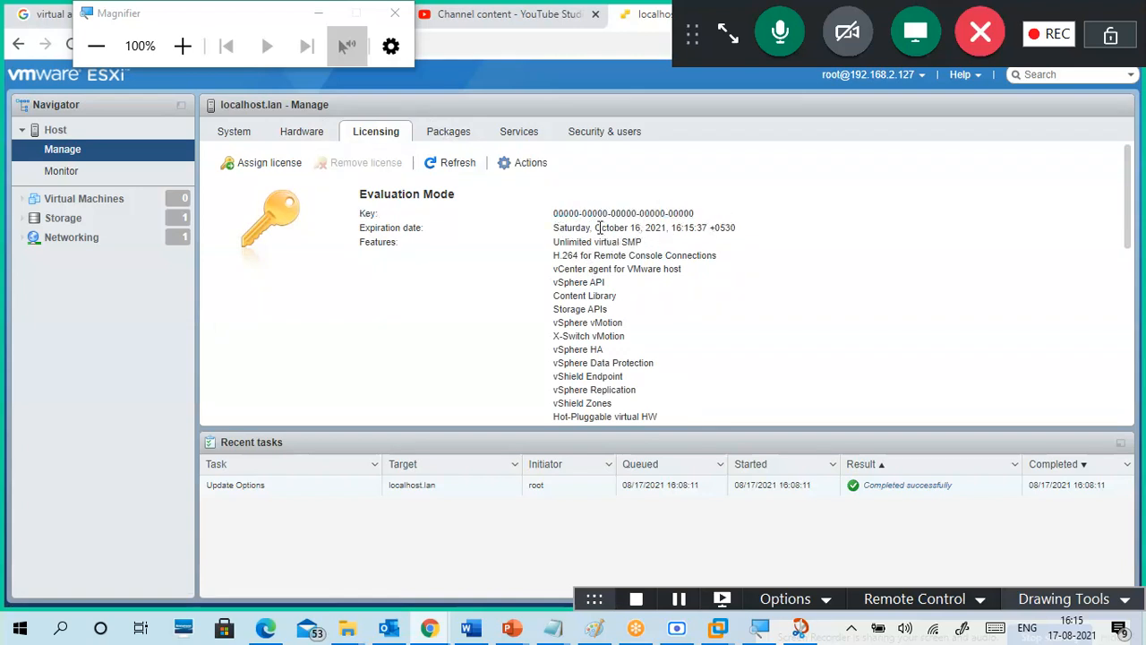
left_click_drag(597, 228, 653, 229)
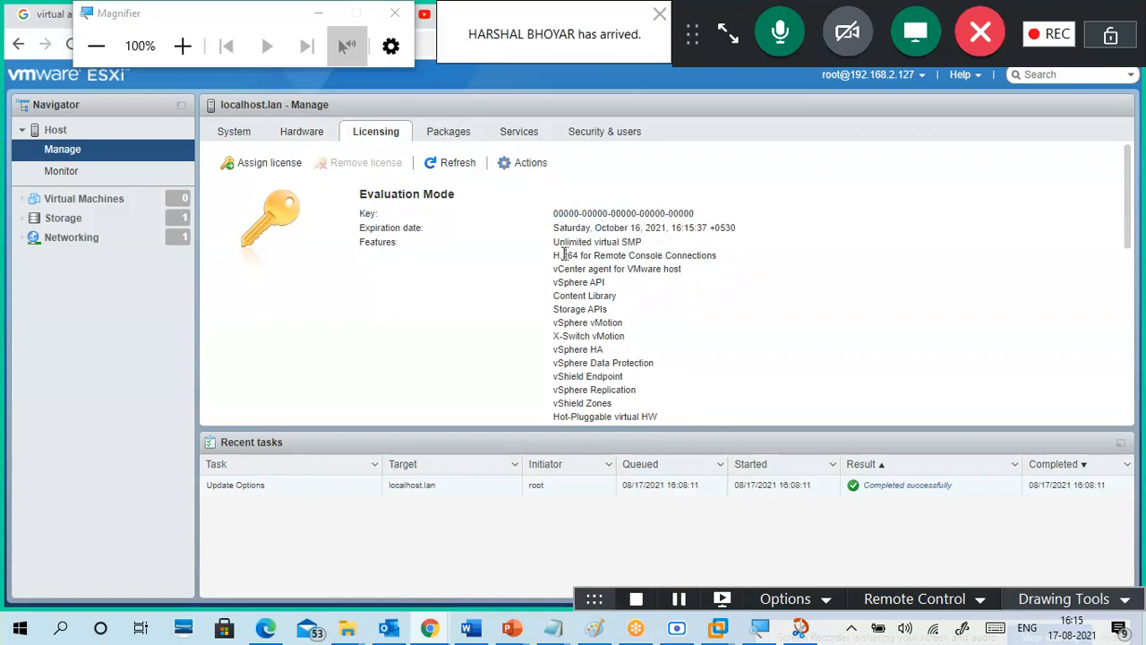
Step: Review the licensed features list, including Unlimited virtual SMP and MPIO
left_click_drag(546, 246, 648, 253)
left_click(648, 254)
left_click_drag(583, 310, 602, 405)
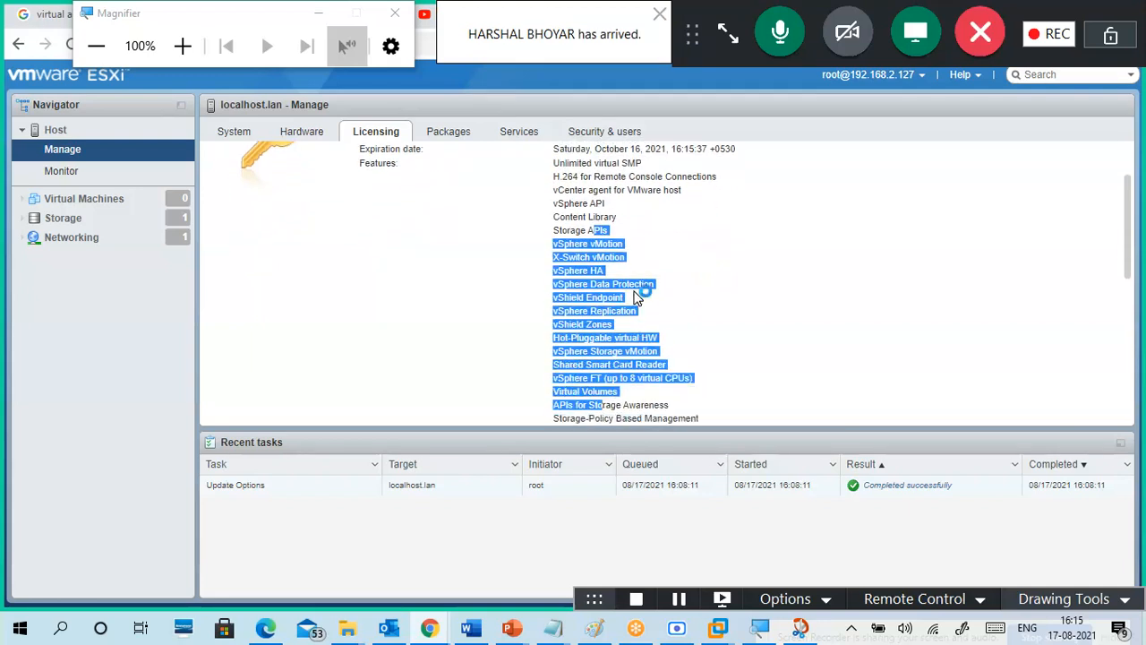
scroll(608, 291, "up", 1)
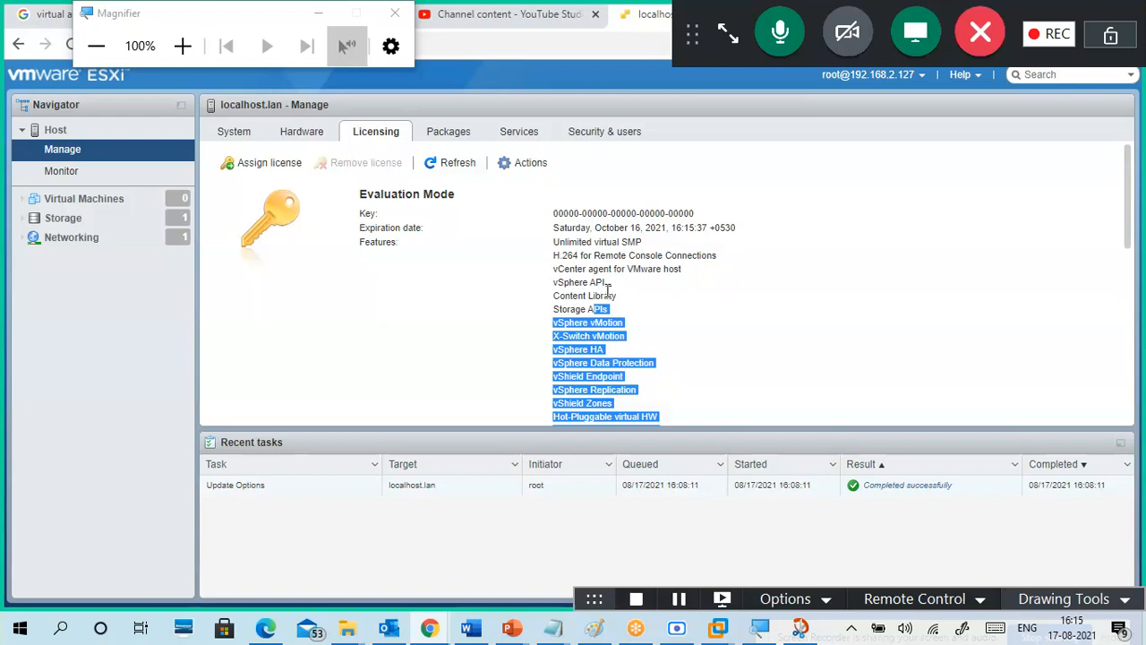
left_click(606, 257)
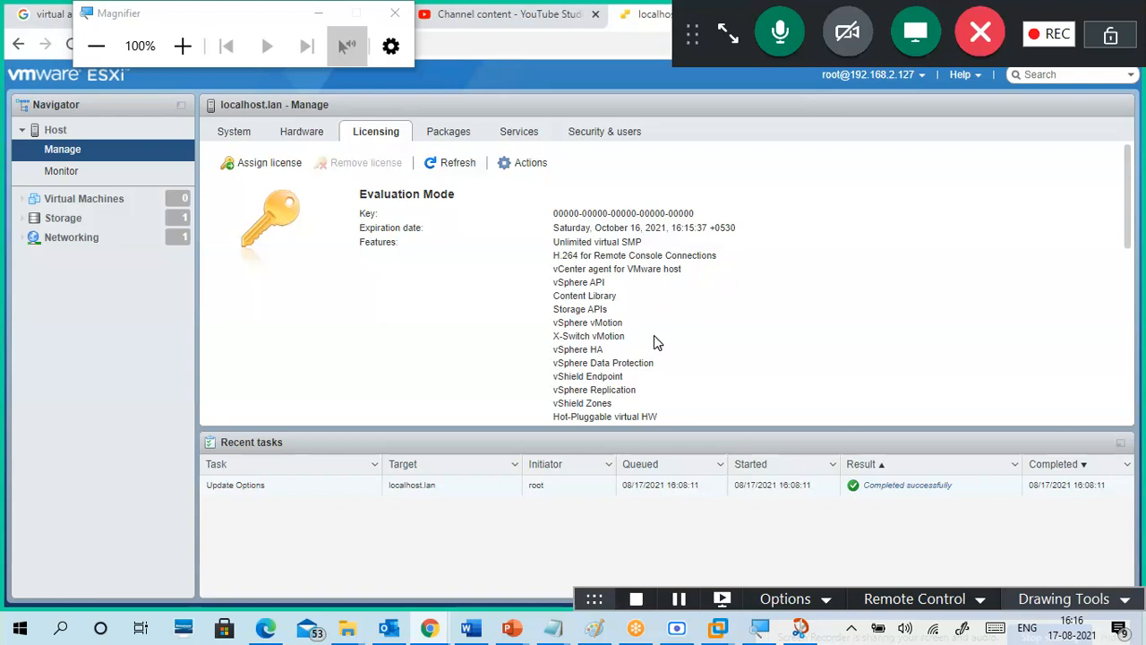
scroll(654, 337, "down", 2)
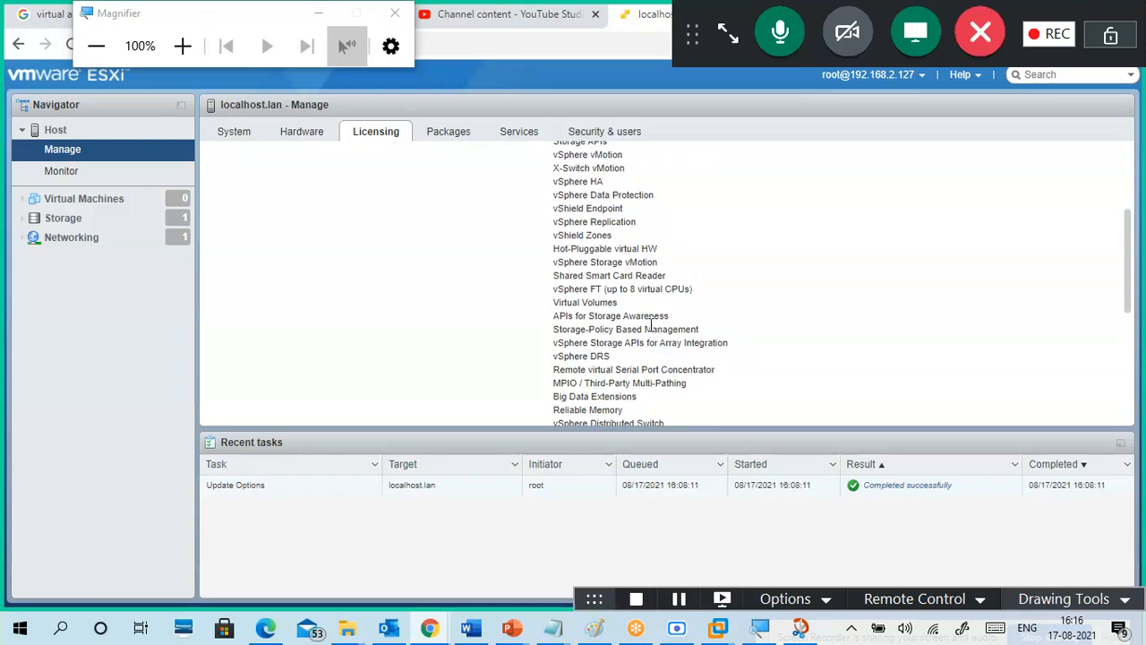
scroll(652, 324, "down", 2)
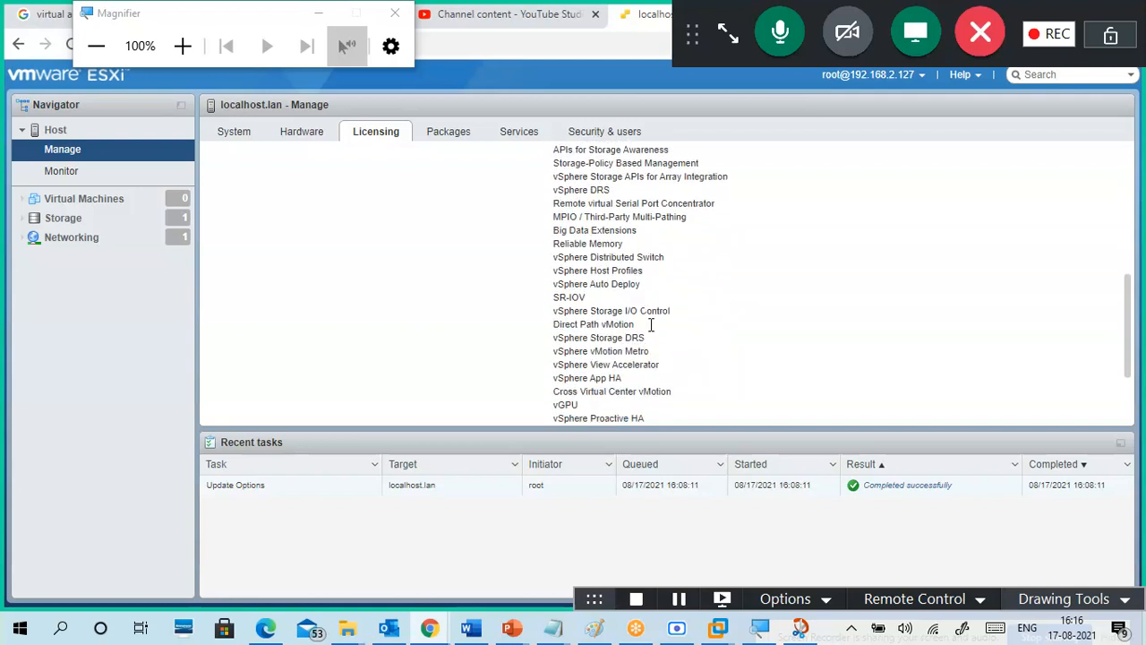
left_click_drag(548, 215, 580, 218)
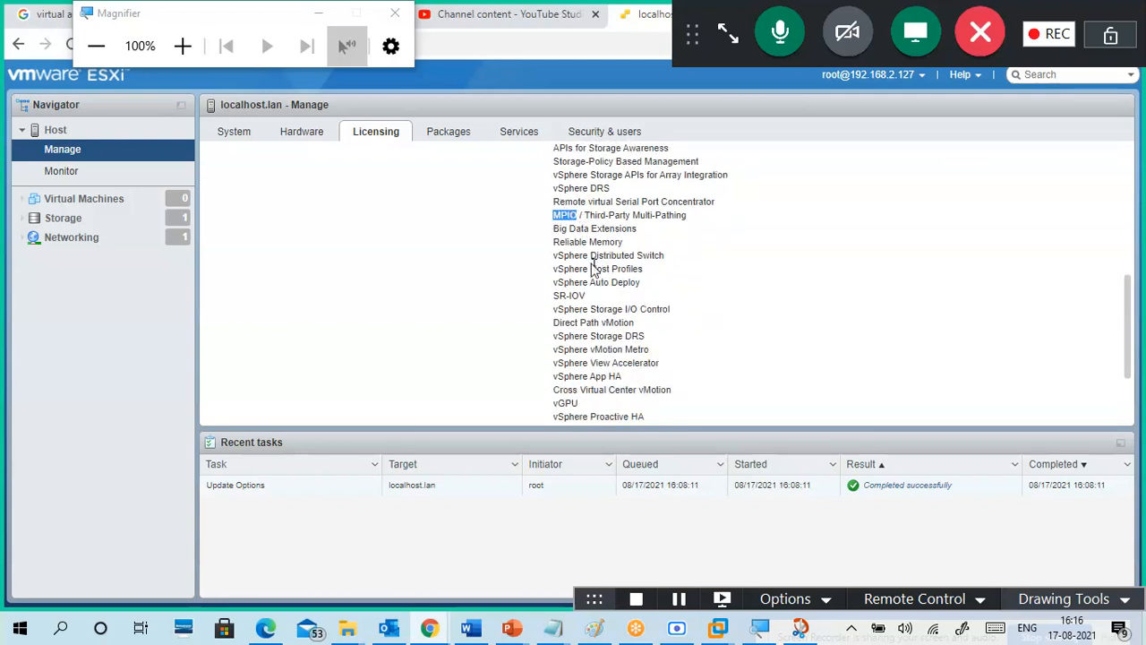
scroll(618, 357, "up", 3)
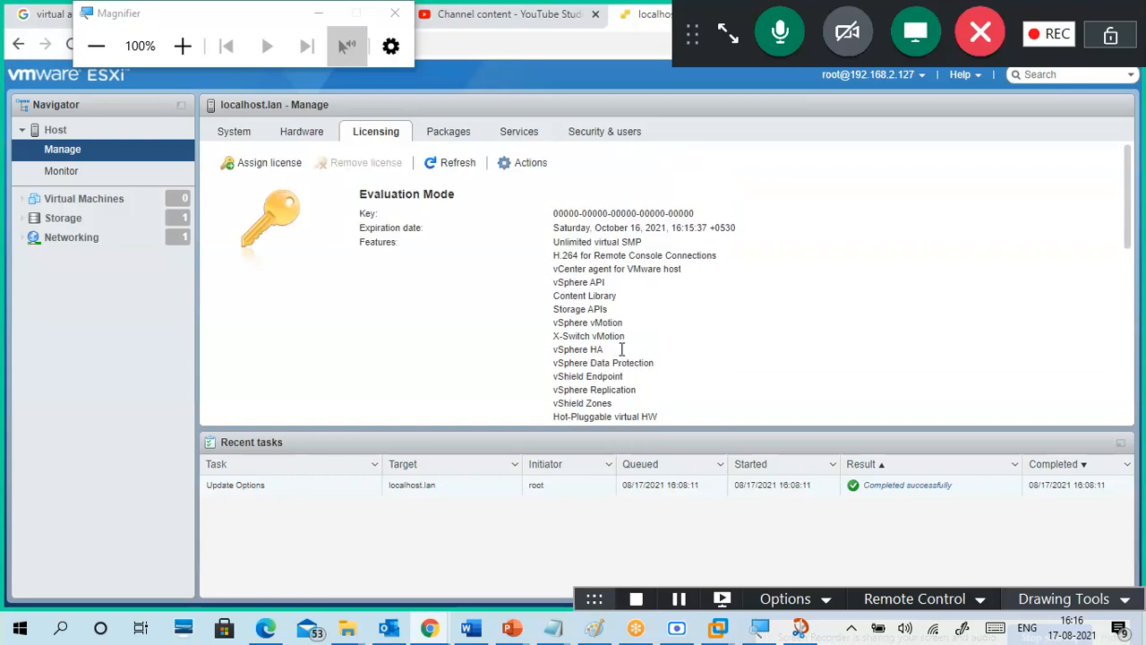
Step: Open Assign license, cancel without entering a key, then show the host's 74 installed packages
left_click(277, 166)
left_click(608, 277)
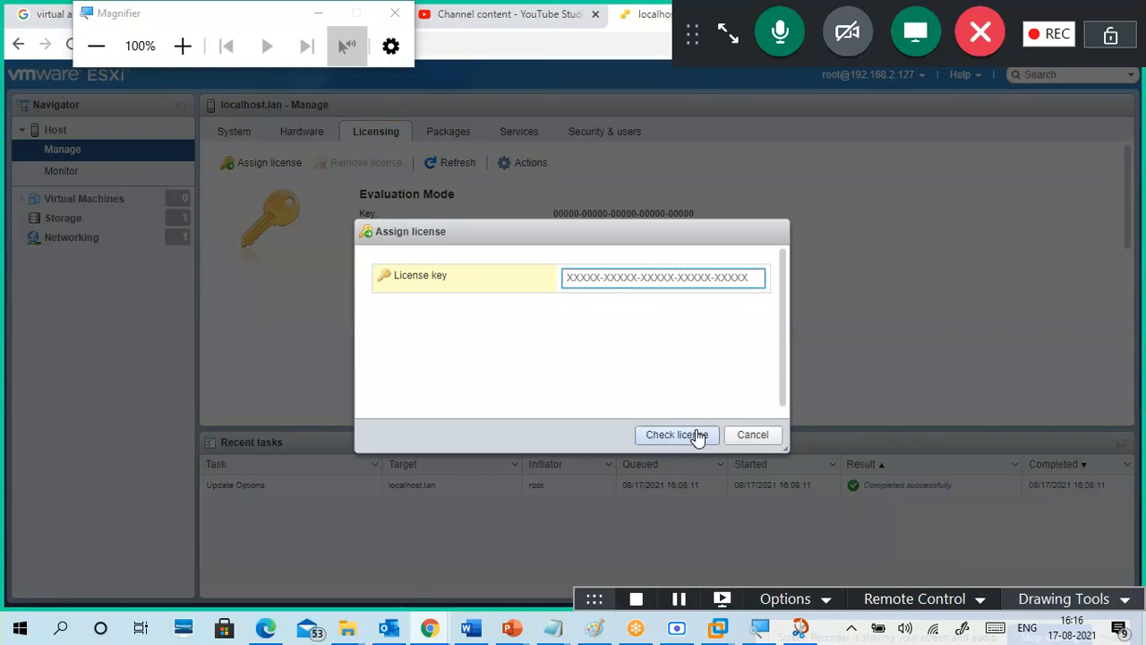
left_click(750, 436)
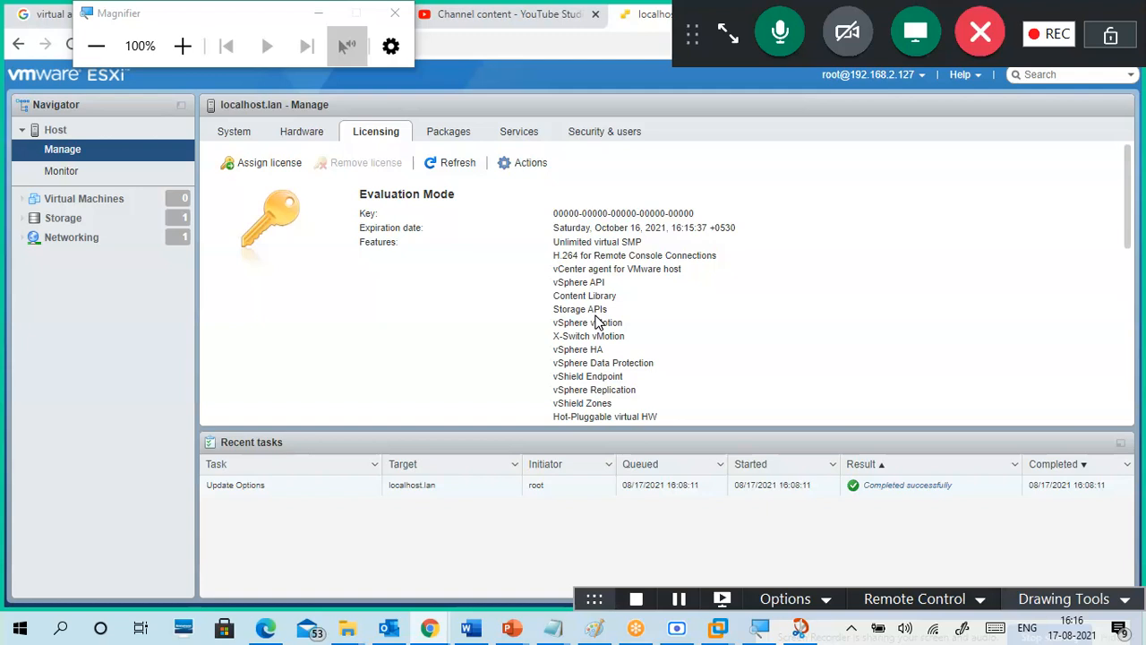
left_click(529, 169)
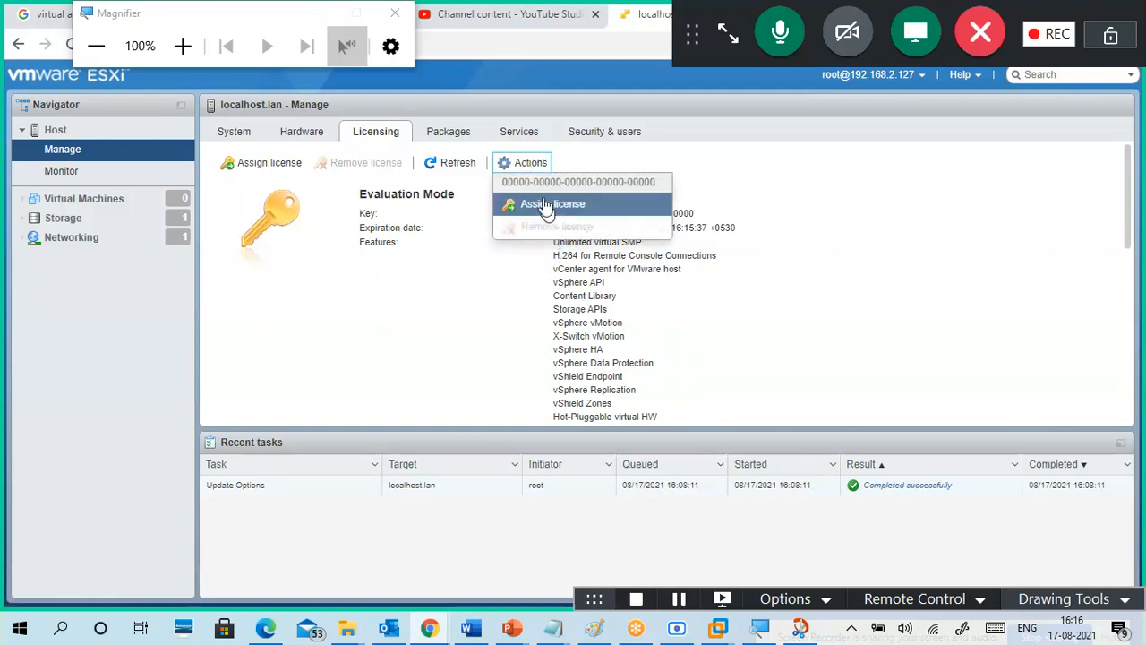
left_click(461, 134)
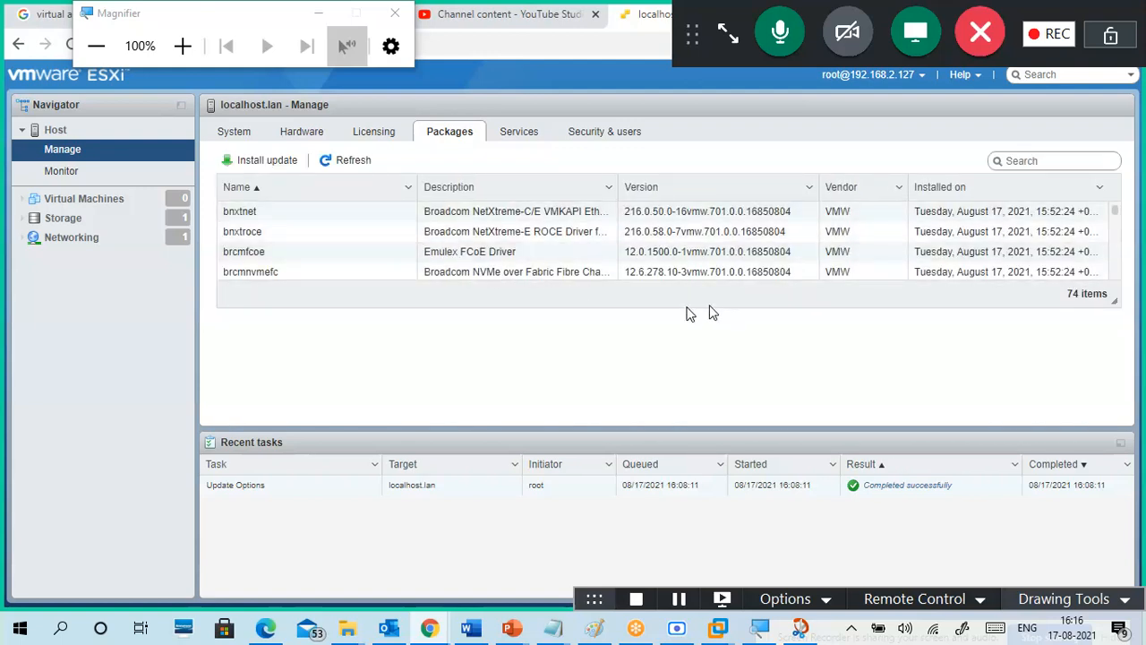
Step: Select the bnxtnet and bnxtroce packages, enlarge the grid, and scroll through all 74 VIBs
left_click(521, 215)
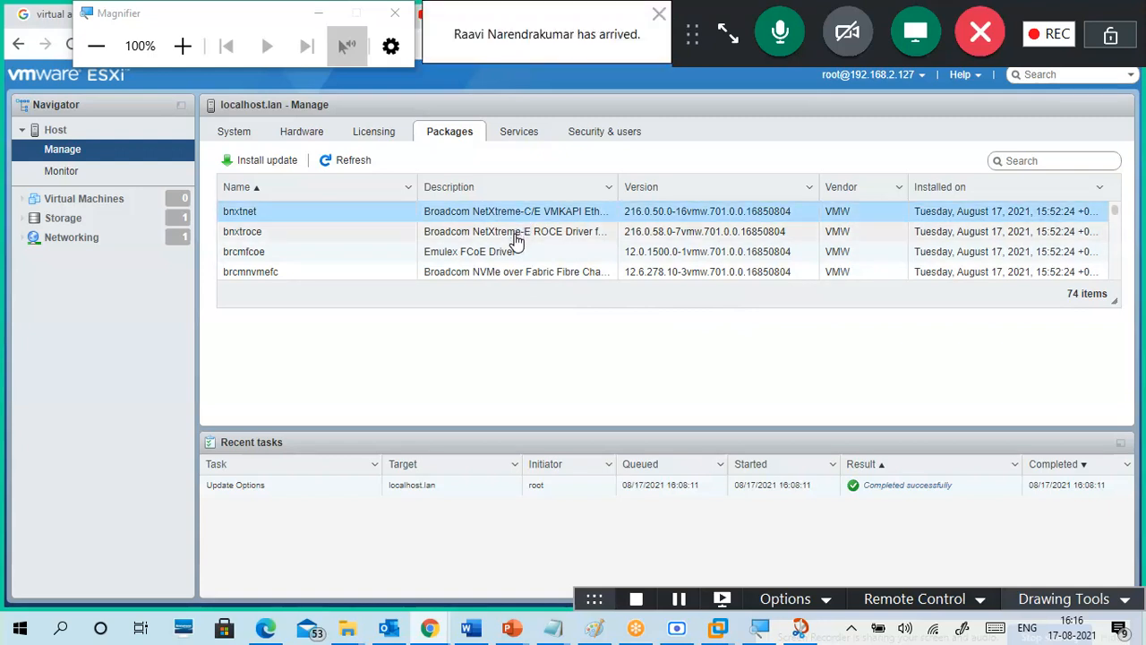
left_click(517, 235)
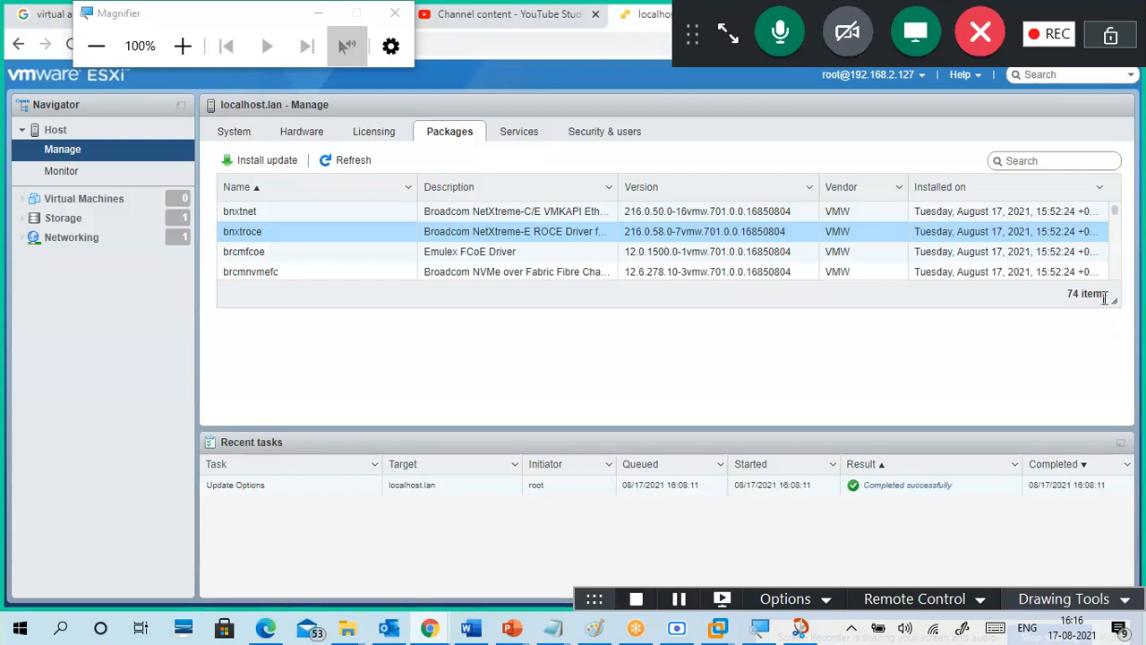
left_click_drag(1111, 301, 1111, 376)
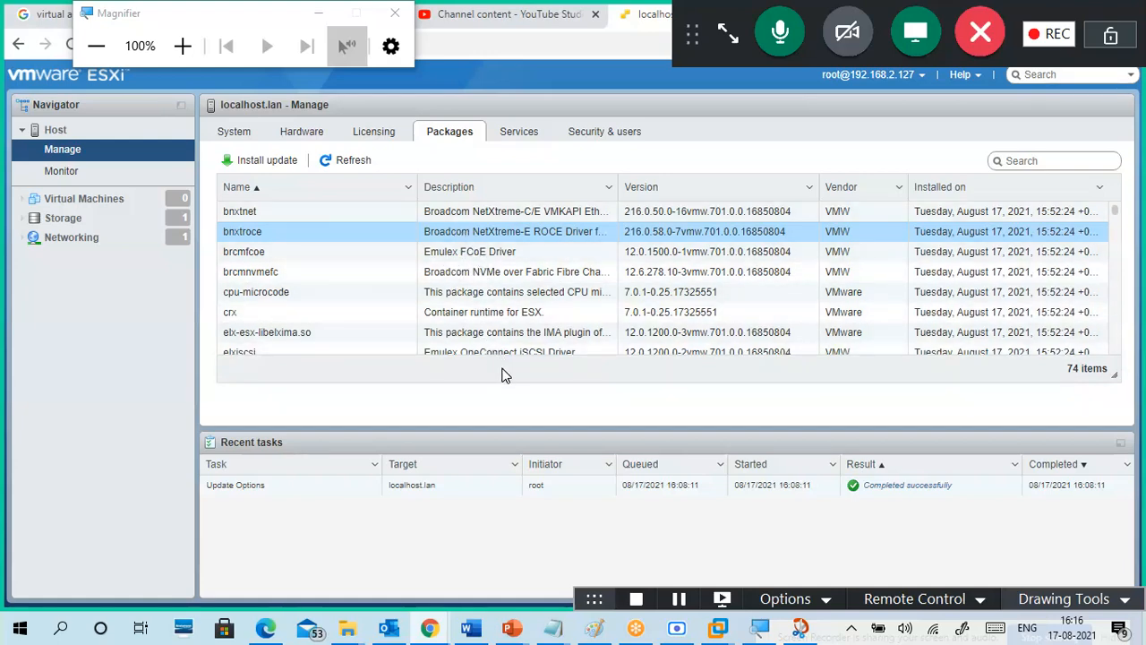
scroll(492, 307, "down", 3)
scroll(492, 307, "down", 15)
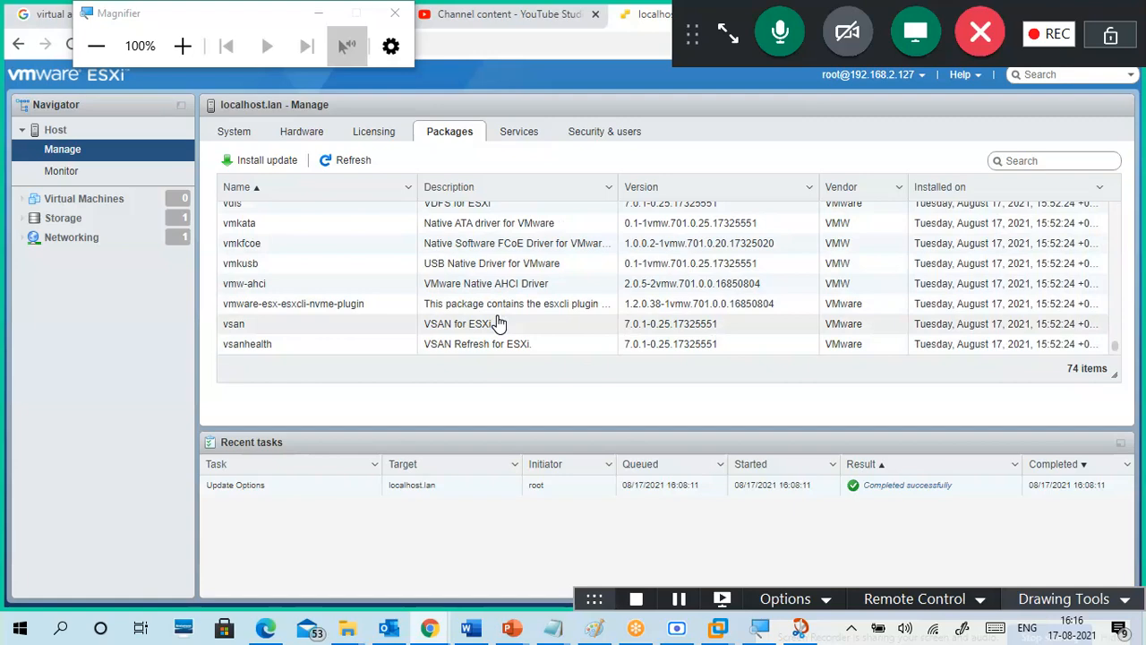
scroll(488, 331, "up", 3)
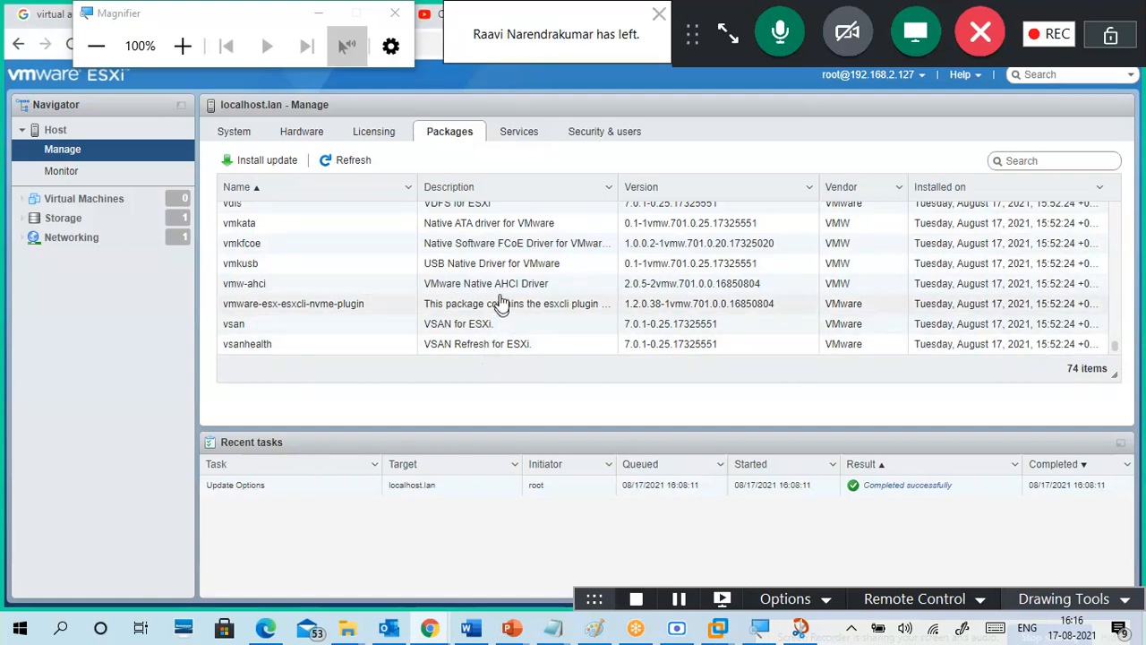
scroll(501, 292, "up", 5)
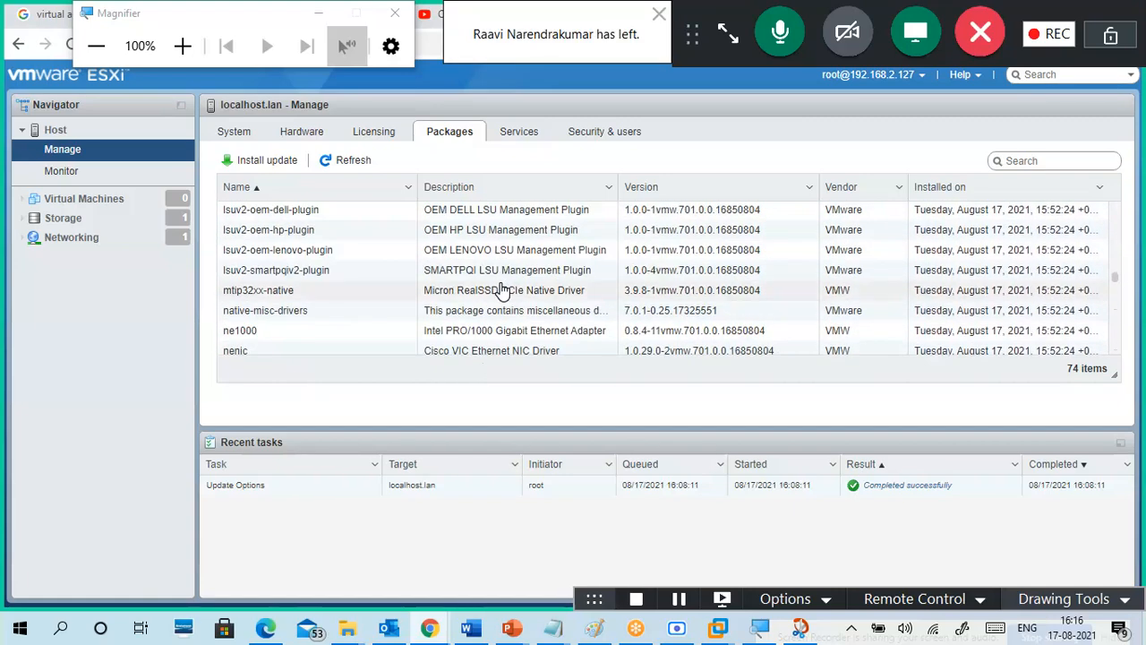
scroll(503, 291, "up", 7)
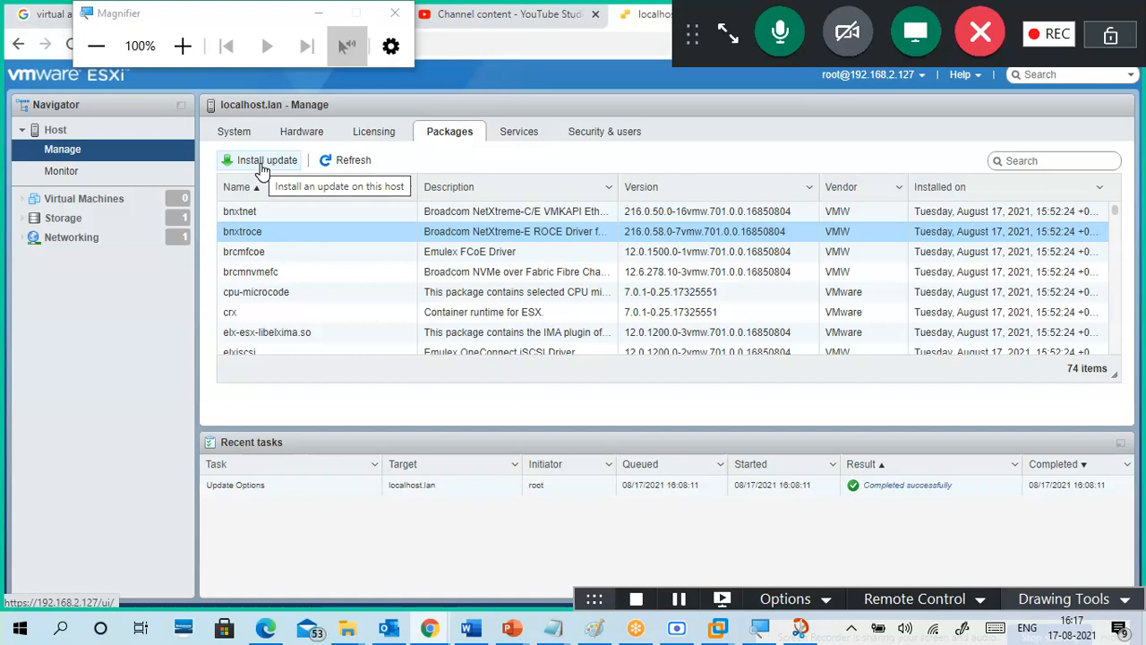
Step: Open the Services tab, enlarge the table, and review the 16 services' running or stopped status
left_click(522, 135)
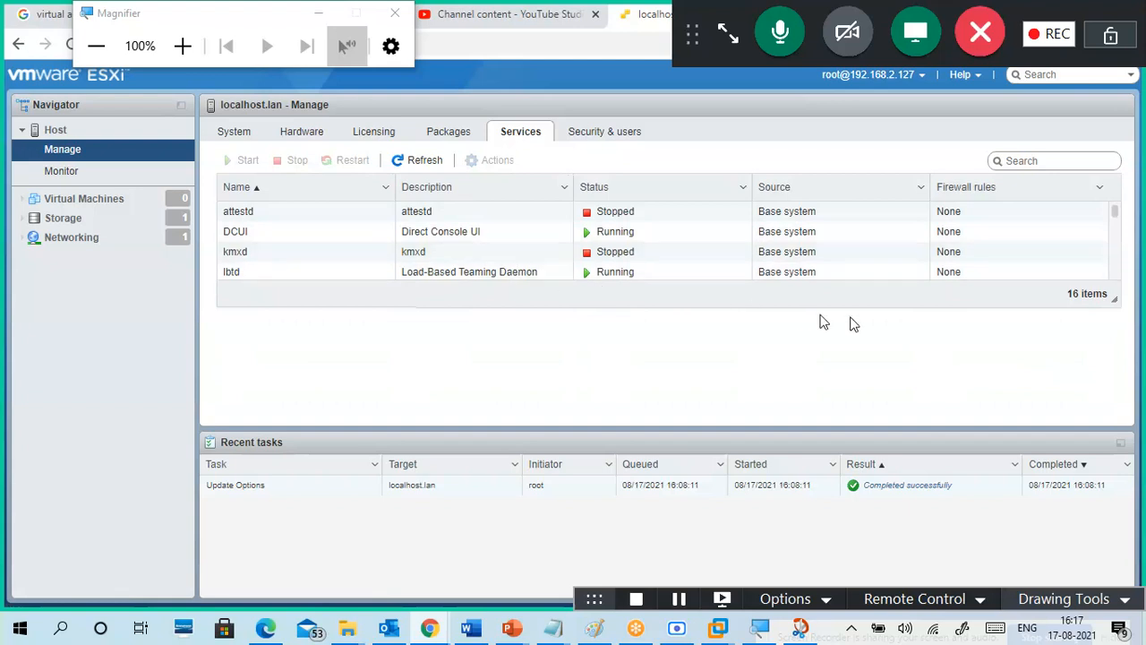
left_click_drag(1114, 296, 1139, 430)
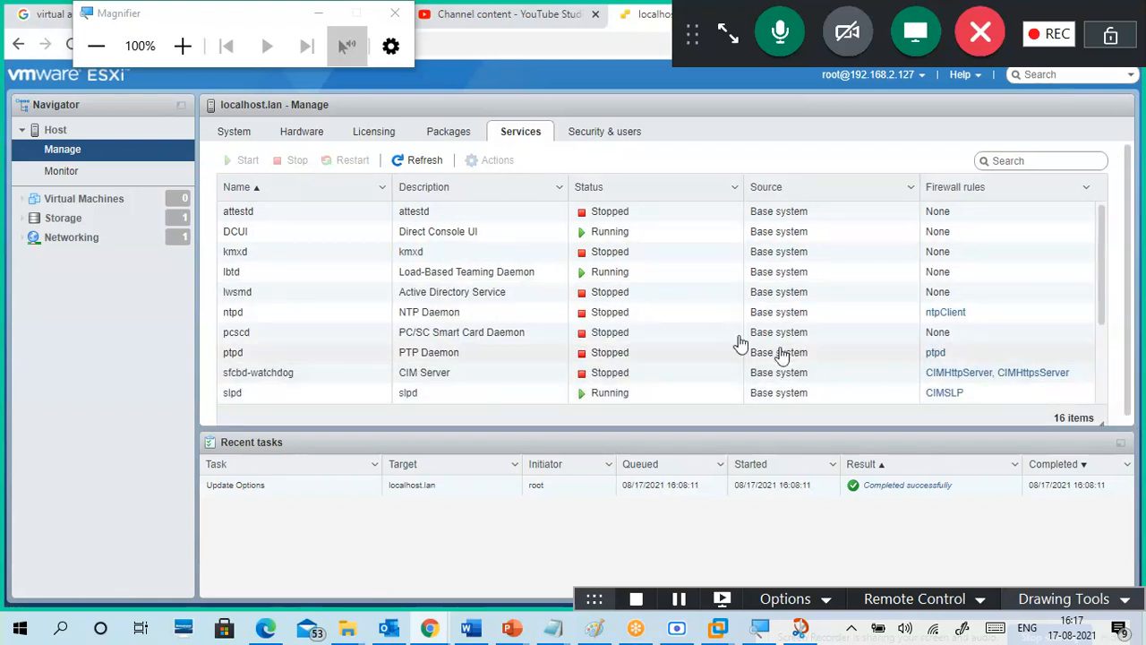
scroll(459, 302, "down", 3)
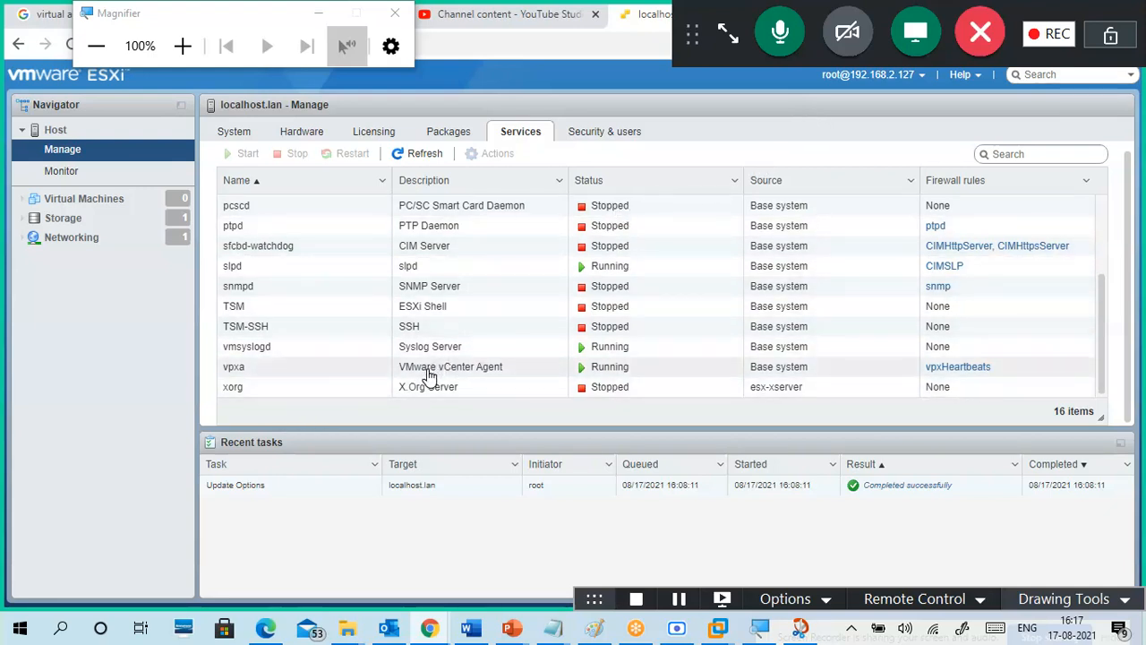
scroll(492, 361, "up", 3)
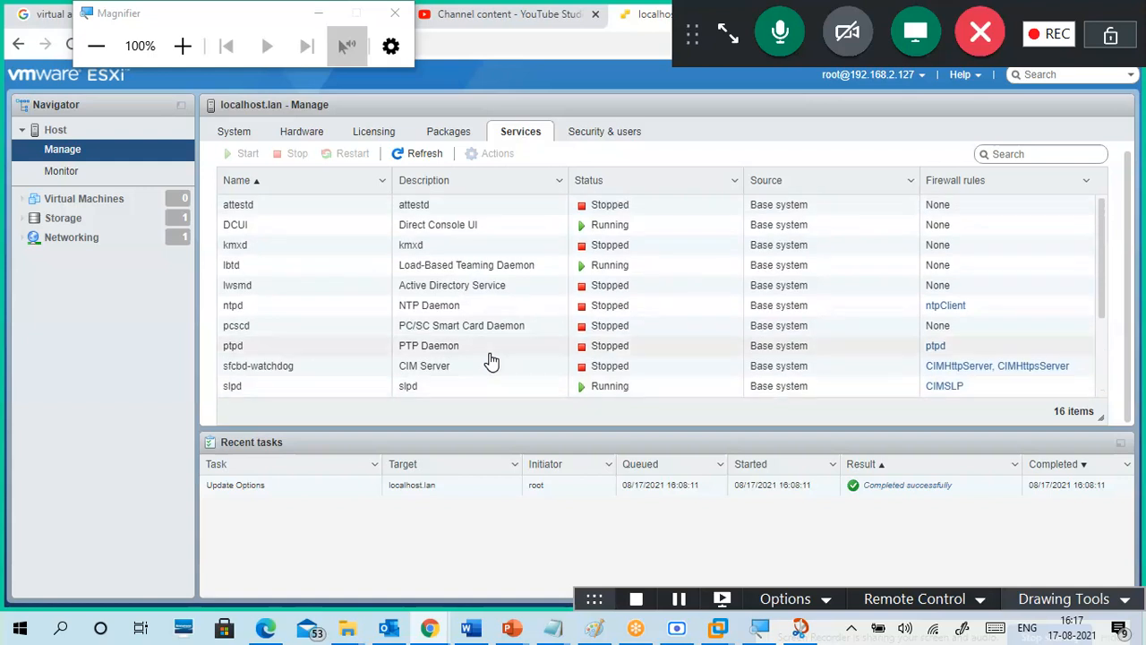
scroll(489, 302, "up", 1)
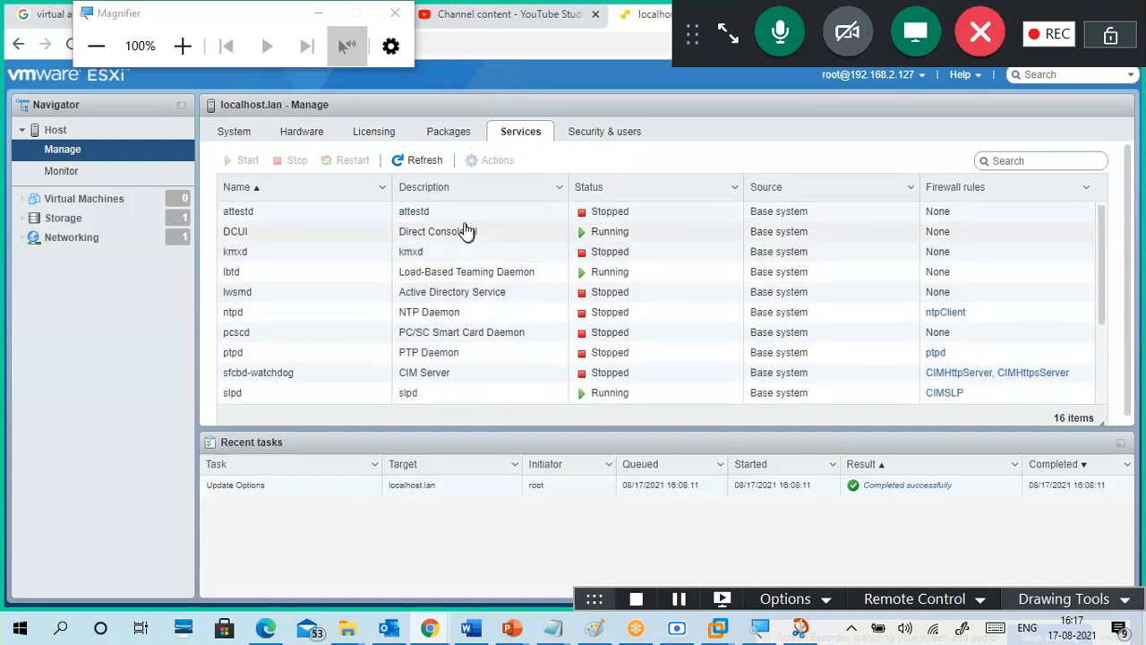
Step: Go to Security & users > Users, which holds only root, and open the Add a user dialog
left_click(609, 137)
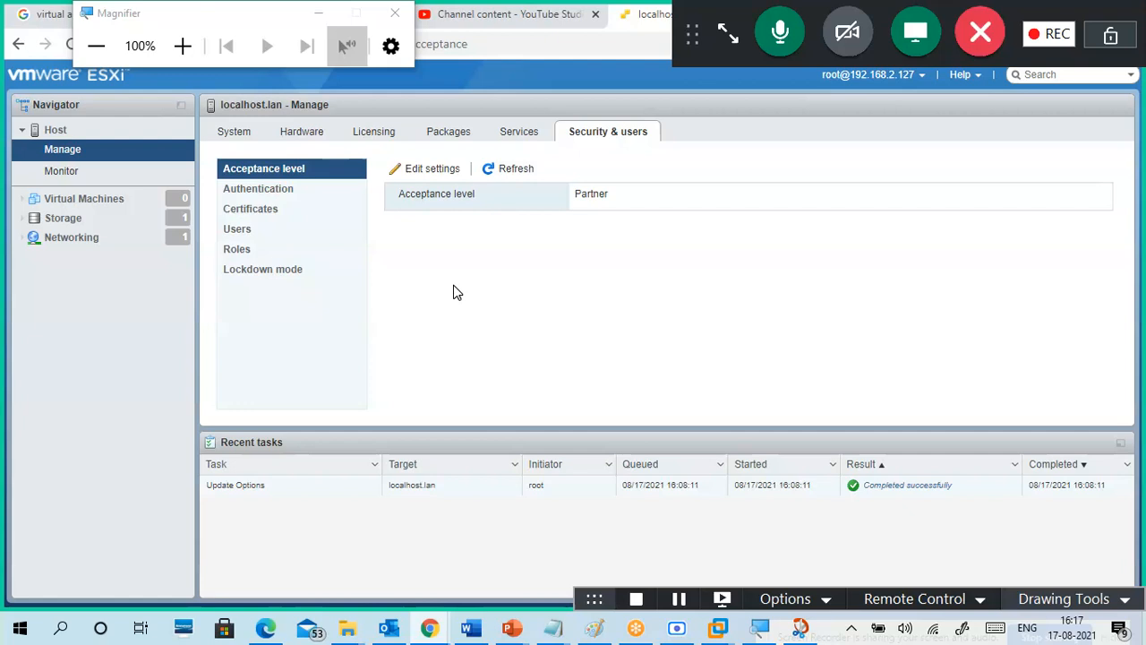
left_click(270, 231)
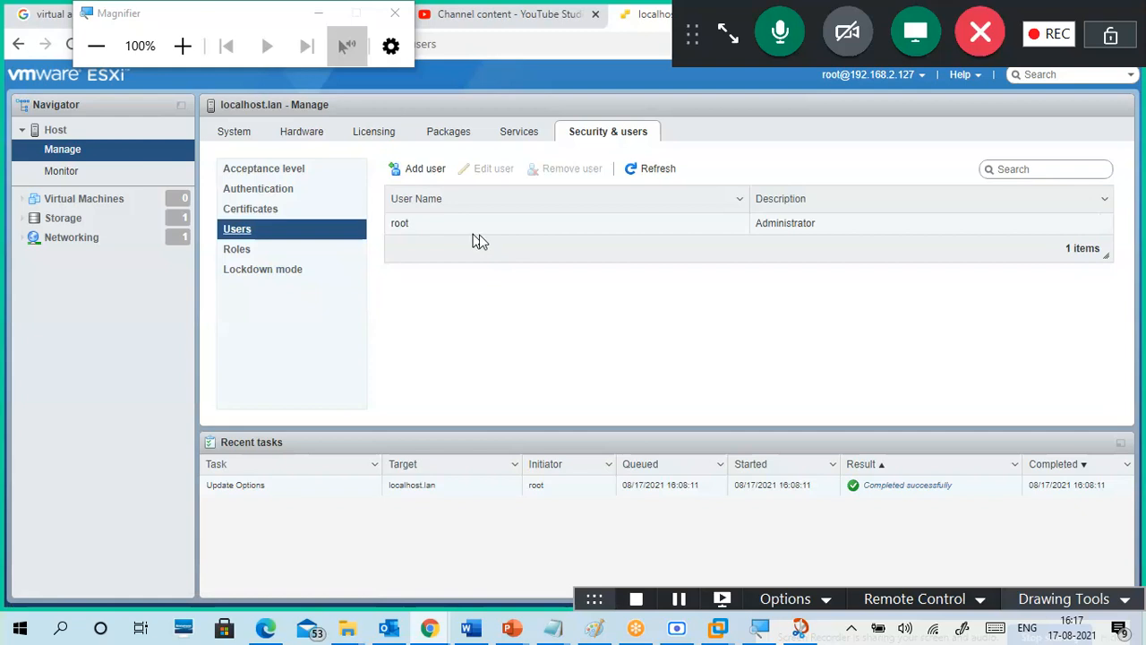
left_click(430, 176)
Step: Enter user name Kavya, description Kavya Admin and a password in both fields, then submit
left_click(615, 277)
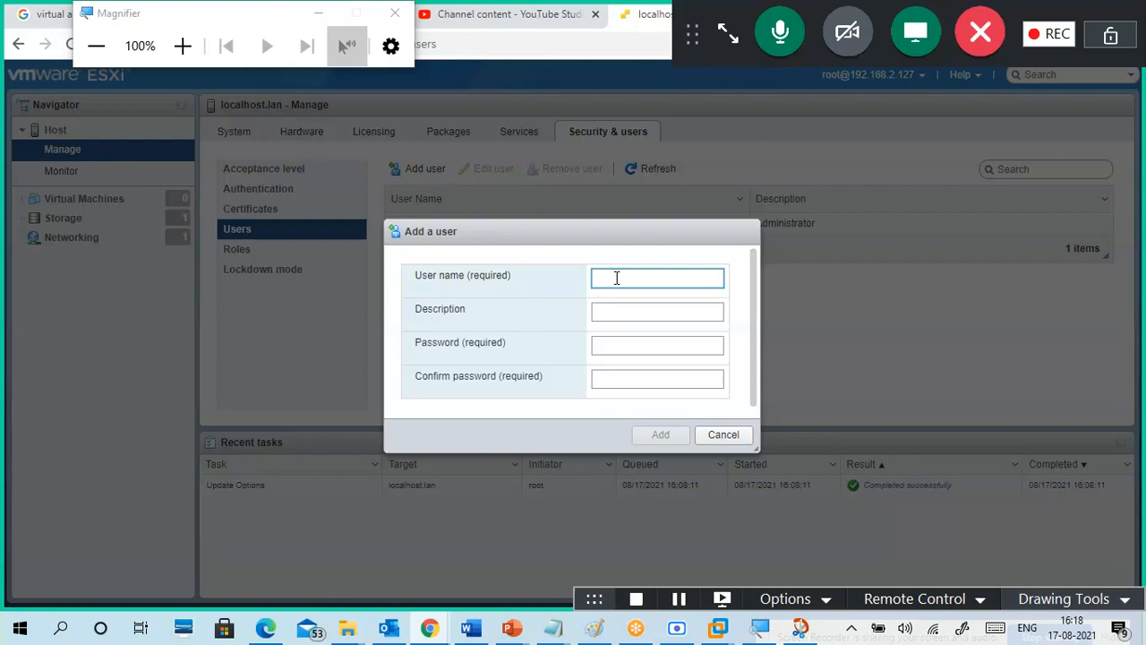
type("Kavya")
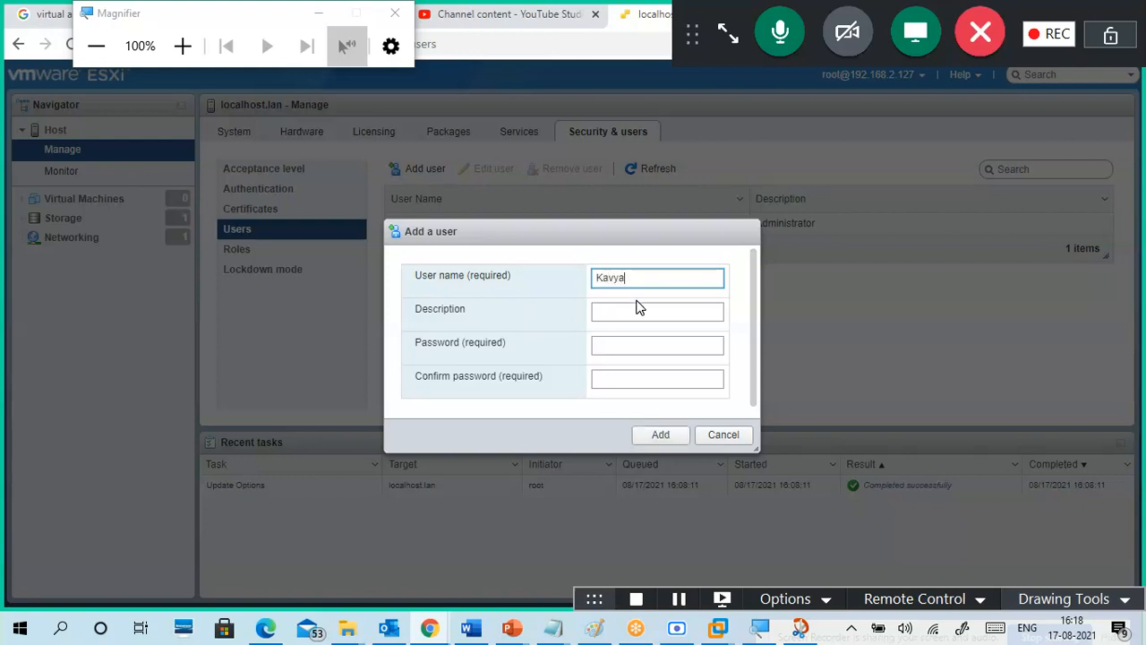
left_click(646, 312)
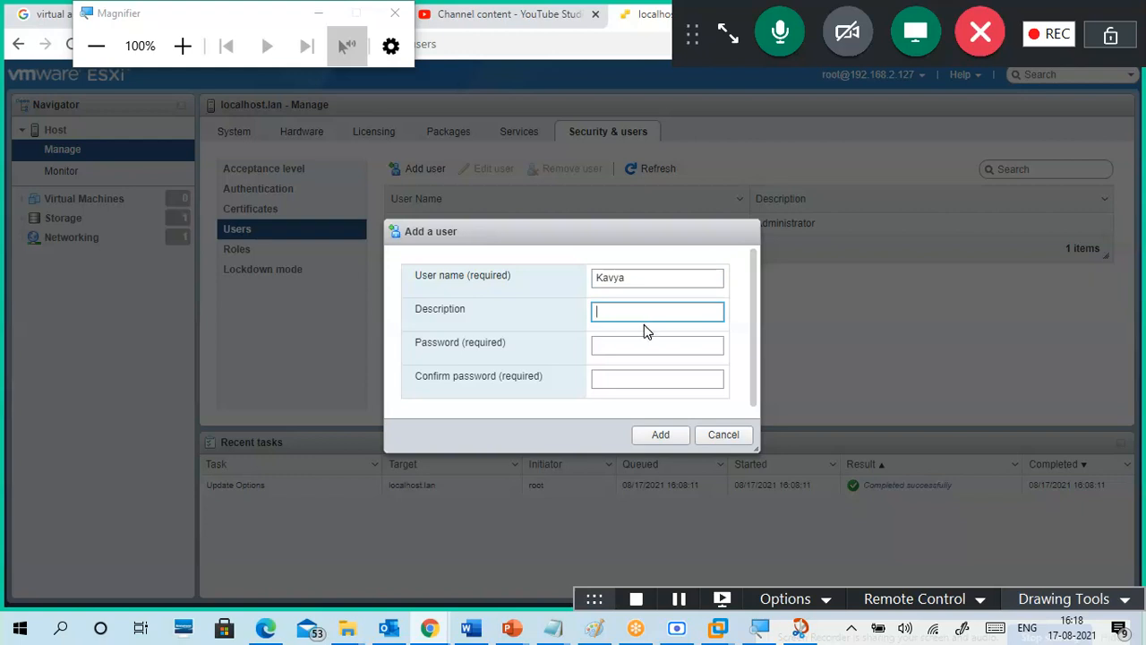
type("Kavya A")
type("dmin")
left_click(658, 349)
type("••")
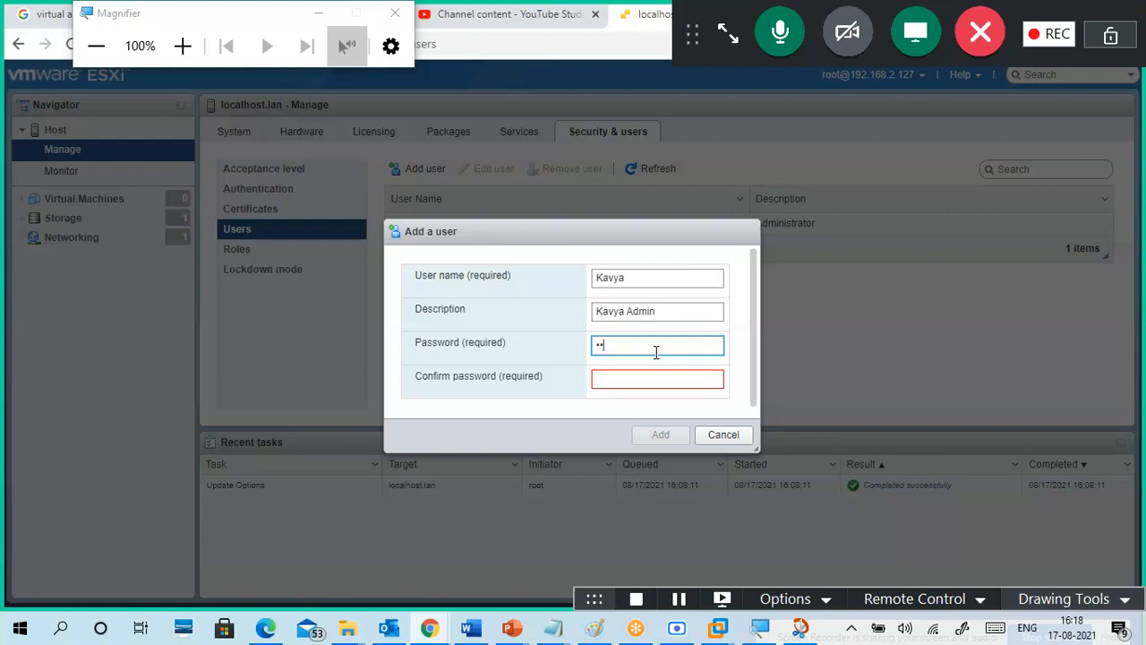
type("•")
key("Tab")
type("••")
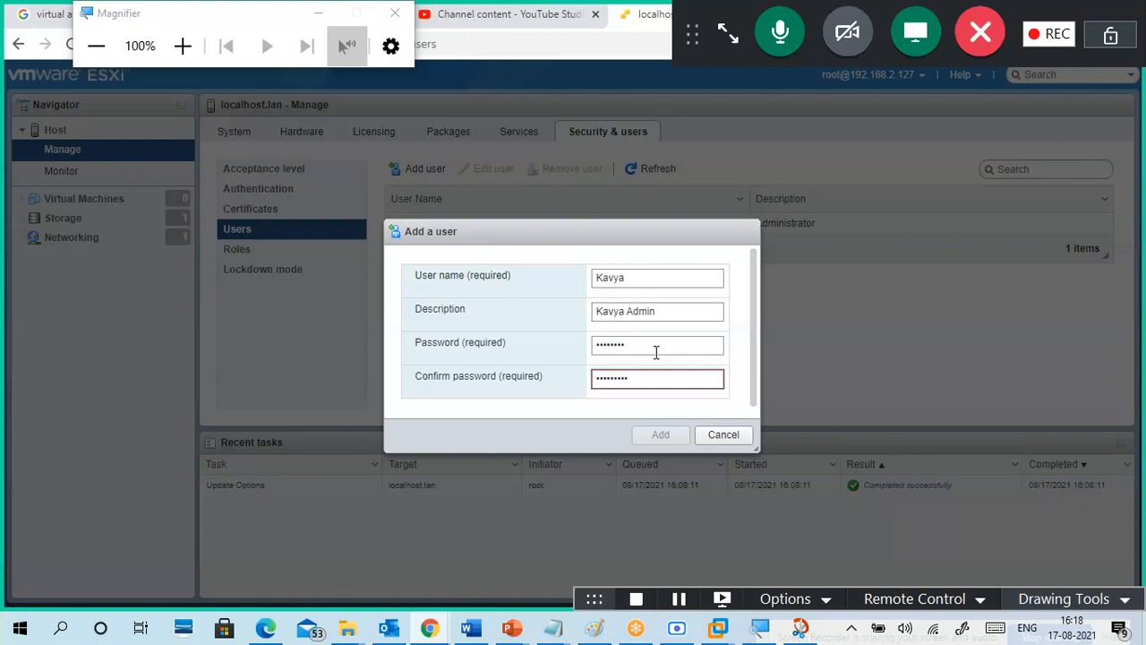
left_click_drag(635, 348, 533, 336)
type("•••••••••")
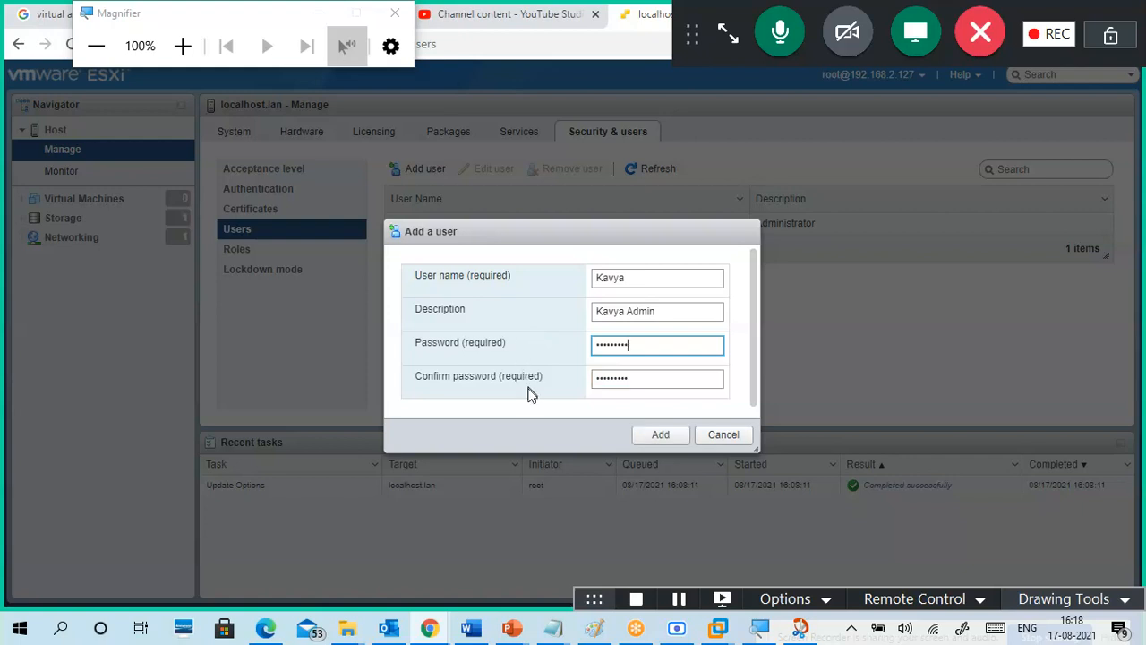
left_click(651, 436)
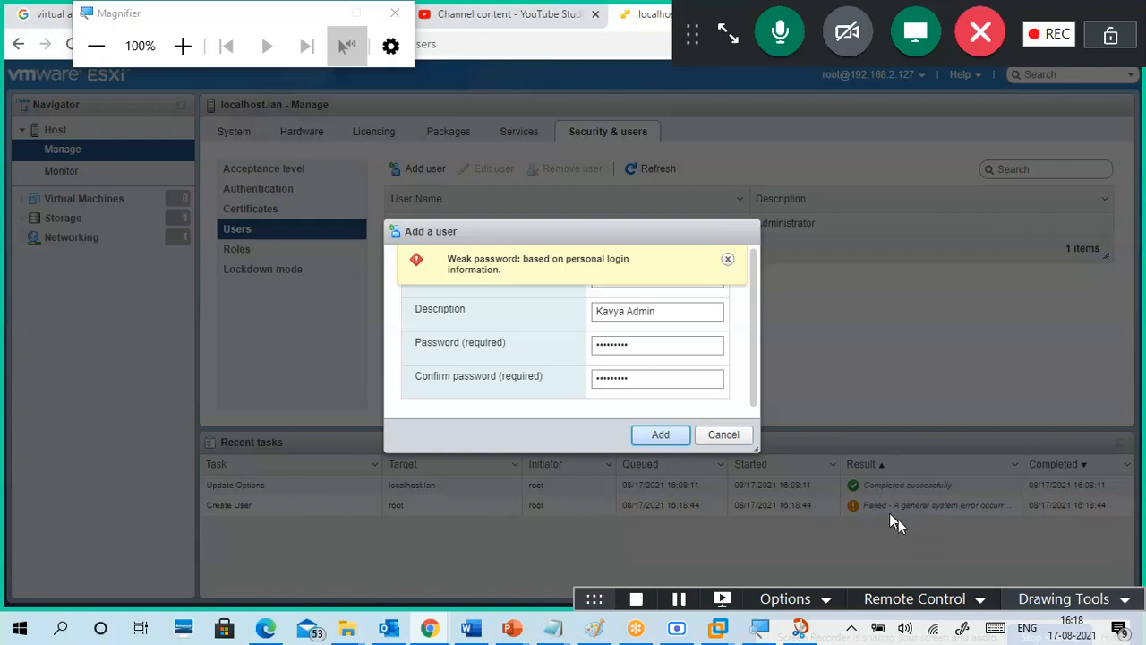
Step: Replace the rejected weak password with a stronger one in both fields and resubmit
left_click_drag(660, 346, 573, 350)
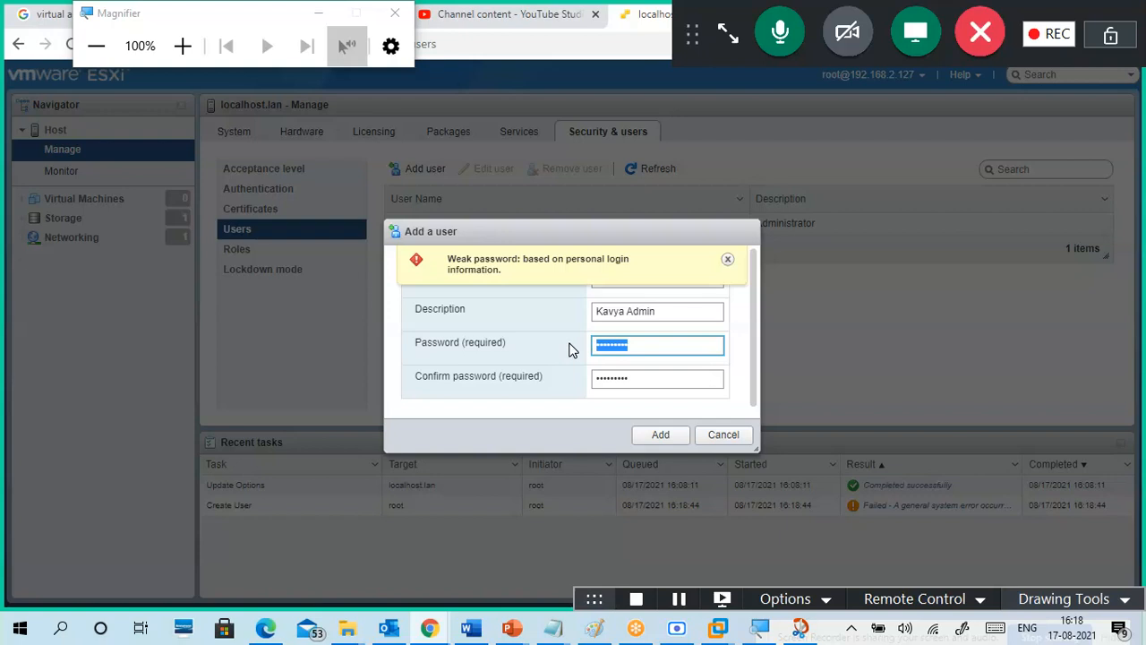
type("k")
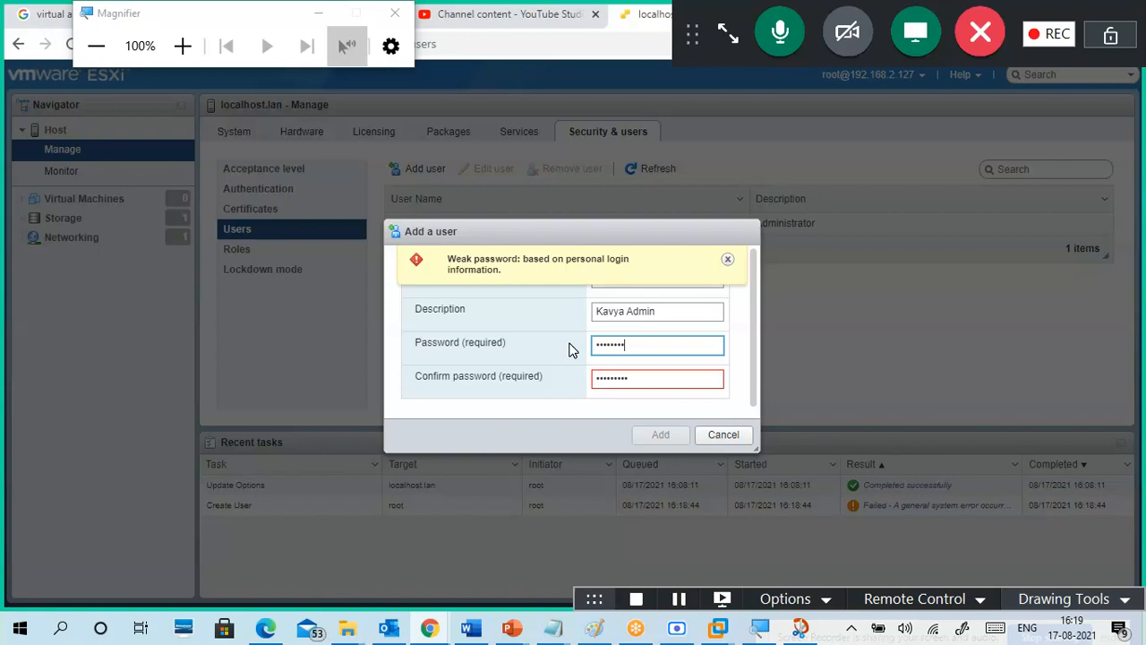
key("Tab")
type("k")
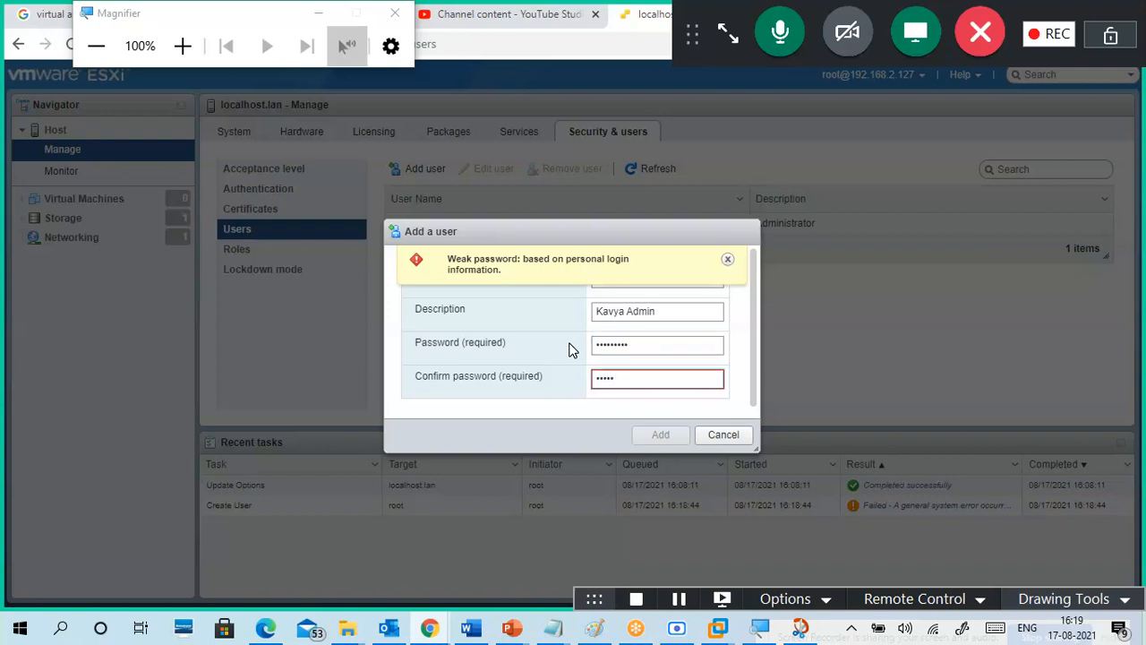
type("23")
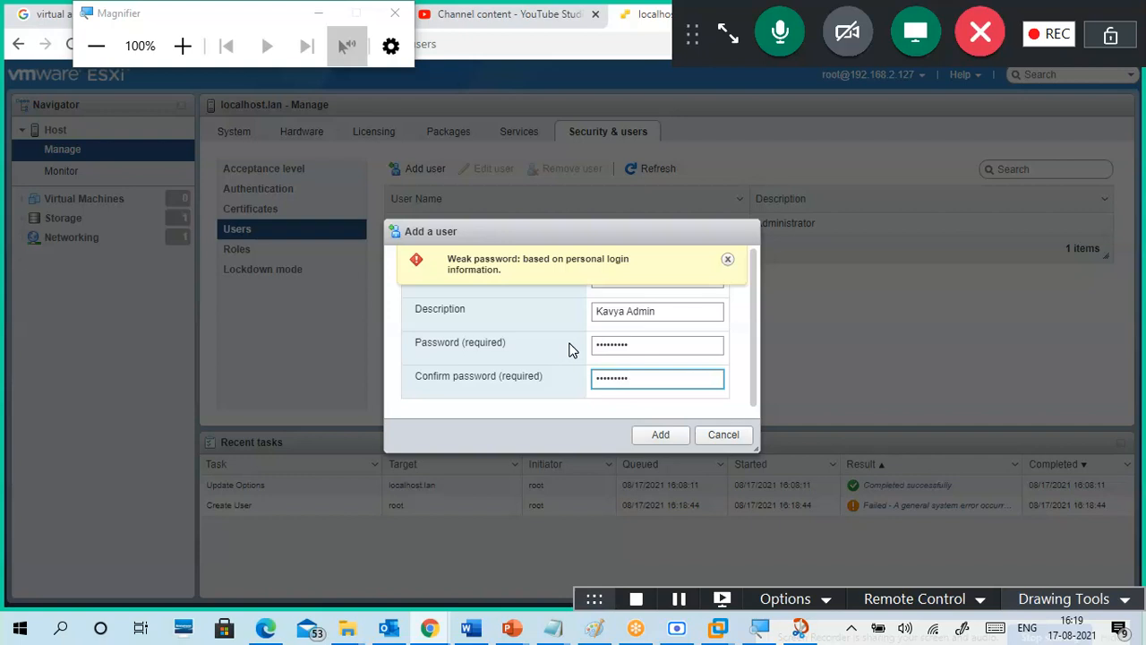
left_click(661, 436)
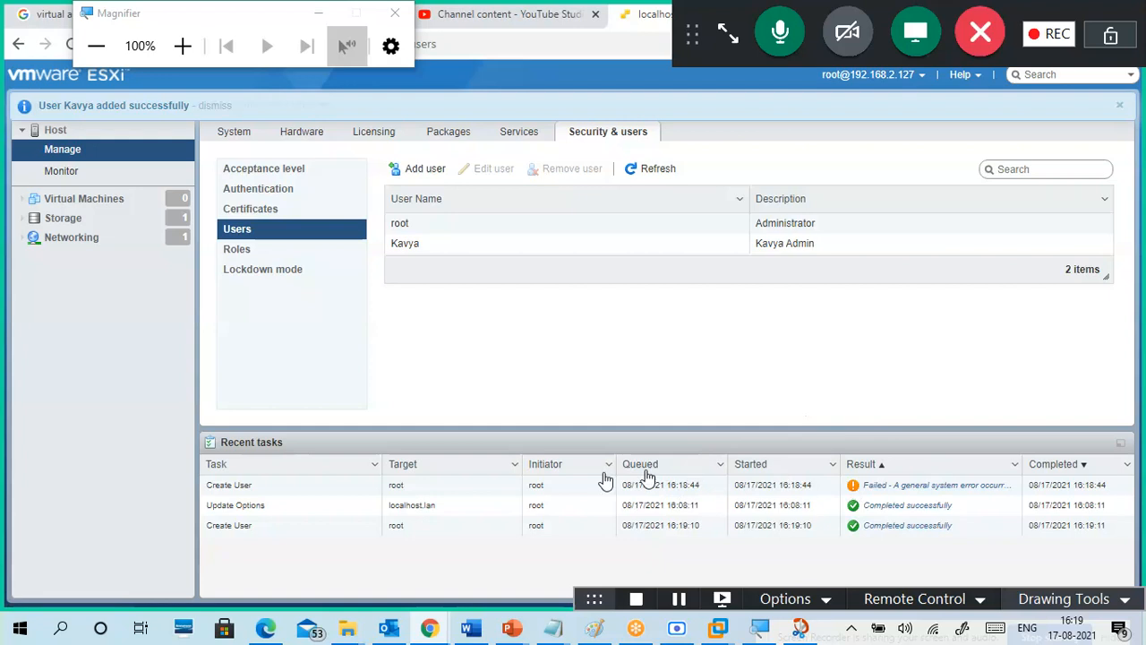
Step: Check the failed and successful Create User tasks, select Kavya, then list the host's 8 roles
left_click_drag(358, 488, 1015, 488)
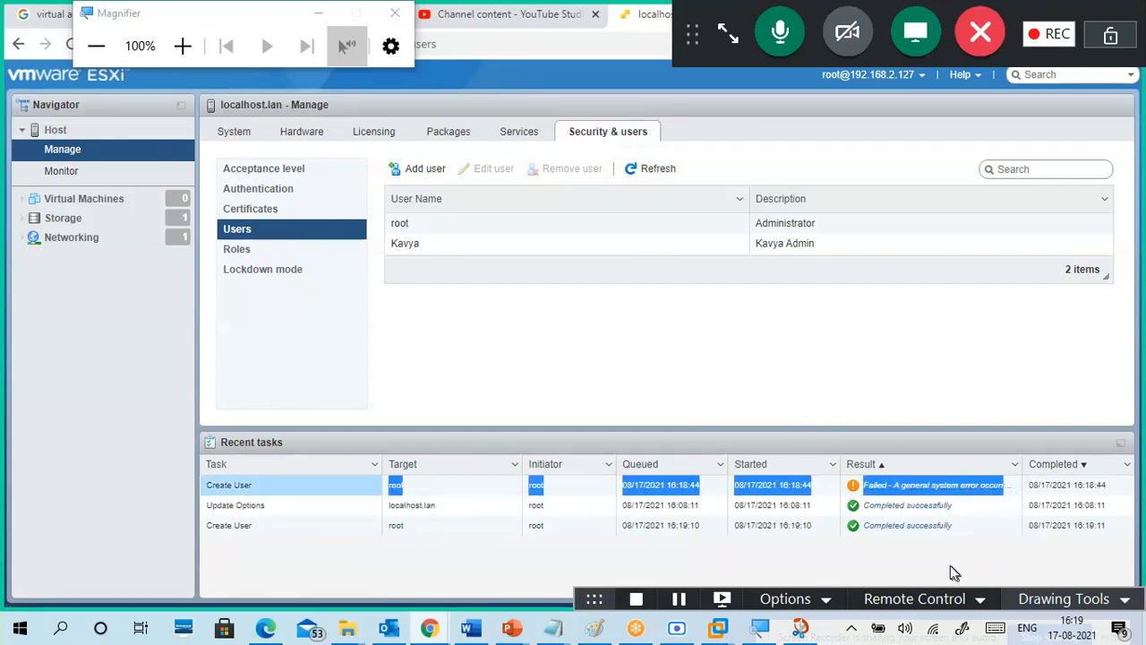
left_click_drag(281, 525, 835, 526)
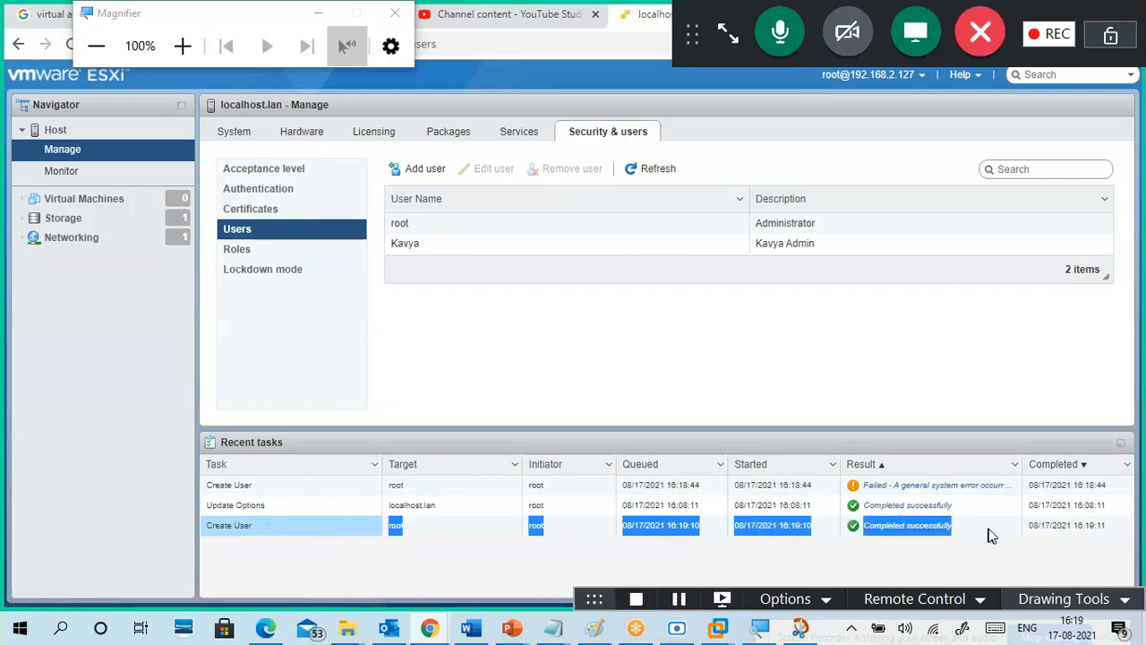
left_click(948, 550)
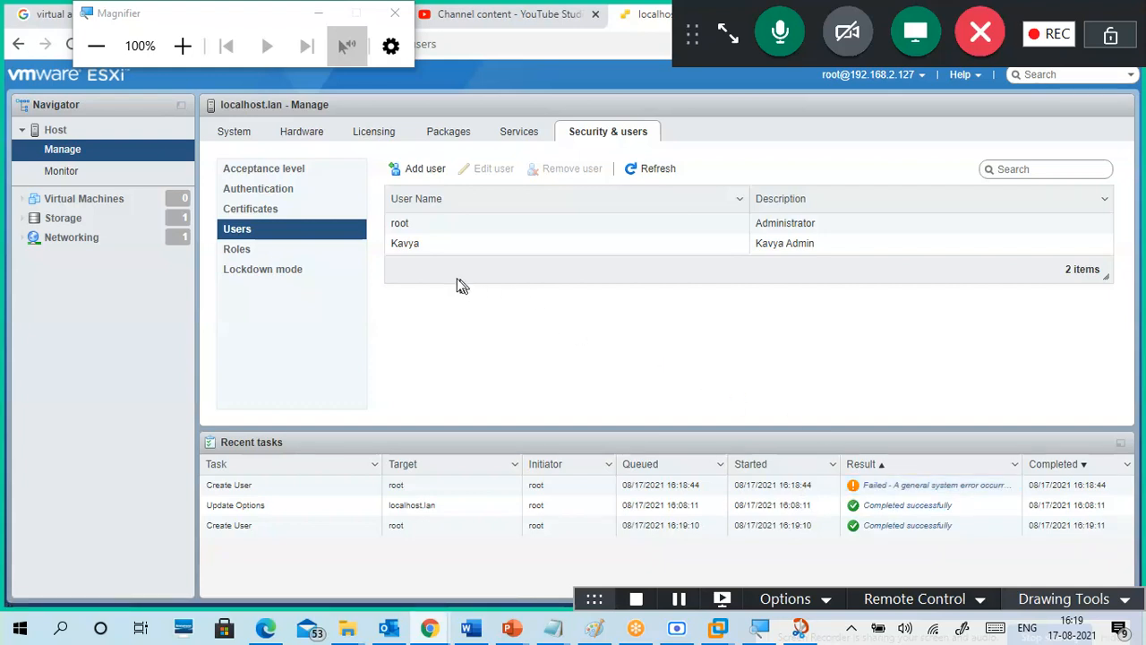
left_click(421, 246)
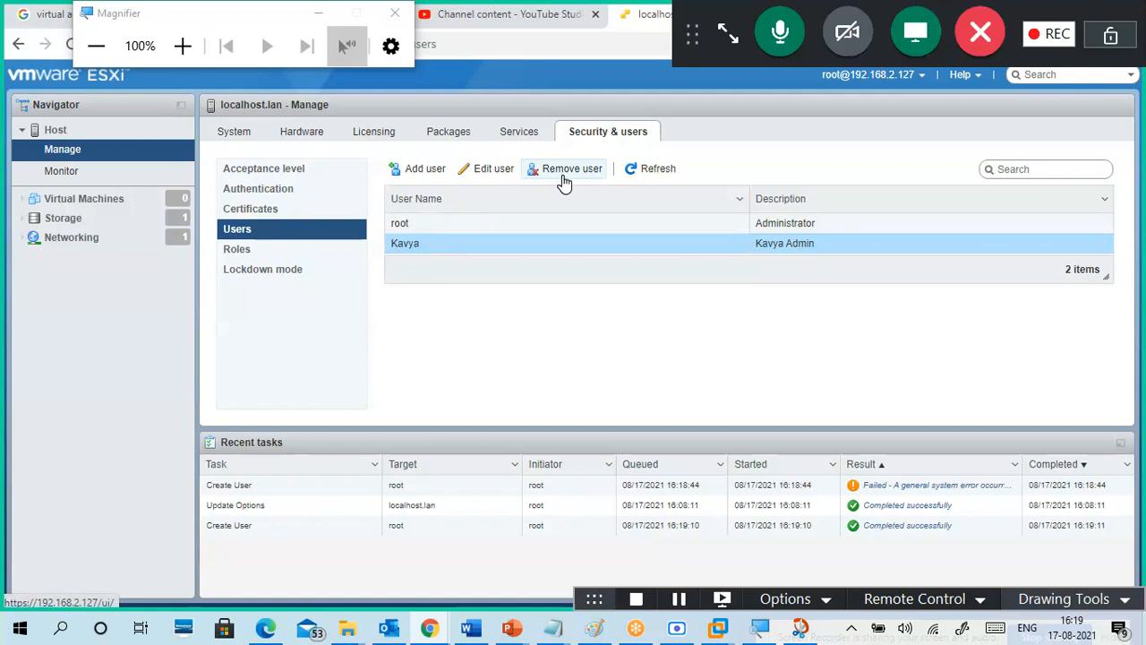
left_click(251, 258)
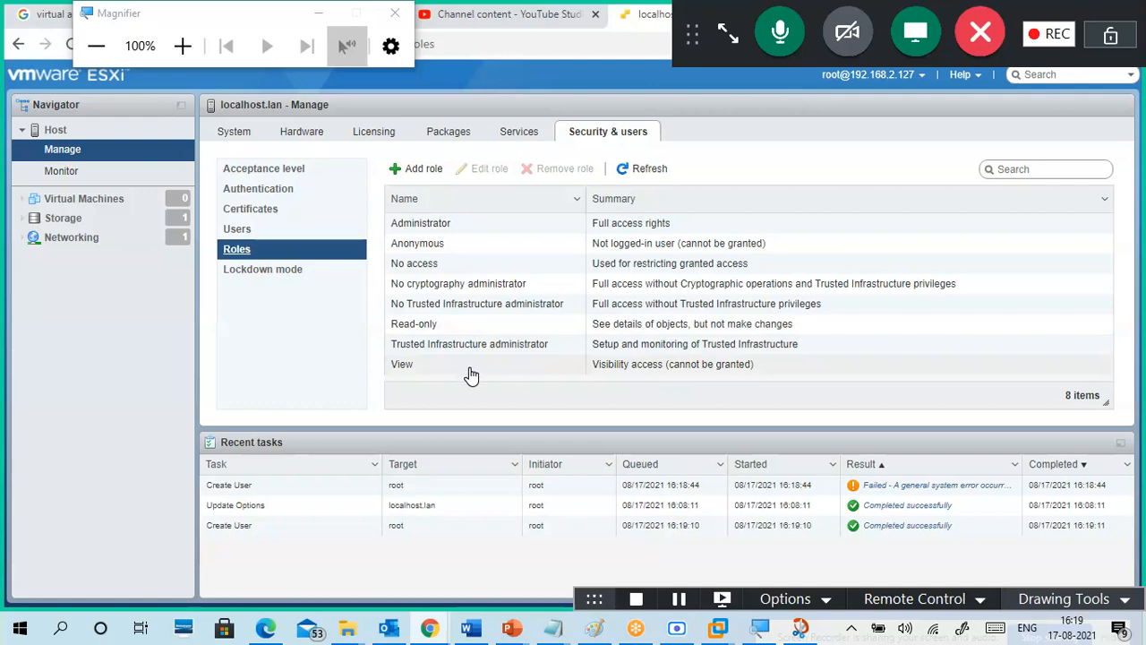
Step: Start a new role, tick Datastore and Network privileges, and name it BasicAdmin
left_click(421, 169)
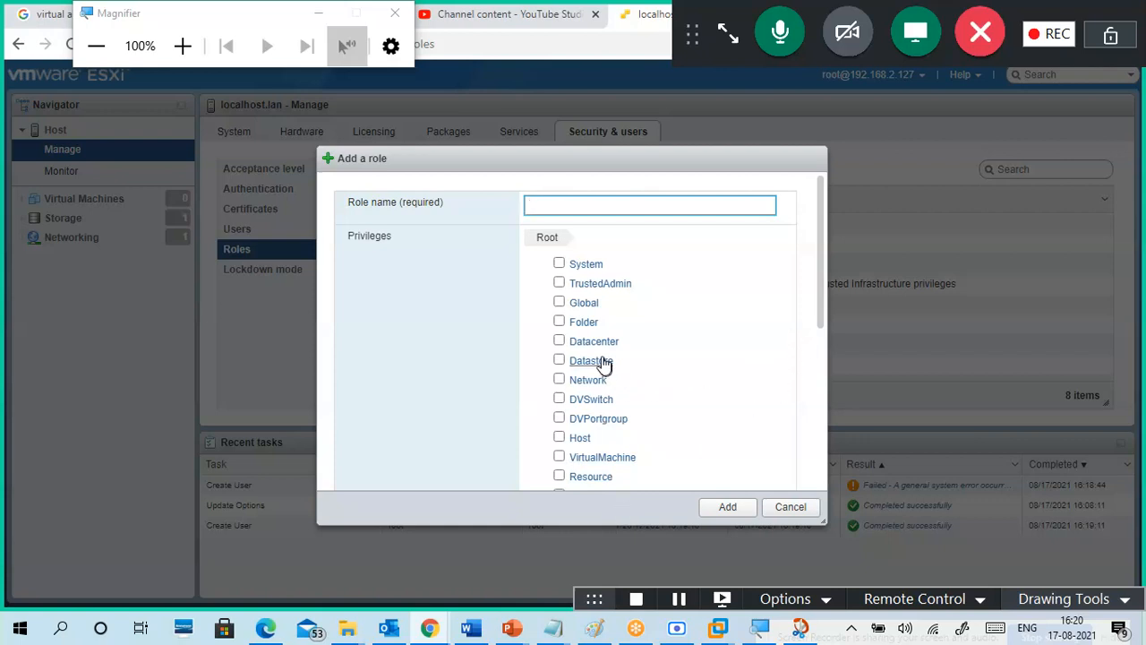
left_click(560, 362)
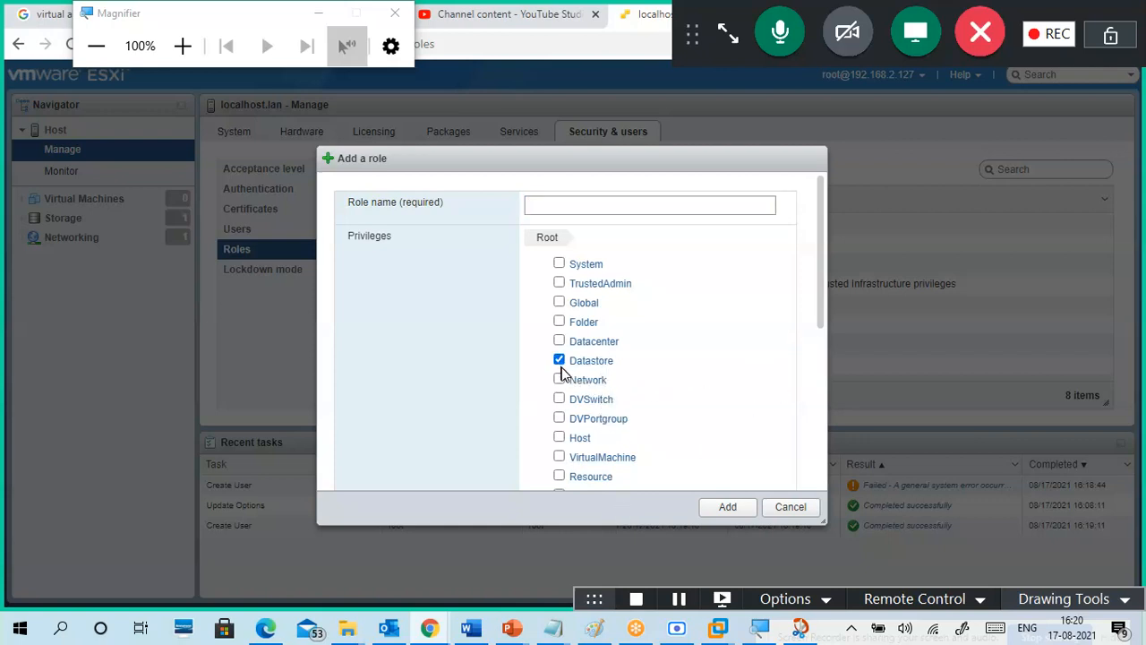
left_click(559, 381)
scroll(690, 359, "down", 5)
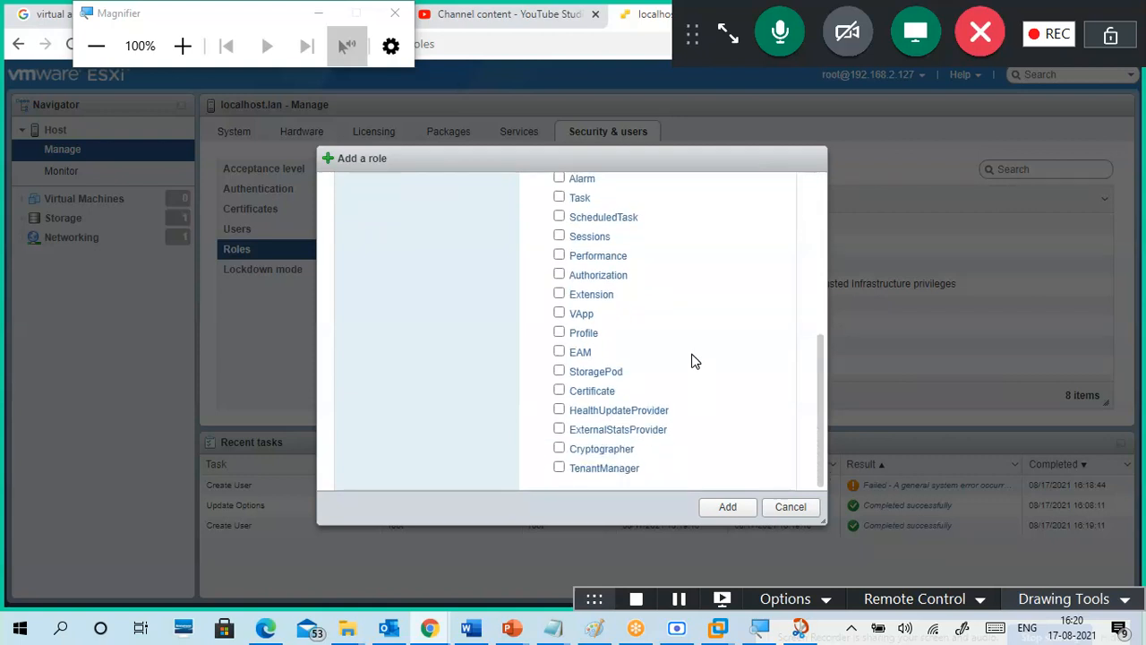
scroll(694, 361, "up", 5)
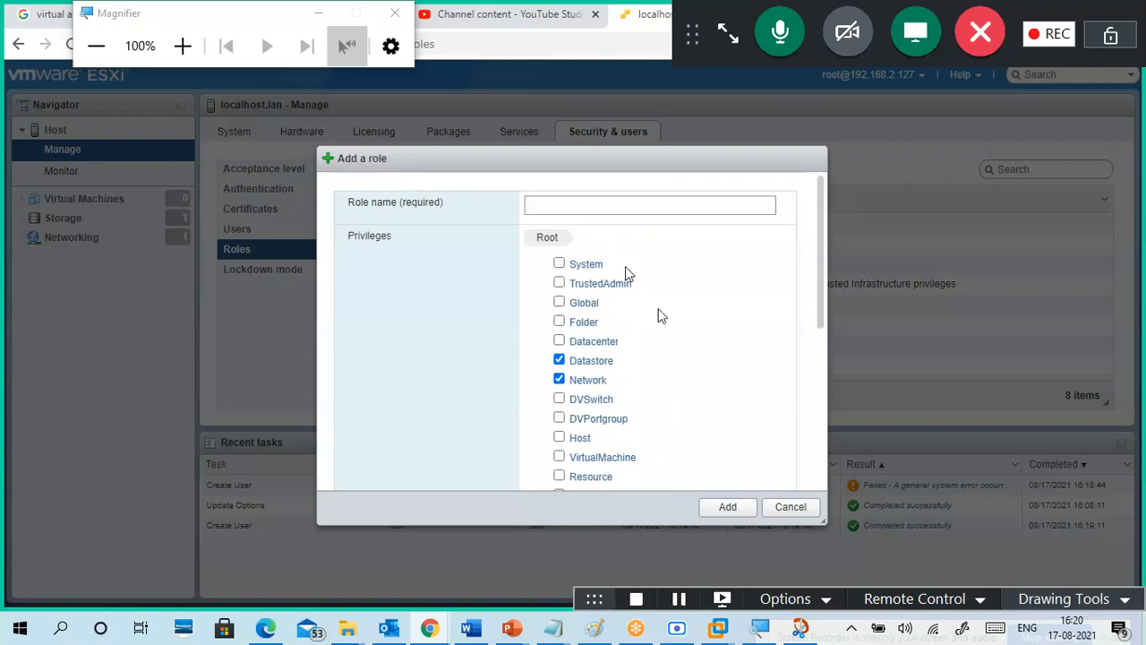
left_click(584, 210)
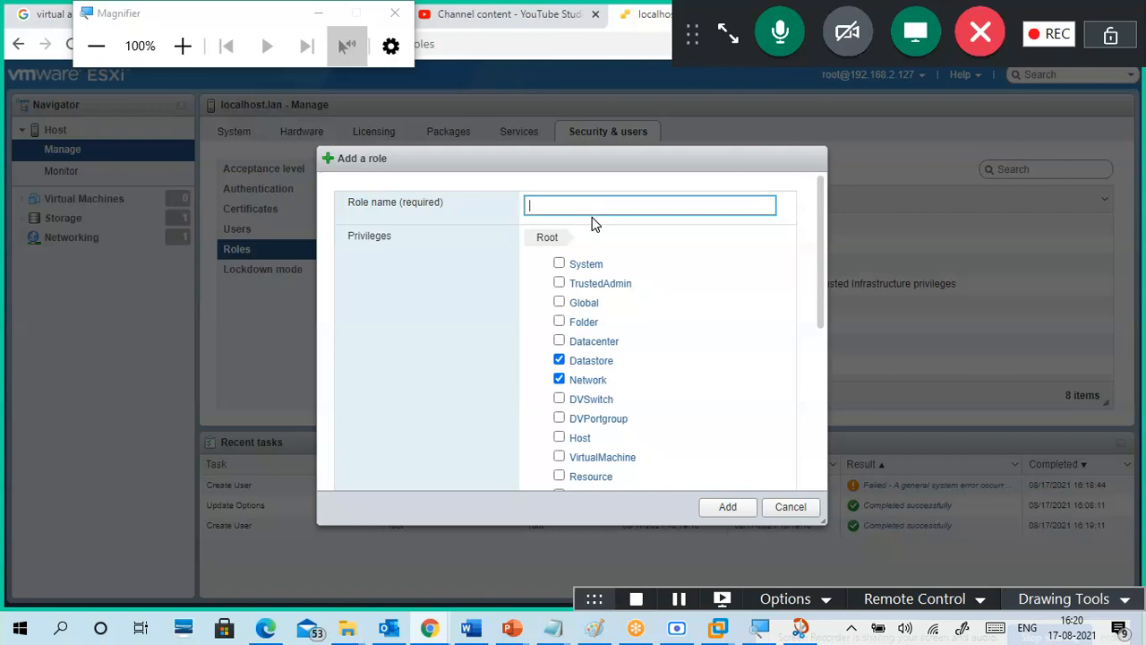
type("BasicADMI")
key("BackSpace")
key("BackSpace")
type("dmin")
Step: Tick the VirtualMachine, Alarm, Task and ScheduledTask privileges and create the BasicAdmin role
scroll(666, 356, "down", 1)
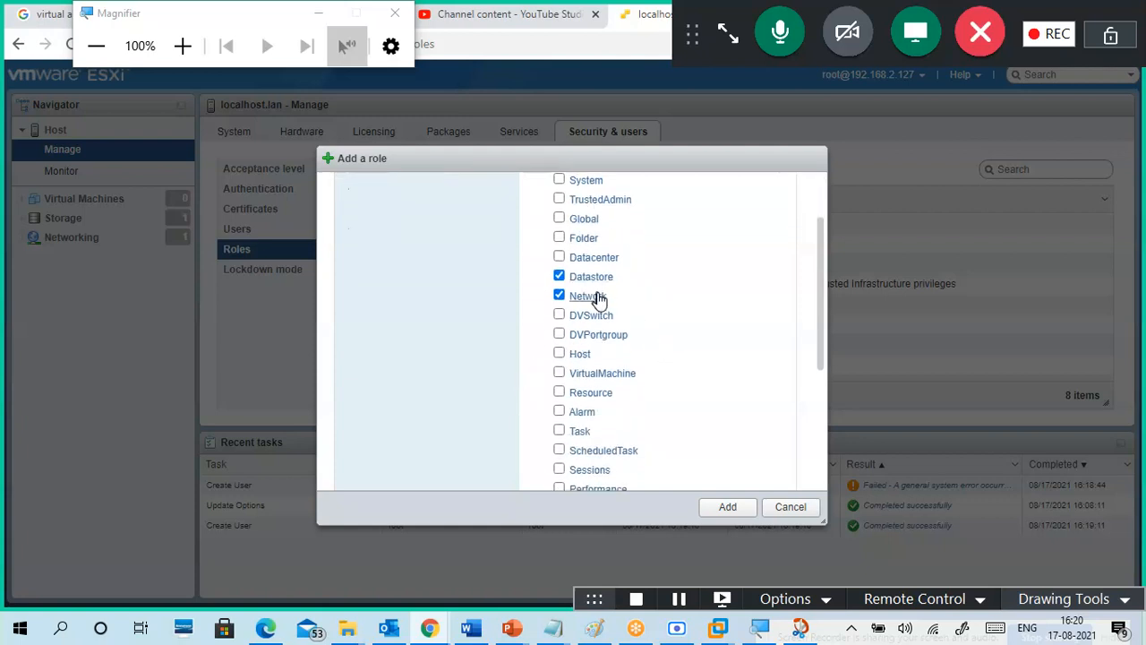
scroll(578, 311, "down", 1)
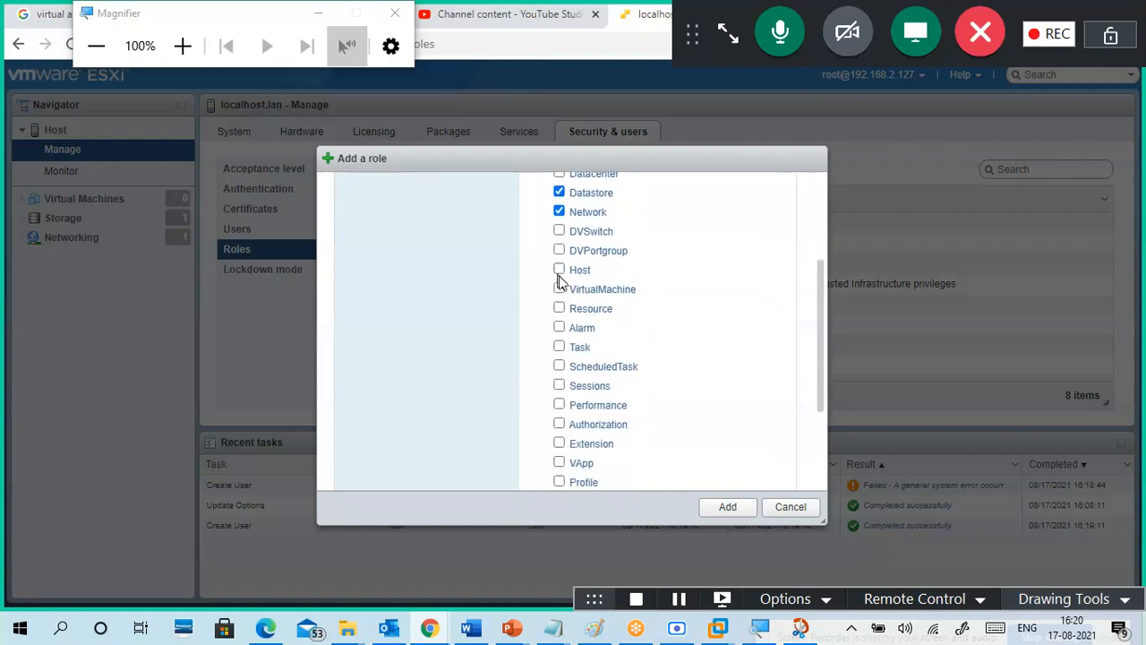
left_click(559, 289)
scroll(627, 309, "down", 1)
left_click(559, 243)
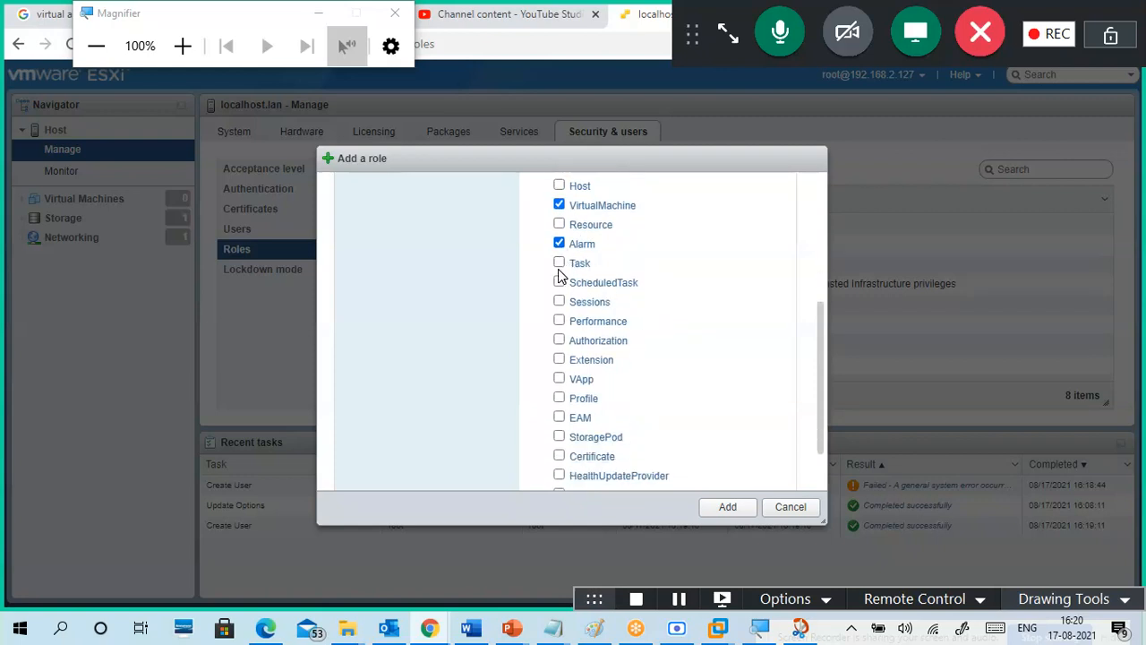
left_click(558, 263)
left_click(559, 282)
left_click(722, 509)
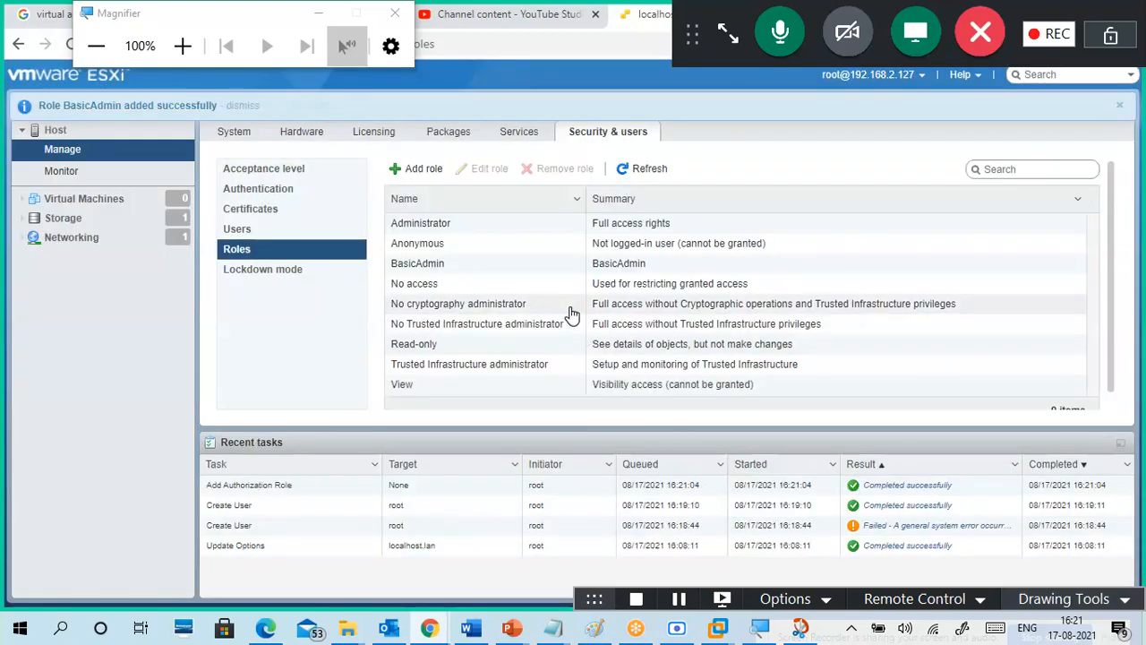
scroll(527, 340, "down", 1)
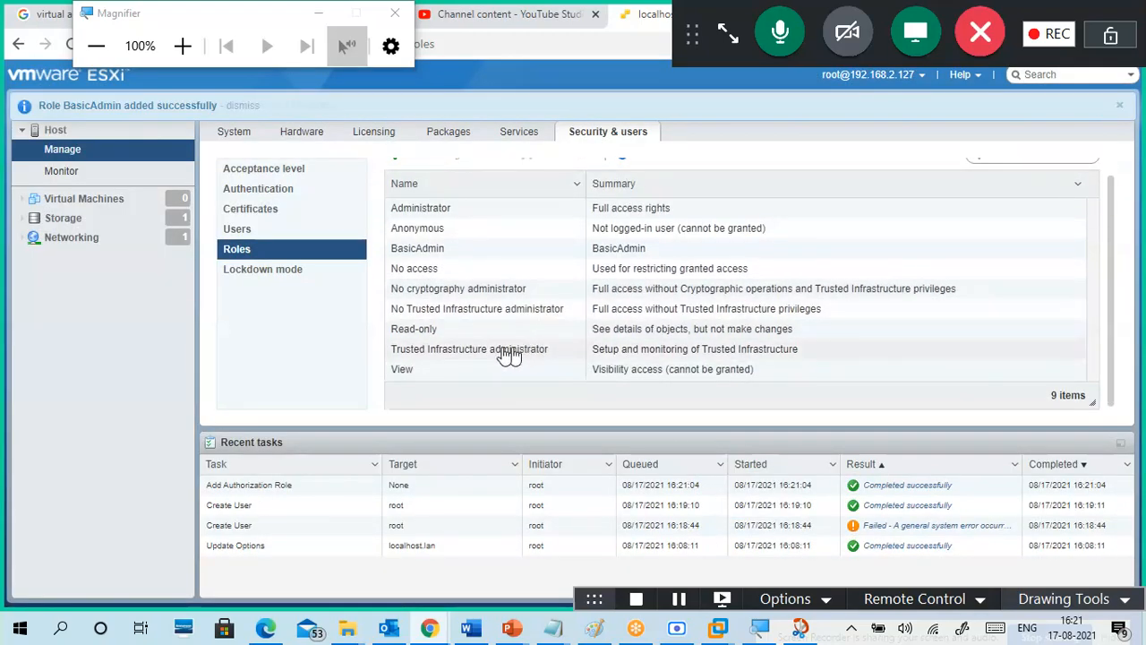
left_click(258, 235)
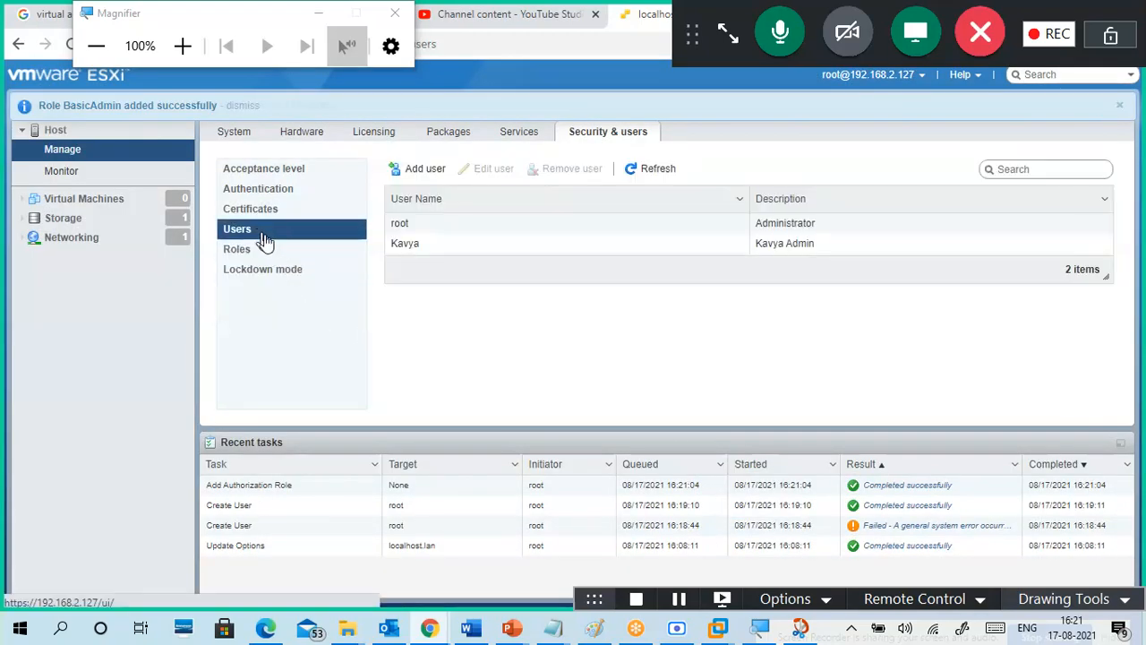
left_click(674, 247)
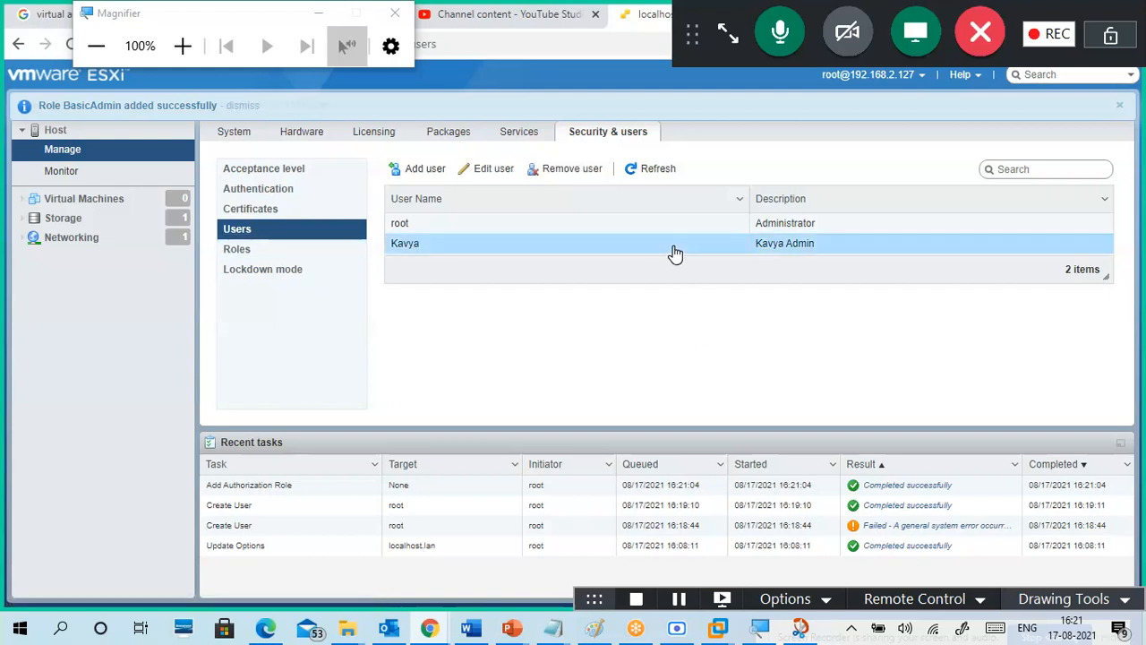
left_click(494, 169)
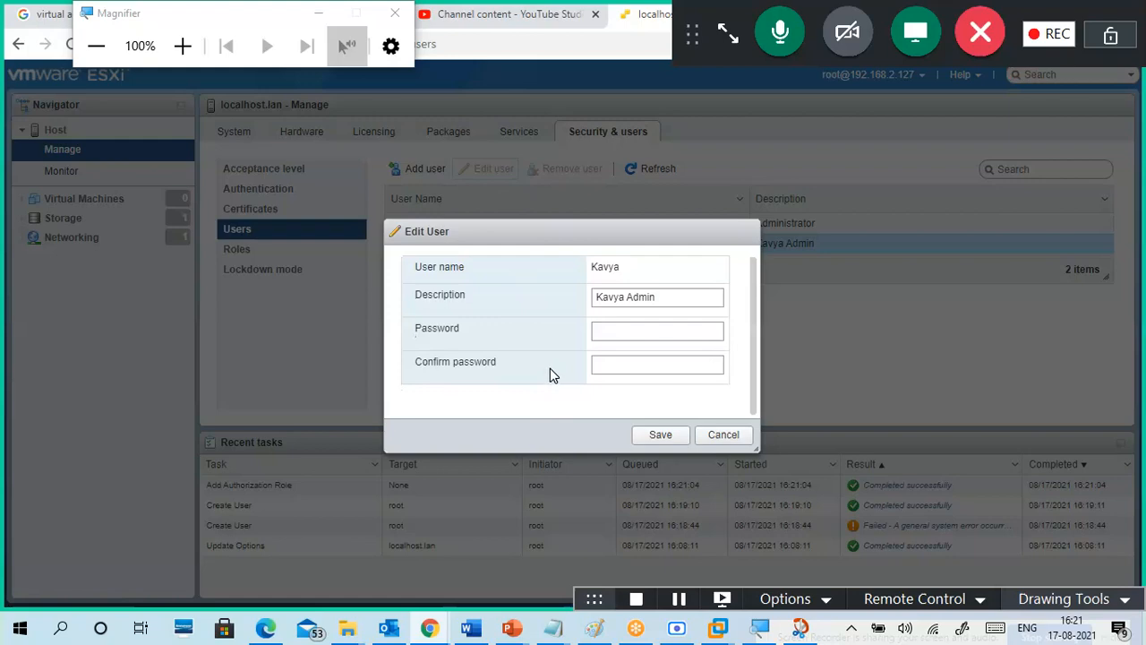
left_click(714, 437)
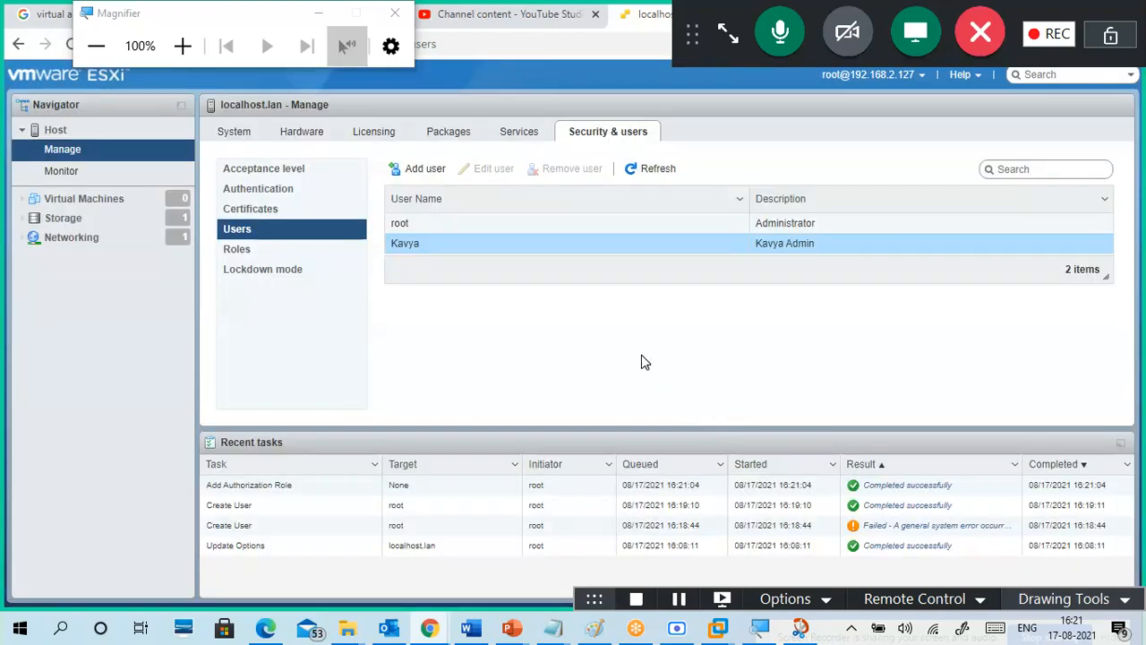
Step: Browse Authentication, Certificates, Acceptance level, Lockdown mode and Users, then select BasicAdmin under Roles
left_click(281, 193)
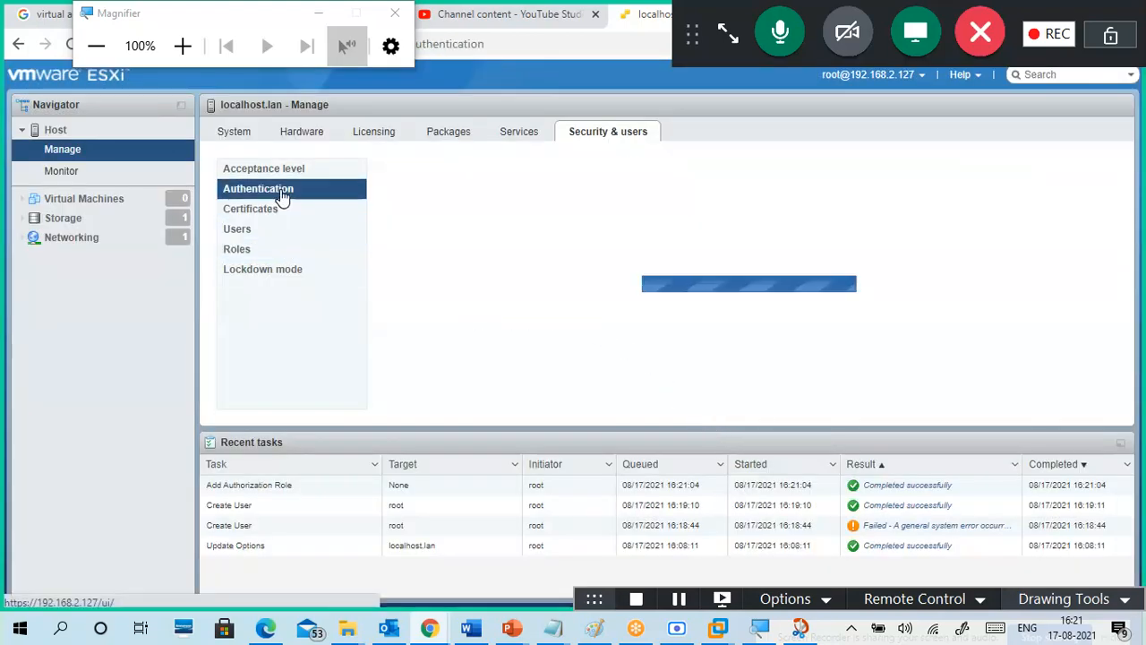
left_click(281, 211)
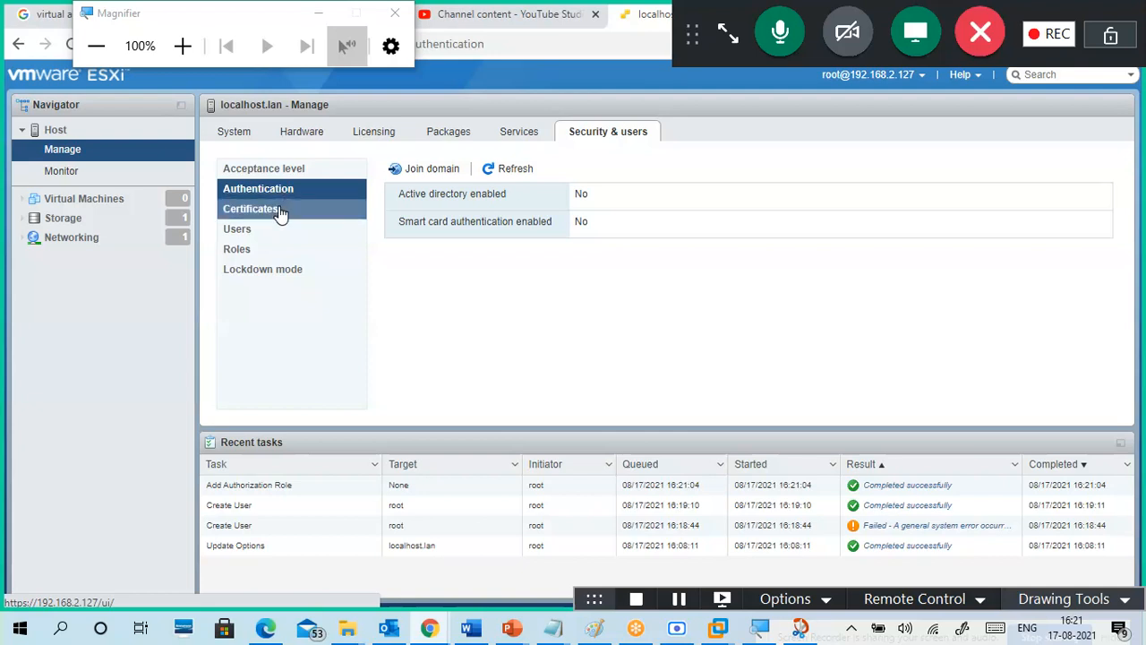
left_click(278, 178)
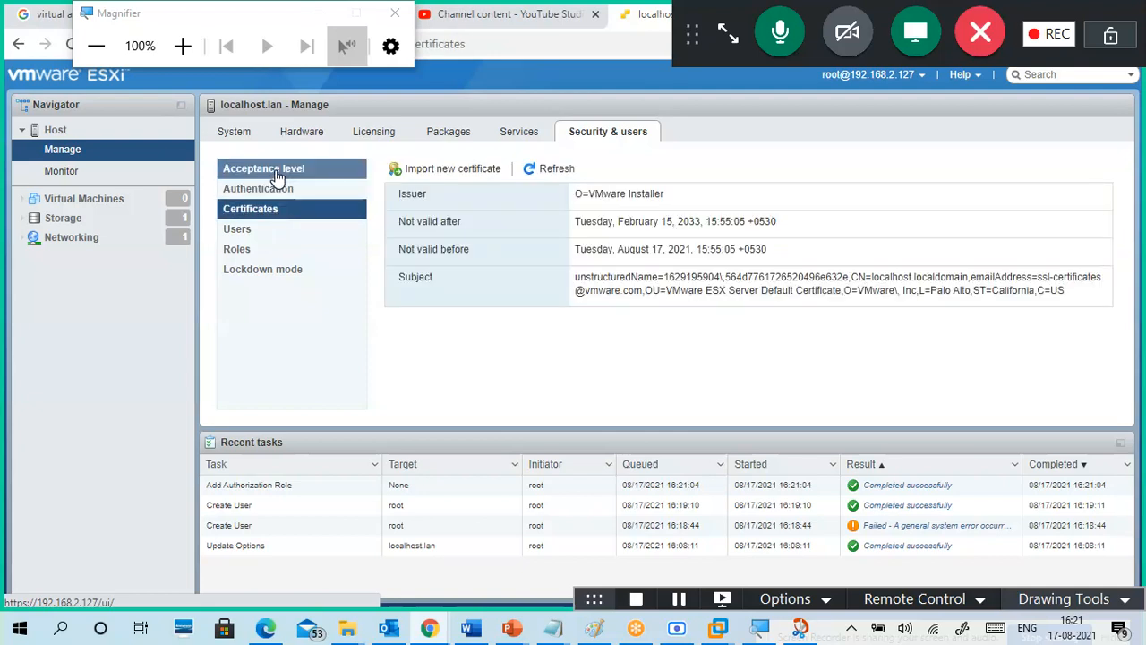
left_click(293, 270)
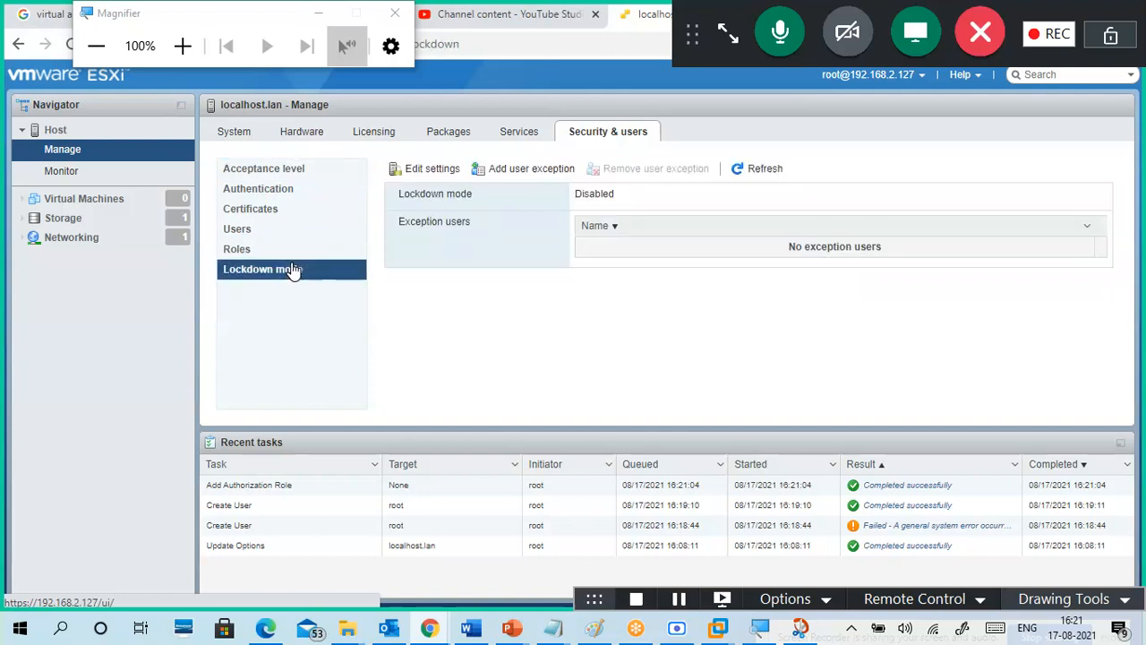
left_click(325, 235)
left_click(313, 253)
scroll(596, 327, "down", 1)
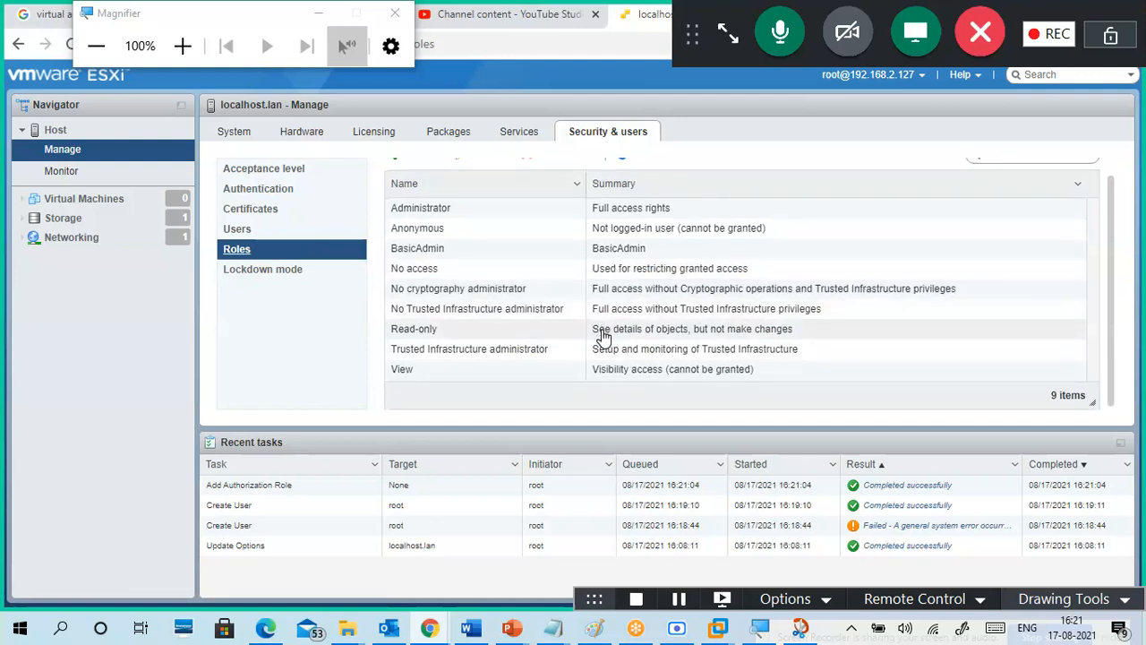
scroll(652, 328, "up", 1)
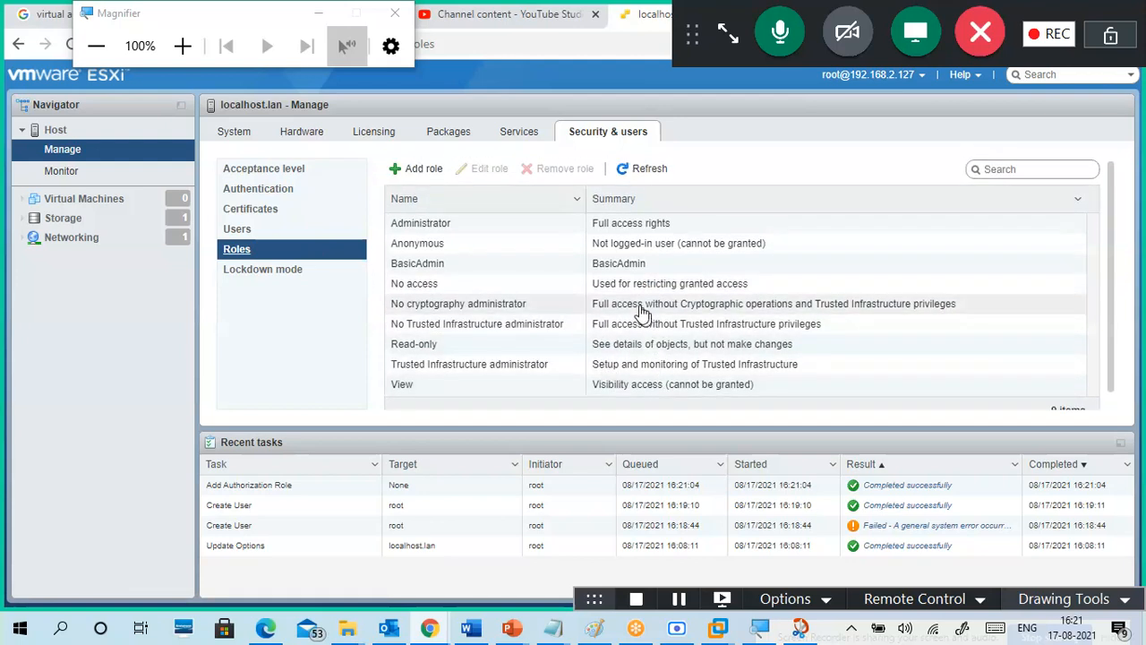
left_click(630, 266)
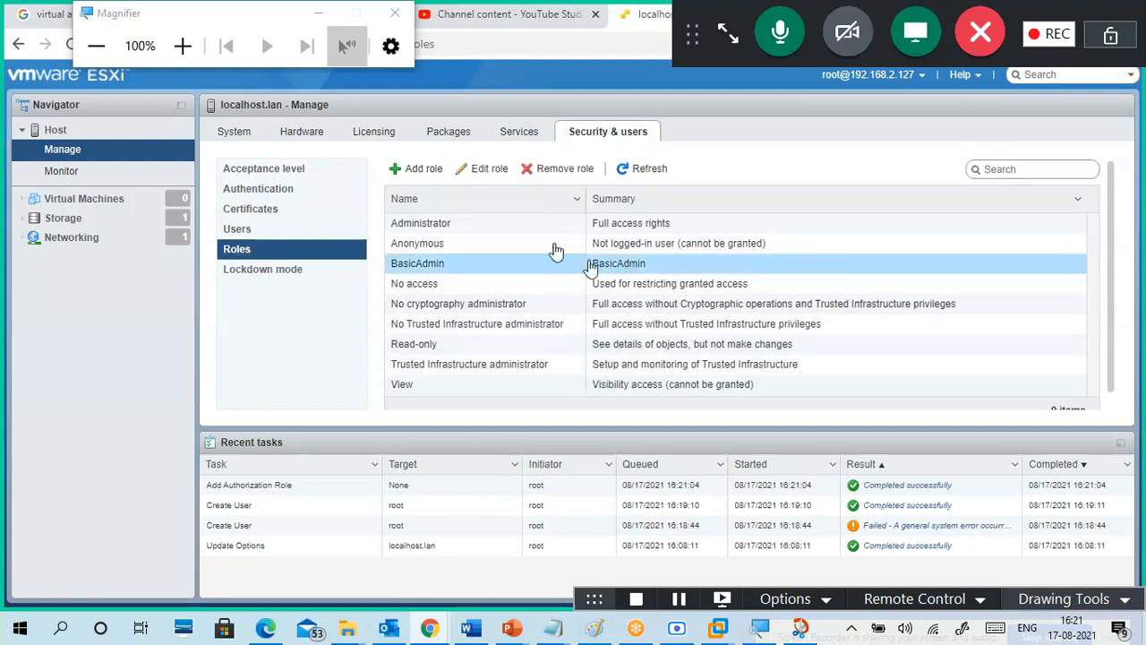
Step: Review BasicAdmin's privileges in Edit role, cancel, then show Authentication with AD and smart card disabled
left_click(474, 169)
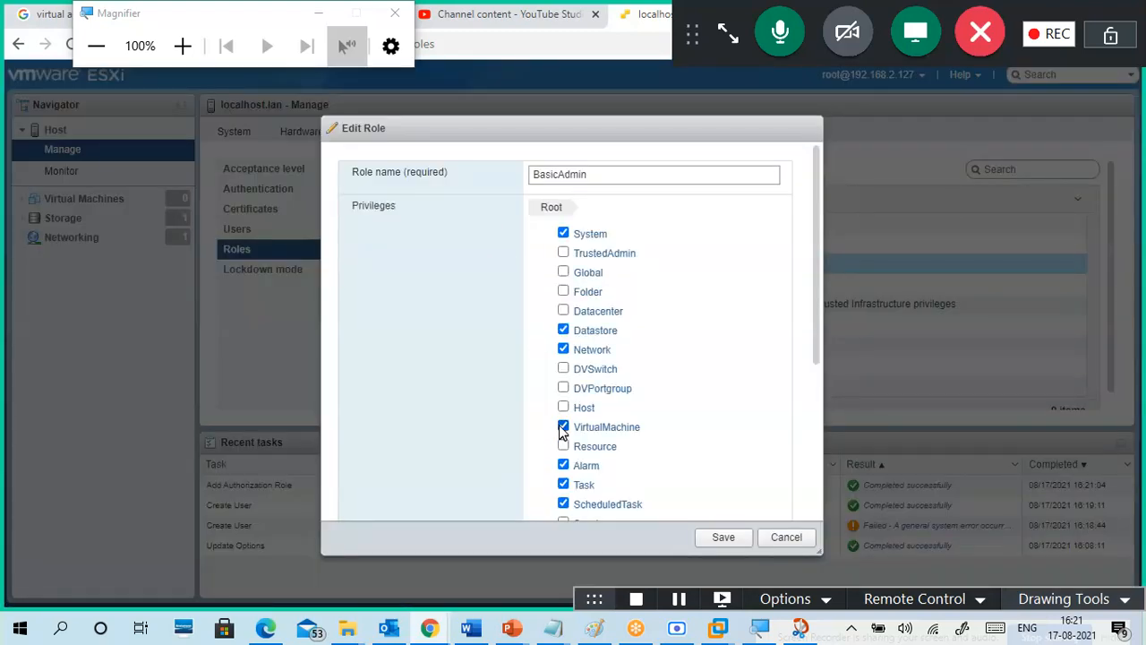
scroll(711, 394, "down", 3)
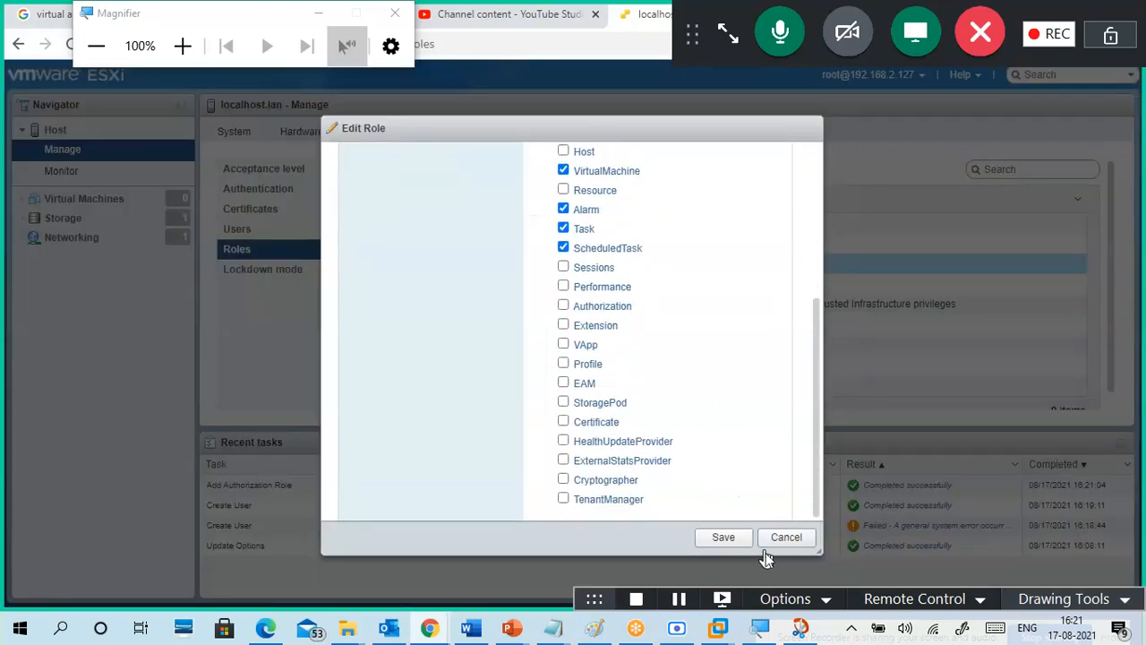
left_click(779, 539)
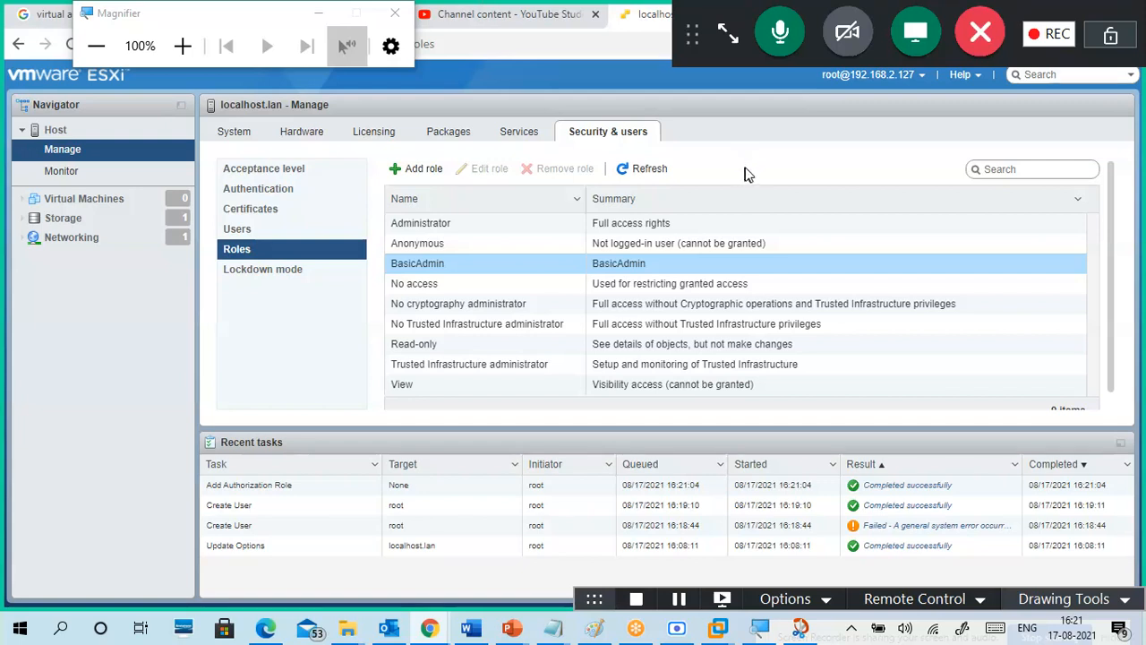
left_click(275, 195)
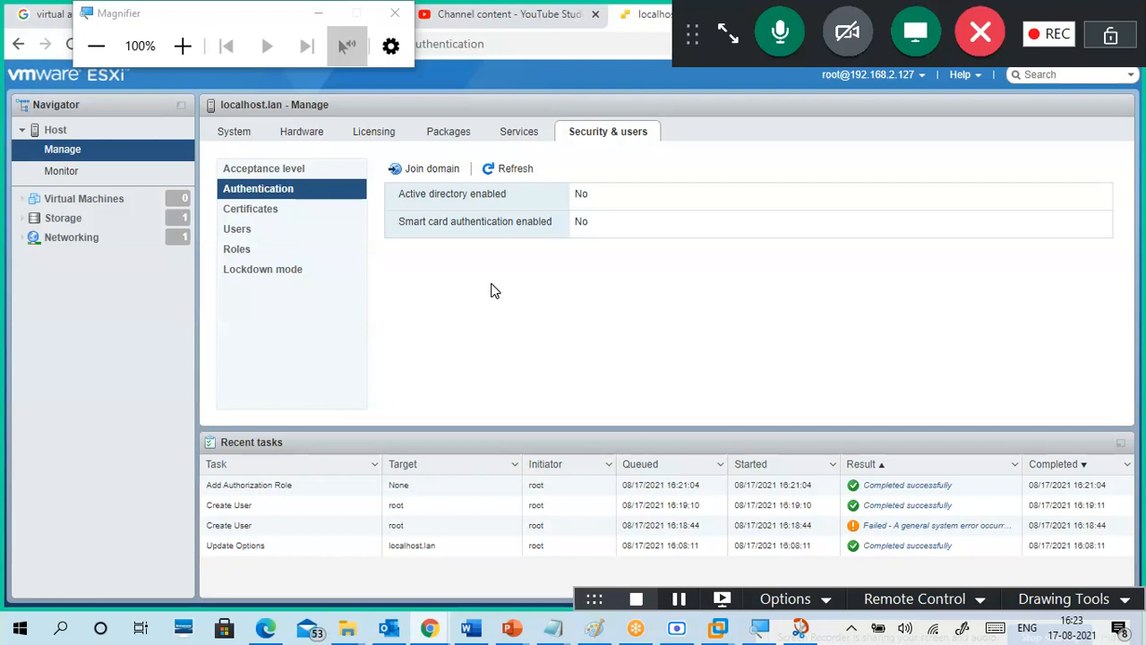
Step: Open the acceptance level's edit settings and cancel without changing the level
left_click(328, 174)
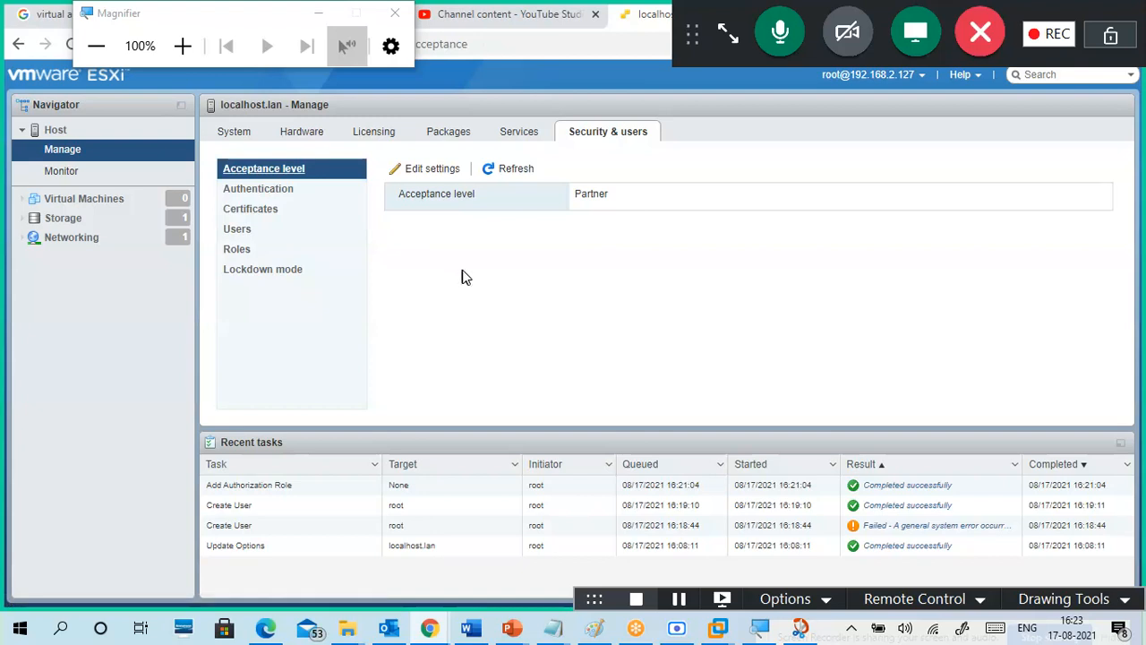
left_click(437, 171)
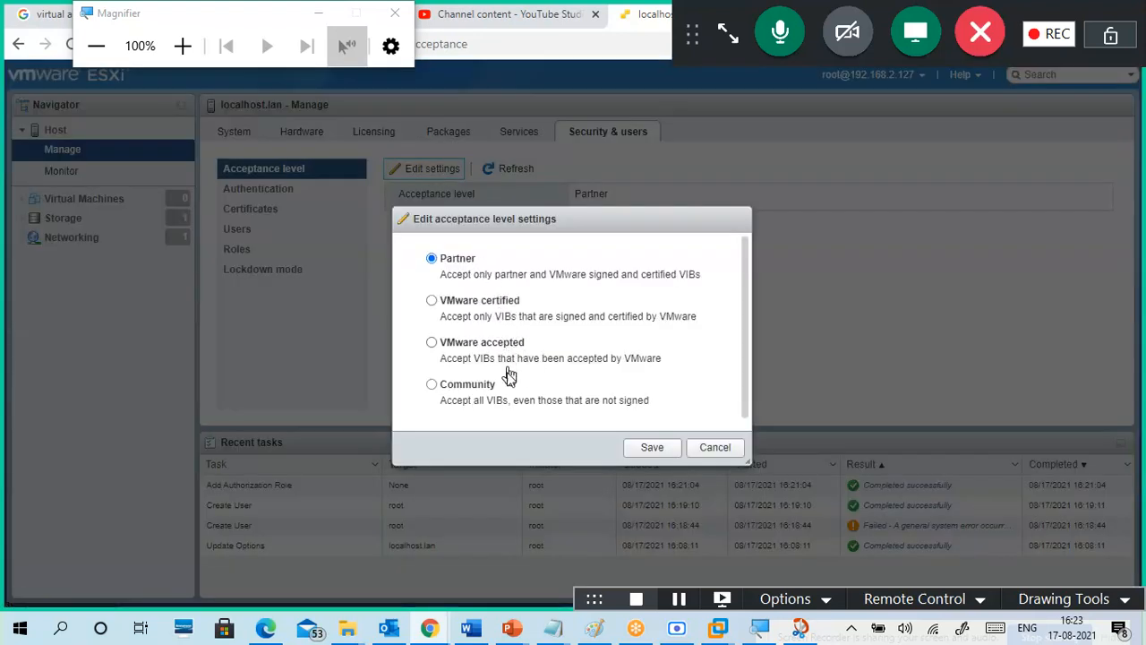
left_click(715, 447)
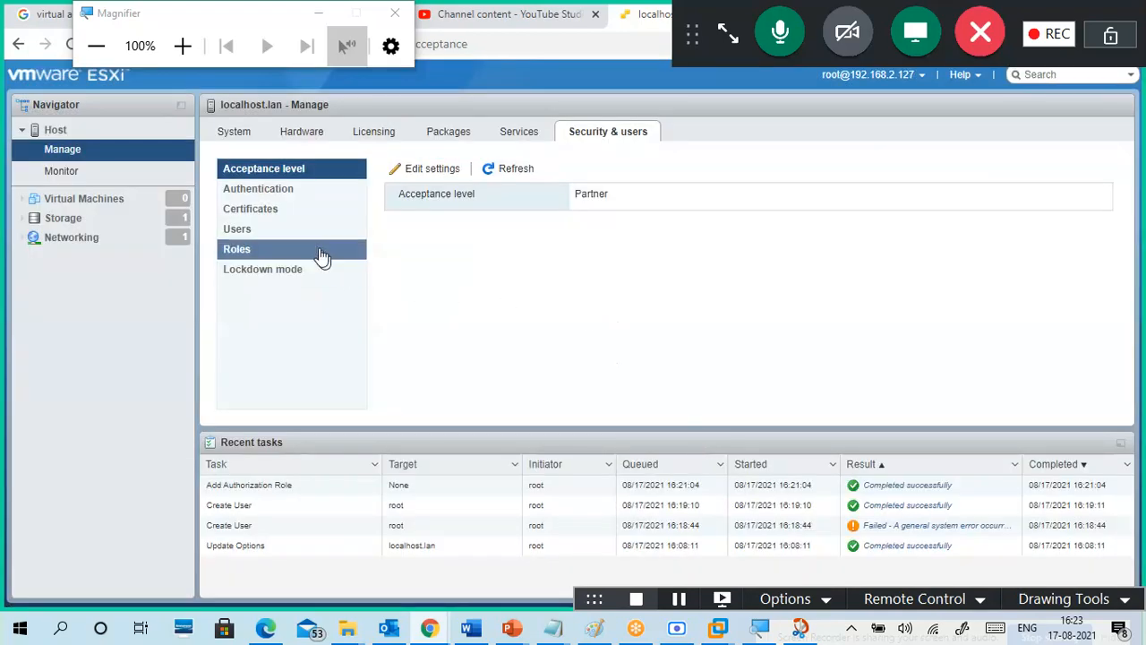
Step: Switch between Roles and Users, select BasicAdmin, then show the certificate valid until February 15, 2033
left_click(286, 248)
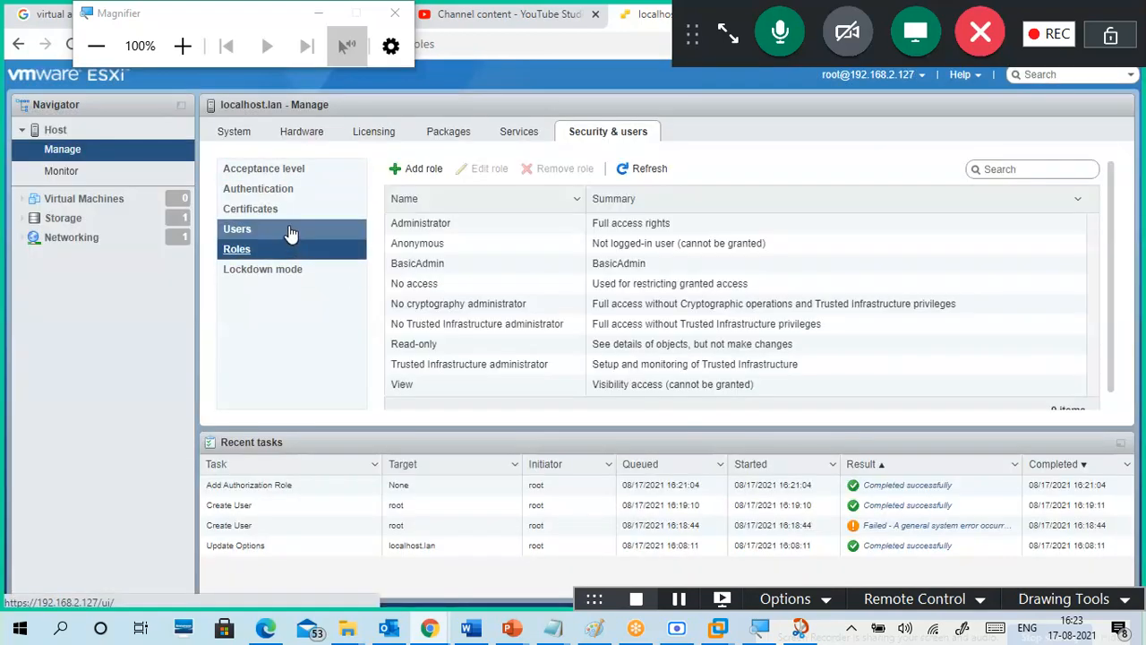
left_click(290, 231)
left_click(287, 257)
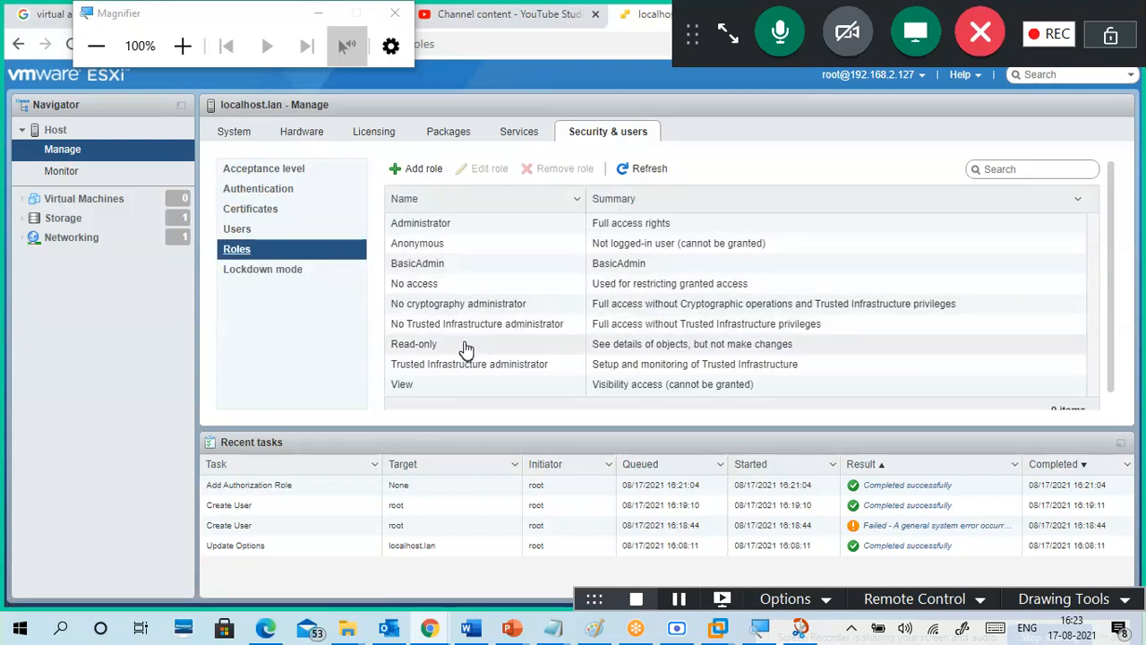
left_click(466, 267)
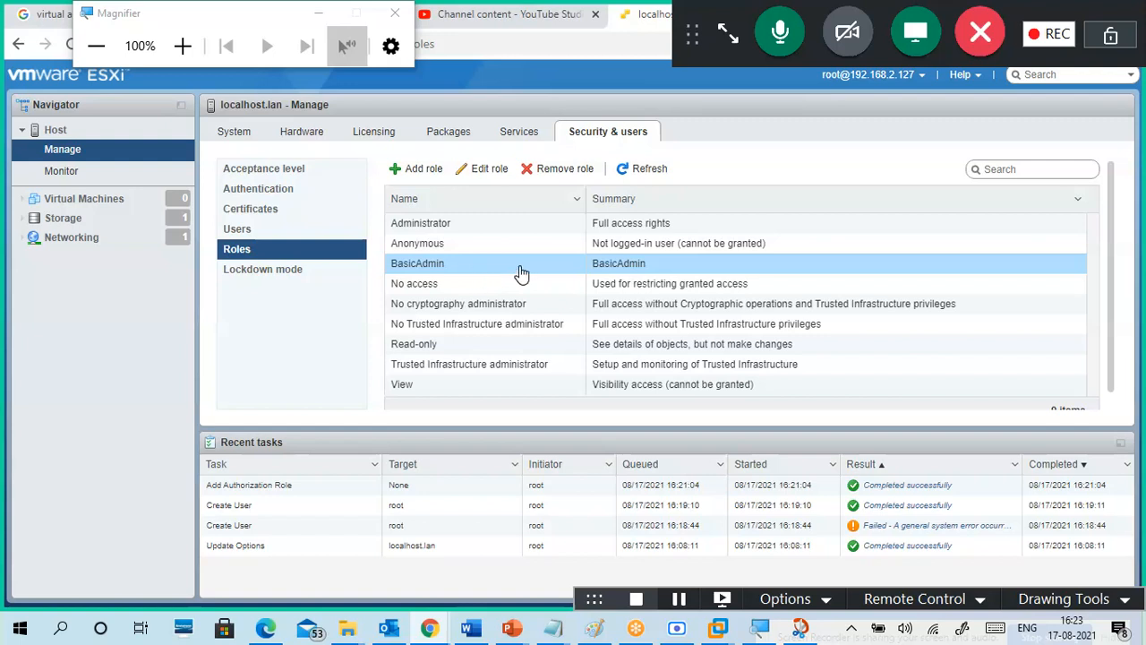
left_click(278, 212)
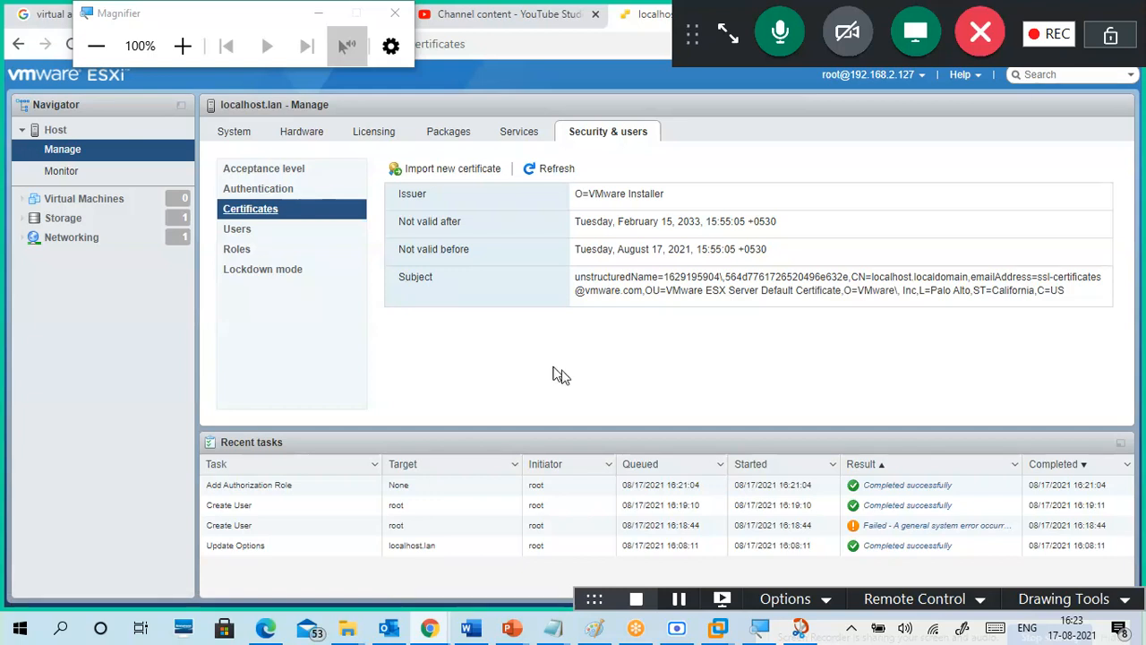
Step: Inspect the certificate subject, cancel a new certificate import, check lockdown mode, then view Time & date
left_click_drag(932, 293, 974, 293)
left_click(936, 327)
left_click(453, 170)
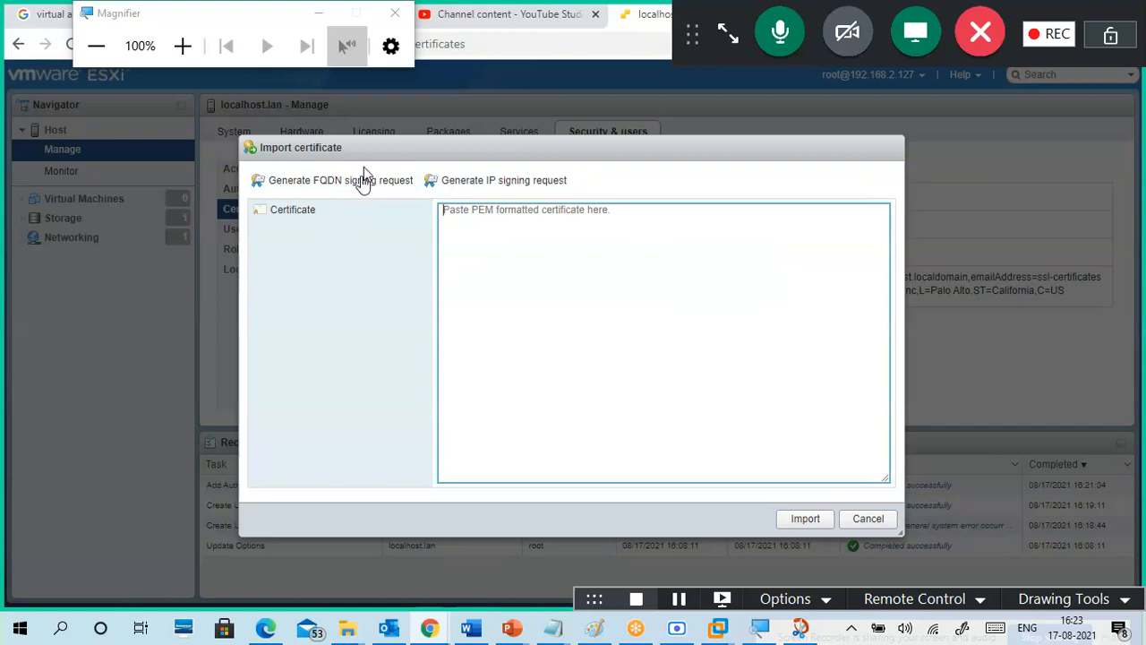
left_click(868, 520)
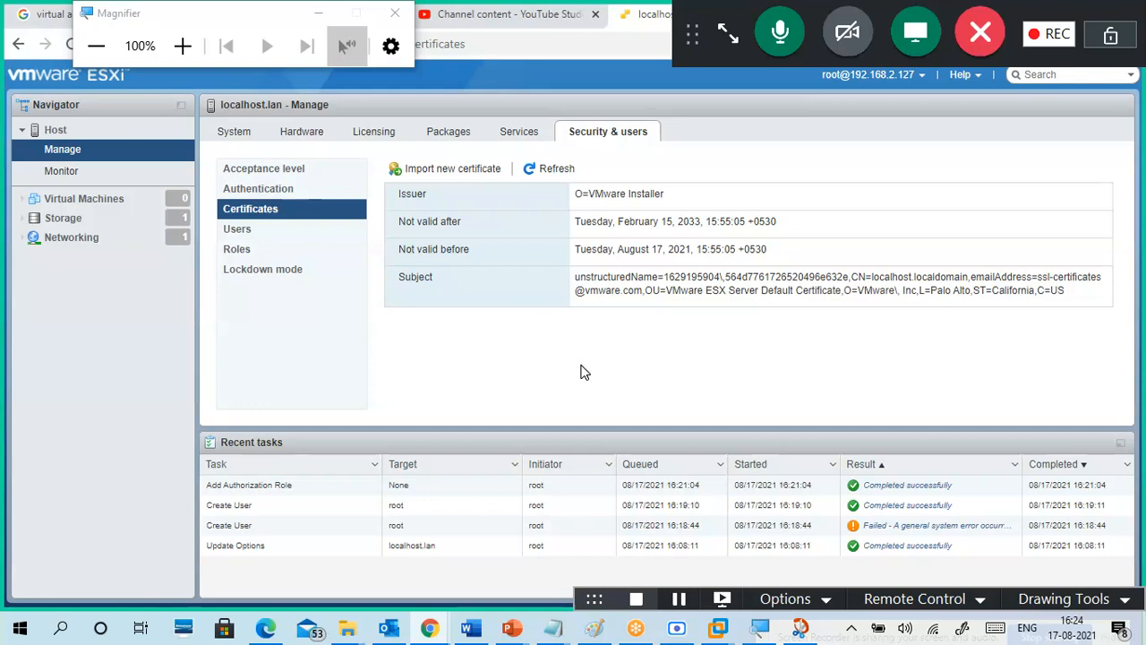
left_click(289, 282)
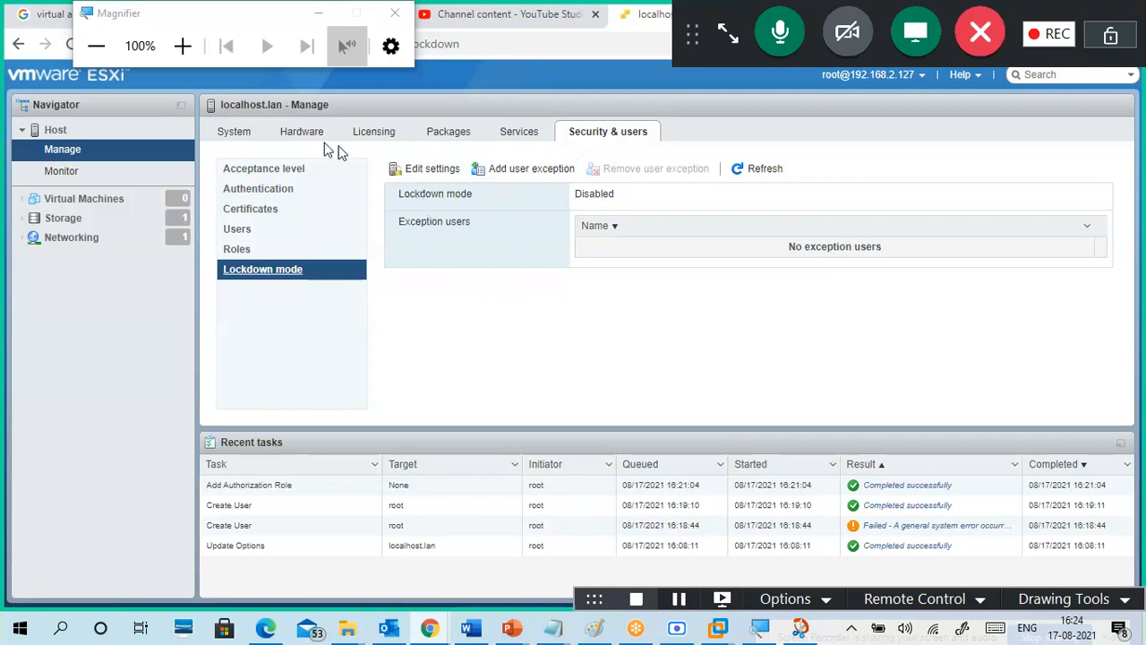
left_click(234, 132)
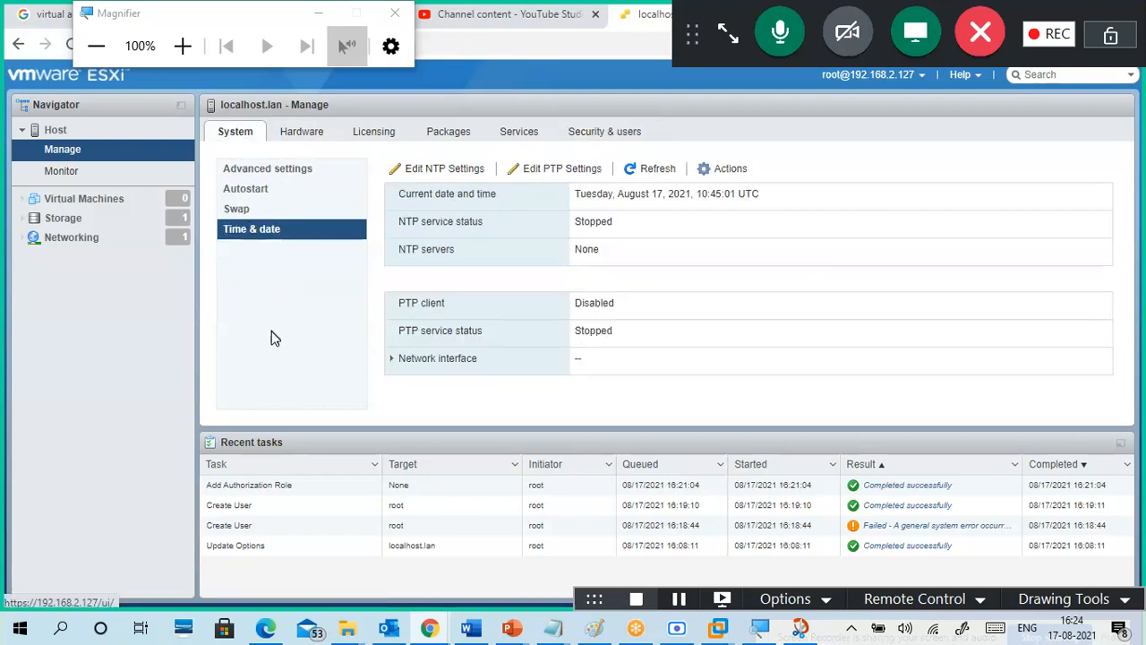
Step: Open the host Monitor view and inspect the PCPU 0 and PCPU 1 performance rows
left_click(58, 178)
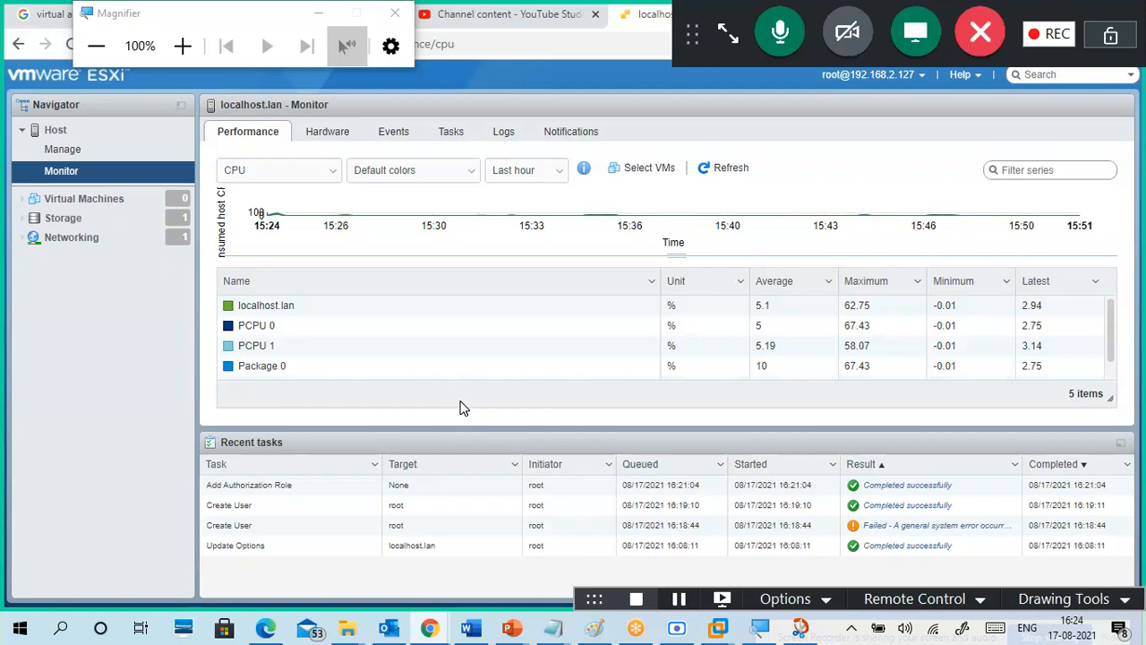
left_click(269, 326)
left_click(276, 349)
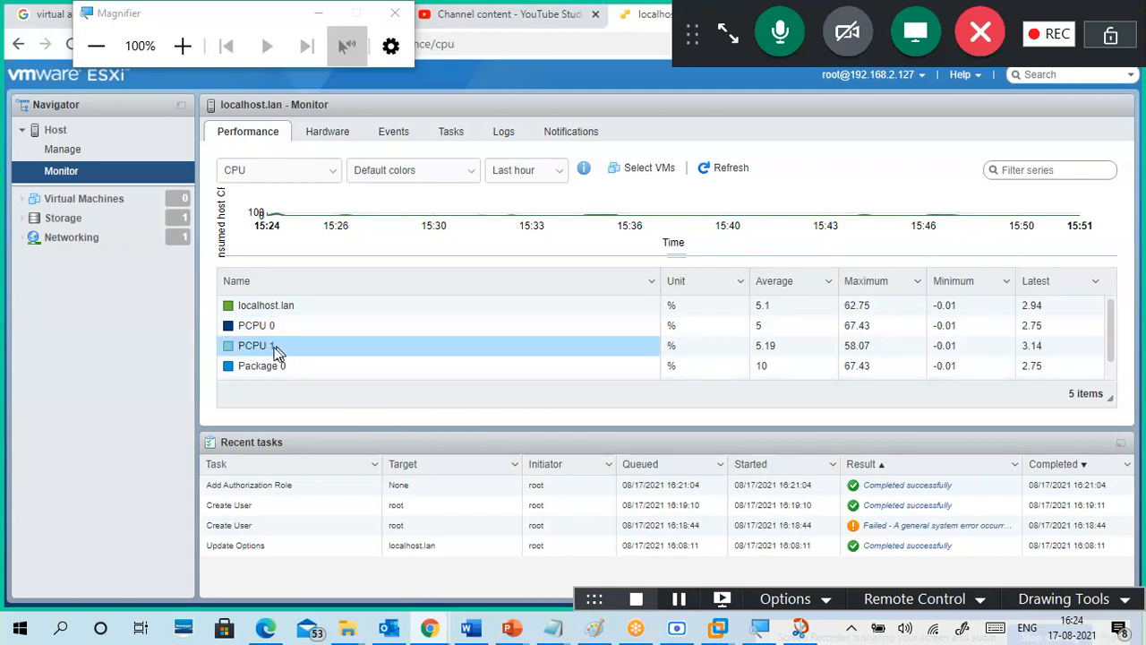
left_click(346, 394)
left_click(246, 329)
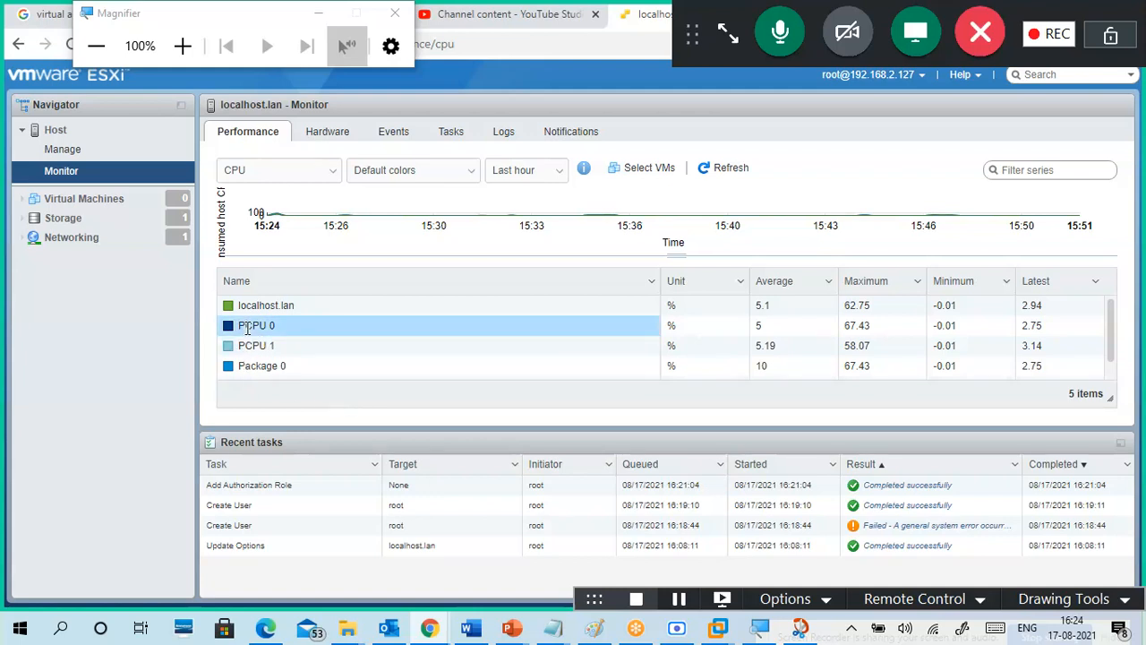
left_click(298, 410)
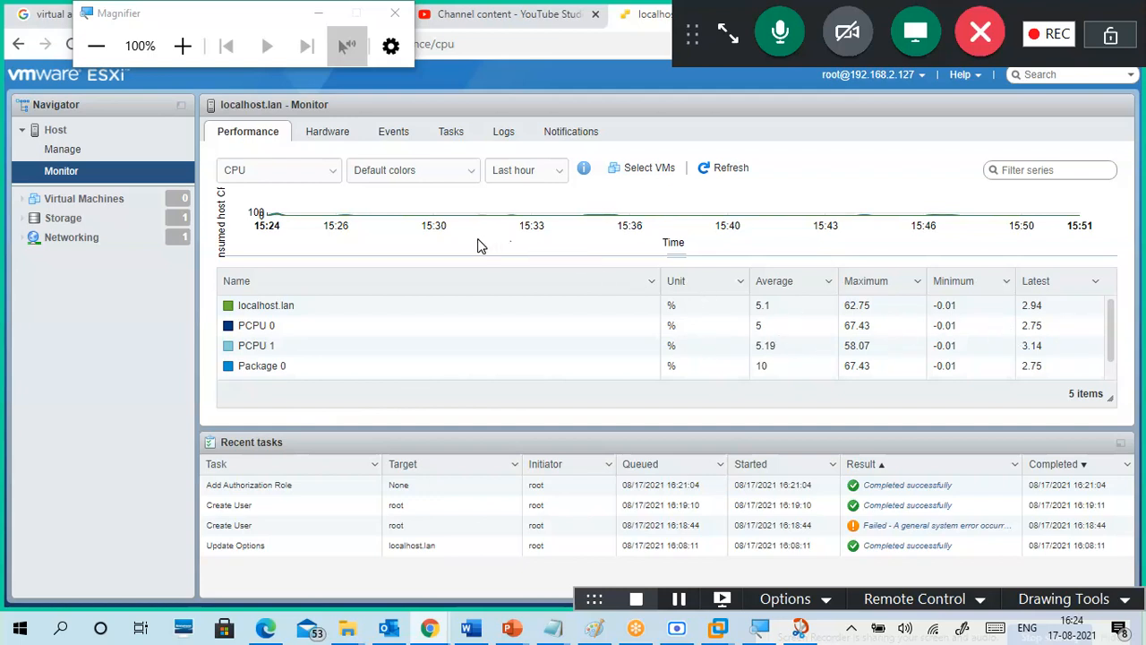
Step: Switch between the Hardware and Performance tabs, ending on the hardware sensor status
left_click(336, 135)
left_click(268, 139)
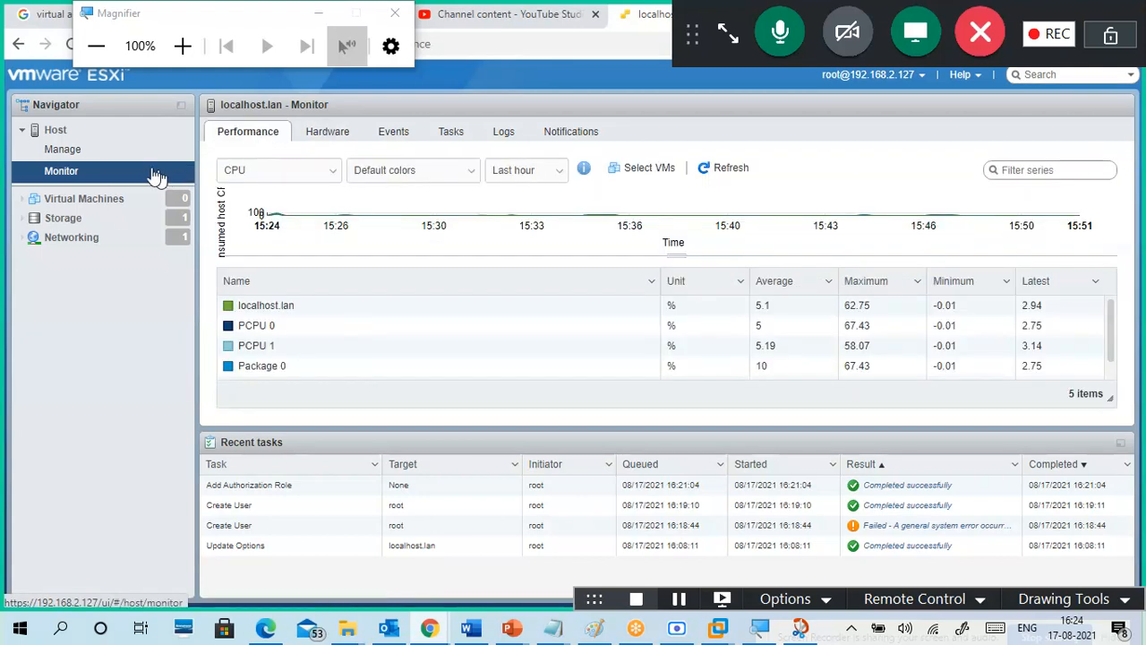
left_click(321, 133)
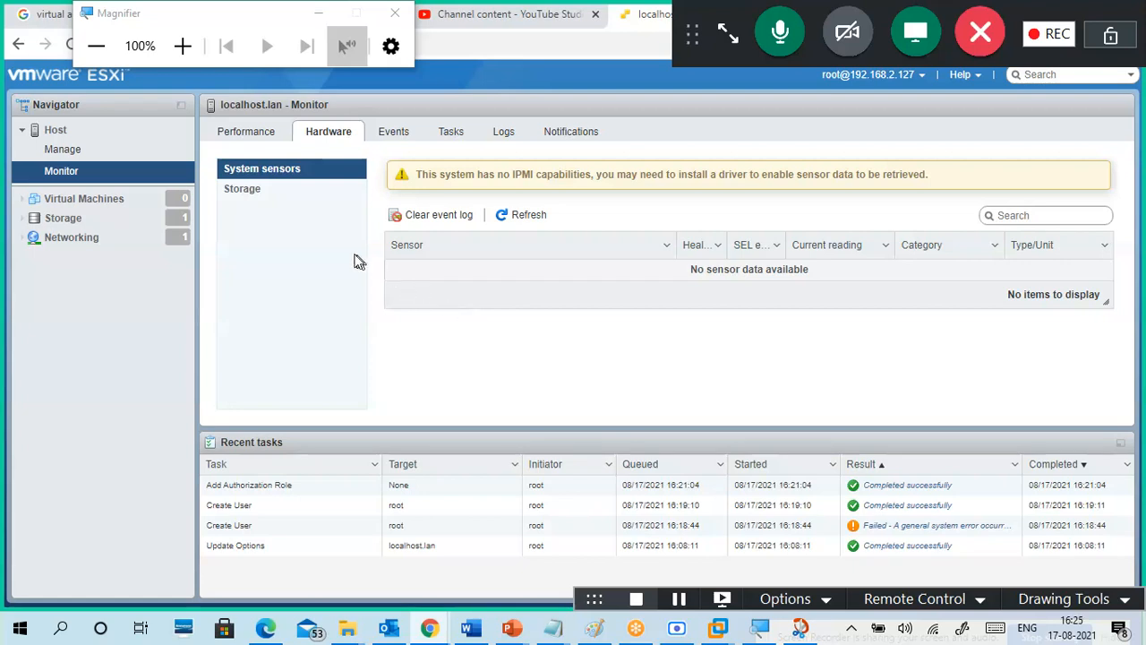
Step: Check the hardware Storage status, then view the Events list showing 10 info events
left_click(251, 191)
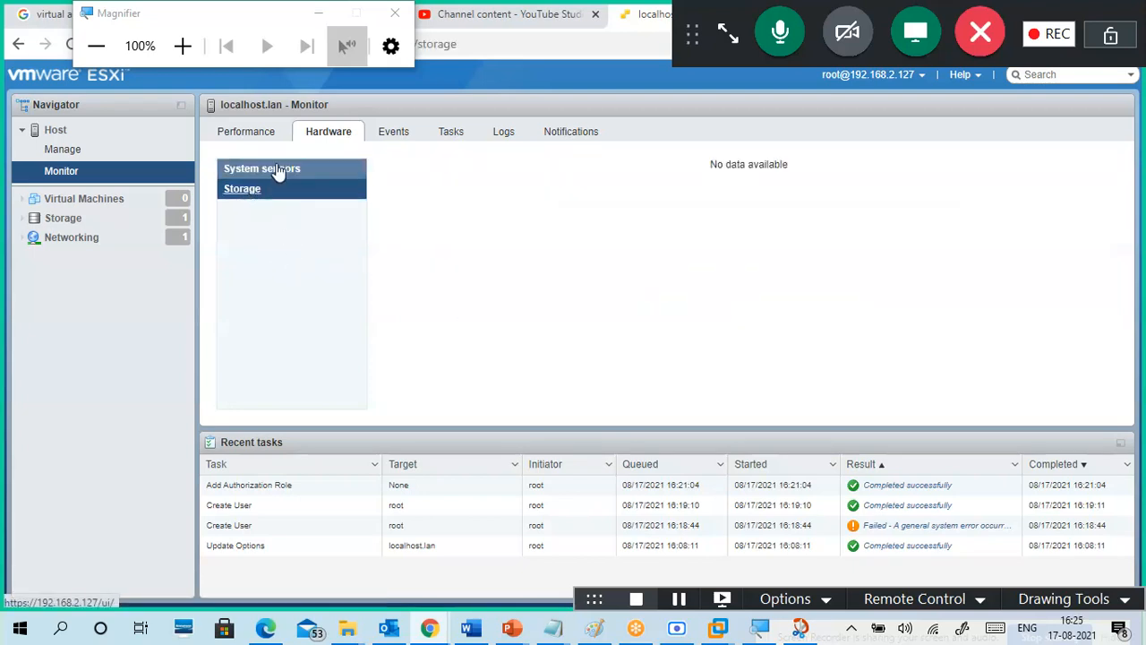
left_click(278, 170)
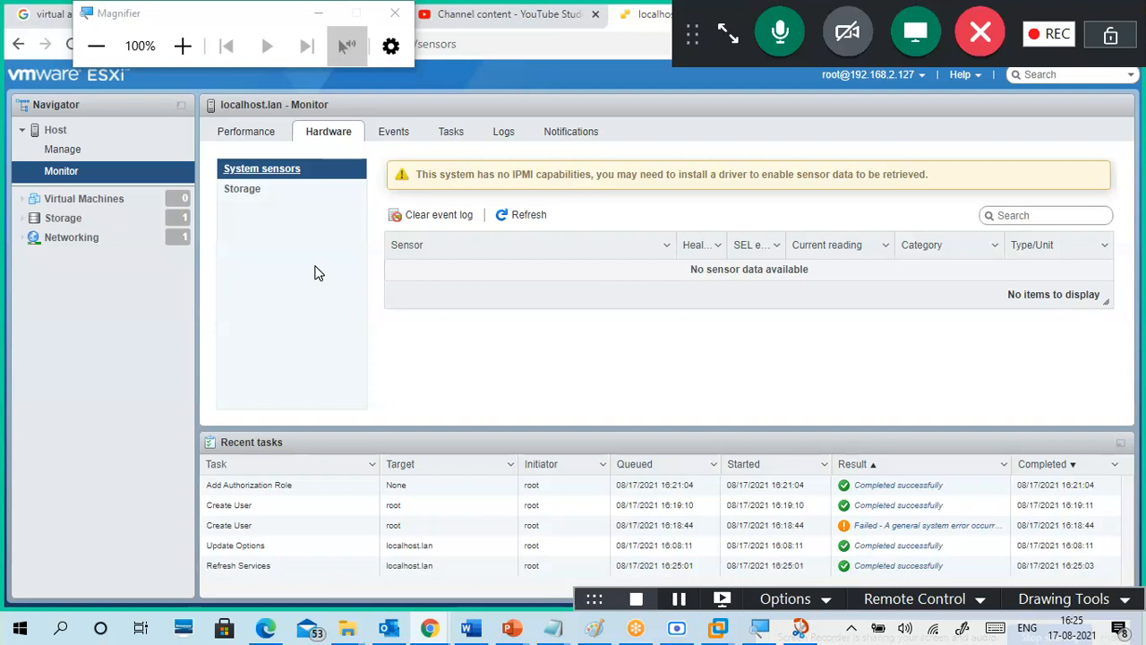
left_click(258, 189)
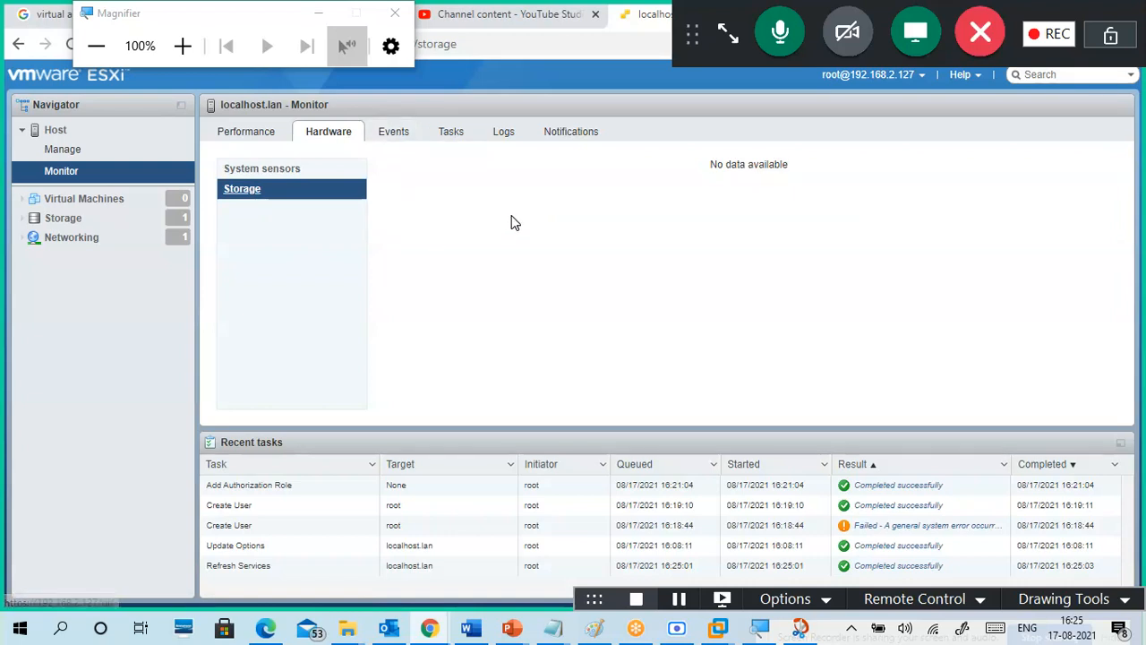
left_click_drag(801, 165, 689, 168)
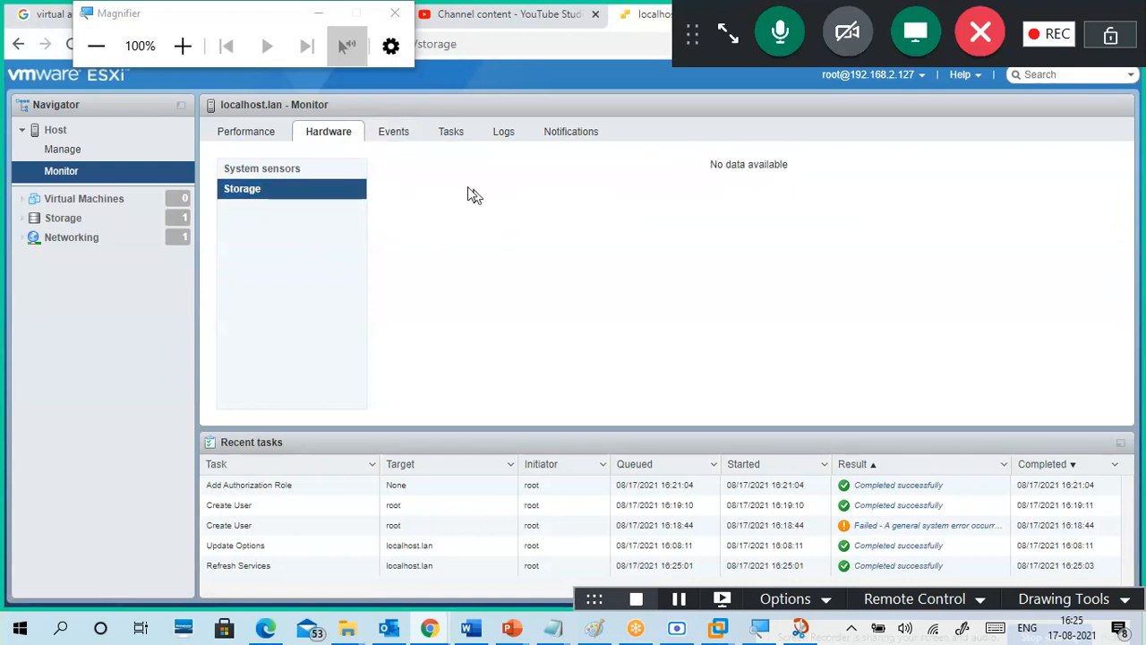
left_click(393, 134)
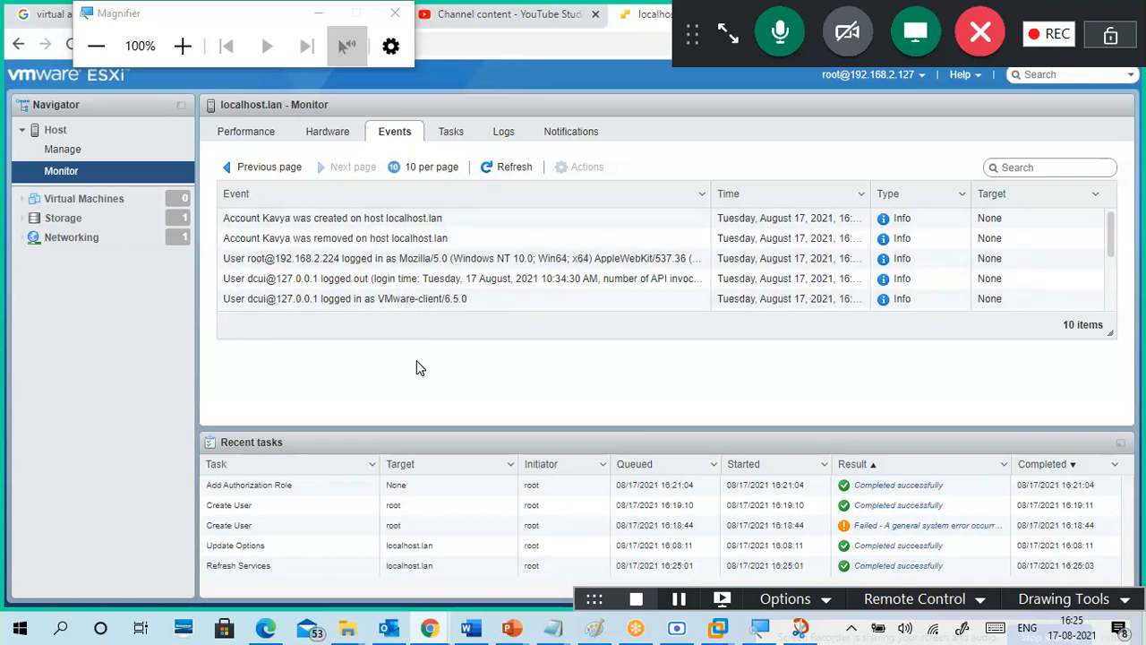
Step: Review the Tasks, Logs and Notifications tabs in turn, then return to the Performance chart
left_click(462, 135)
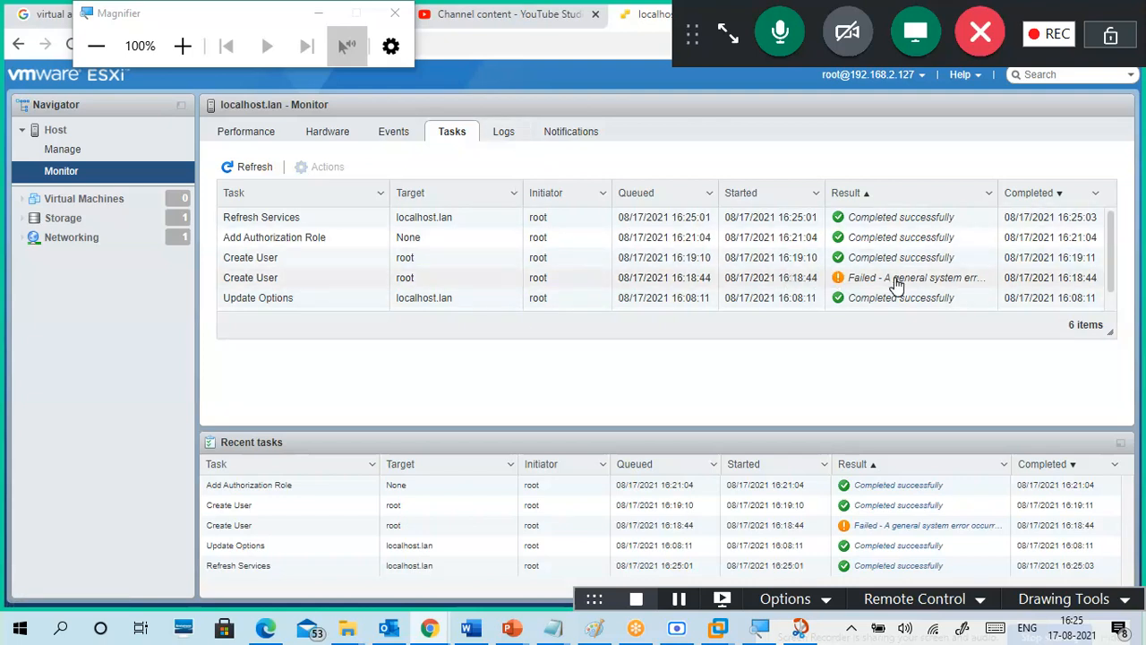
left_click(503, 130)
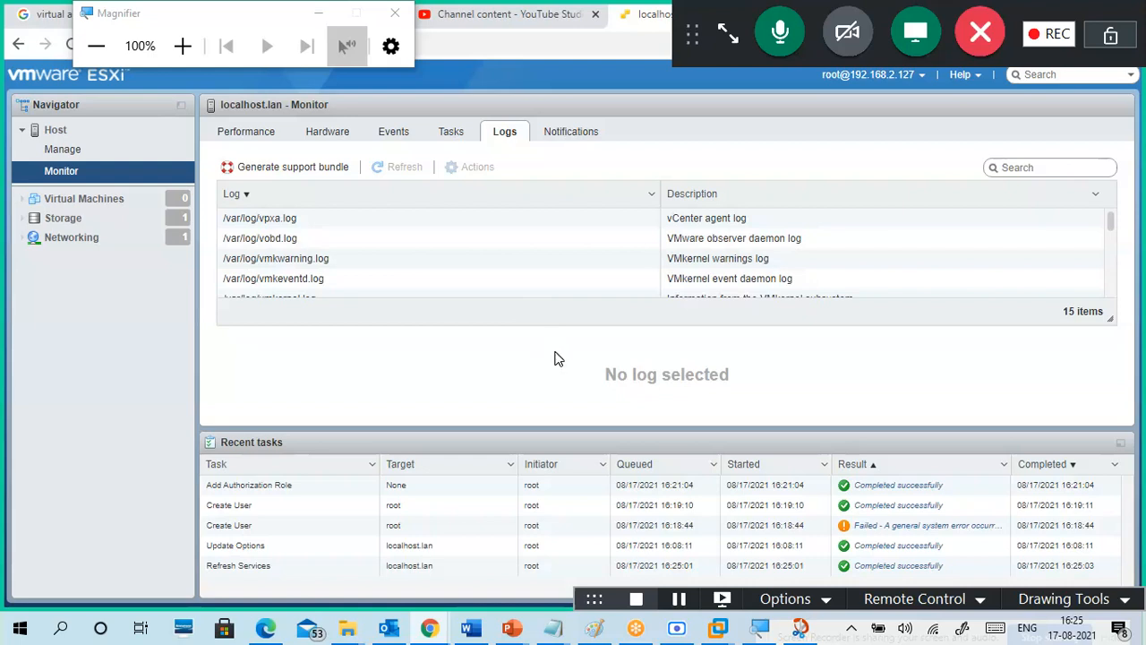
left_click(573, 135)
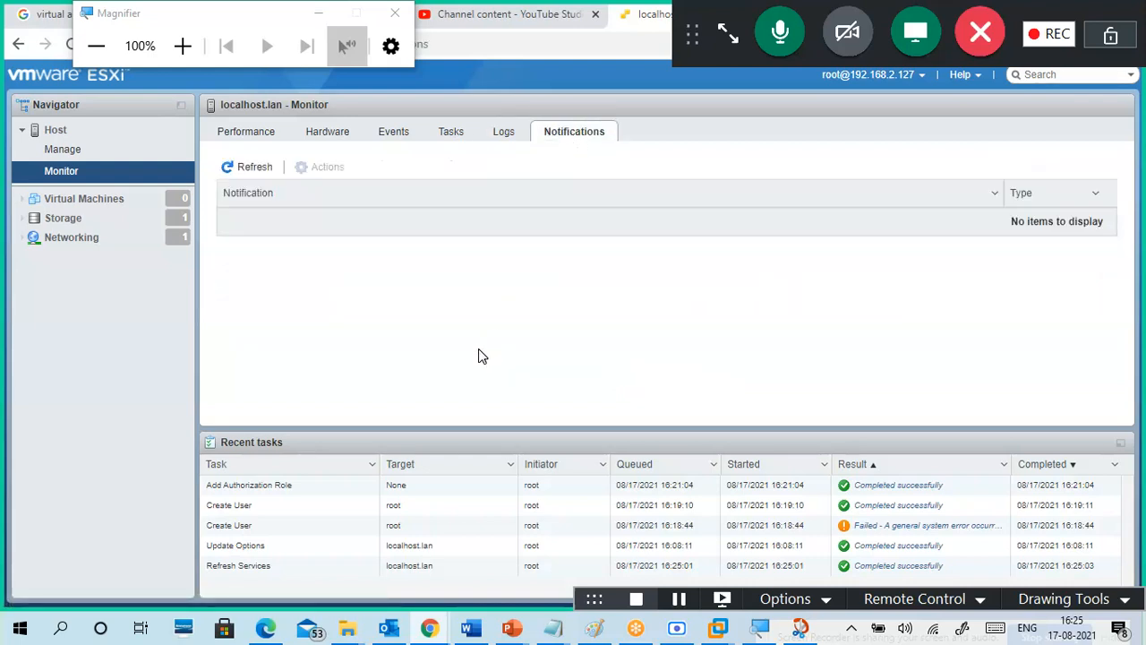
left_click(248, 135)
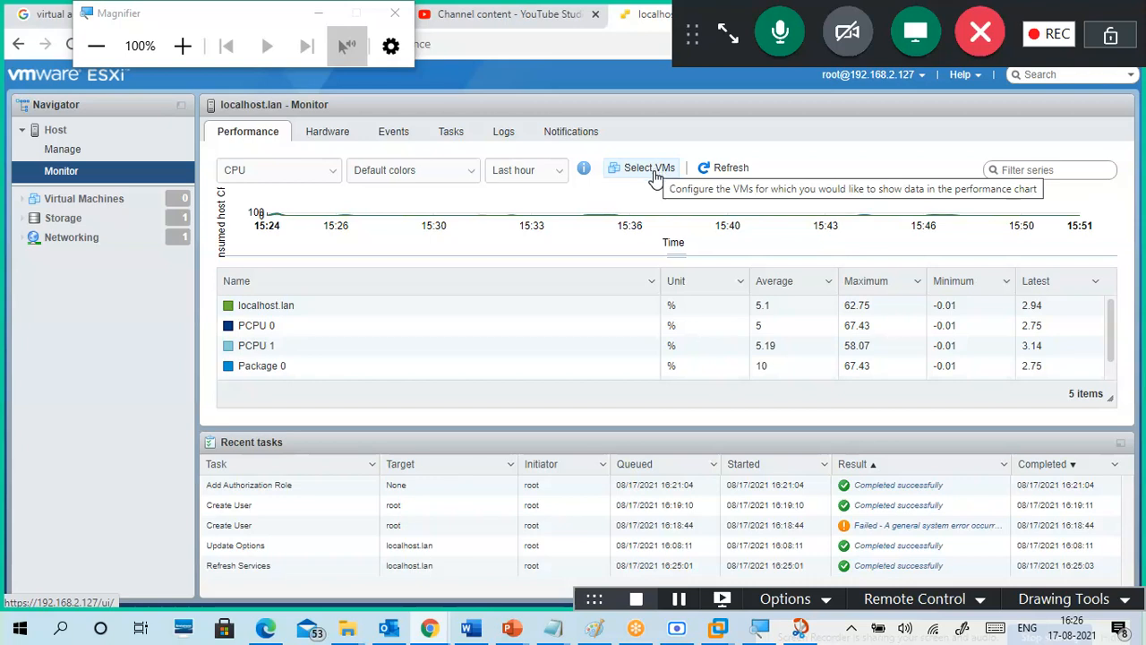
Step: Switch the performance chart to Memory, then Network, then Disk
left_click(333, 176)
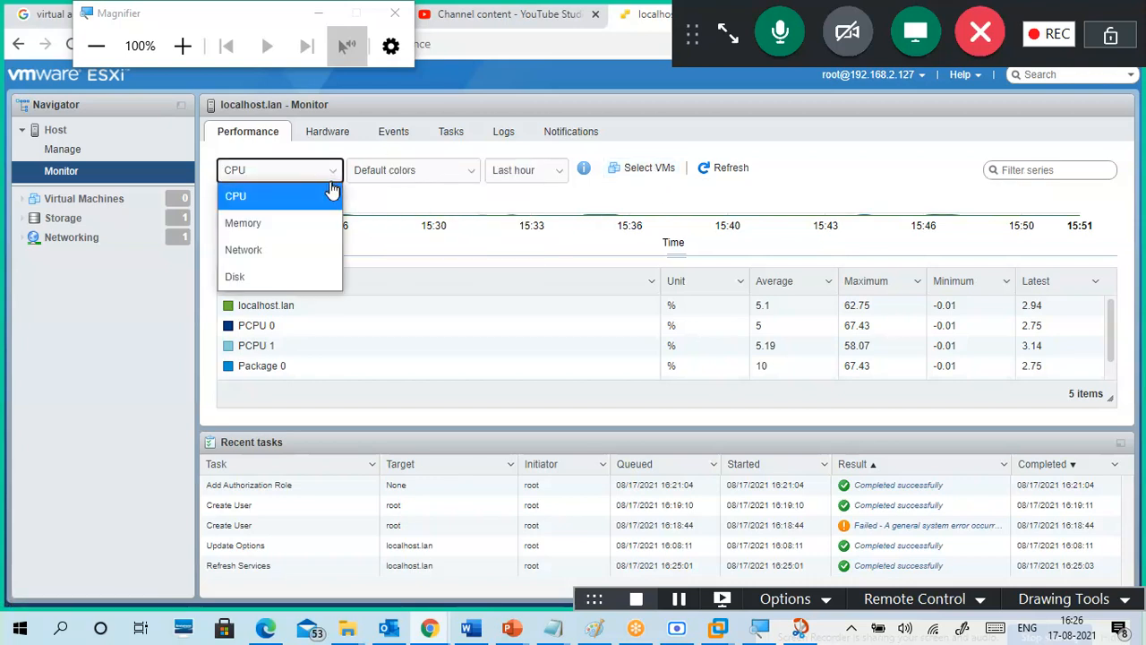
left_click(309, 224)
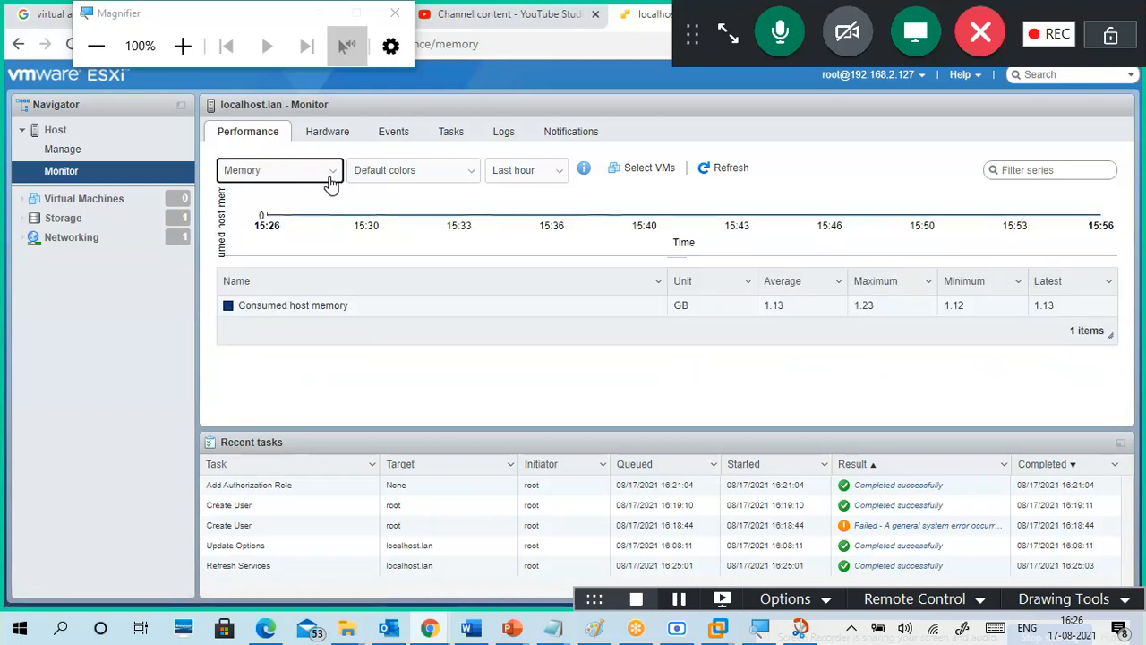
left_click(331, 179)
left_click(305, 248)
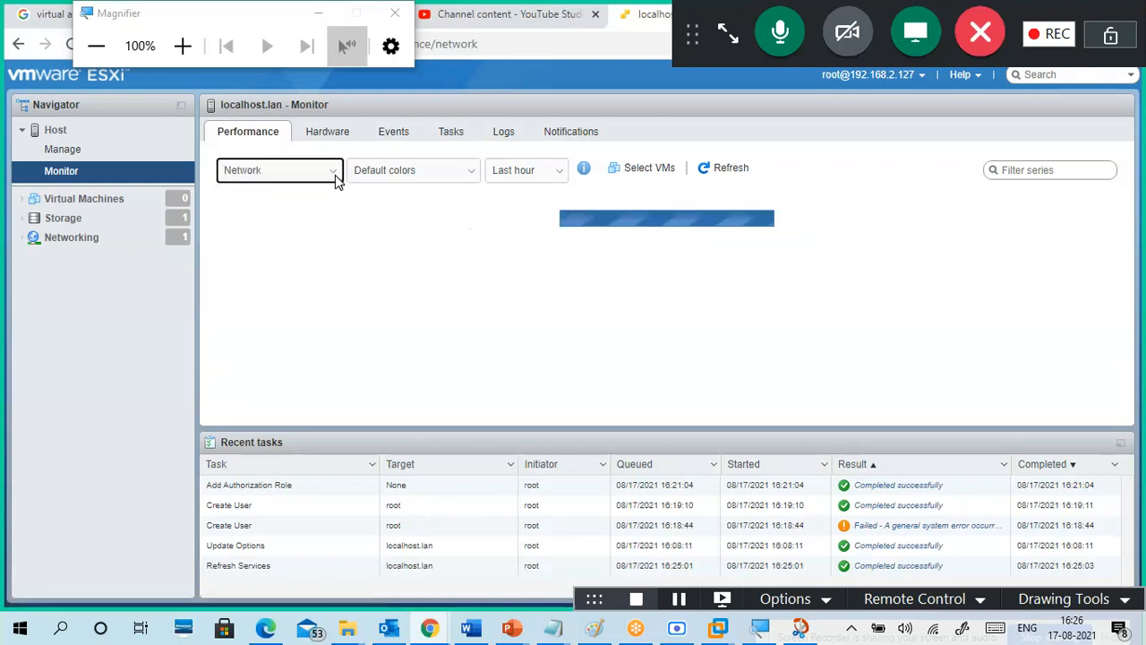
left_click(333, 174)
left_click(294, 277)
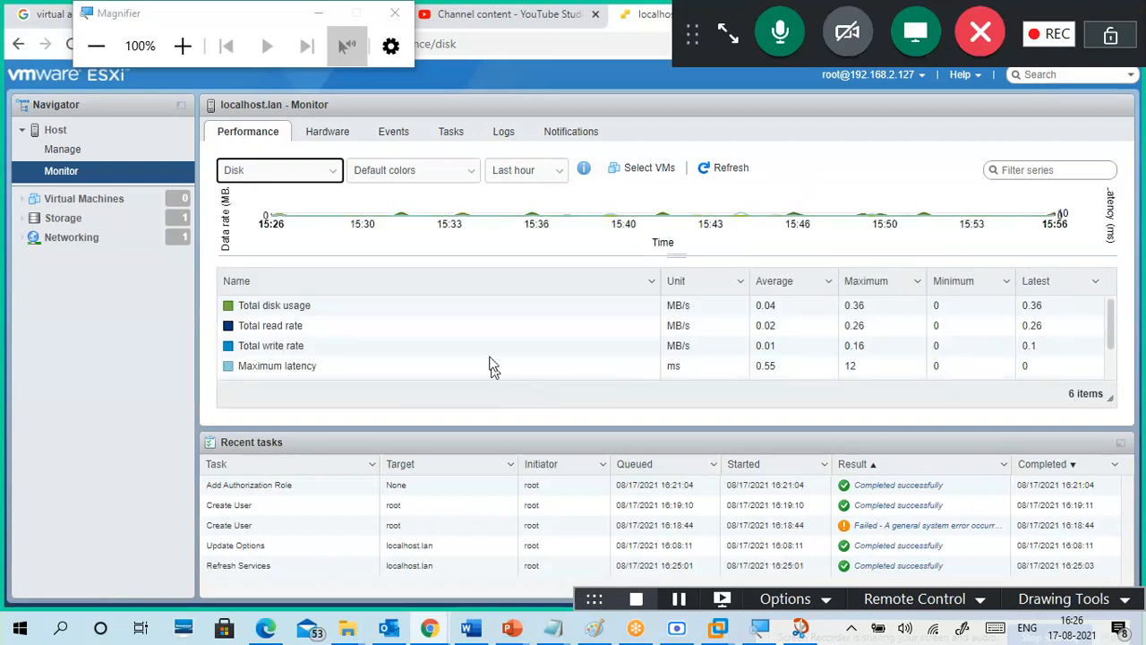
Step: Keep the default chart colours and last-hour range, then open the empty Virtual Machines list
left_click(465, 183)
left_click(465, 181)
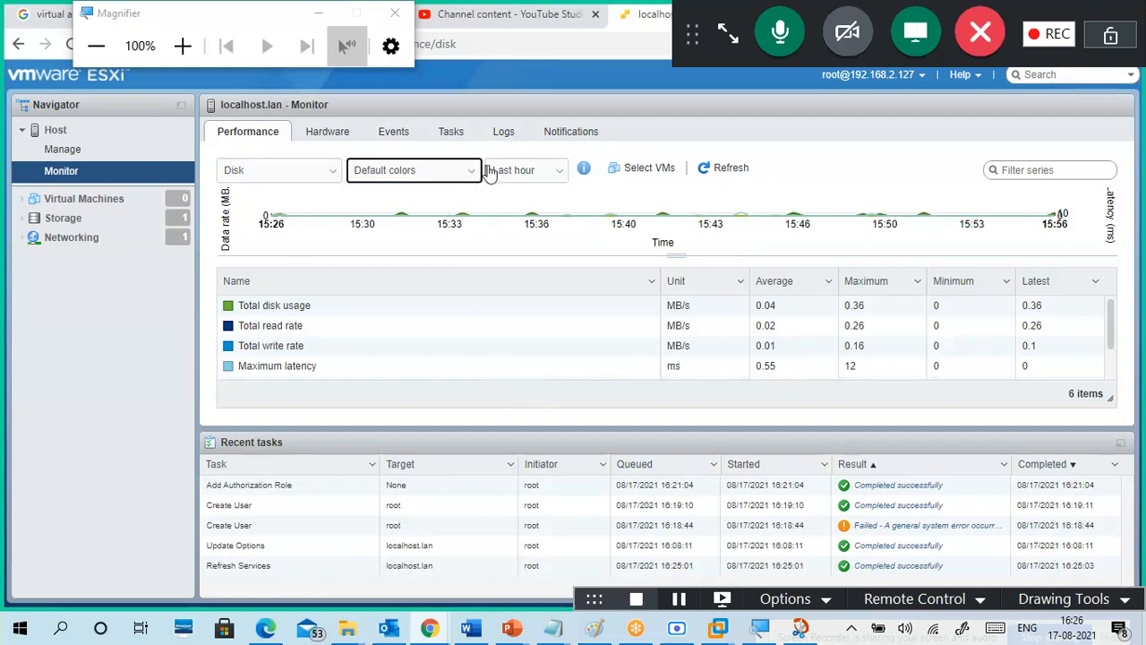
left_click(564, 168)
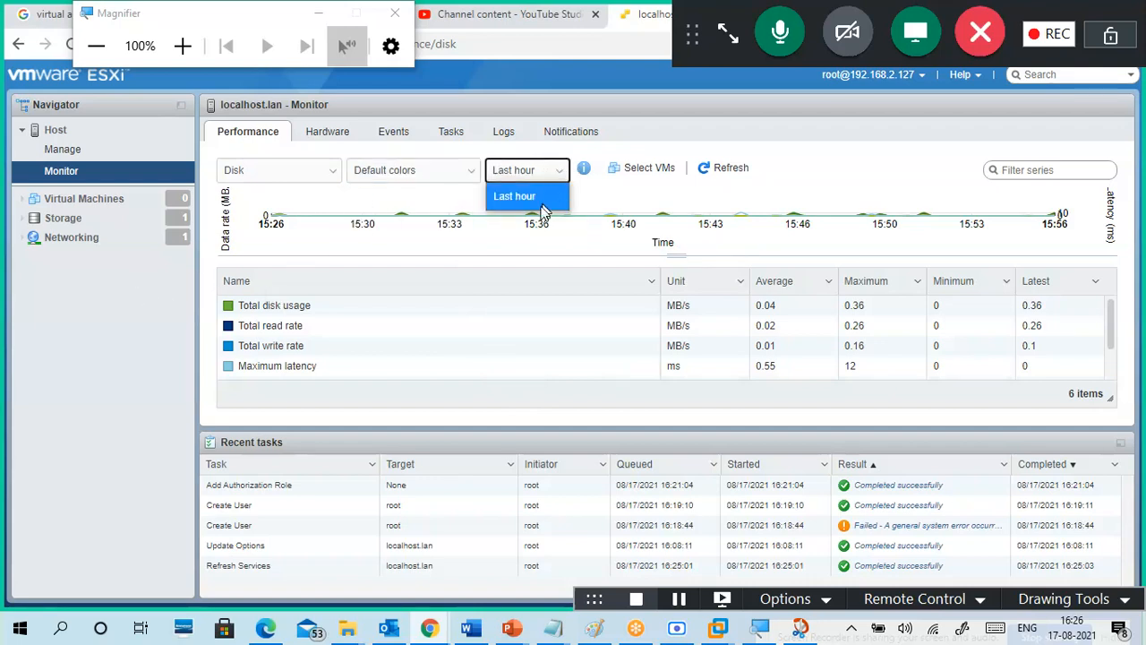
left_click(67, 395)
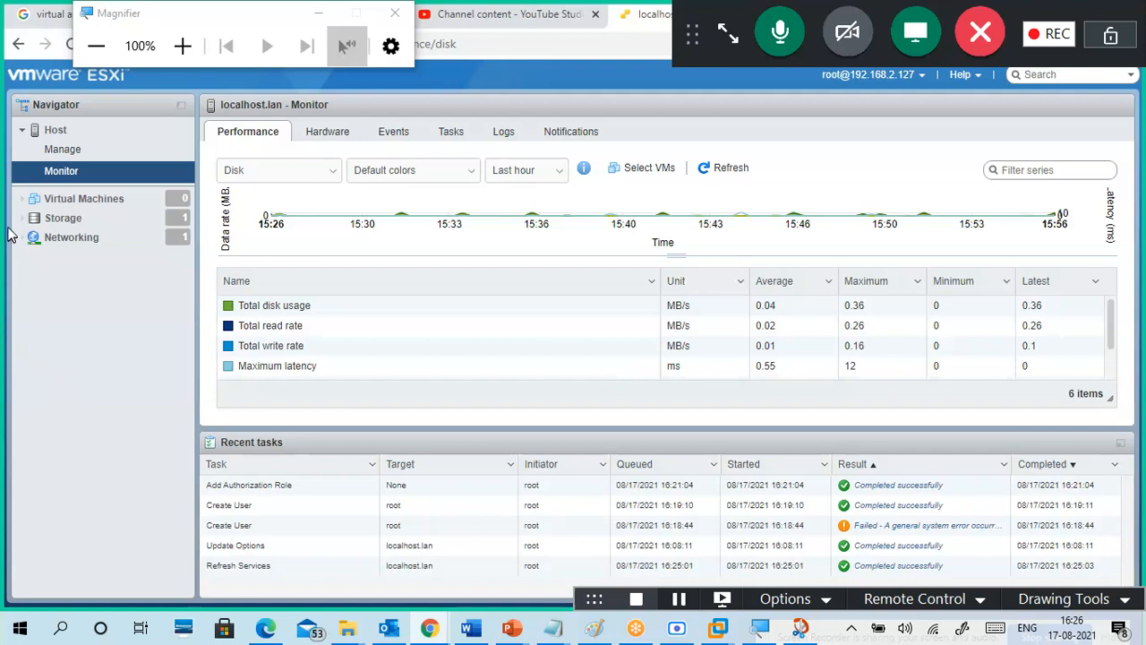
left_click(77, 204)
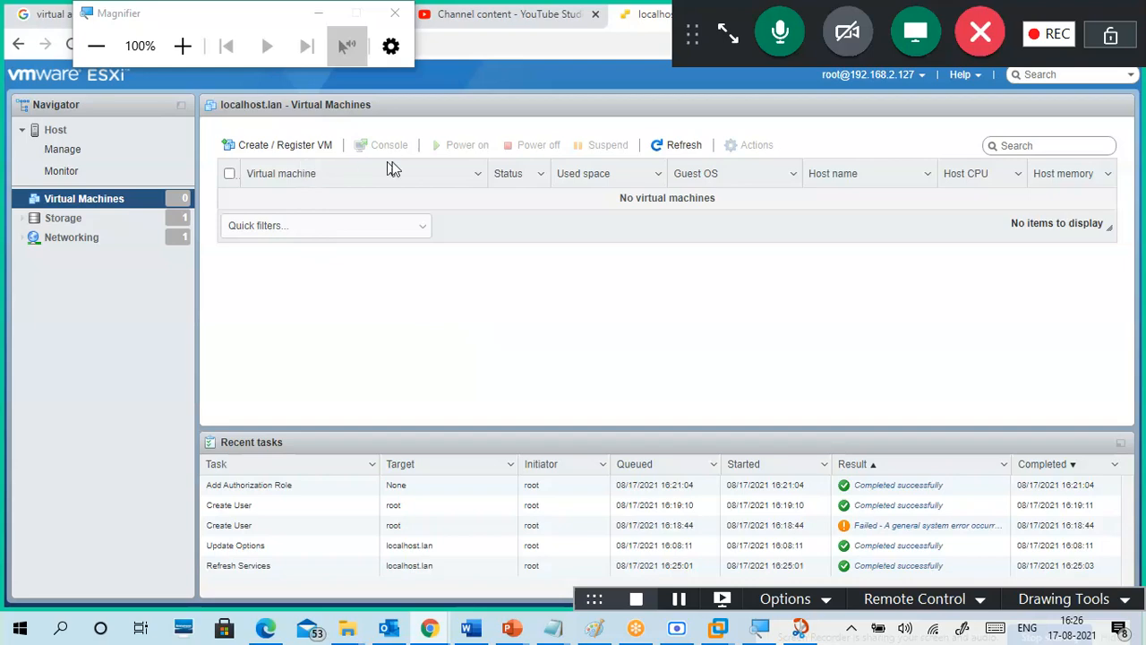
Step: Browse the new VM, deploy-from-OVF and register-existing options in Create / Register VM, then cancel
left_click(288, 151)
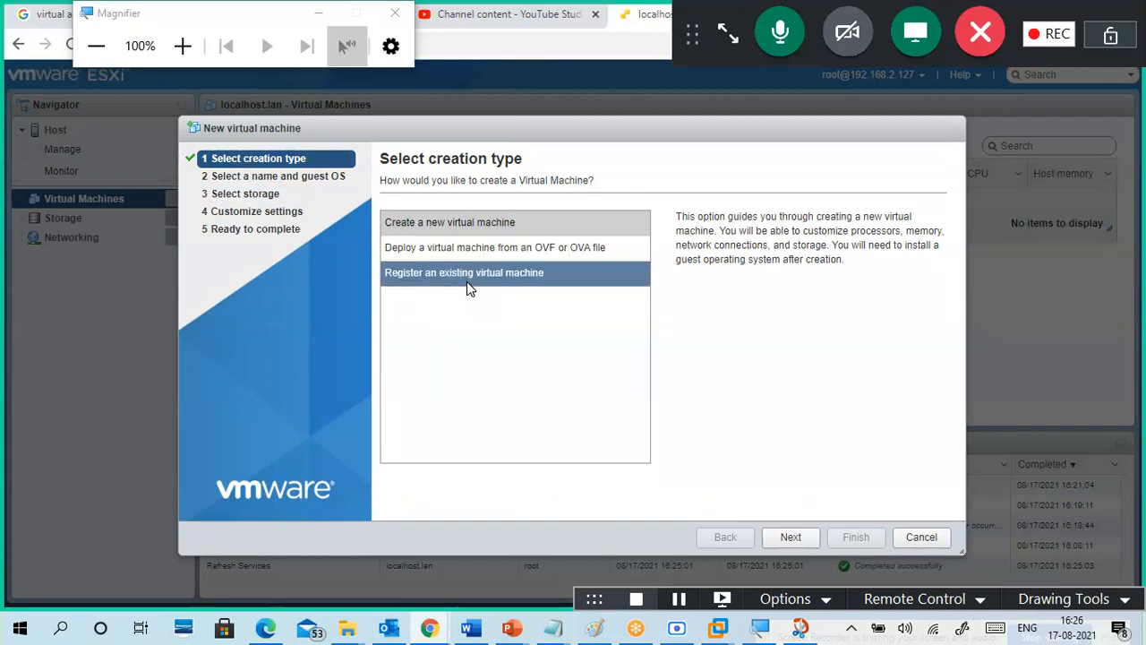
left_click(467, 223)
left_click(475, 252)
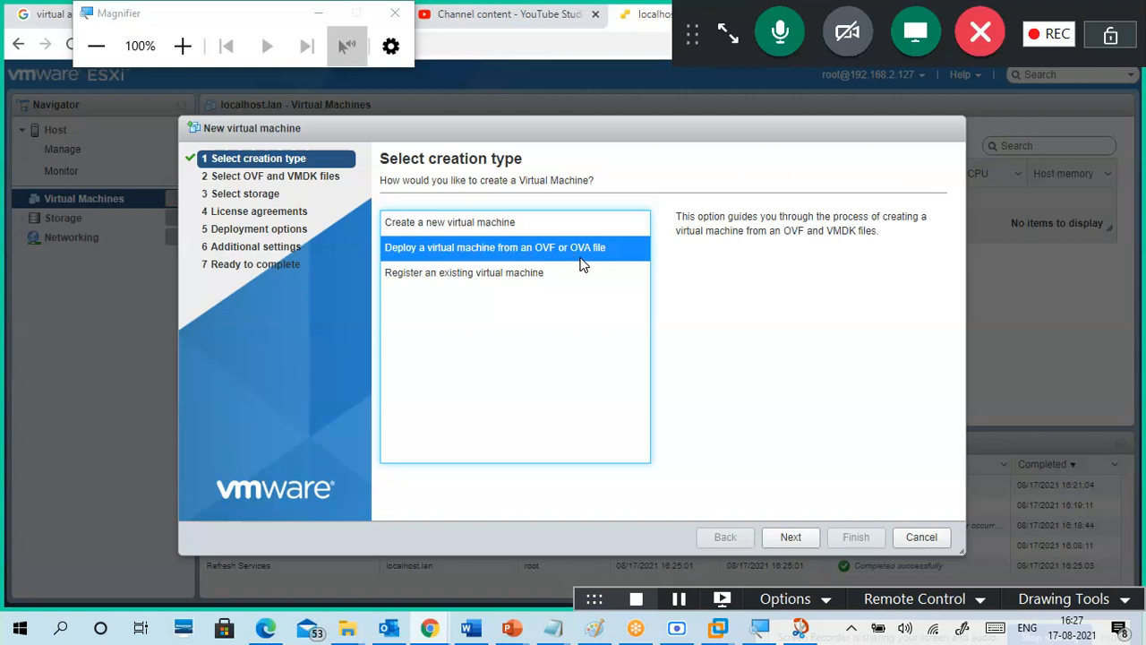
left_click(498, 278)
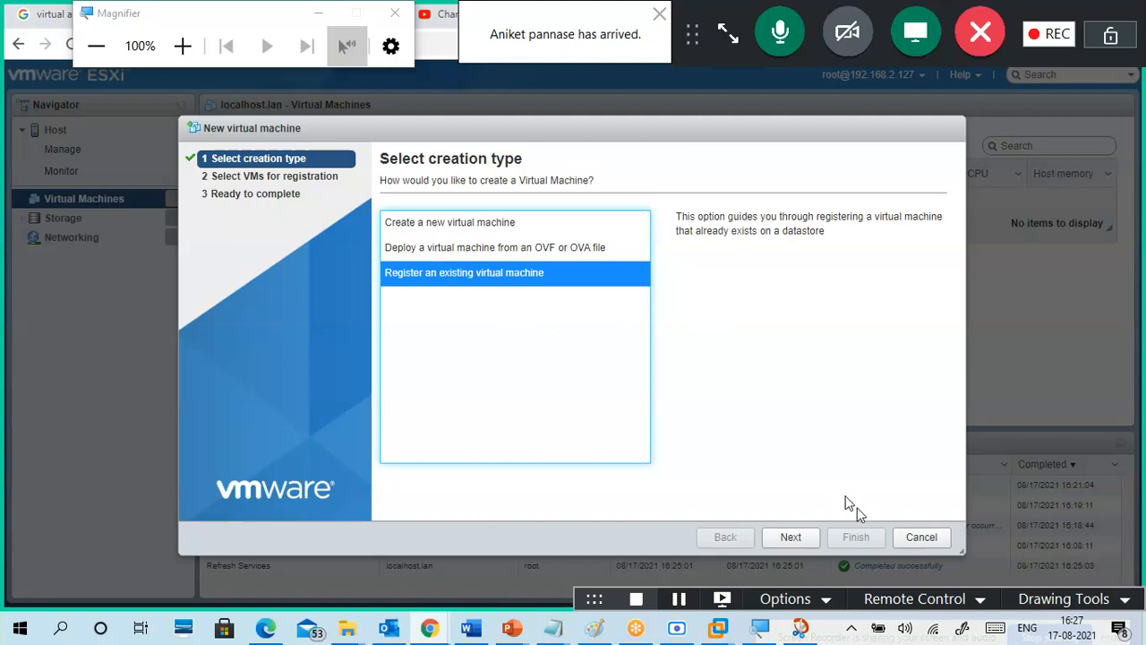
left_click(920, 539)
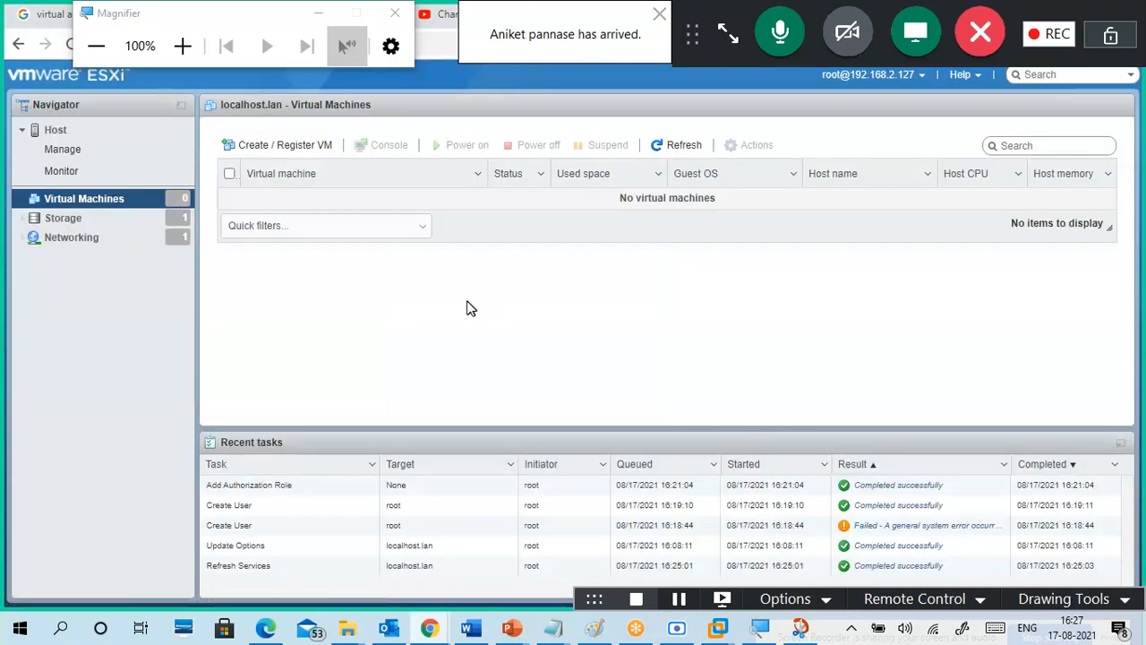
Step: Open the Storage page listing datastore1 and close the screen magnifier window
left_click(79, 220)
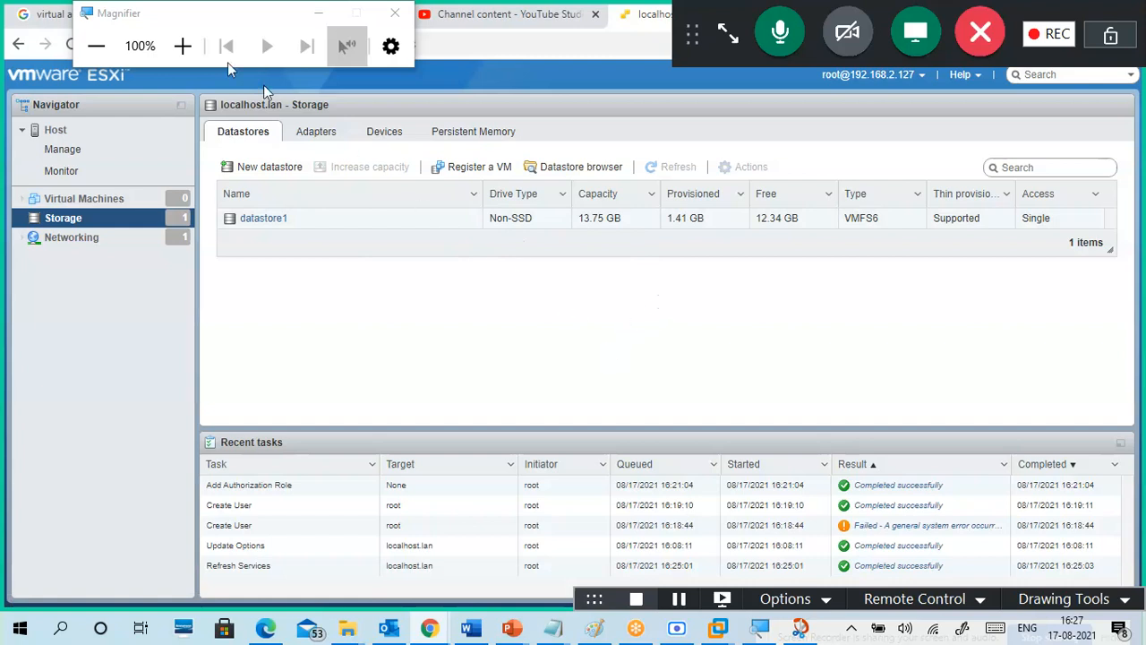
left_click(400, 26)
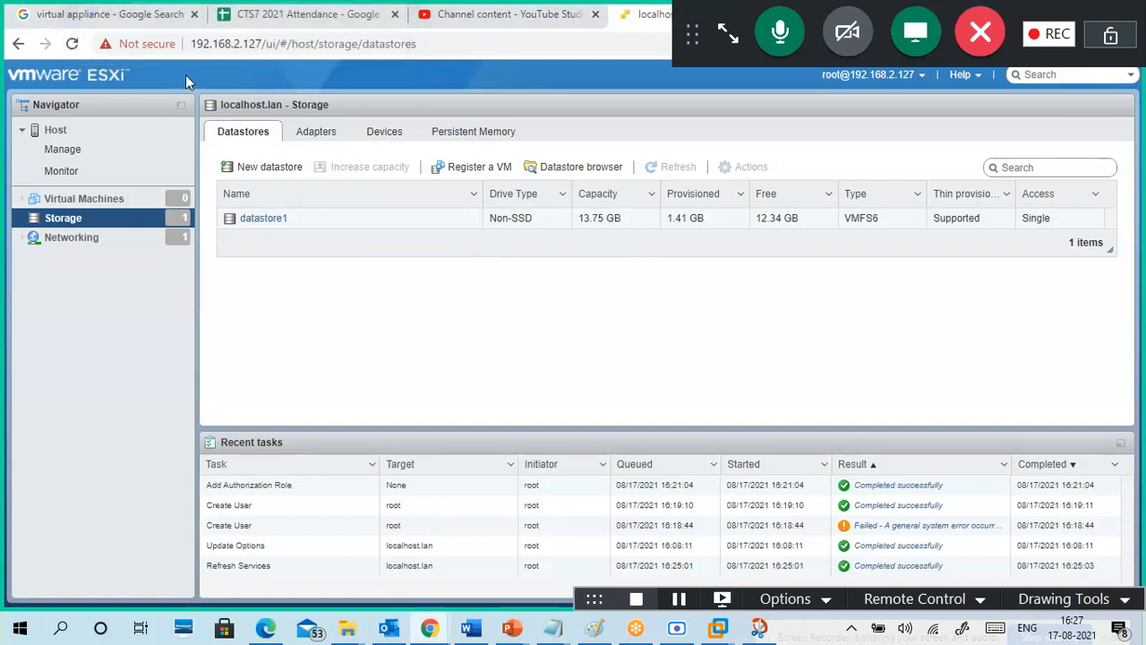
mouse_move(720, 624)
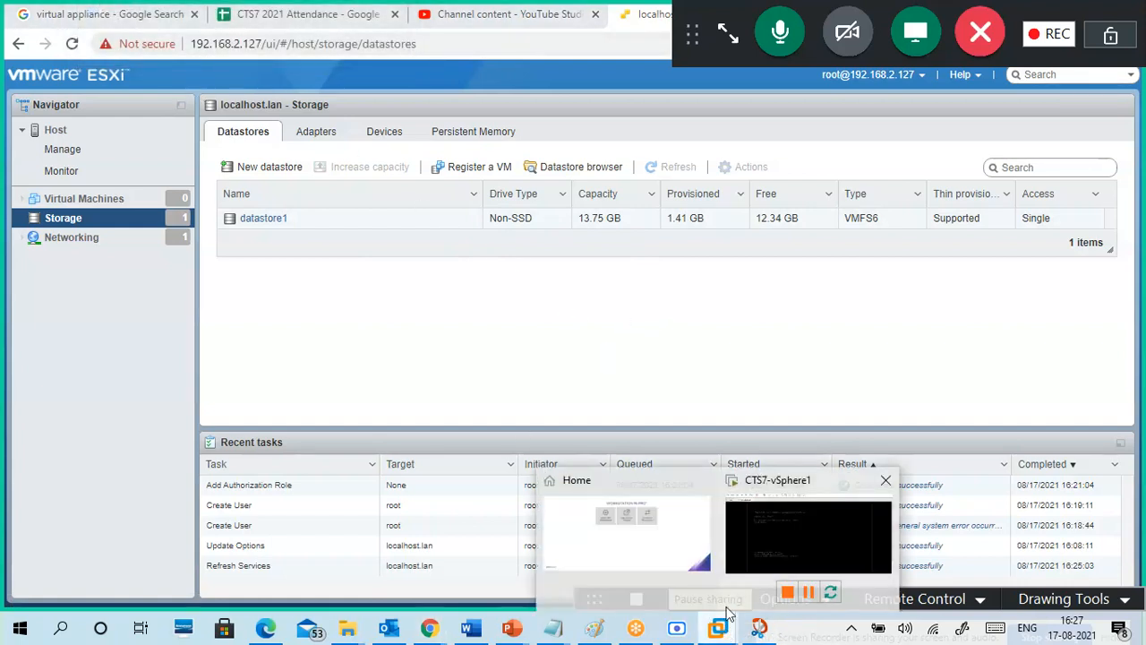
left_click(763, 537)
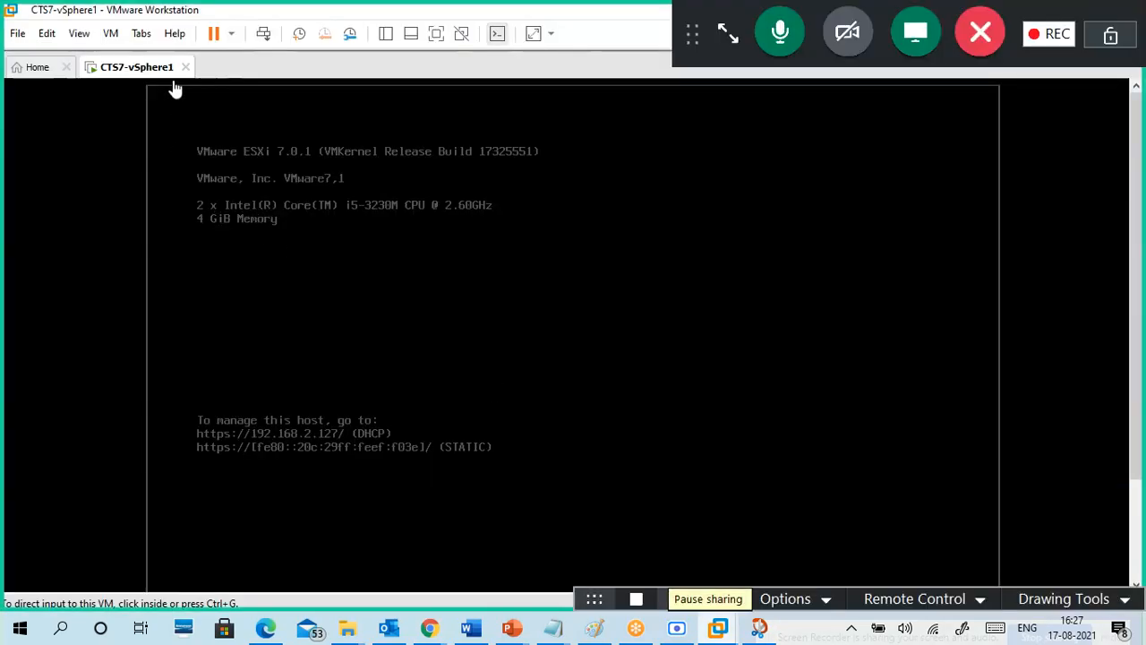
left_click(110, 33)
left_click(175, 250)
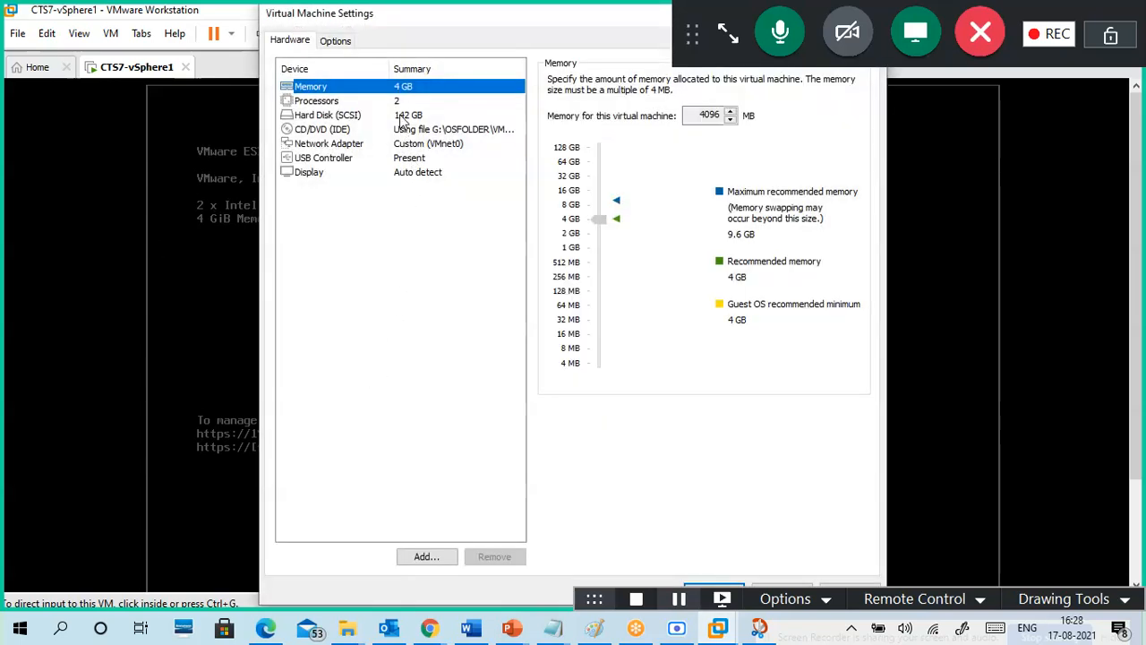
left_click(405, 115)
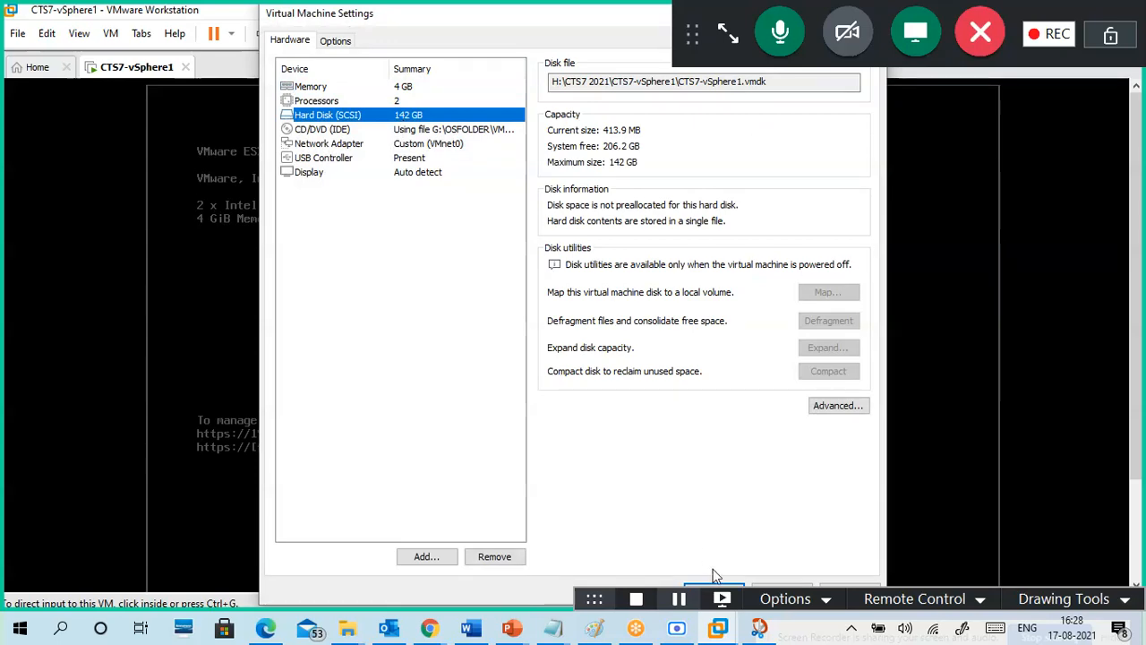
left_click_drag(435, 30, 167, 9)
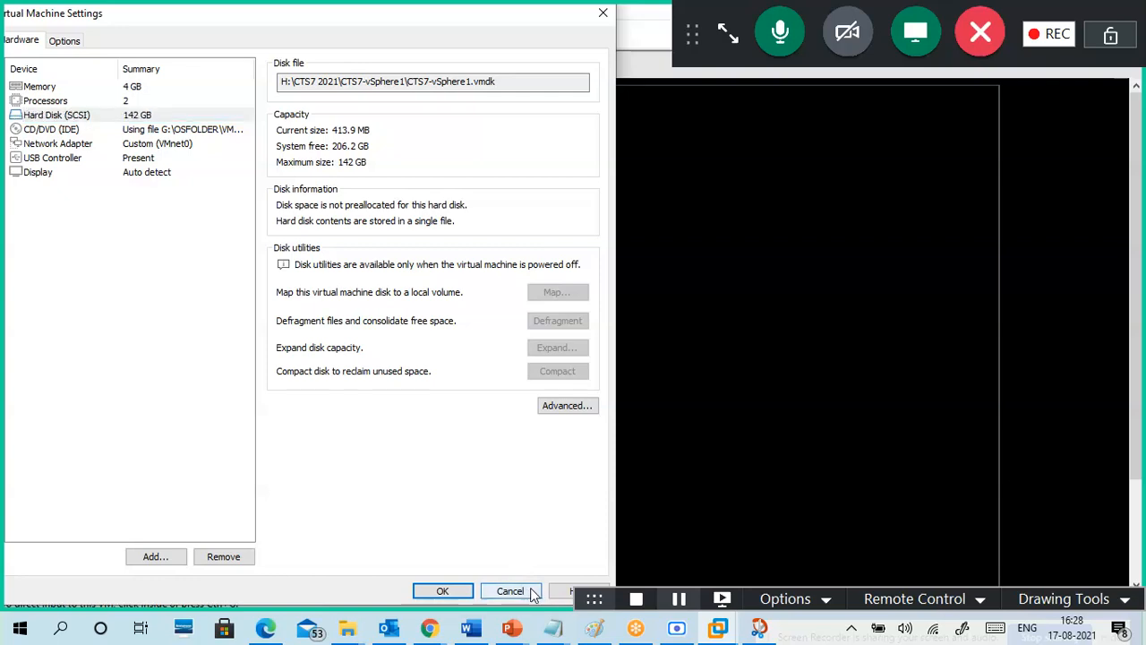
left_click(528, 592)
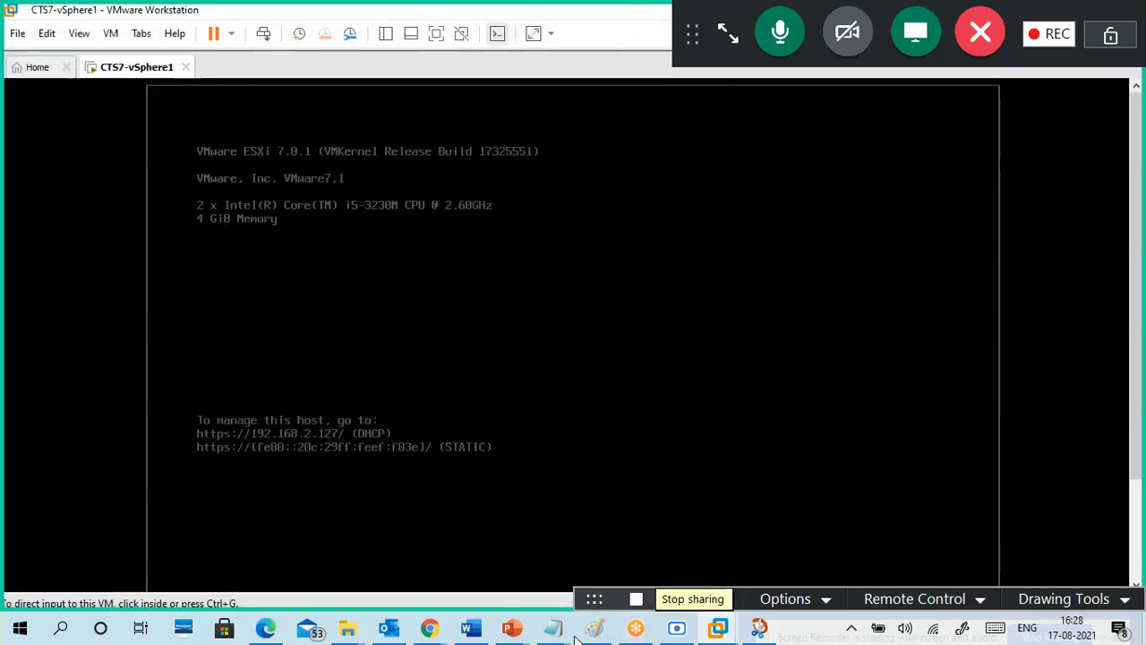
mouse_move(430, 629)
left_click(373, 551)
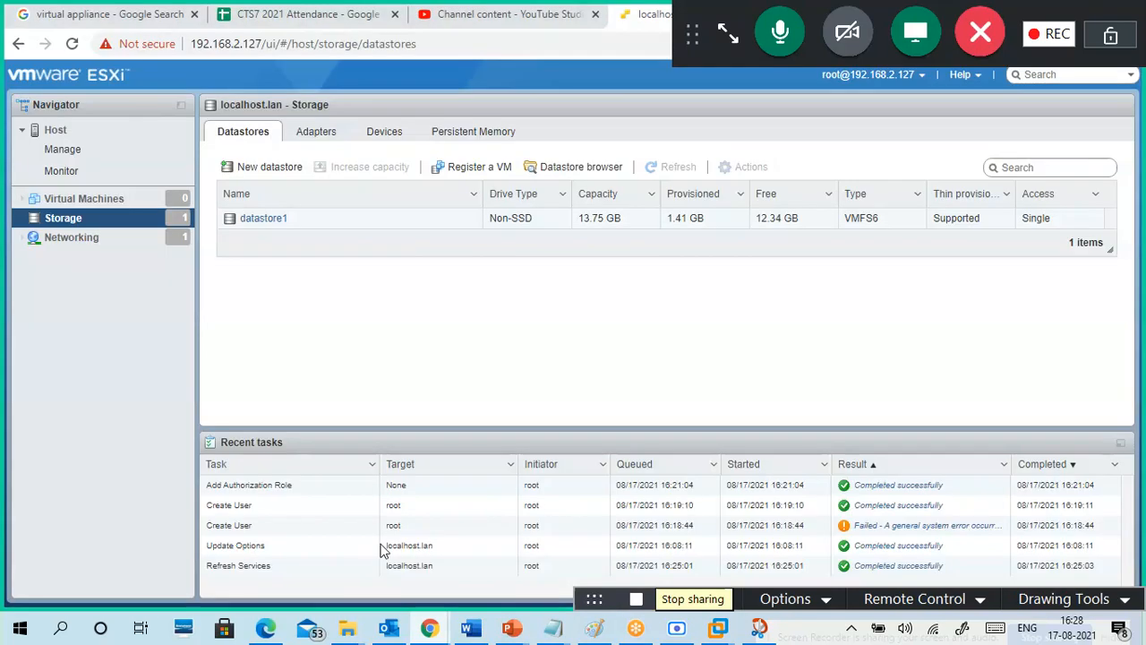
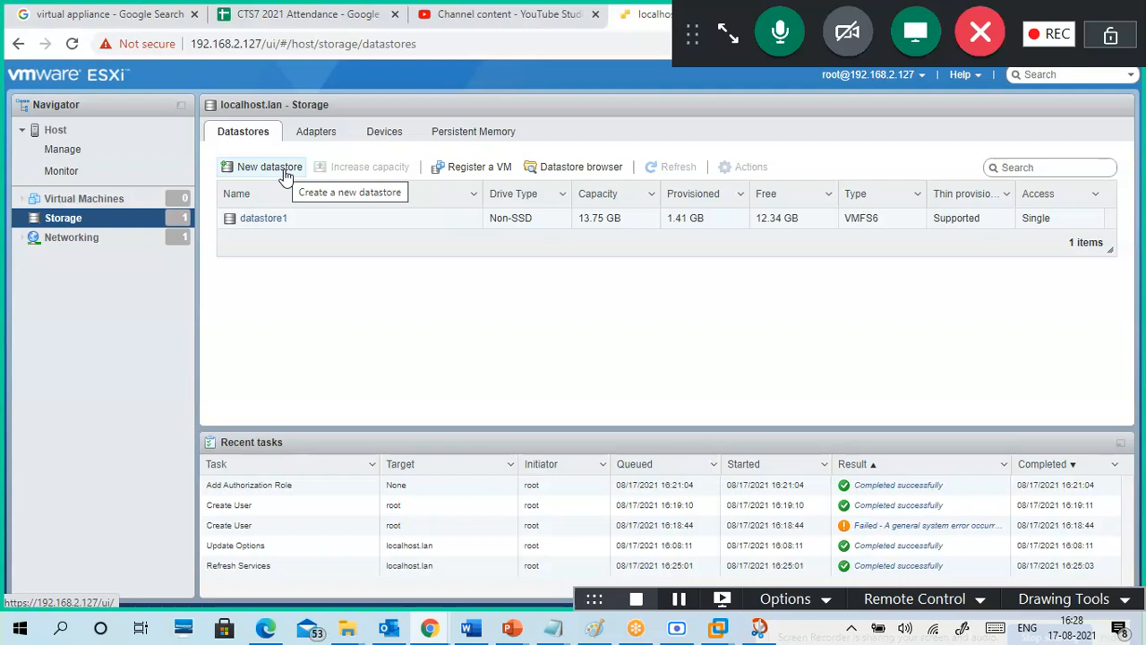
Step: Open the New datastore wizard, compare its creation types, and advance with new VMFS datastore
left_click(268, 167)
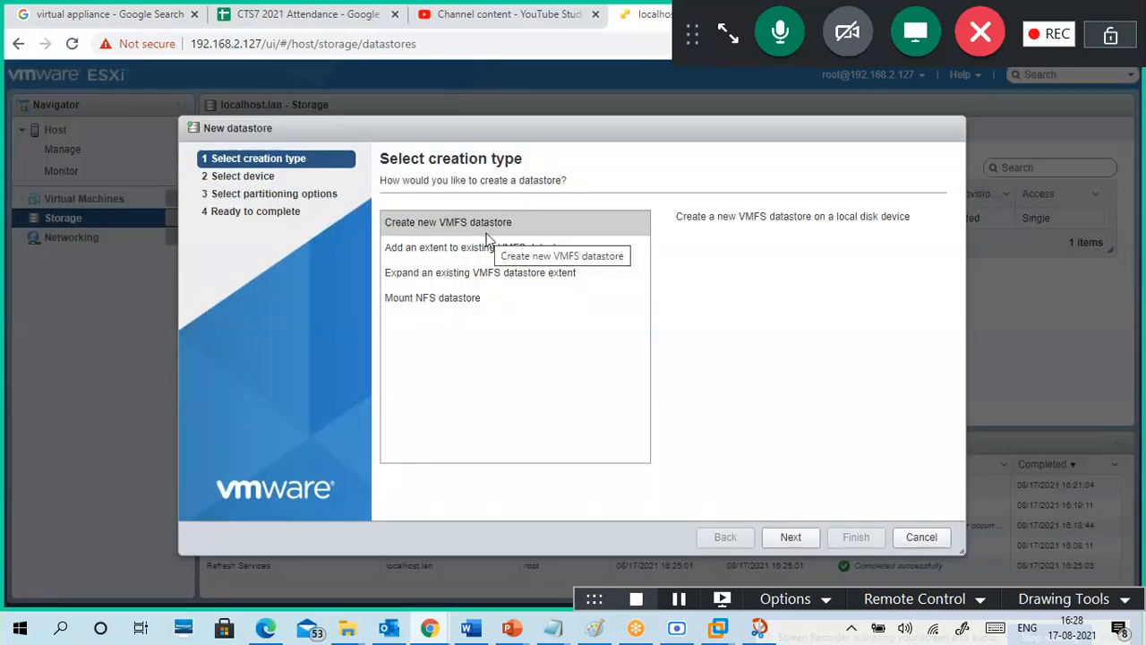
left_click(457, 253)
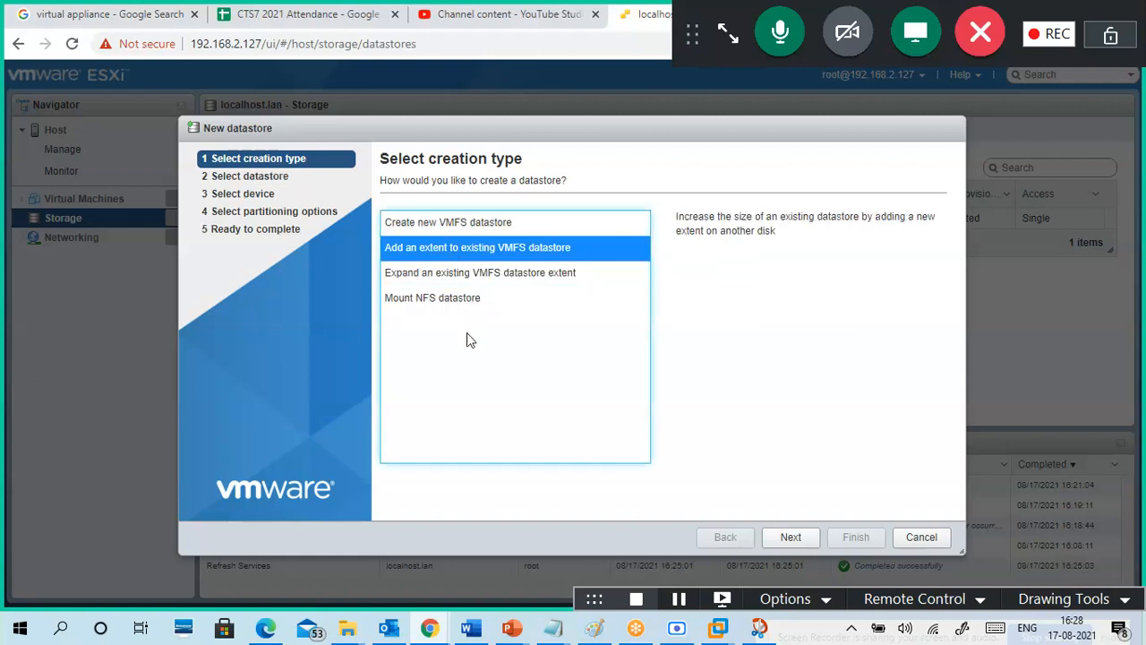
left_click(471, 301)
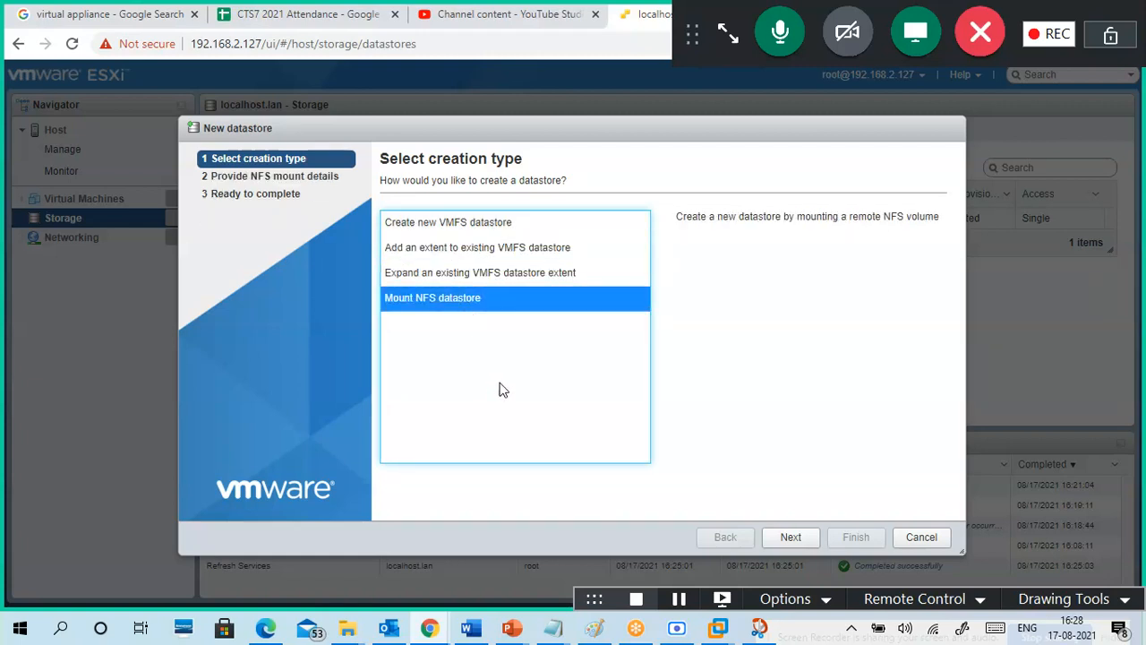
left_click(487, 279)
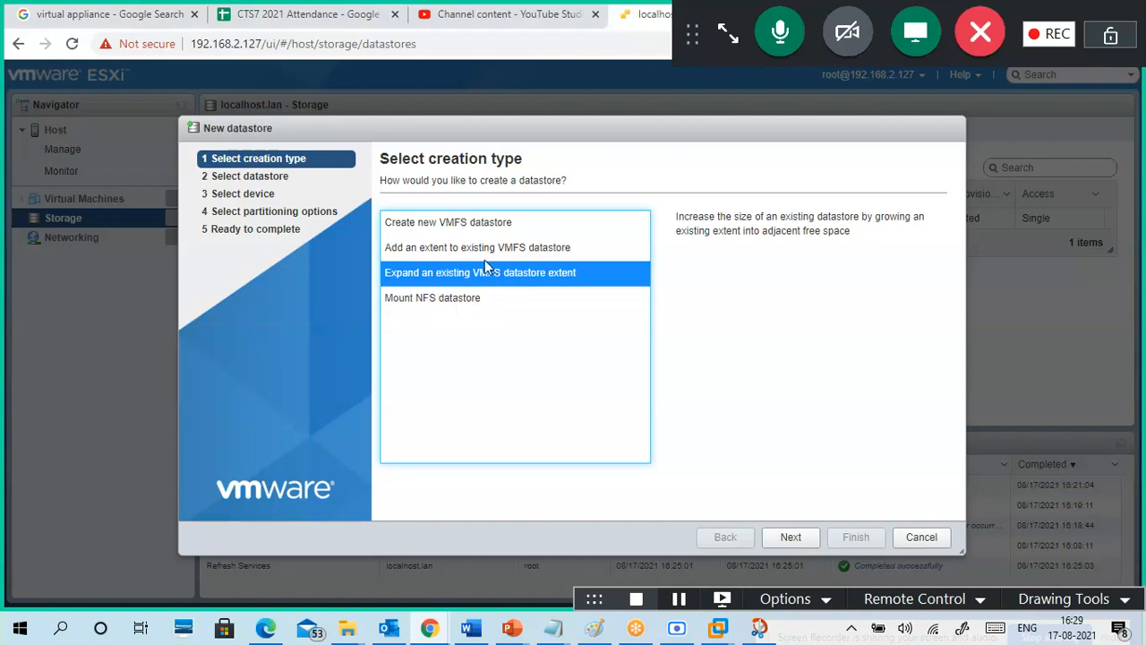
left_click(475, 229)
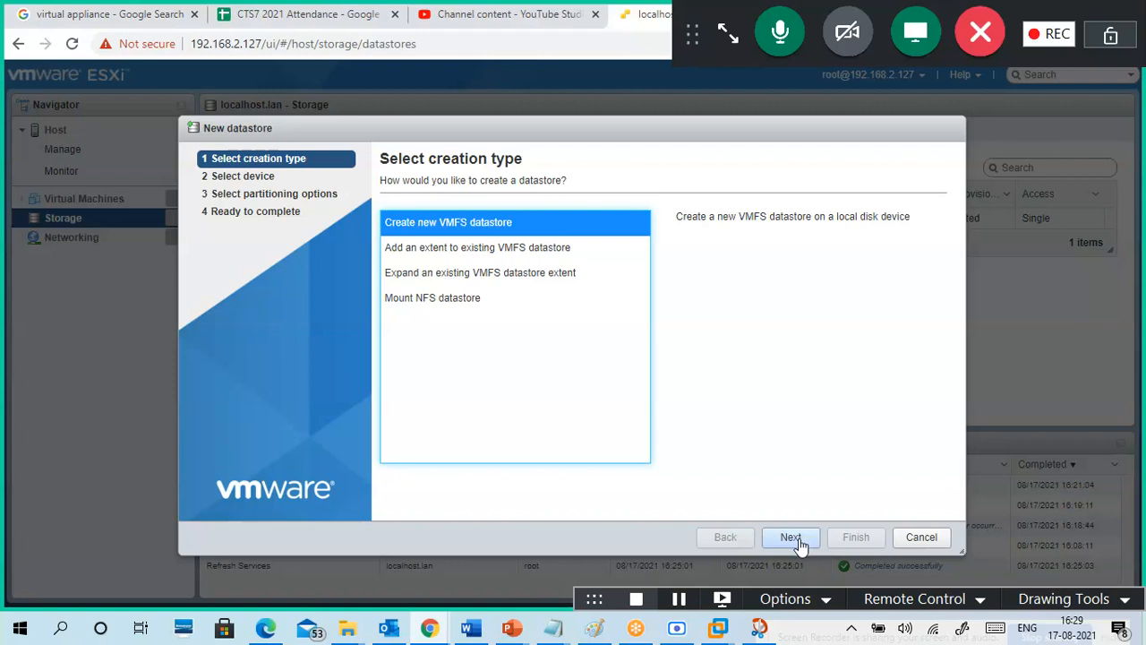
left_click(791, 538)
Step: Preview the Mount NFS datastore page, then return and proceed with new VMFS datastore
left_click(462, 238)
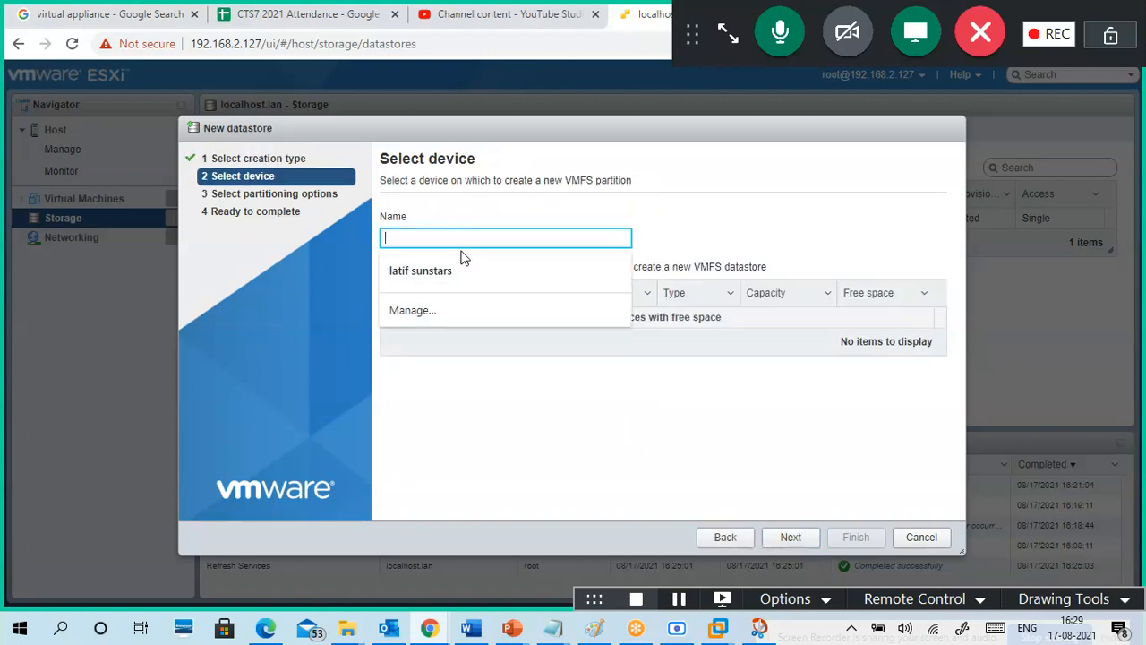
left_click(642, 419)
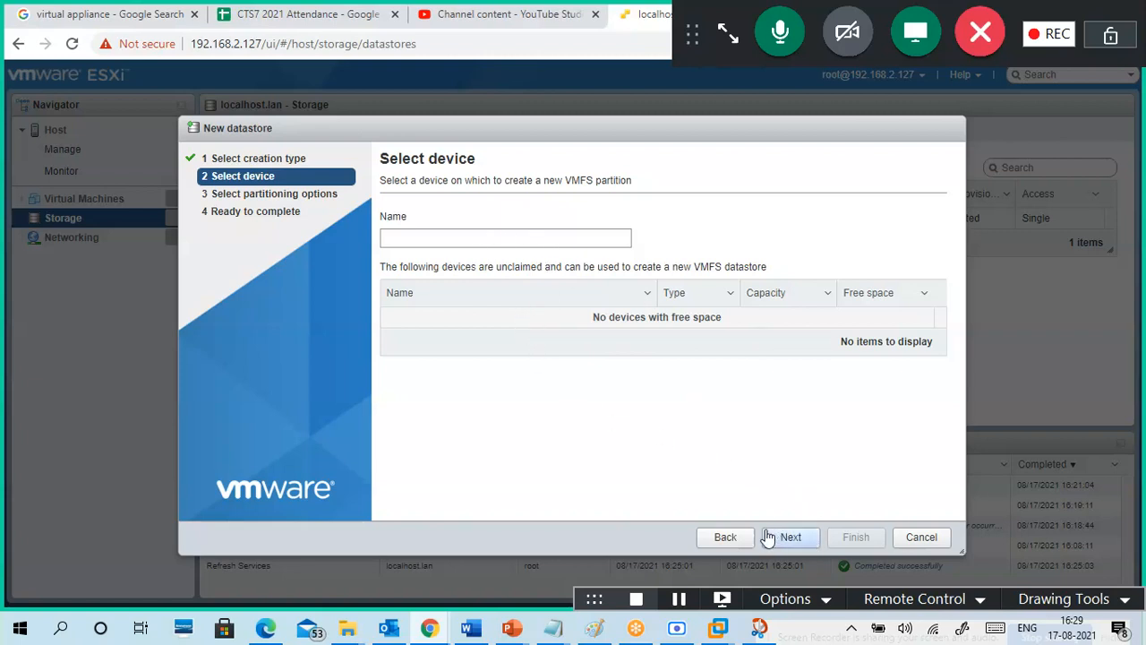
left_click(725, 537)
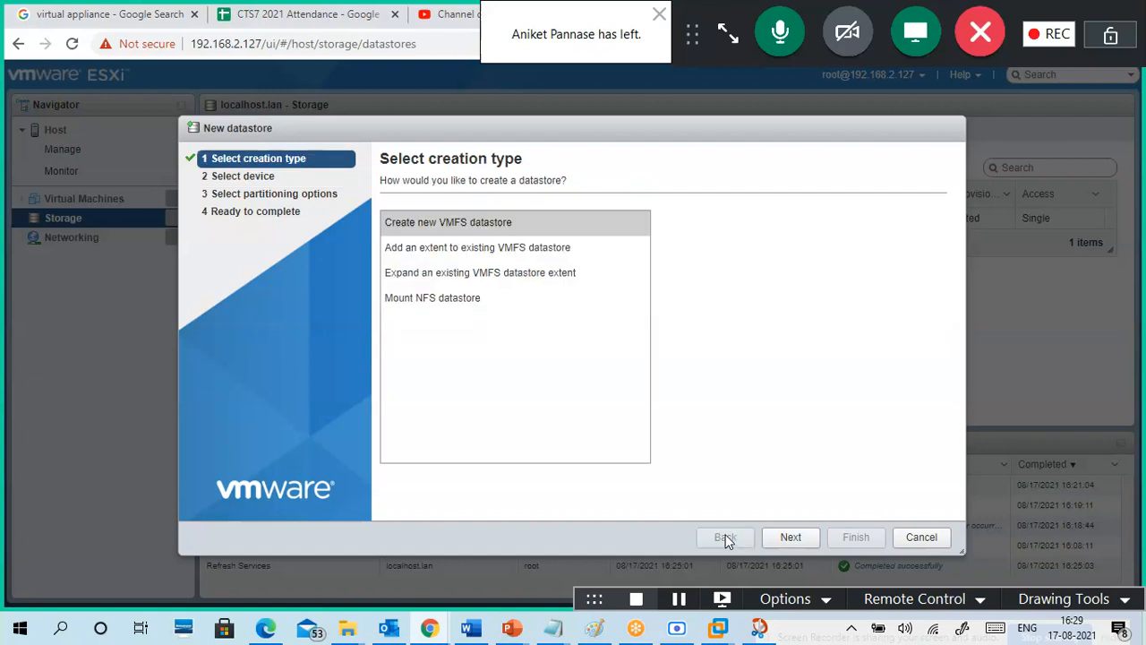
left_click(470, 305)
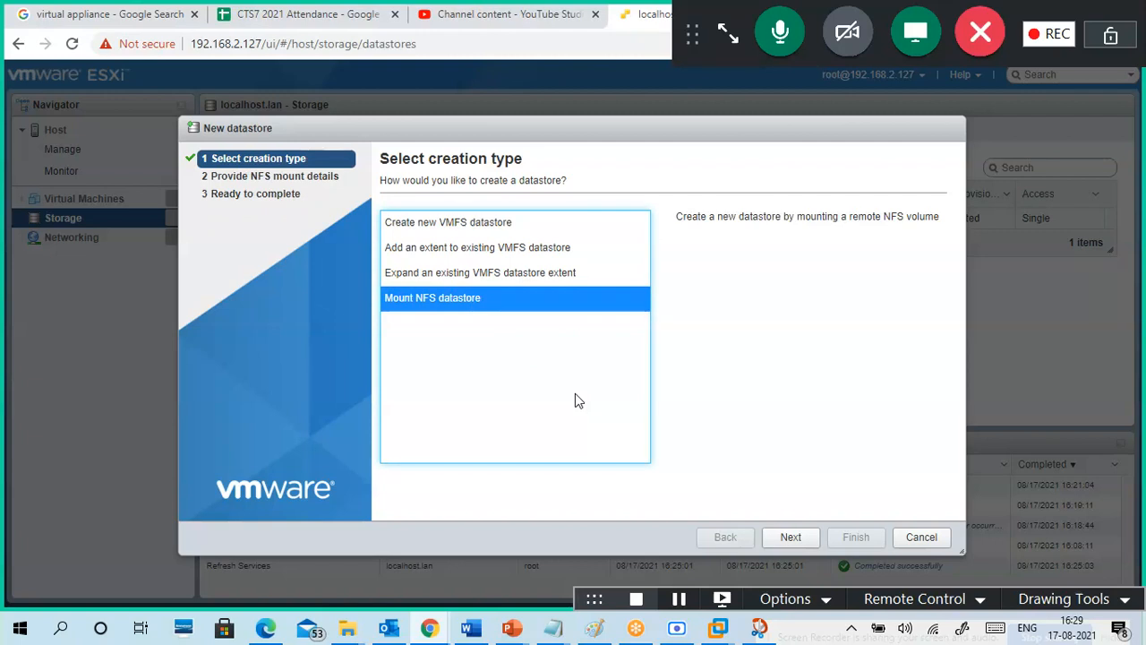
left_click(791, 540)
left_click(609, 226)
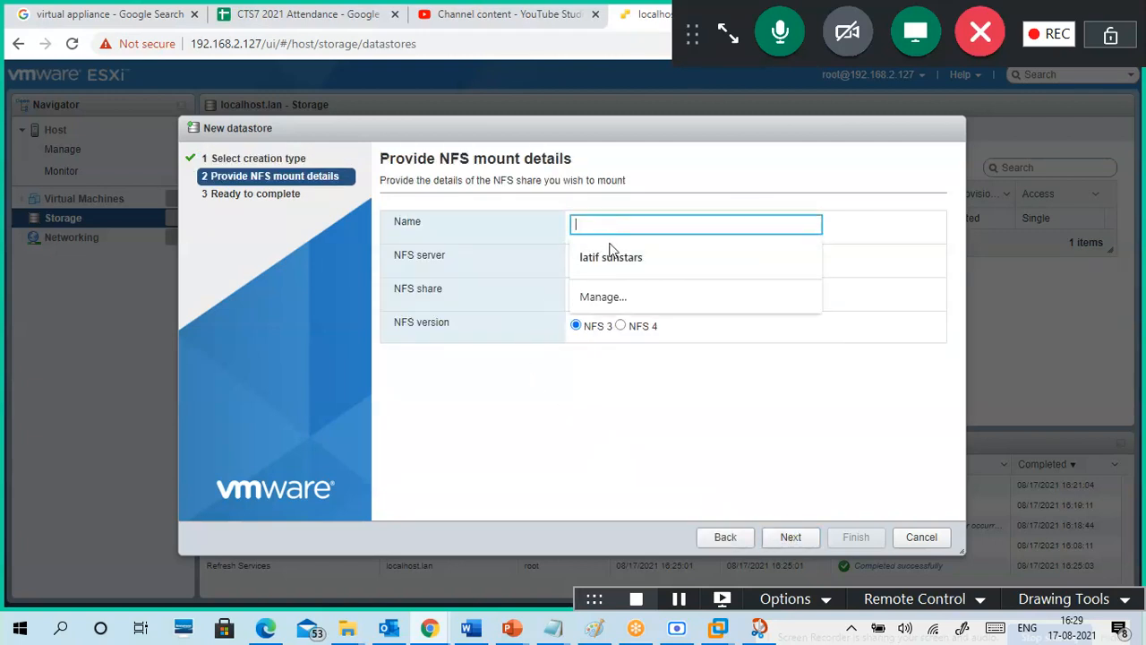
left_click(643, 429)
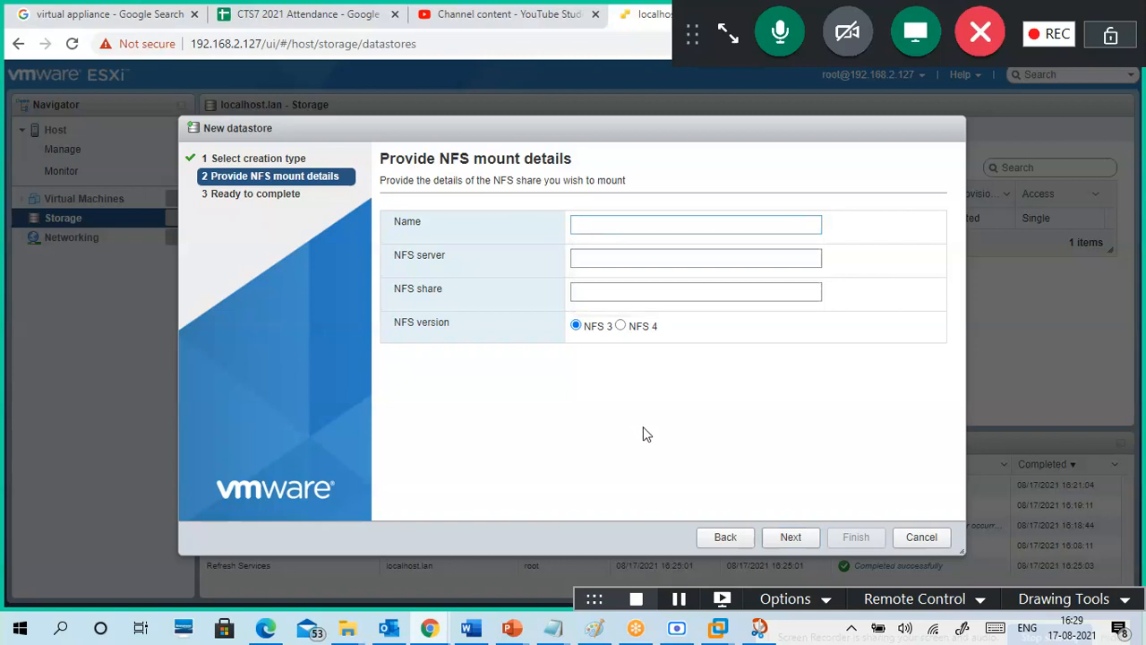
left_click(725, 538)
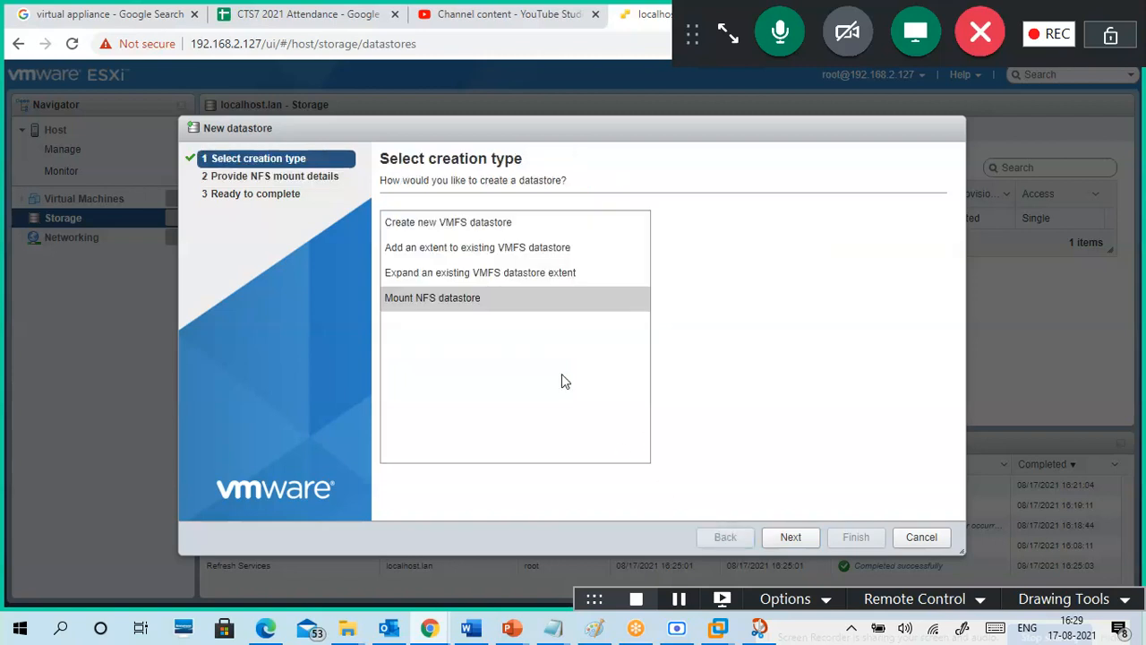
left_click(490, 233)
left_click(785, 539)
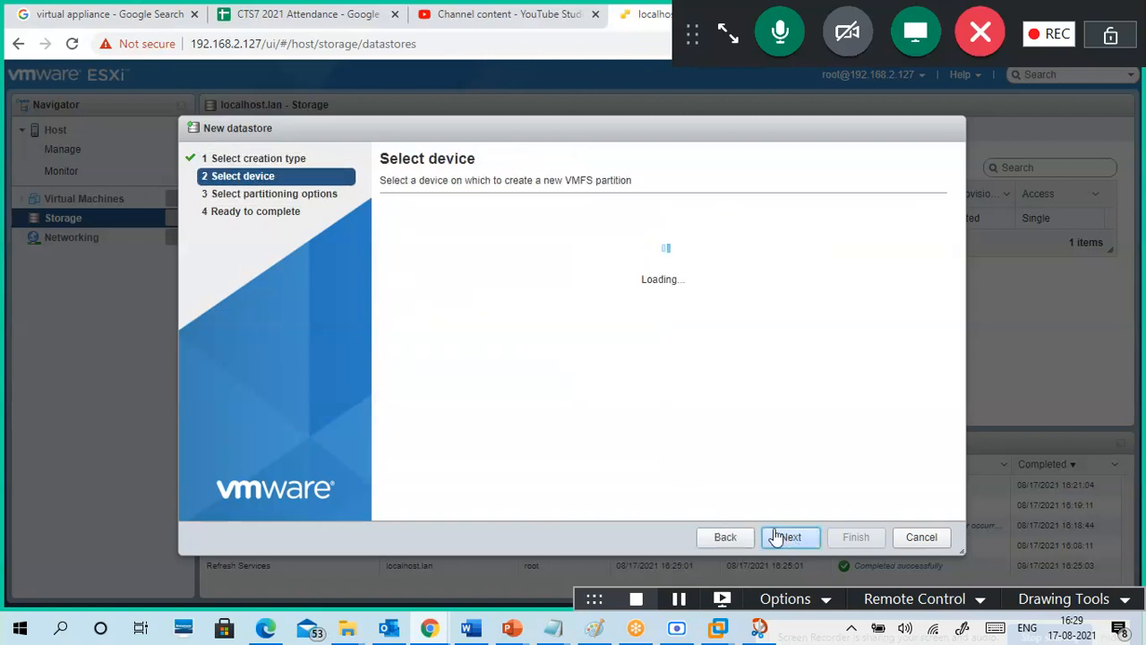
Step: Name the datastore 'Datastore2', find no selectable device, and cancel the wizard
left_click(495, 238)
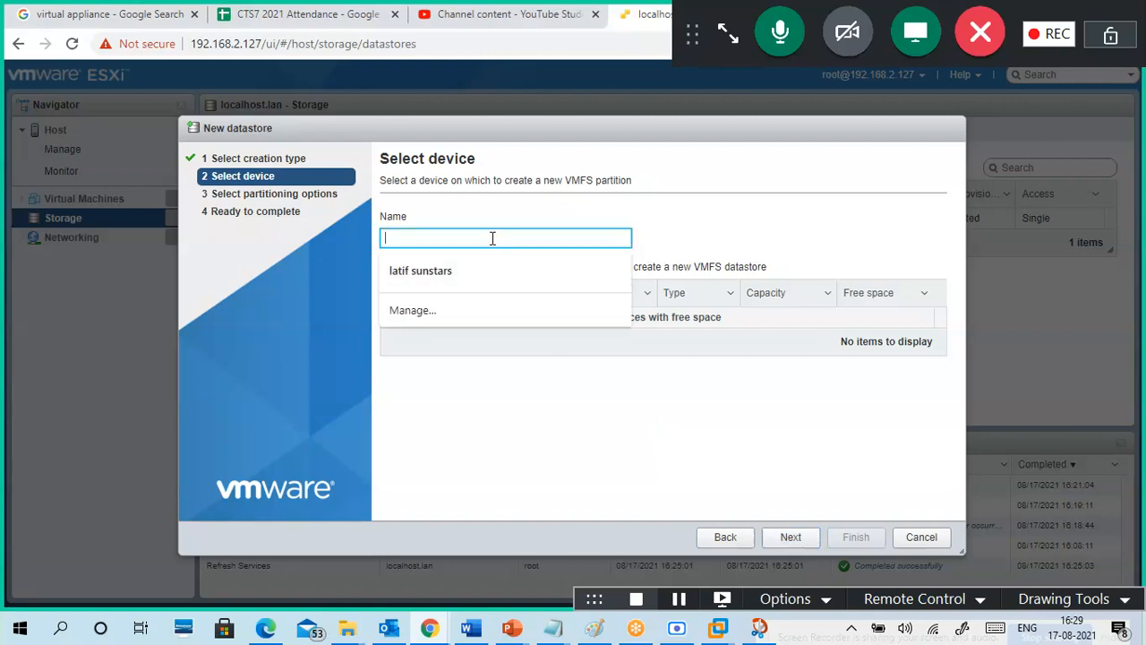
type("Datastore2")
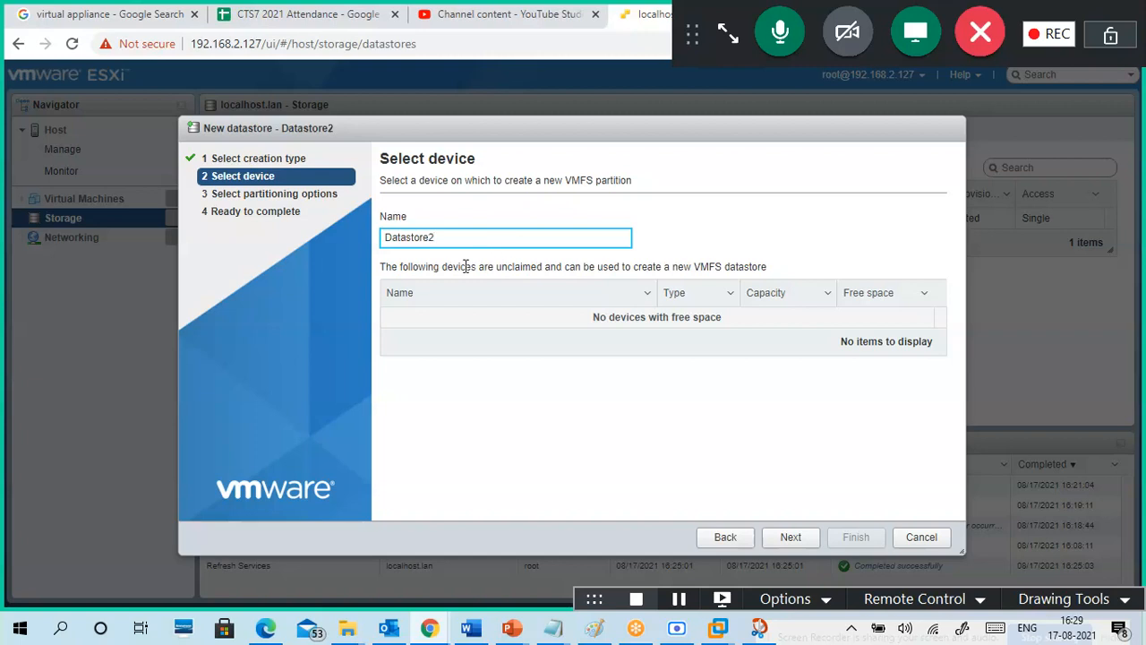
double_click(582, 336)
left_click(791, 548)
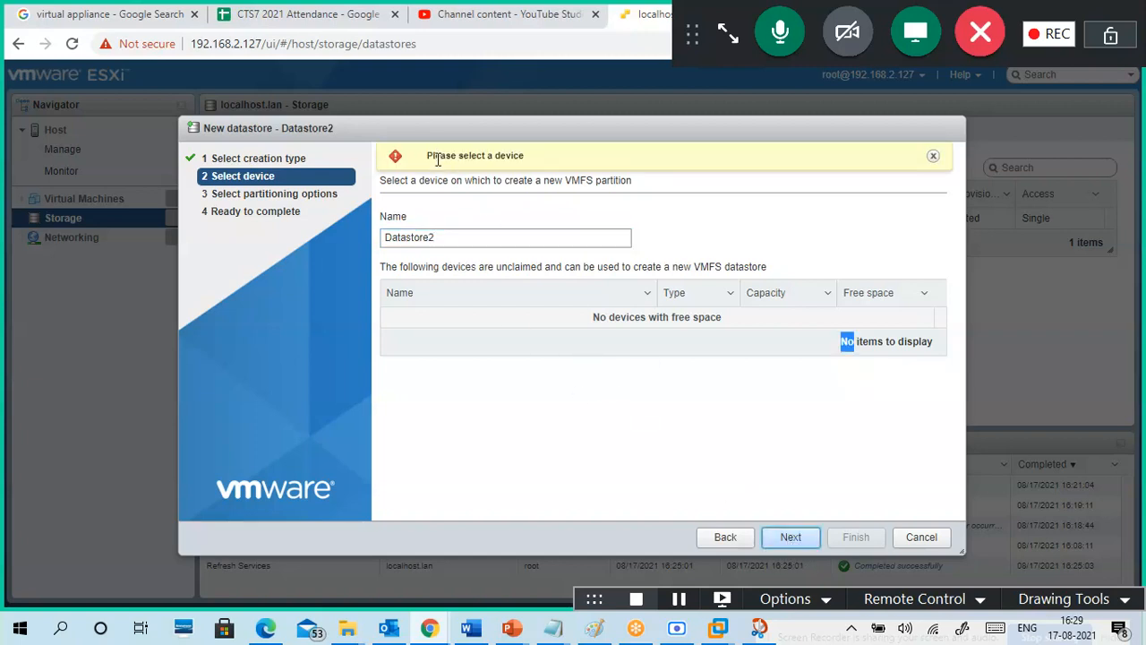
left_click_drag(537, 162, 428, 163)
left_click(530, 388)
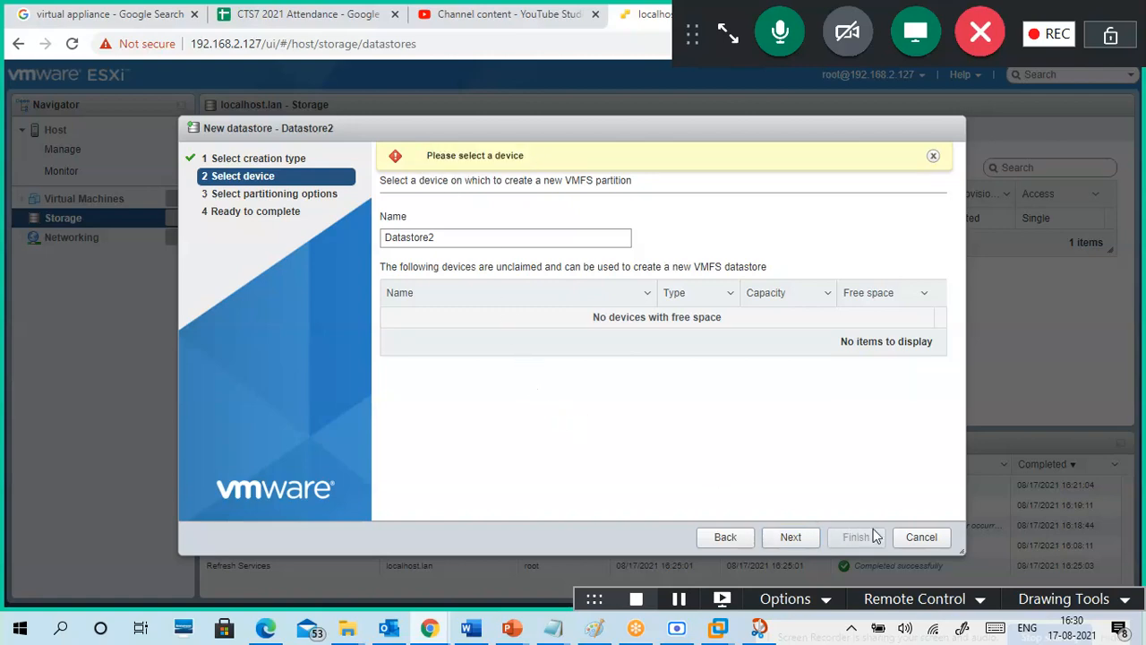
left_click(923, 537)
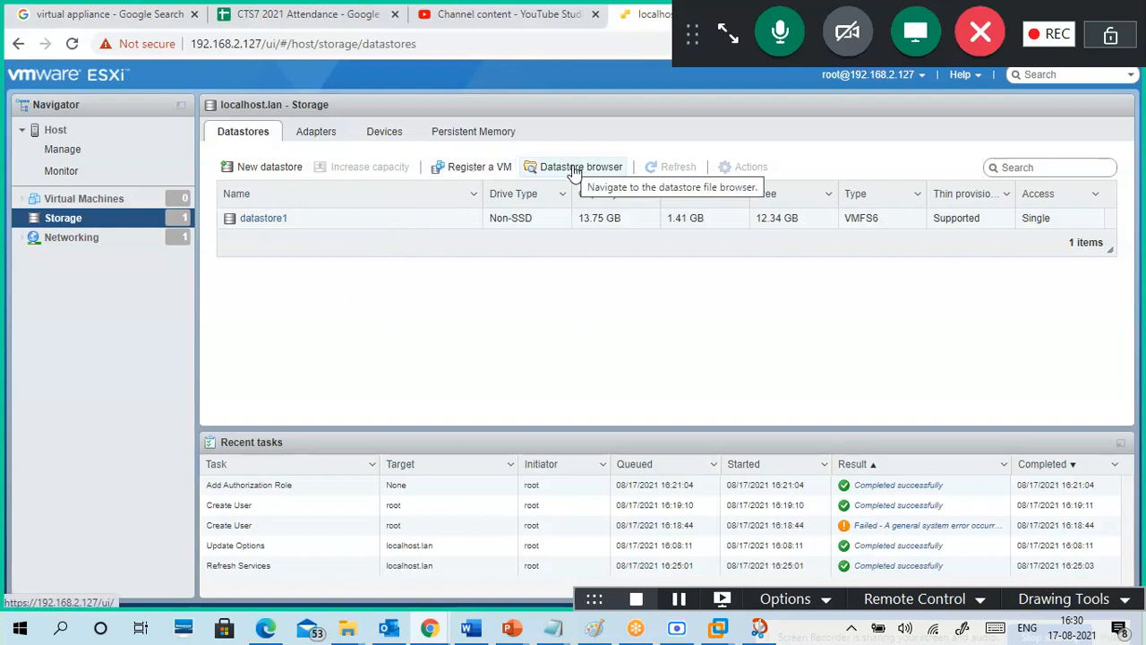
Step: Glance at the storage adapters, then browse datastore1 and its .sdd.sf folder in the Datastore browser
left_click(325, 135)
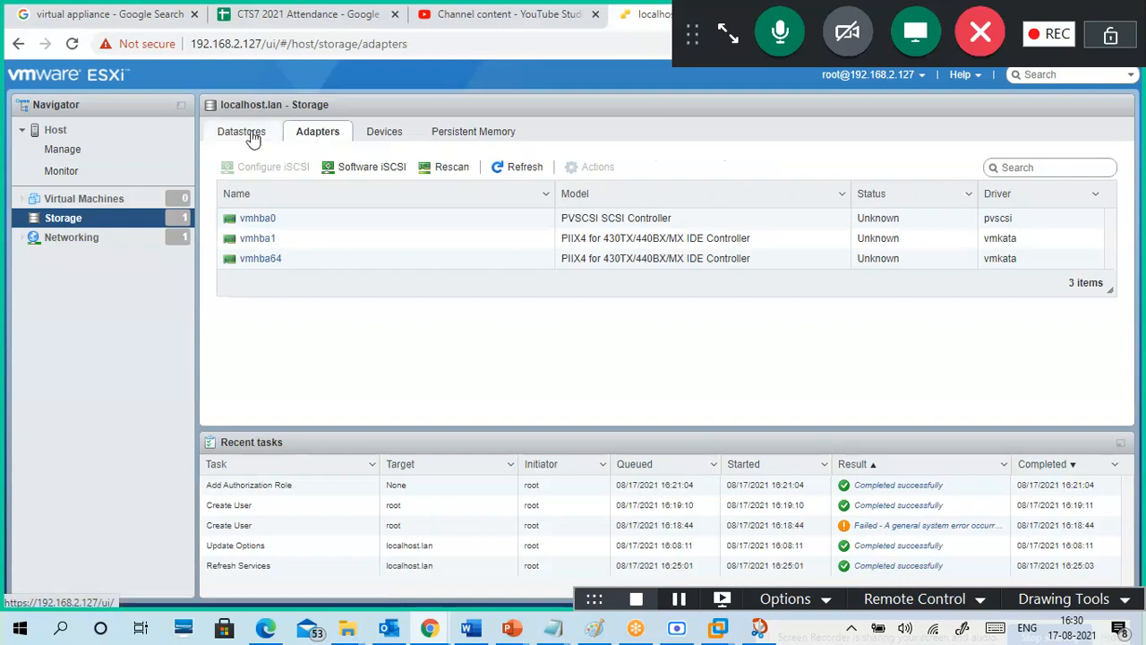
left_click(254, 136)
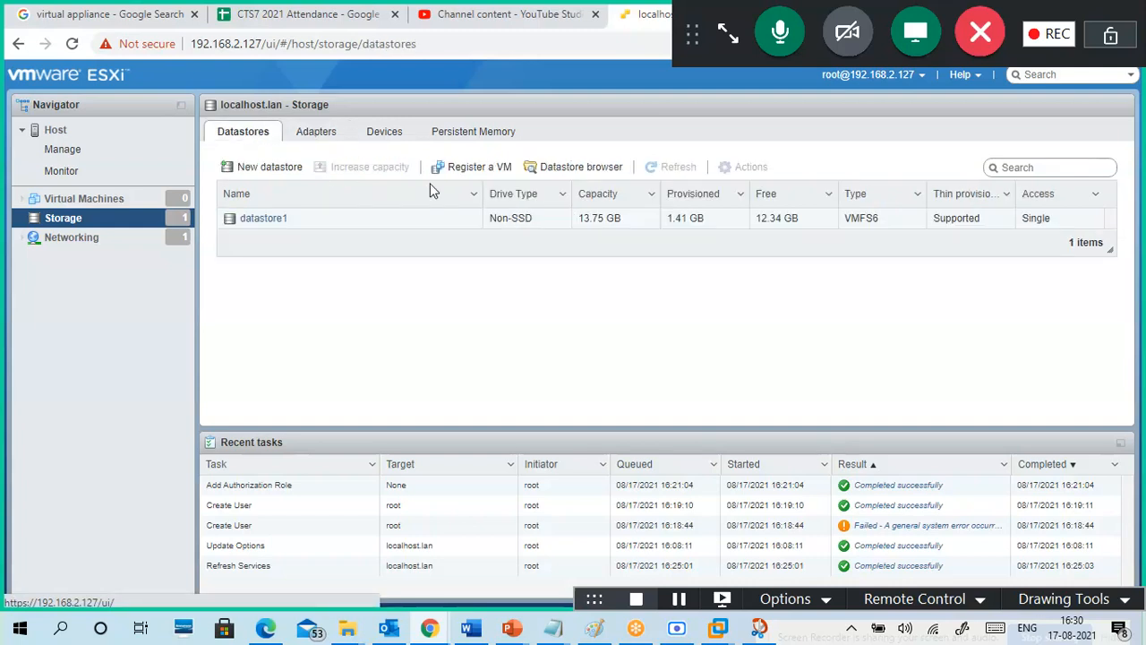
left_click(584, 167)
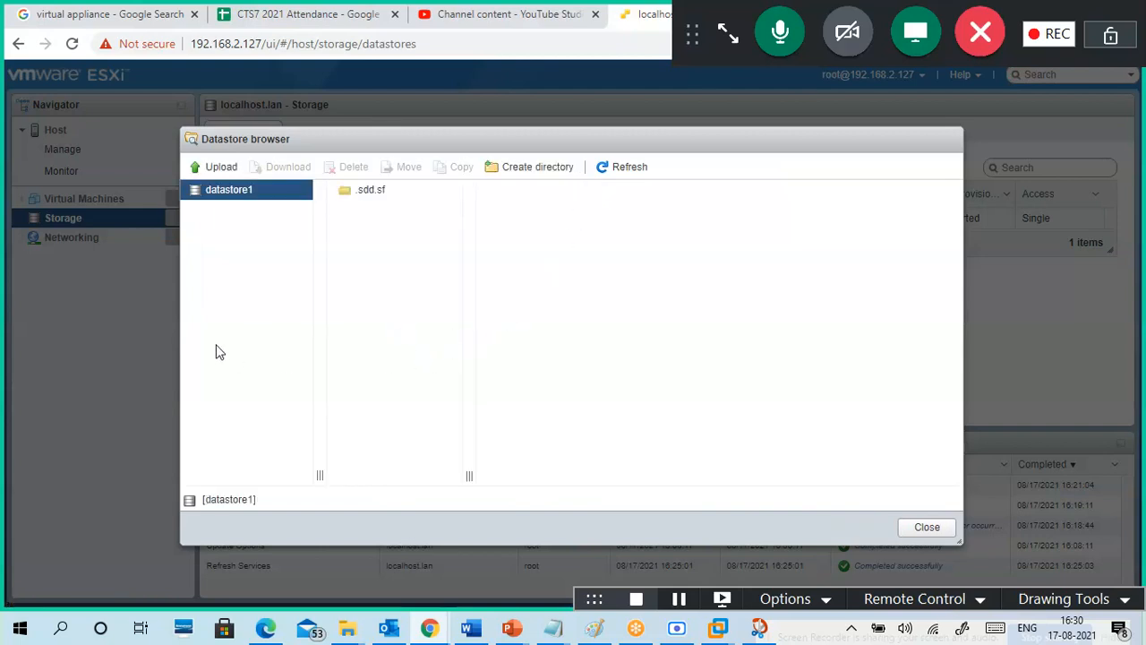
left_click(233, 194)
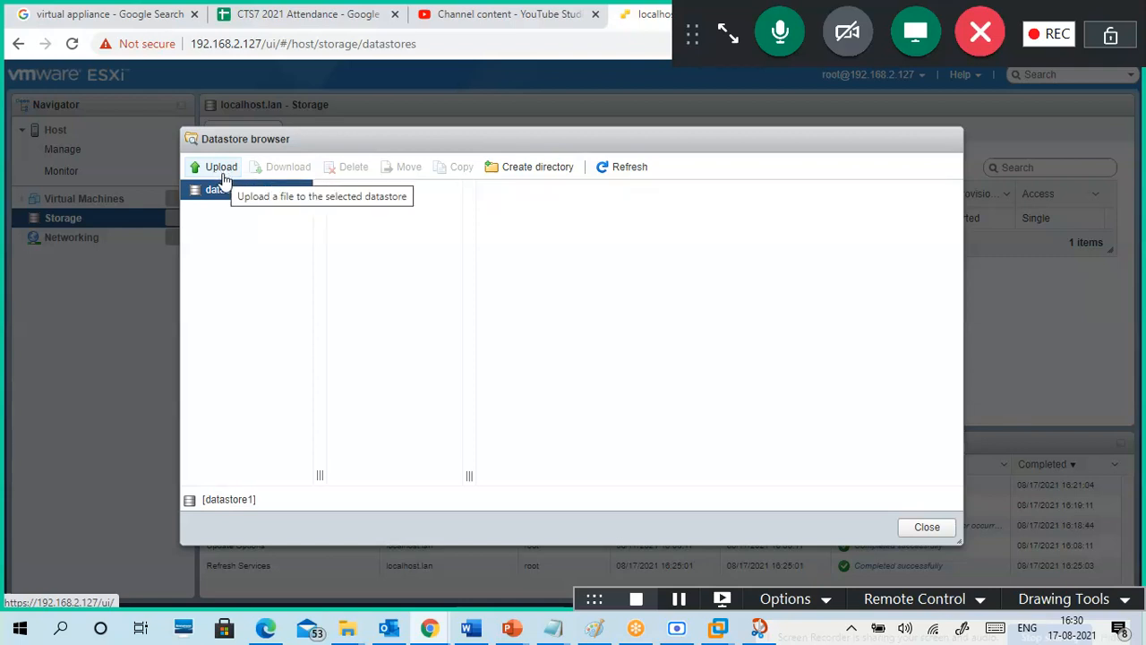
Step: Create an OSImages folder on datastore1, select it, and start a file upload into it
left_click(537, 179)
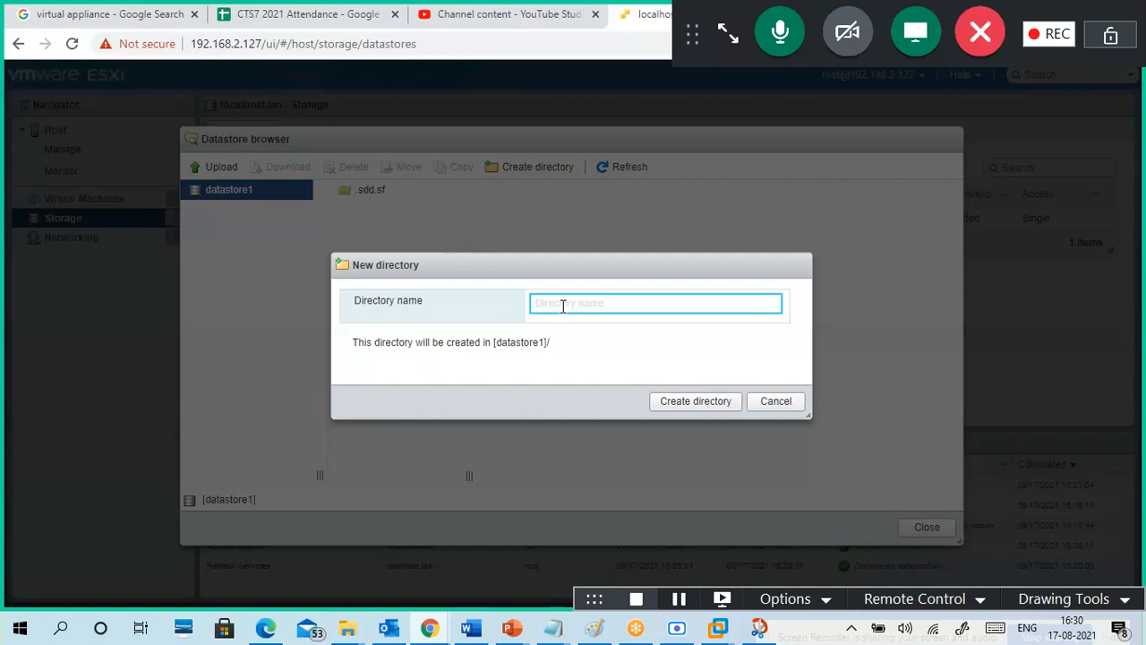
type("IM")
key("BackSpace")
key("BackSpace")
type("O")
left_click(697, 401)
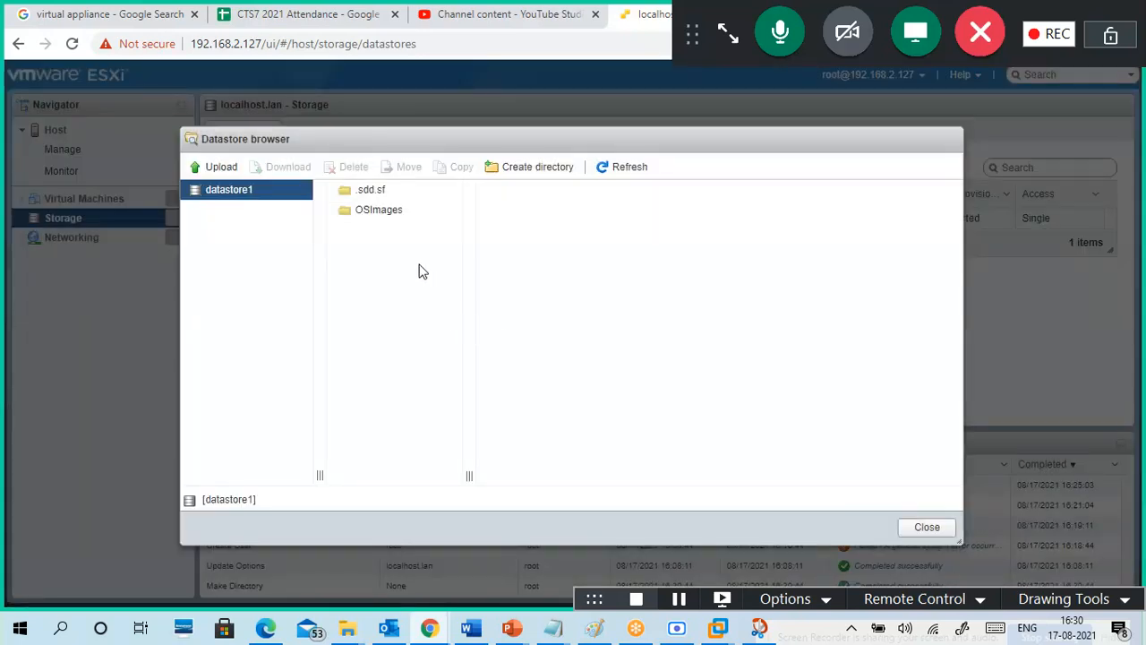
left_click(392, 217)
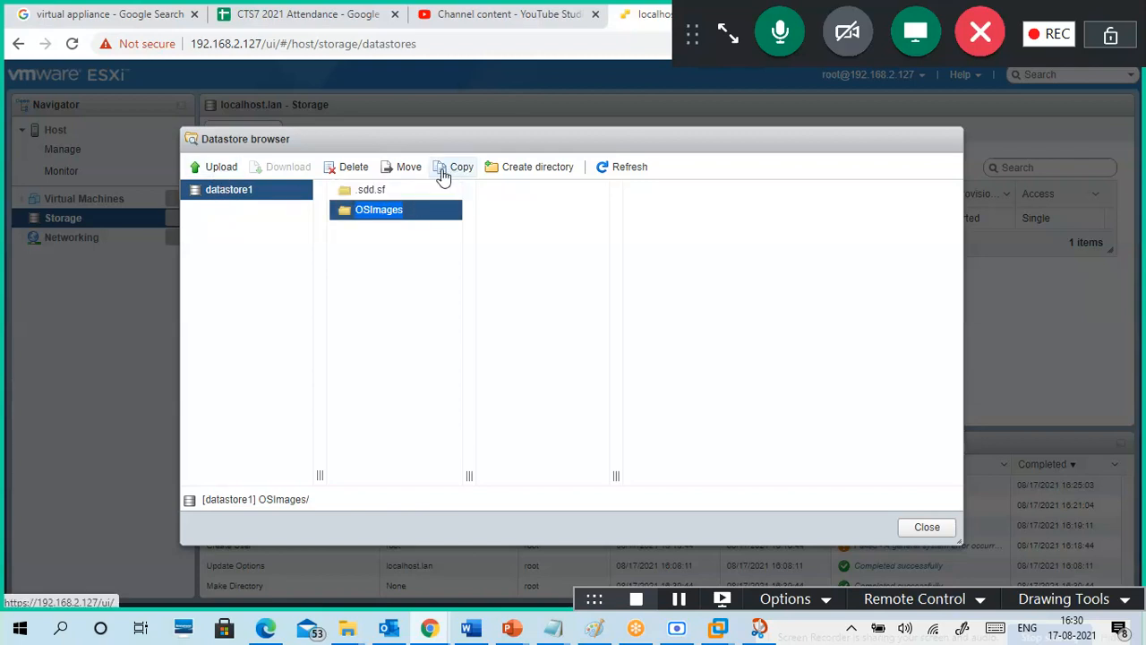
left_click(220, 170)
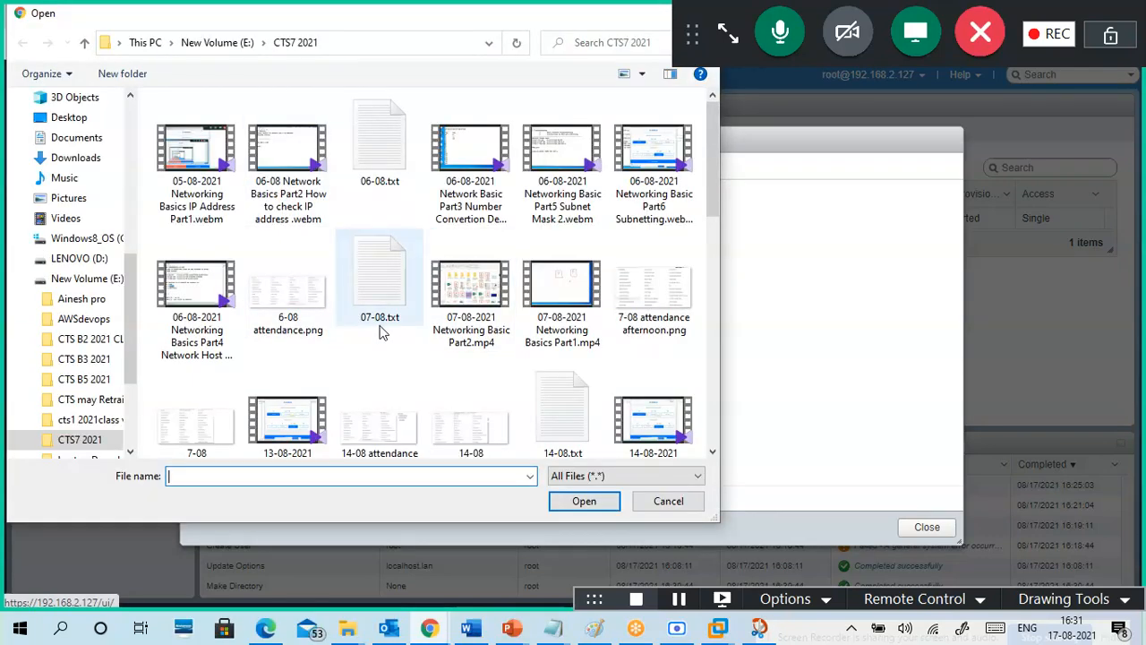
Step: Browse drives E:, F: and OS DRIVE (G:) in the Open dialog, looking for the OVA
left_click(22, 281)
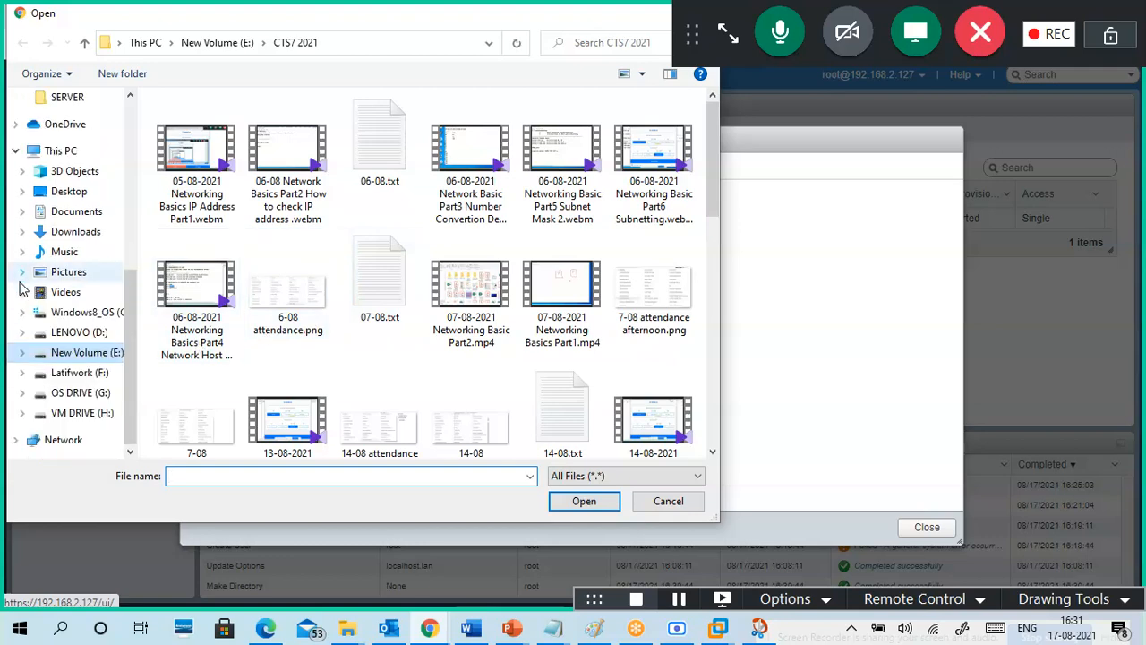
left_click(97, 380)
scroll(455, 341, "down", 5)
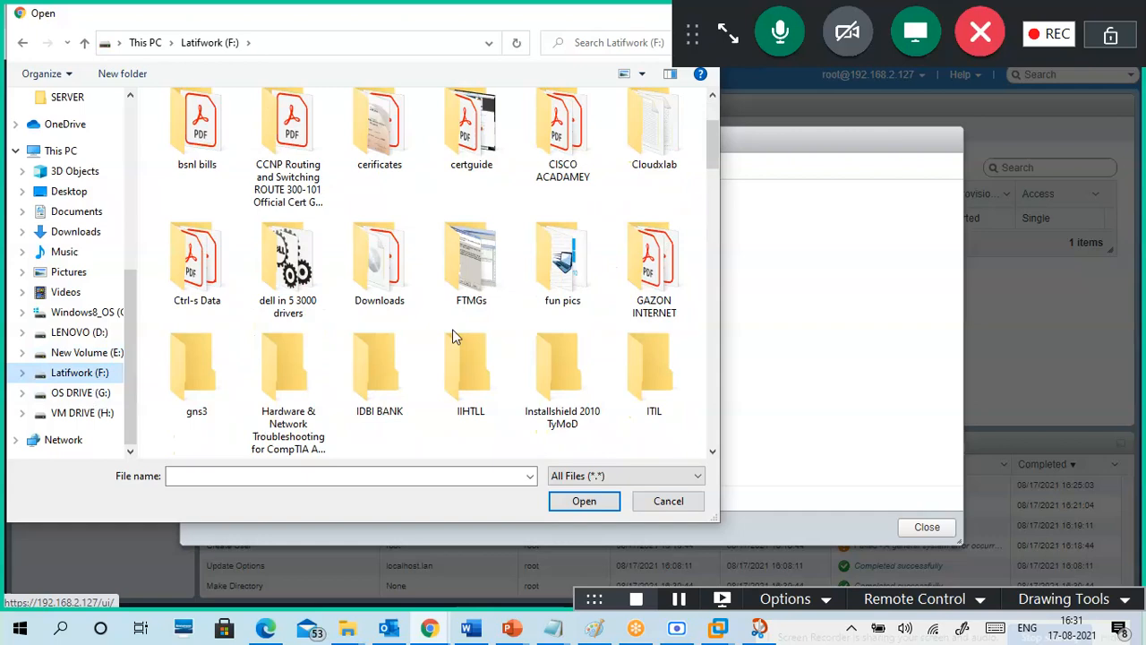
scroll(455, 341, "down", 10)
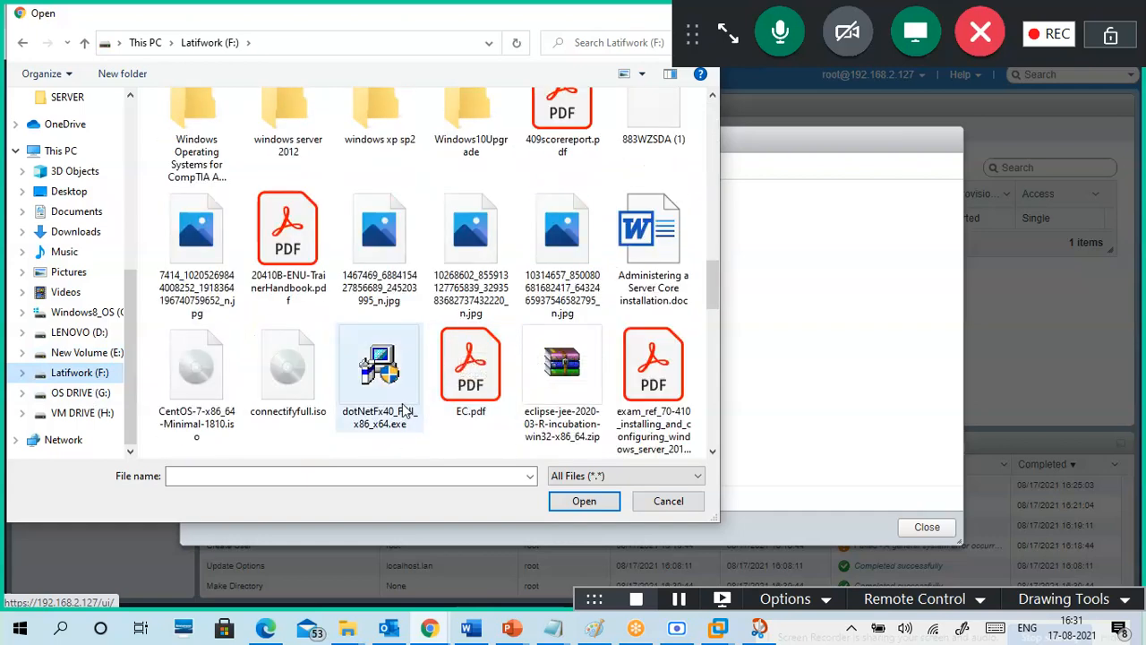
scroll(401, 390, "down", 1)
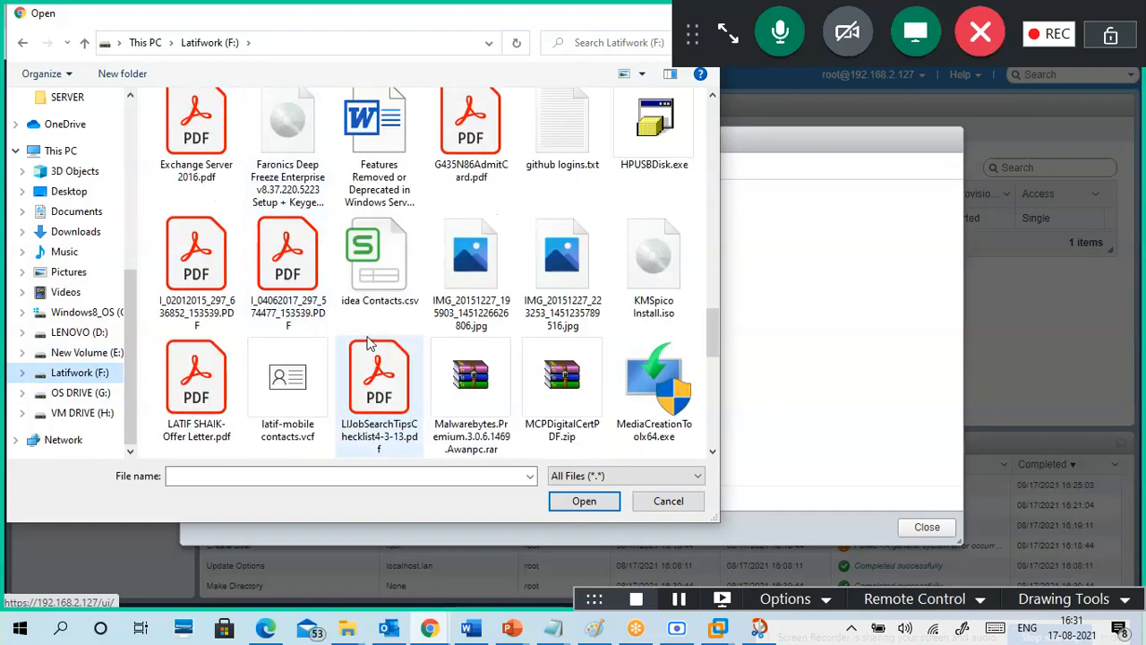
scroll(372, 345, "down", 3)
scroll(381, 354, "down", 2)
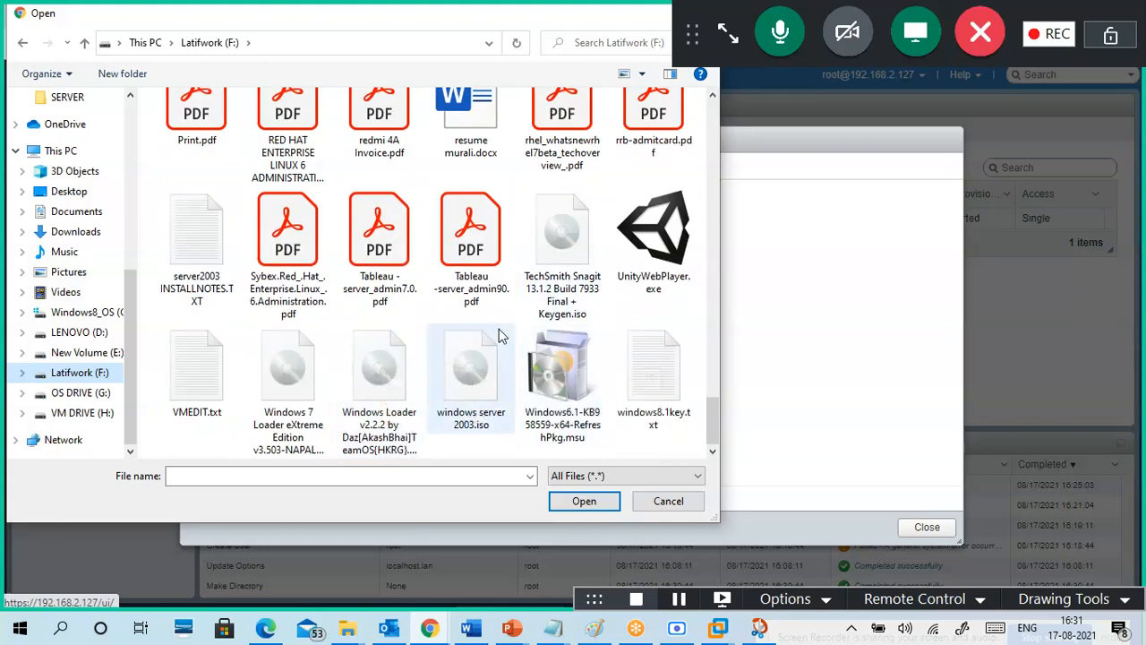
scroll(499, 331, "up", 1)
scroll(502, 335, "up", 3)
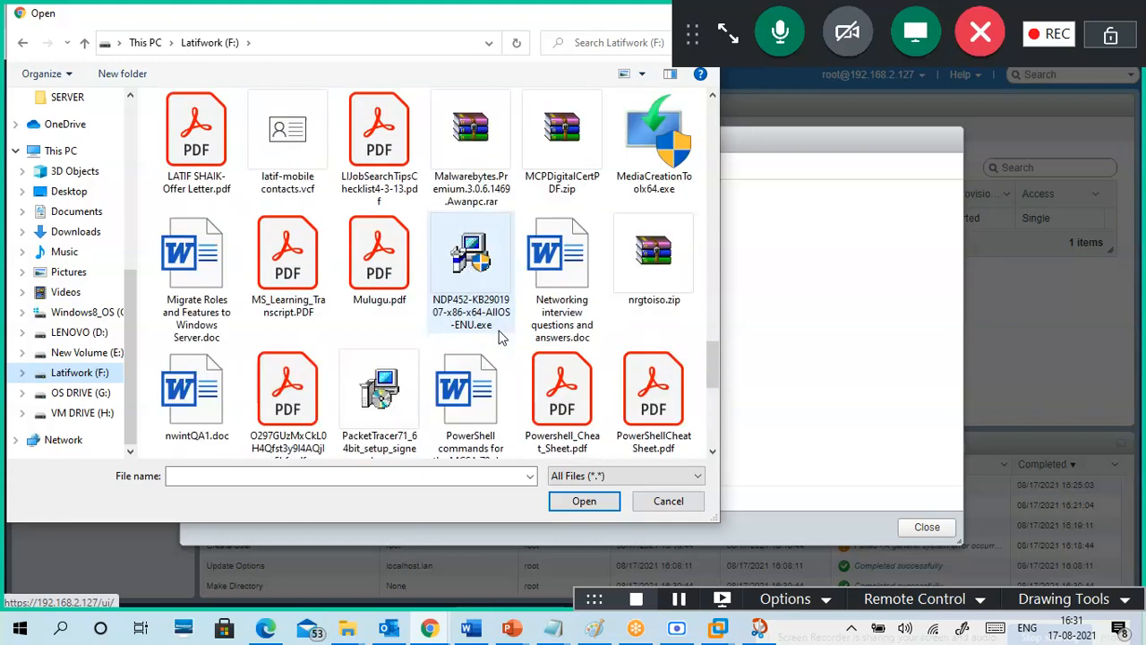
scroll(501, 335, "up", 10)
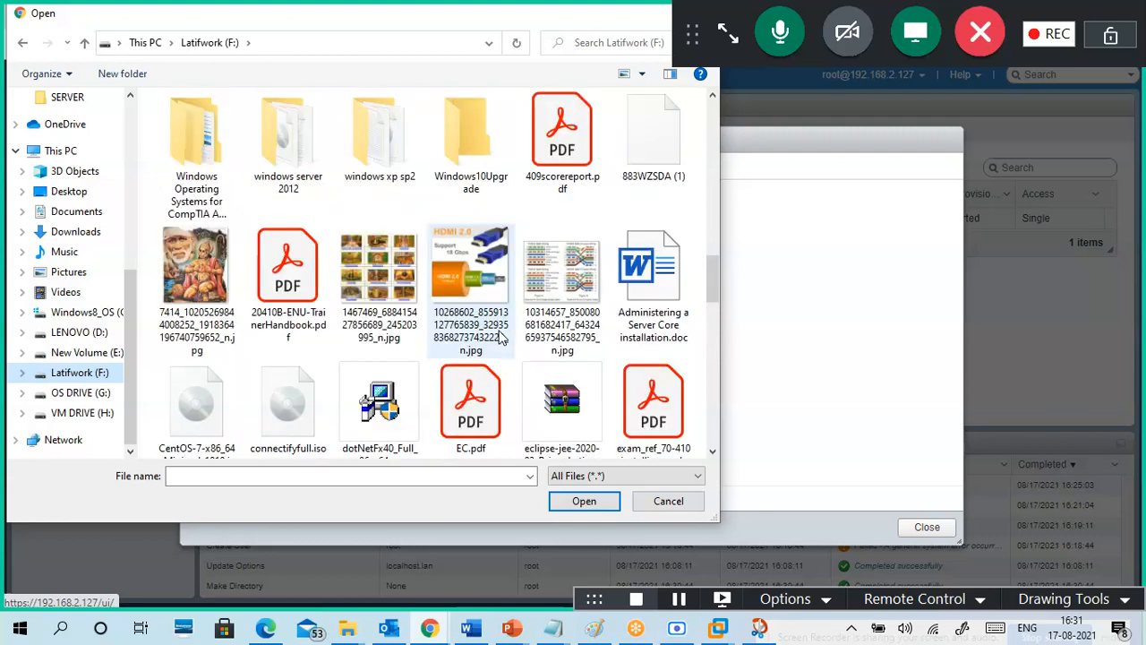
left_click(94, 394)
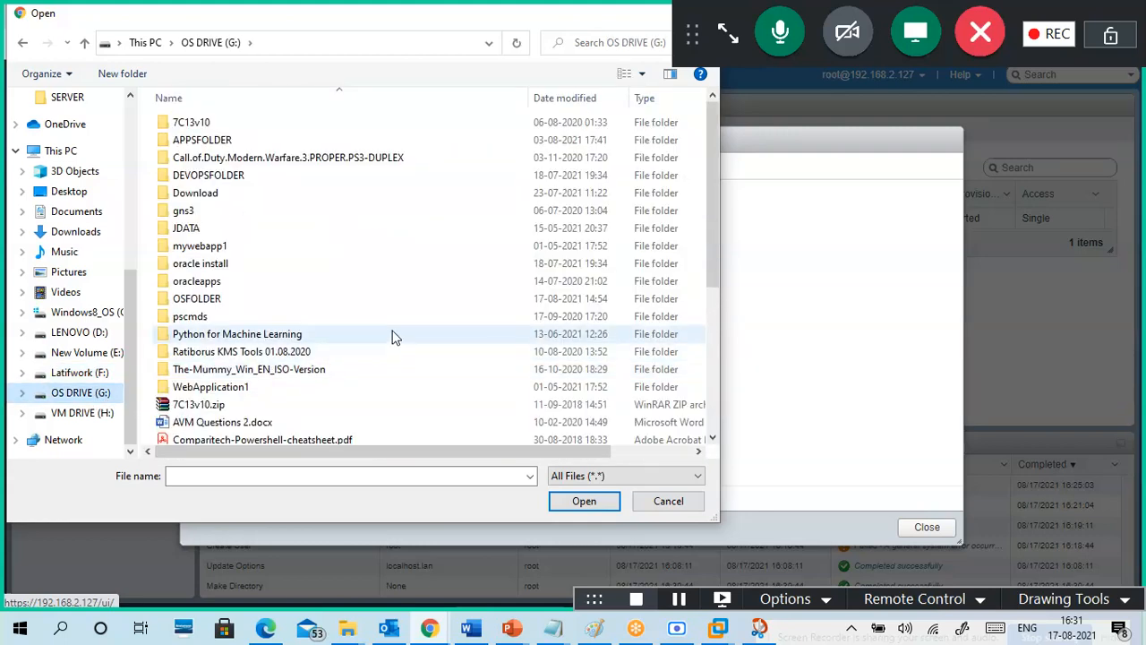
scroll(394, 336, "down", 5)
left_click(255, 330)
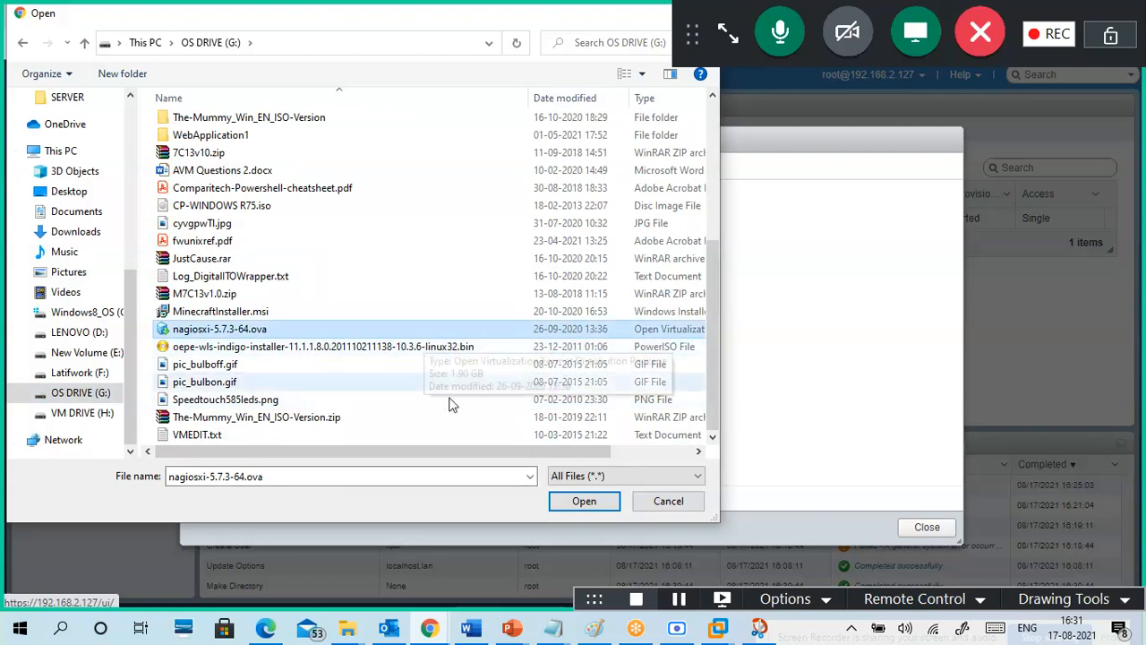
left_click_drag(441, 452, 385, 467)
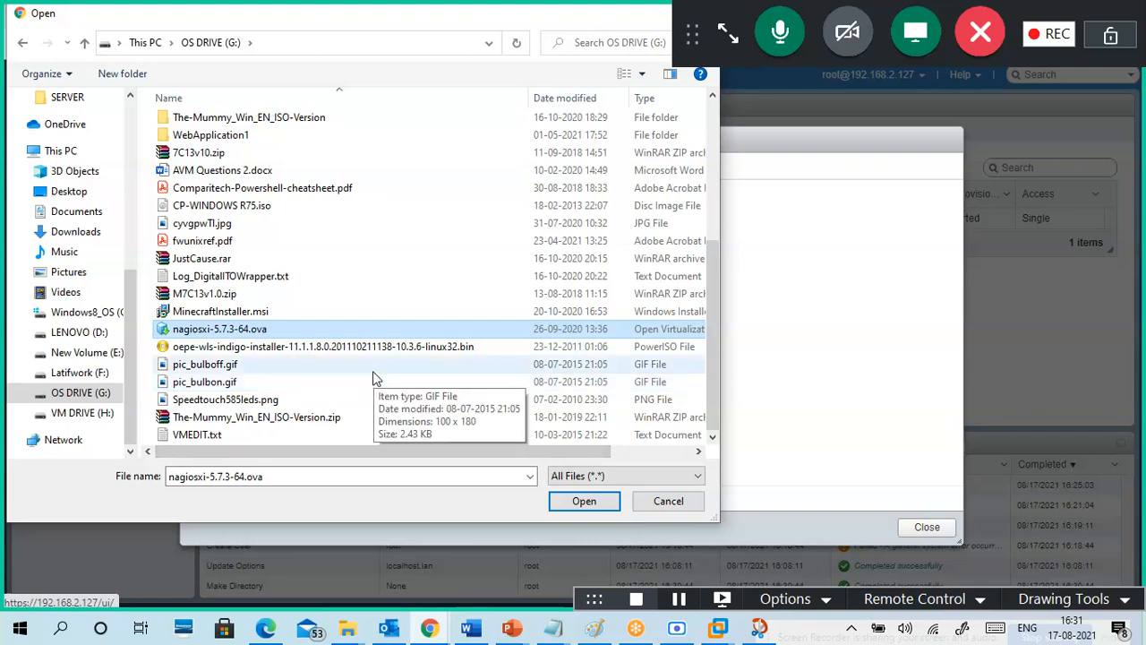
Step: Open OSFOLDER and select Tiny Linux VM.ova as the file to upload
scroll(354, 302, "up", 2)
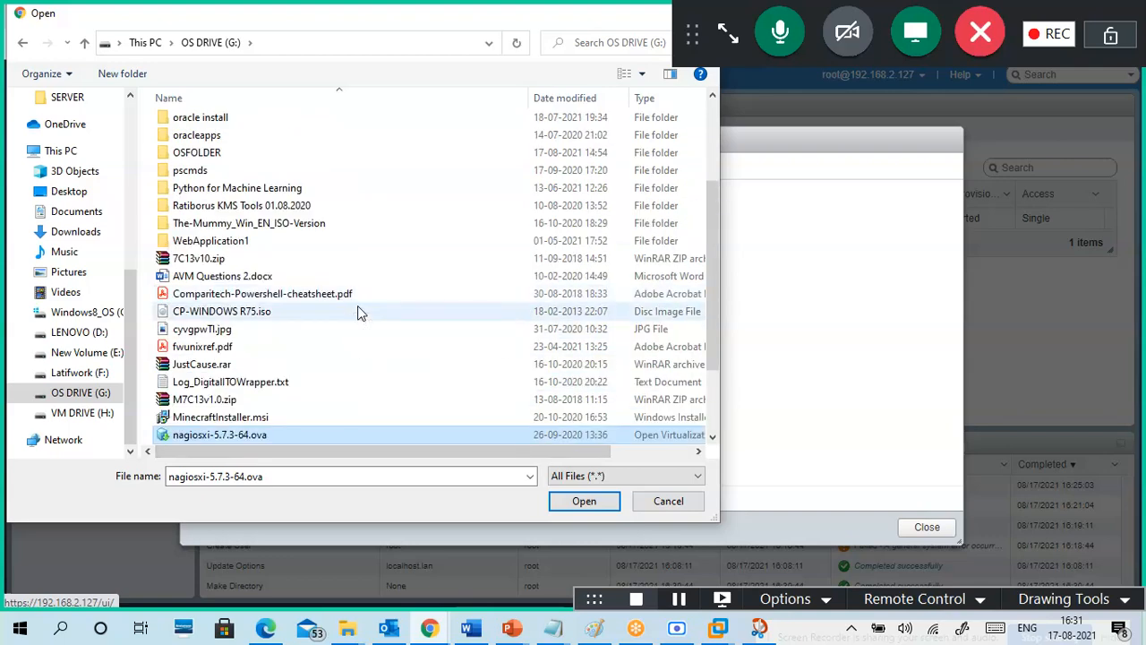
scroll(349, 300, "up", 1)
double_click(224, 206)
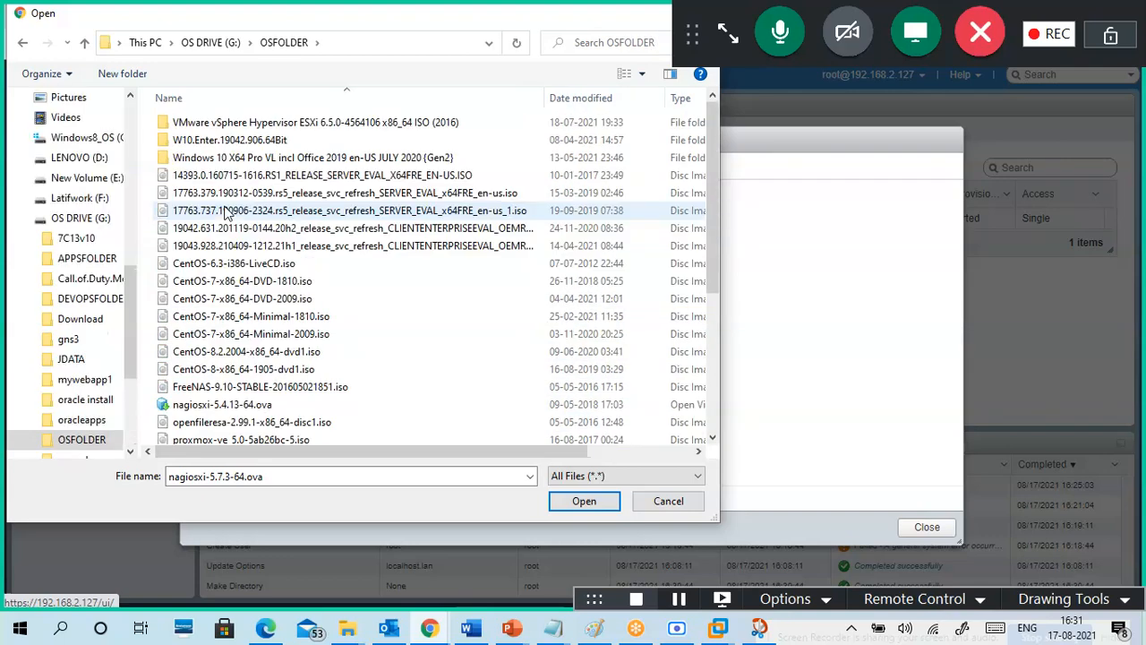
scroll(346, 333, "down", 4)
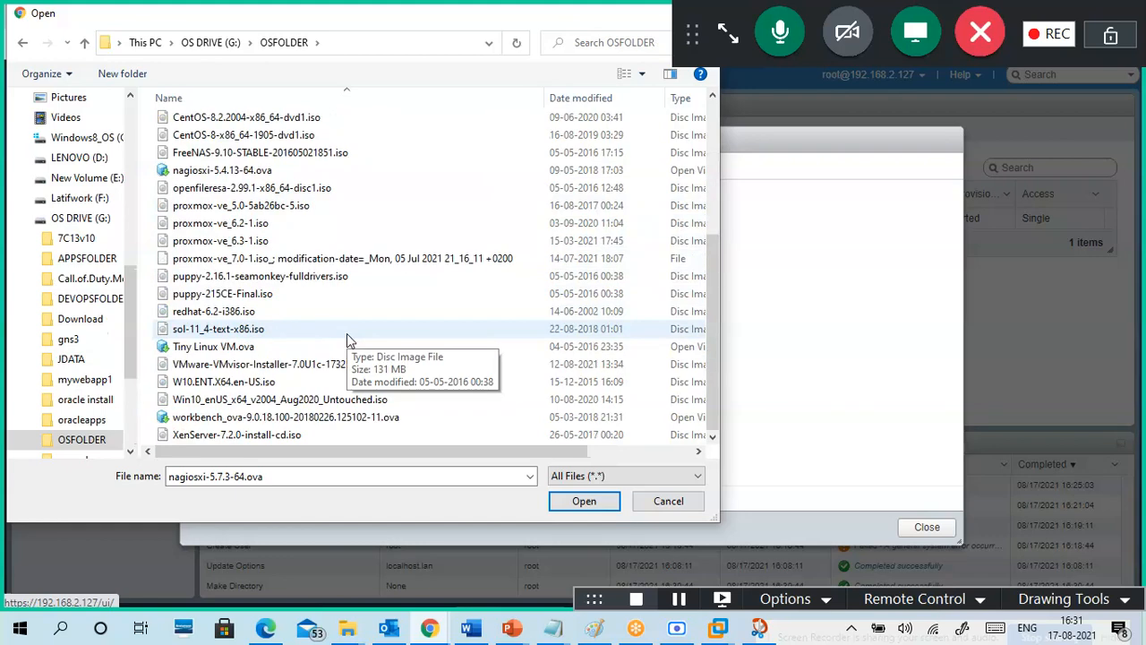
left_click(303, 347)
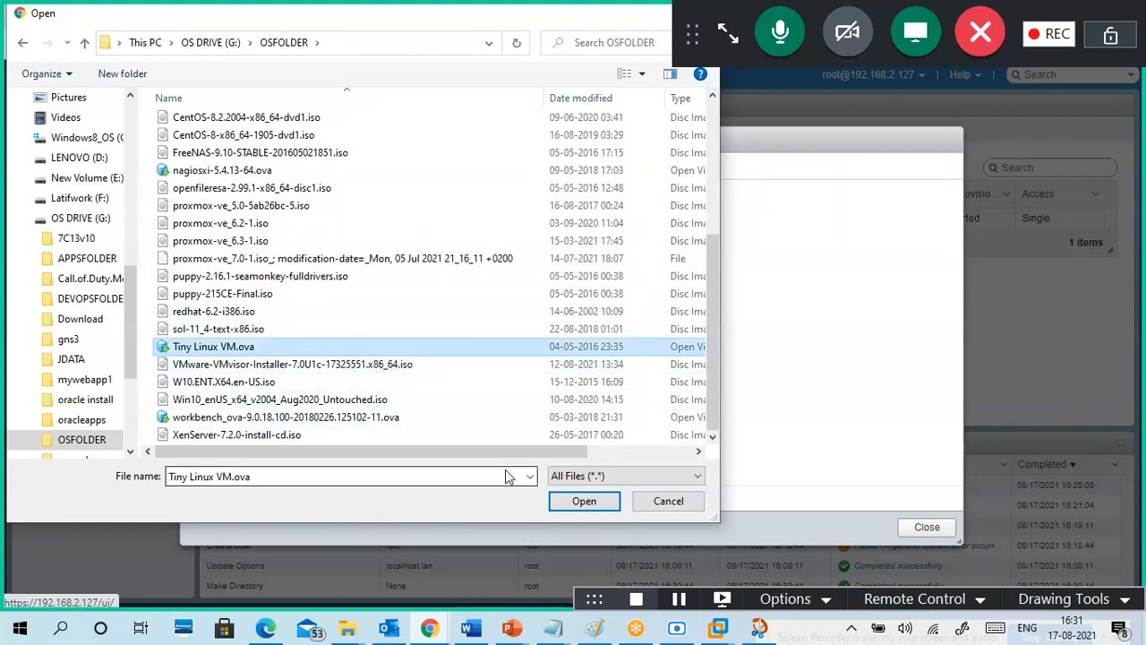
left_click_drag(486, 454, 678, 409)
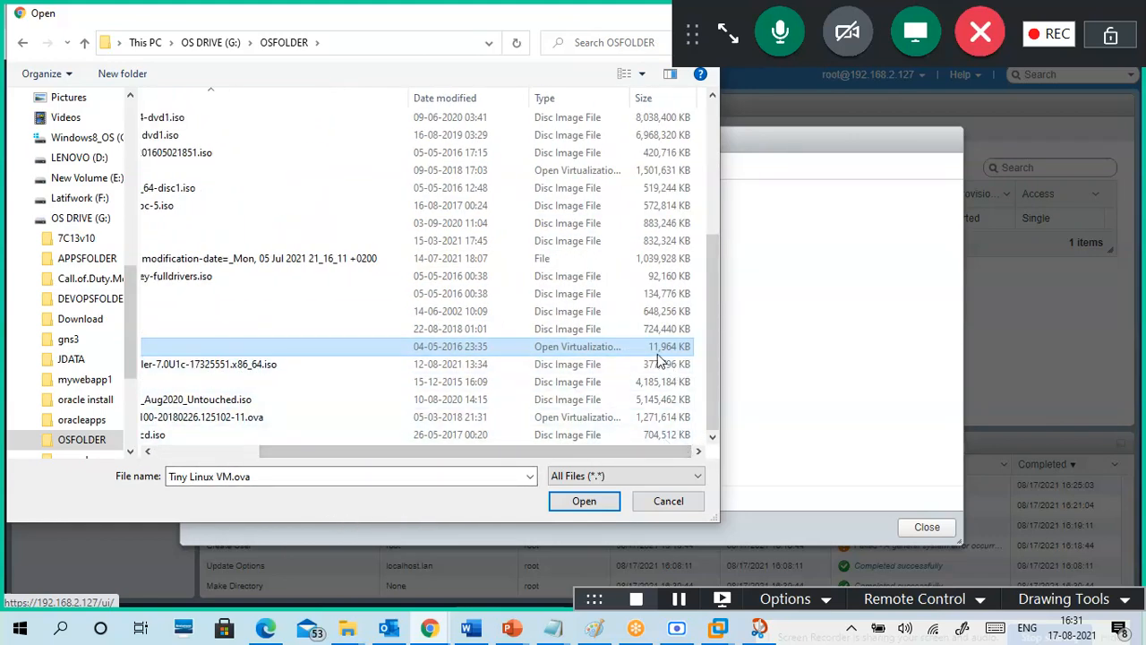
Step: Upload Tiny Linux VM.ova, confirm its 11.68 MB entry in OSImages, and close the browser
left_click(580, 502)
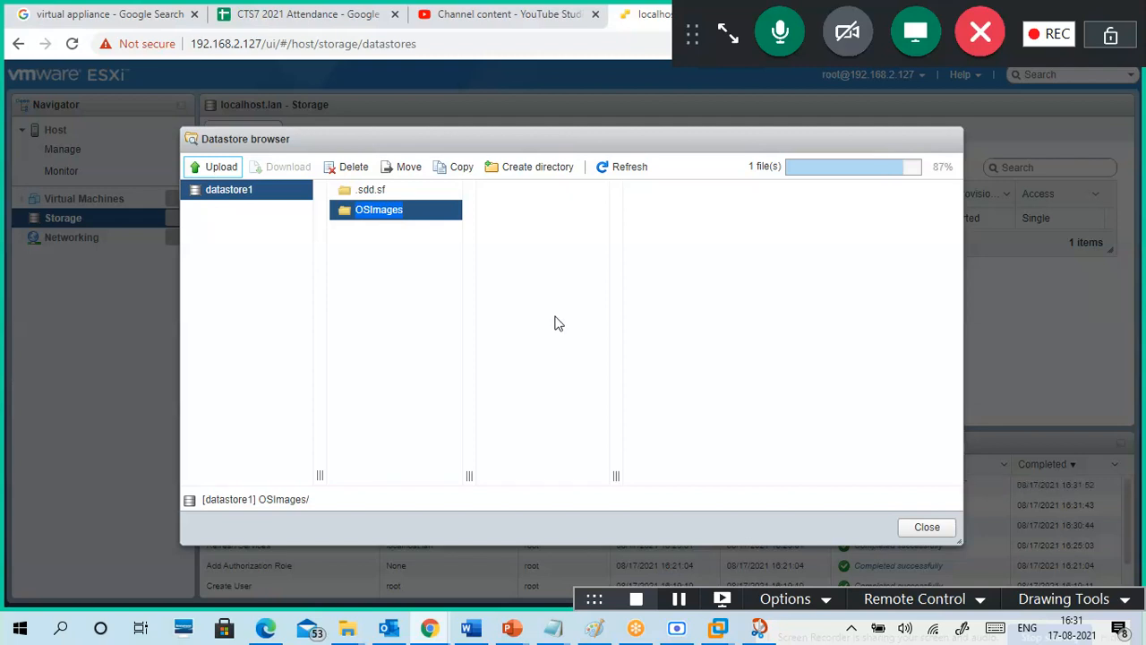
left_click(542, 195)
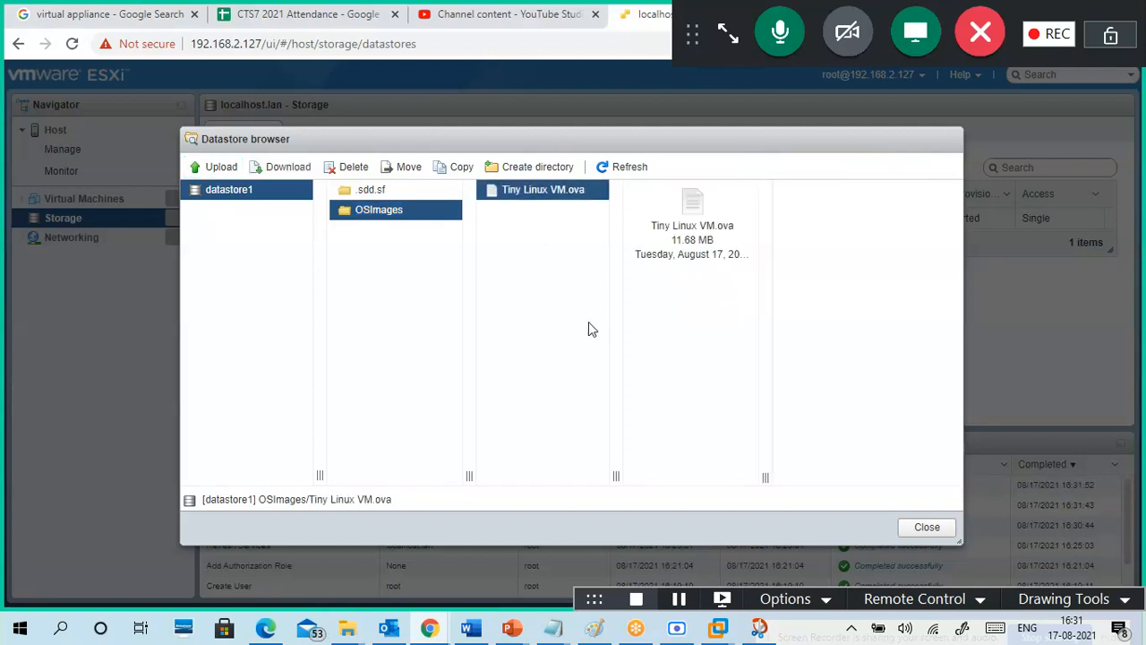
left_click(923, 529)
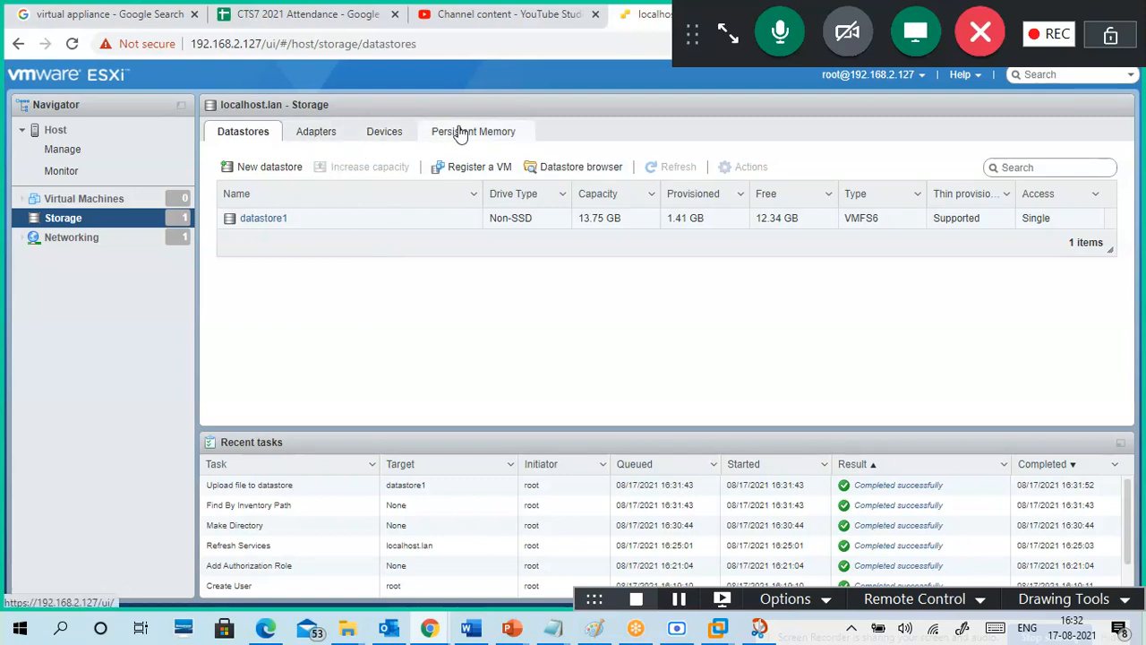
Step: Check the storage adapters and Software iSCSI settings without saving, then list the storage devices
left_click(325, 132)
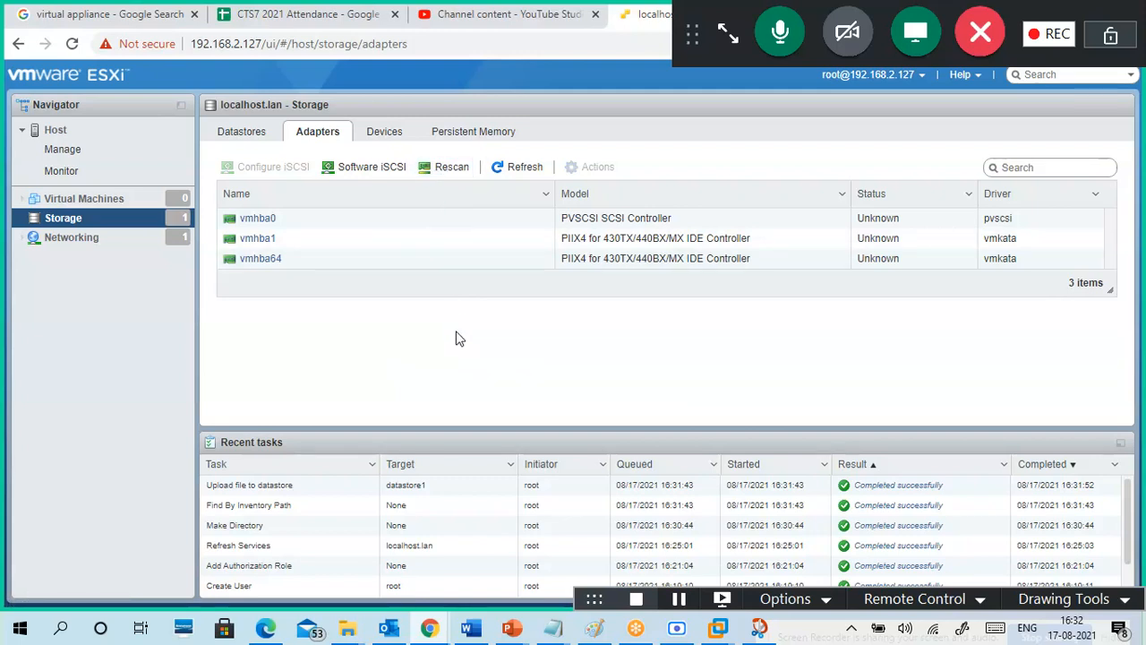
left_click(389, 169)
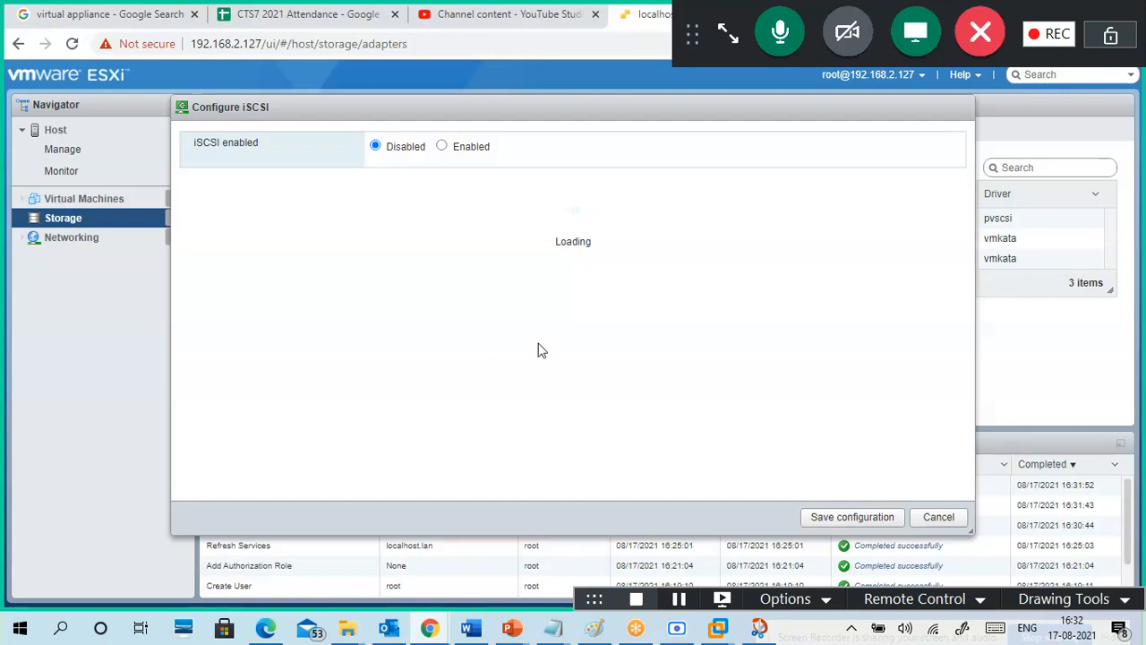
left_click(936, 516)
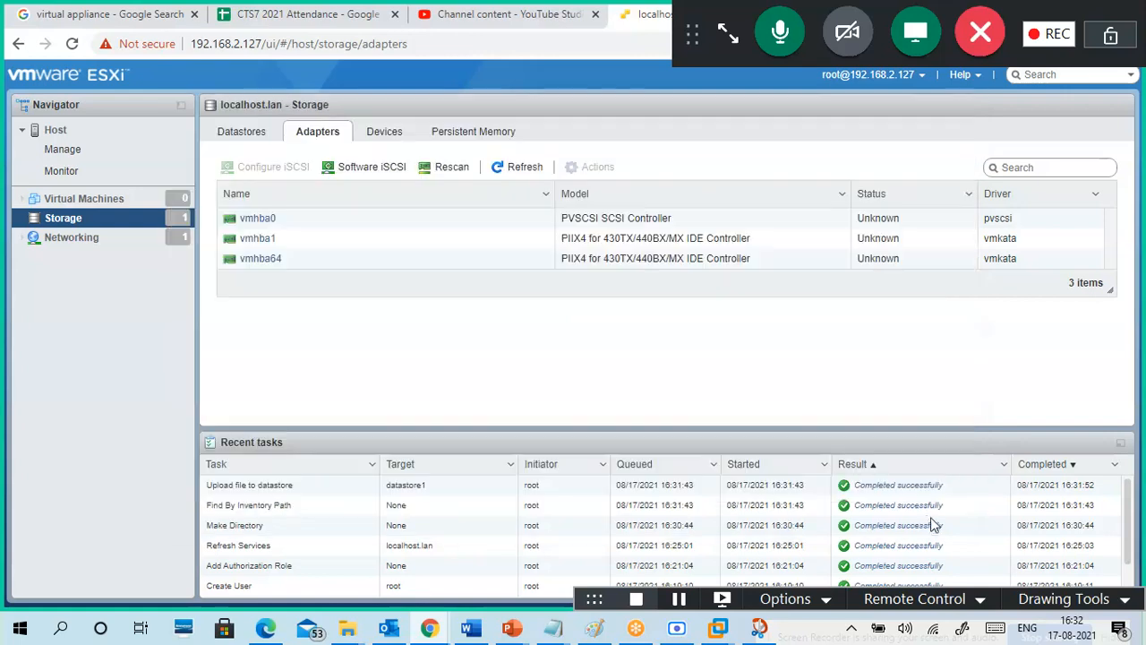
left_click(385, 133)
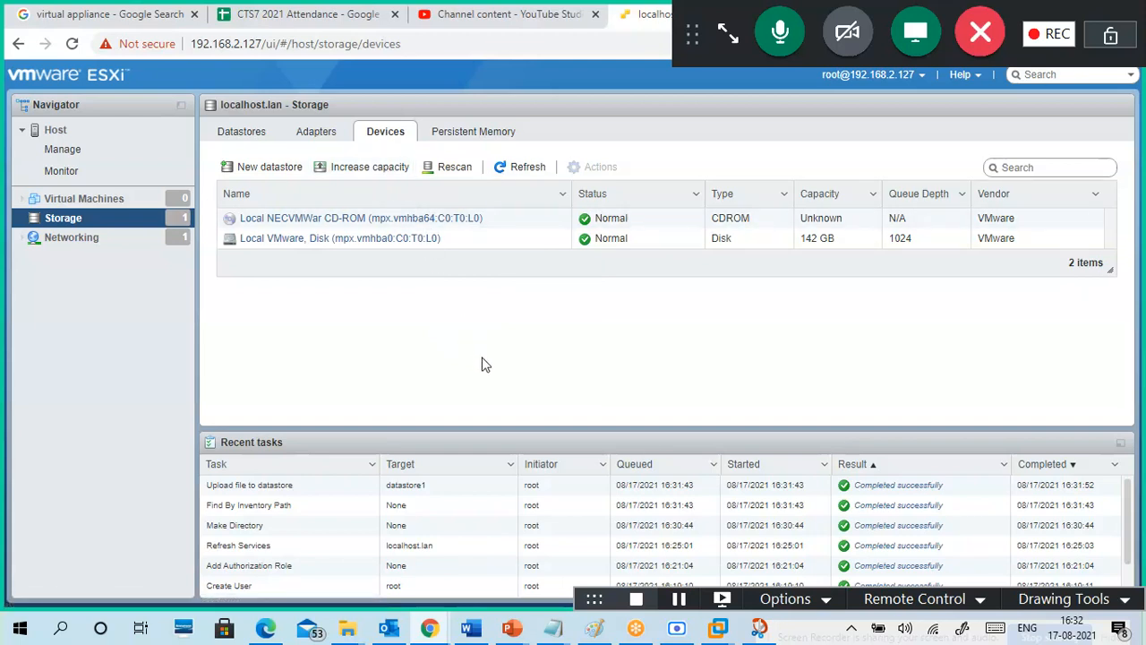
Step: Inspect the local disk's gpt details and the CD-ROM page, then open the 142 GB disk's page
left_click(816, 243)
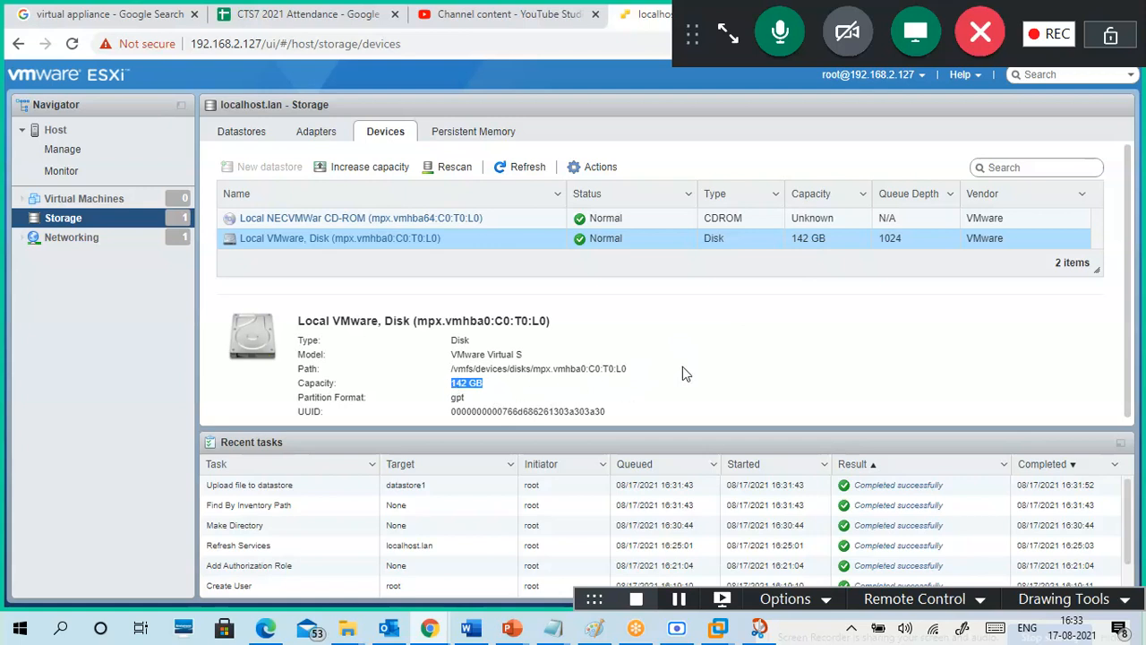
scroll(682, 373, "down", 1)
left_click_drag(476, 396, 426, 403)
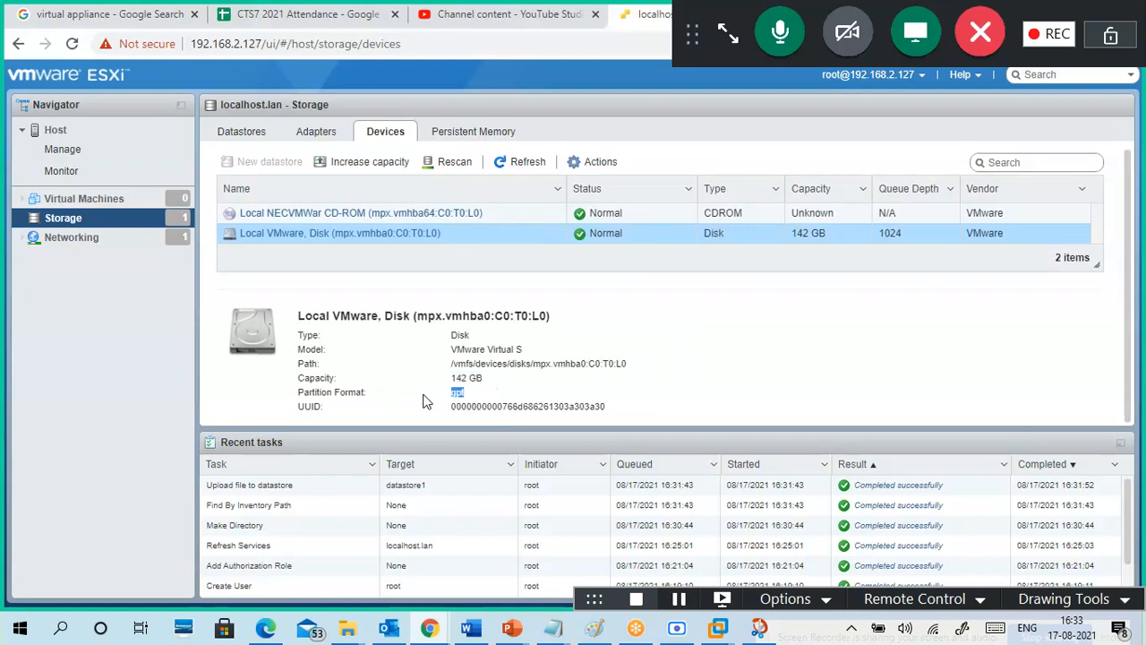
left_click_drag(631, 367, 590, 365)
left_click(692, 342)
left_click(403, 226)
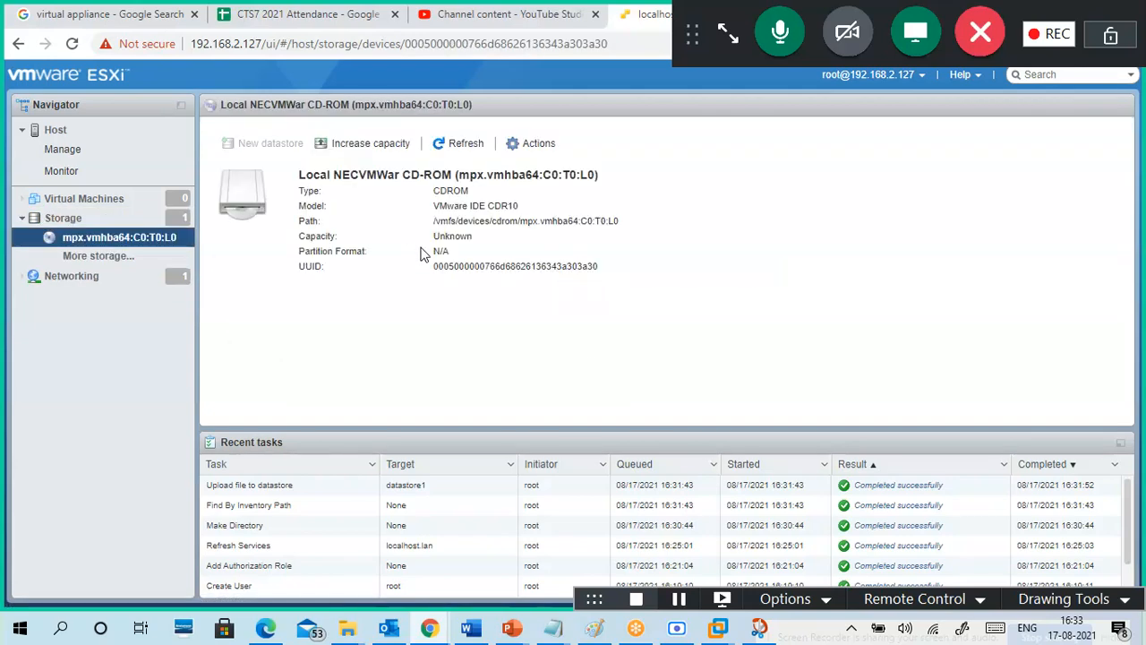
left_click(19, 45)
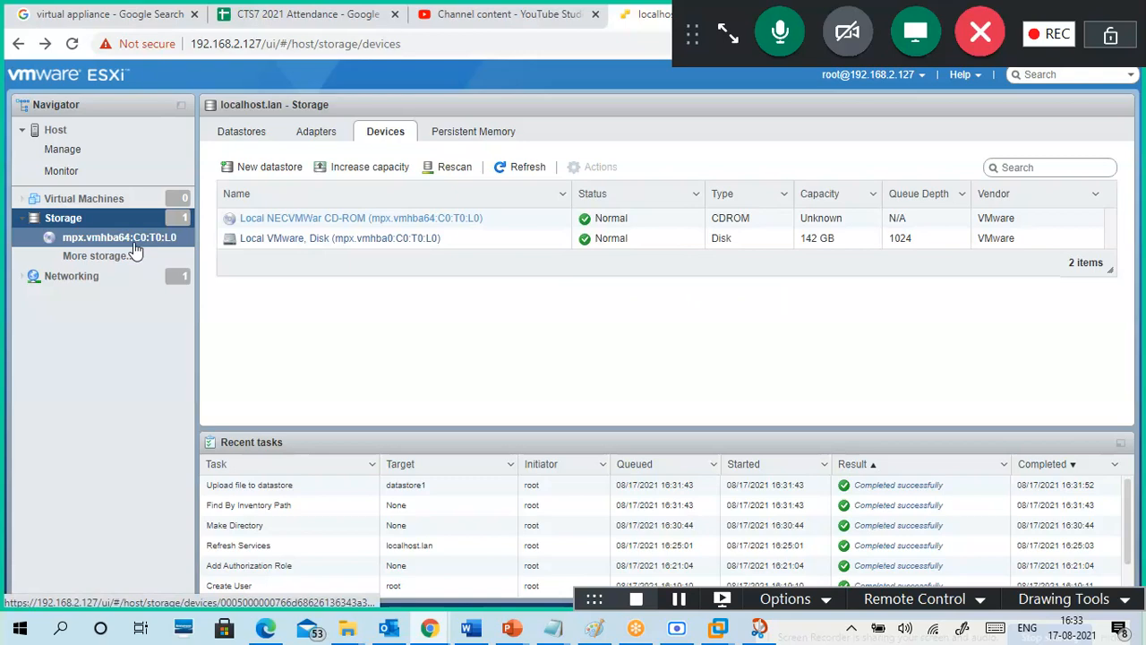
left_click(304, 239)
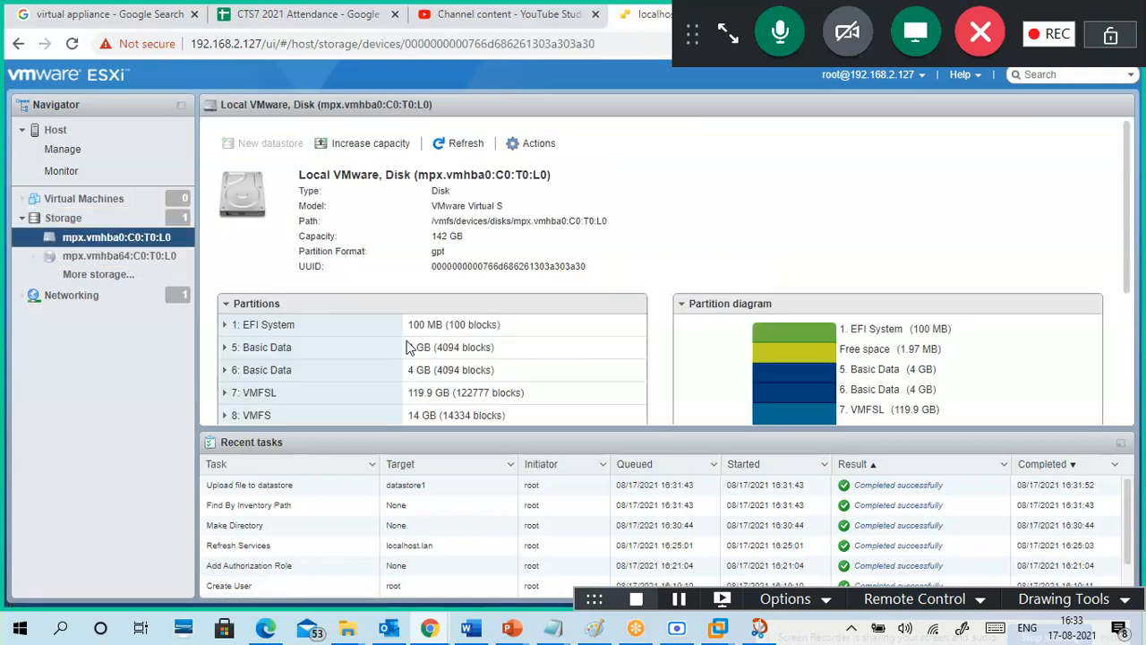
Step: Scroll through the local disk's partition diagram, checking the VMFS partition label
scroll(579, 322, "down", 5)
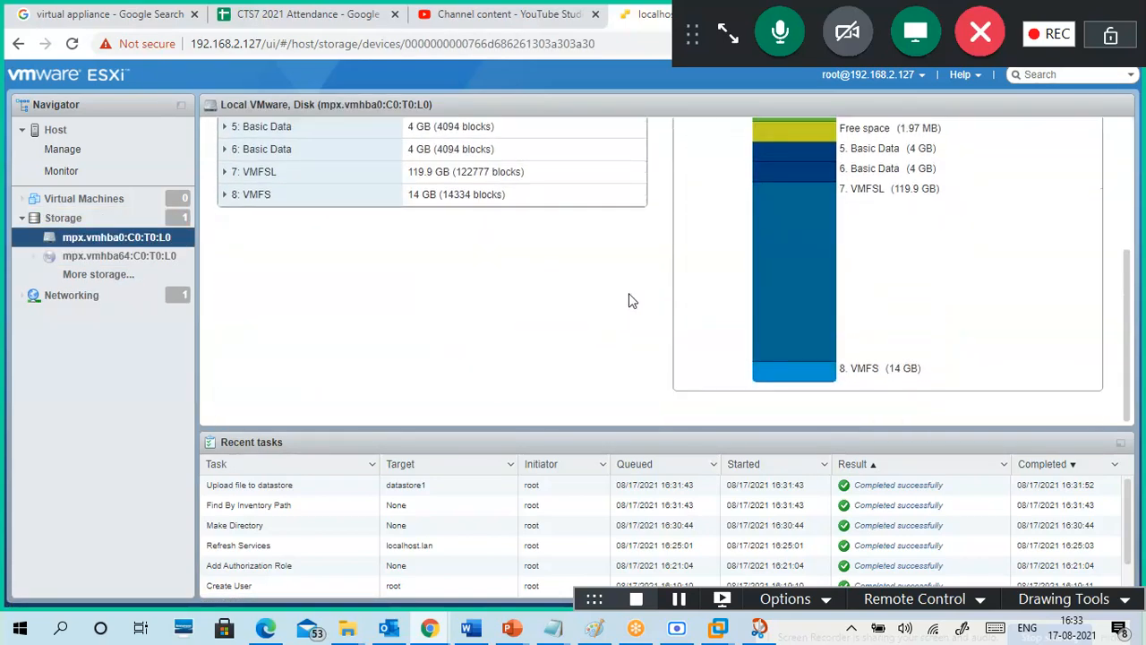
scroll(672, 305, "up", 3)
scroll(730, 282, "down", 2)
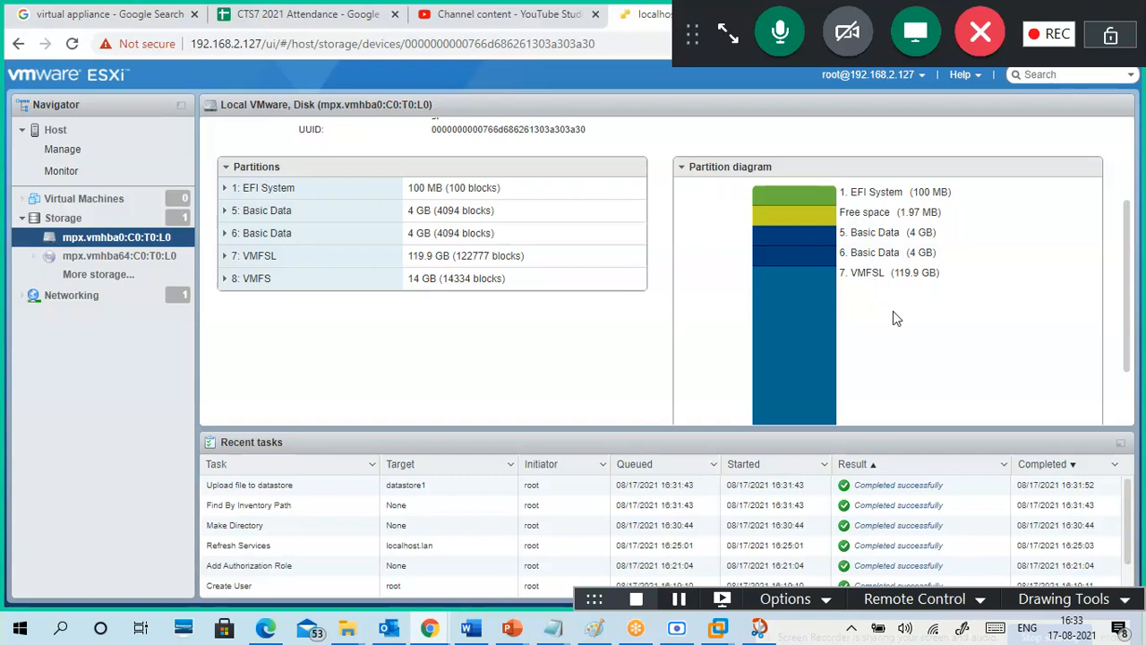
scroll(901, 313, "down", 2)
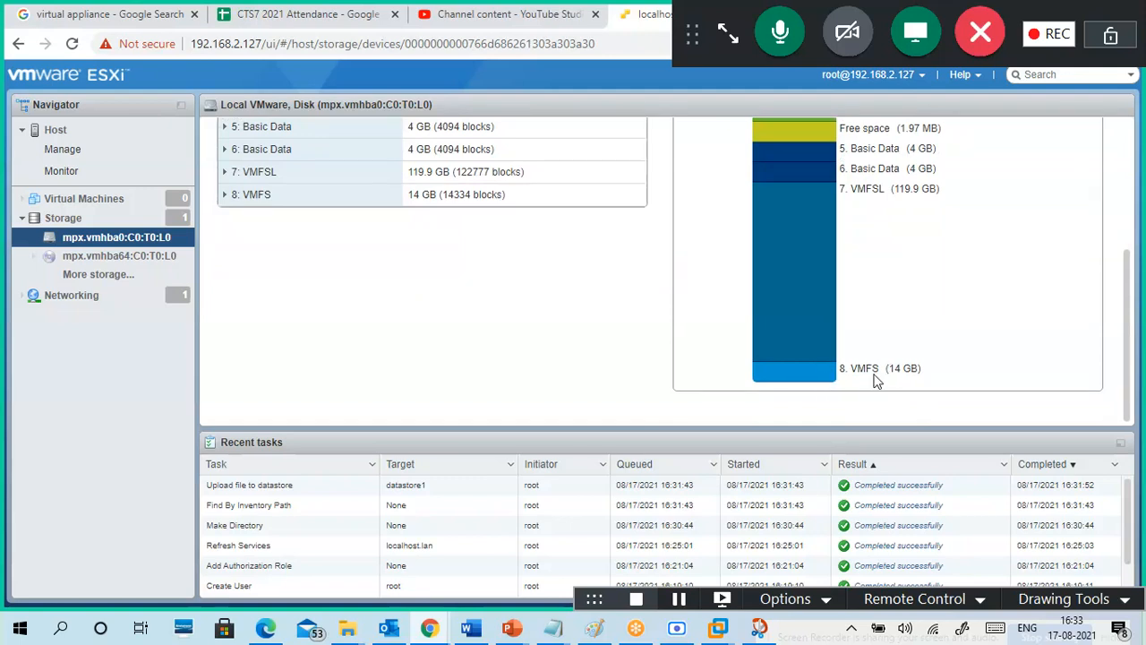
left_click_drag(882, 369, 853, 370)
left_click(833, 376)
scroll(948, 331, "up", 2)
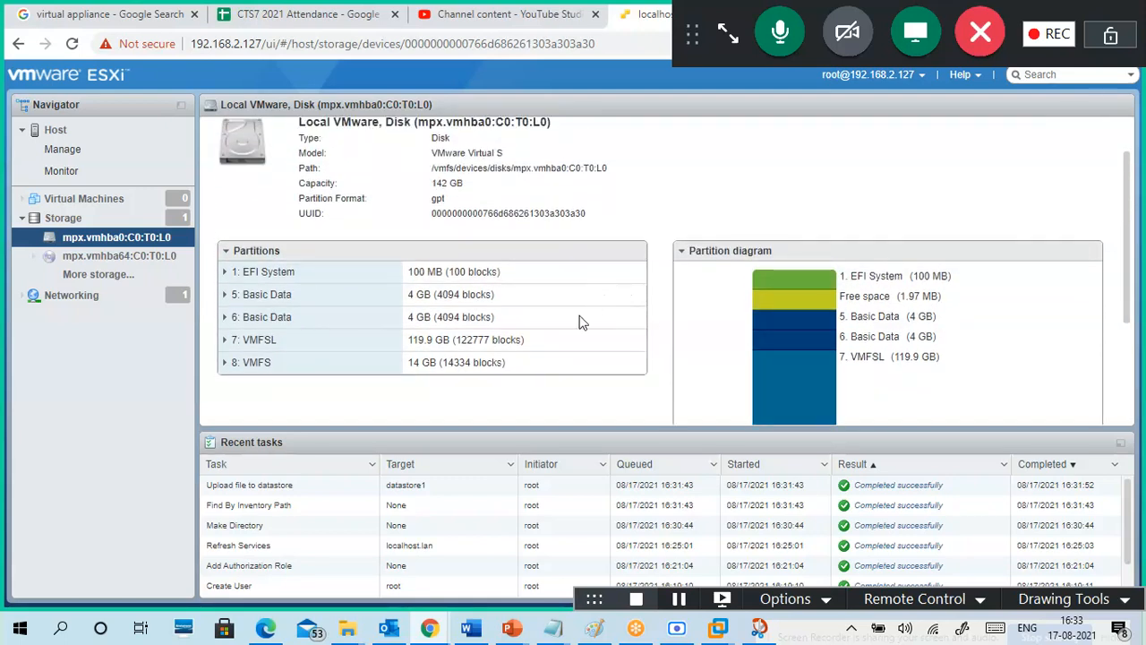
Step: Expand and collapse the 7: VMFSL partition's details, then launch Increase capacity
left_click(225, 340)
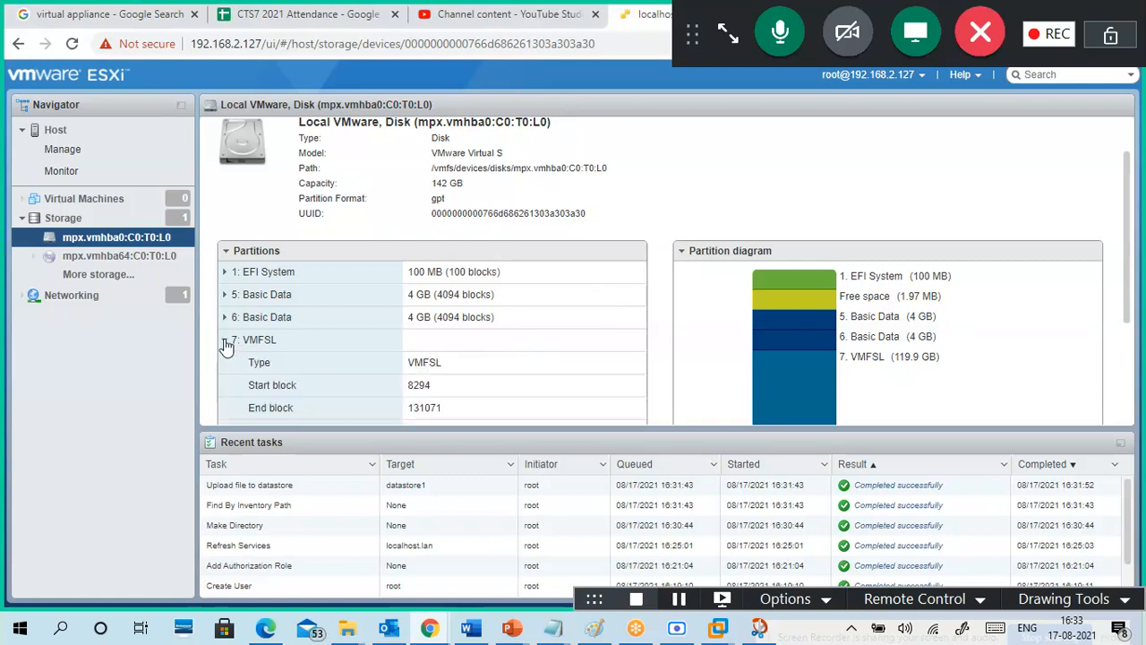
scroll(391, 361, "down", 2)
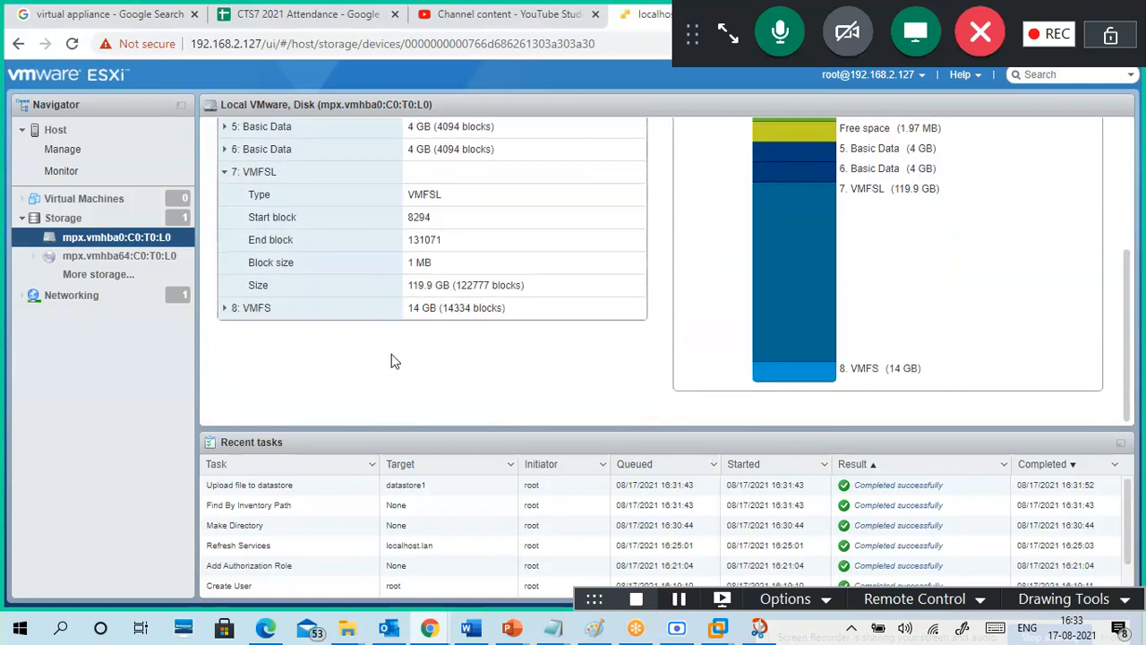
scroll(396, 368, "up", 1)
right_click(260, 254)
left_click(228, 263)
left_click(228, 262)
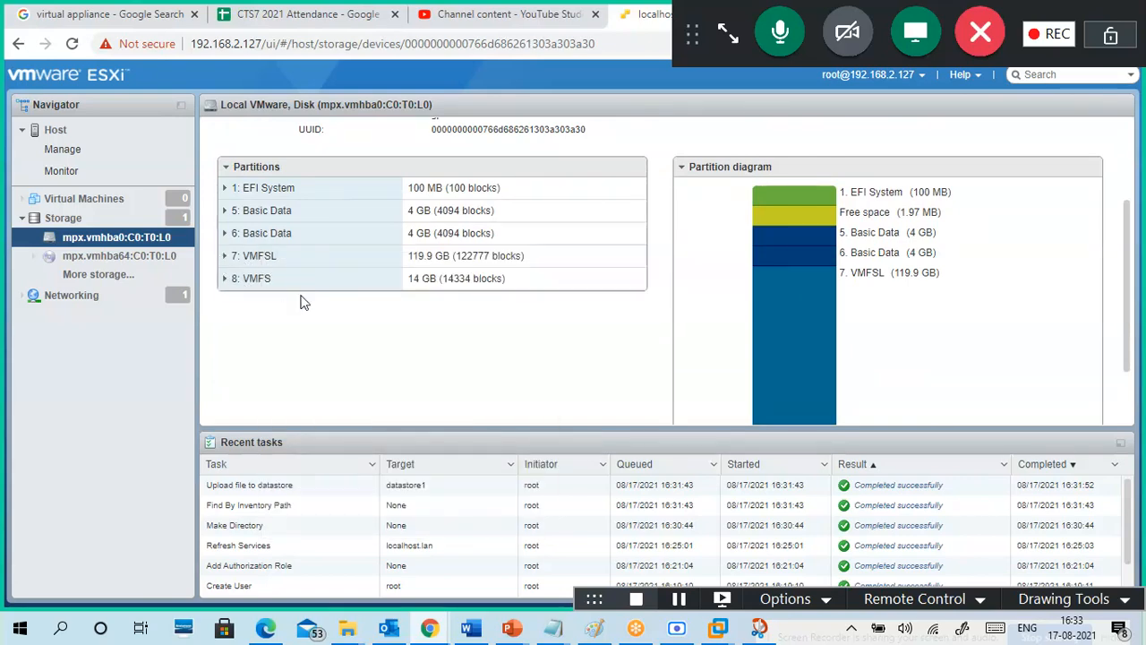
scroll(409, 371, "up", 2)
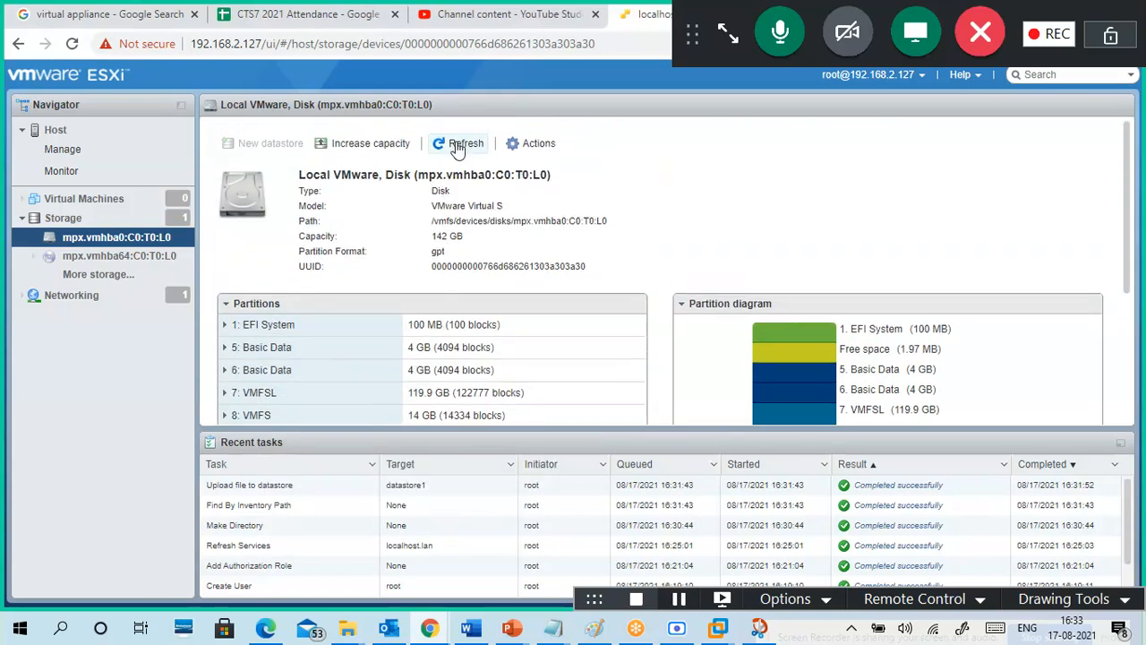
left_click(383, 148)
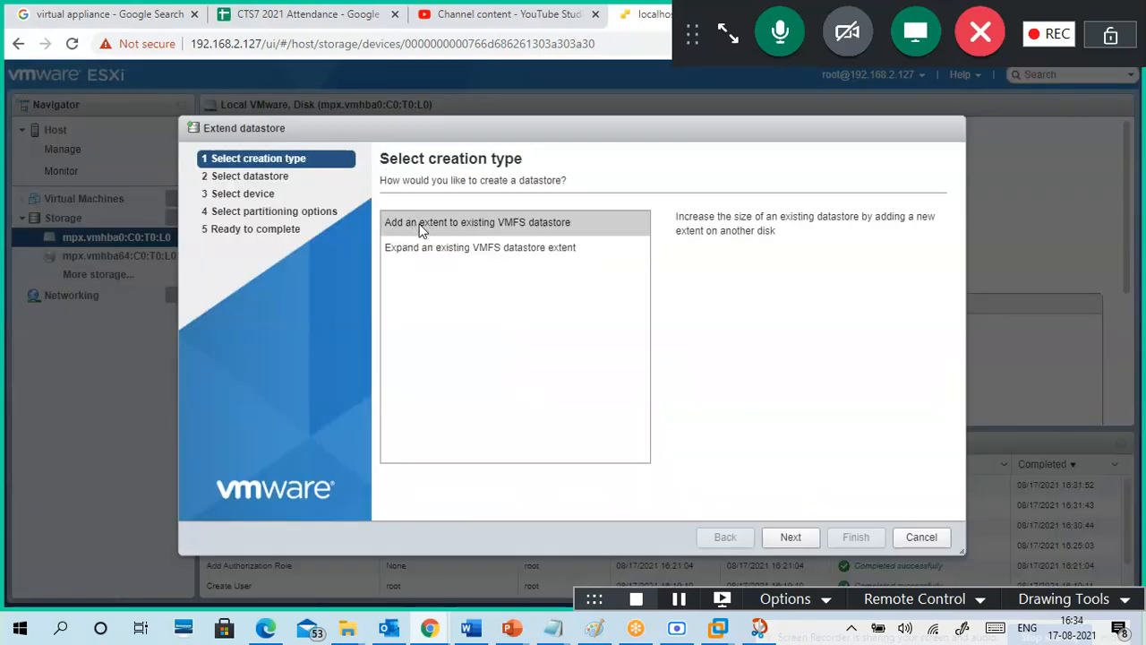
Step: Try adding an extent to datastore1, find no device available, and cancel the extension
left_click(791, 540)
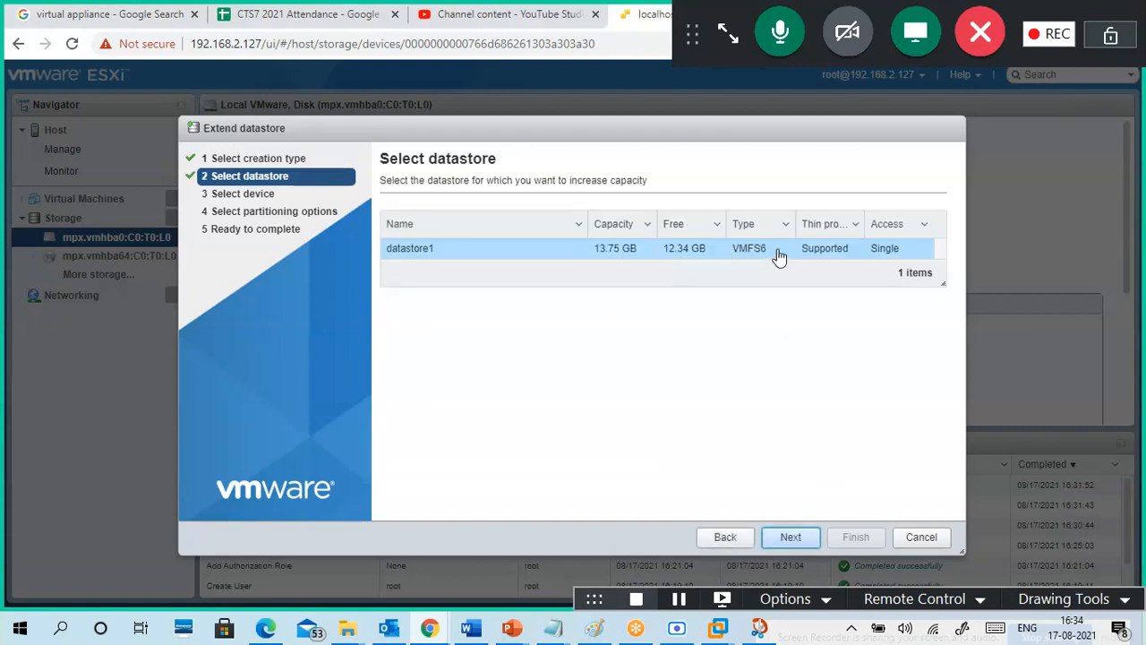
left_click(792, 540)
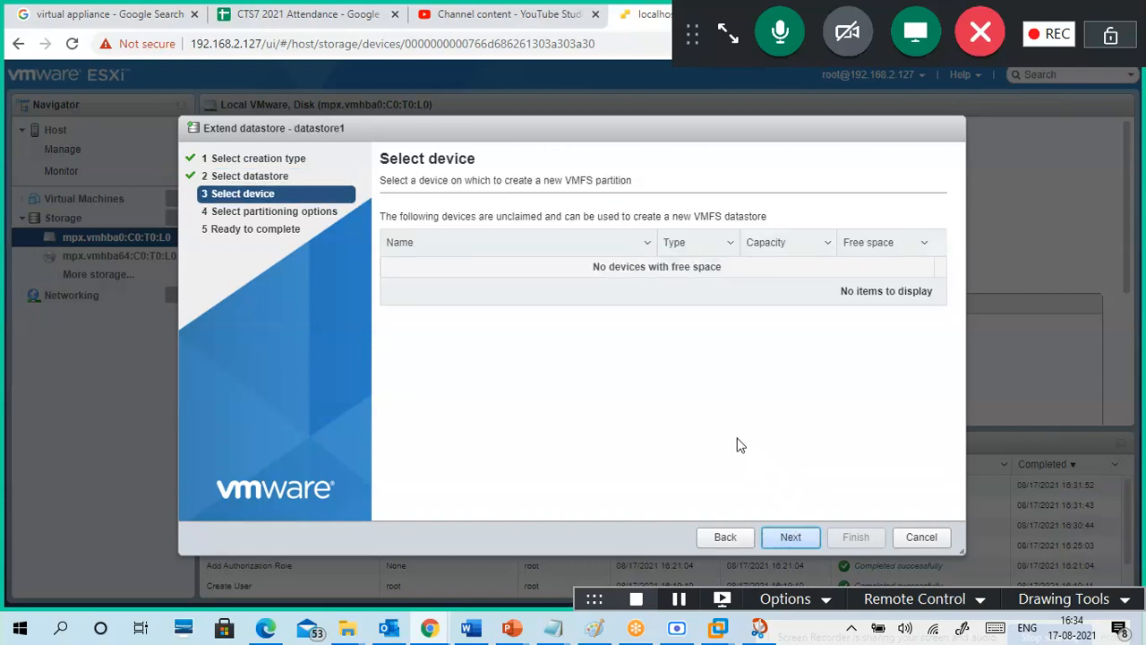
left_click(788, 538)
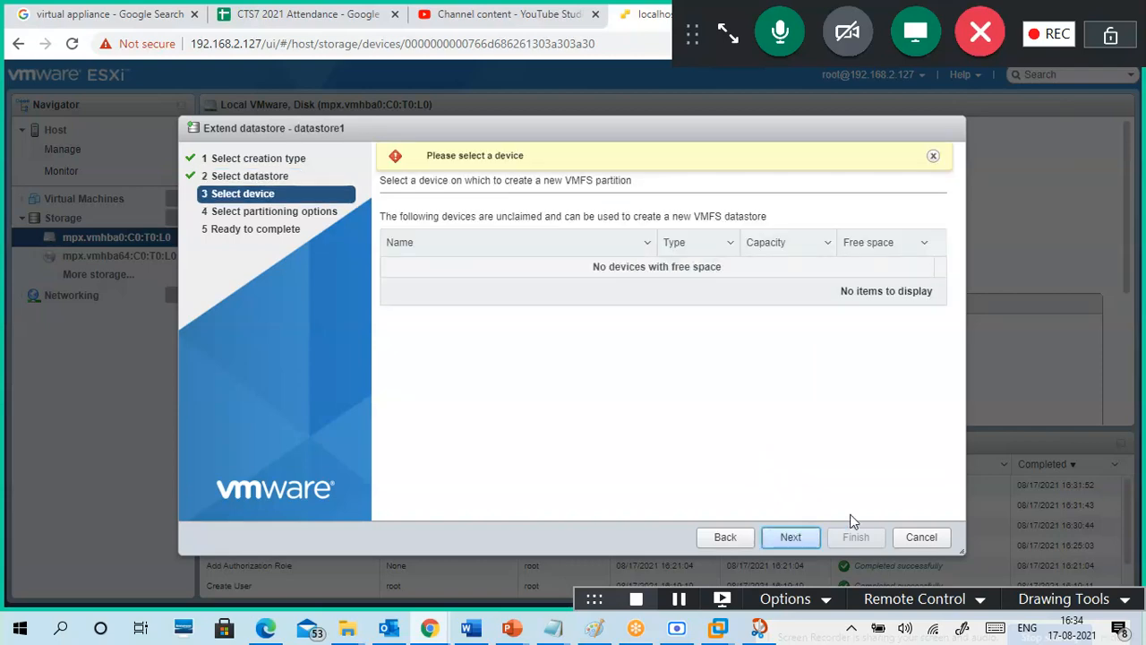
left_click(921, 537)
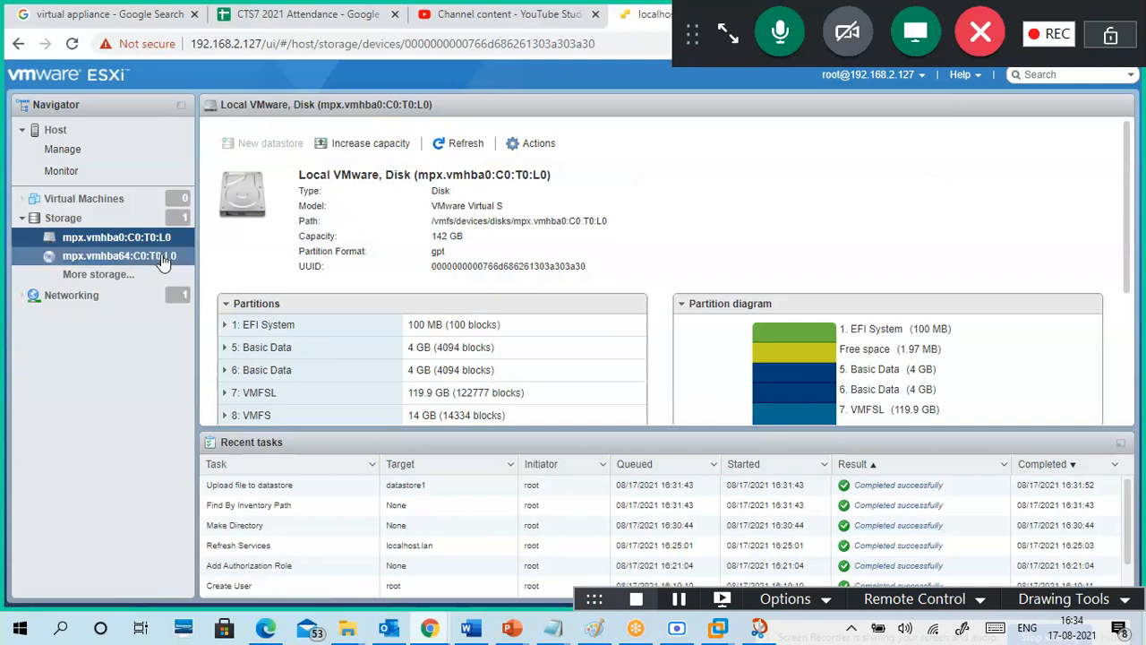
Step: Confirm Persistent Memory lists no modules, interleave sets or namespaces, then show the Networking port groups
left_click(103, 219)
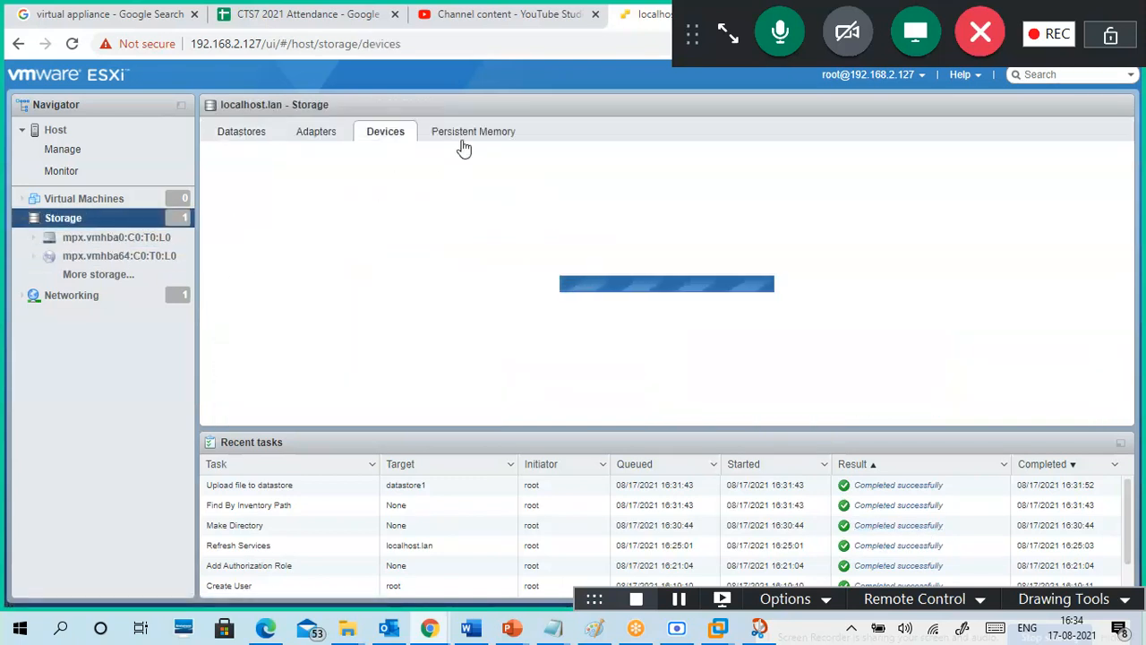
left_click(473, 139)
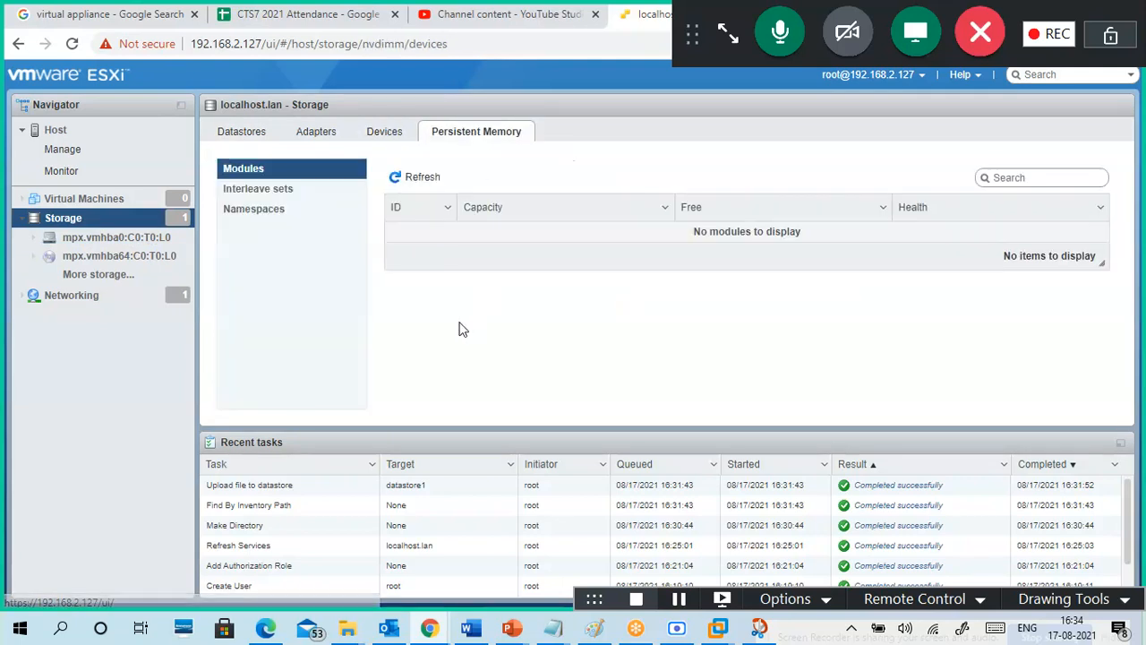
left_click(265, 189)
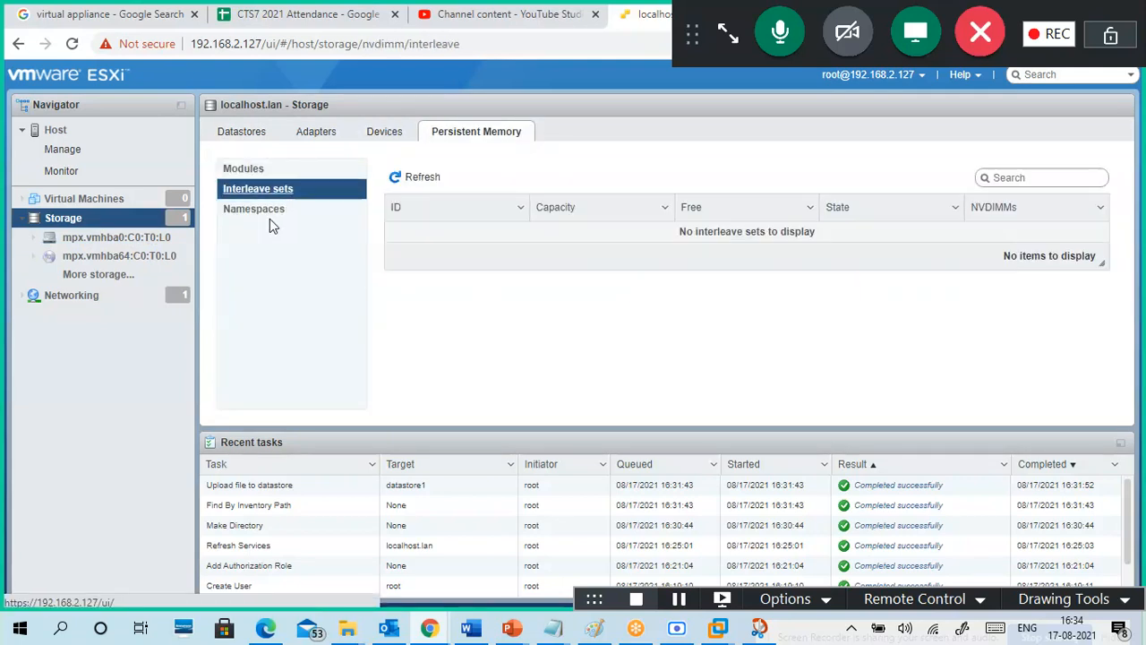
left_click(267, 210)
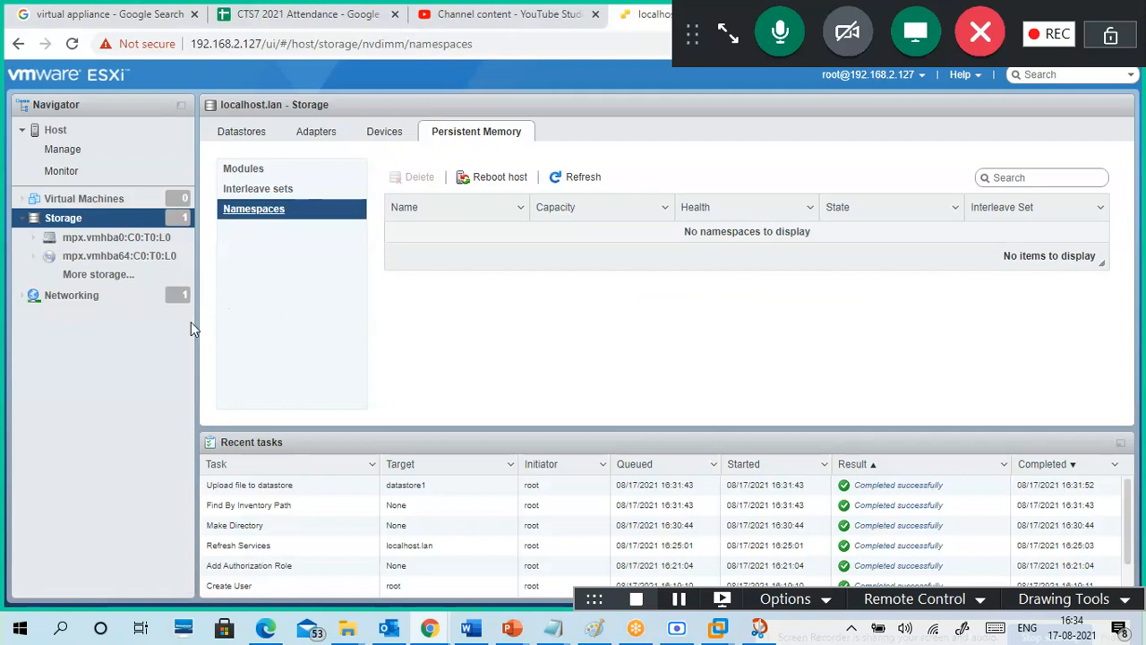
left_click(99, 305)
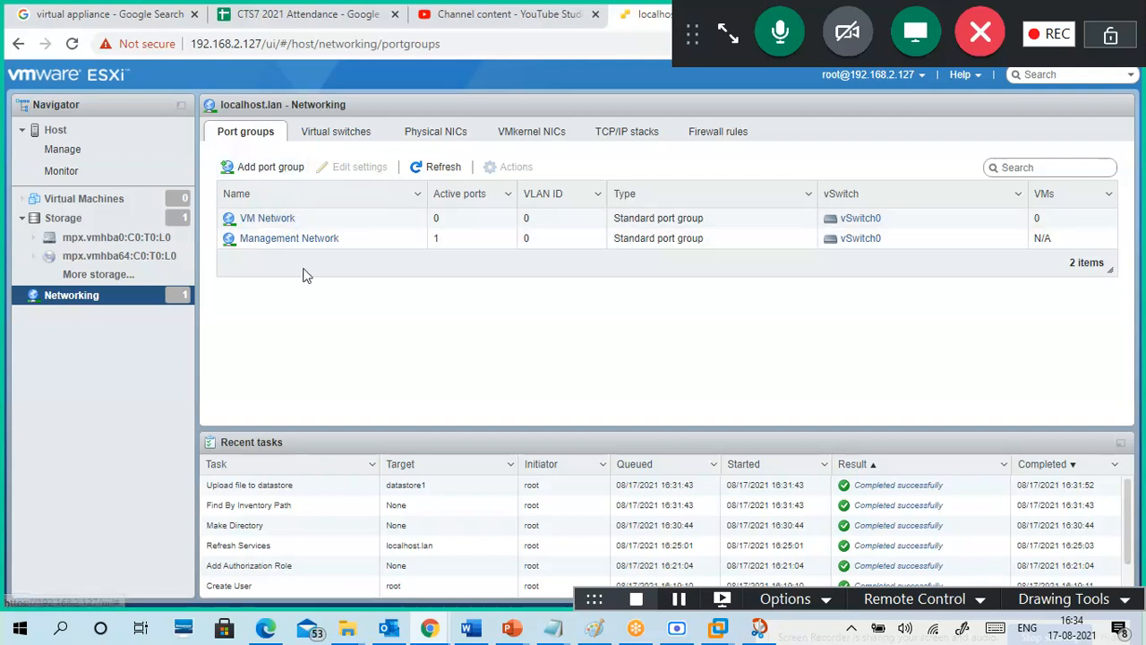
Step: Review virtual switches, physical NICs and VMkernel NICs, ending on vmk0 at 192.168.2.127
left_click(343, 134)
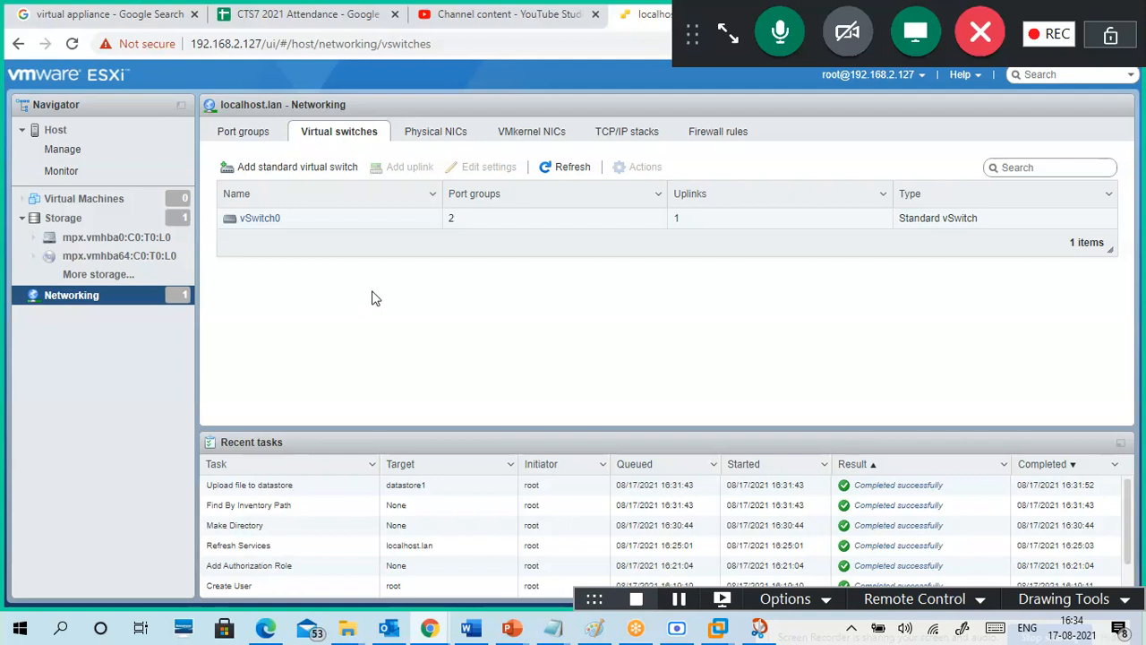
left_click(438, 134)
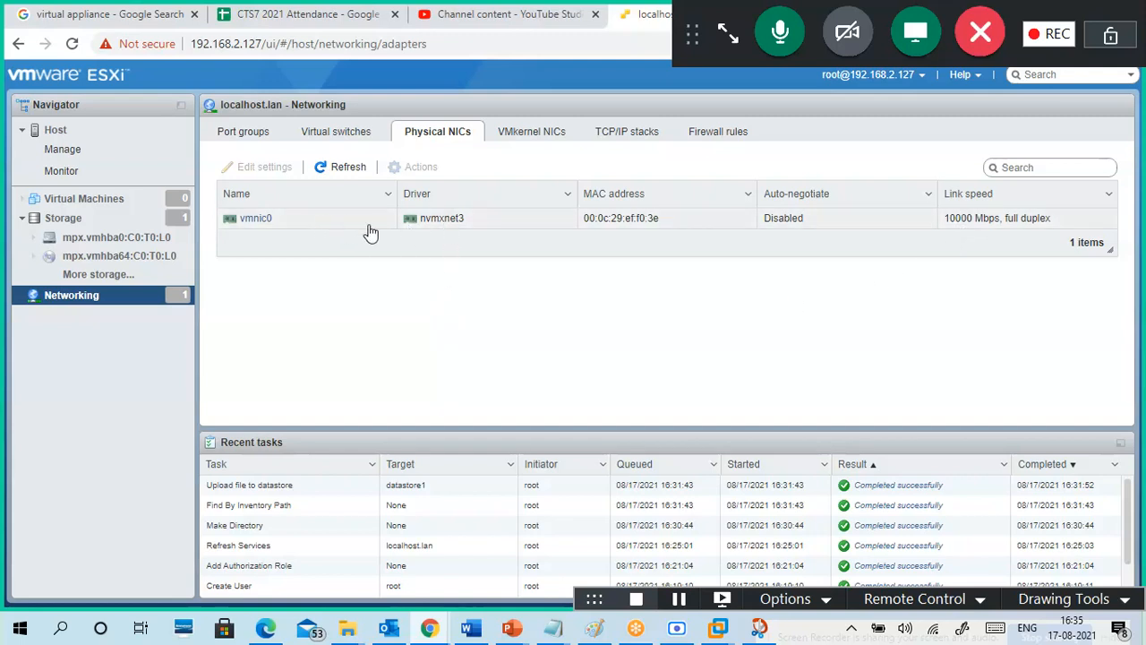
left_click(542, 137)
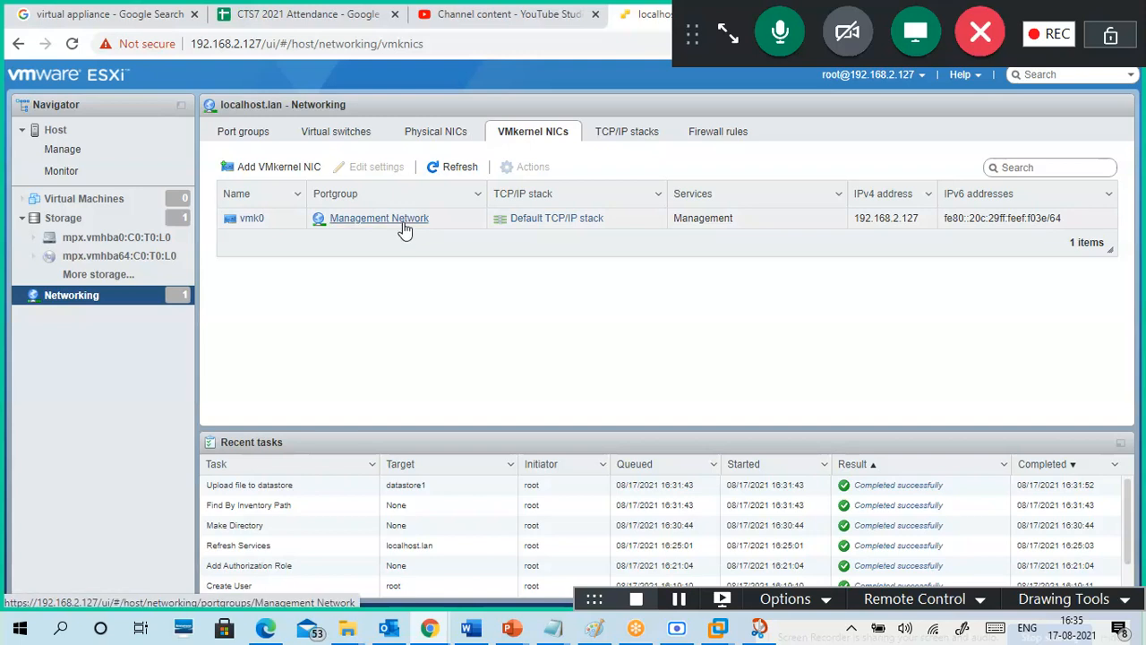
left_click(439, 134)
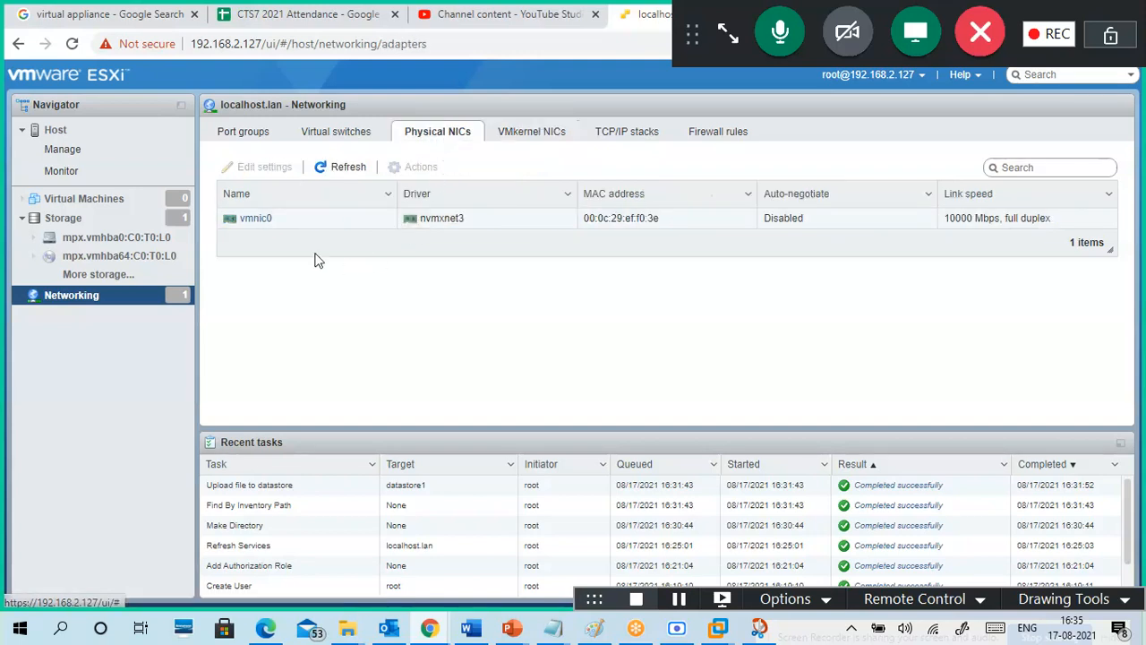
left_click(349, 138)
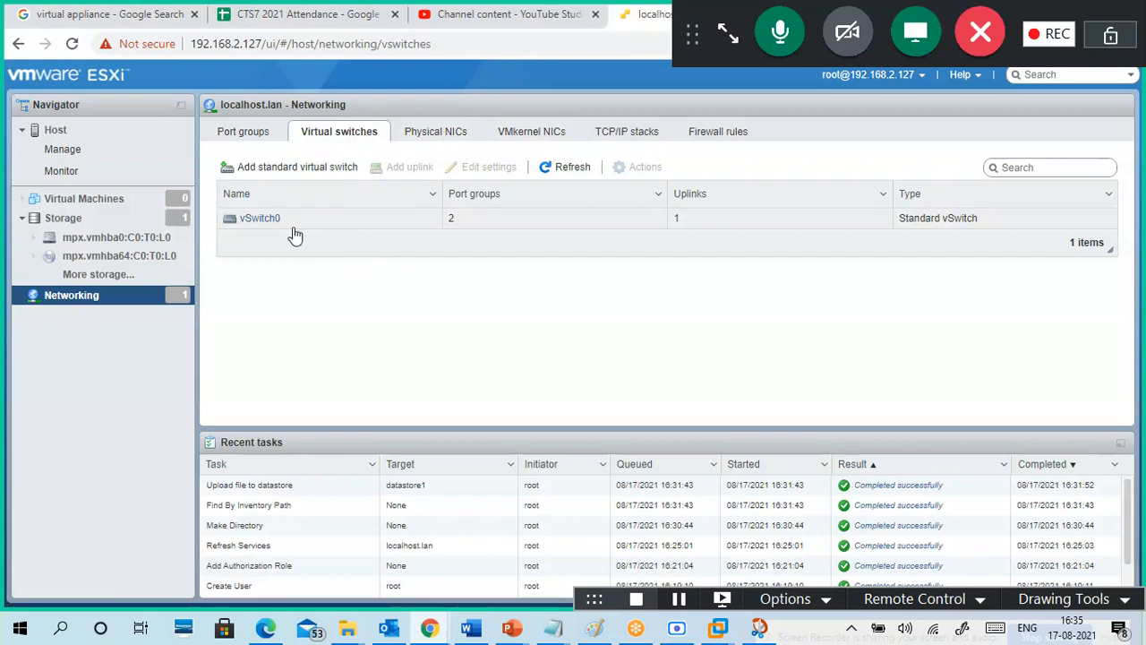
left_click(542, 144)
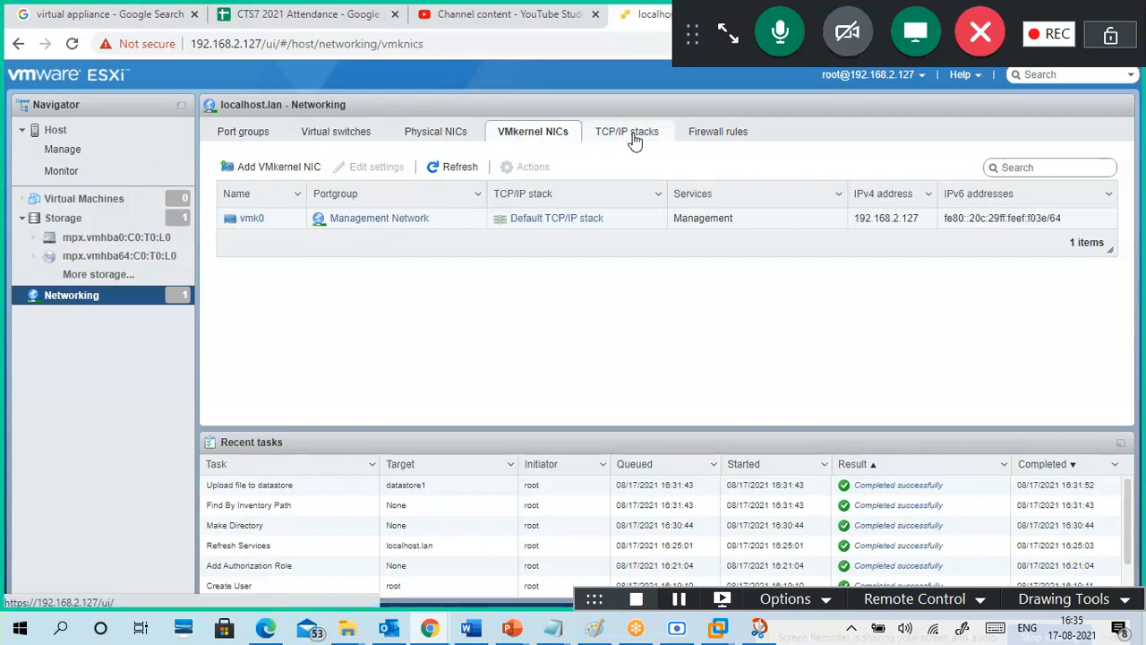
Step: Review the TCP/IP stacks and the 53 firewall rules, then return to the port groups list
left_click(635, 139)
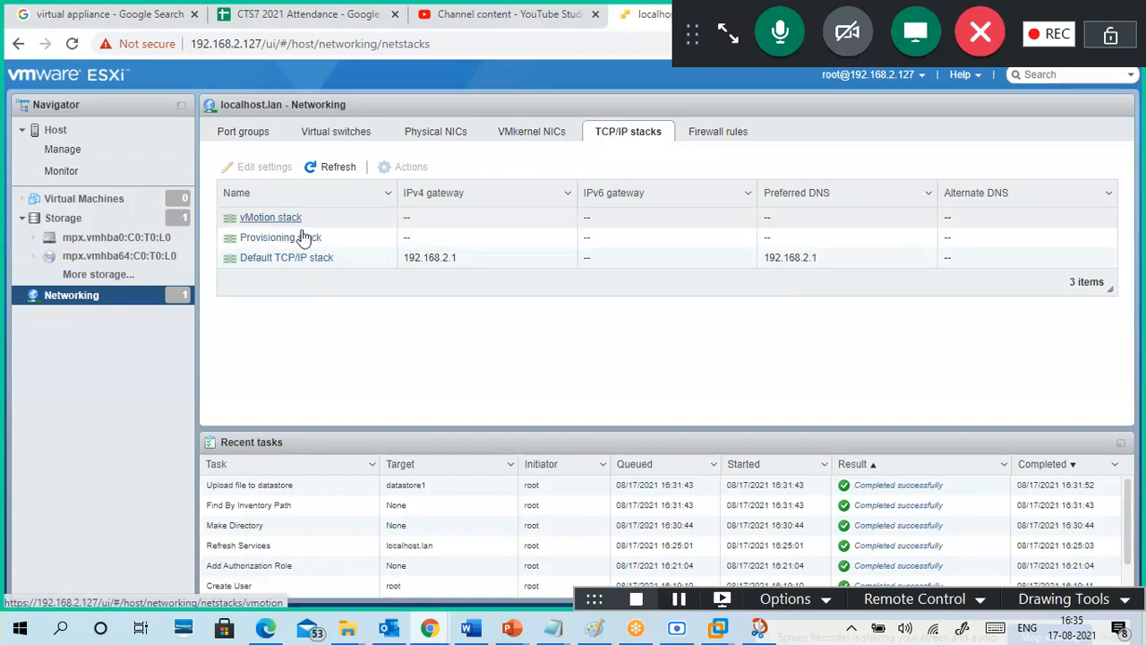
left_click(740, 140)
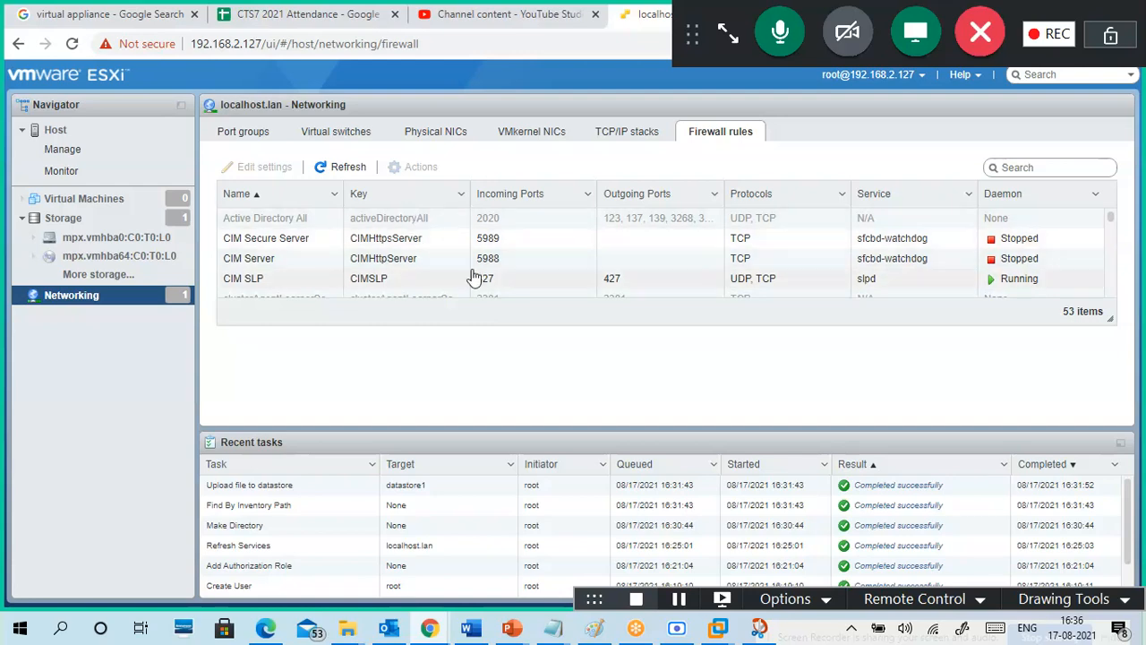
scroll(527, 255, "down", 5)
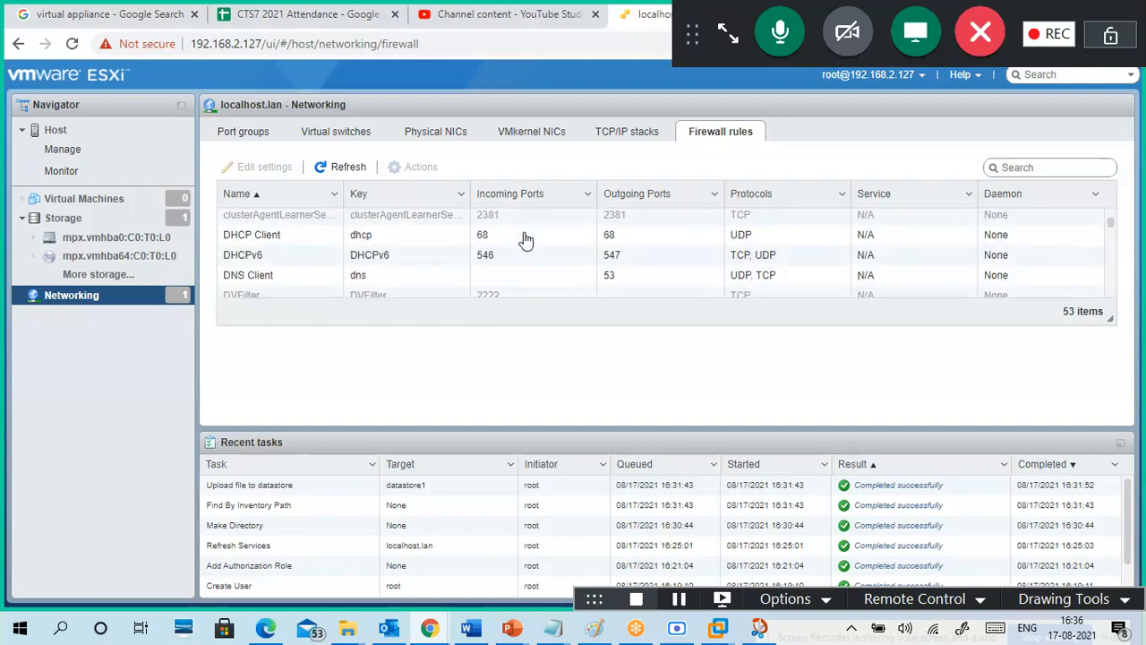
scroll(532, 273, "up", 5)
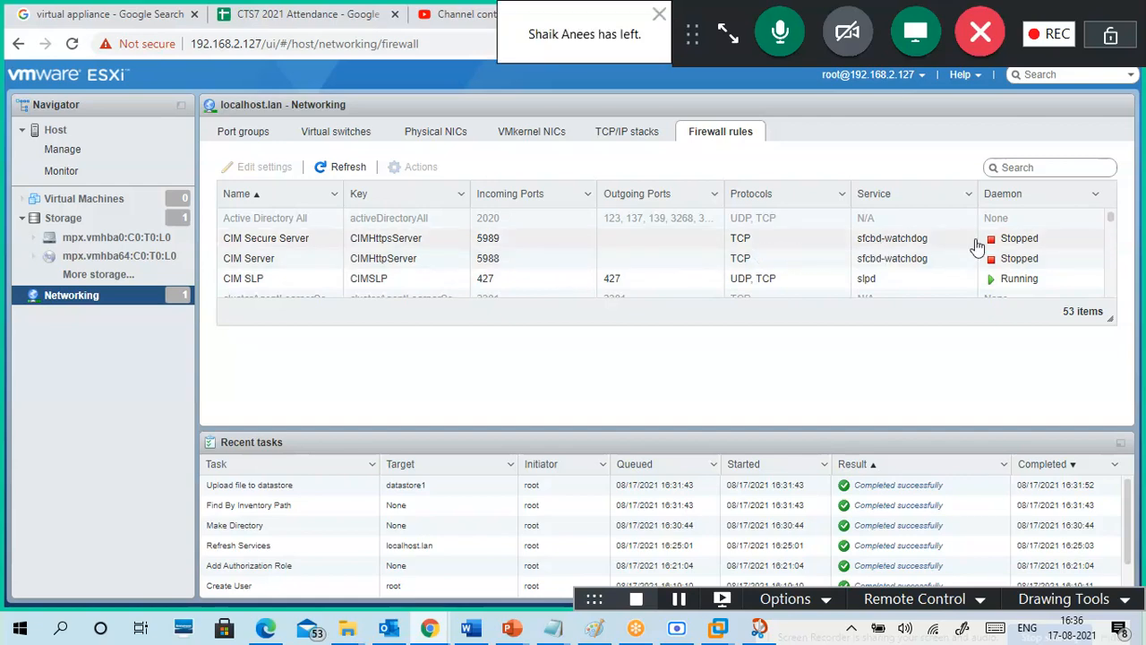
scroll(792, 267, "down", 5)
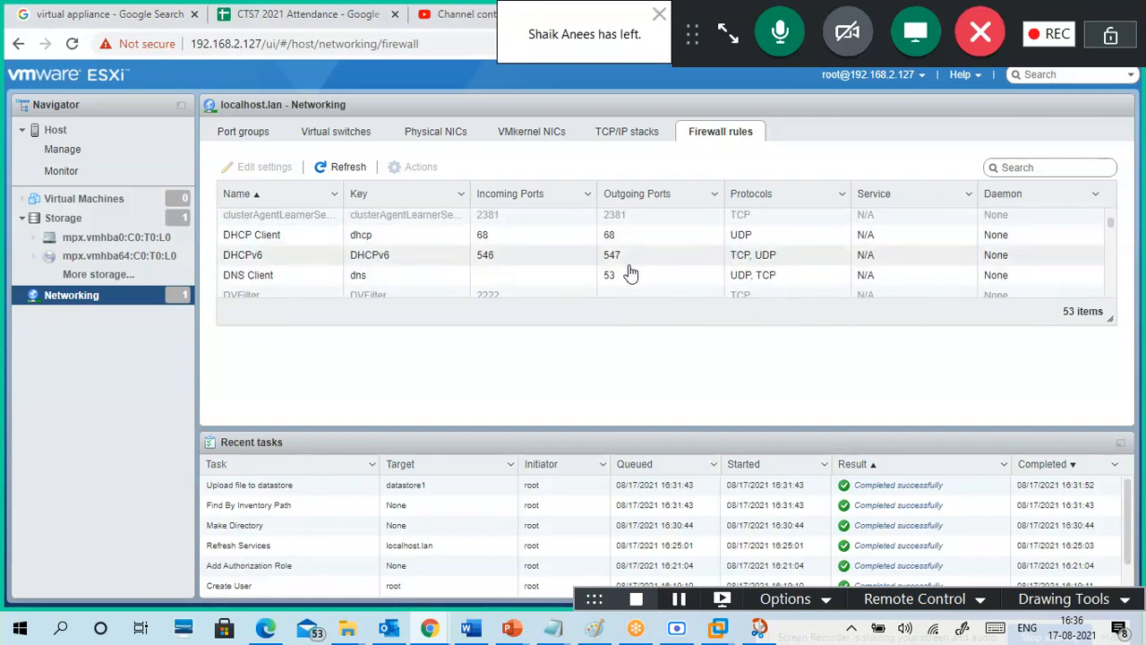
scroll(631, 270, "down", 10)
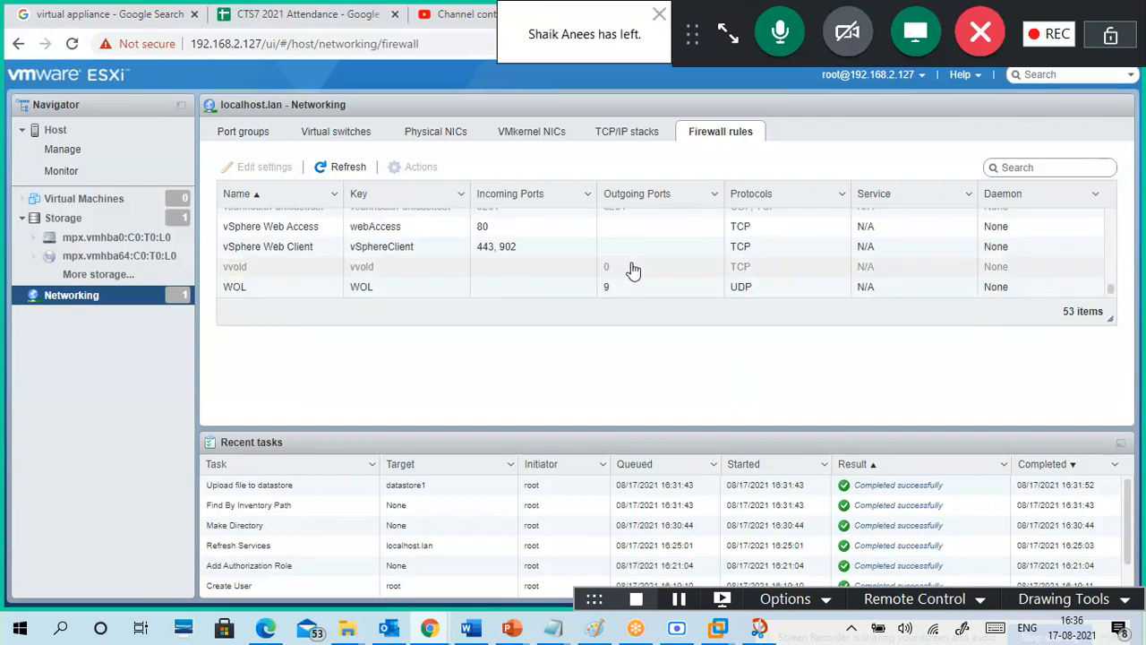
scroll(632, 284, "up", 15)
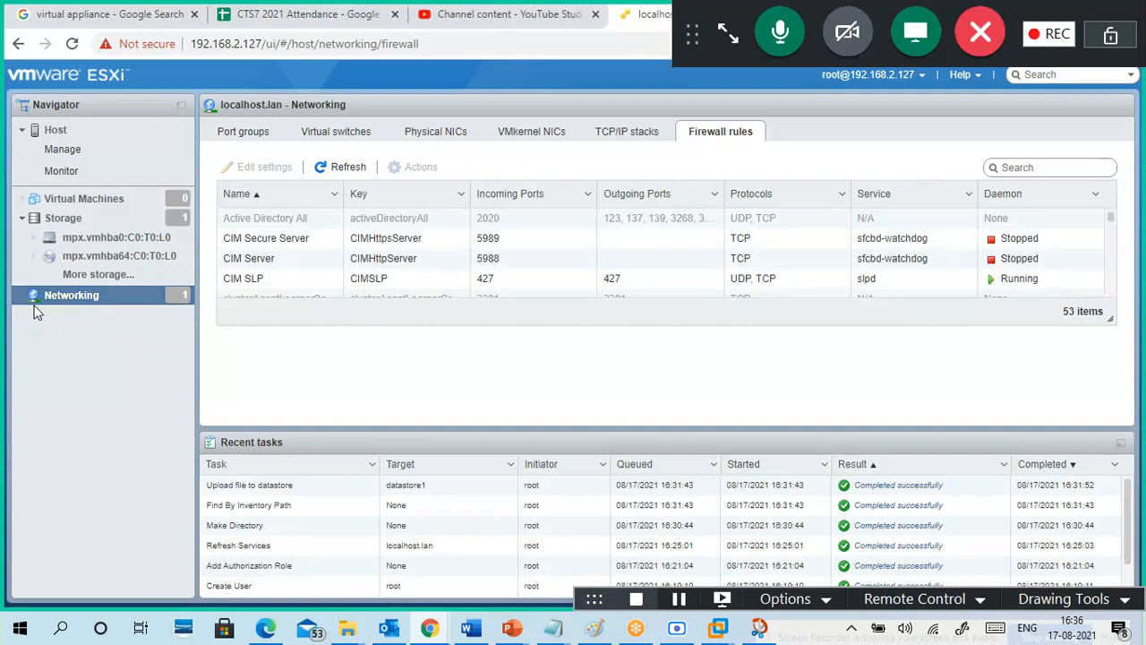
left_click(264, 140)
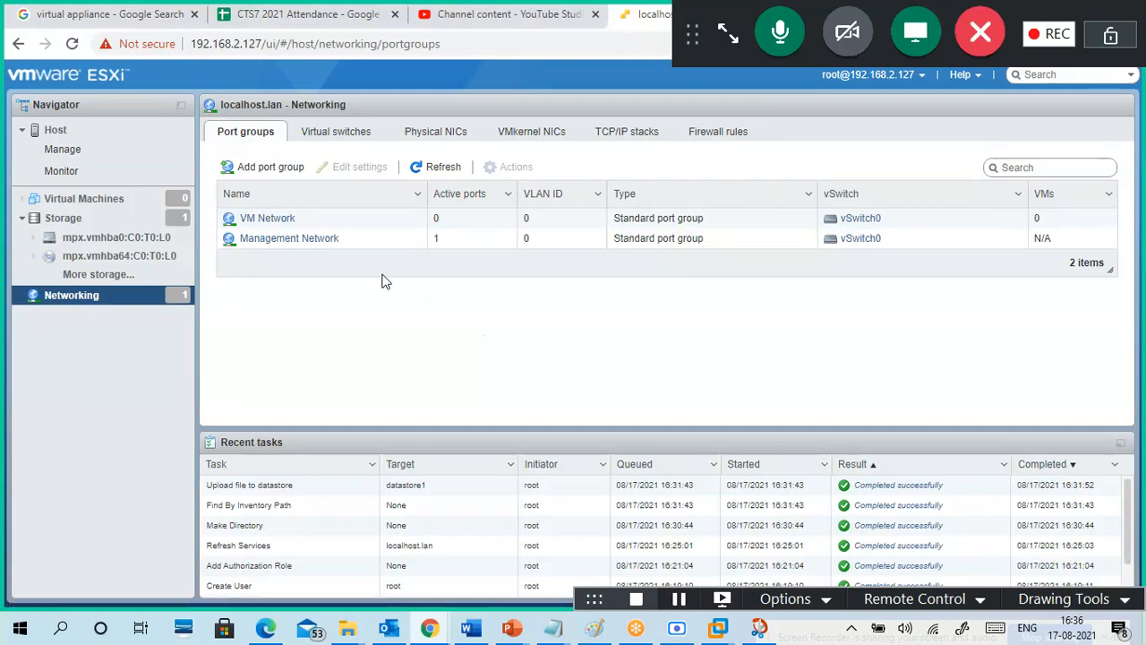
Step: Start a new port group, inspect its security settings, and cancel without adding it
left_click(288, 170)
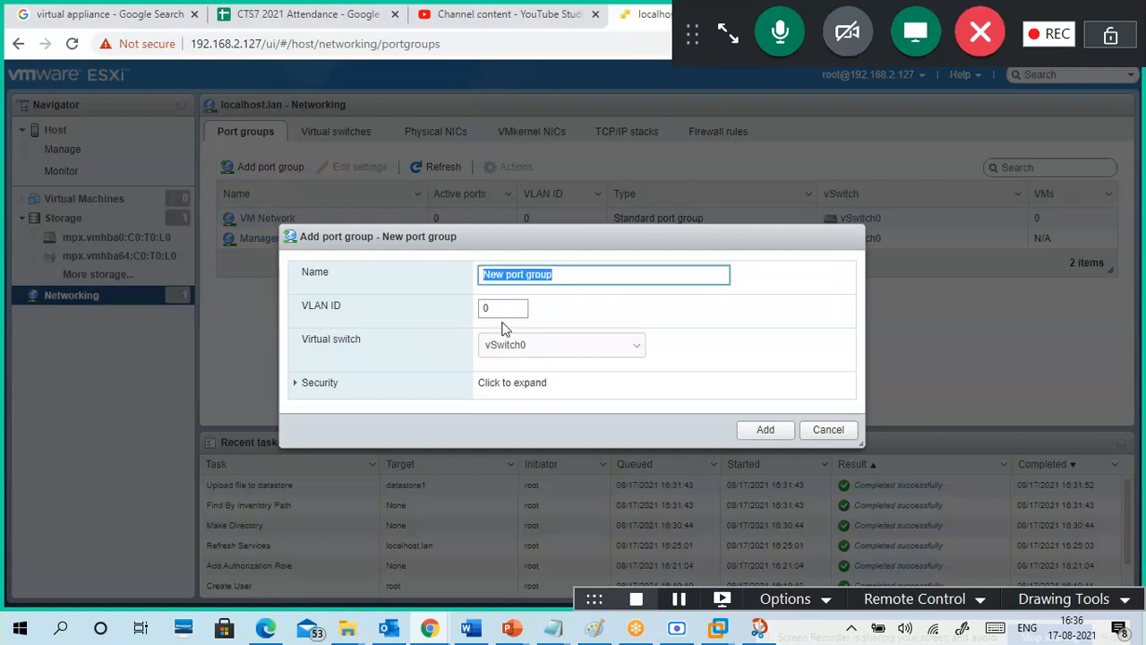
left_click(298, 386)
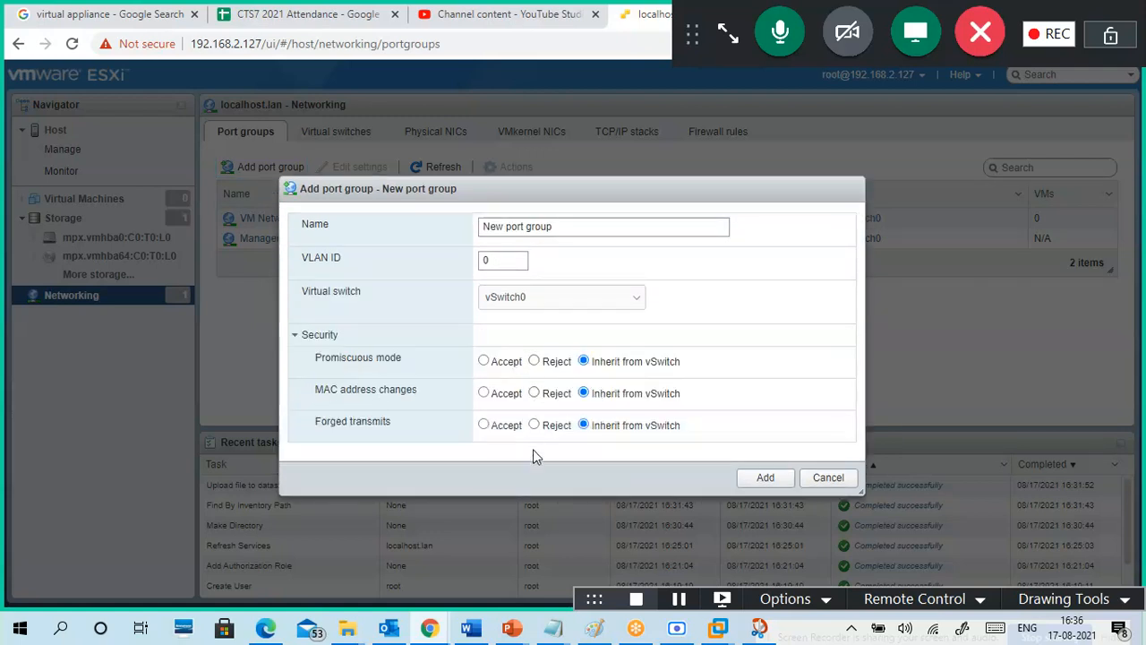
left_click(830, 477)
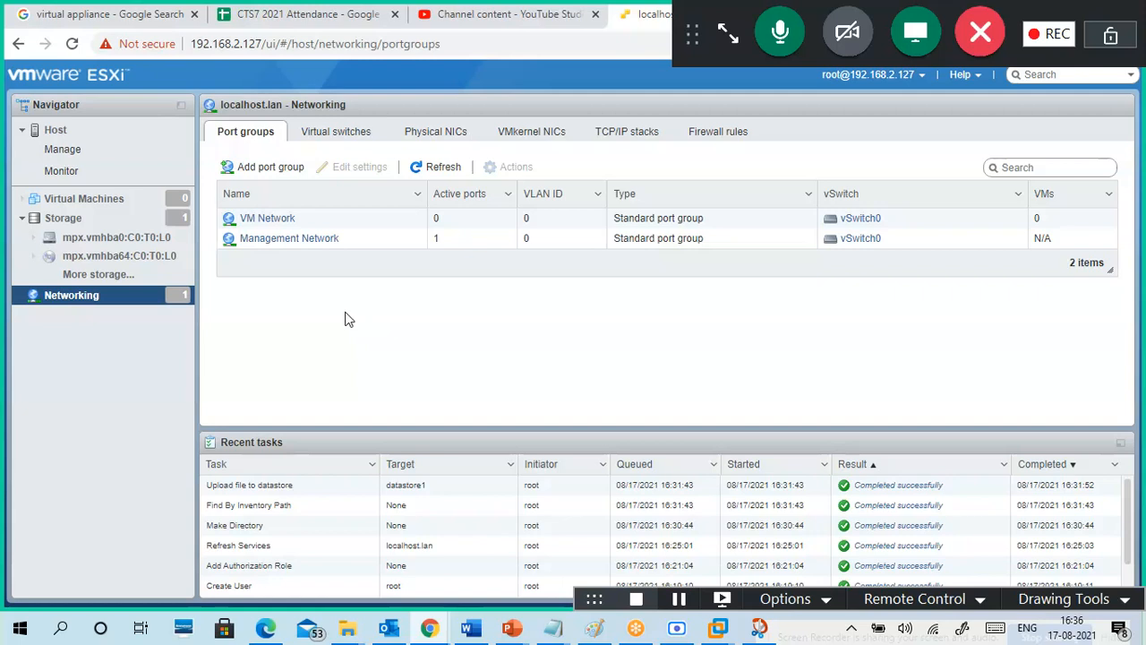
Step: From the Virtual Machines list, begin a Create / Register VM wizard using Deploy from OVF or OVA file
left_click(112, 200)
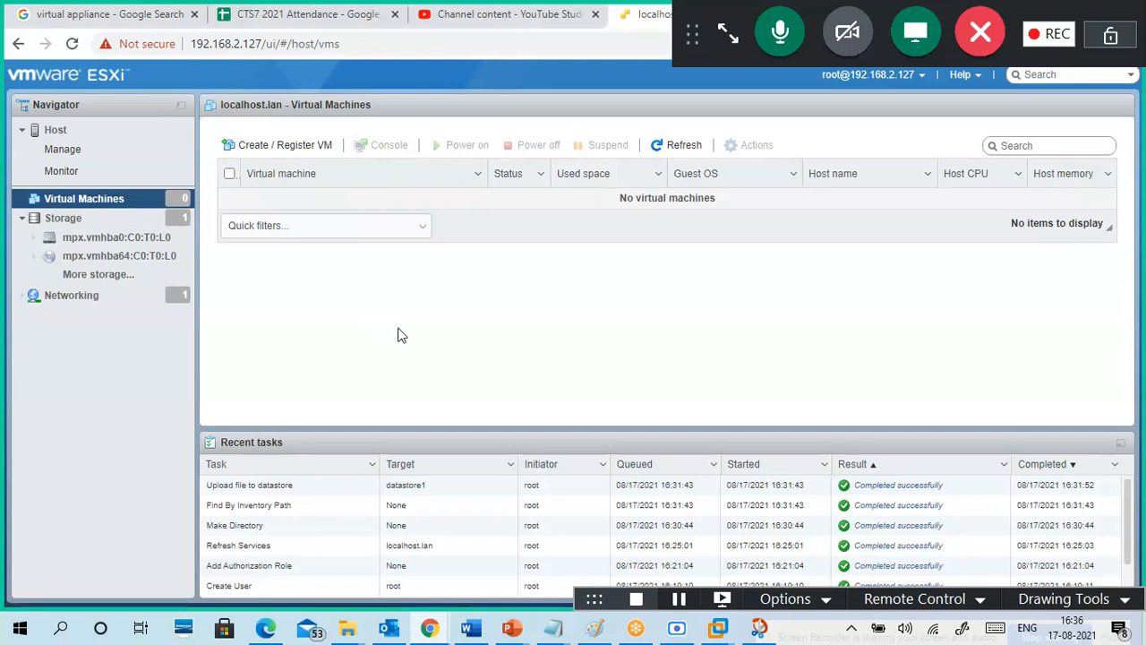
left_click(305, 145)
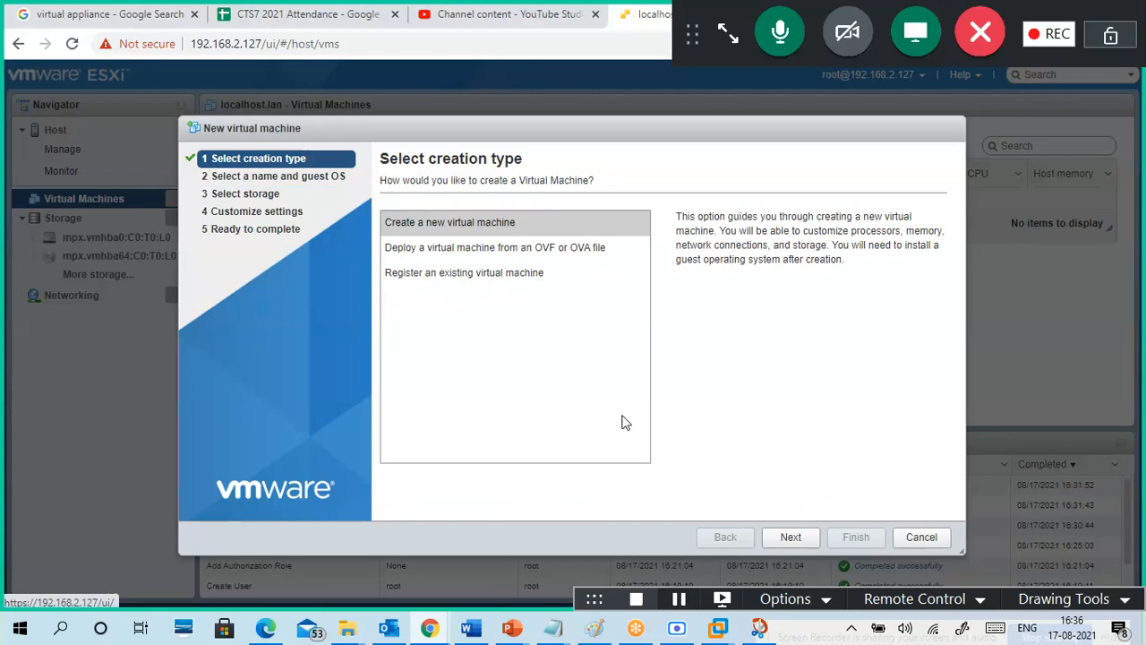
left_click(916, 537)
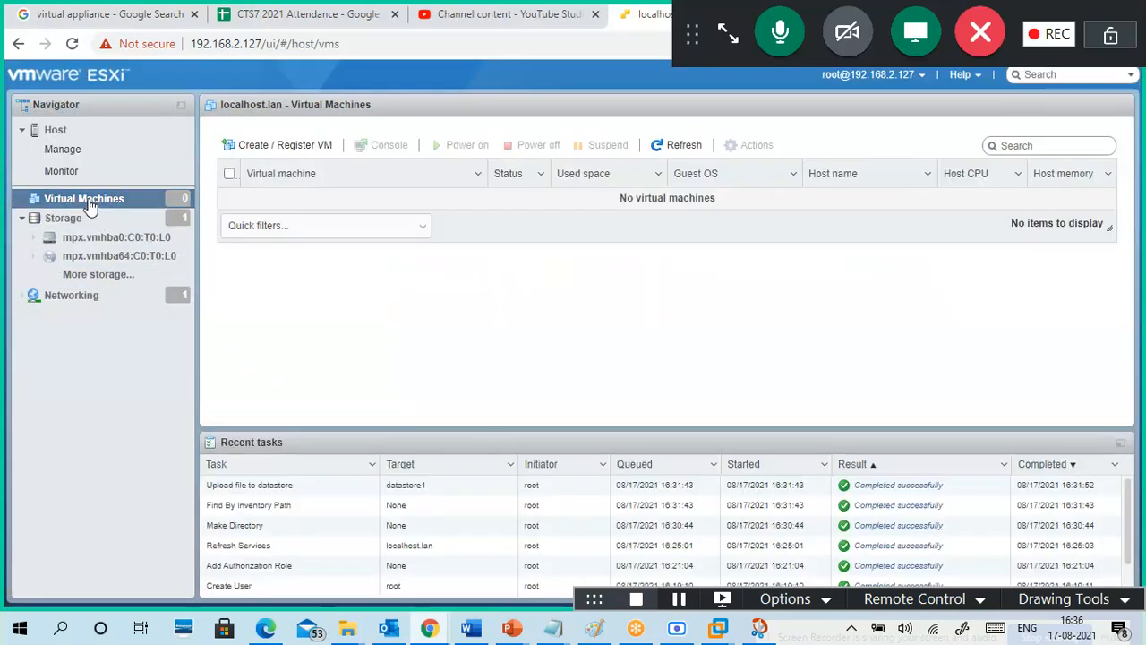
left_click(272, 146)
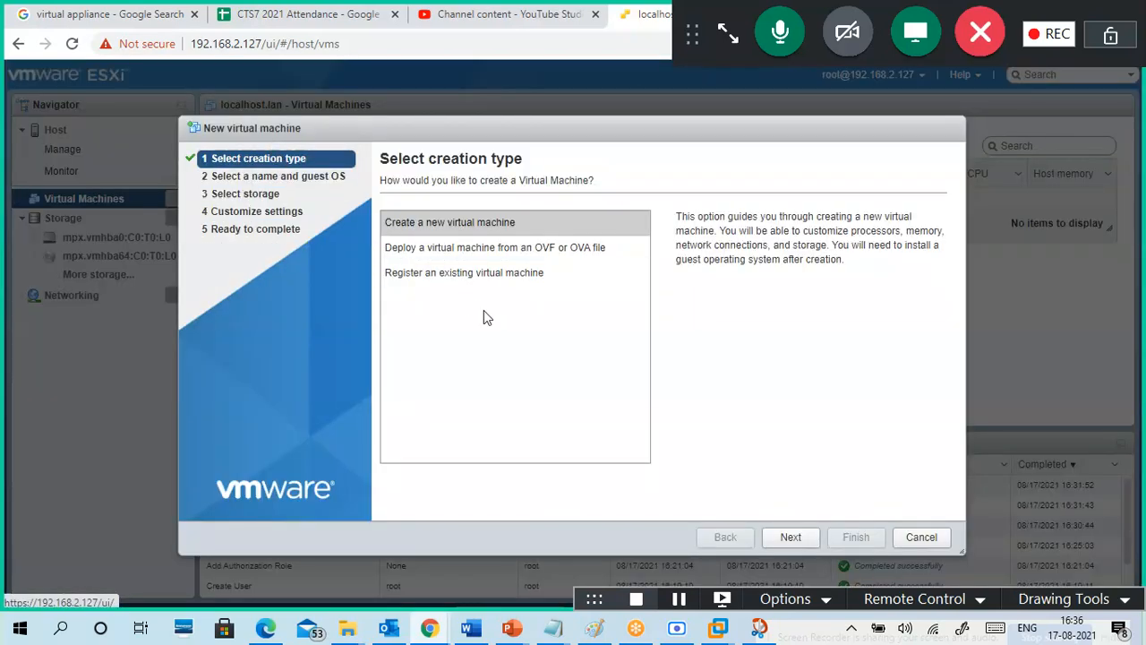
left_click(499, 256)
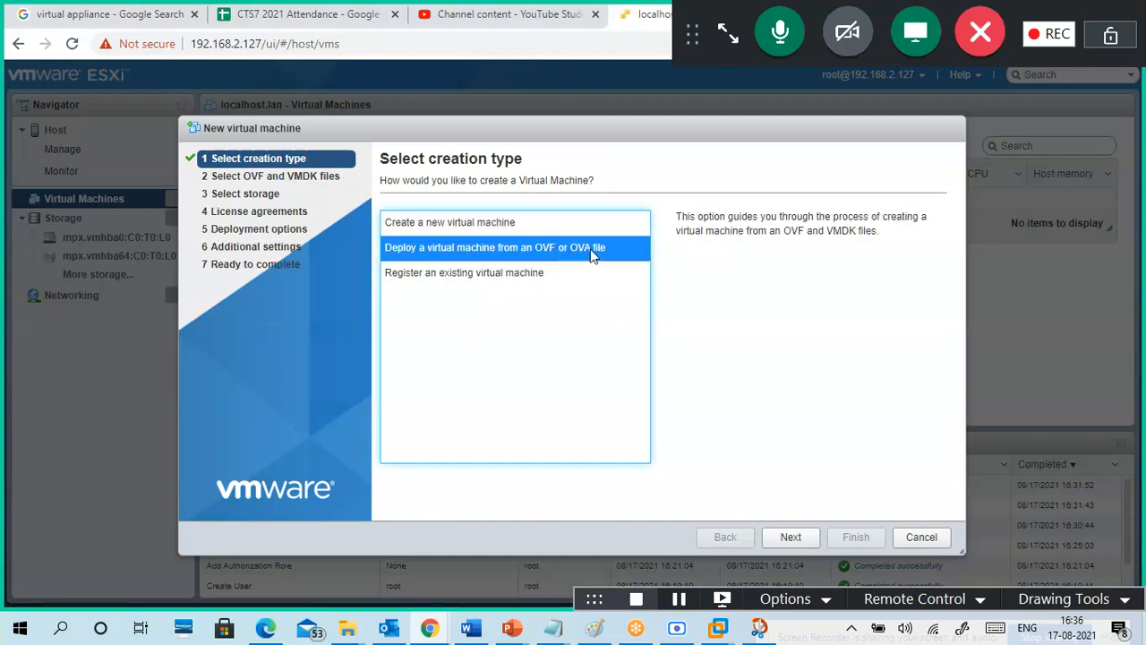
left_click(793, 542)
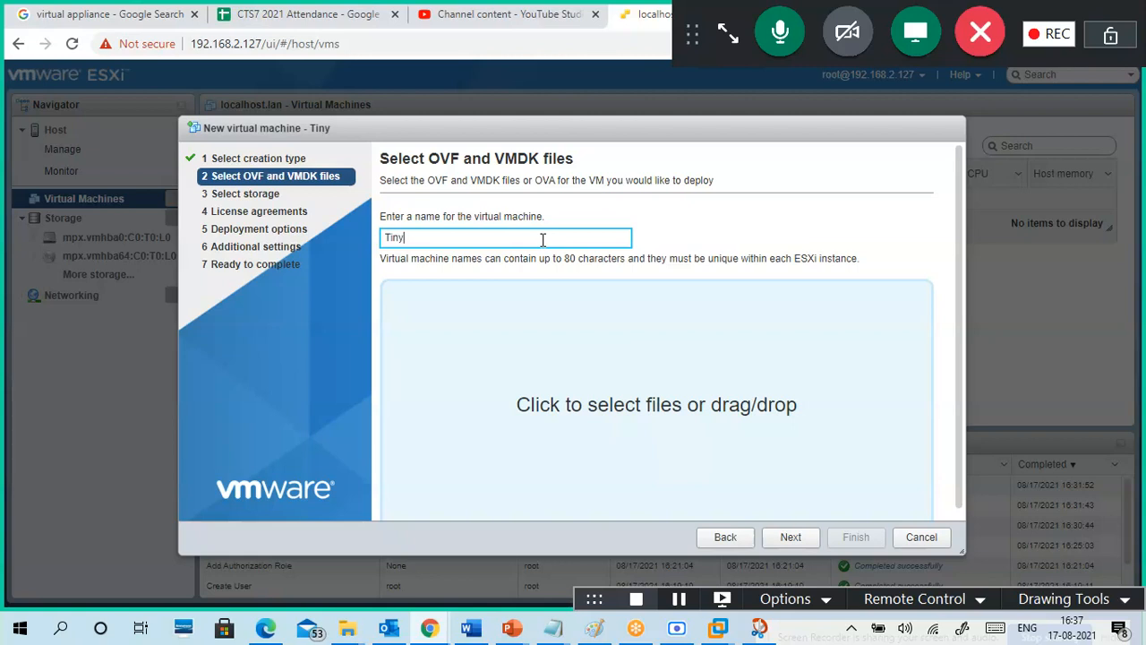
Step: Name the VM TinyVM1 and bring up the OS DRIVE (G:) folder to supply the OVA
type("TinyVM")
scroll(716, 352, "down", 1)
left_click(662, 384)
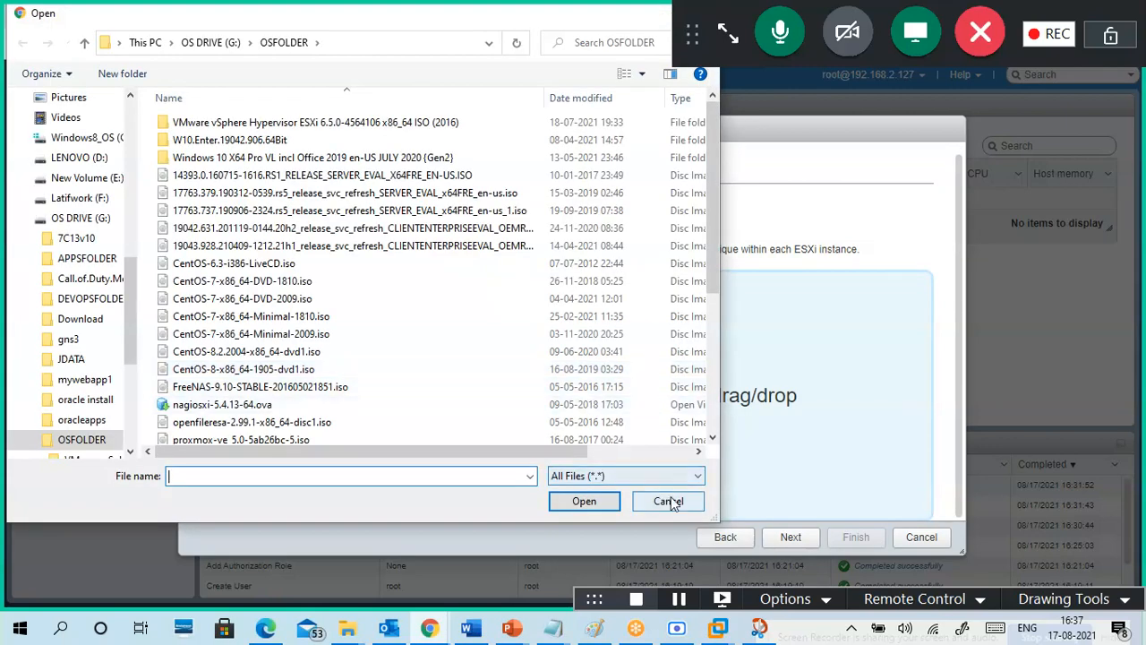
left_click(673, 499)
scroll(632, 388, "up", 1)
left_click(792, 539)
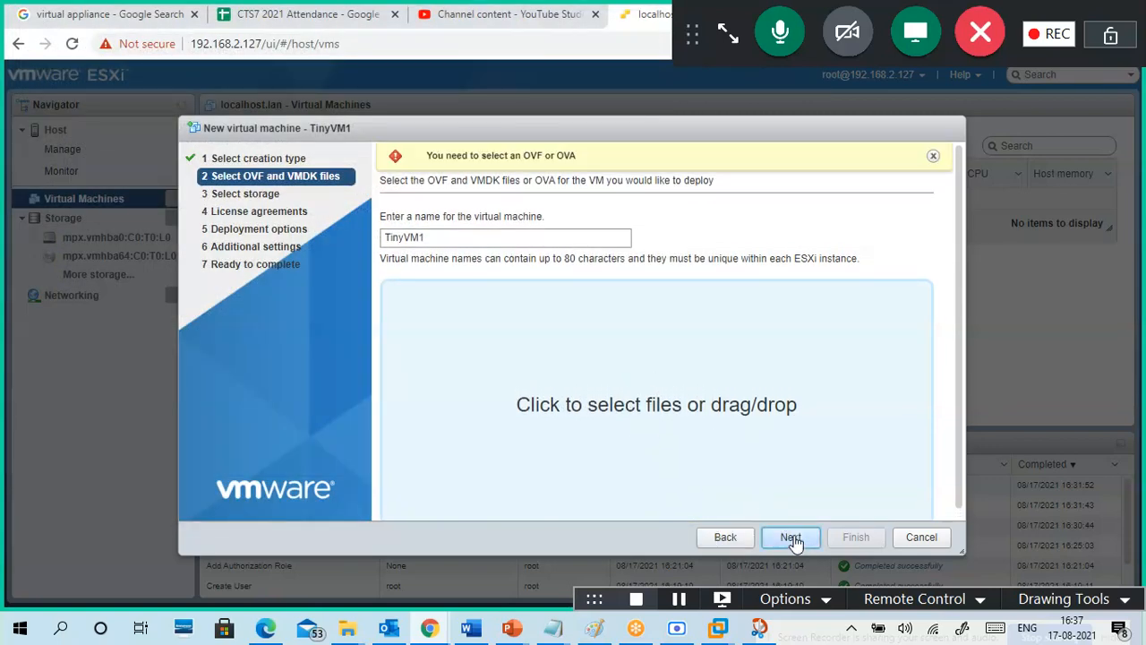
left_click(726, 537)
left_click(791, 537)
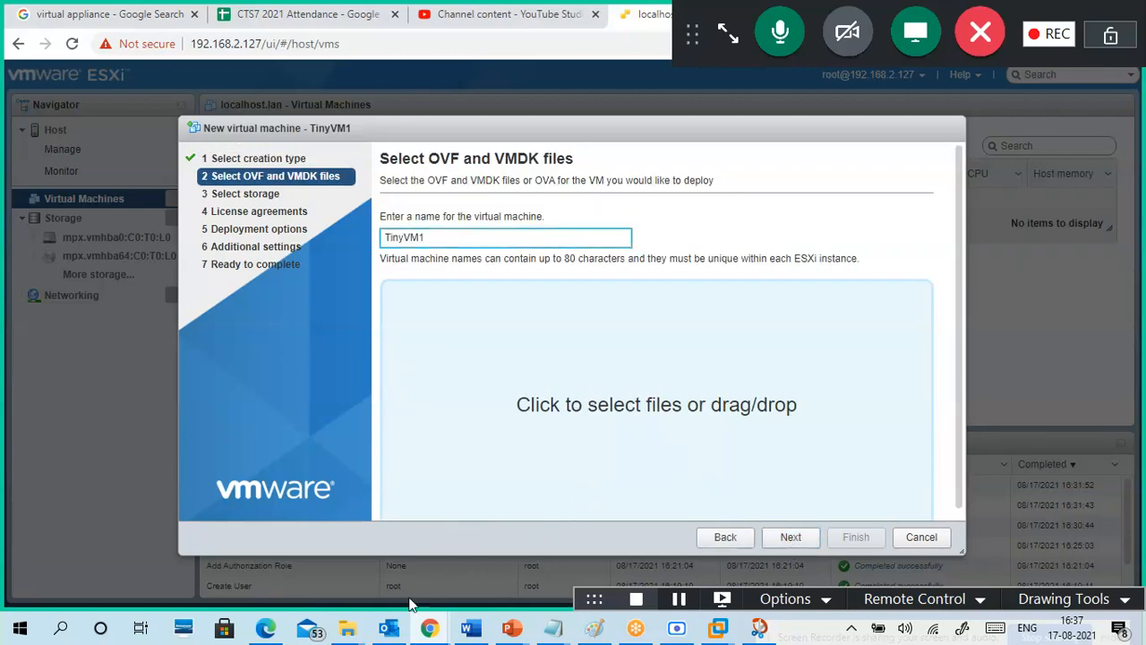
mouse_move(349, 629)
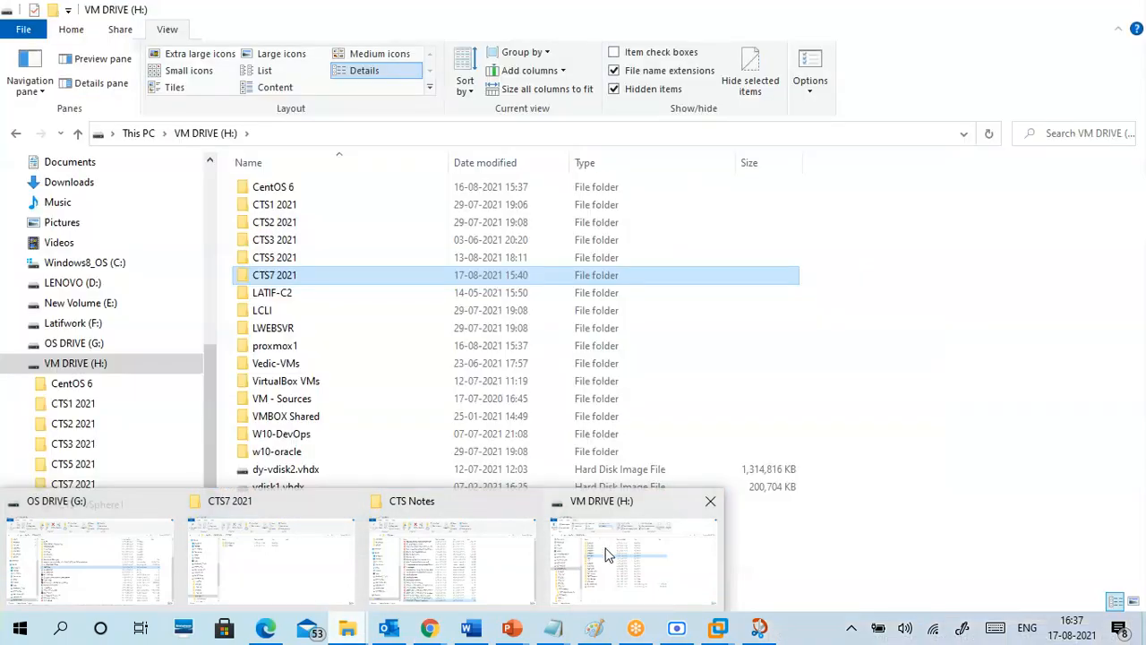
Step: Open G:\OSFOLDER and drop Tiny Linux VM.ova into the TinyVM1 wizard's file area
mouse_move(388, 577)
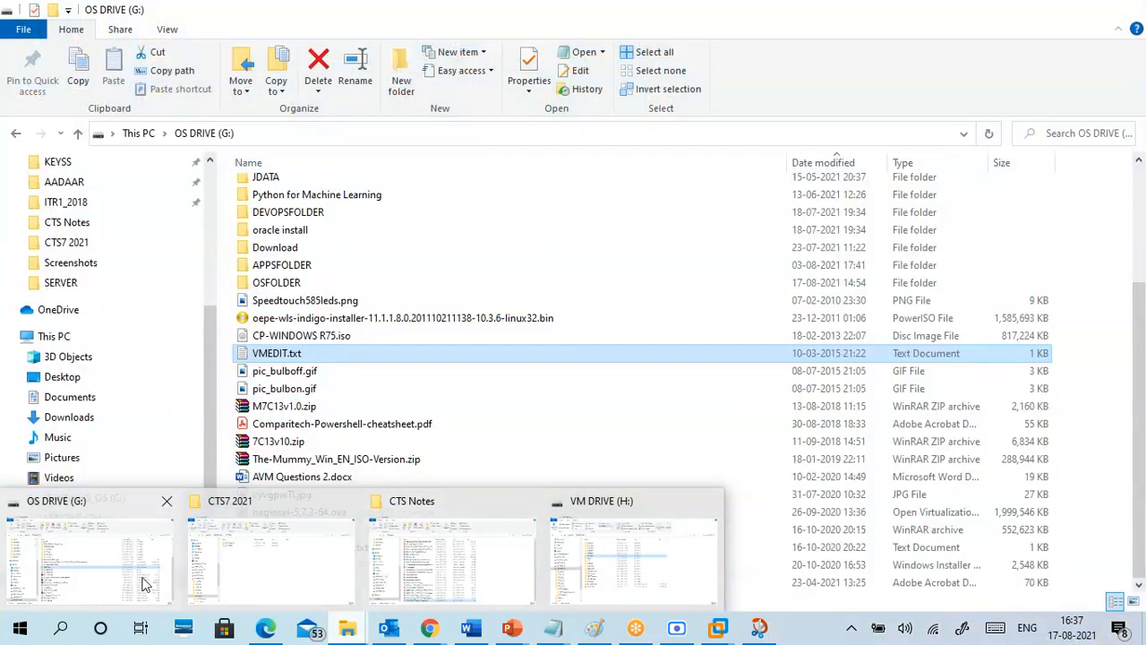
left_click(90, 563)
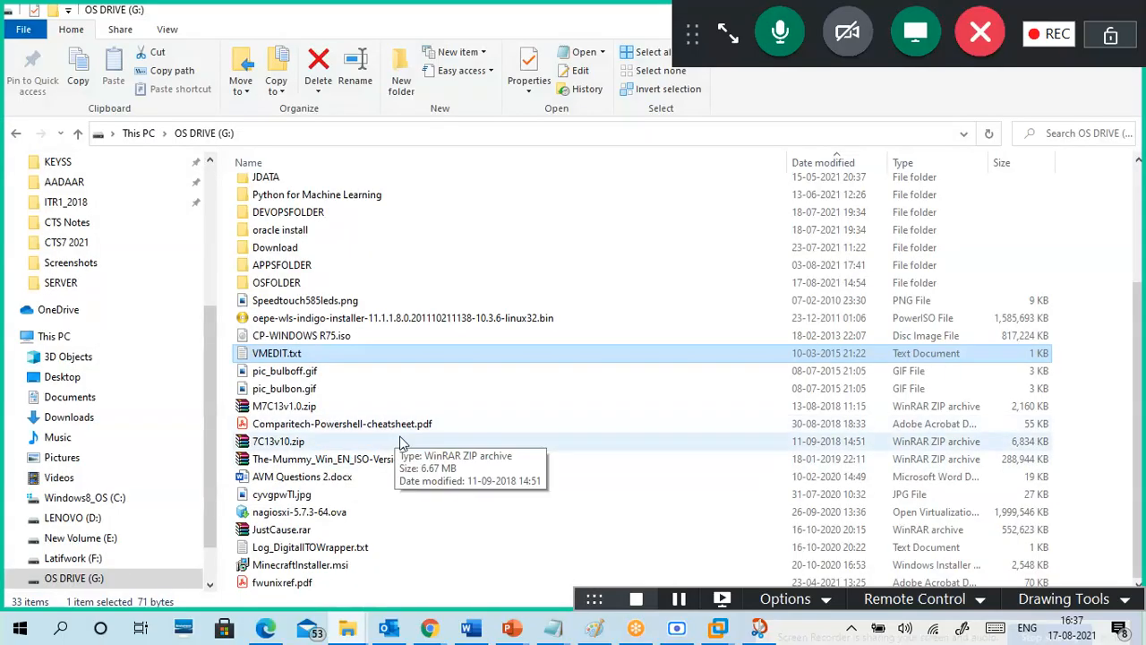
left_click(348, 513)
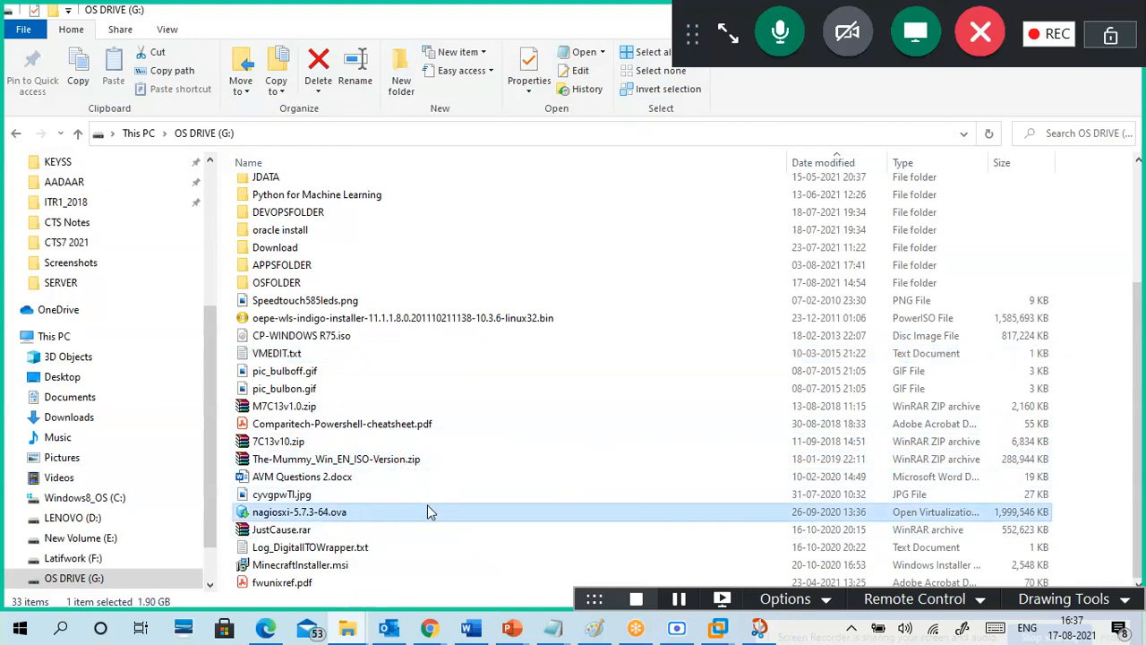
left_click(313, 288)
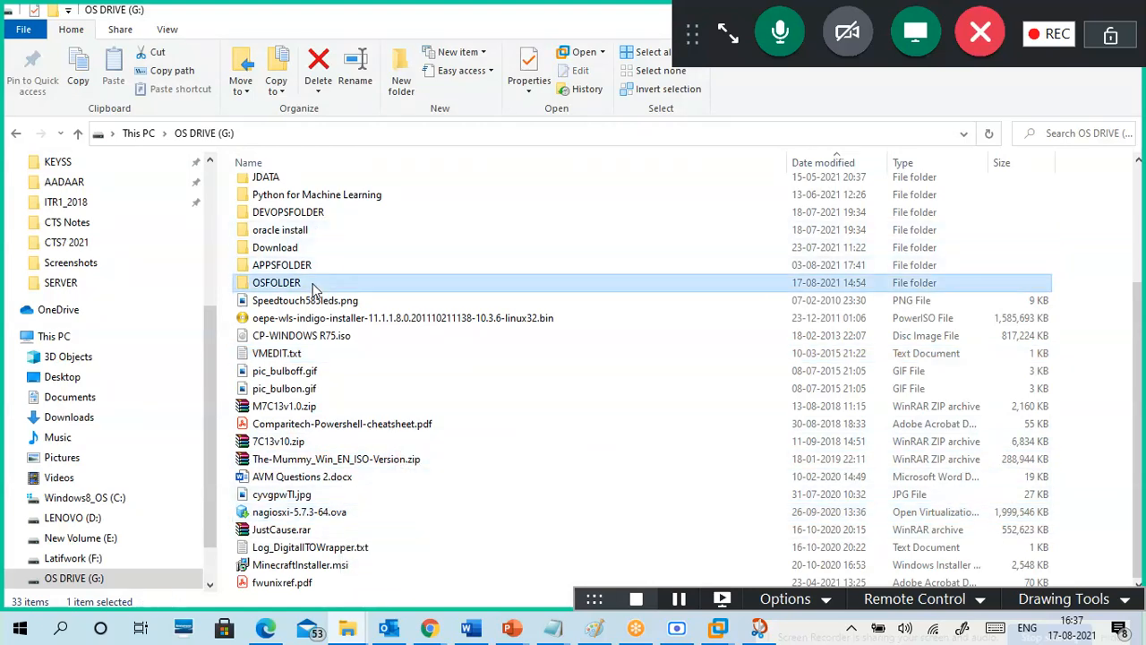
double_click(314, 289)
scroll(378, 419, "down", 3)
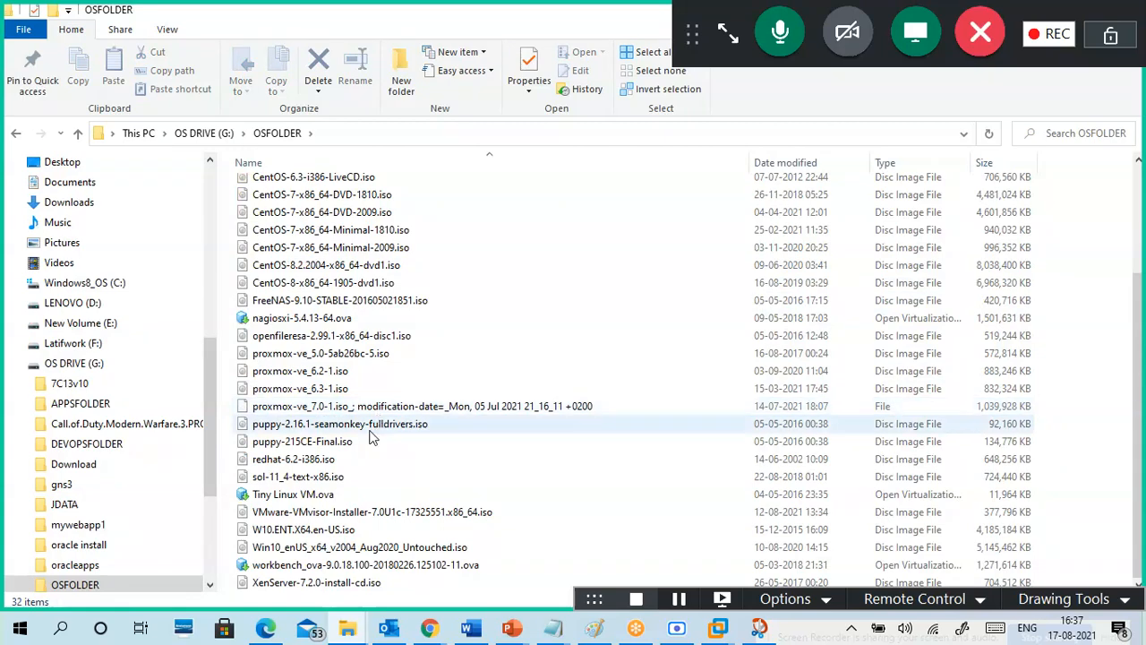
left_click_drag(285, 502, 578, 398)
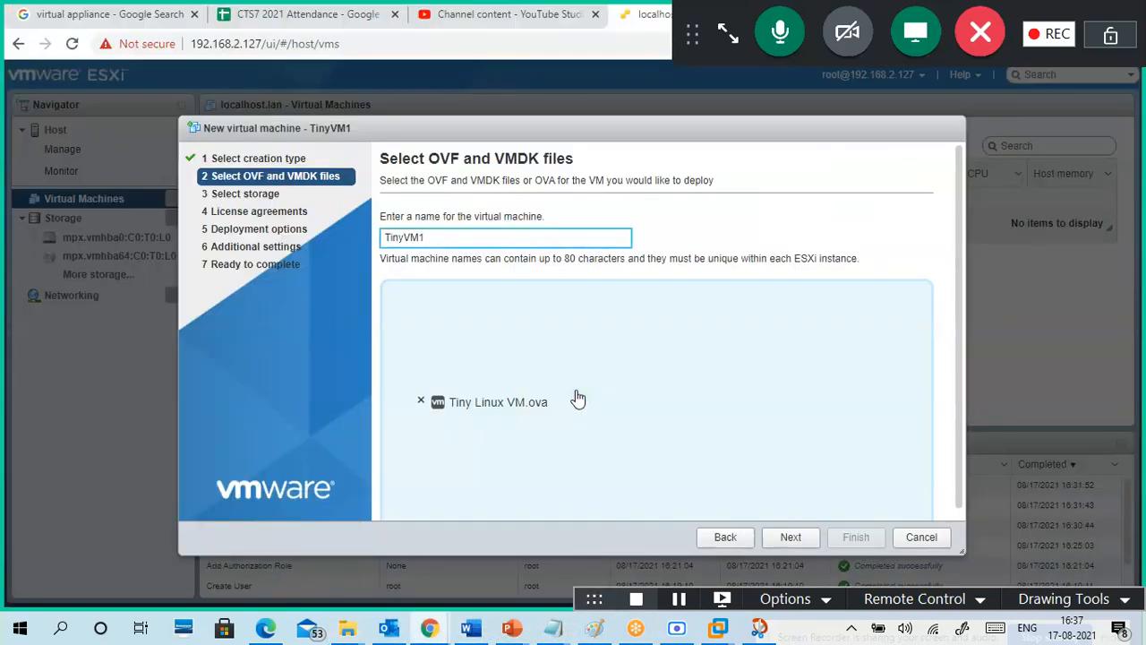
Step: Deploy TinyVM1 to datastore1 on VM Network, leaving automatic power-on turned off
left_click(792, 540)
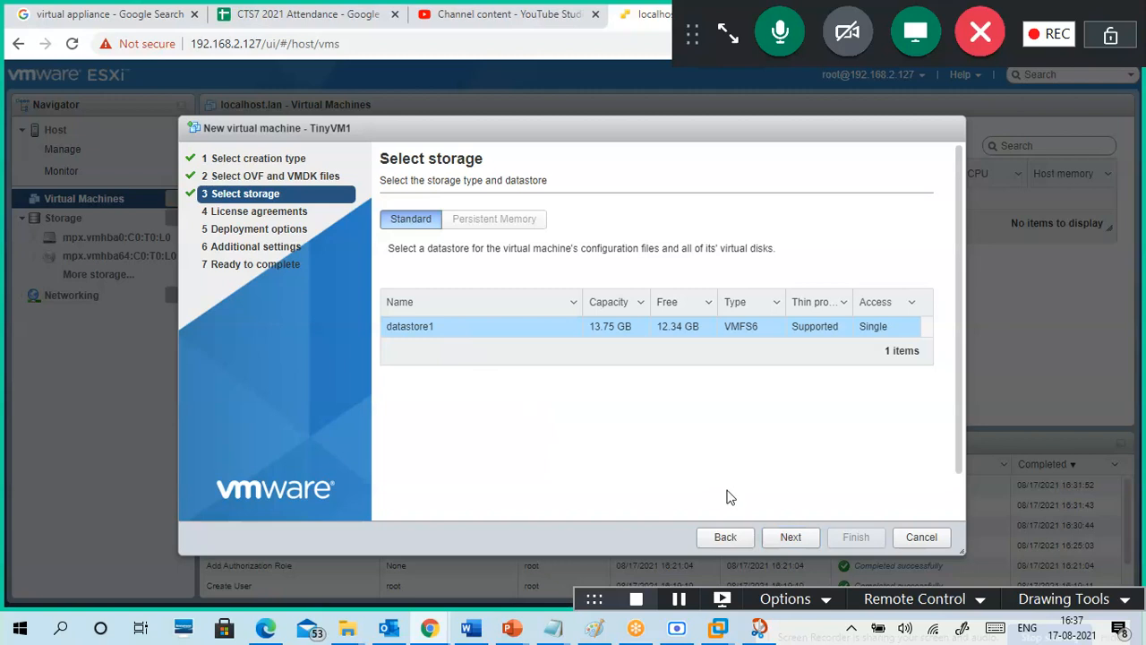
left_click(792, 539)
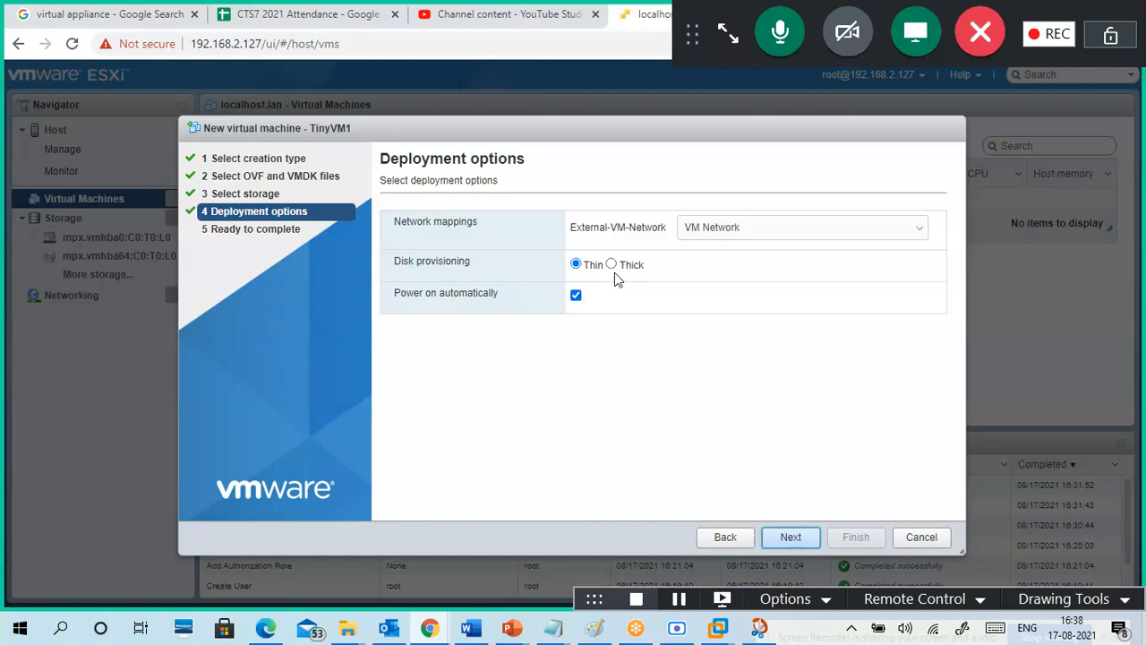
left_click(774, 234)
left_click(768, 249)
left_click(576, 294)
left_click(576, 296)
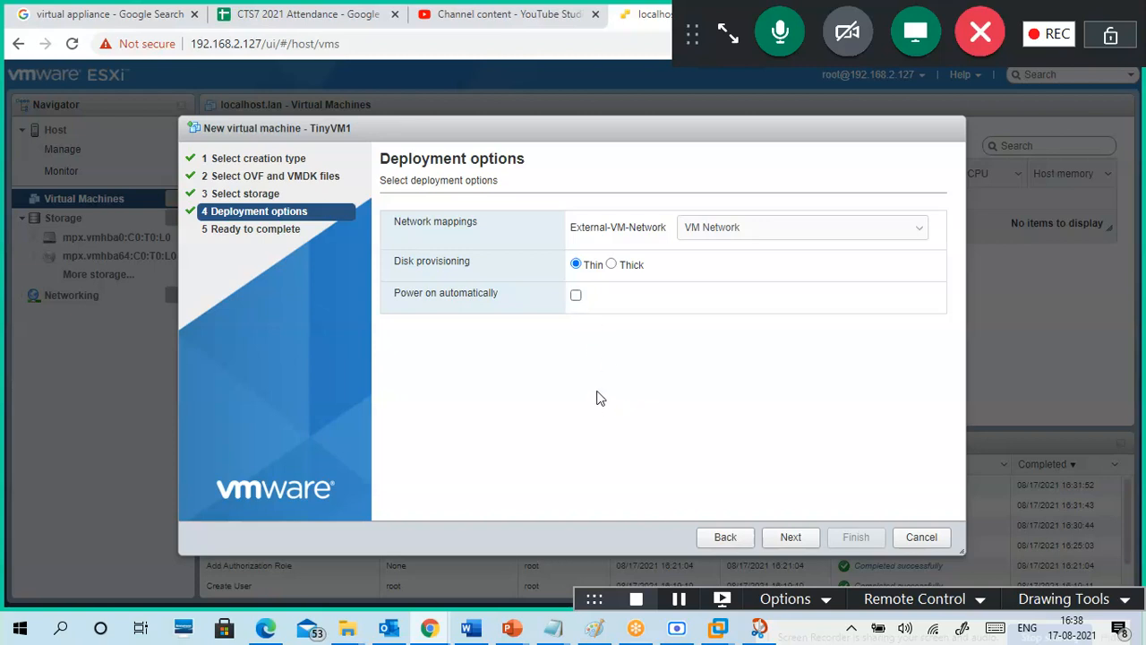
left_click(794, 538)
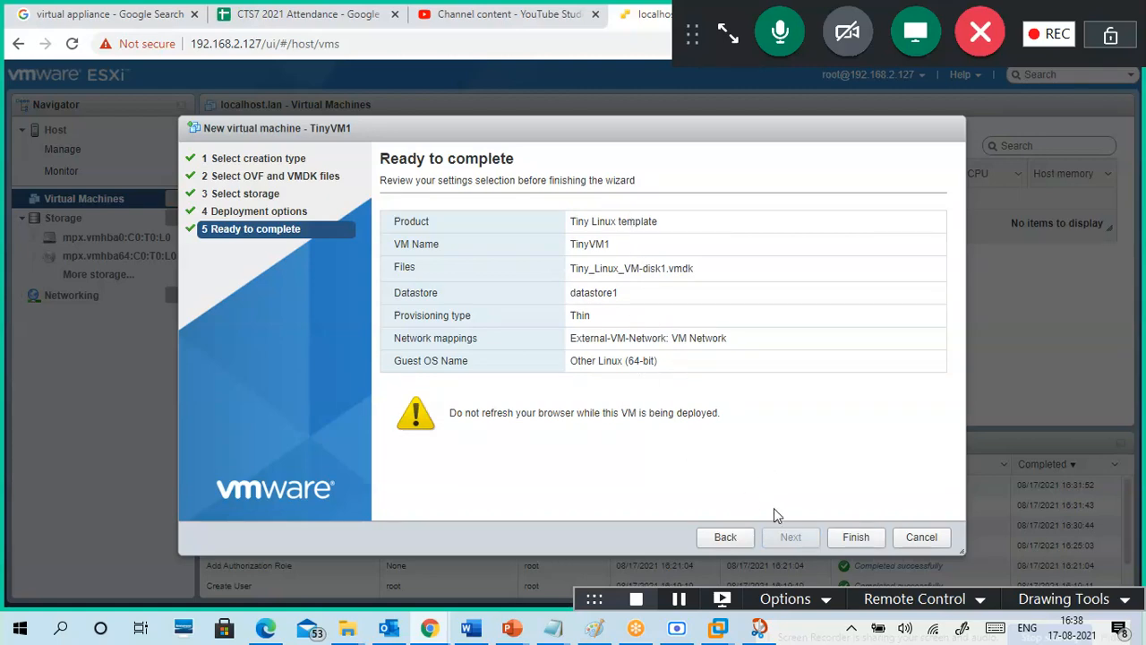
left_click(855, 537)
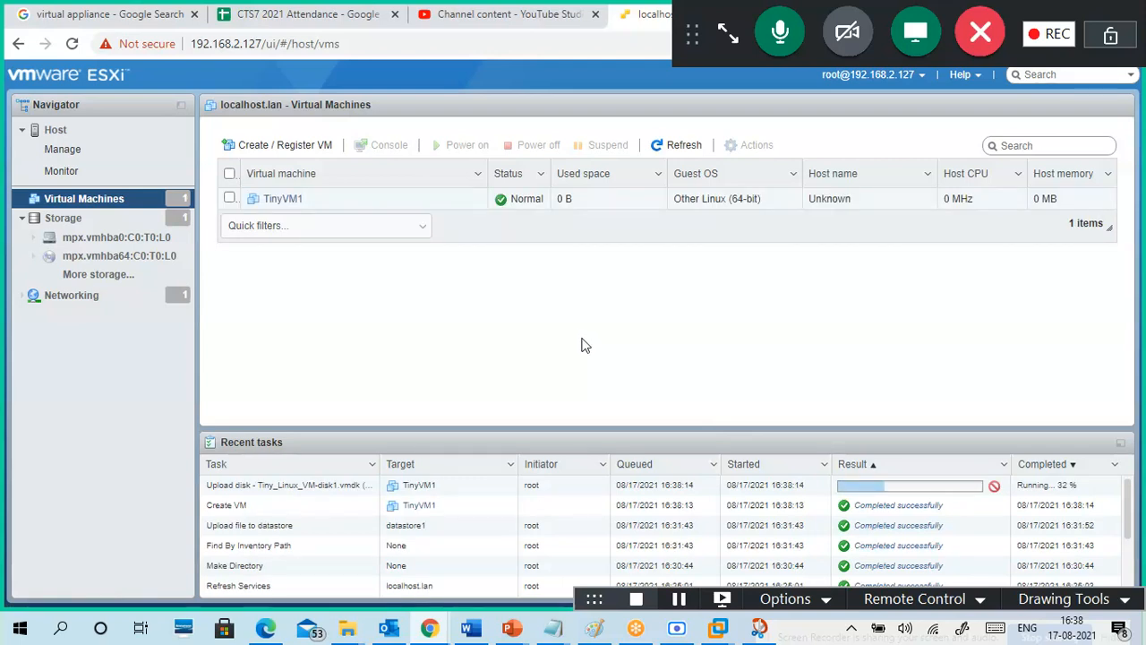
Step: Power on TinyVM1 and check its hardware: 1 vCPU and a 1 GB hard disk
left_click(288, 200)
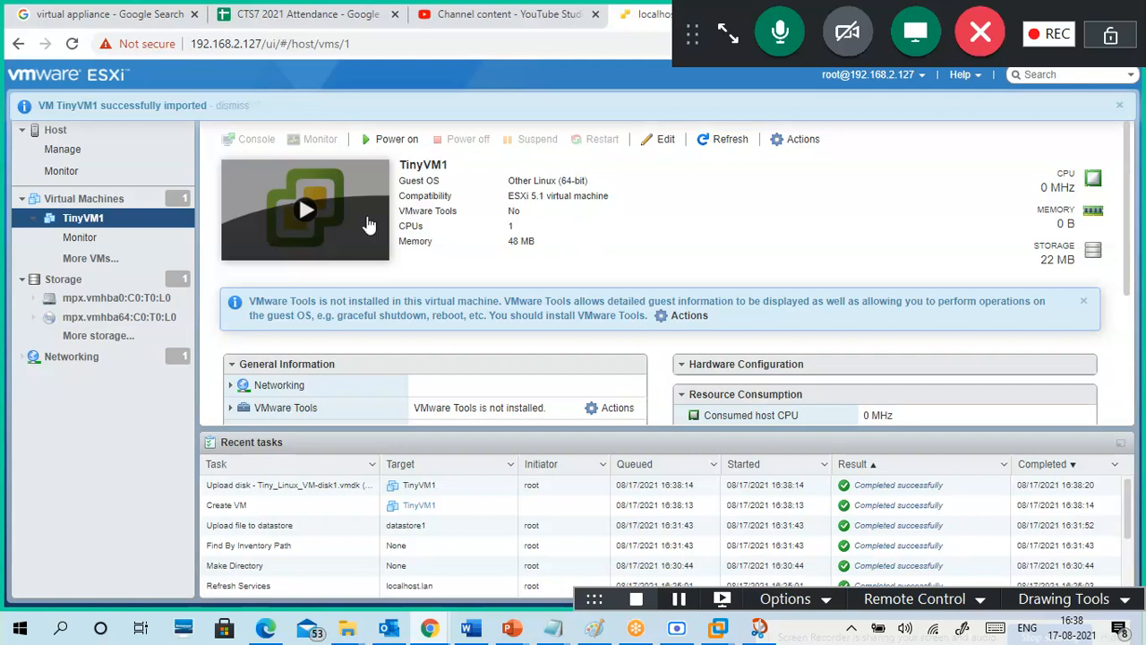
left_click(397, 141)
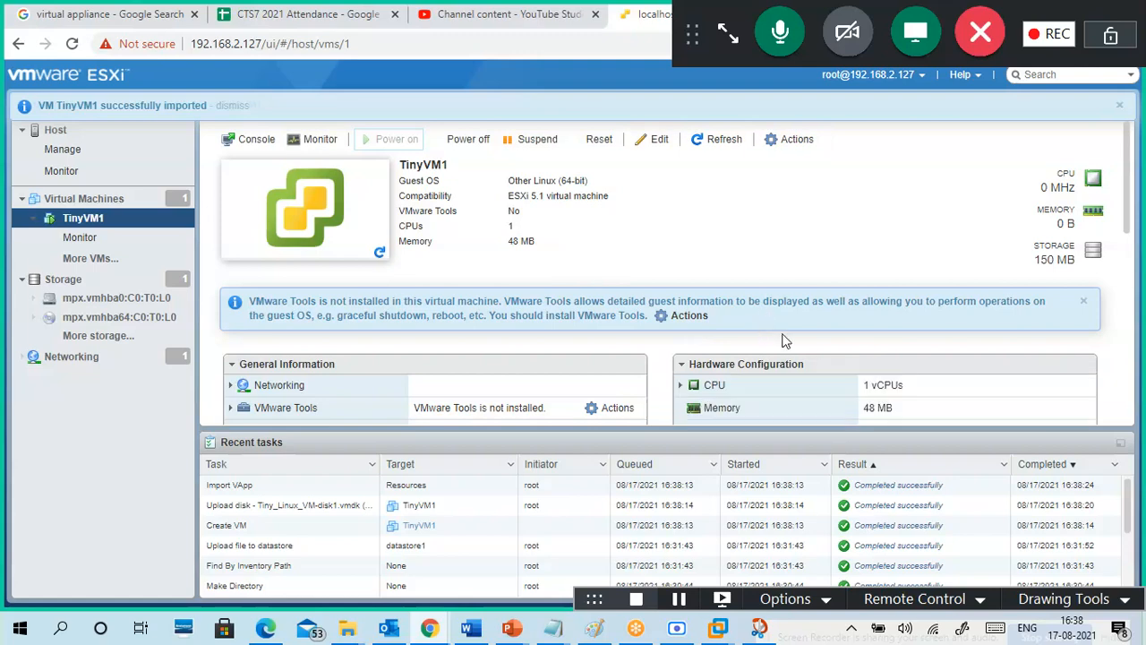
scroll(869, 405, "down", 2)
left_click_drag(895, 283, 863, 310)
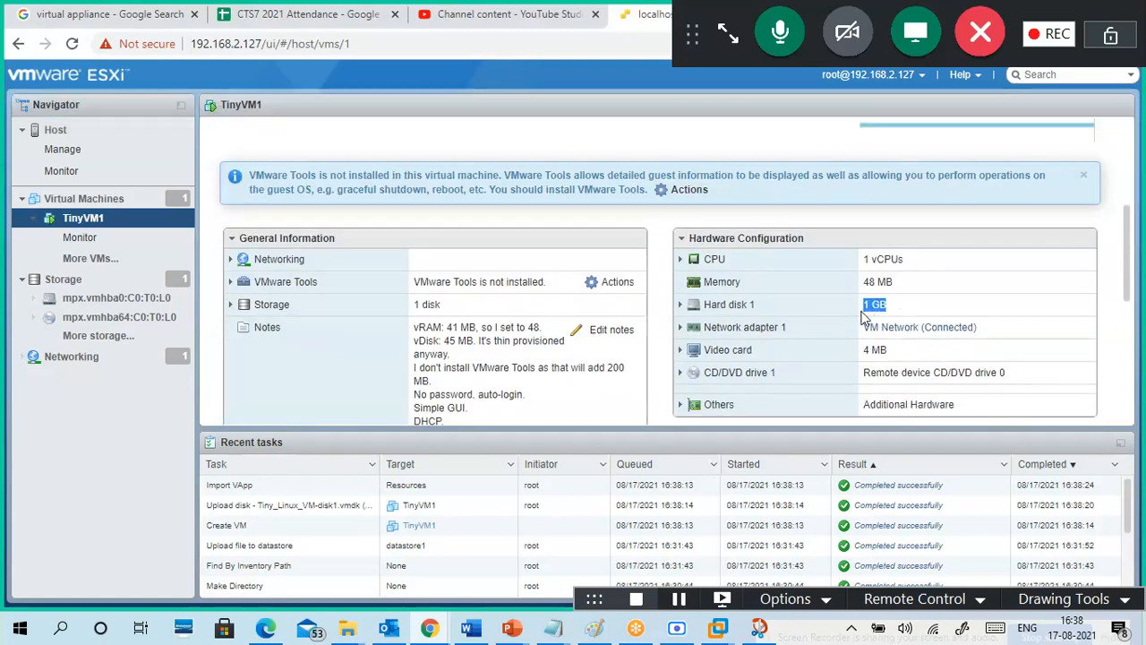
left_click_drag(904, 262, 865, 260)
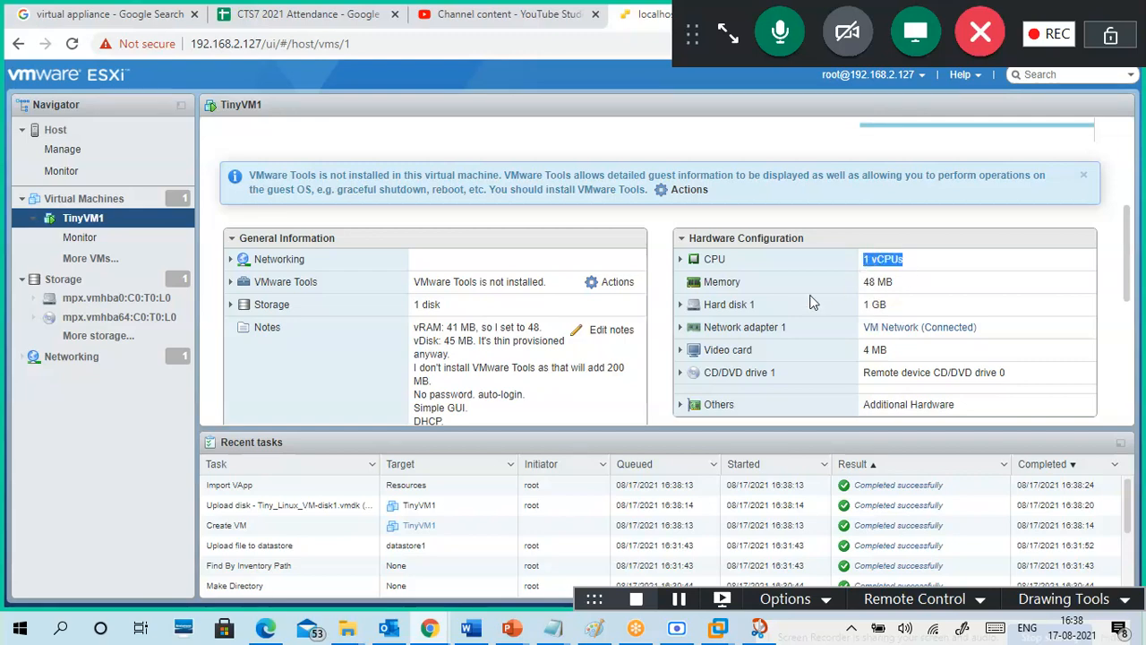
left_click_drag(1131, 259, 1124, 158)
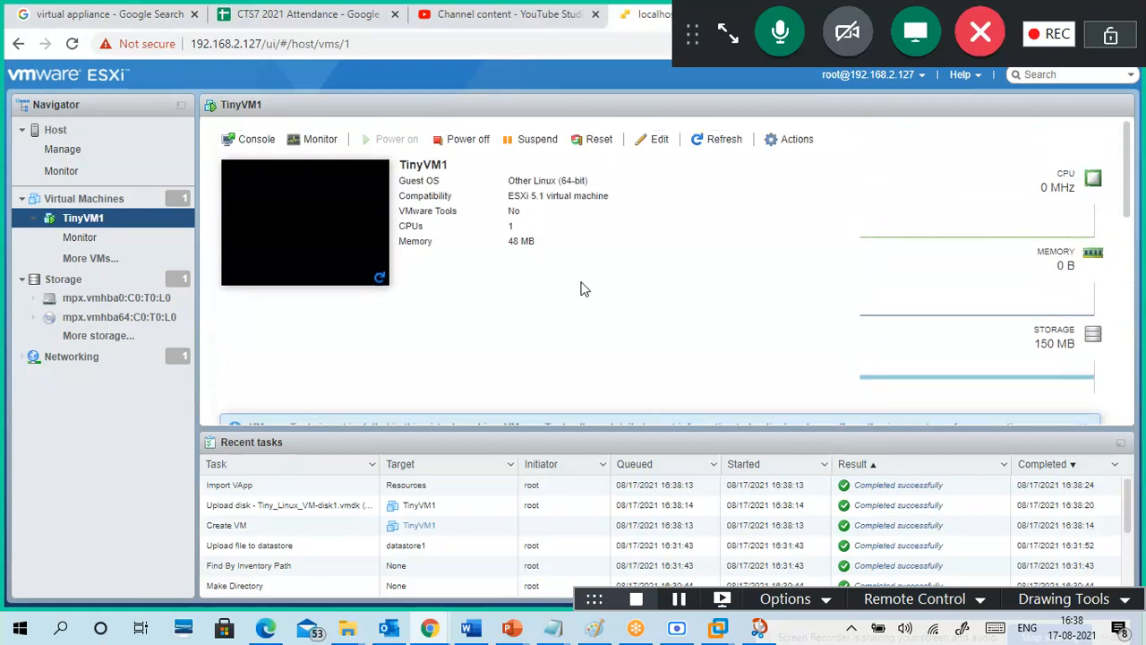
Step: Open TinyVM1's console, bring up the Tiny Core desktop menu, then reopen and reposition the console
left_click(313, 226)
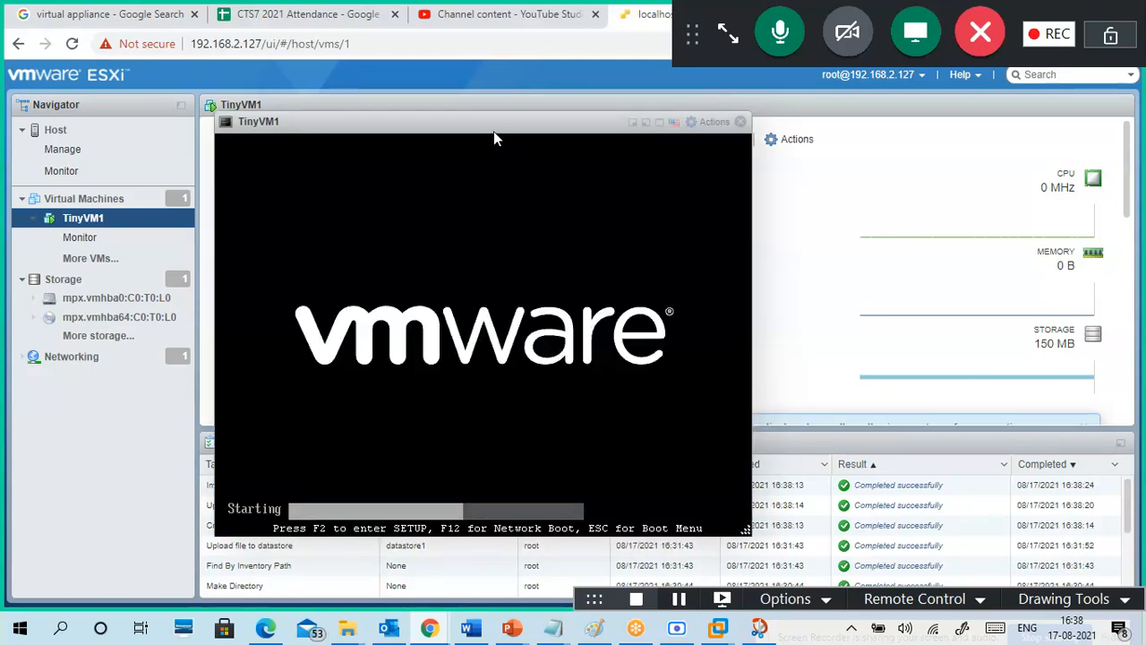
left_click_drag(493, 135, 561, 140)
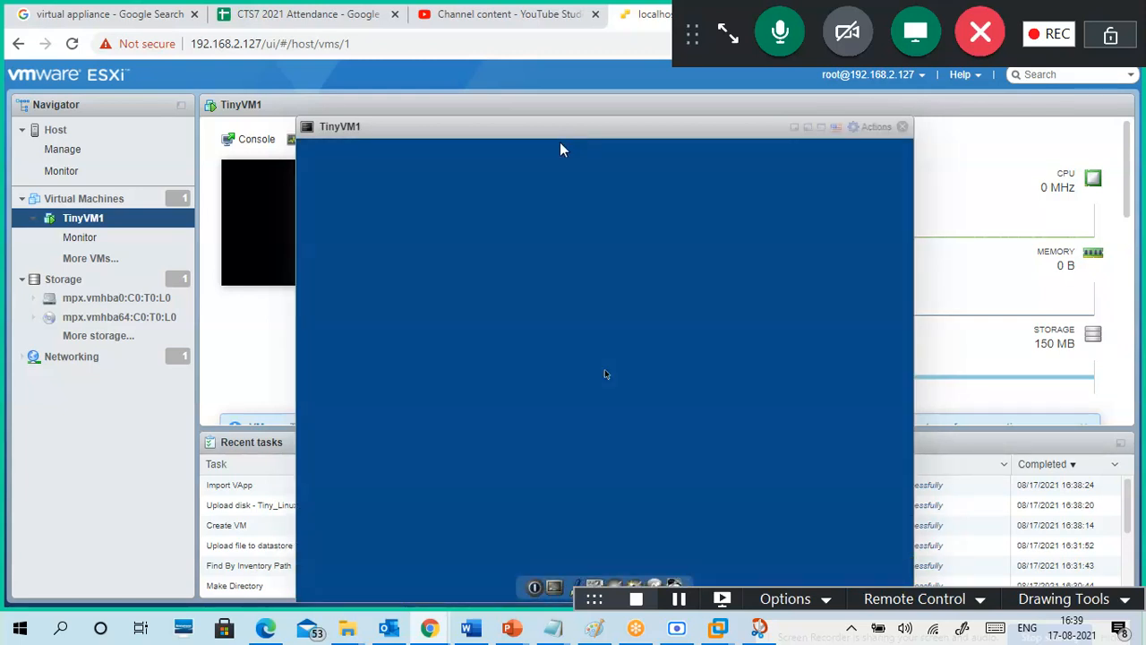
left_click_drag(572, 130, 503, 70)
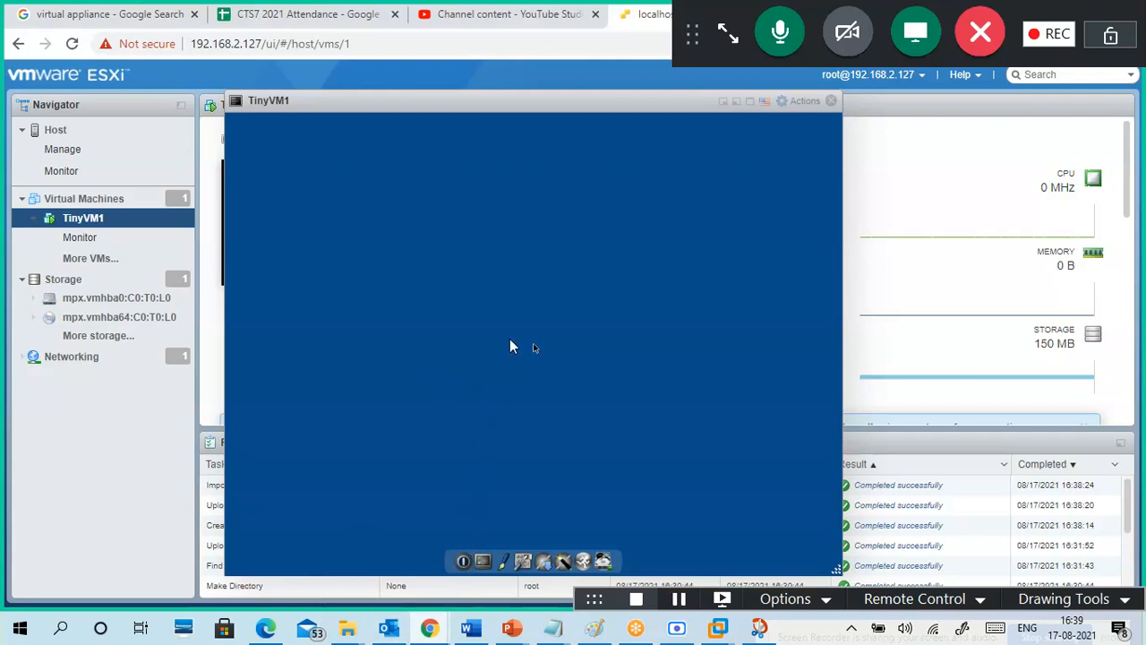
right_click(450, 346)
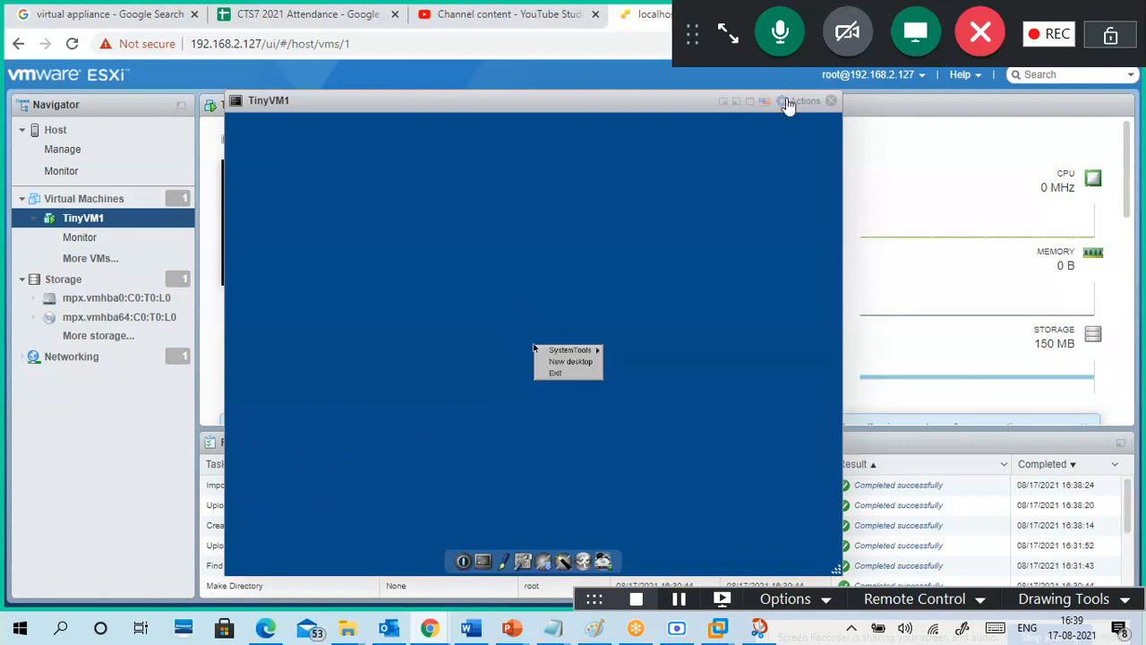
left_click(832, 101)
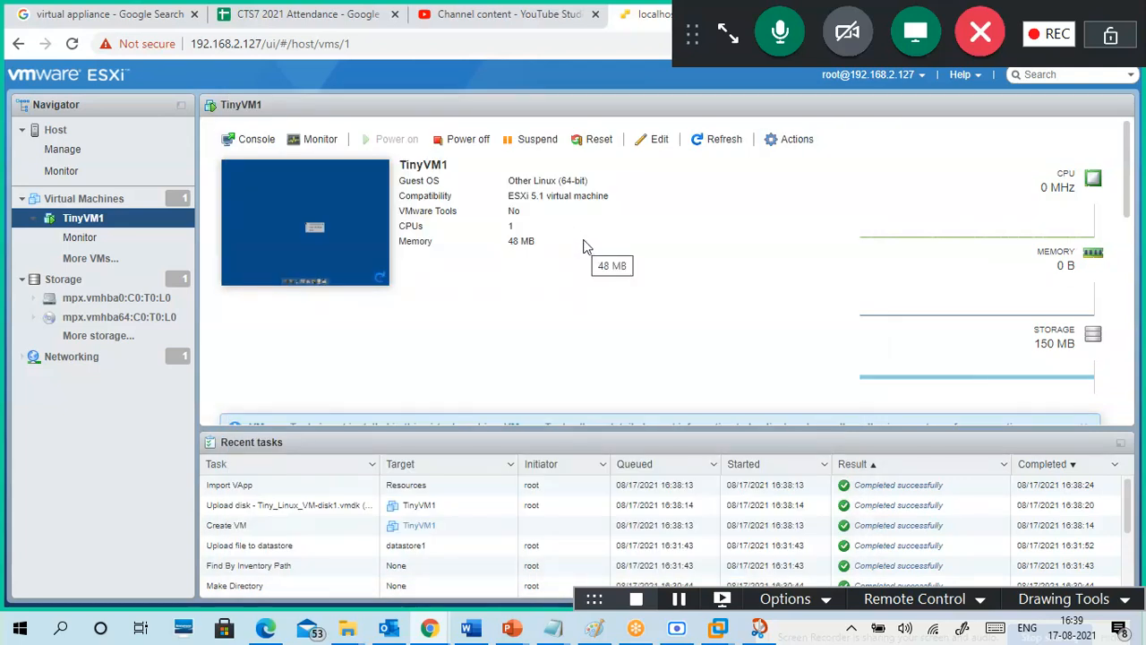
left_click(350, 210)
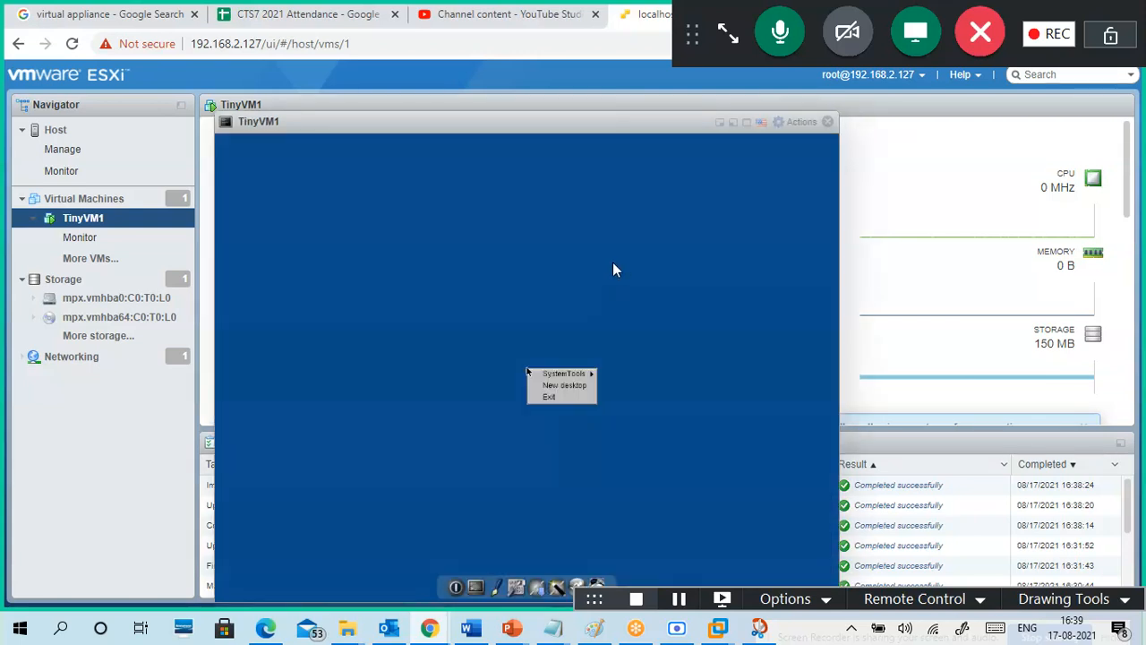
mouse_move(623, 125)
left_mouse_down()
mouse_move(635, 128)
mouse_move(639, 98)
mouse_move(627, 104)
left_mouse_up()
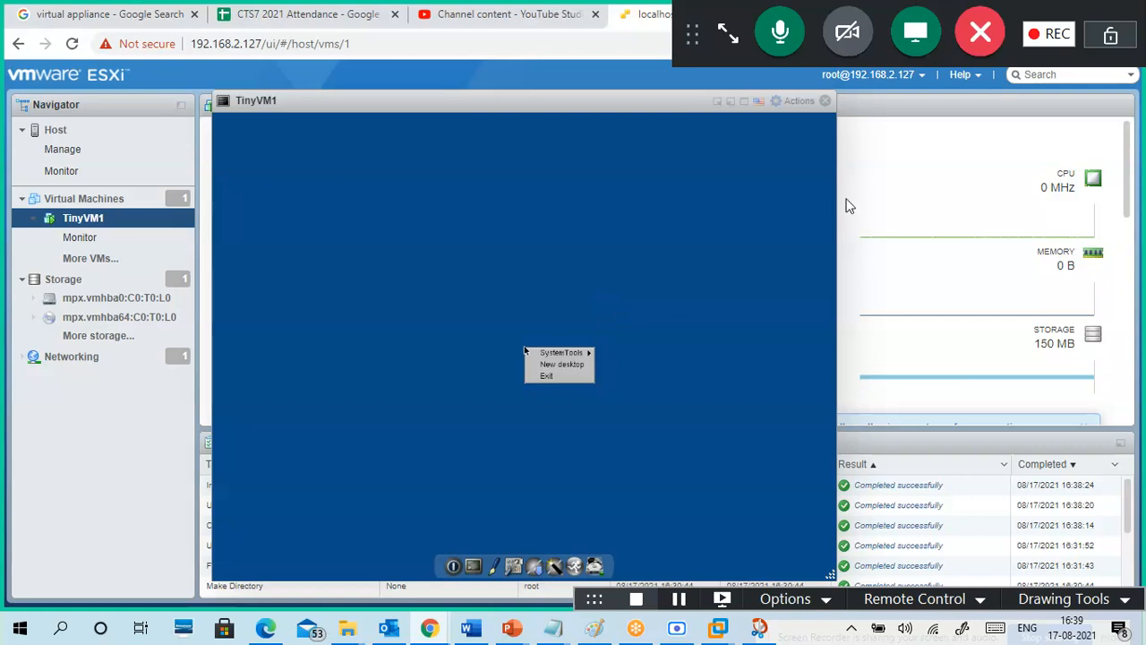
Step: From the console's Actions menu, launch the remote console to trigger the VMware Workstation prompt
left_click(807, 108)
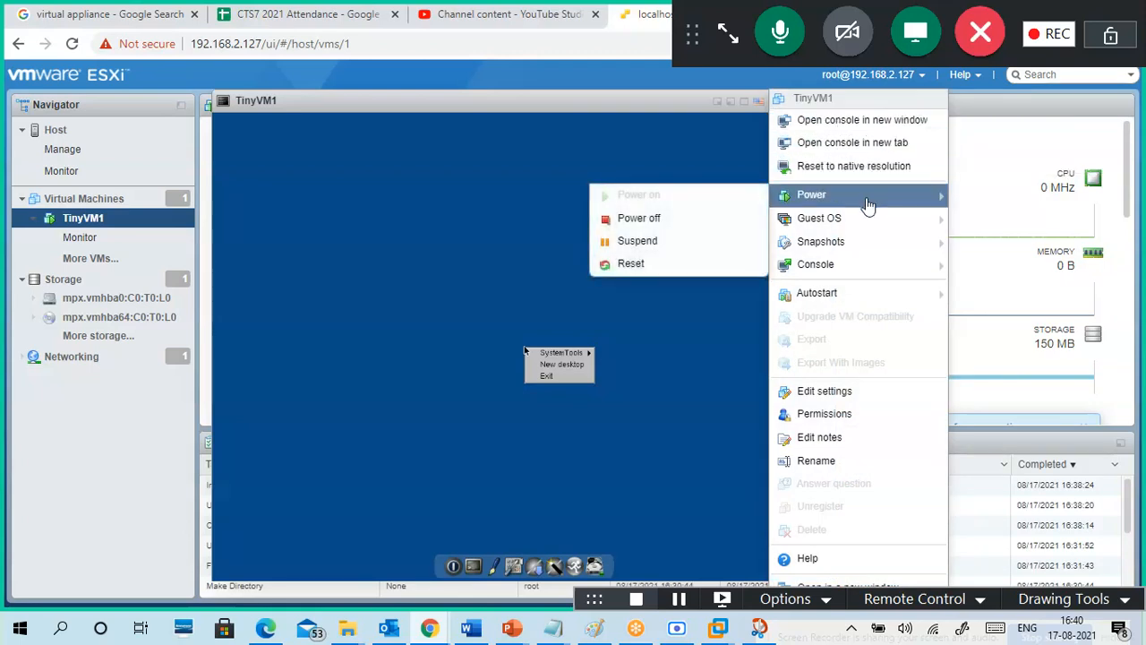
mouse_move(869, 224)
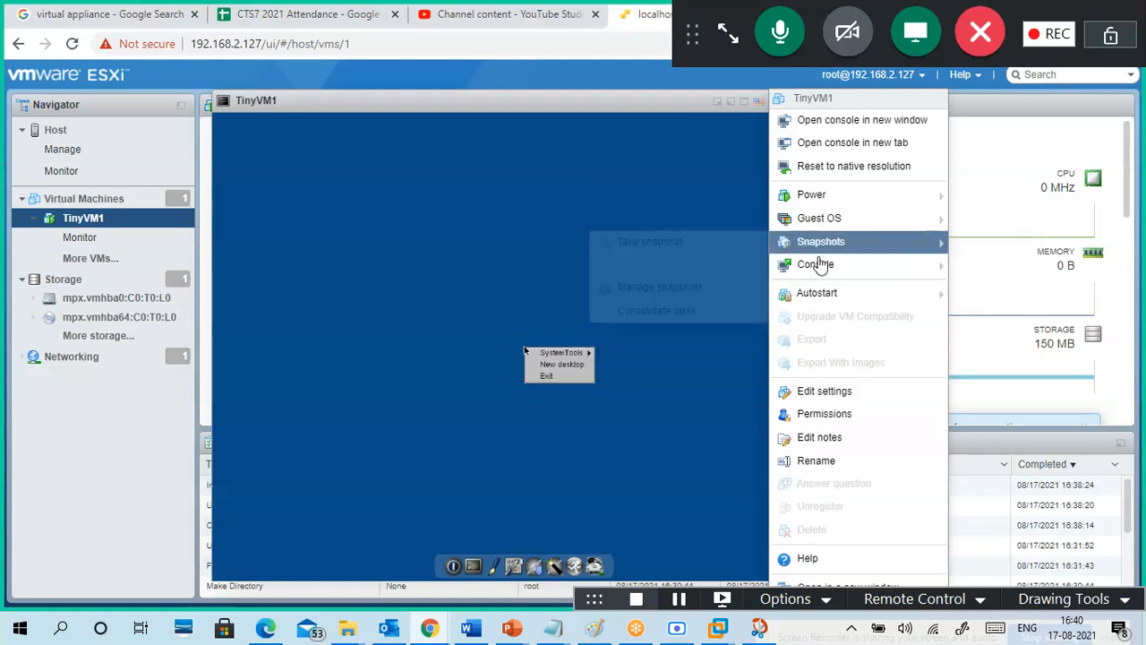
mouse_move(813, 246)
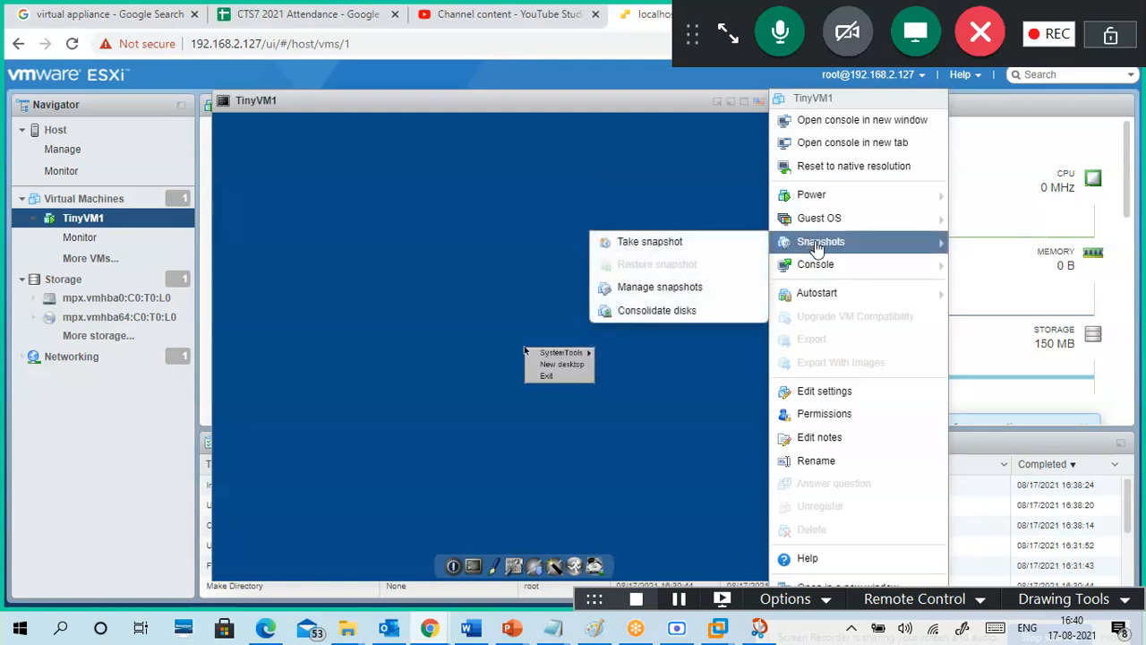
mouse_move(815, 280)
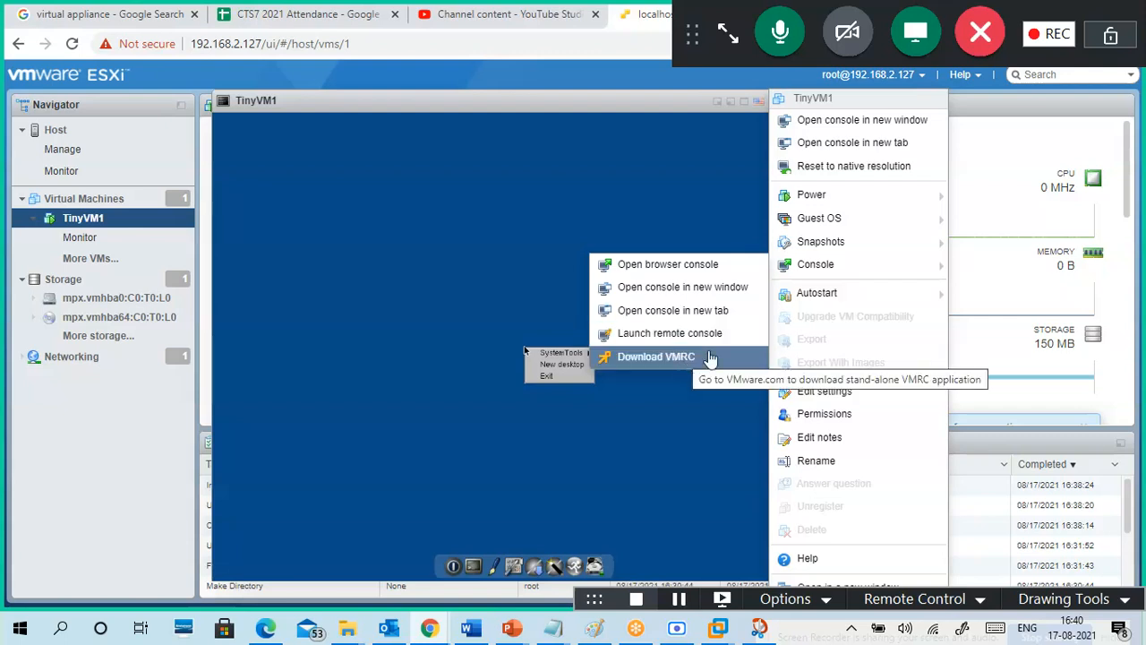
mouse_move(850, 294)
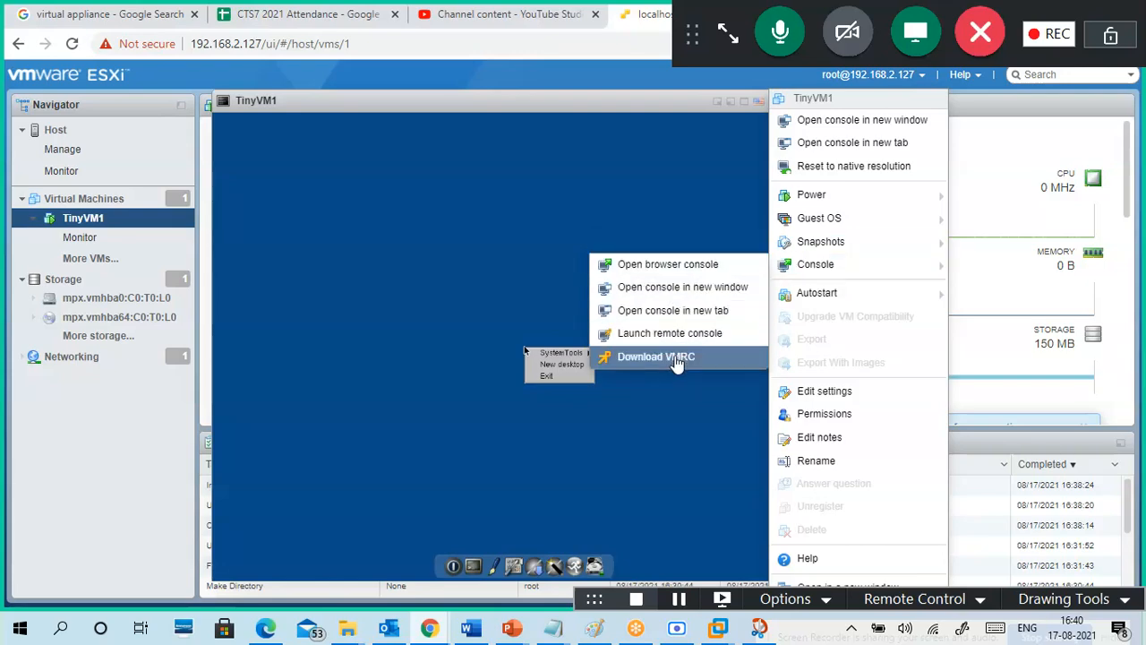
left_click(671, 335)
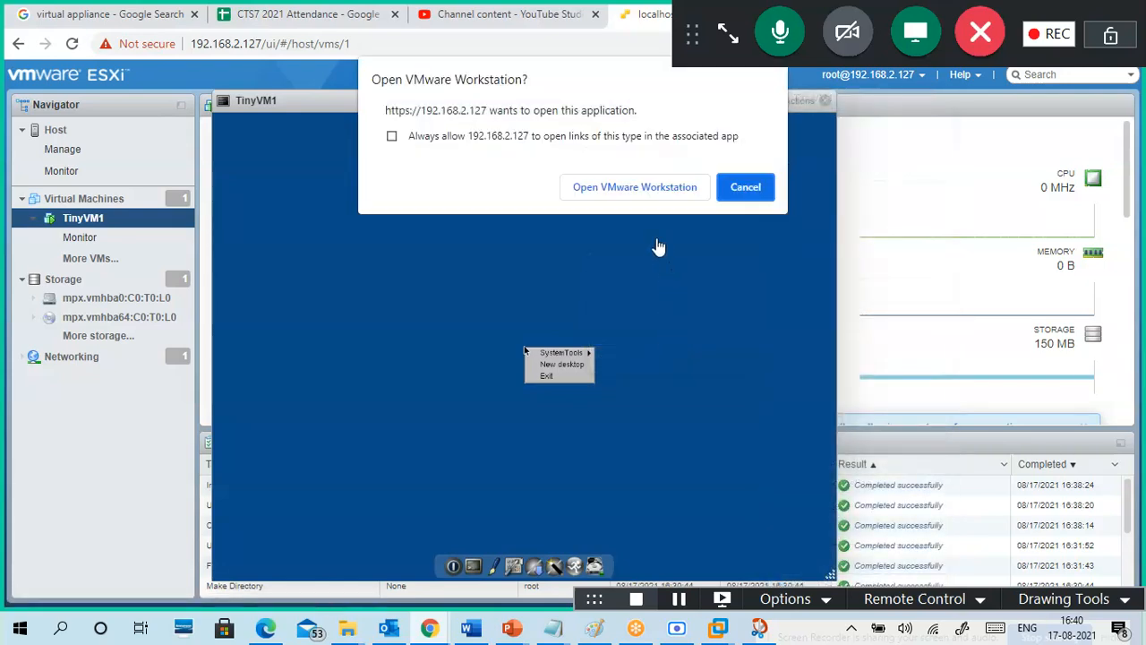
Step: Launch VMware Workstation from the browser, cancel the invalid-certificate connection, then minimize Workstation
left_click(634, 182)
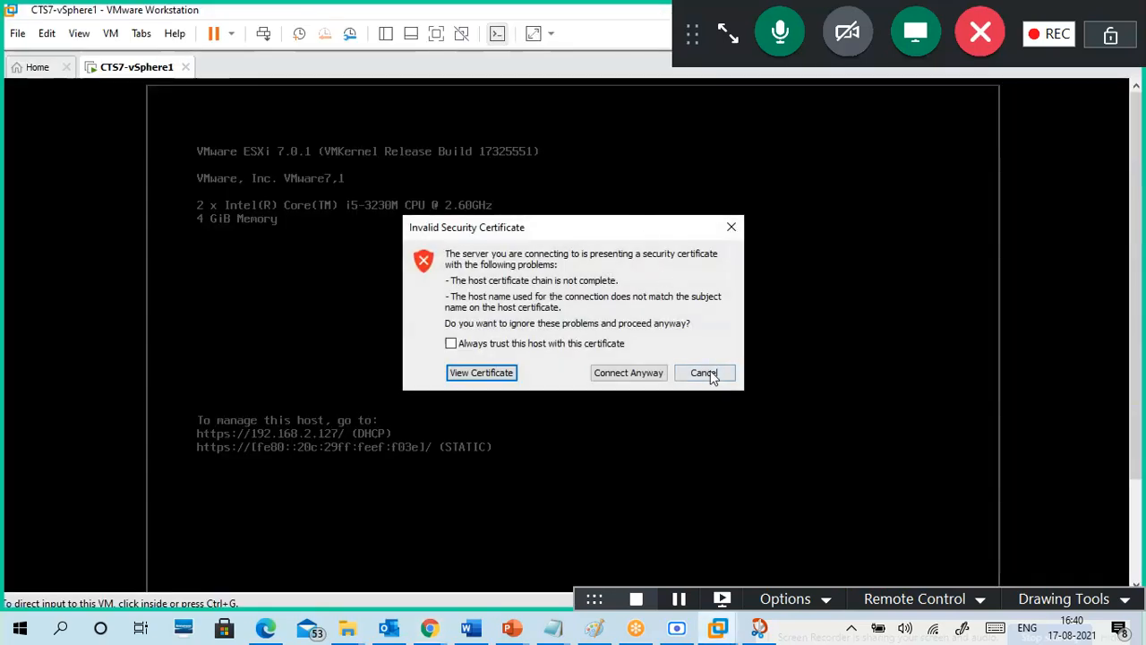
left_click(704, 372)
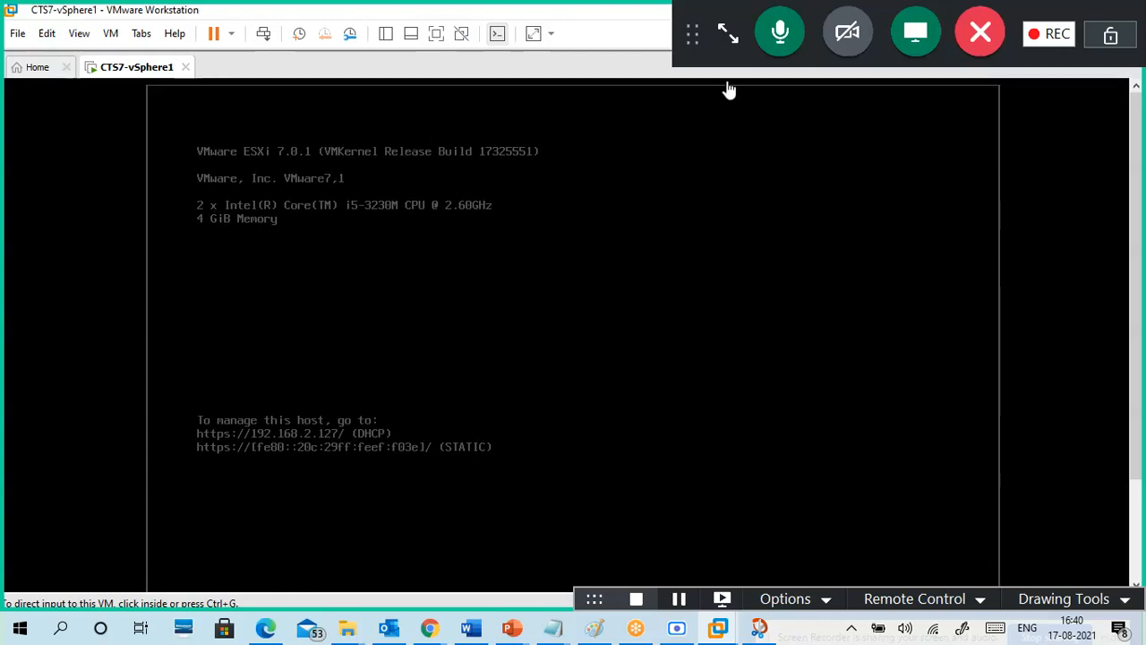
left_click_drag(745, 35, 1111, 193)
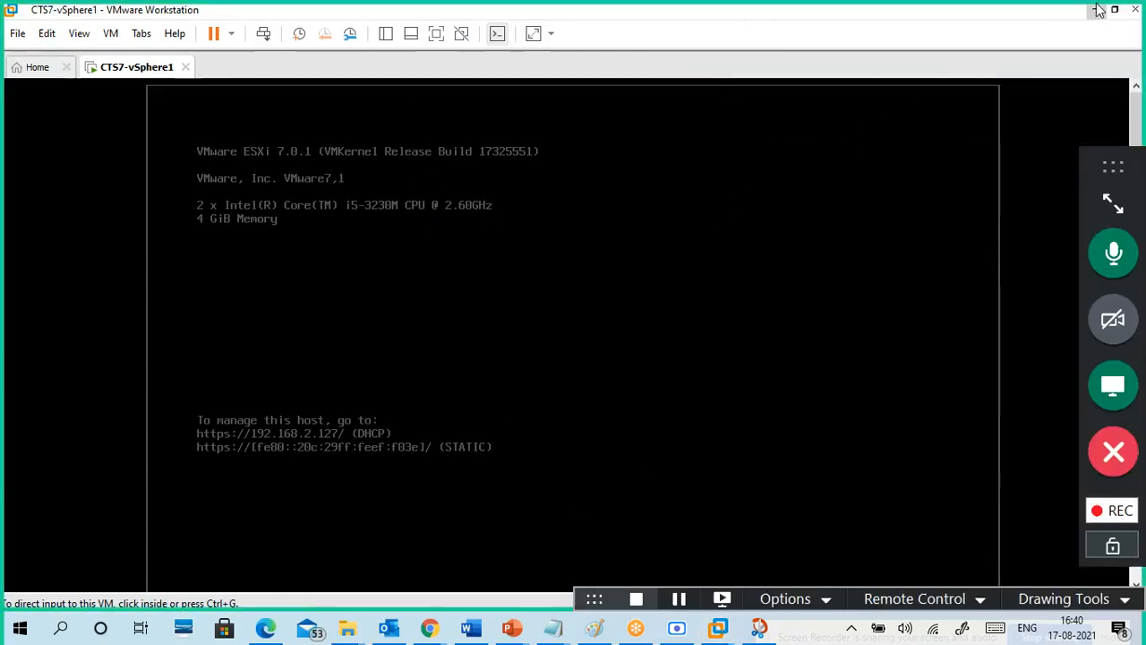
left_click(1100, 10)
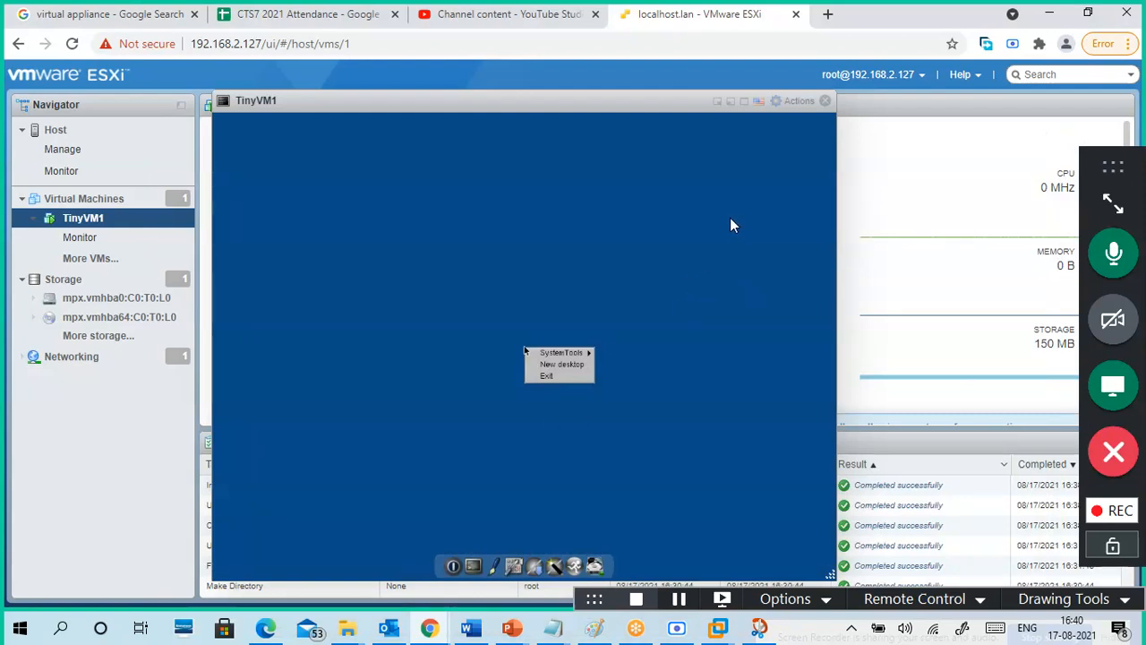
Step: Close the TinyVM1 console, power off TinyVM1 with confirmation, and show the localhost.lan host summary
left_click(825, 100)
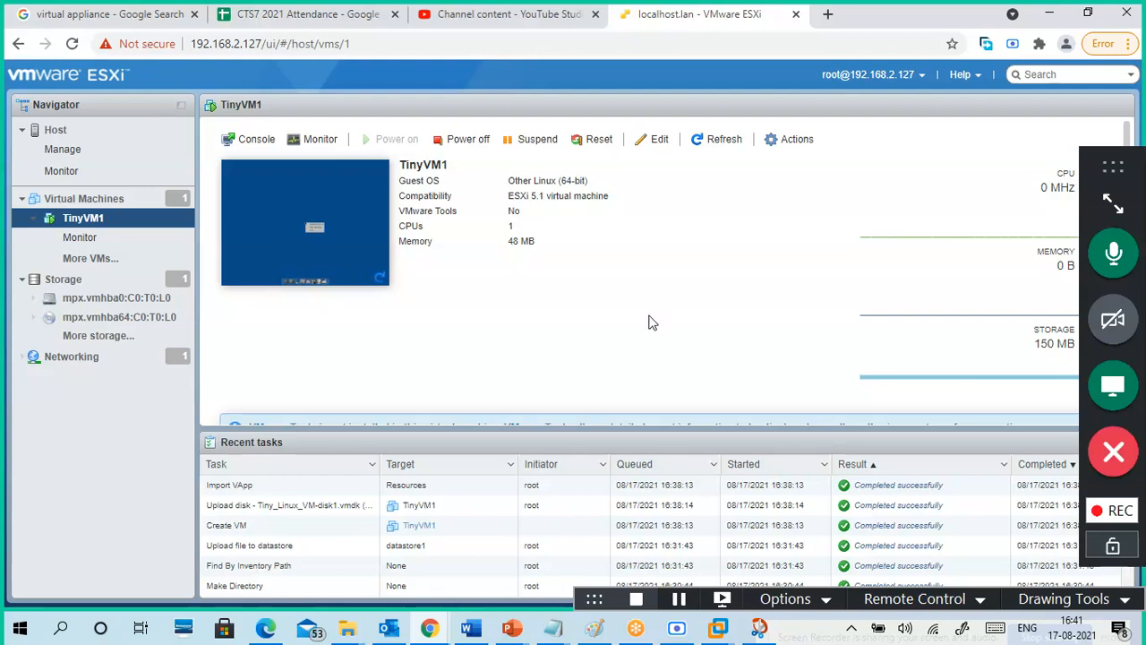
left_click(465, 141)
left_click(703, 395)
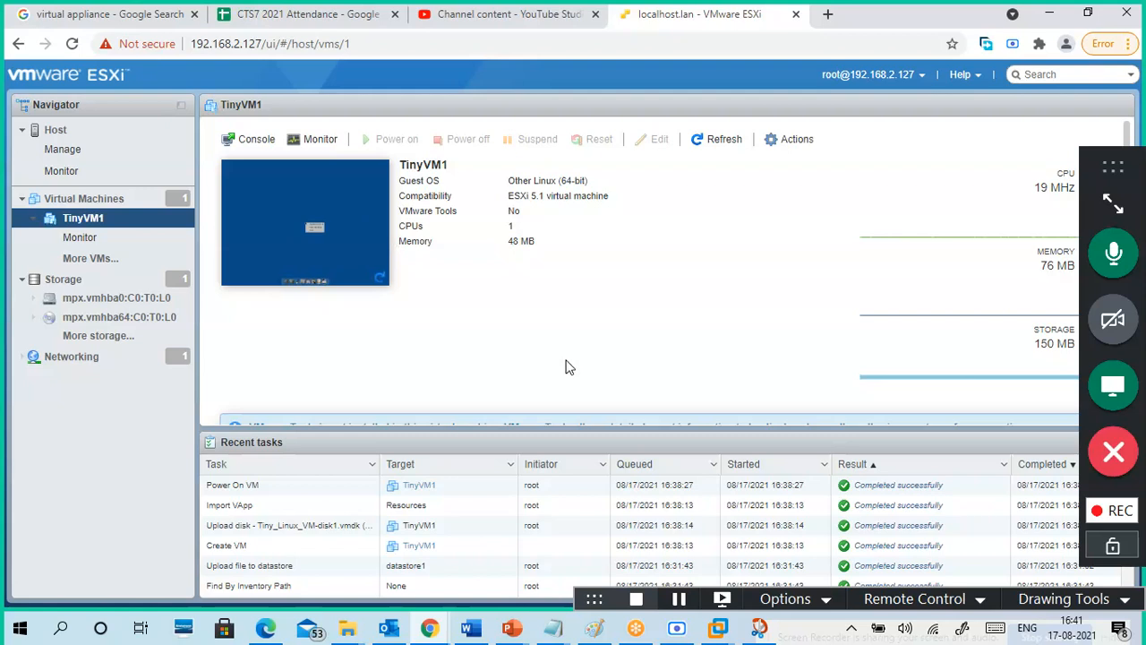
left_click(98, 131)
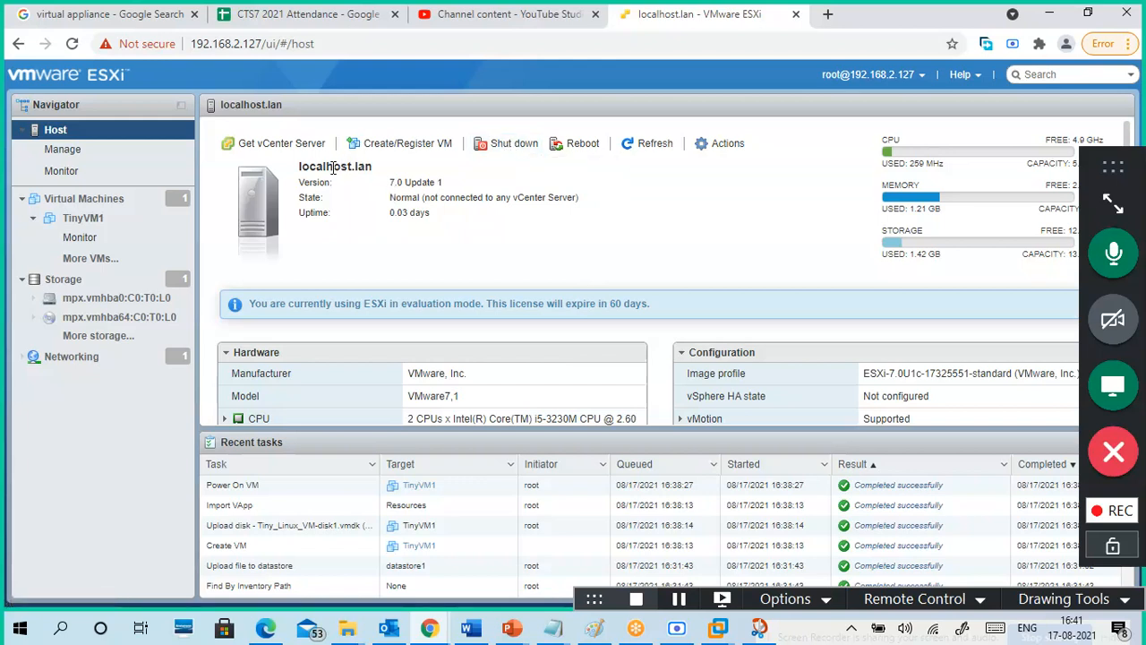
Step: Shut down the localhost.lan ESXi host, confirming past the maintenance-mode warning
left_click(724, 149)
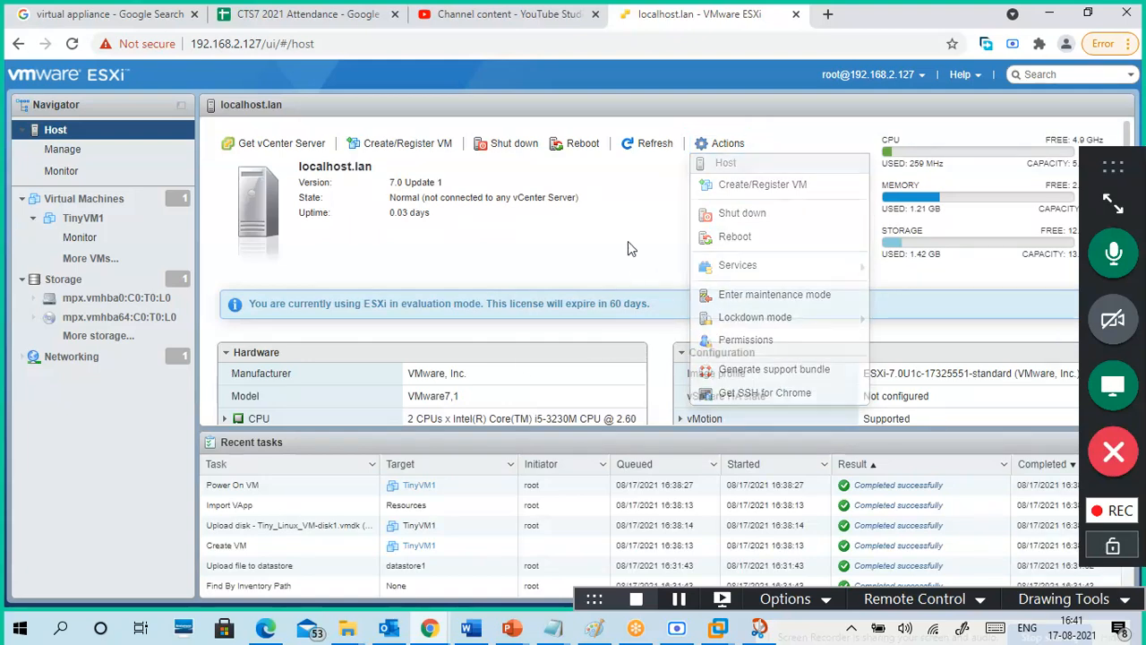
left_click(512, 145)
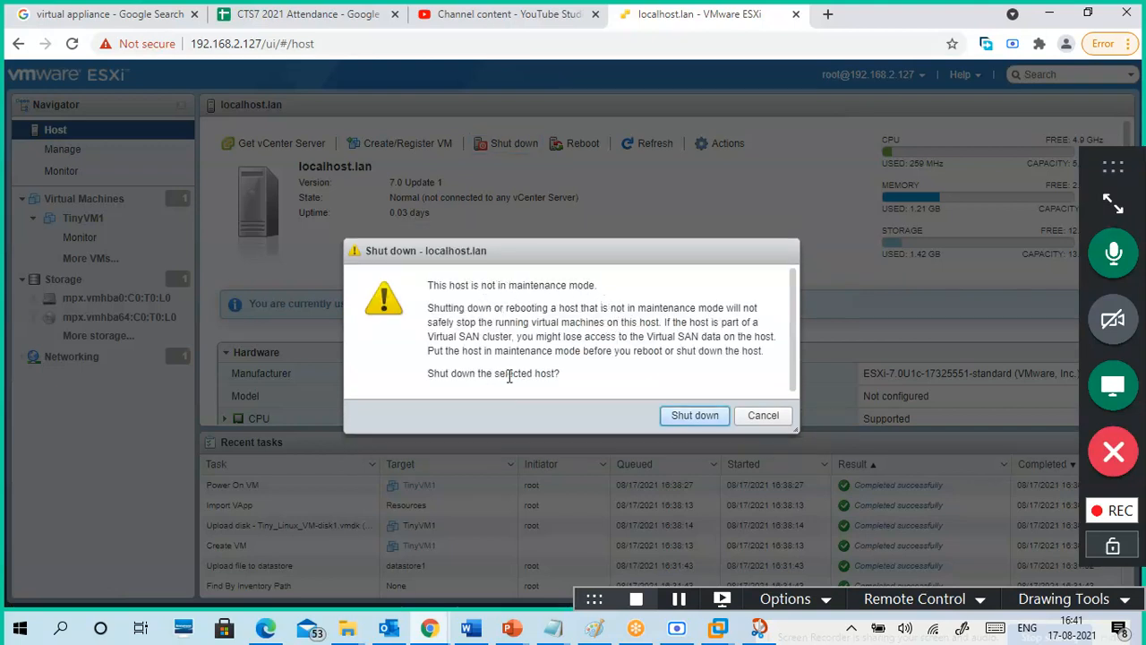
left_click(686, 416)
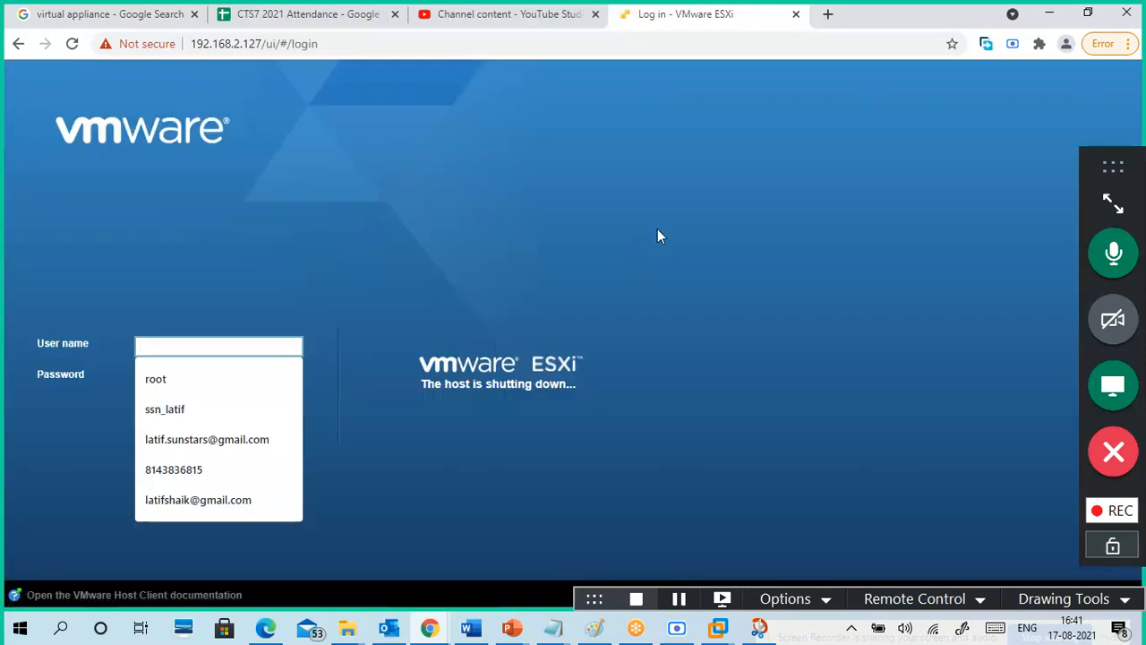
Step: Minimize Chrome and the OSFOLDER window, then bring up the powered-off CTS7-vSphere1 Workstation window
left_click(1050, 14)
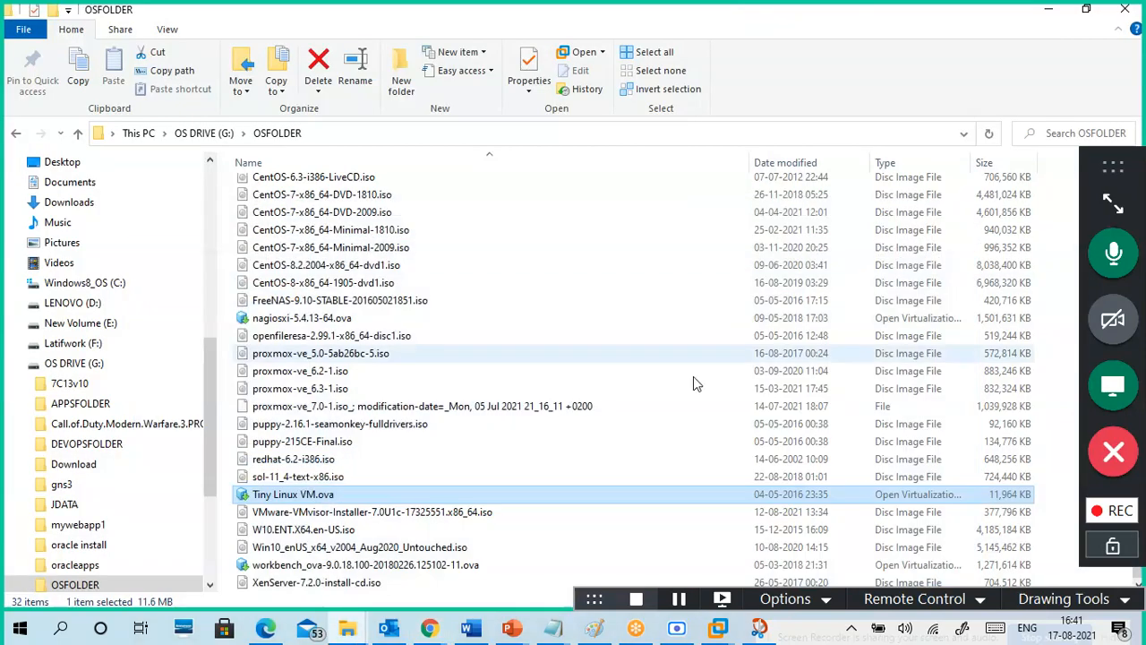
left_click(1049, 9)
left_click(632, 389)
mouse_move(718, 627)
left_click(759, 542)
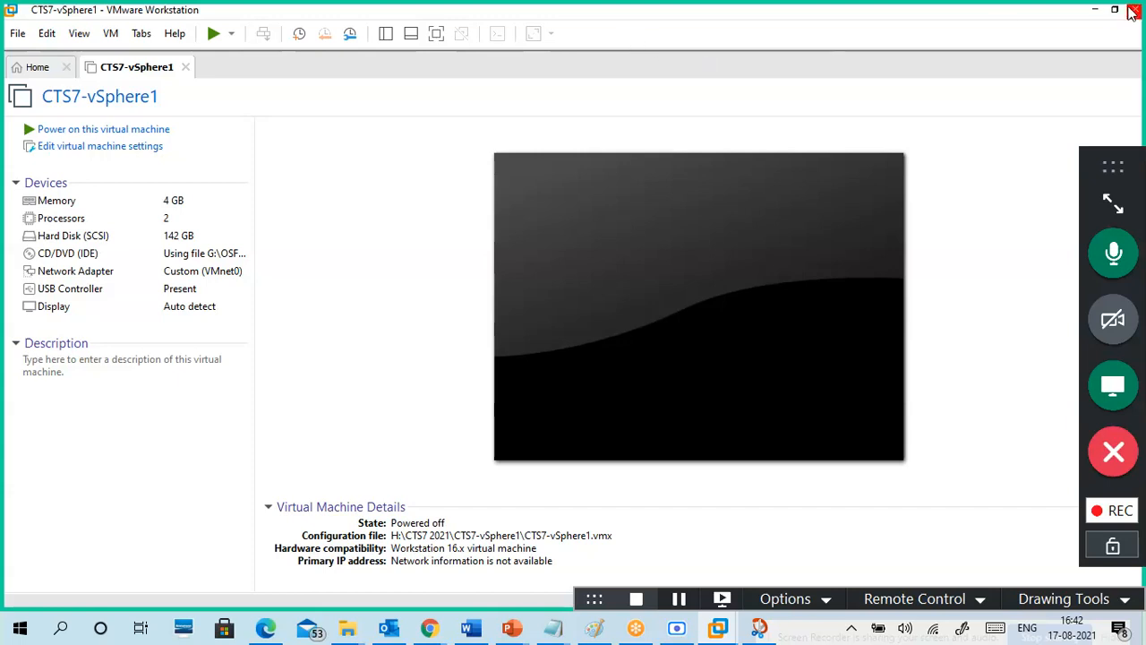
Step: Minimize VMware Workstation to reveal the 17-08.txt notes
left_click(1095, 9)
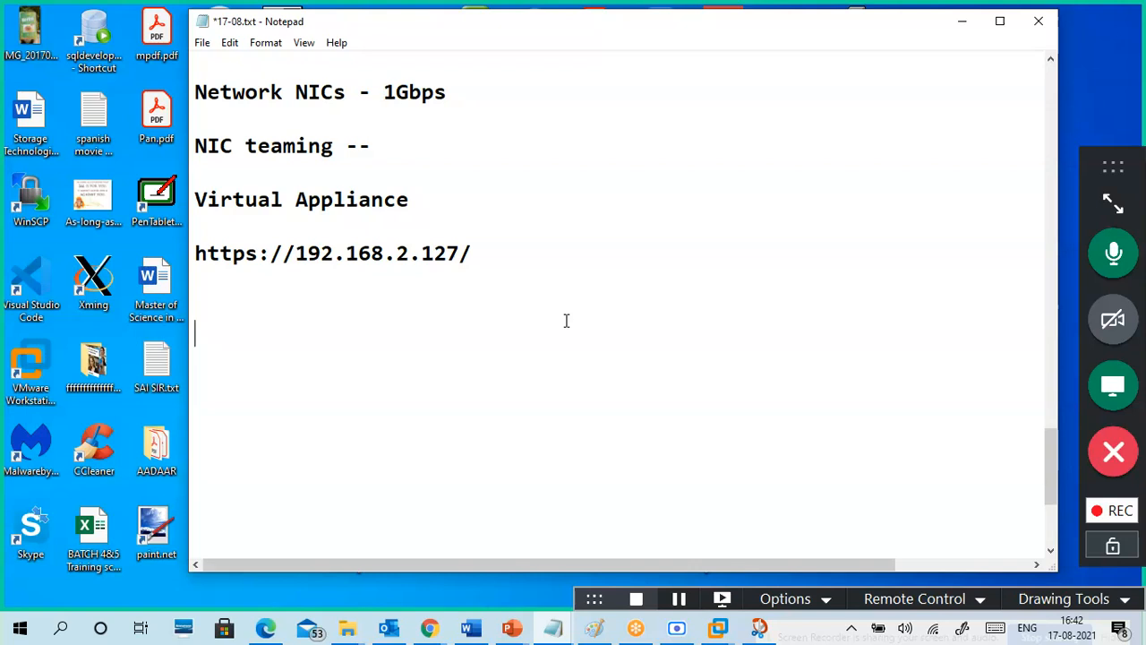
type("5.00pm")
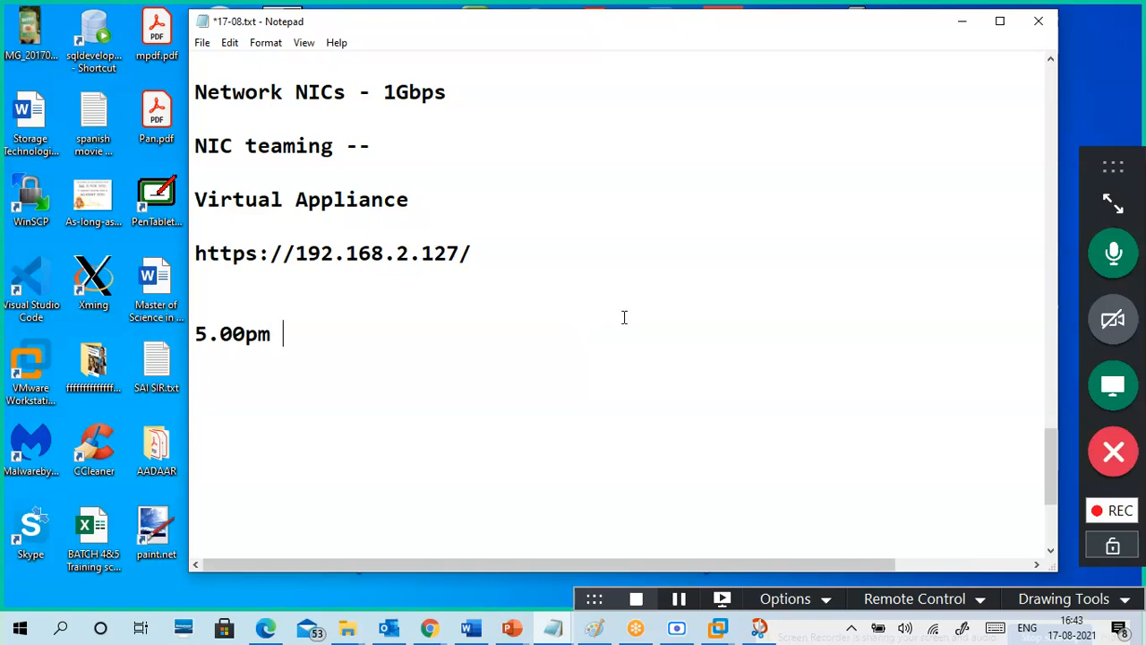
left_click(679, 599)
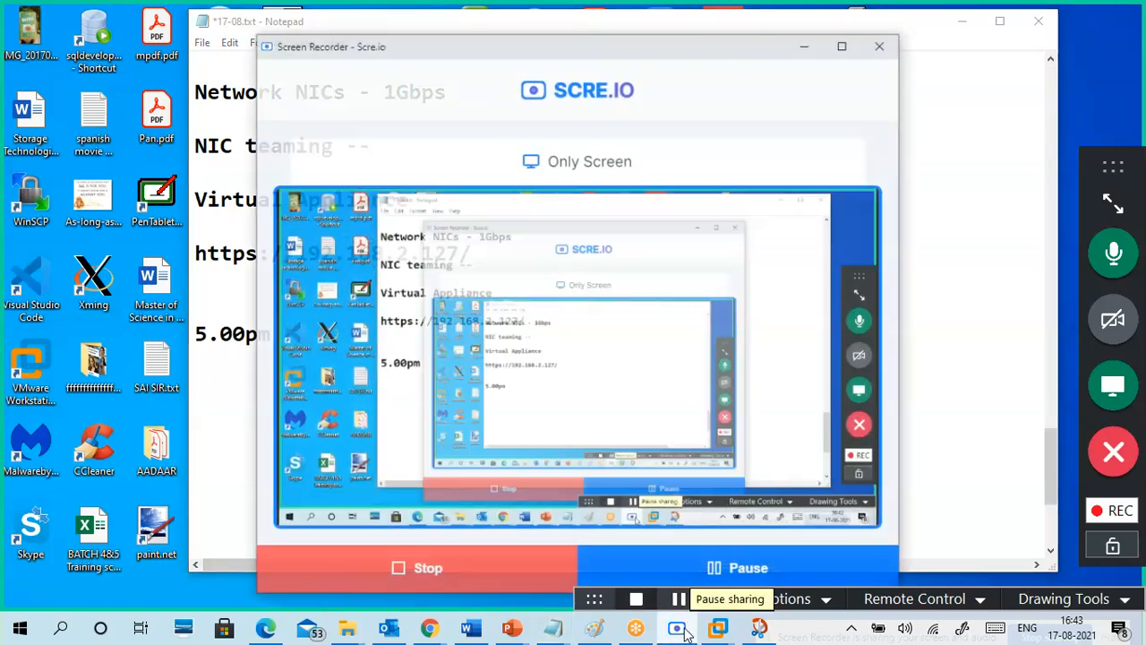